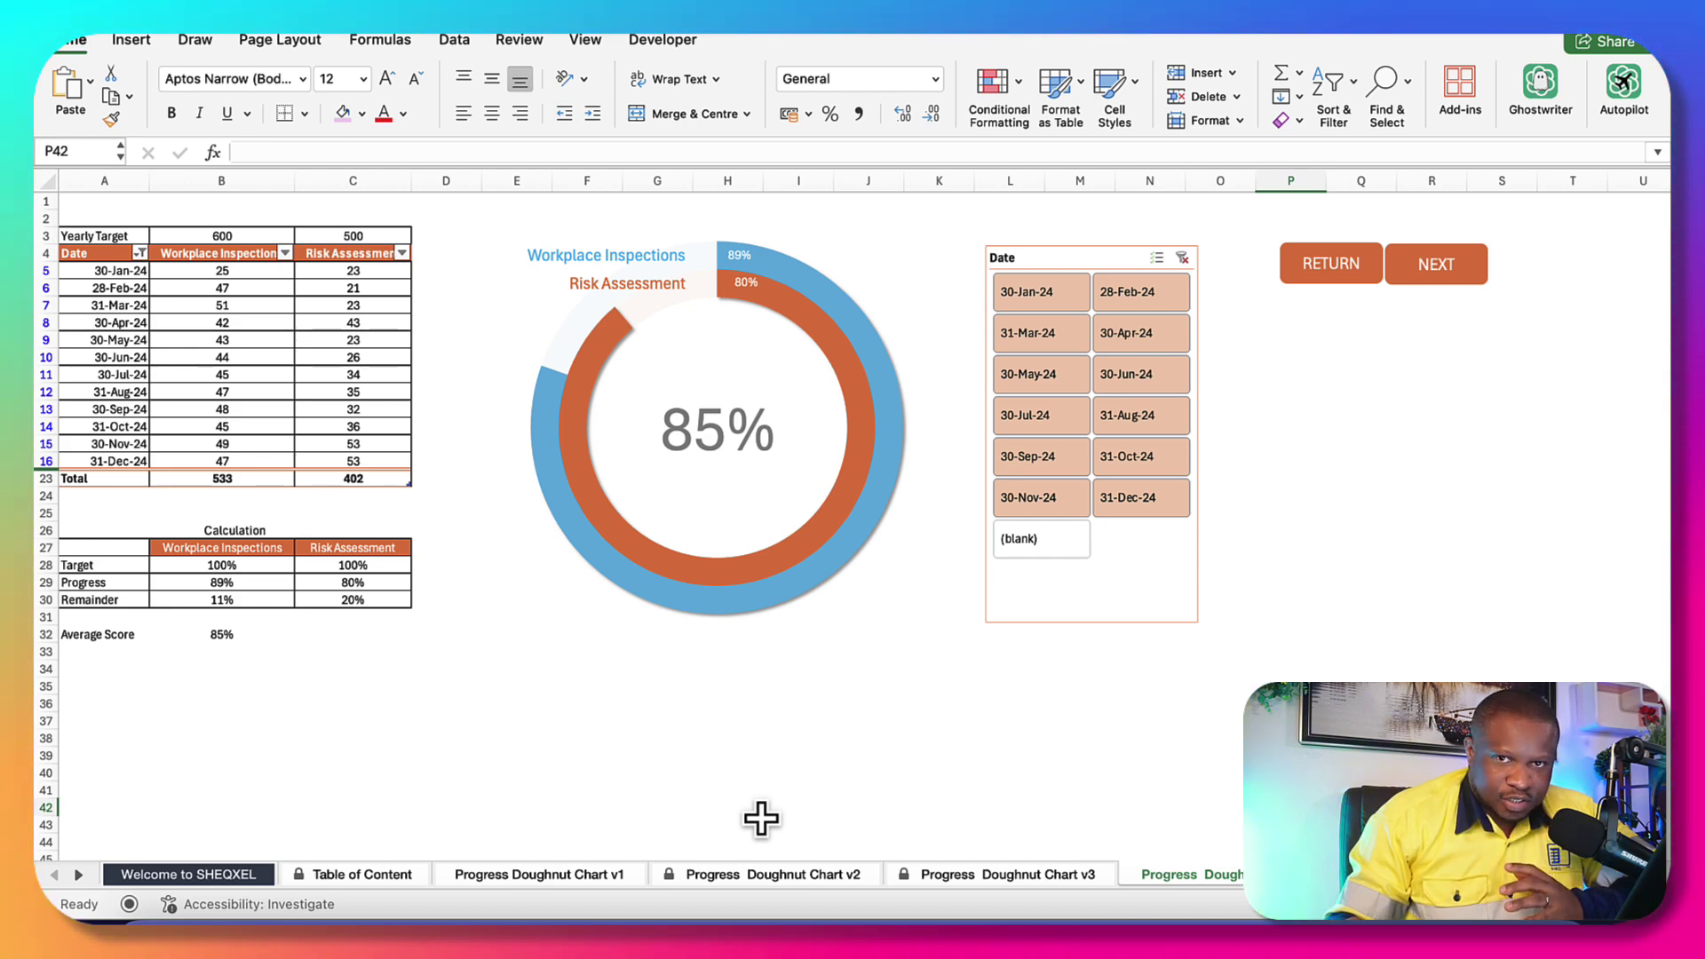
Look through the four example progress doughnut chart sheets, v1 to v4
click(488, 877)
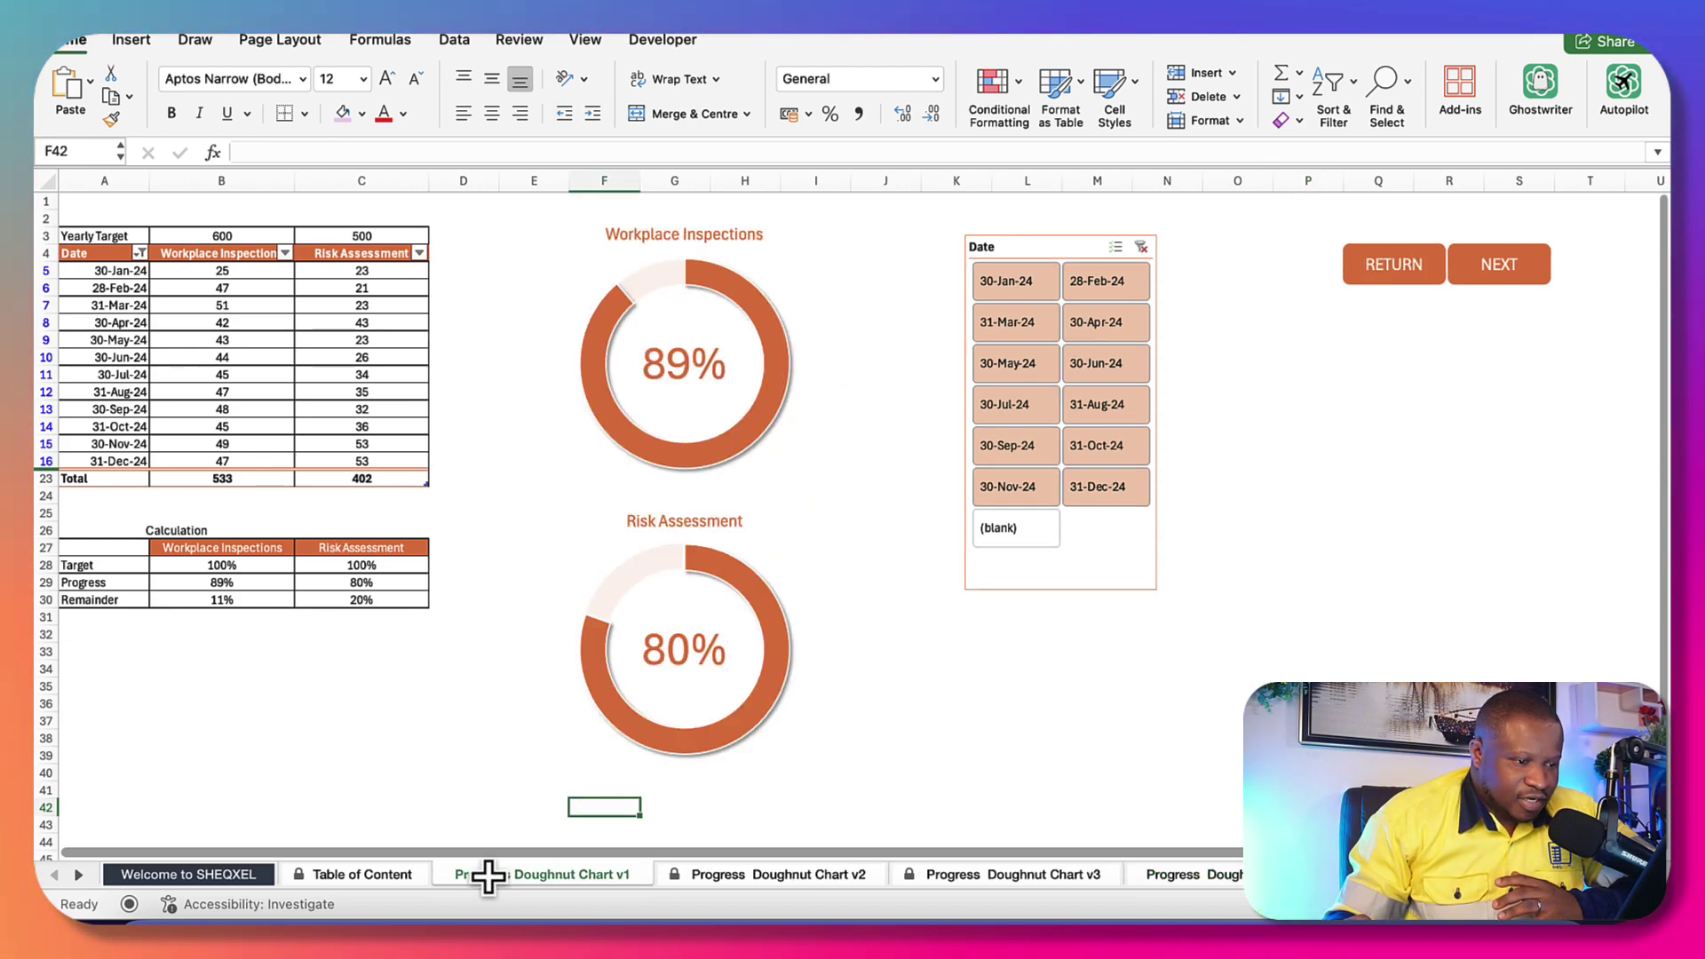
click(776, 873)
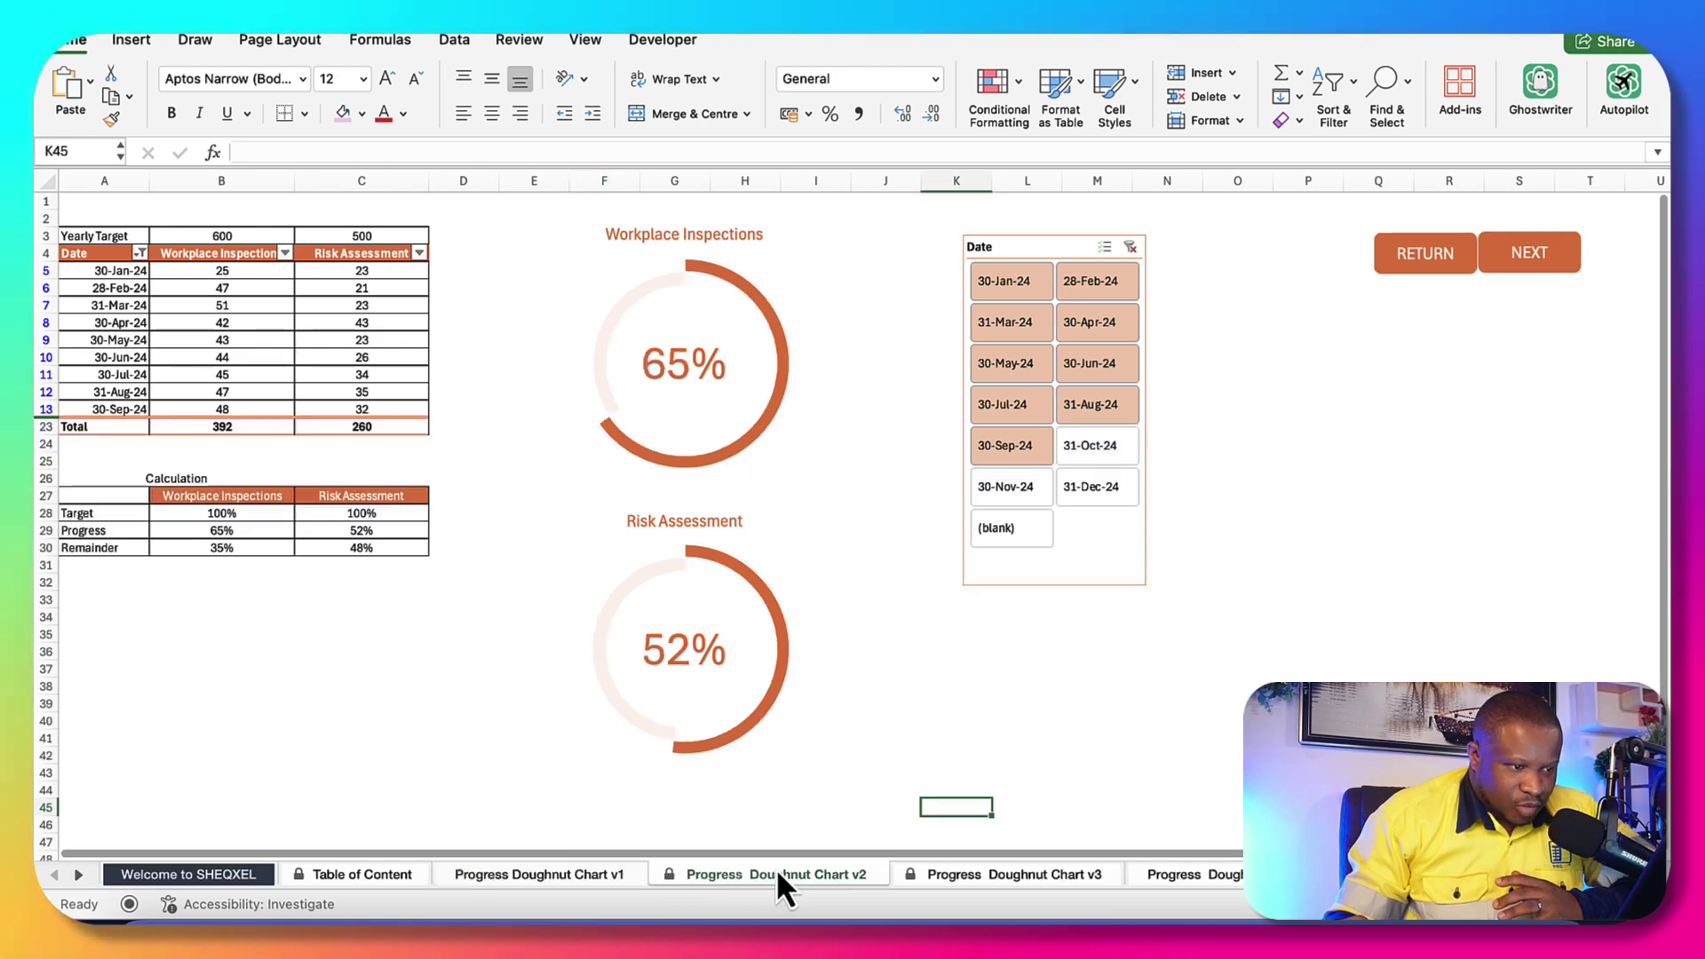
click(1019, 876)
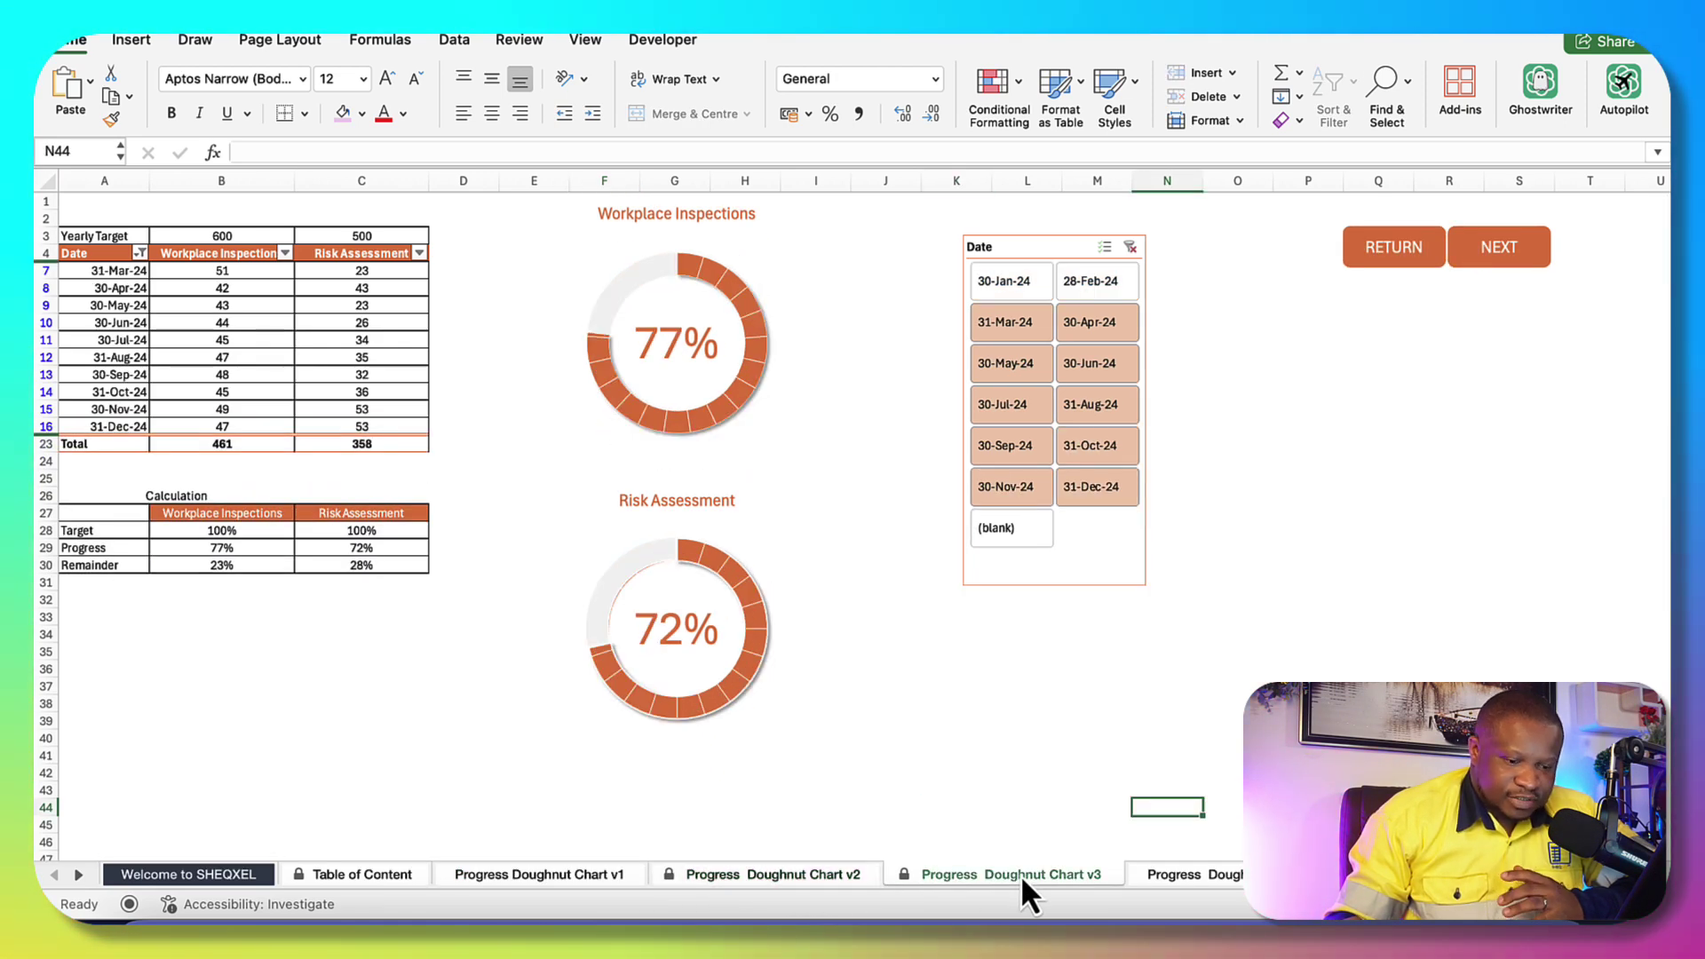
click(1199, 875)
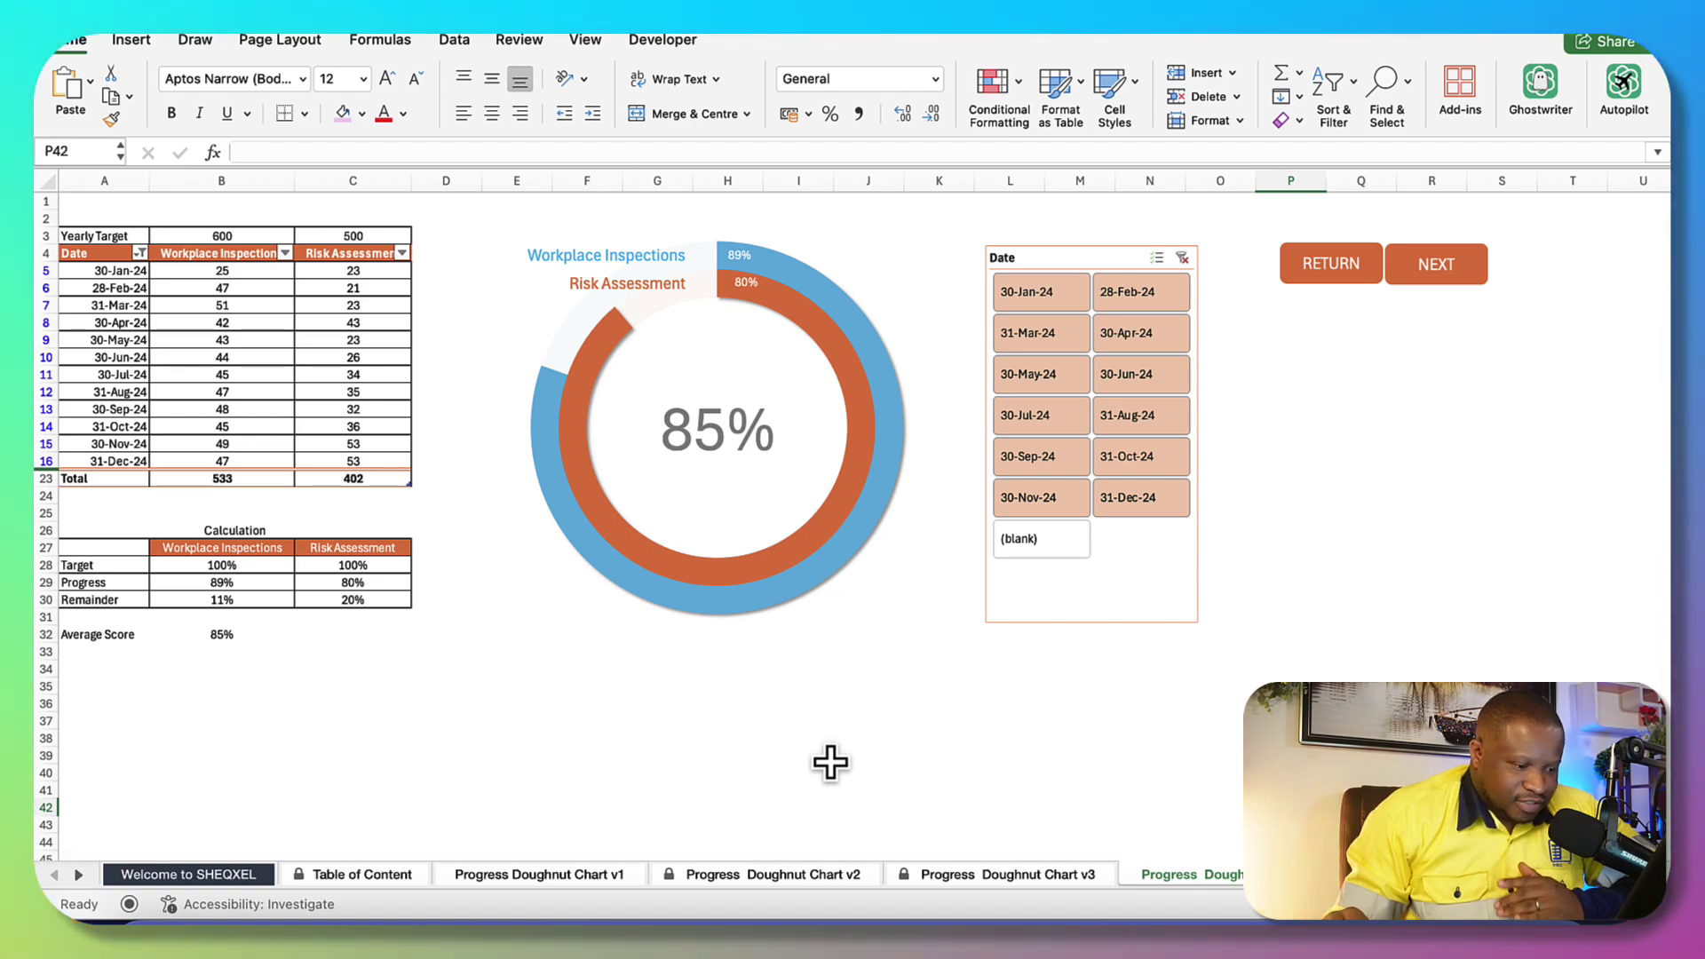
In the other open workbook, Progress Doughnut Chart.xlsx, create a copy of the Progress Chart 3 sheet at the end
key(ctrl+Up)
click(601, 582)
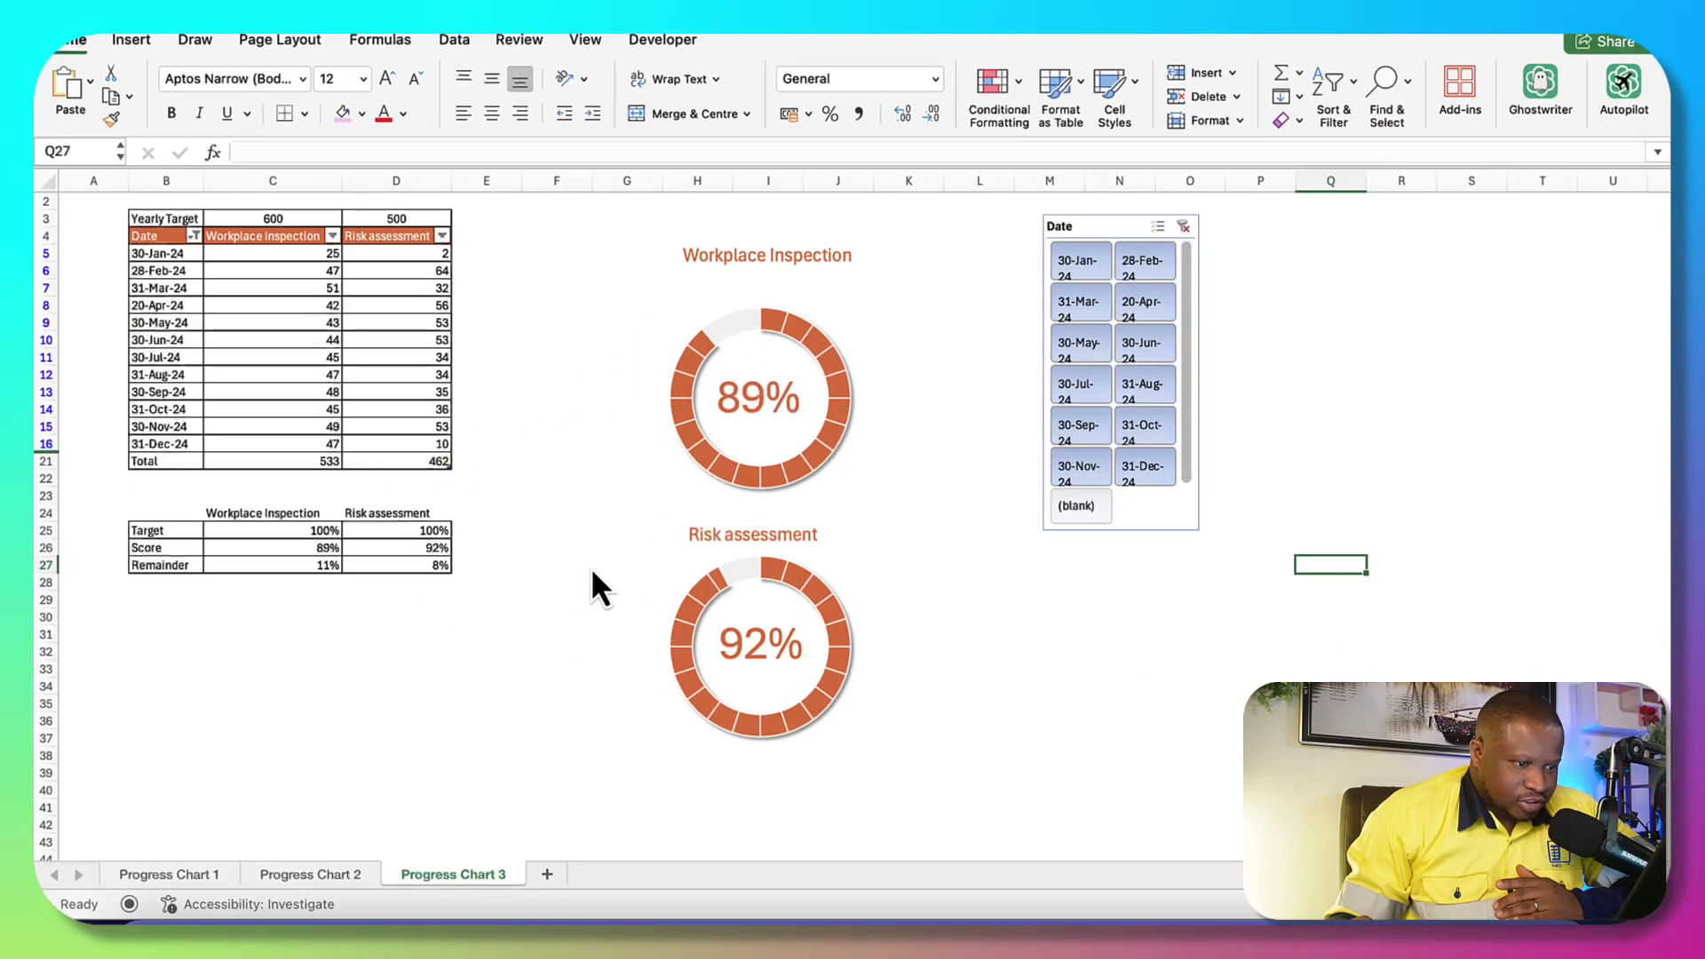
right_click(493, 884)
click(561, 695)
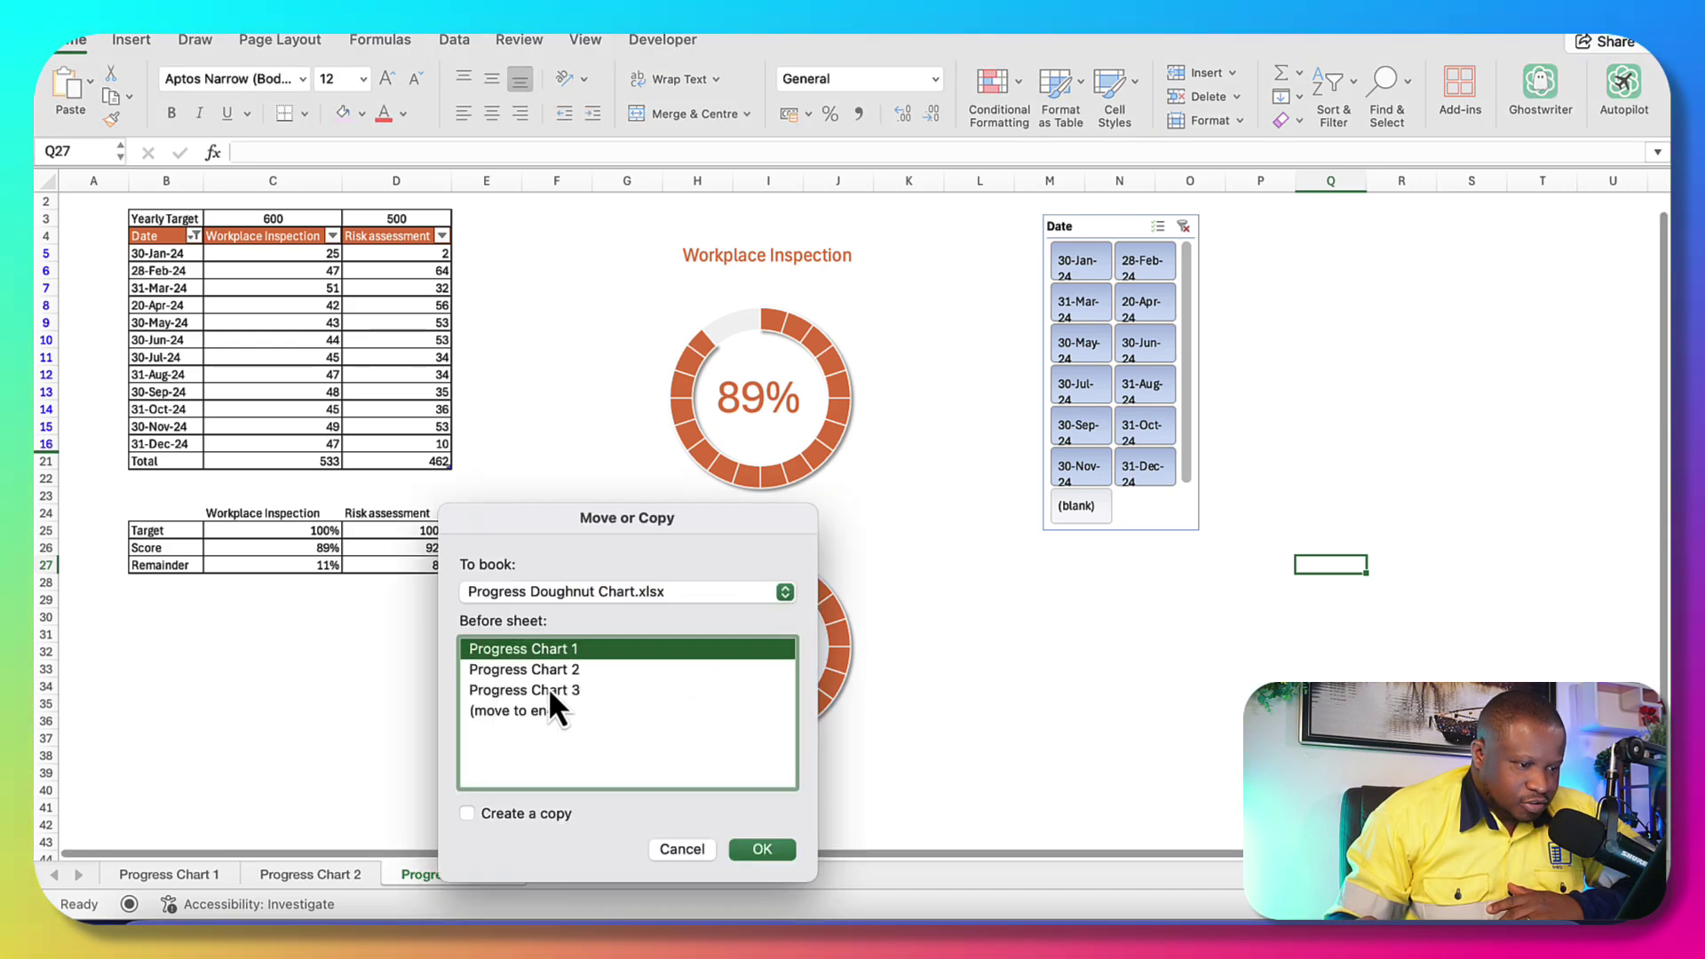
click(545, 686)
click(541, 710)
click(484, 814)
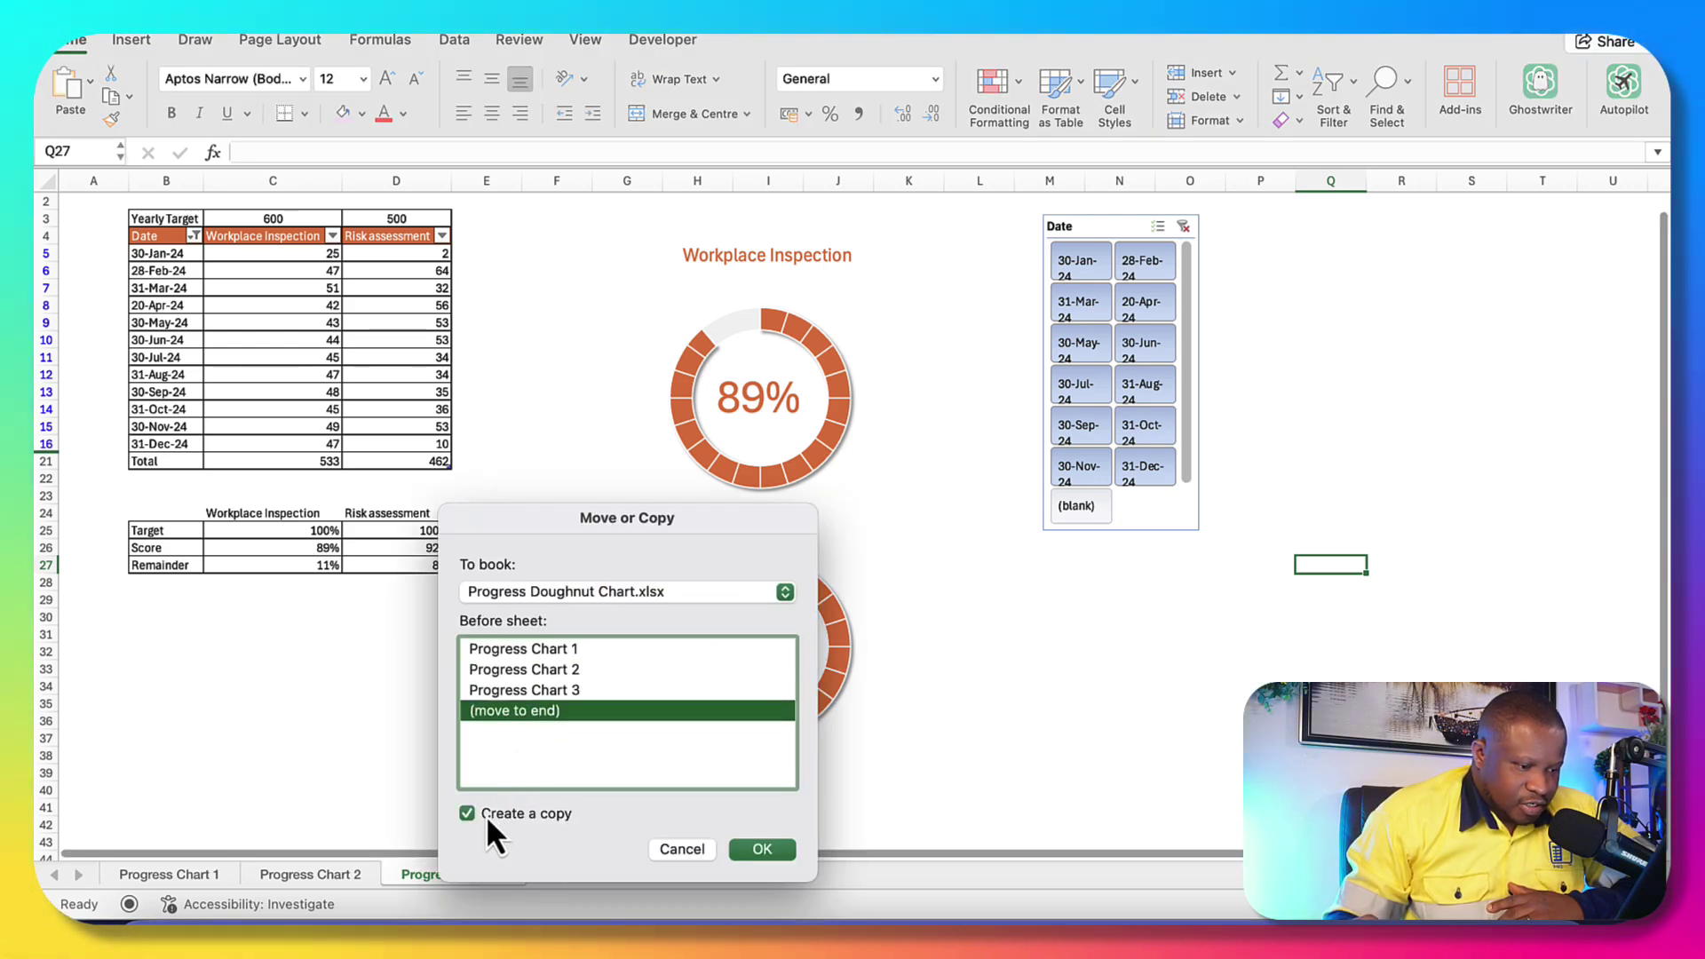
click(762, 850)
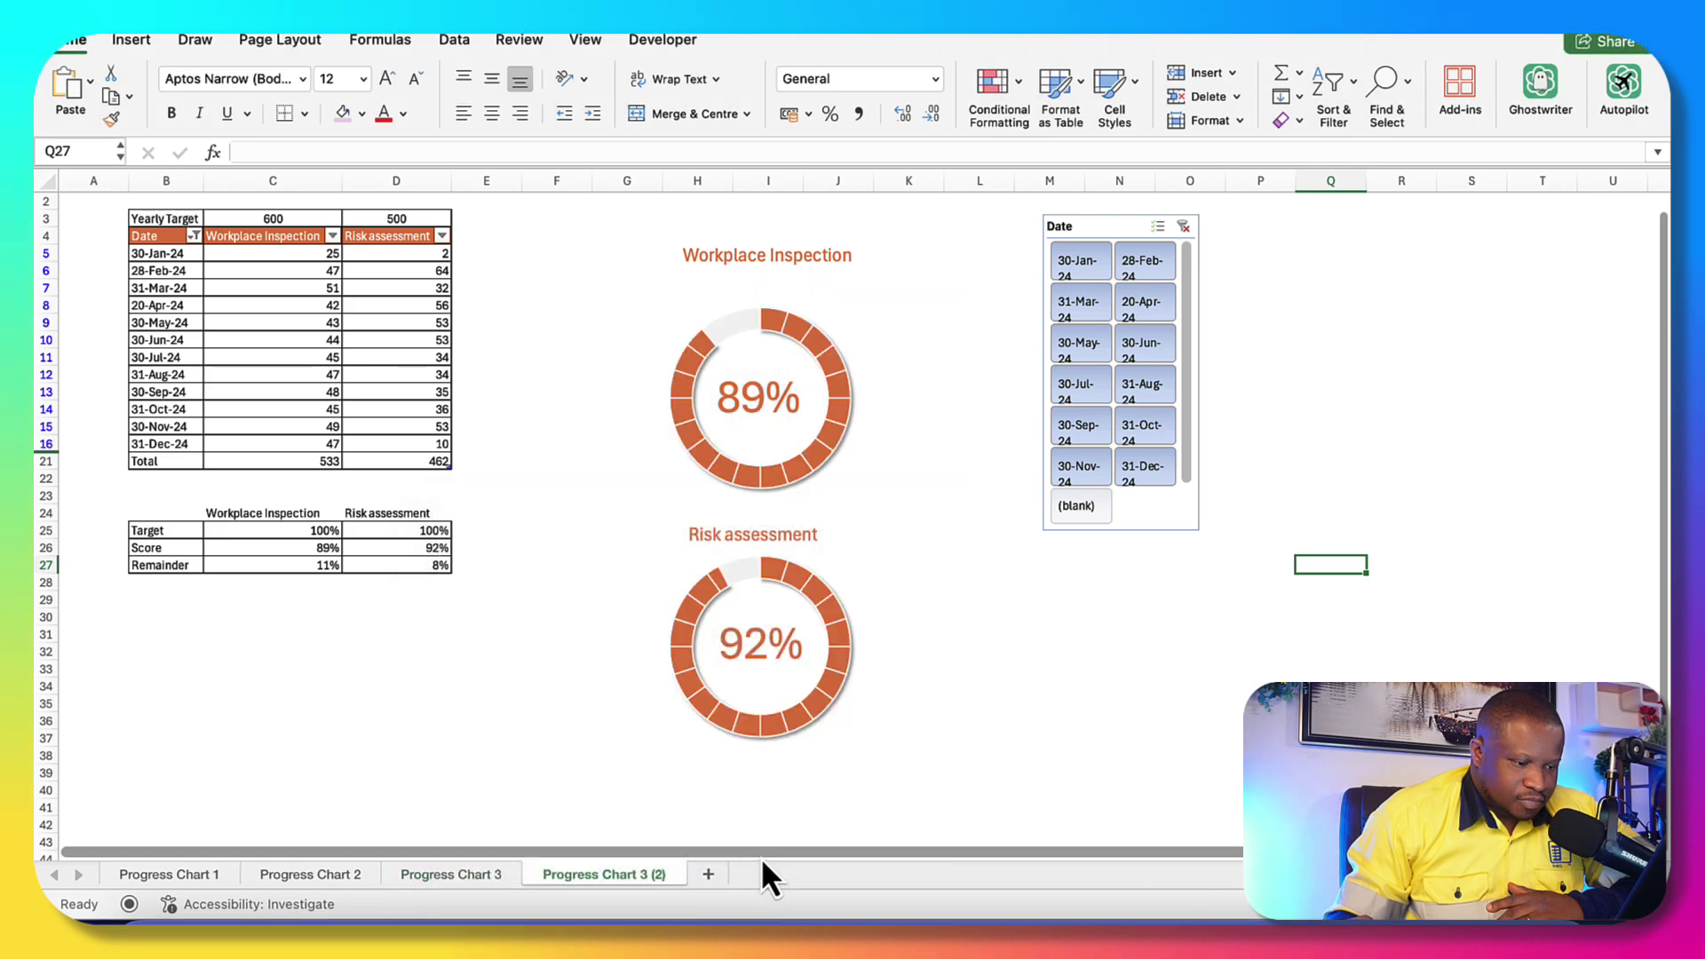
Delete both doughnut charts and their titles from the copied sheet
click(811, 703)
key(Delete)
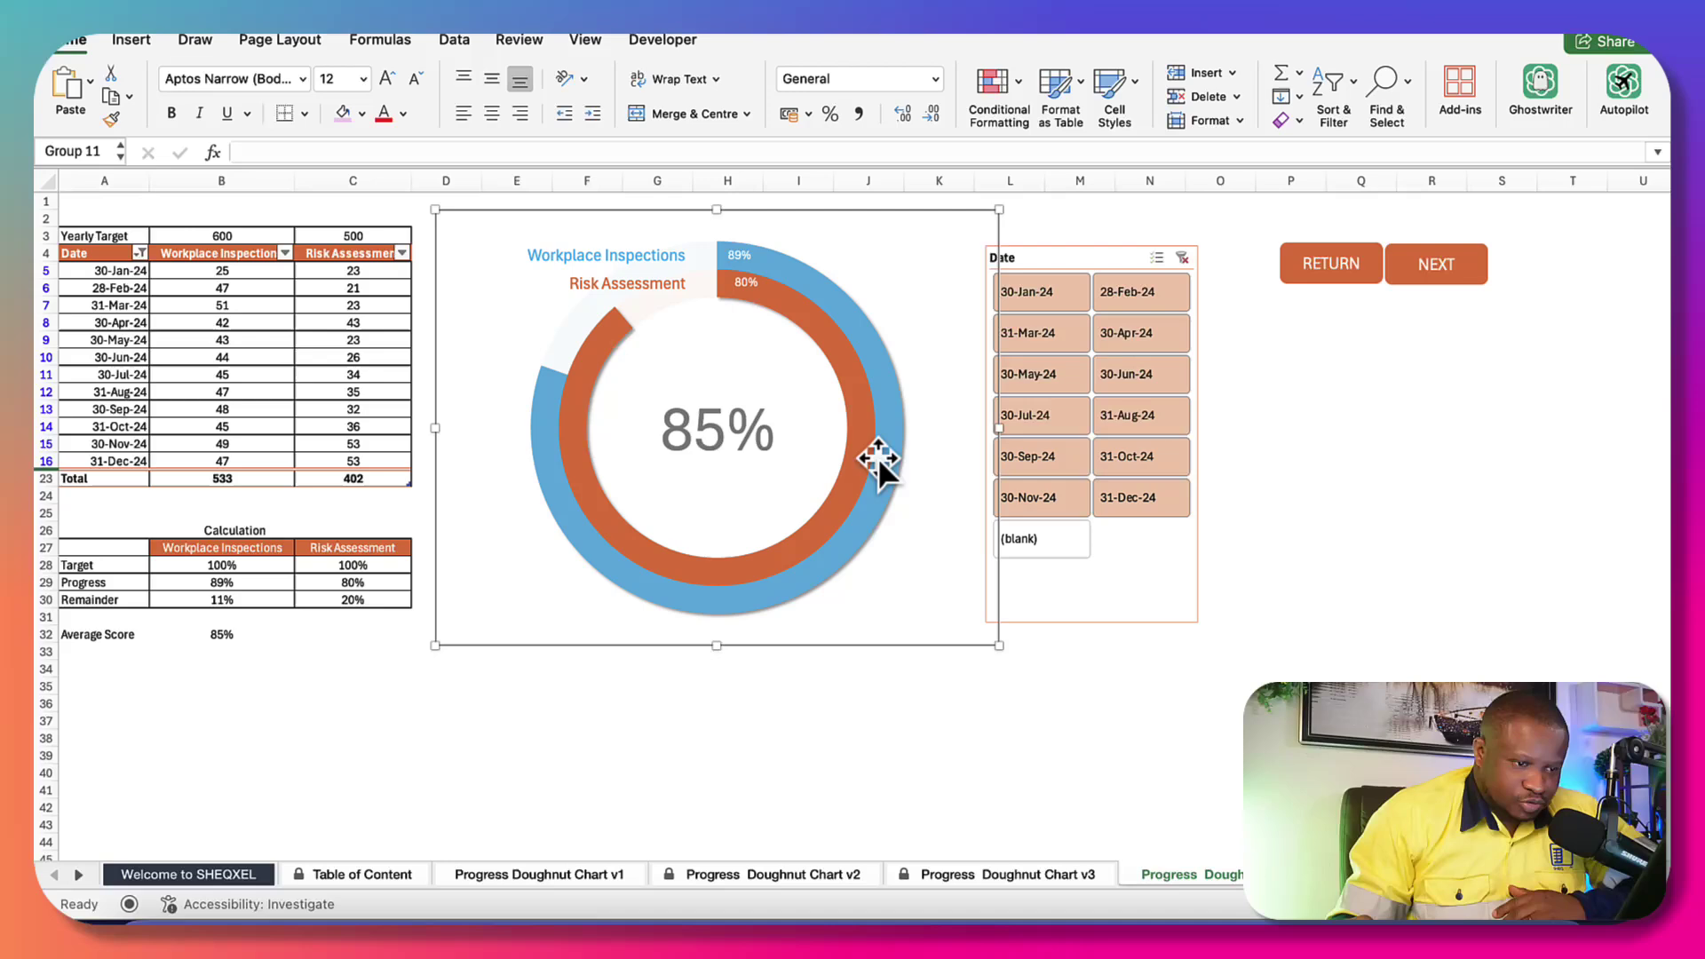
In the example workbook, check which source cells feed the outer and inner rings of the double doughnut chart
click(877, 456)
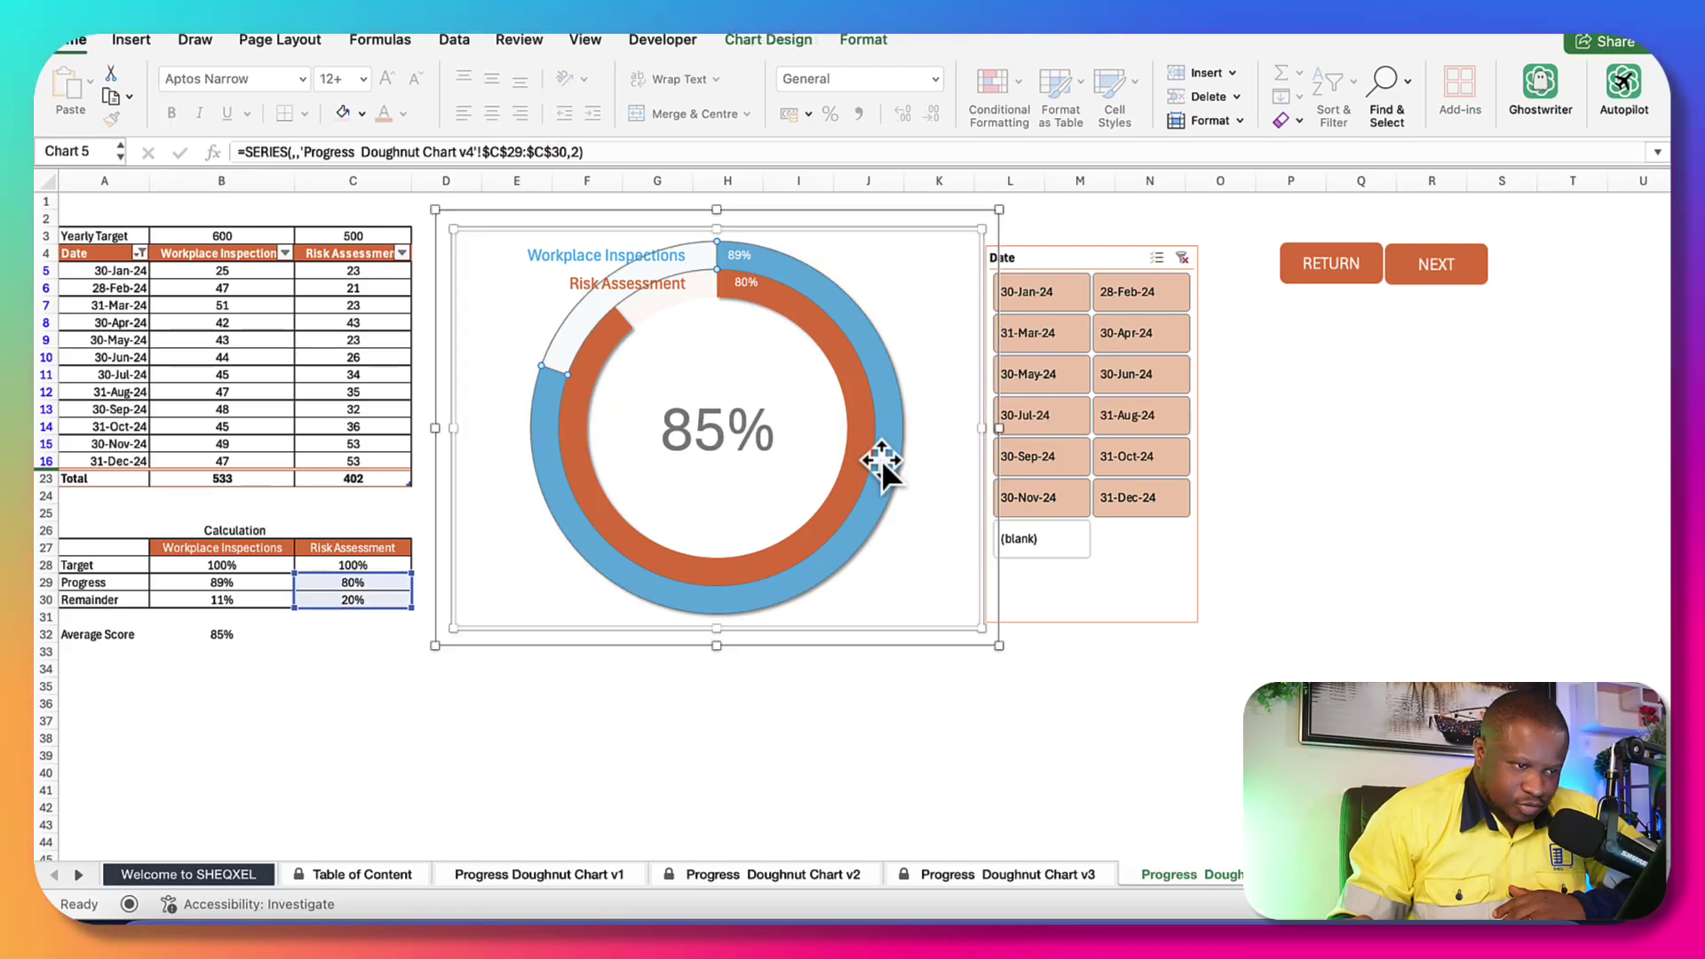
click(620, 536)
click(634, 560)
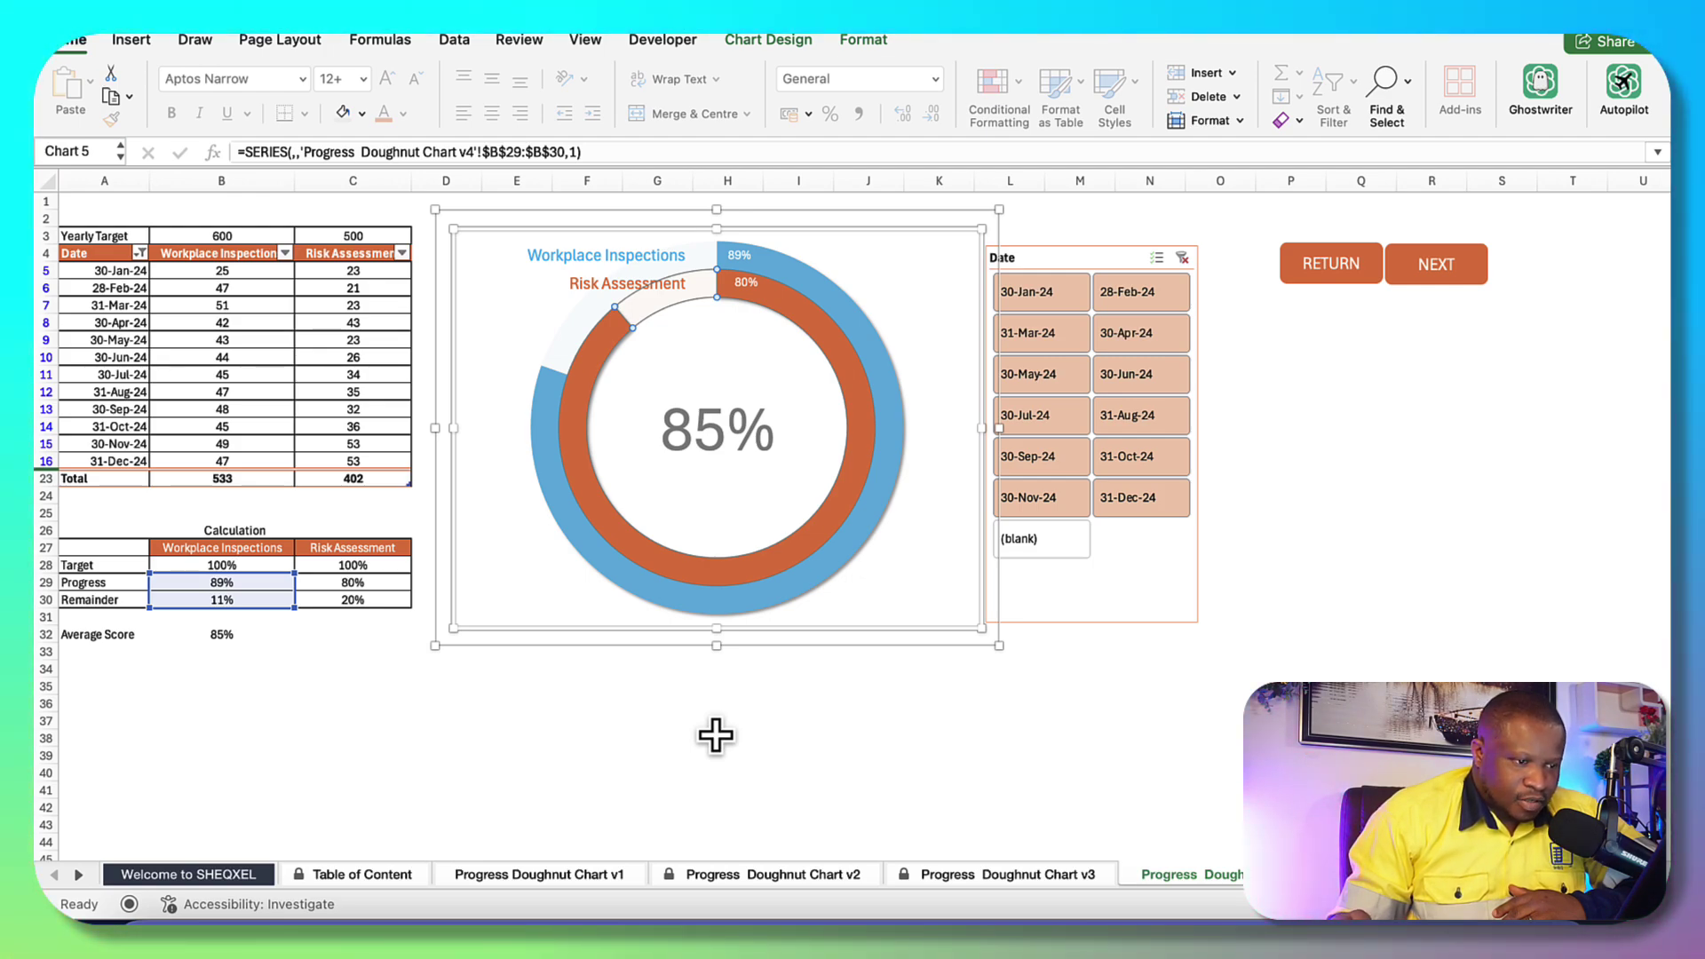
Return to the copied sheet and insert a doughnut chart from the Score and Remainder percentages in C26:D27
key(ctrl+Up)
click(622, 613)
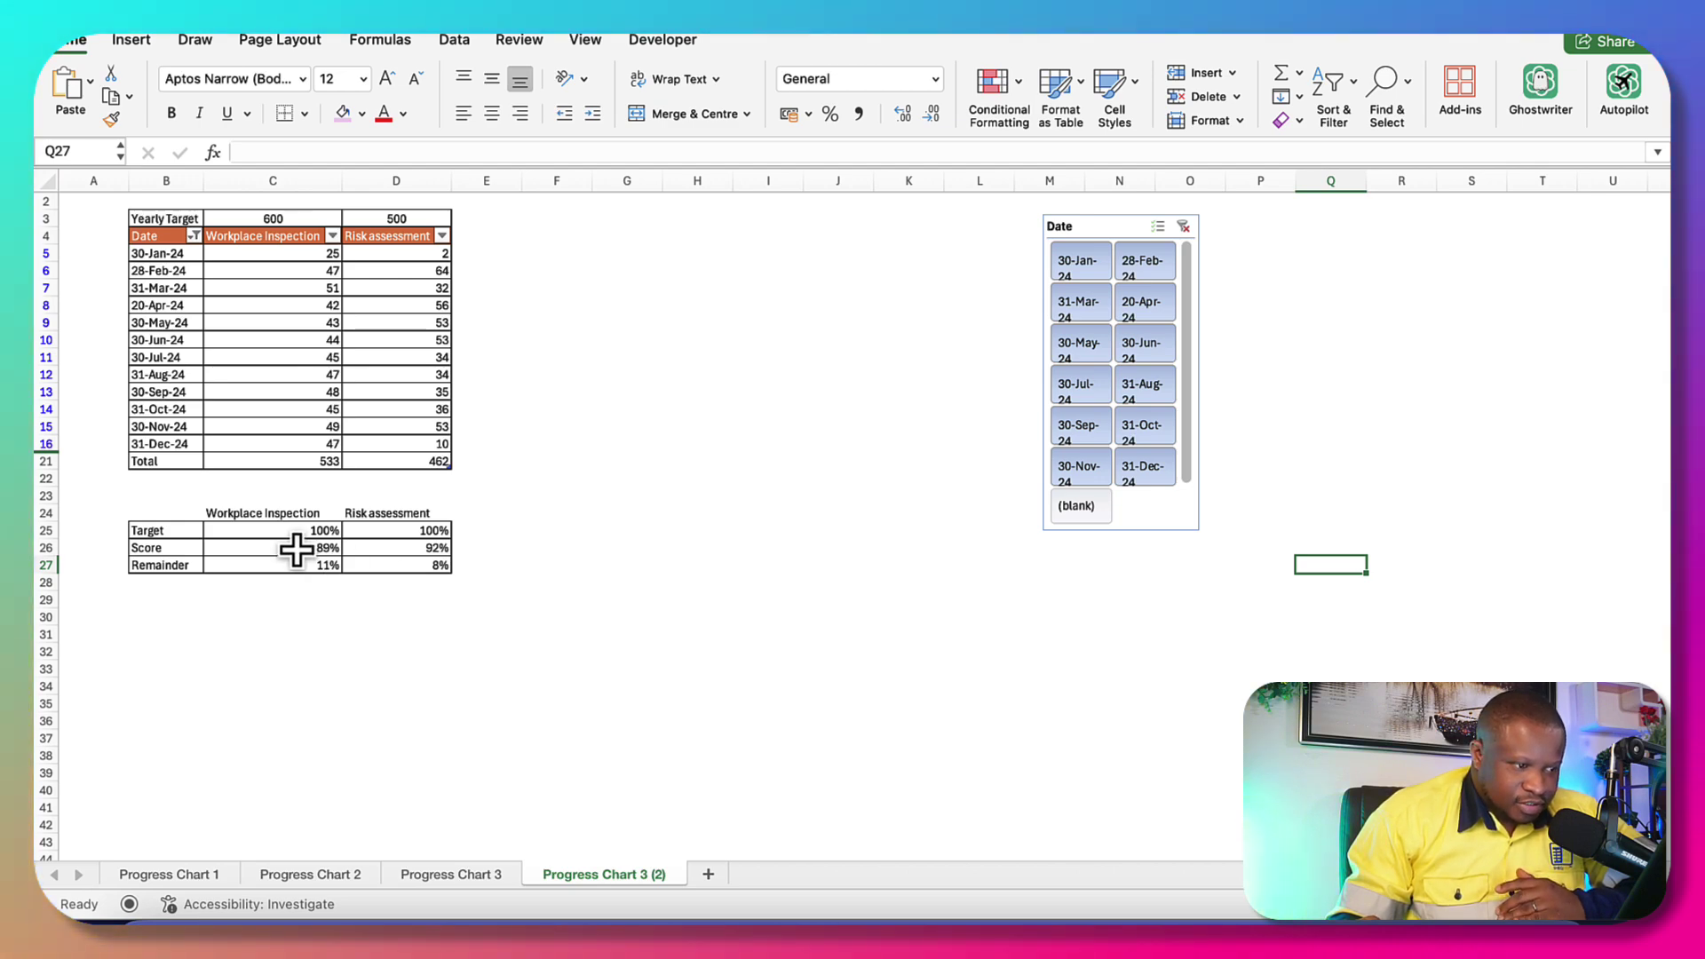
drag(296, 551, 401, 565)
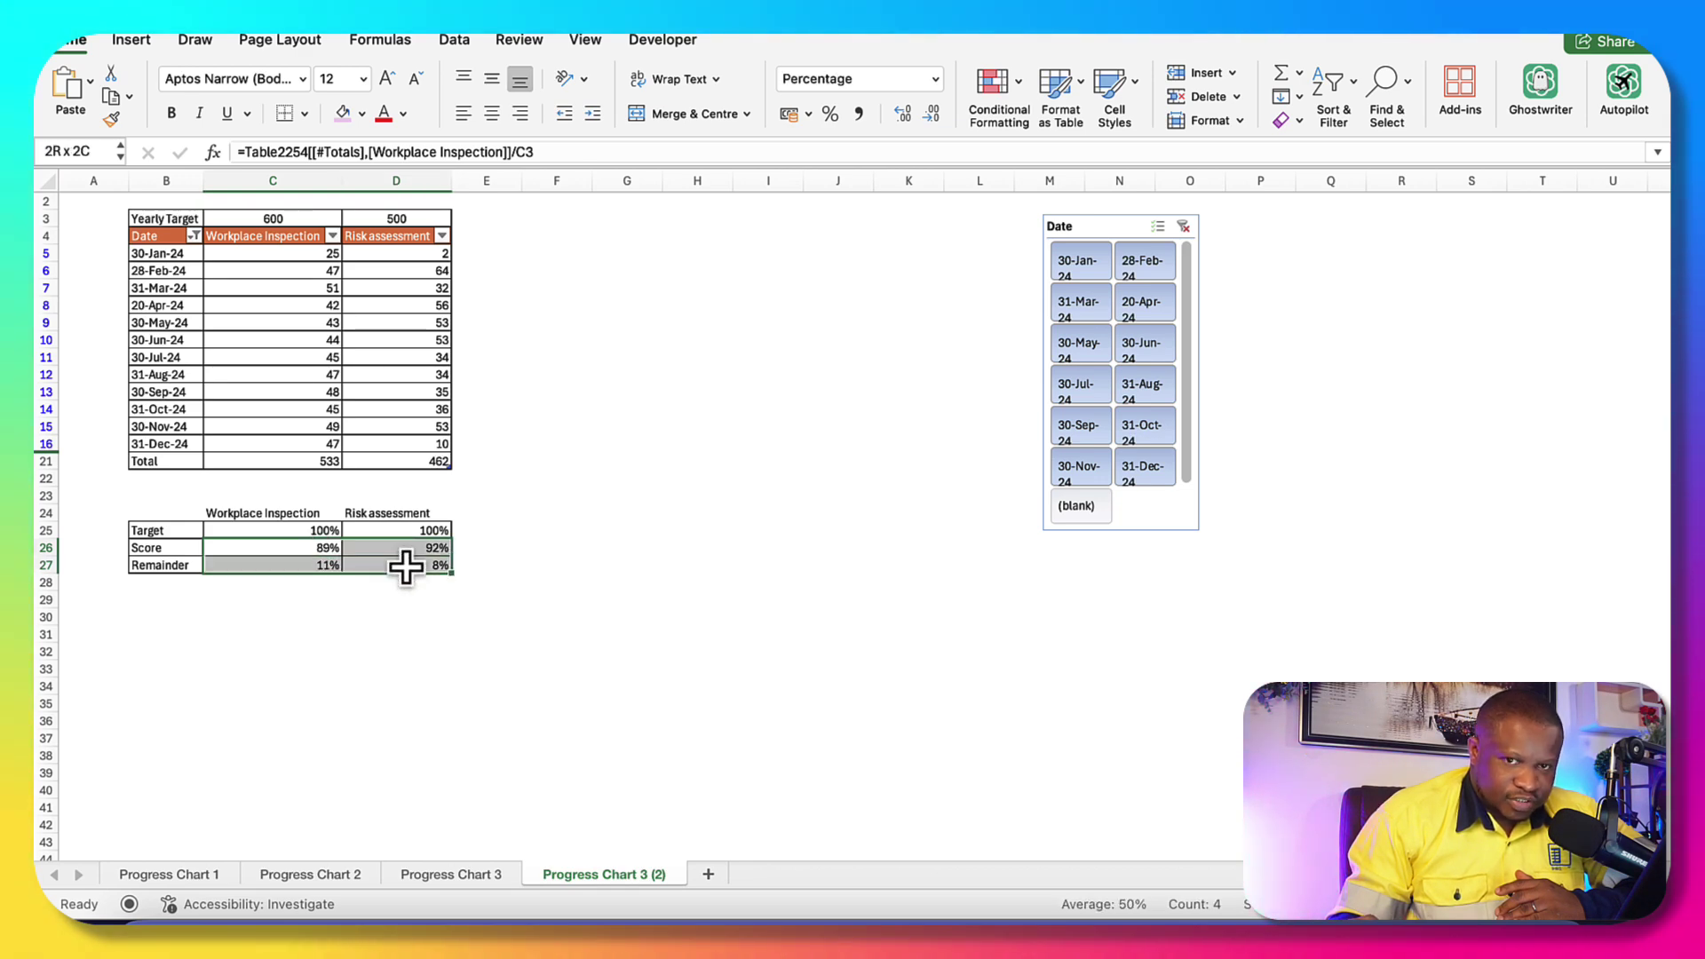
click(149, 43)
click(621, 121)
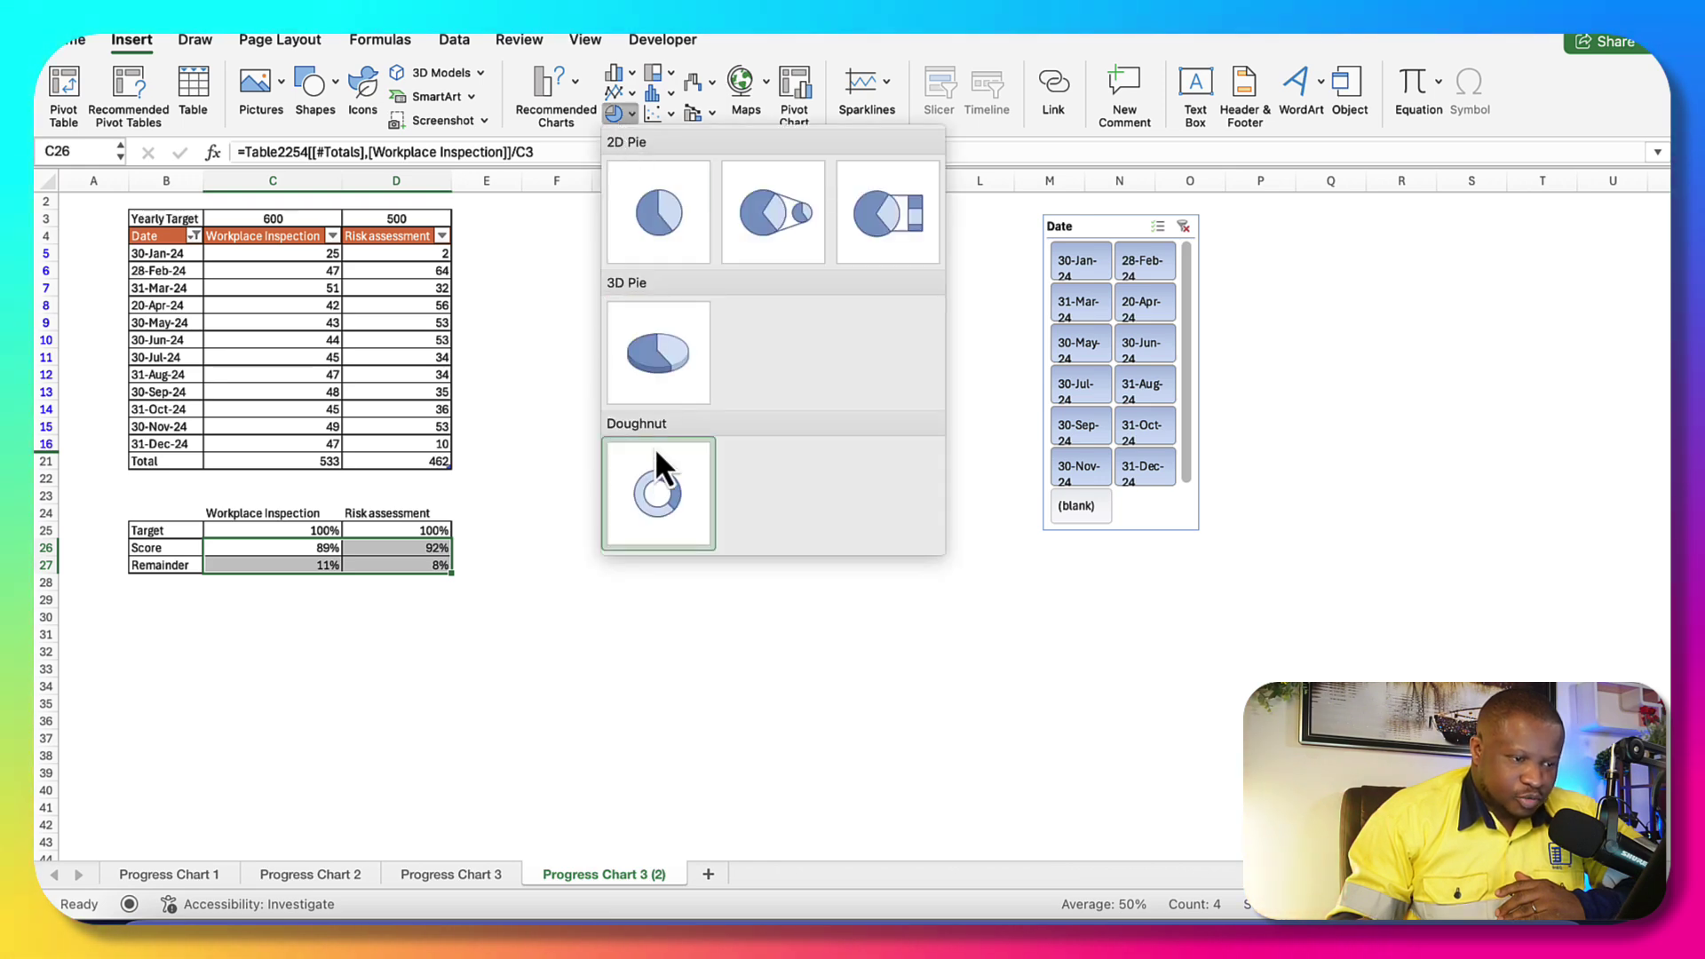
click(658, 482)
Place the new doughnut chart between the tables and the slicer, and remove its title and legend
drag(898, 411, 791, 417)
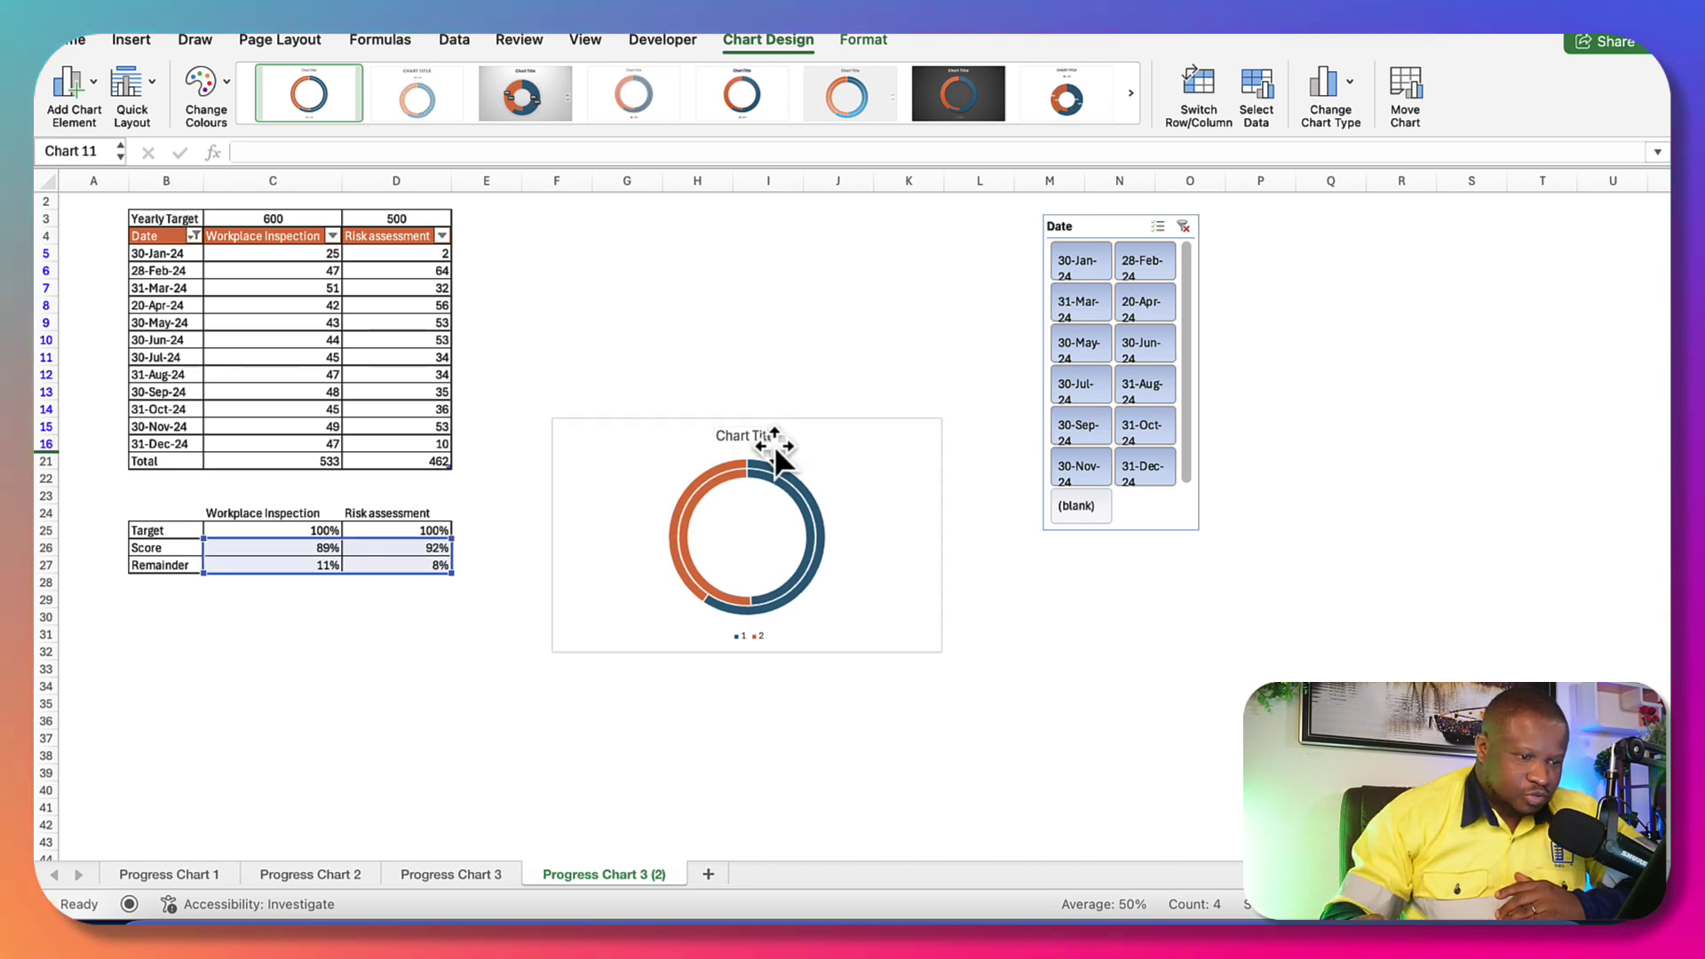
key(Delete)
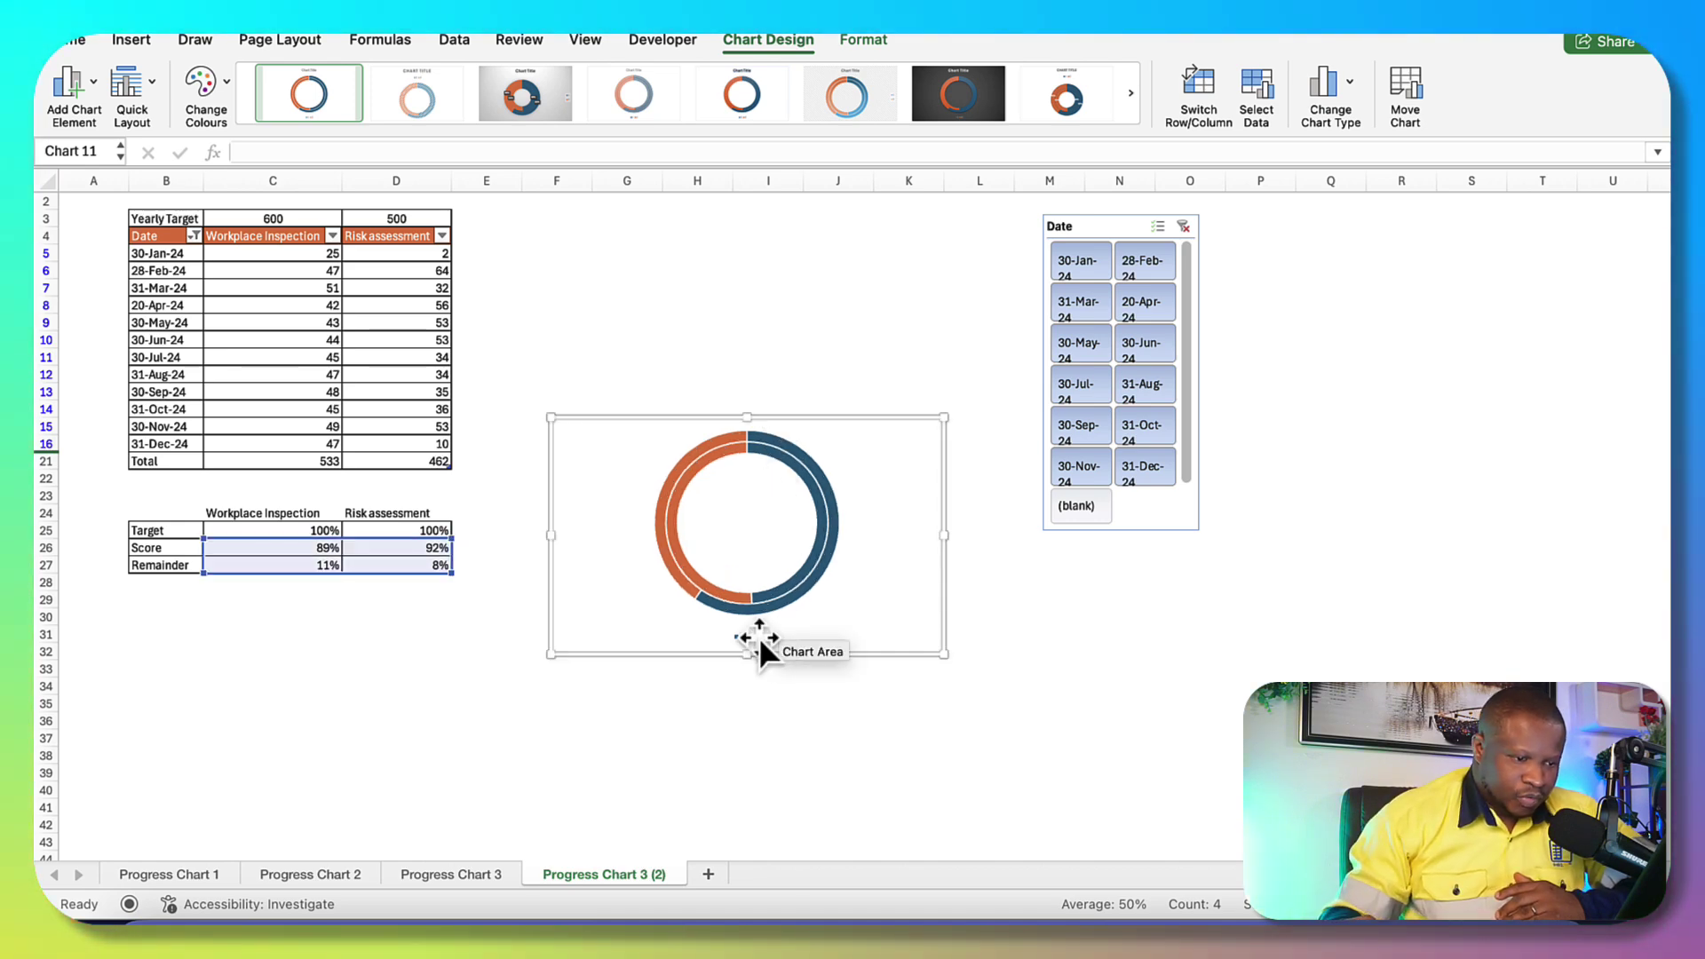
click(757, 636)
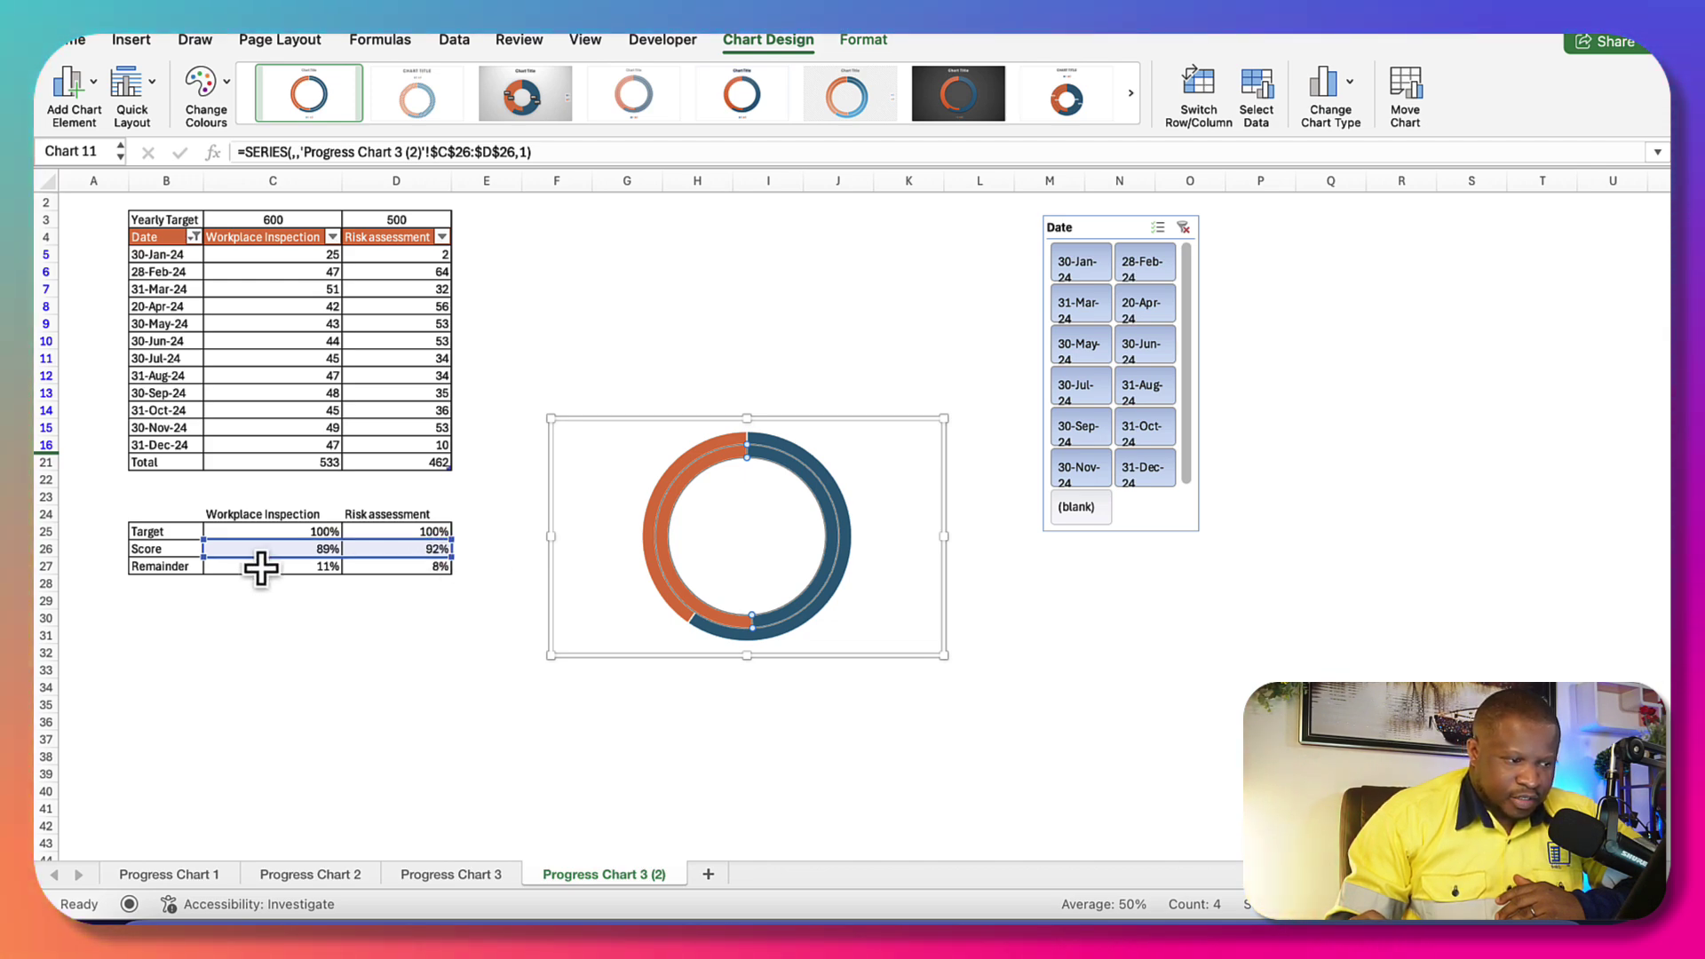
Switch the chart's rows and columns so each ring plots one measure's score and remainder, and check both rings' source ranges
click(671, 599)
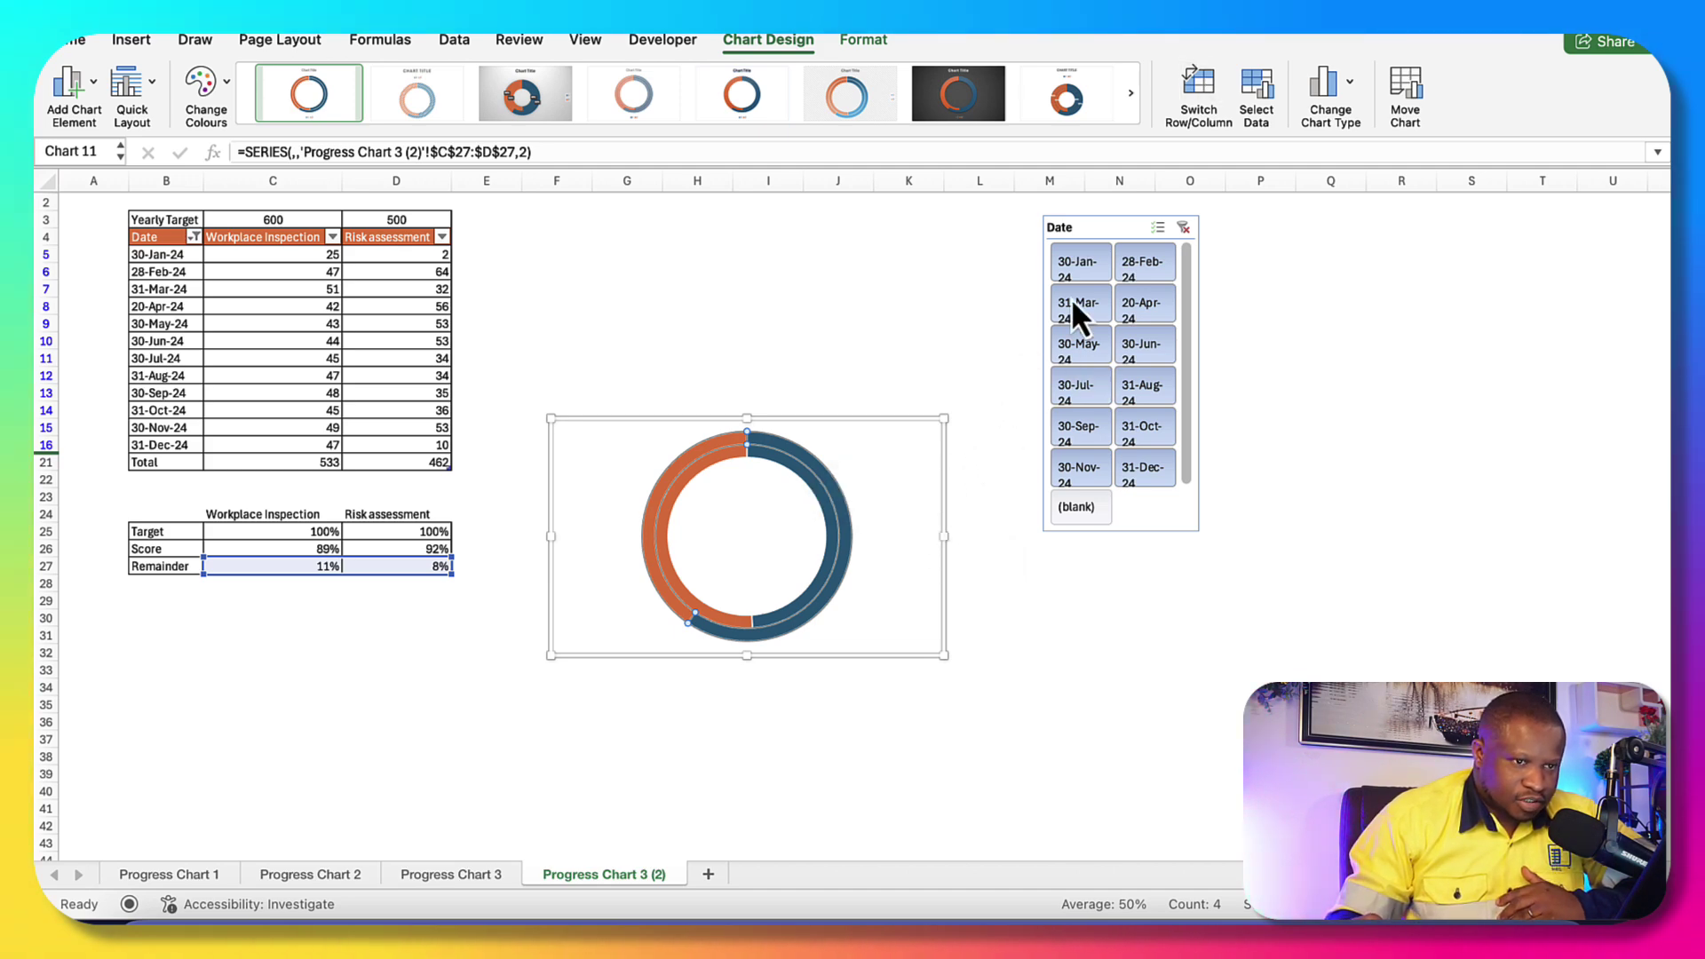
click(1227, 716)
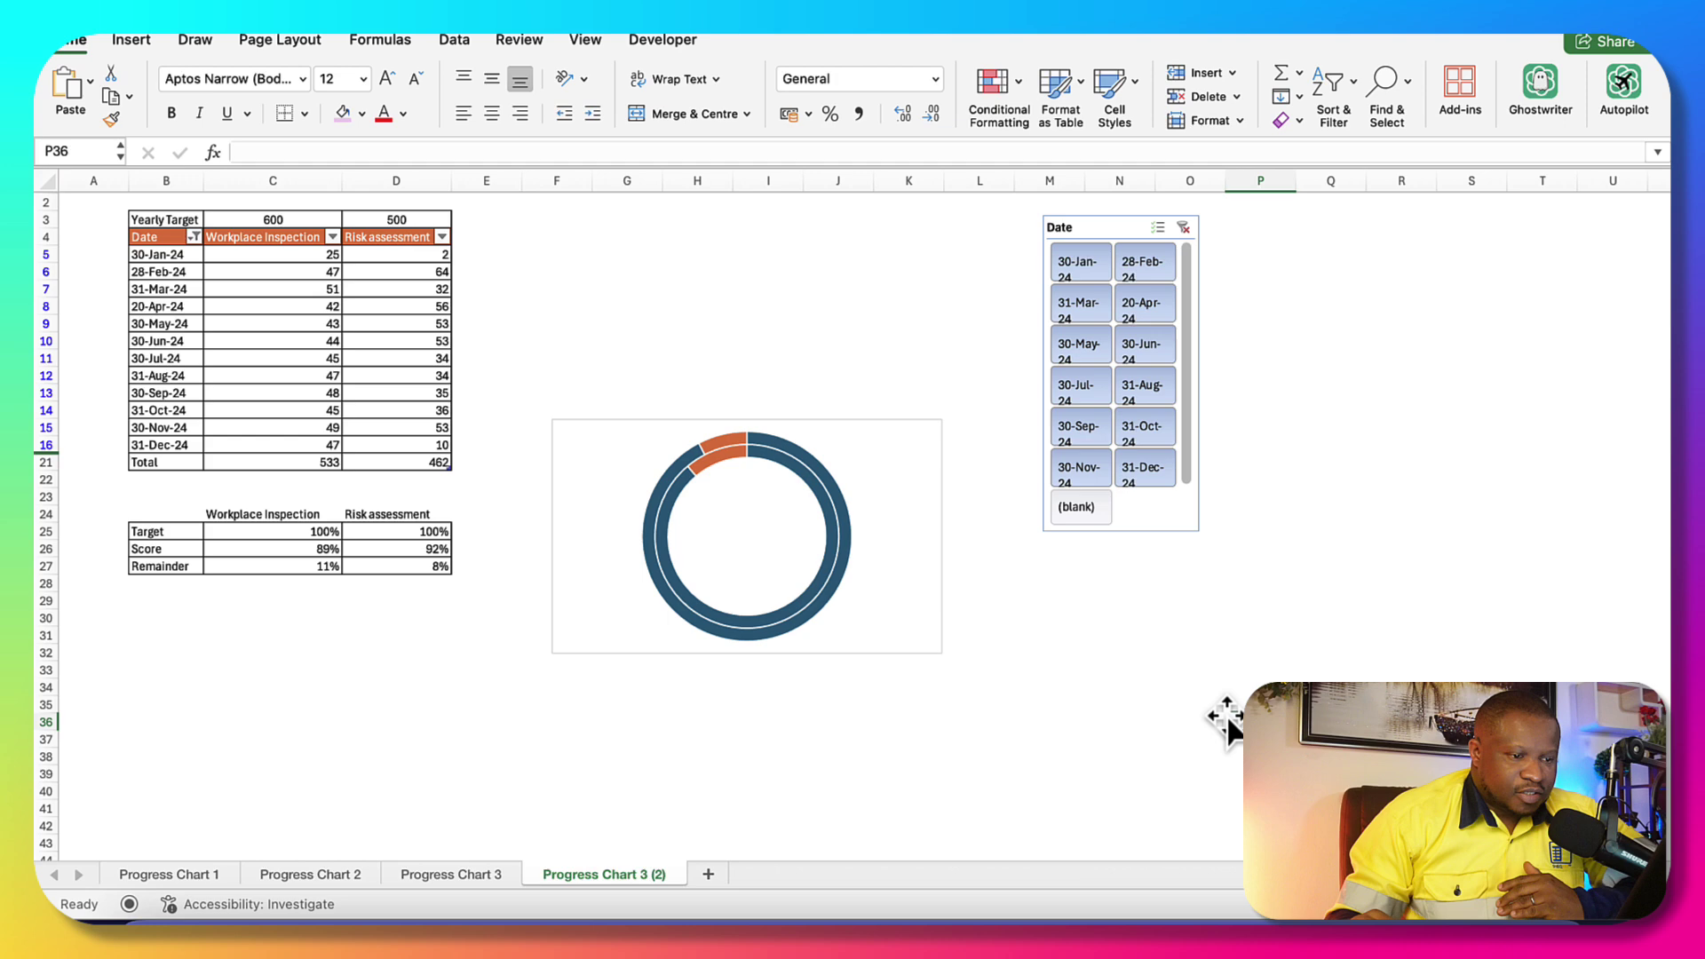
click(786, 467)
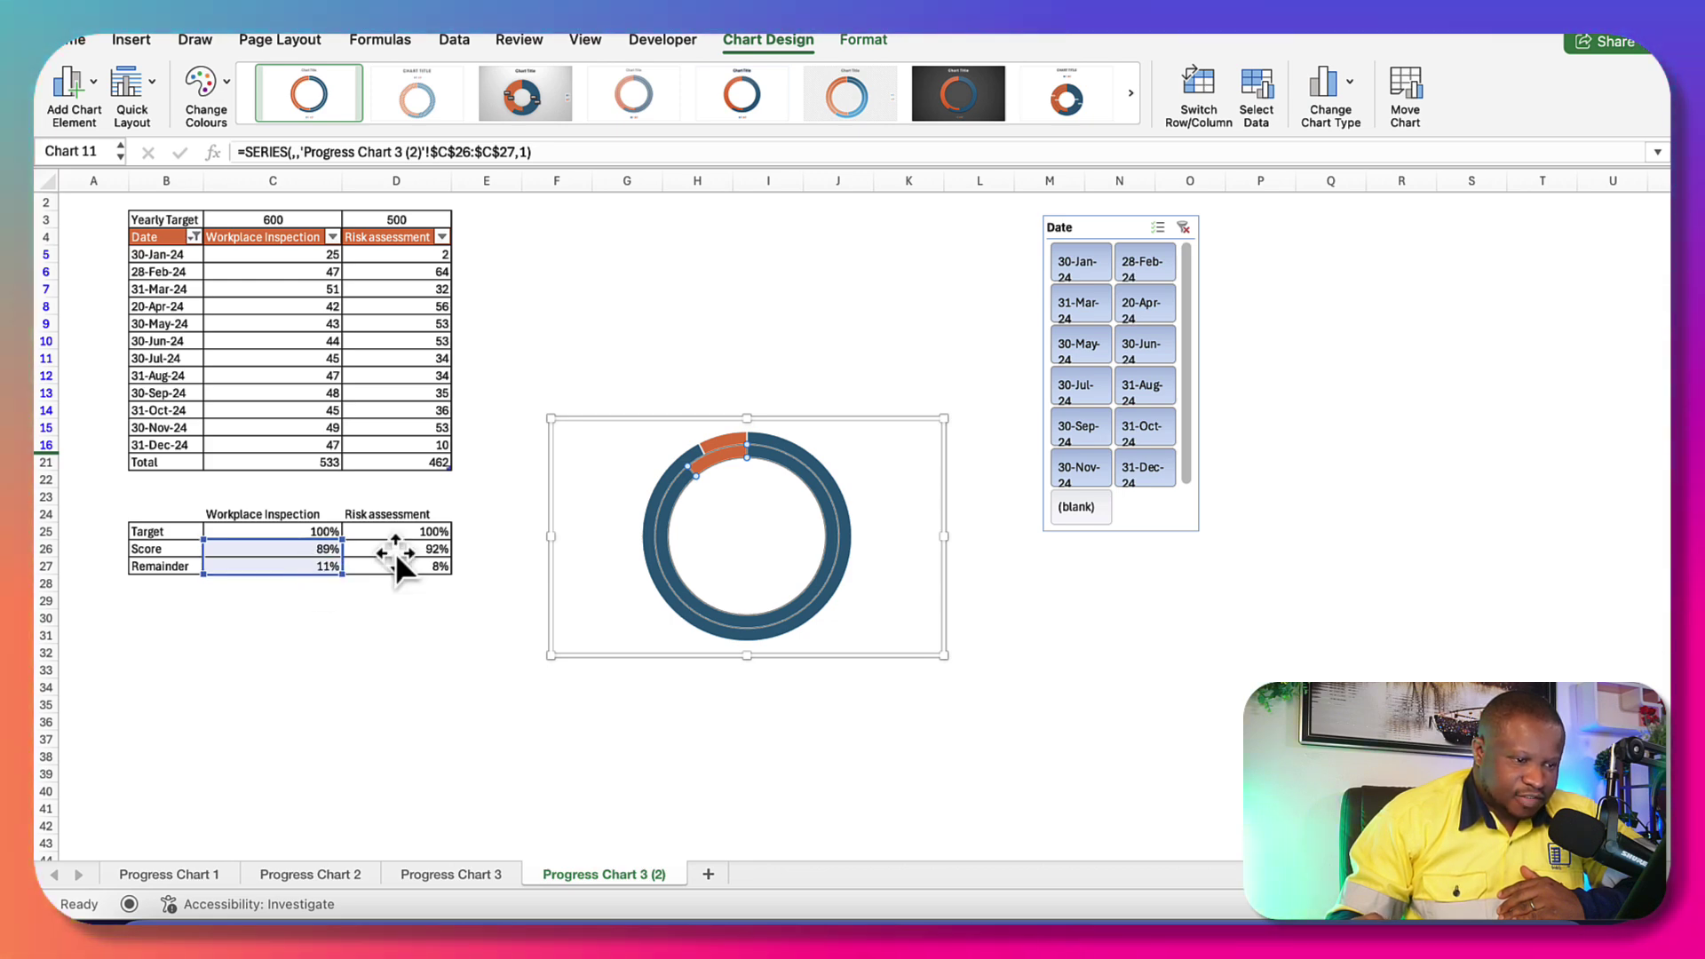
click(808, 460)
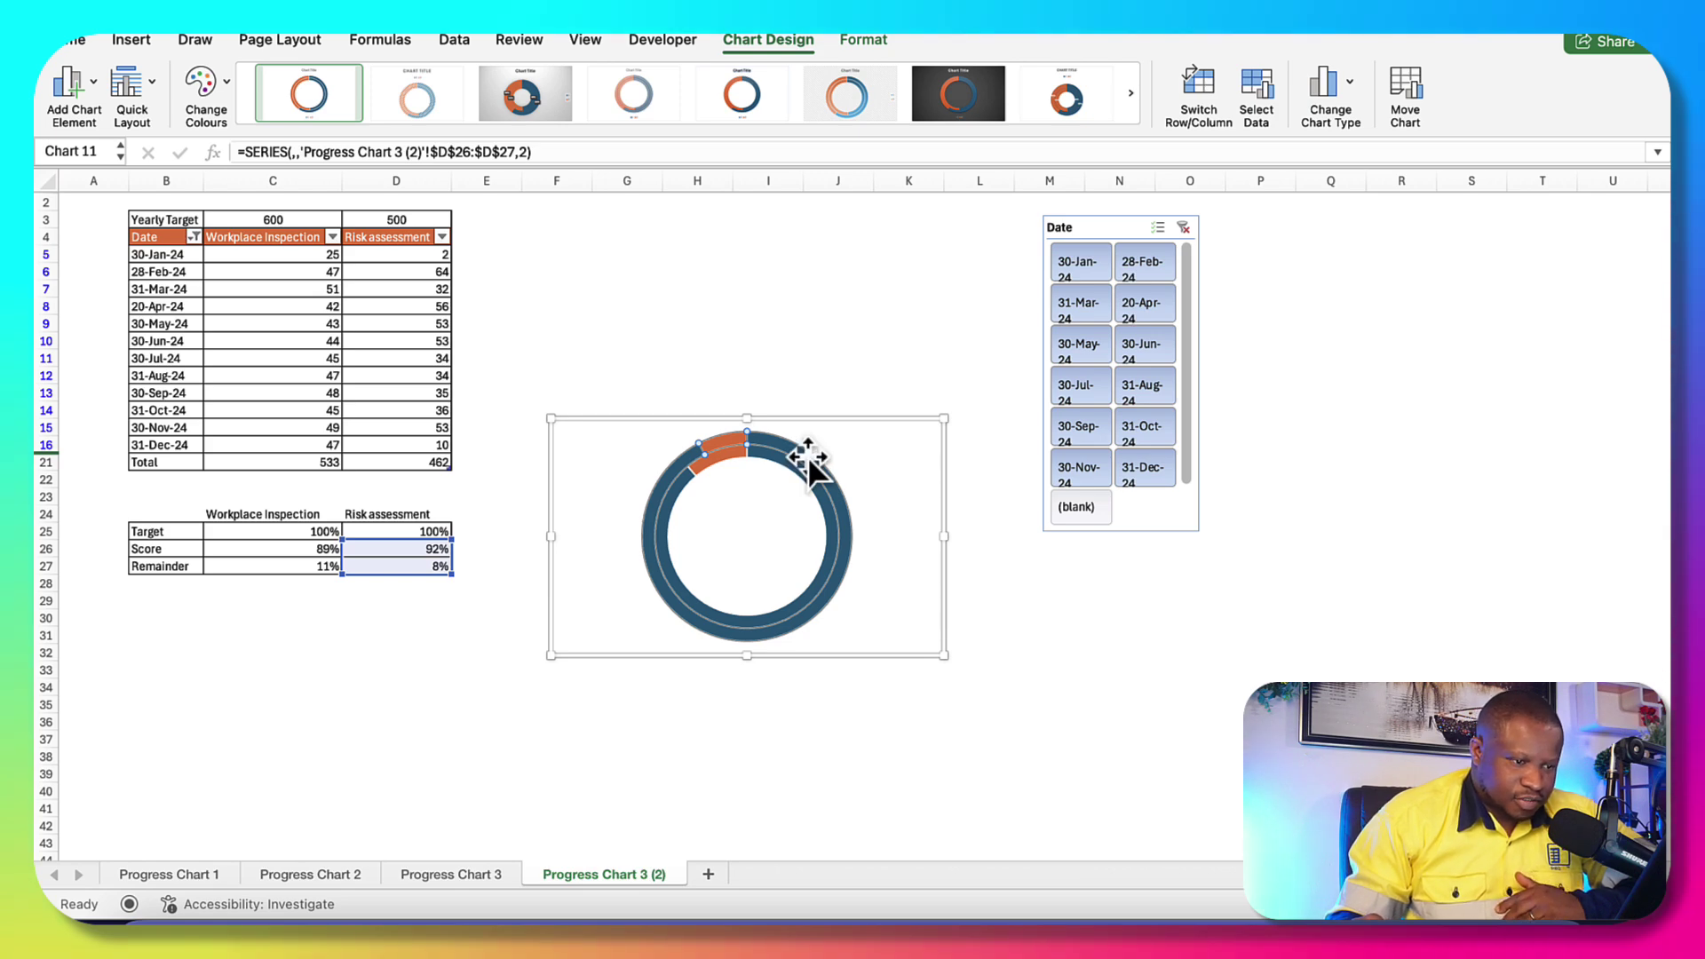
Examine Series1 and Series2 in the chart's data source settings without changing them
right_click(893, 539)
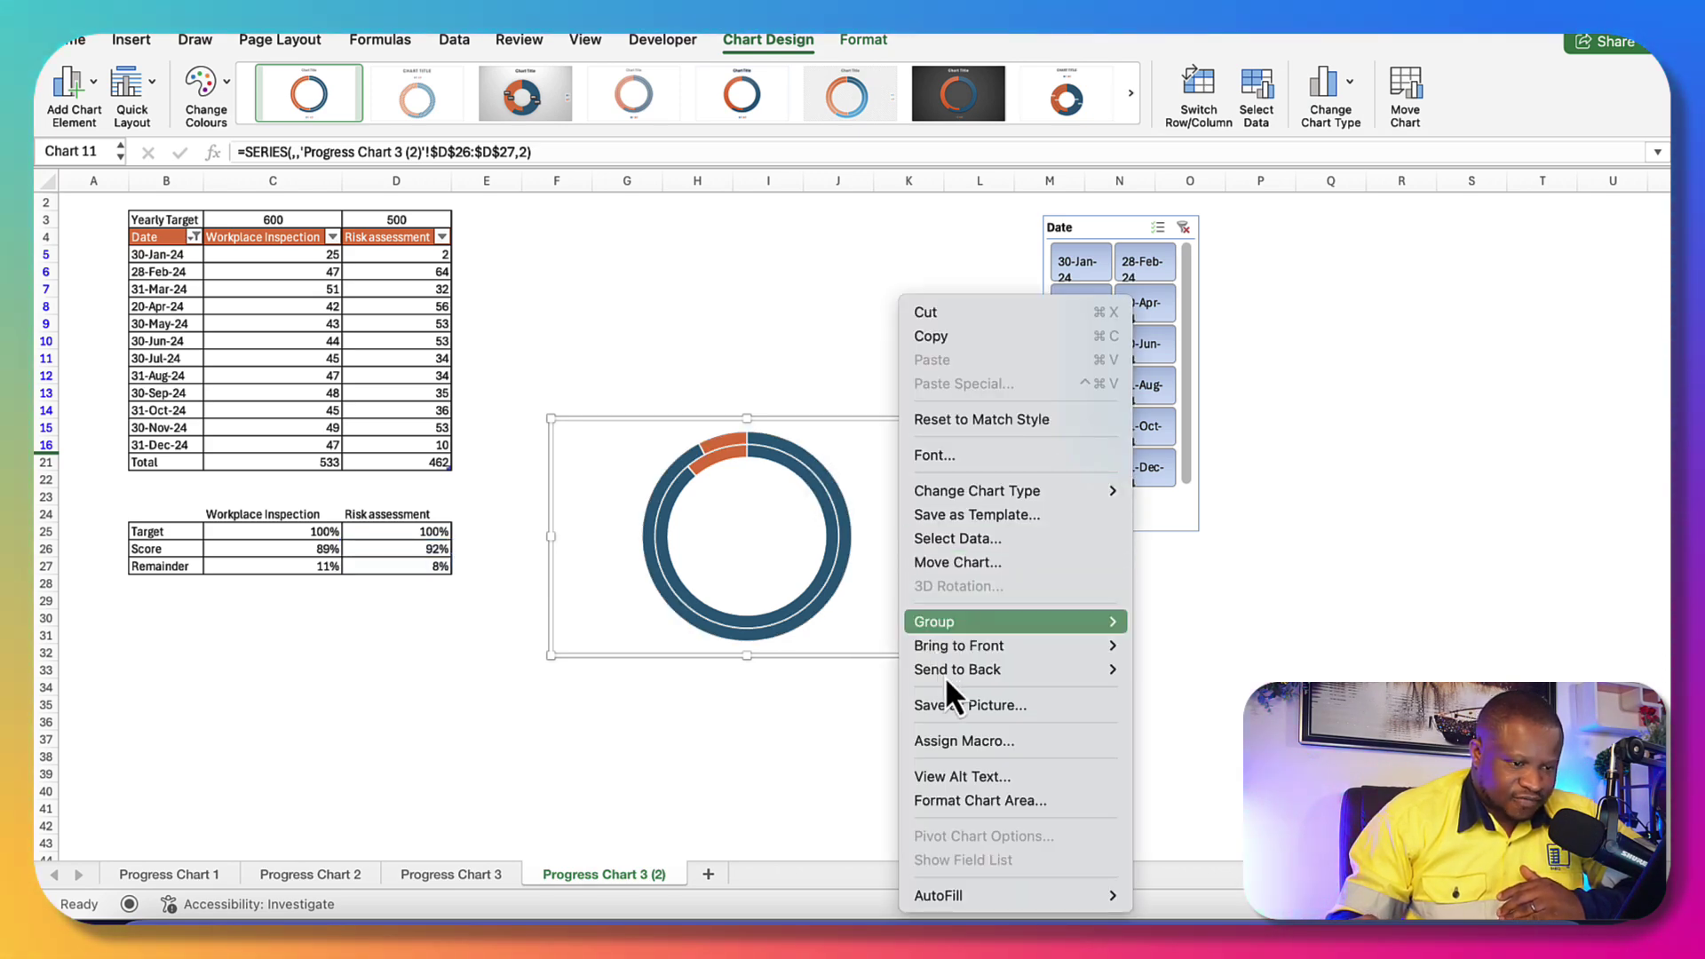
mouse_move(947, 679)
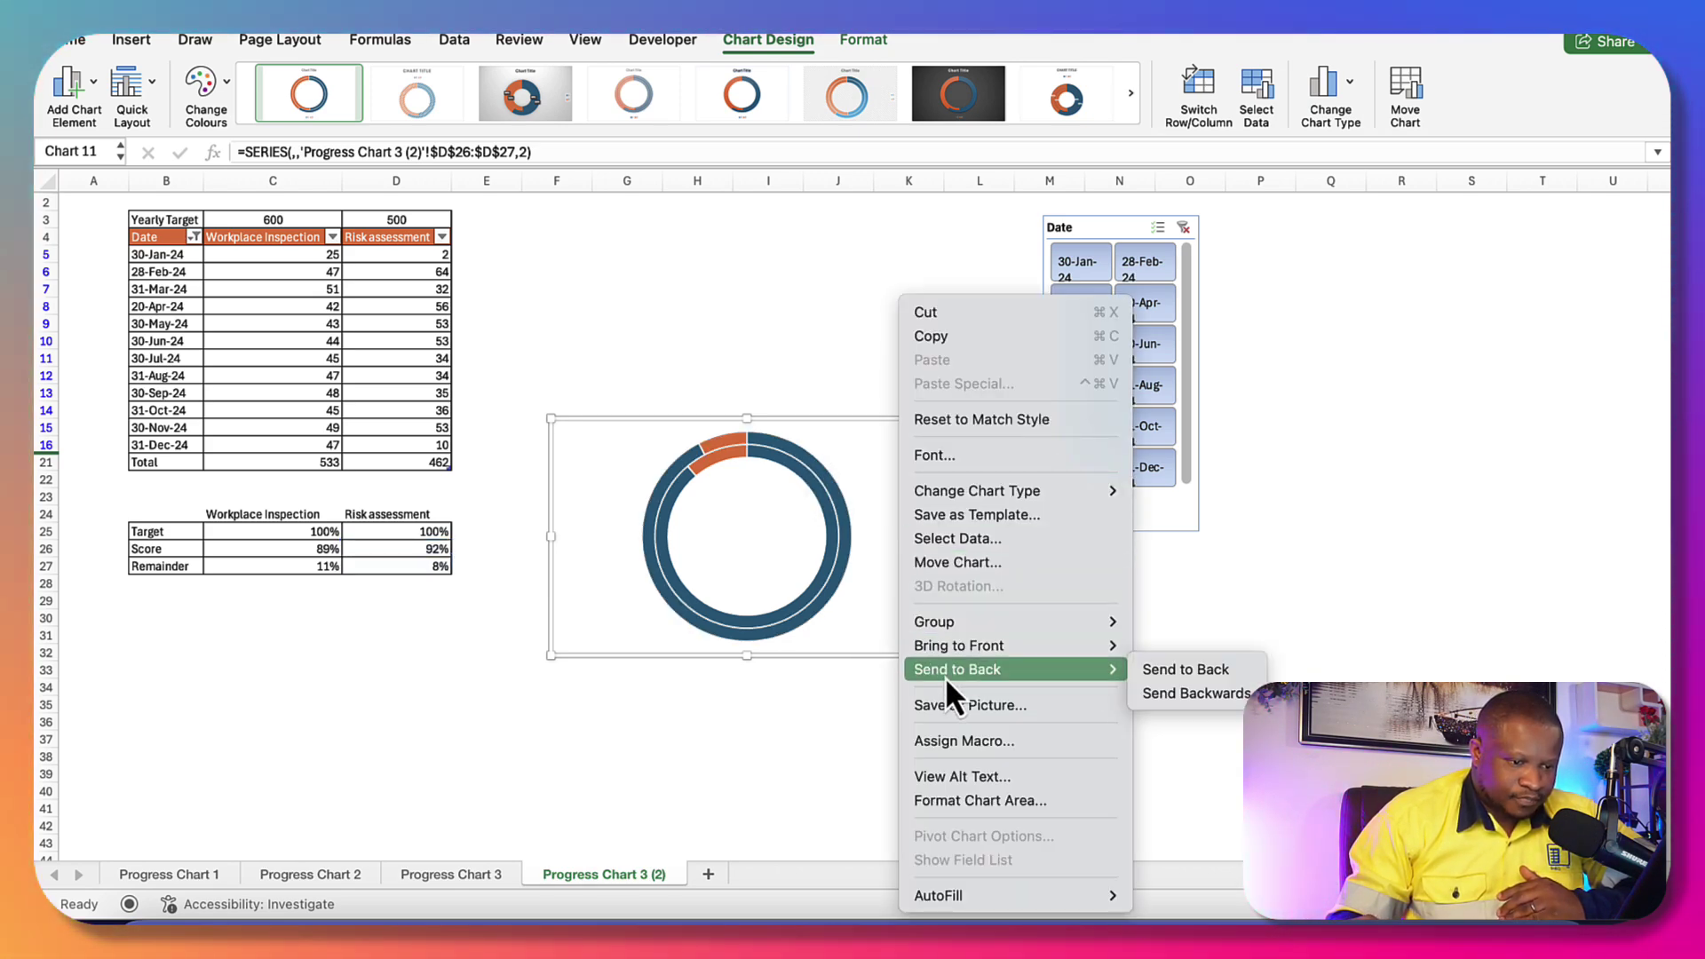
click(950, 540)
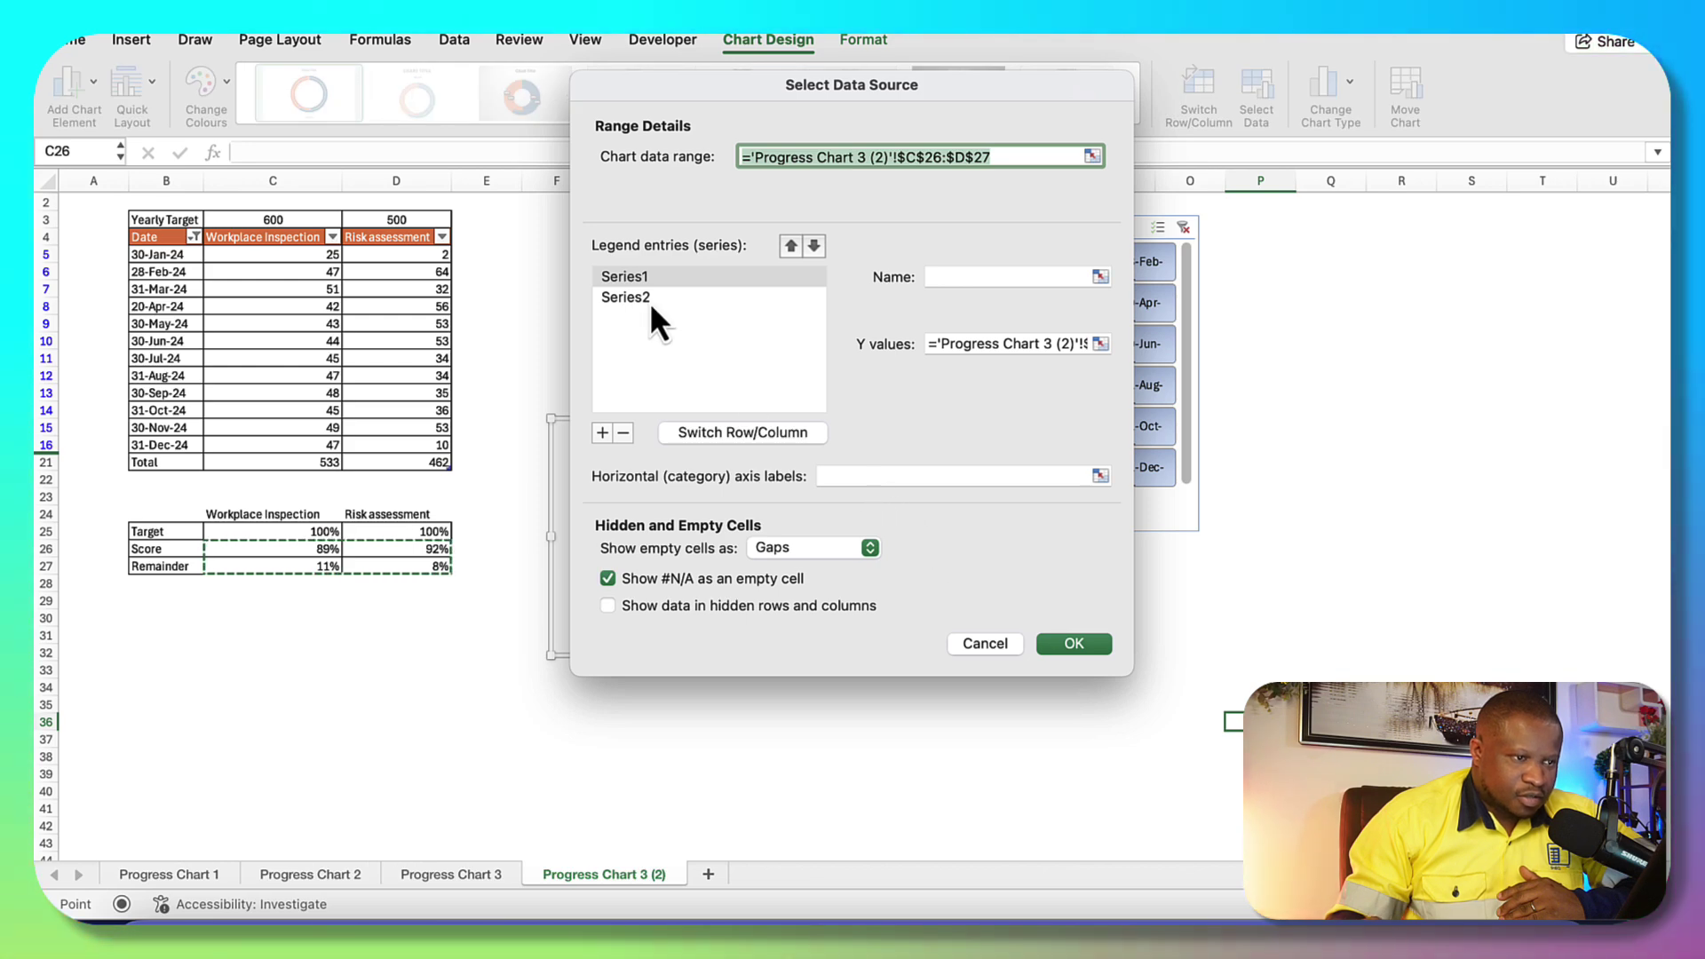
click(626, 278)
click(629, 296)
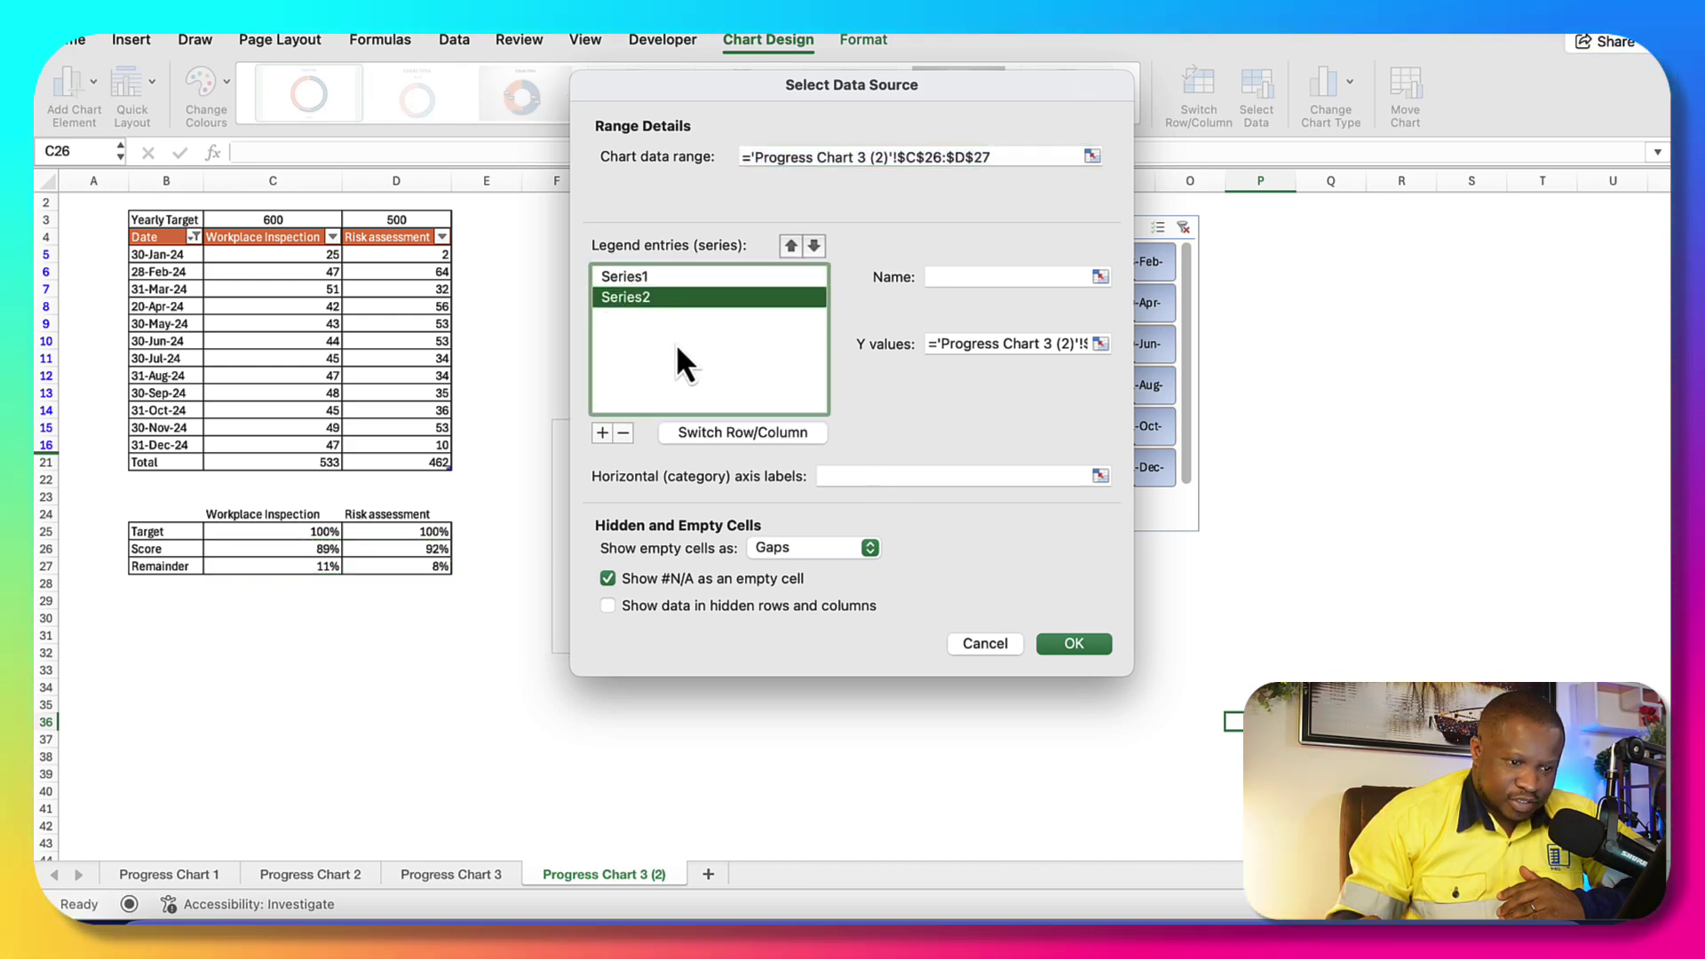
click(1000, 650)
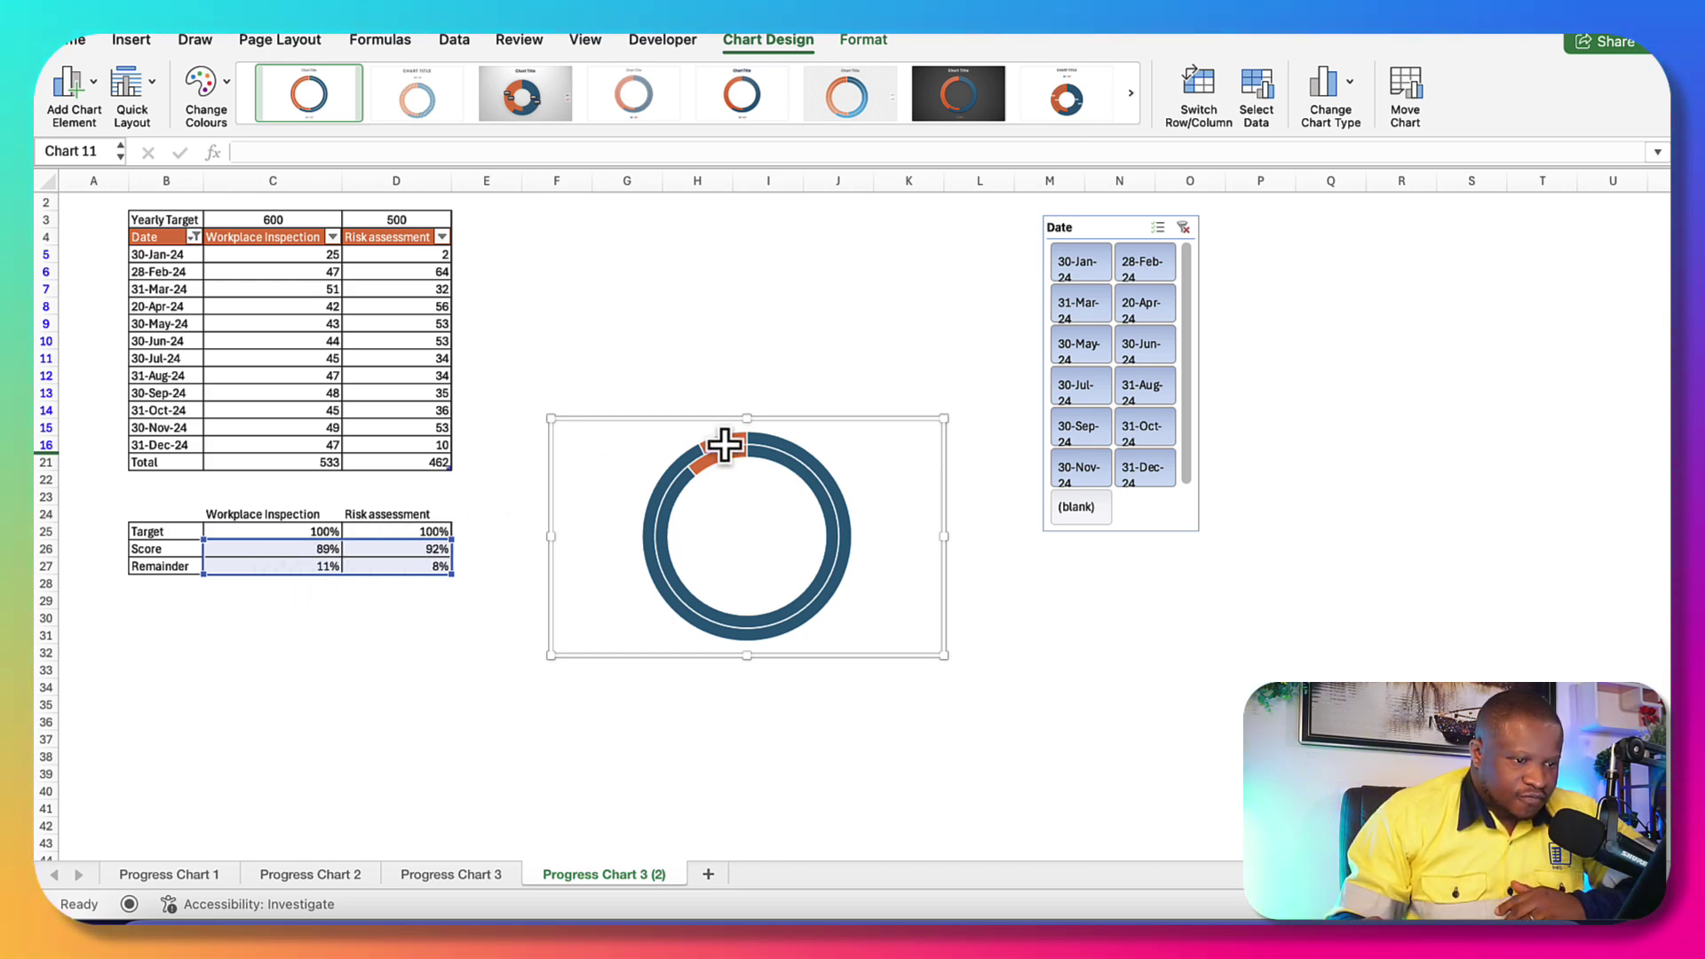
Enlarge the doughnut chart to about 5.31" high and 6.13" wide
drag(944, 418, 1015, 270)
drag(551, 654, 537, 686)
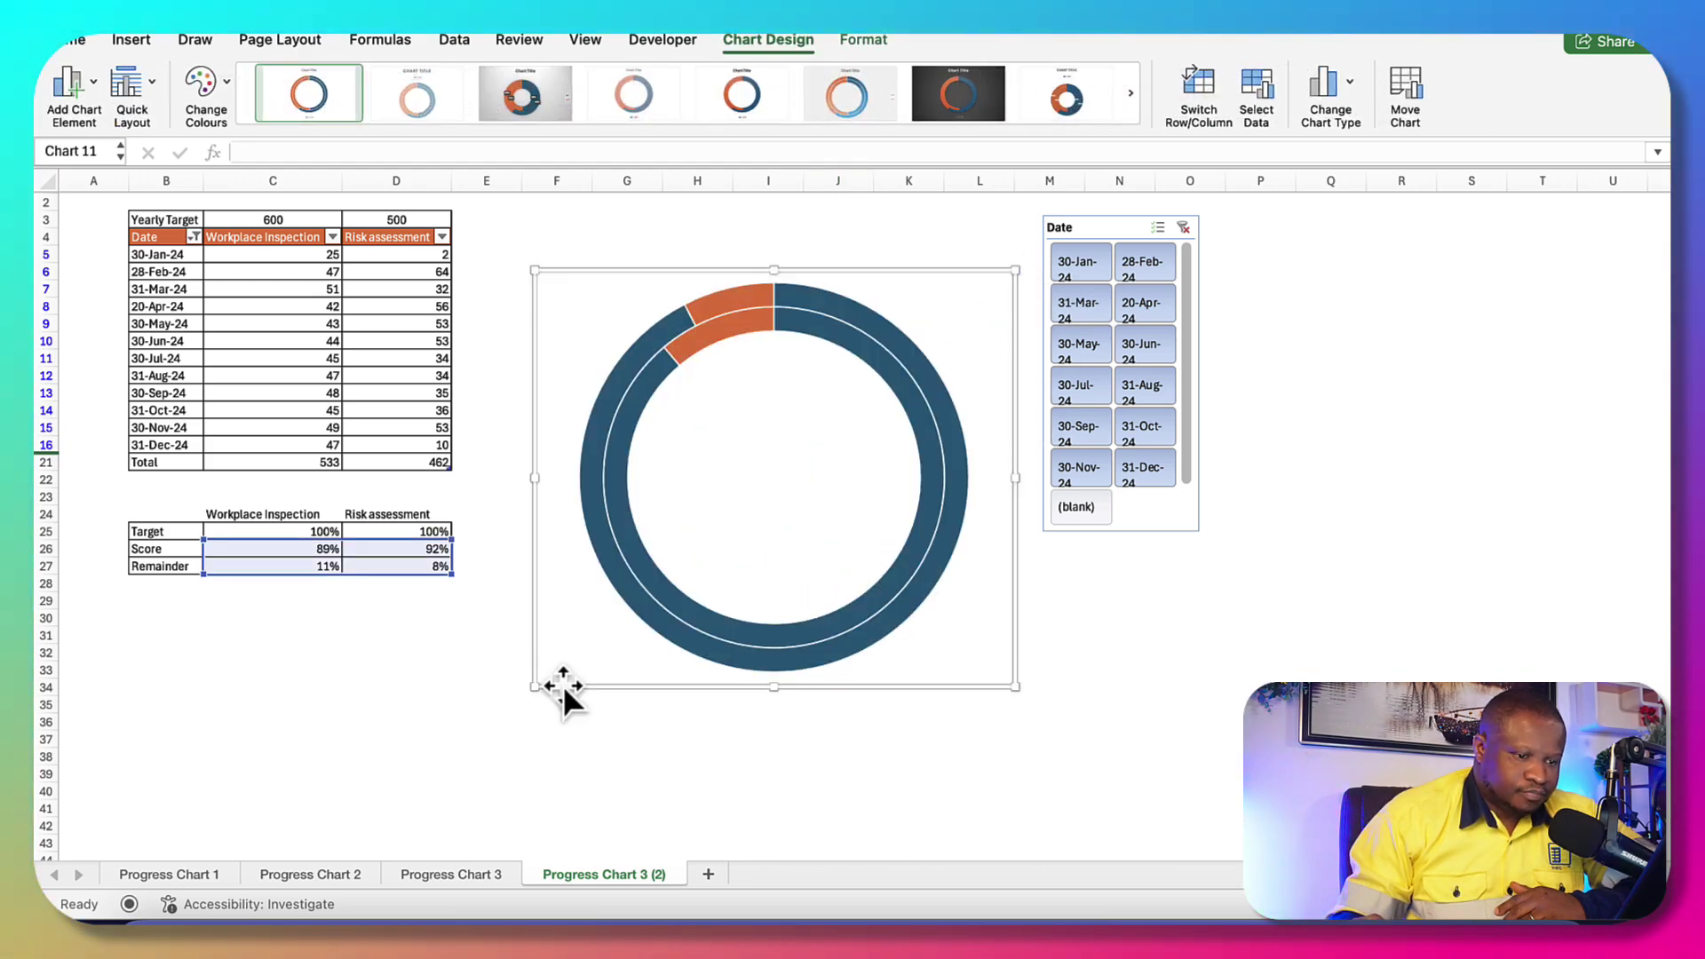
Remove the fill and the outline from the chart area
click(865, 39)
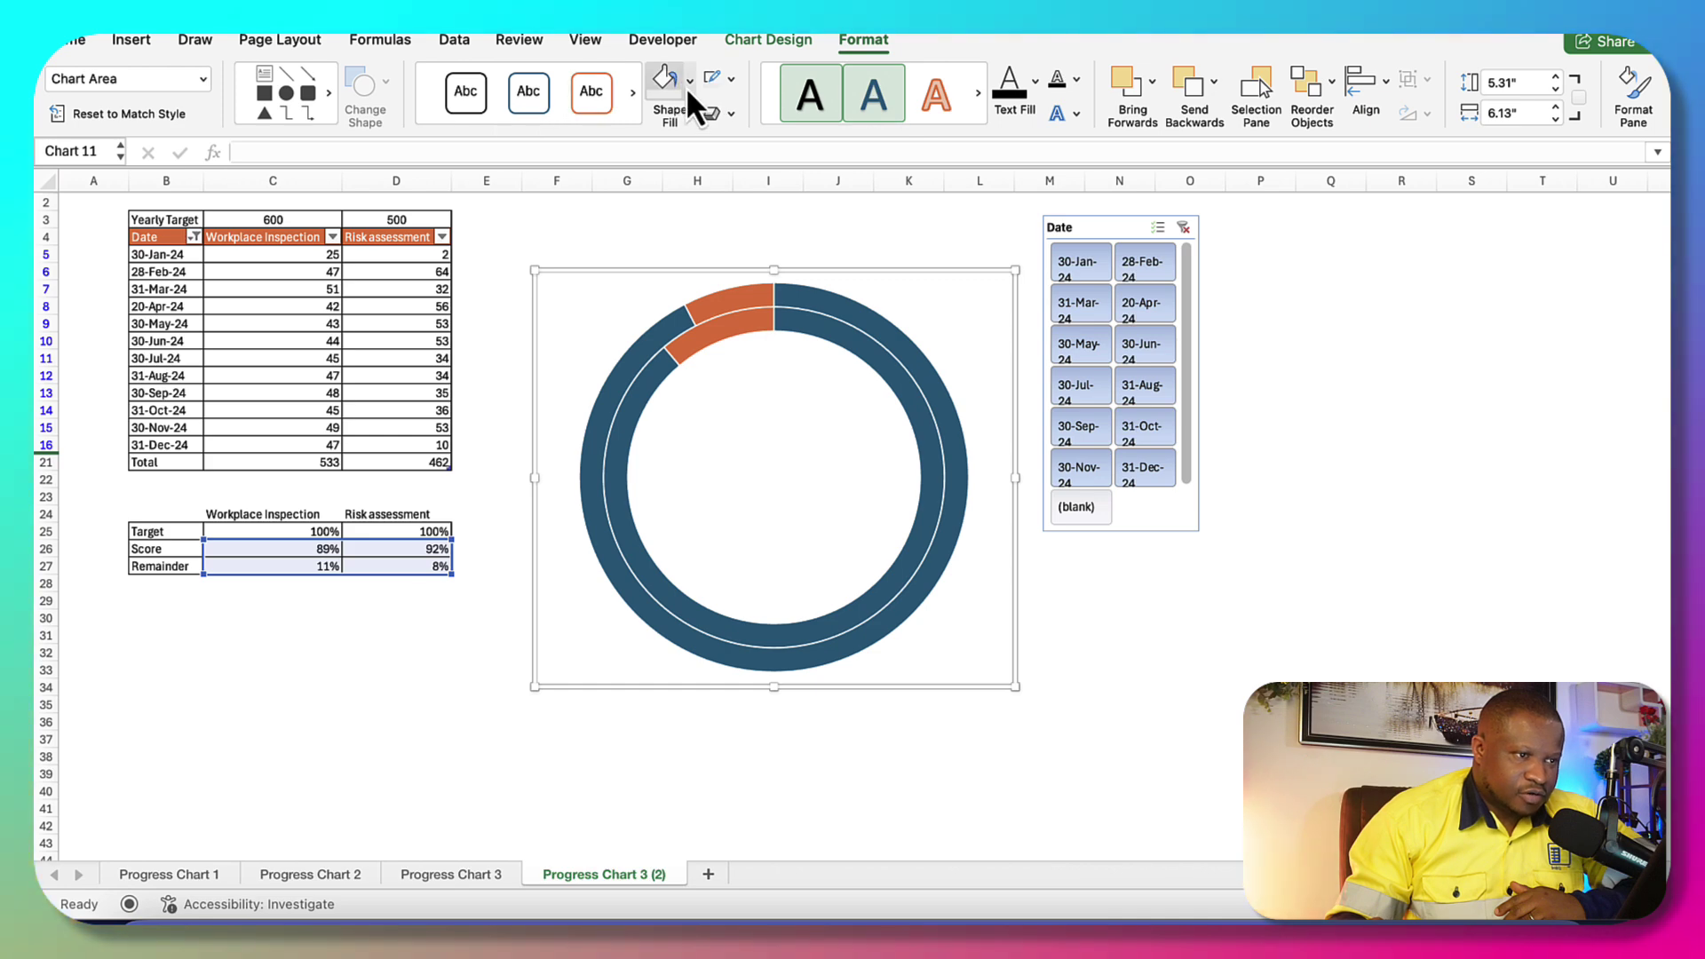
click(689, 82)
click(702, 149)
click(730, 78)
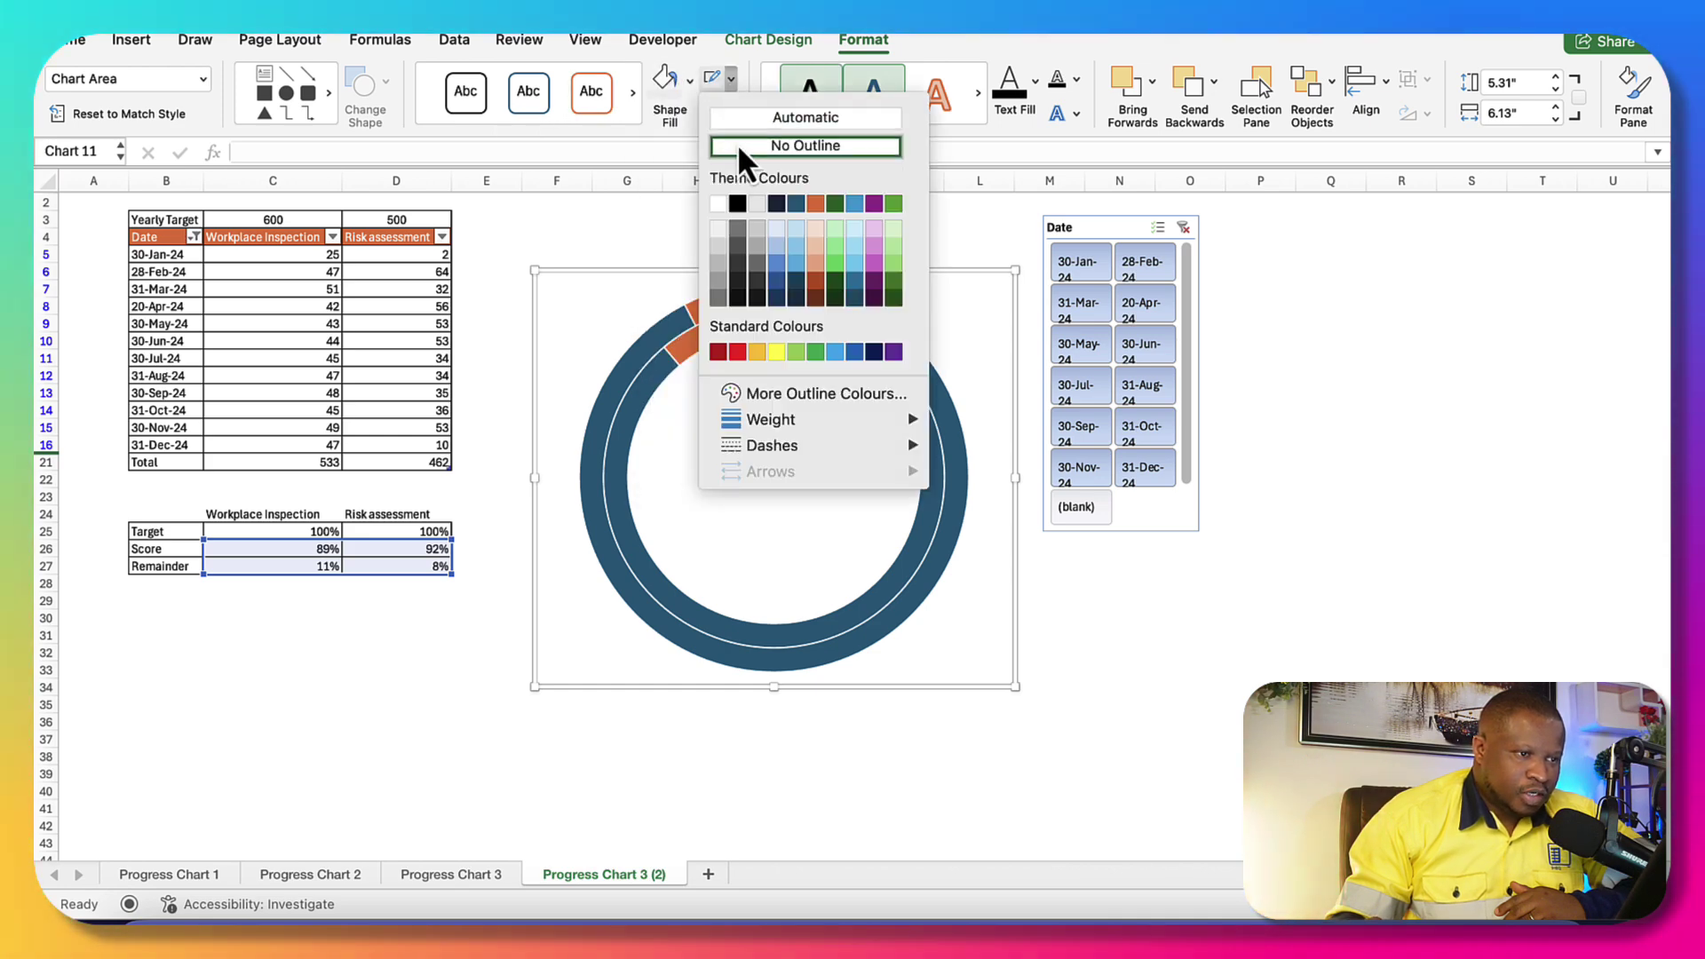
click(737, 145)
key(Escape)
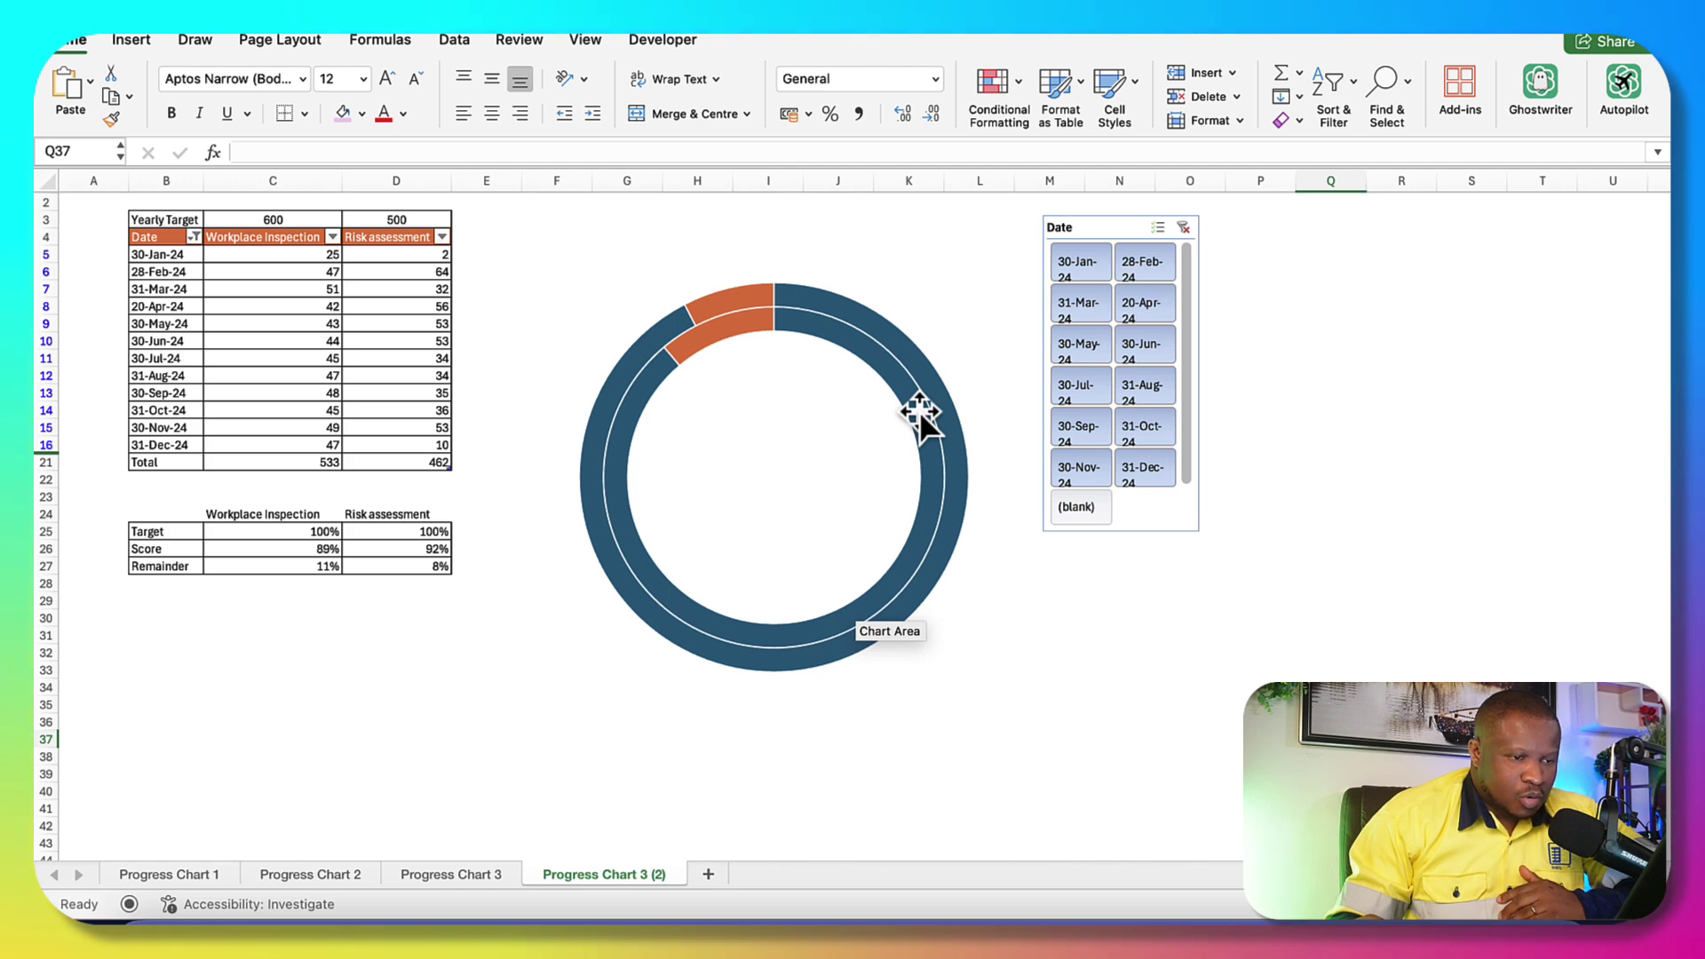
Give the score slice of the inner Workplace Inspection ring a solid fill in the theme's orange
double_click(919, 410)
click(919, 411)
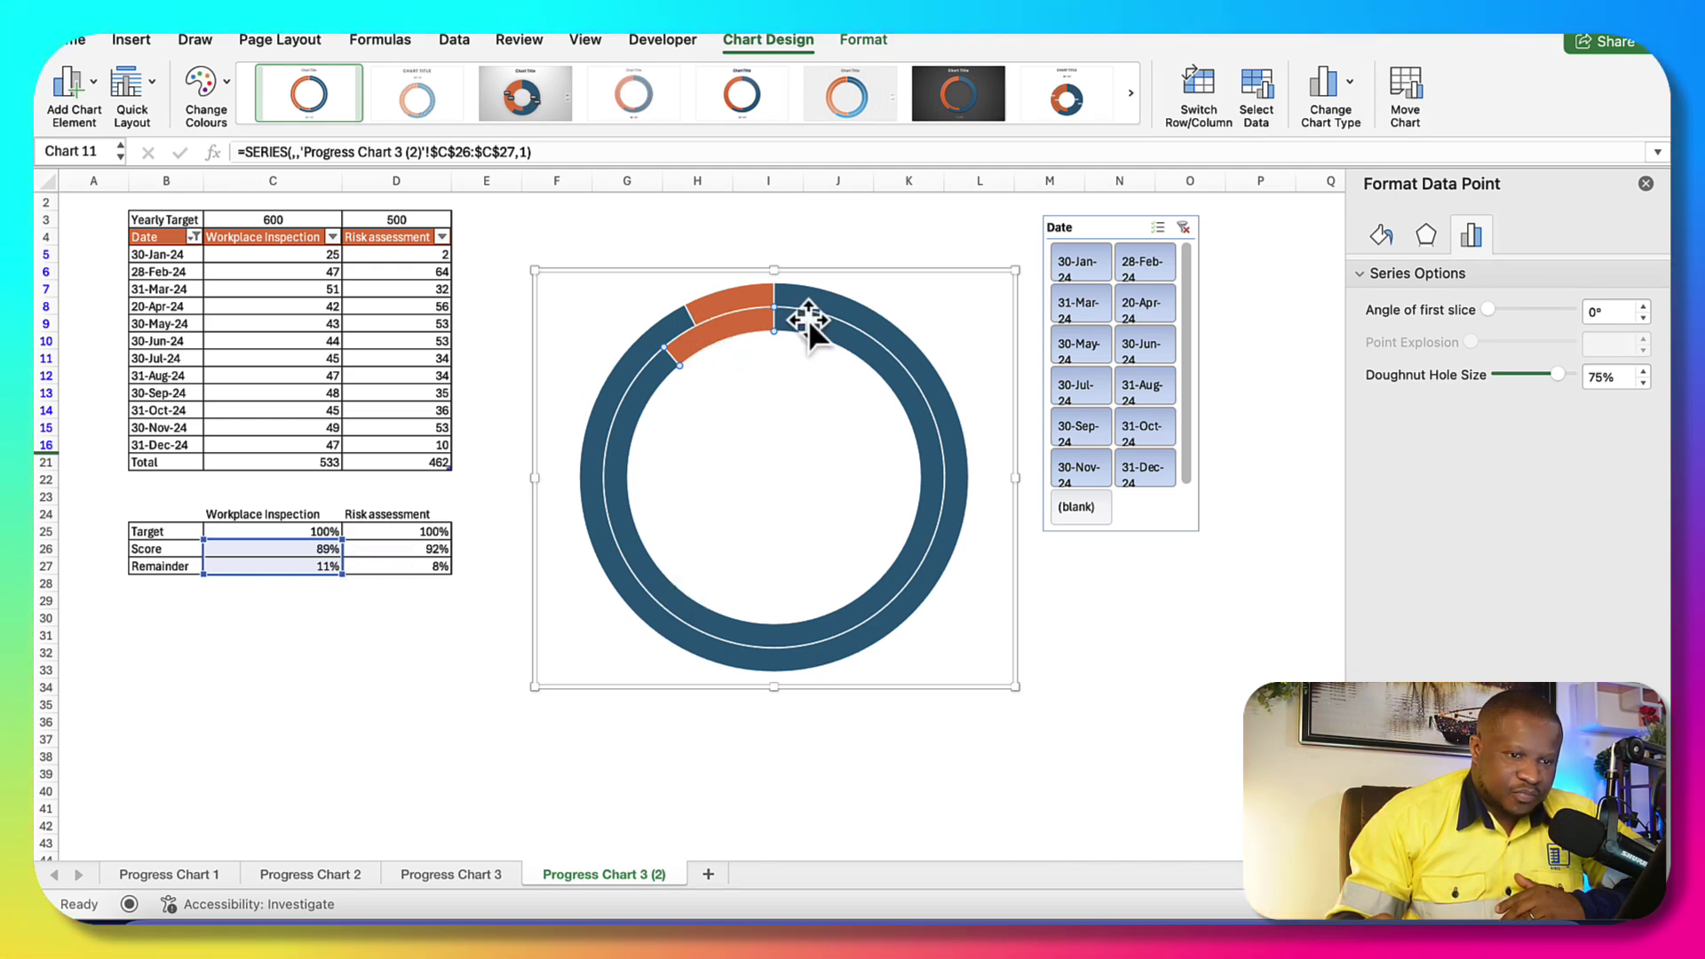
click(1386, 238)
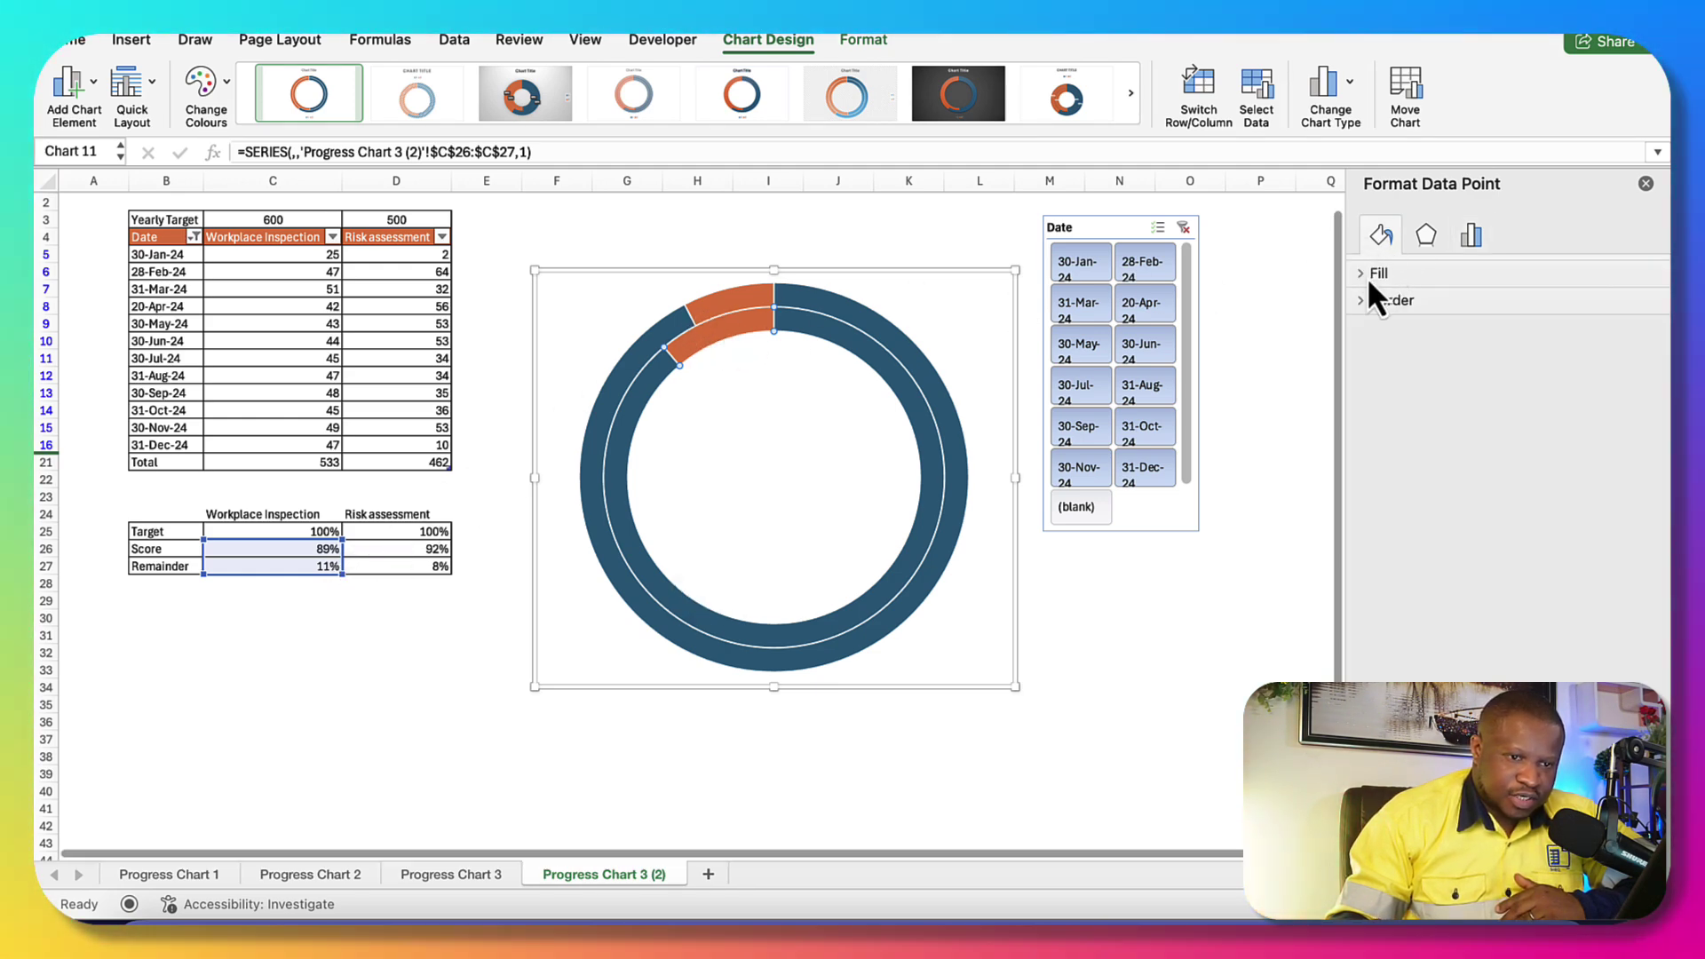
click(1371, 273)
click(1641, 476)
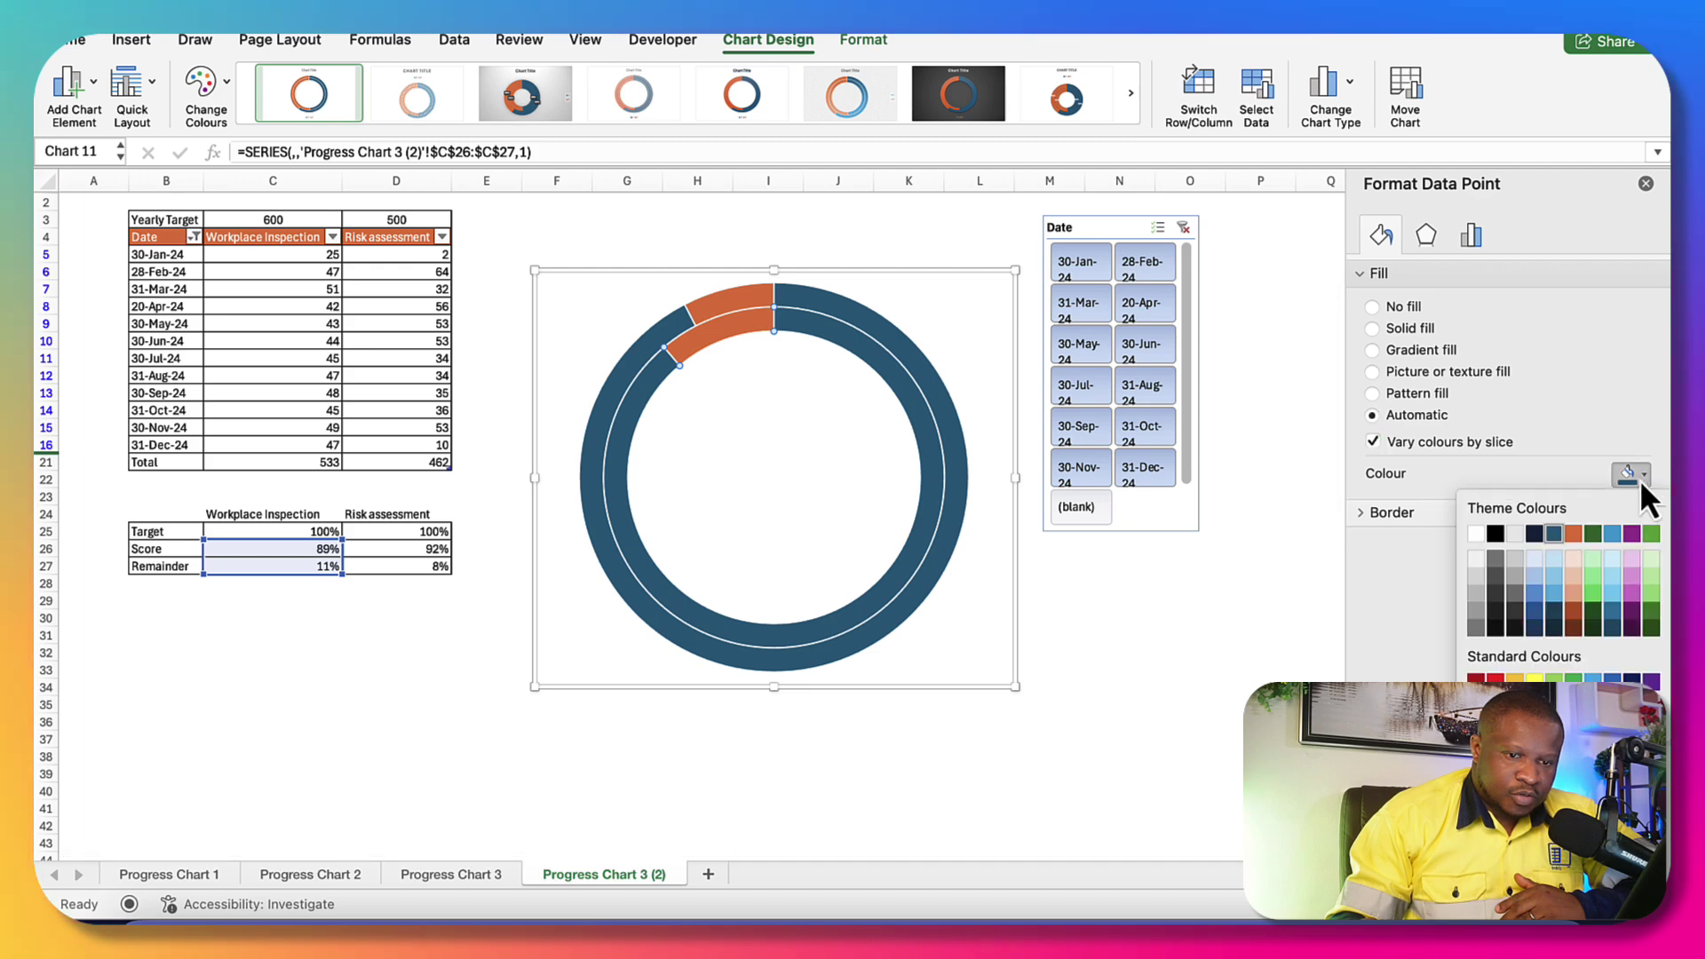
click(1573, 533)
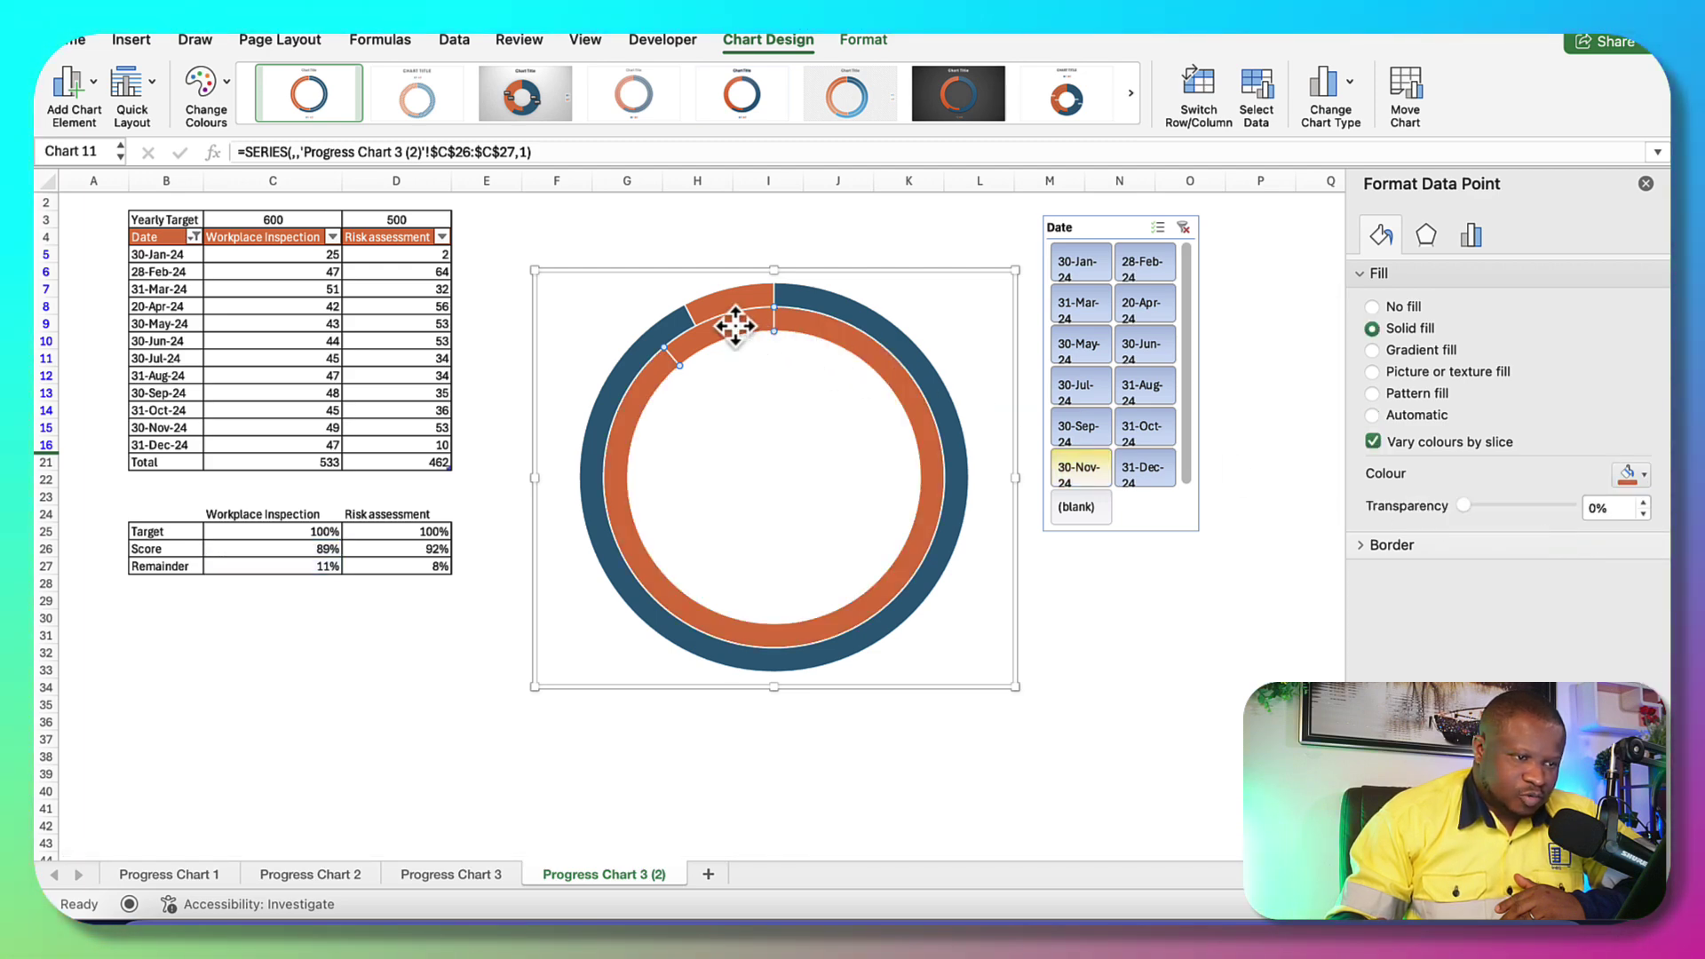
Give the remainder slice of the inner Workplace Inspection ring a solid orange fill with 90% transparency
click(1371, 415)
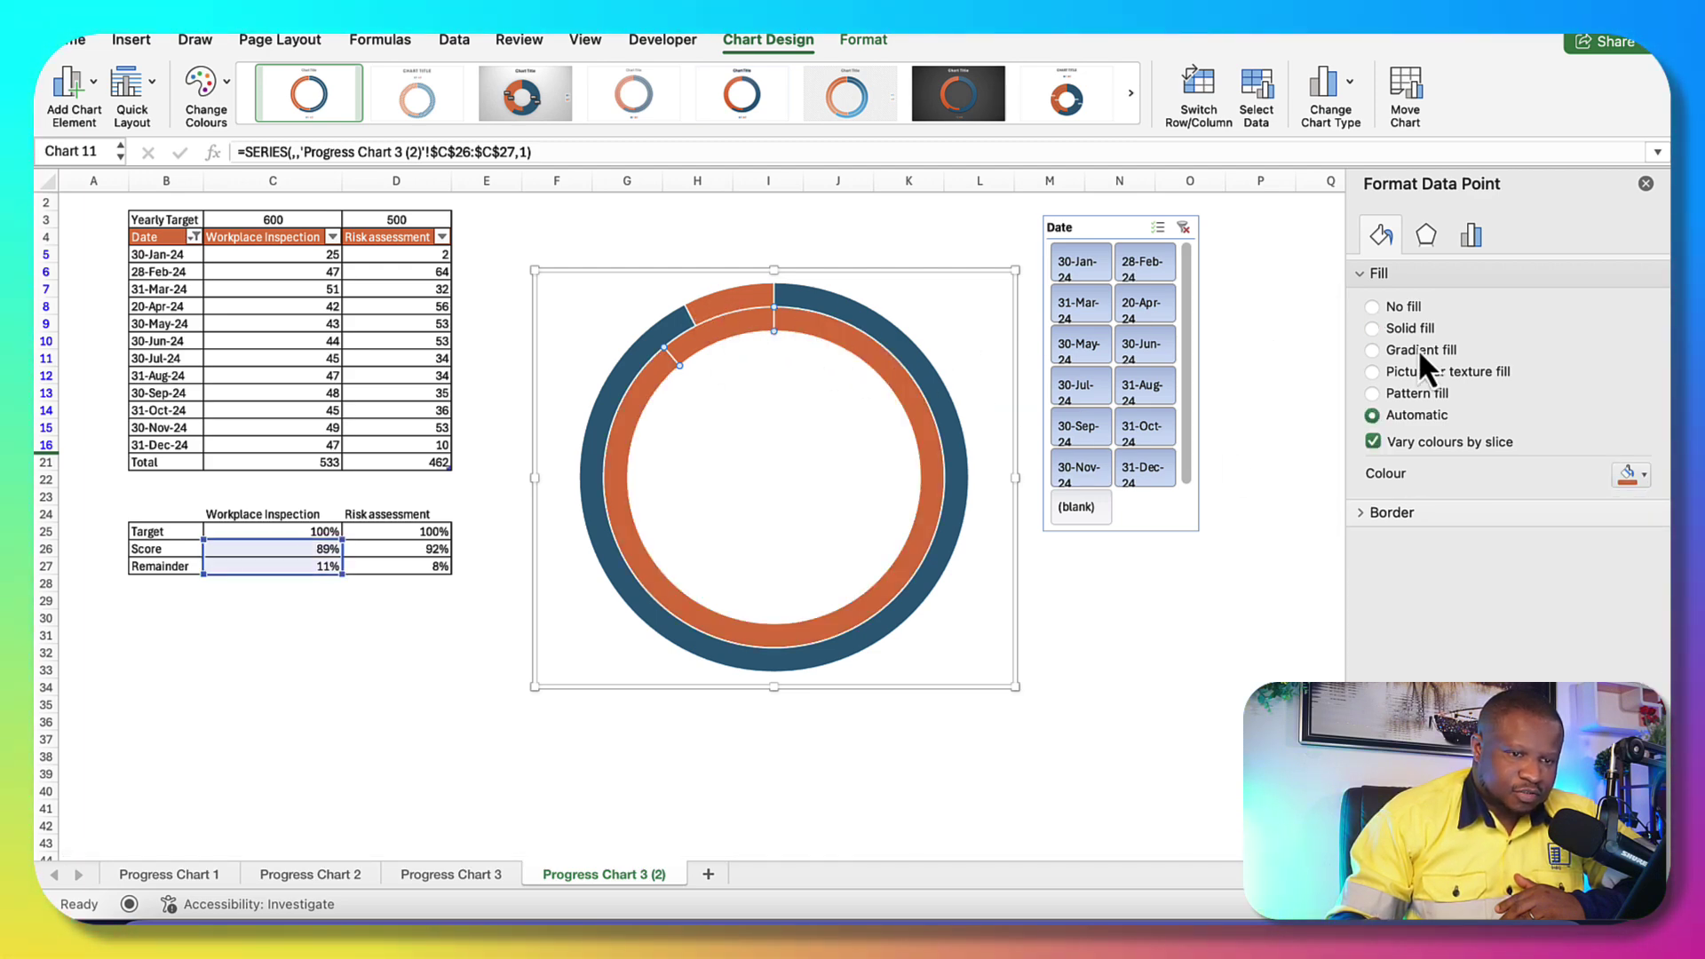
click(1372, 327)
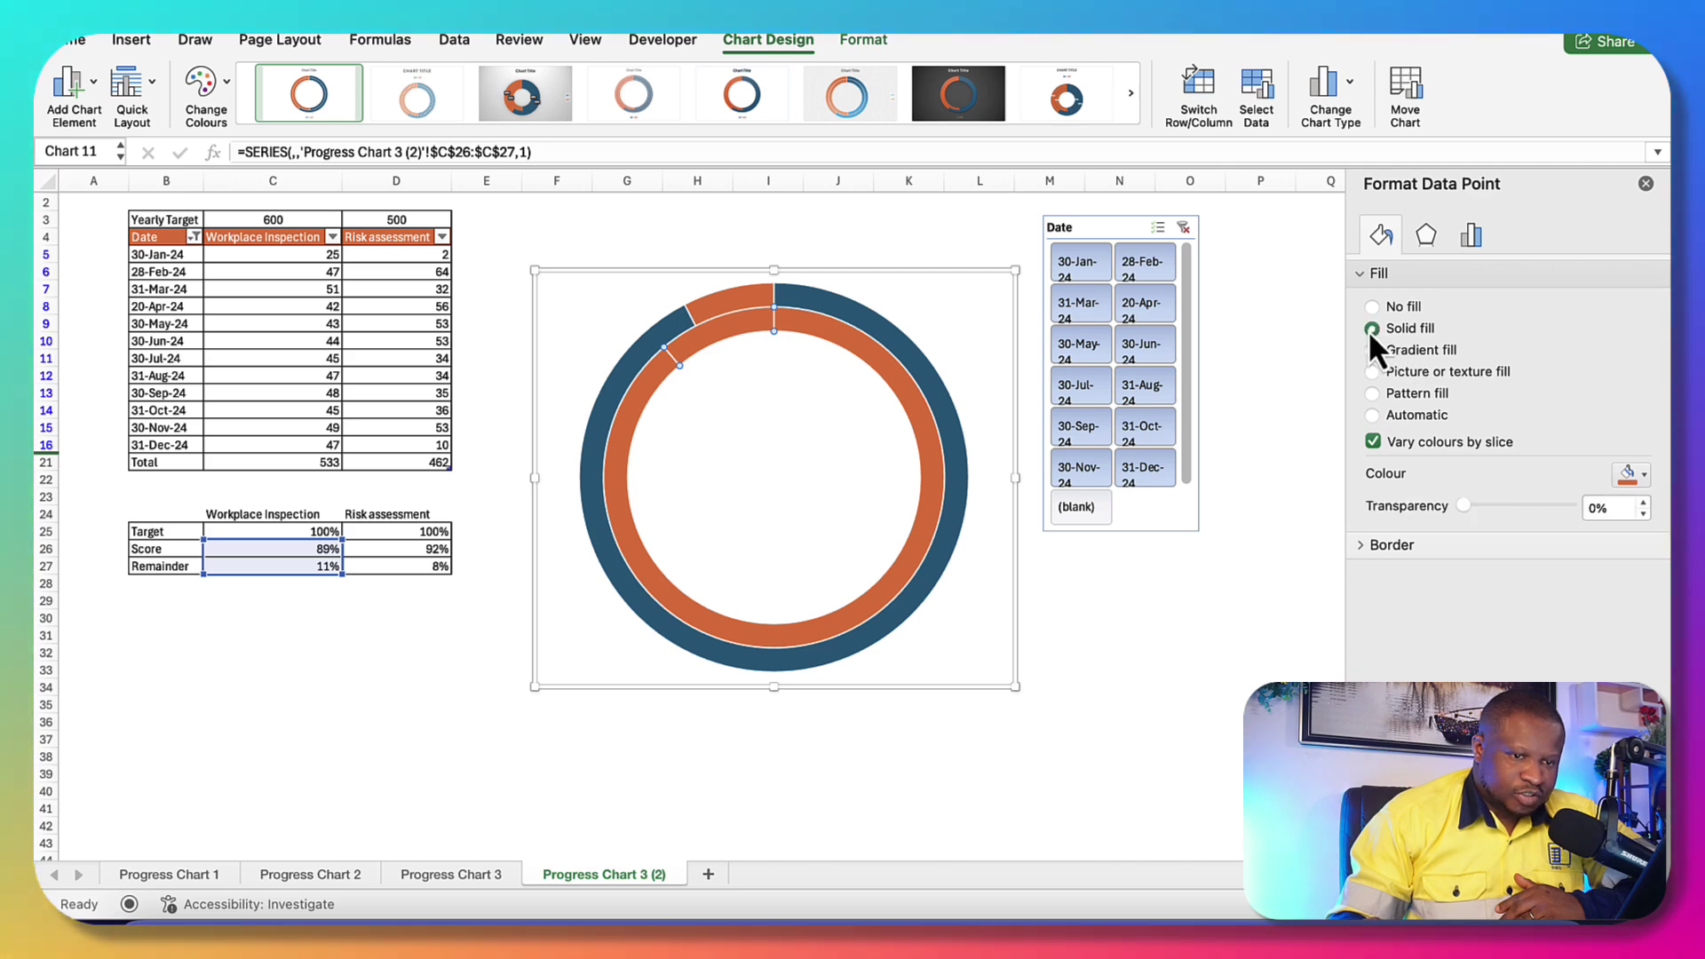
click(1573, 508)
text(90)
key(Return)
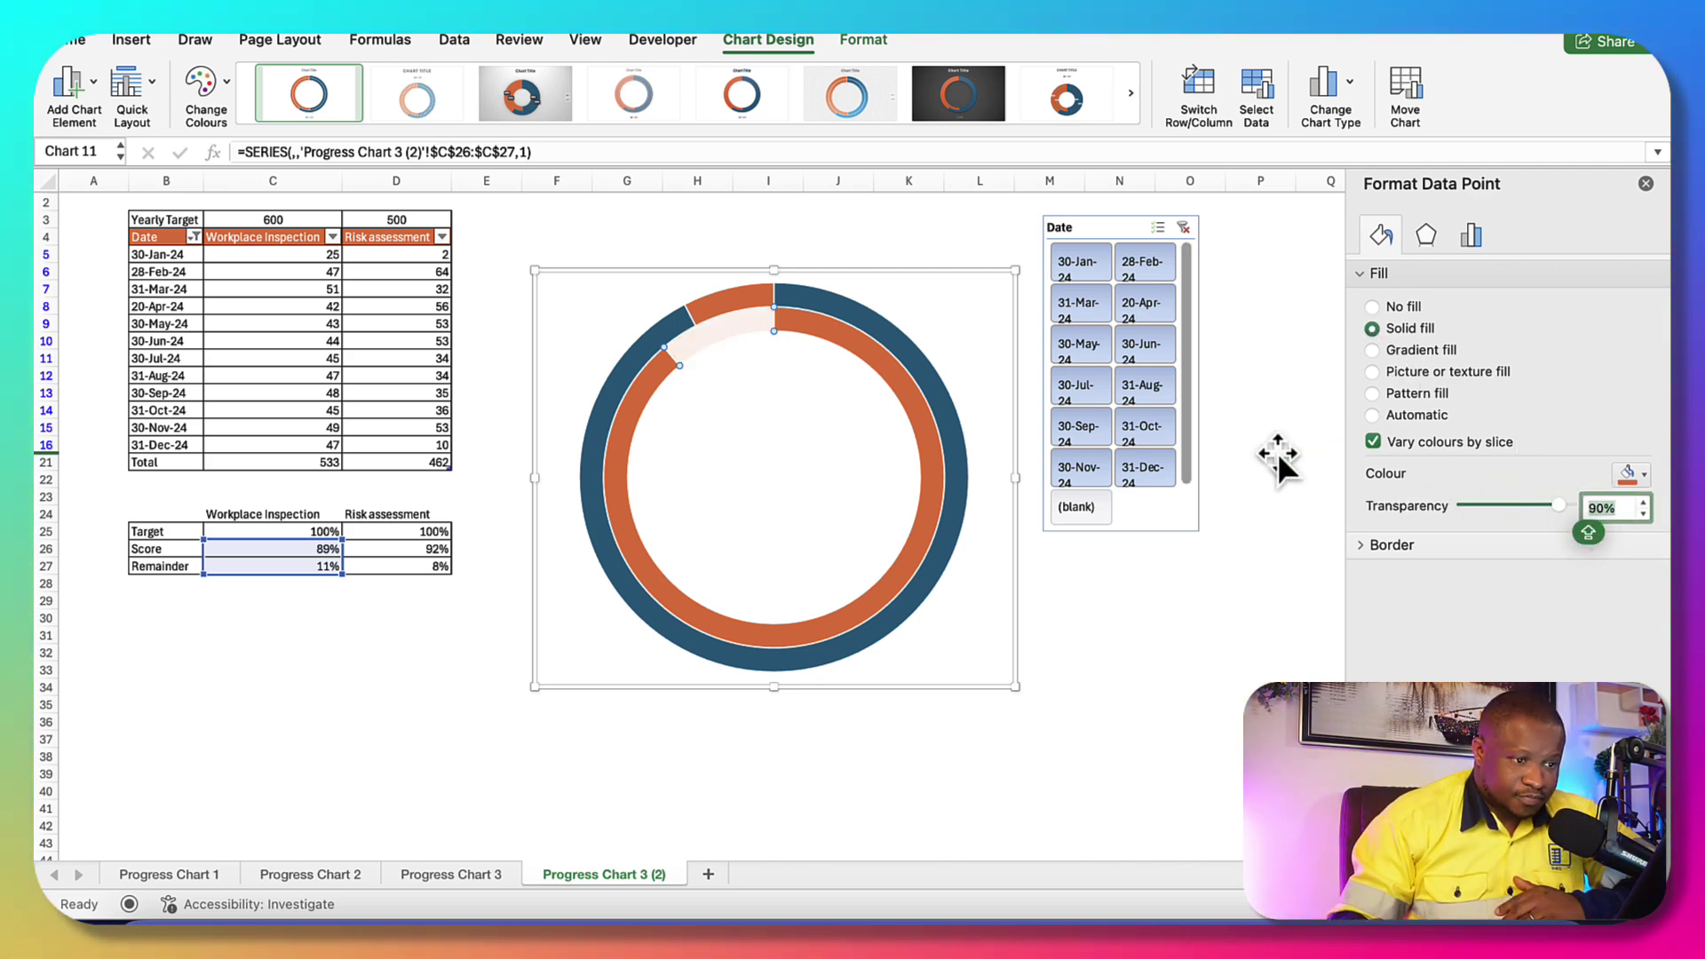
Give the score slice of the outer Risk assessment ring a solid light blue fill
click(935, 388)
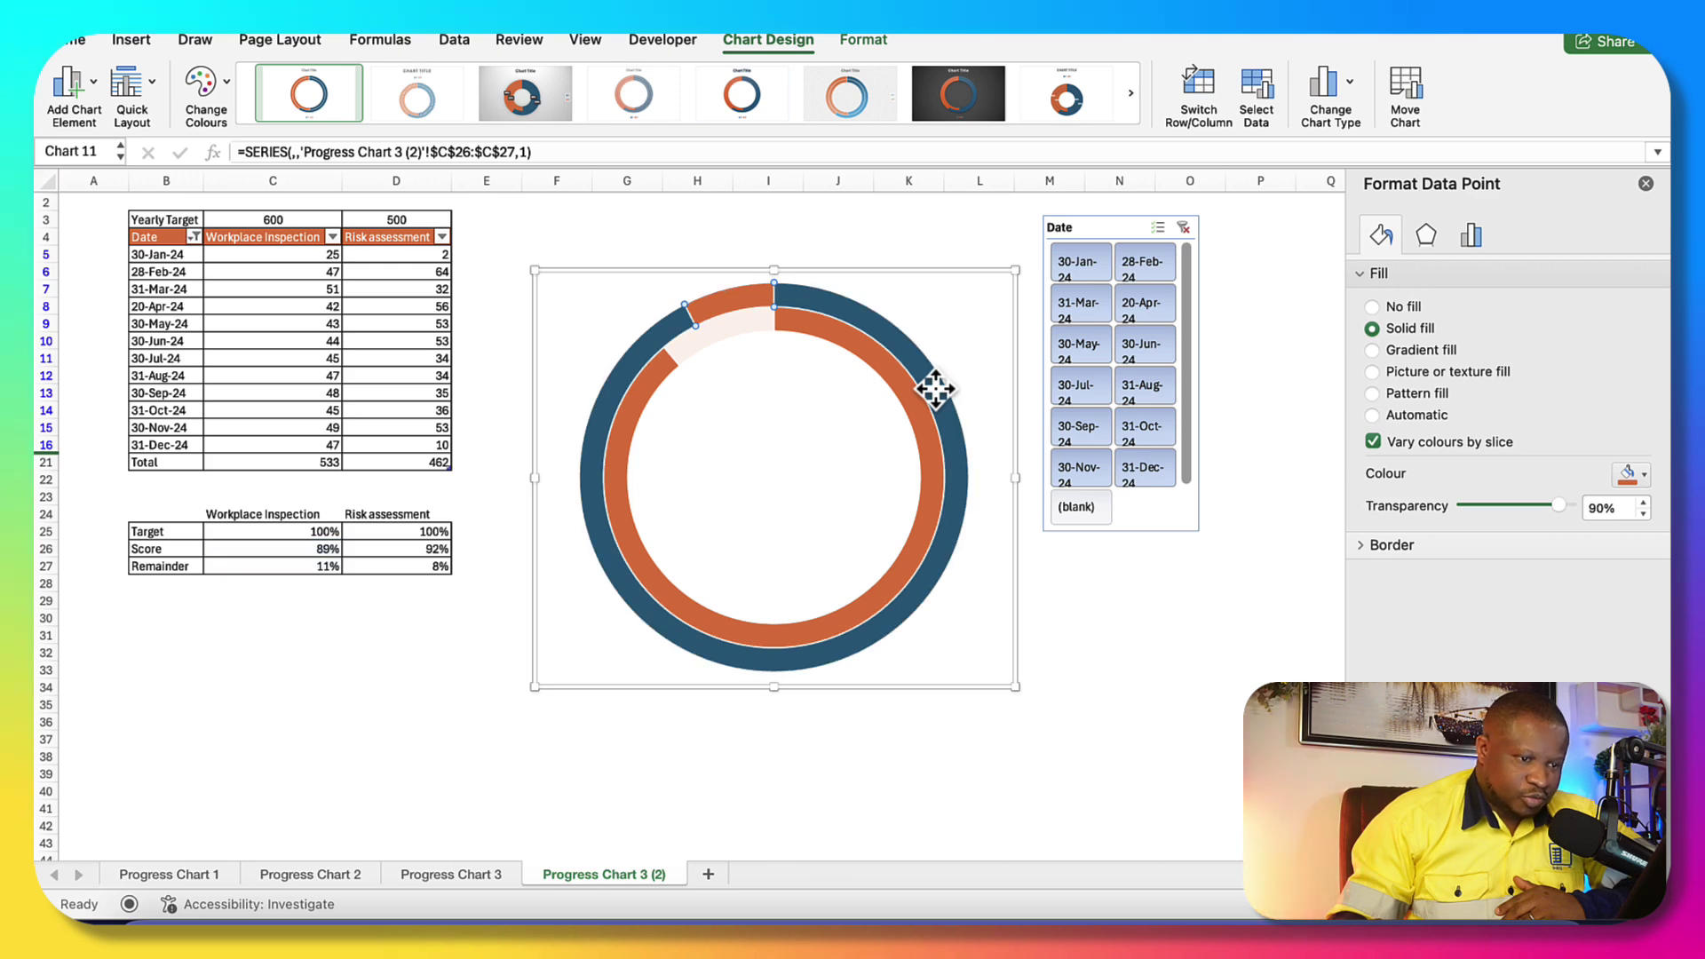
click(1373, 328)
click(1631, 473)
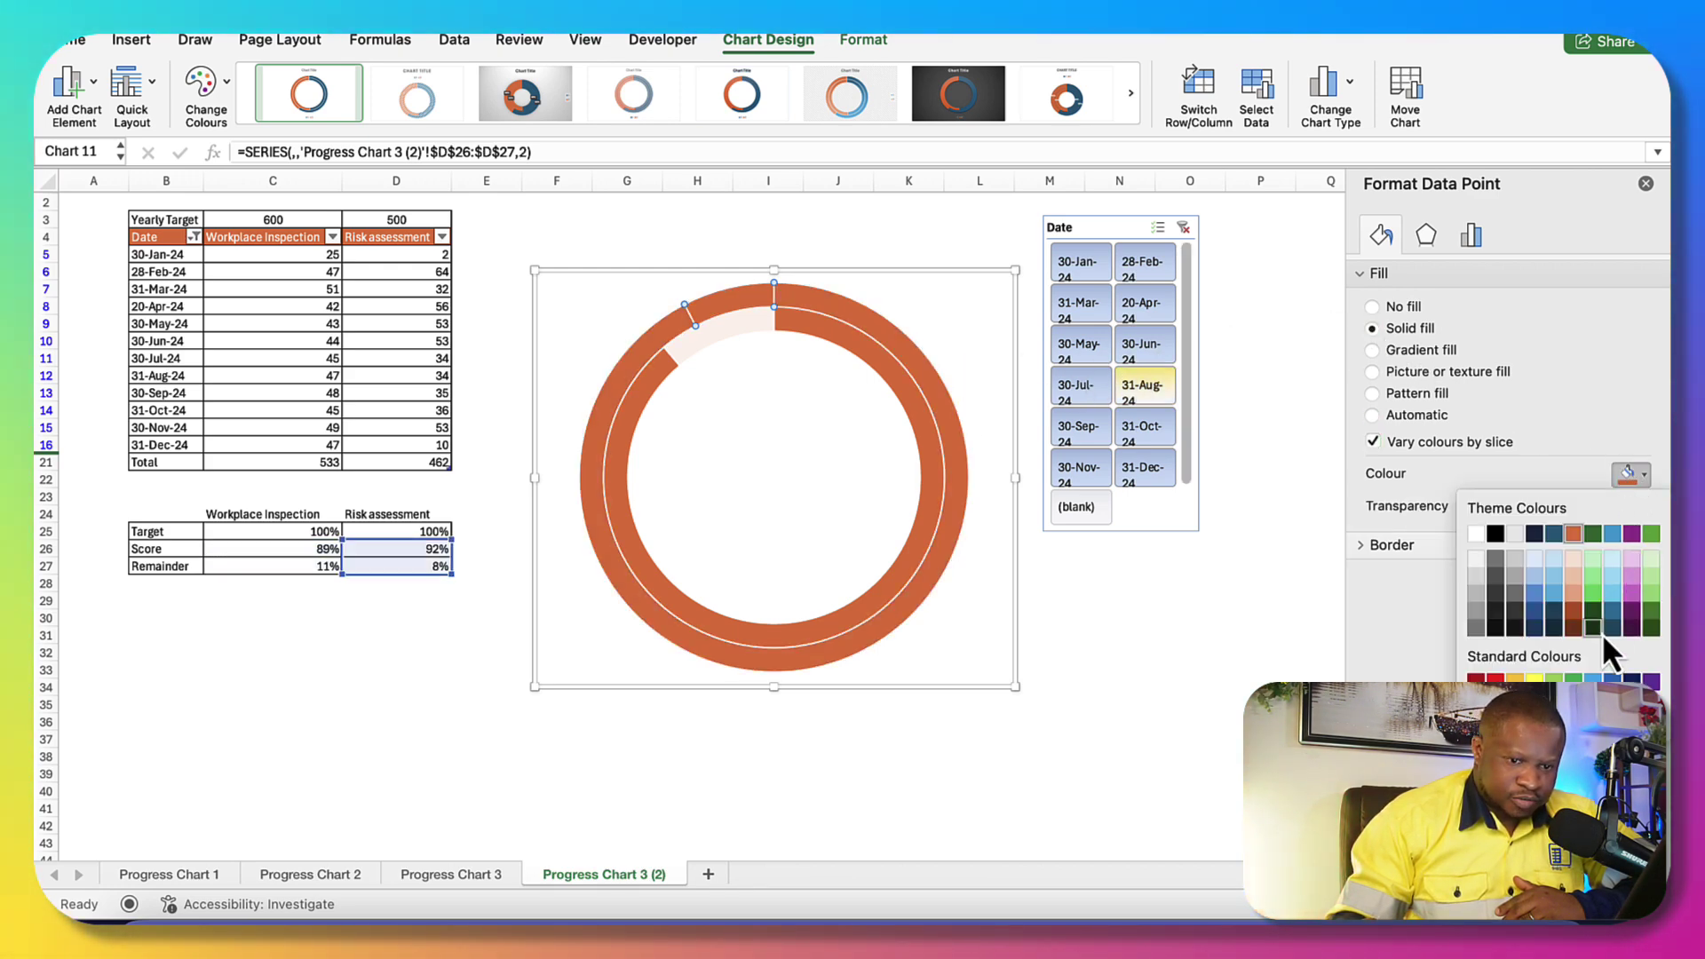
click(1592, 681)
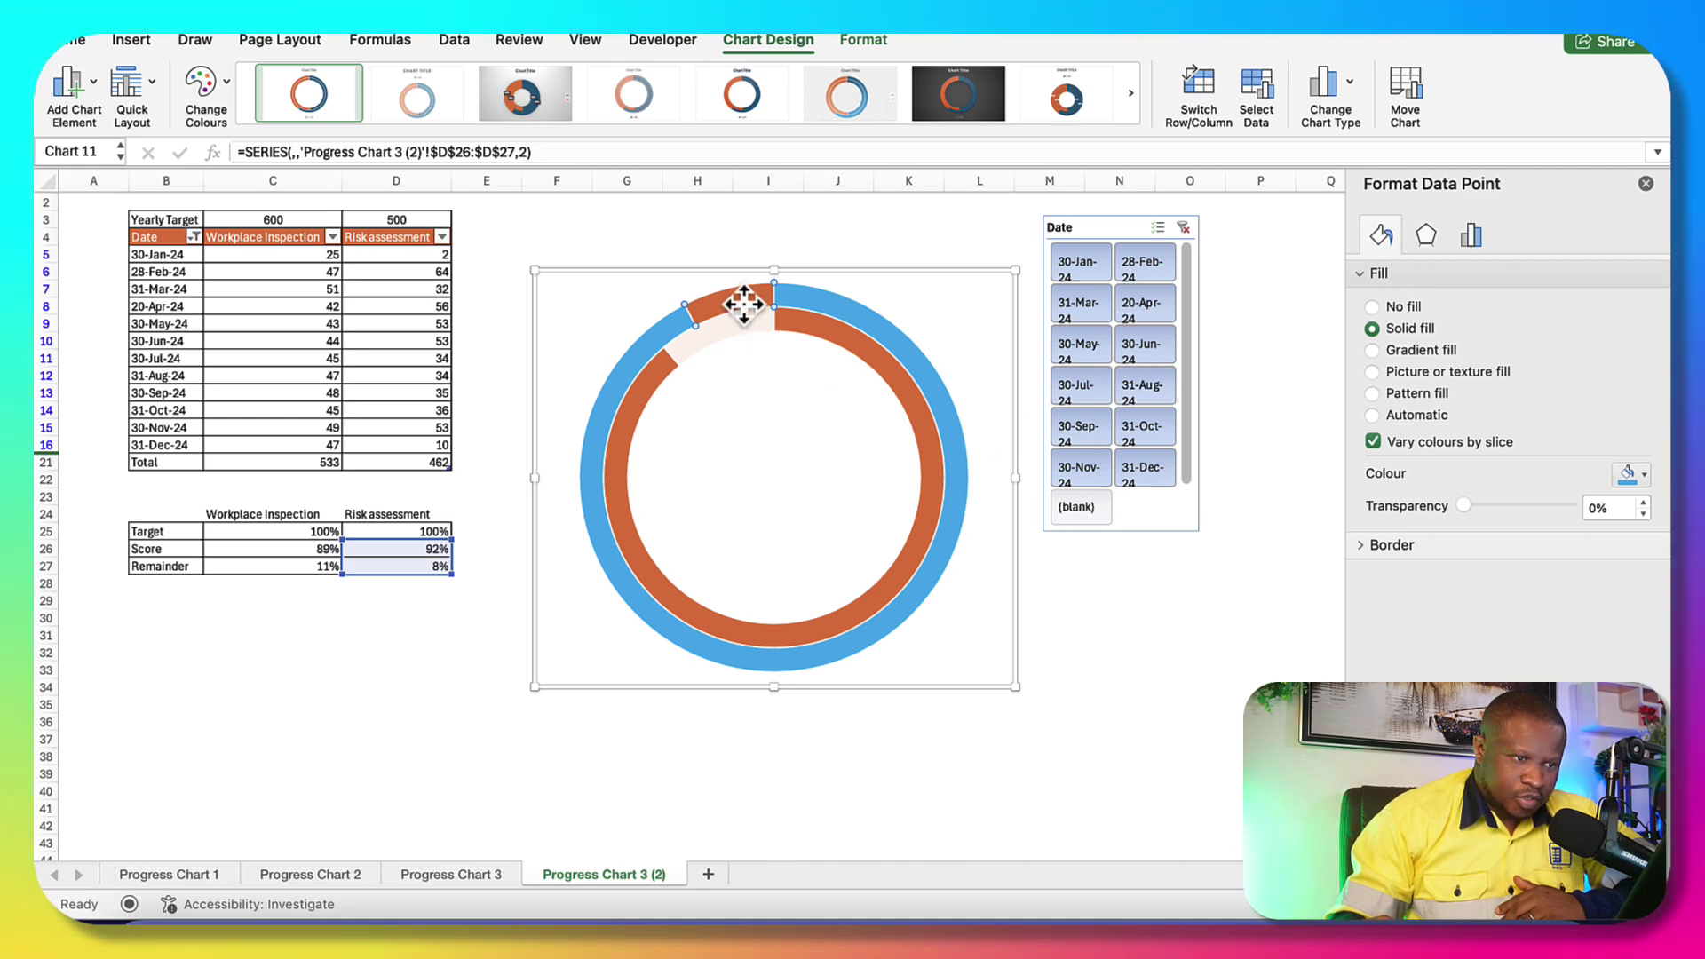
Give the remainder slice of the outer Risk assessment ring a solid light blue fill with 90% transparency
key(super+z)
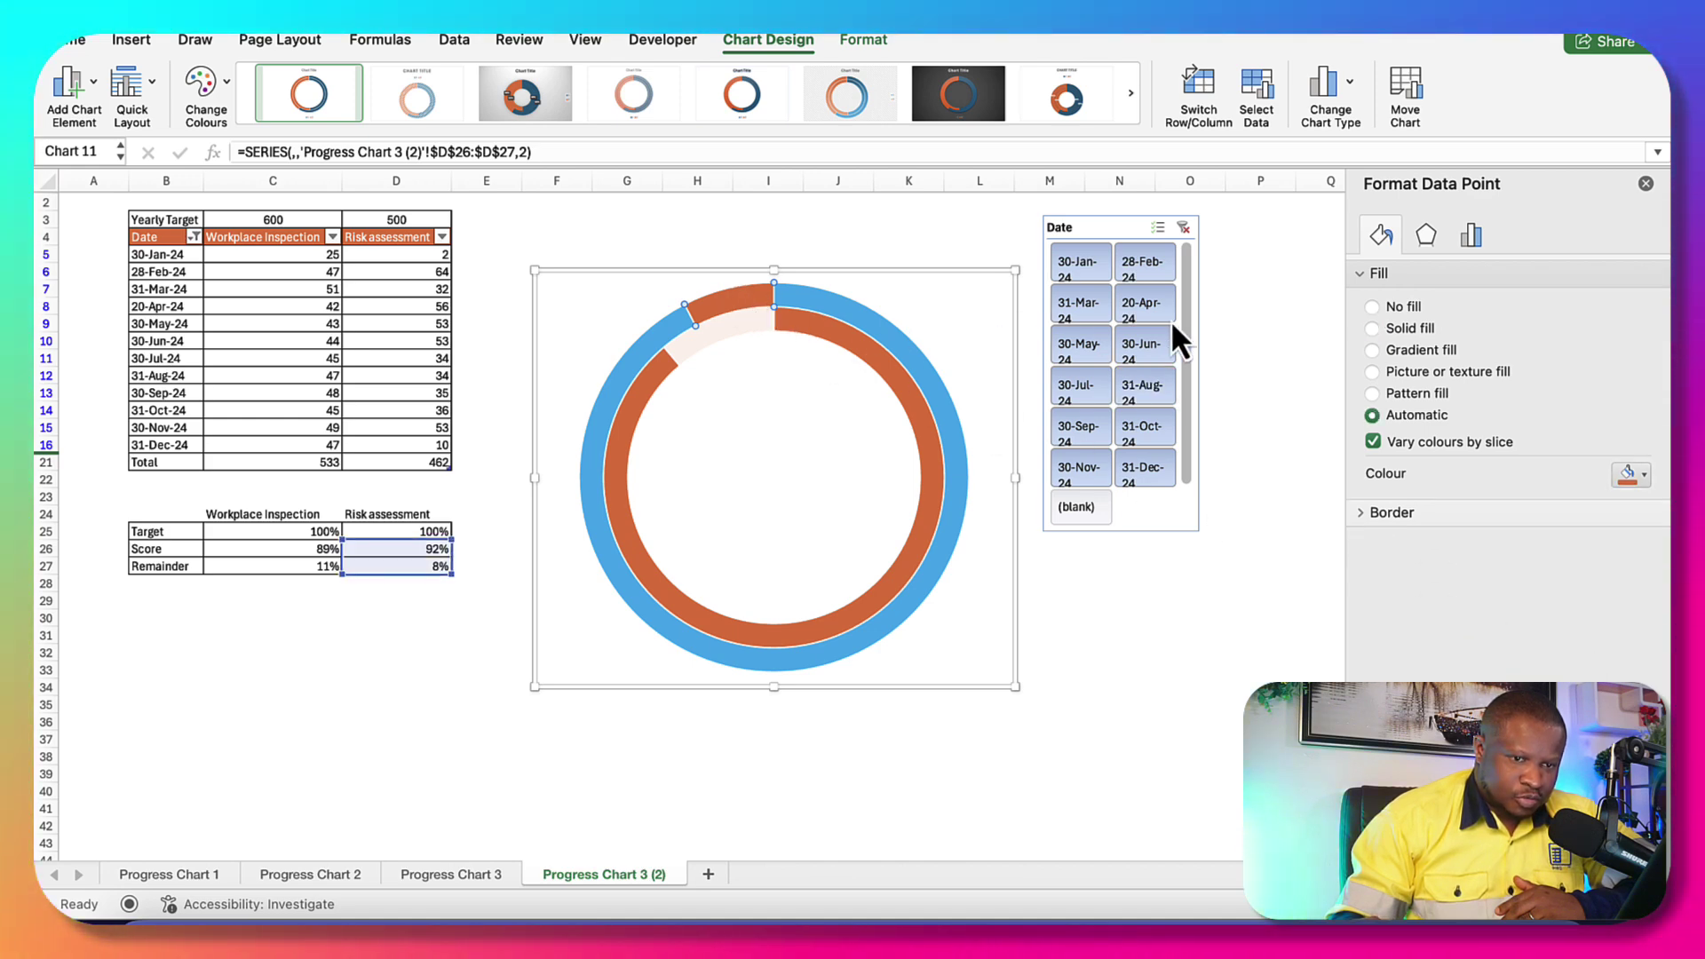
click(1371, 328)
click(1586, 508)
key(Caps_Lock)
text(90)
key(Return)
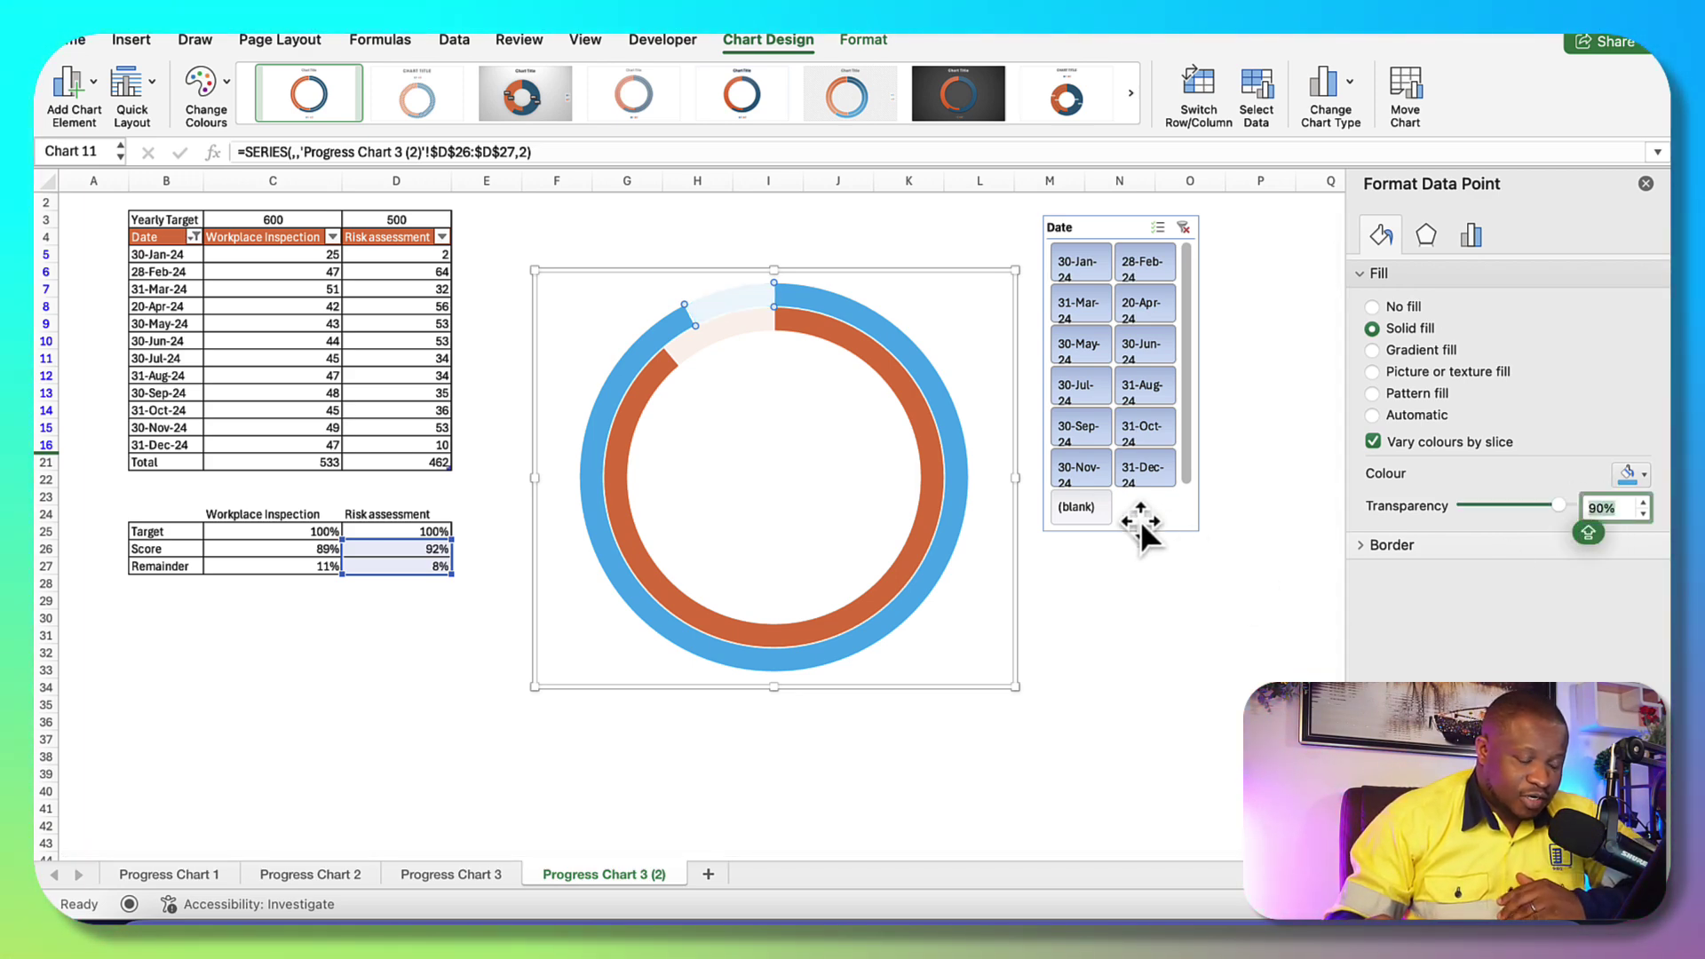
Apply the first outer shadow preset to the orange score slice of the inner ring
click(910, 391)
click(907, 388)
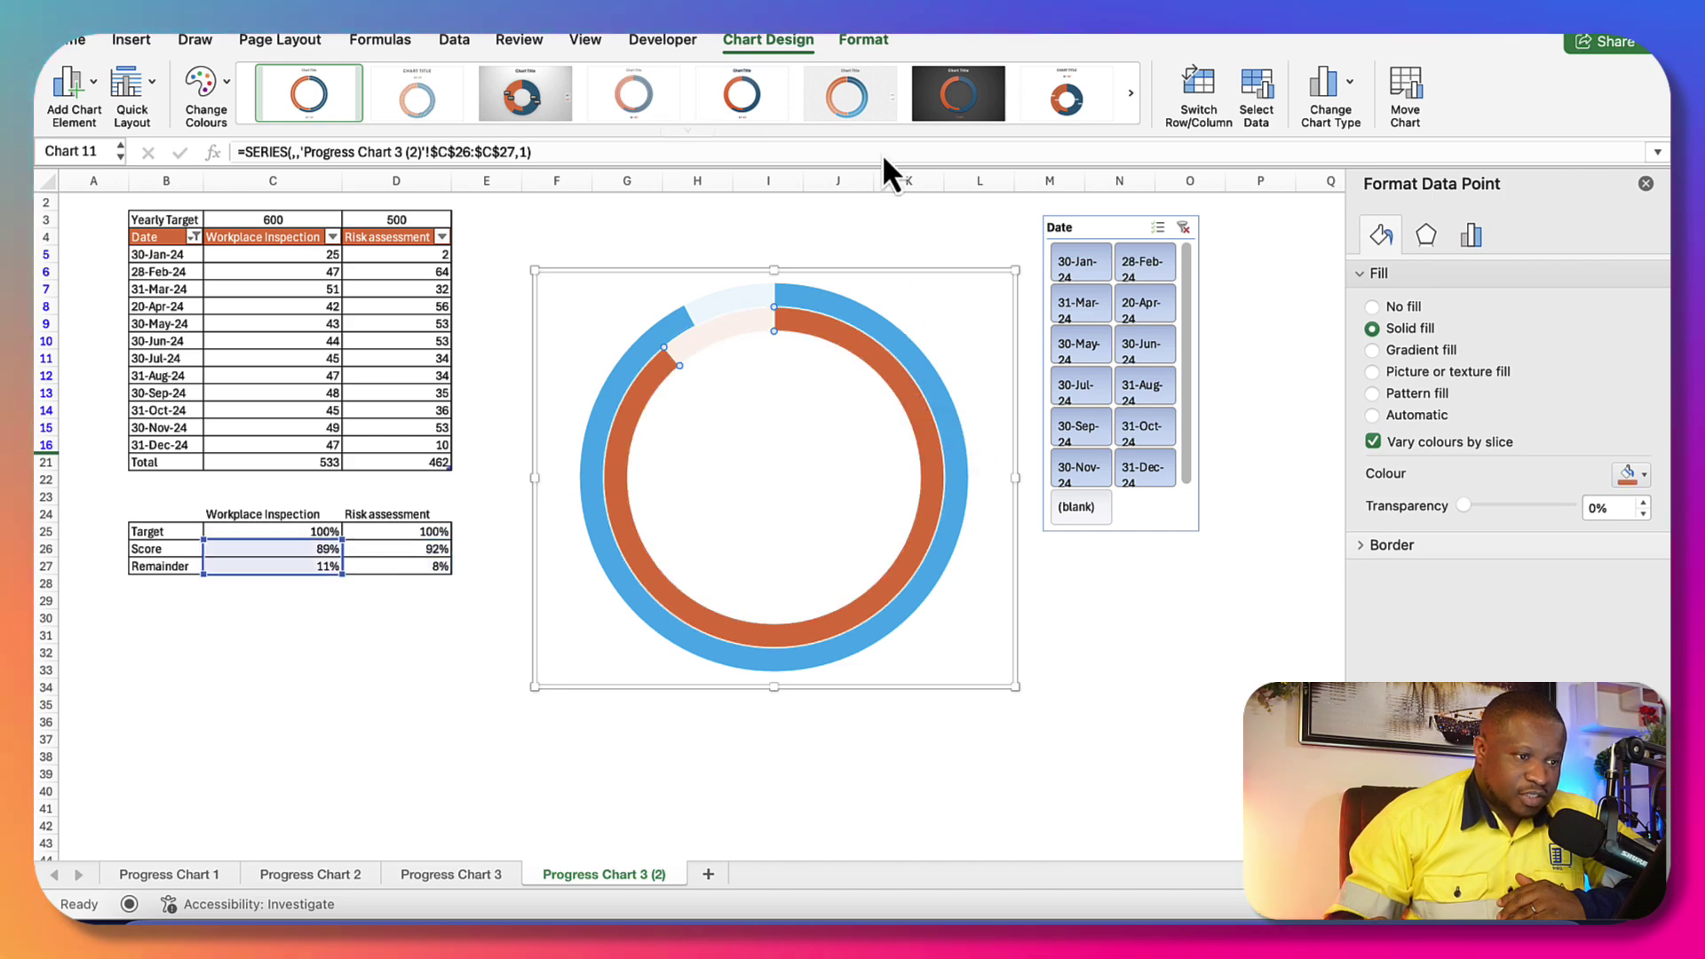
click(866, 41)
click(715, 114)
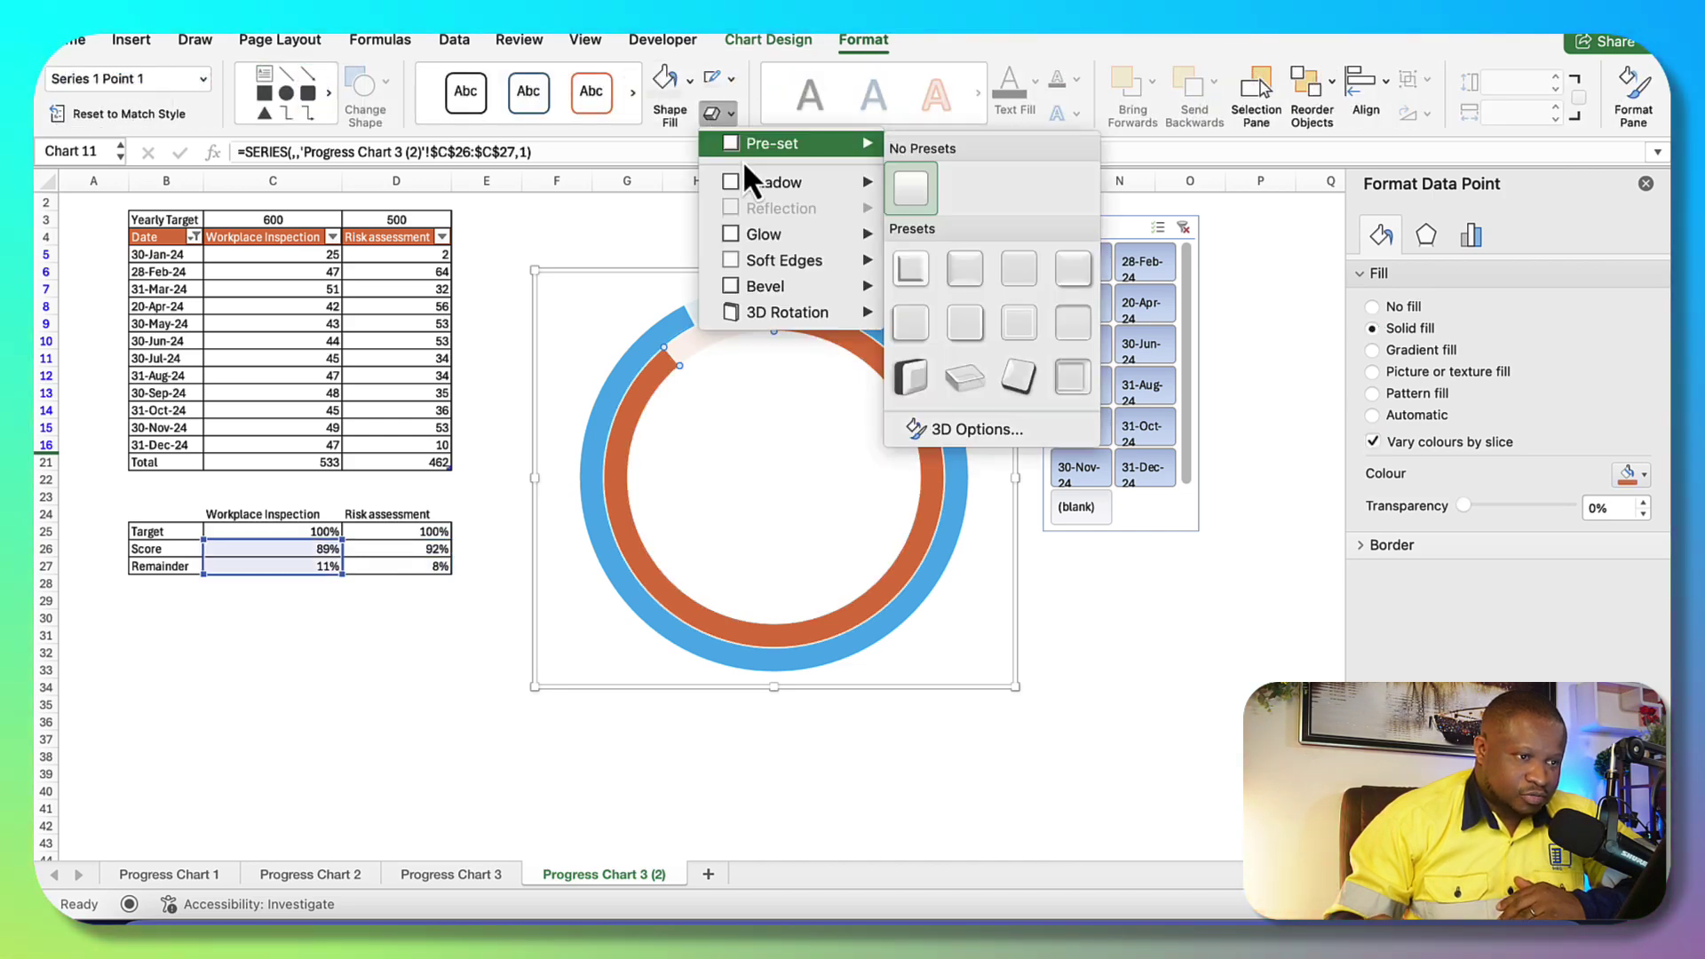
mouse_move(746, 178)
click(910, 343)
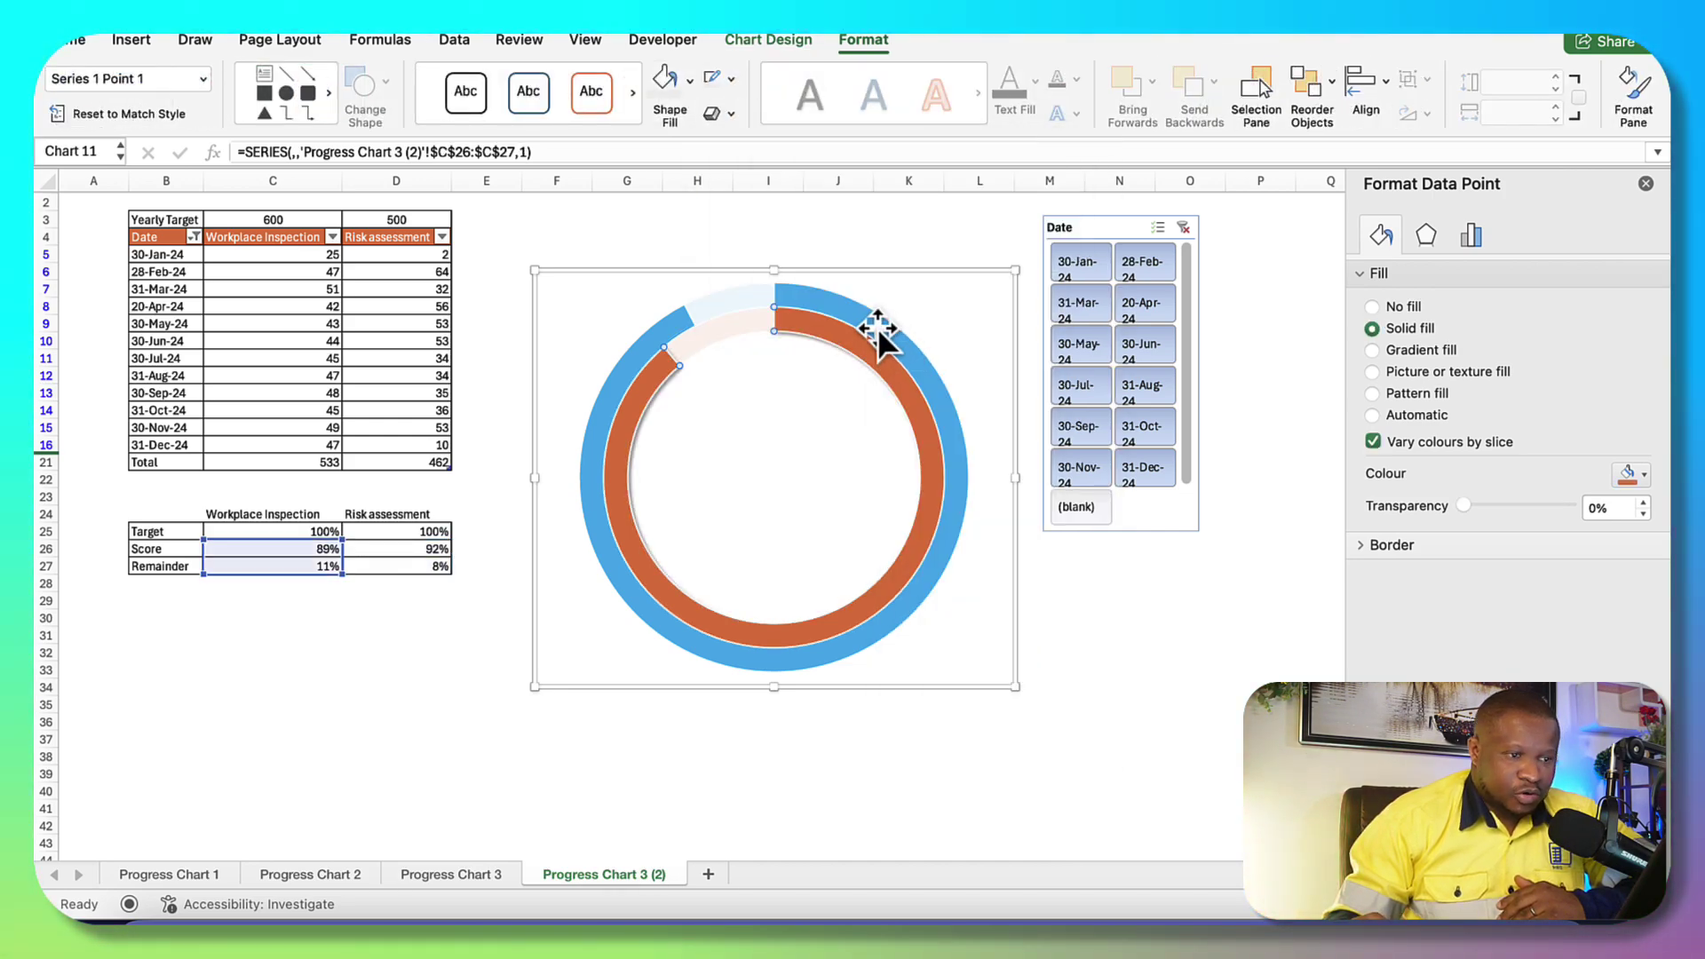
Apply the first outer shadow preset to the blue score slice of the outer ring and close the formatting pane
click(849, 311)
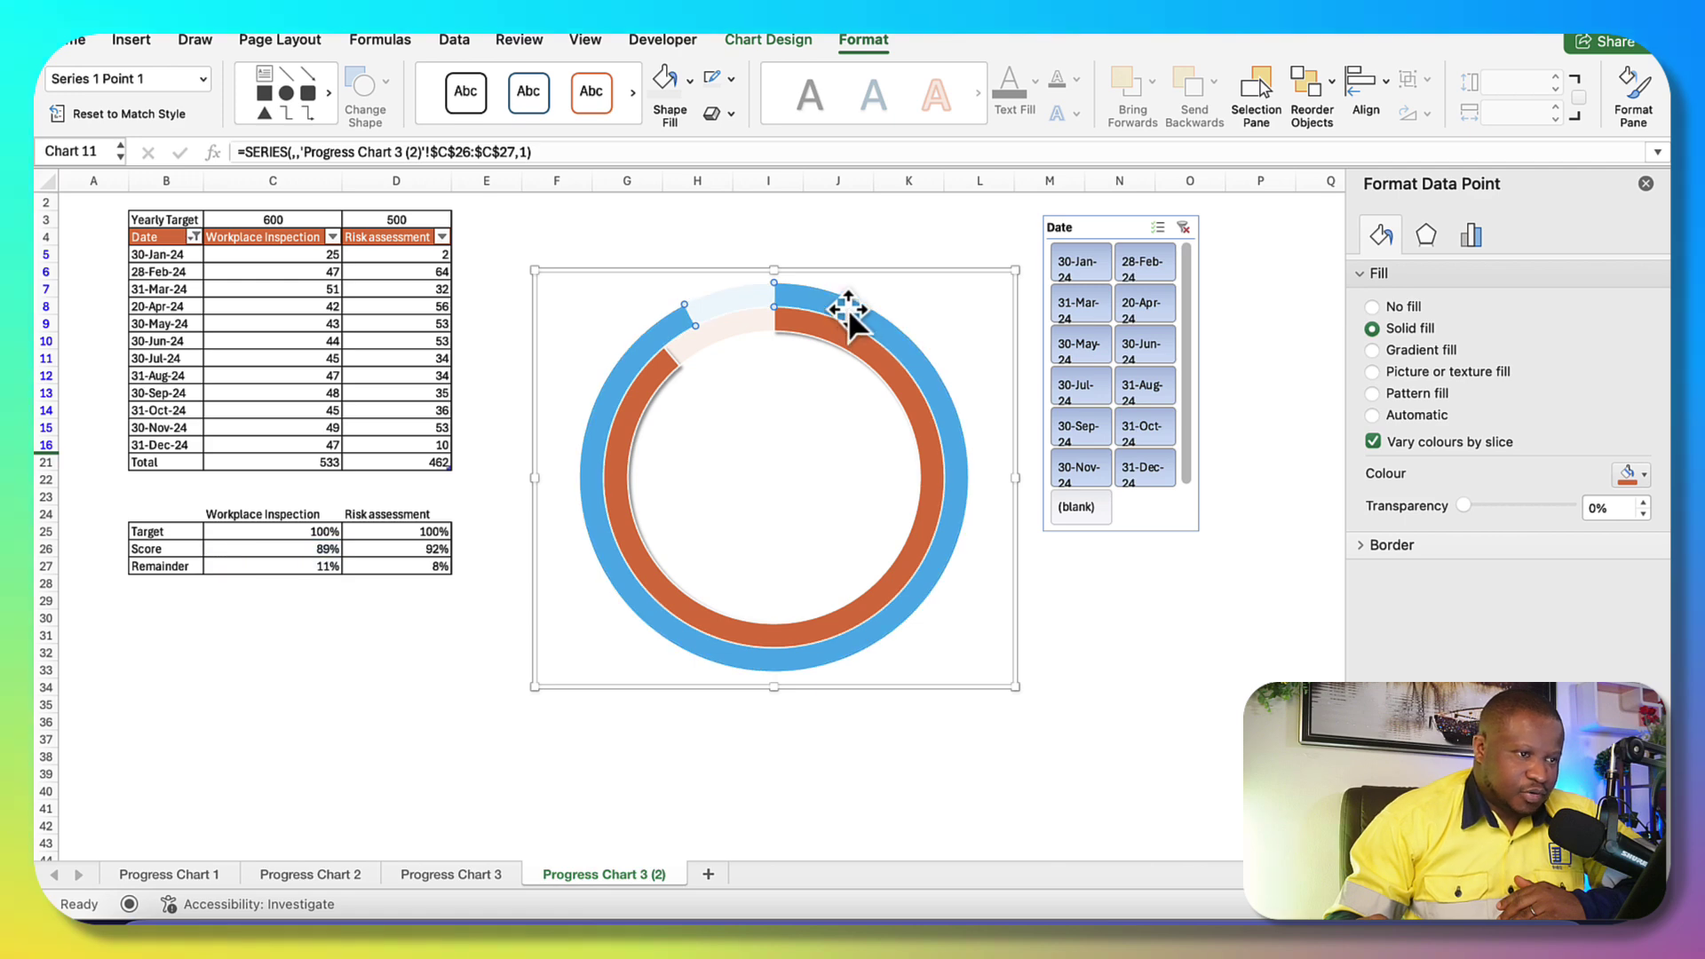
click(721, 119)
mouse_move(764, 180)
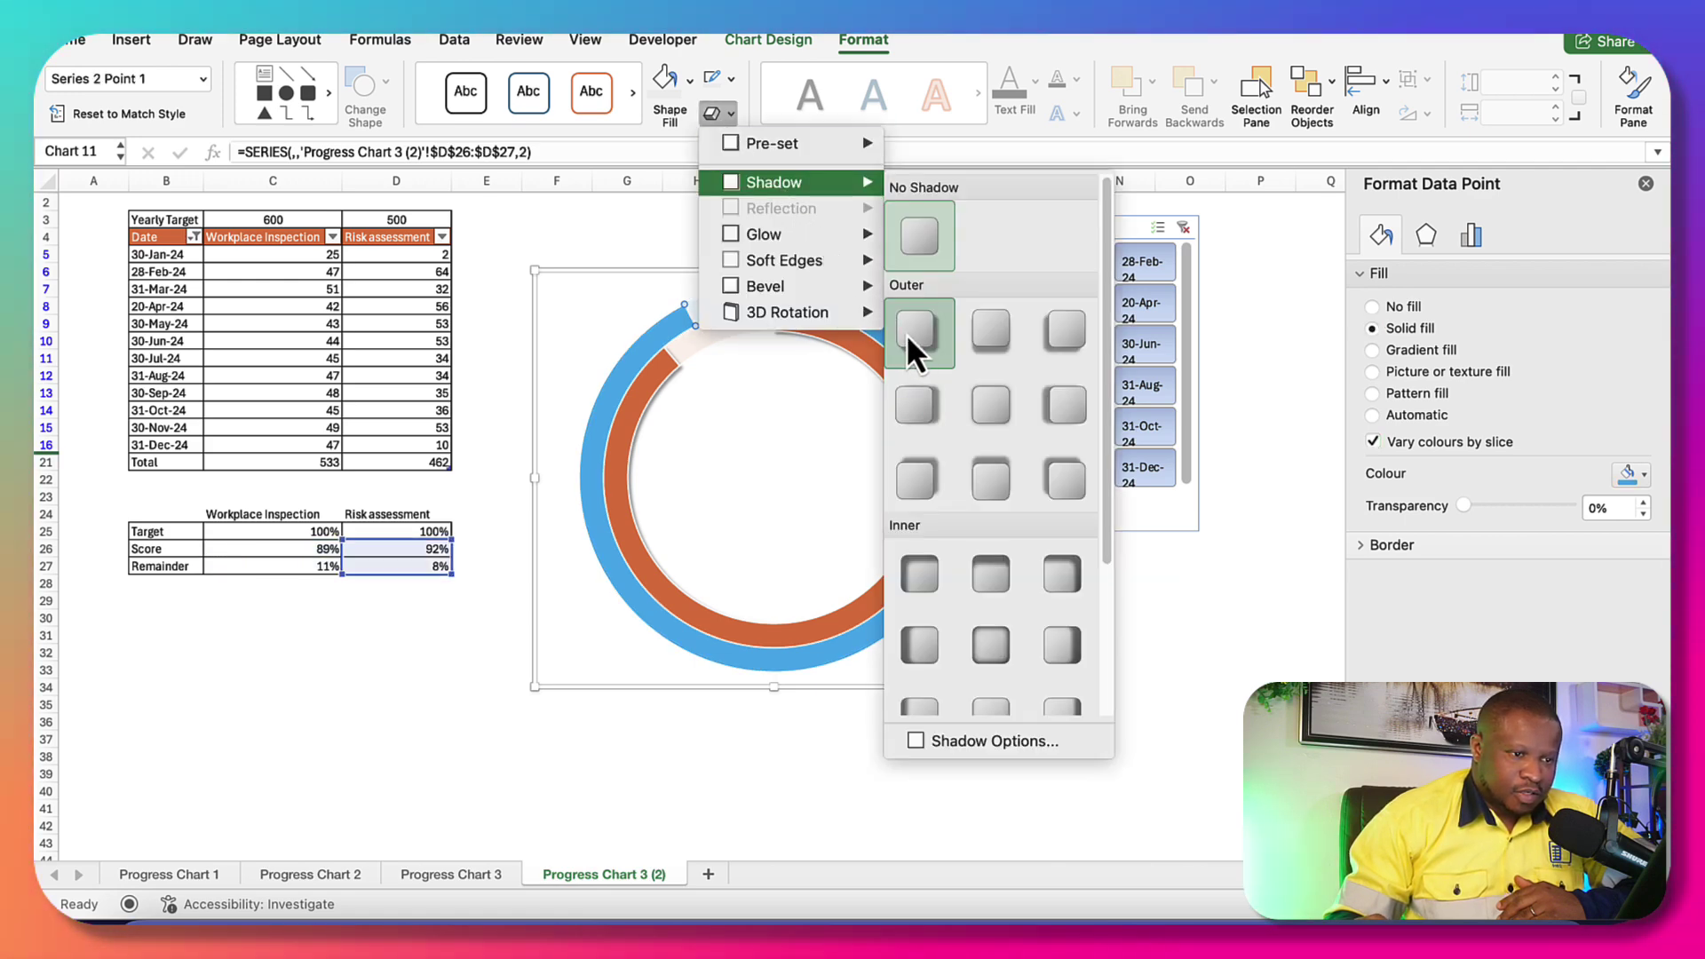
click(910, 333)
click(1103, 538)
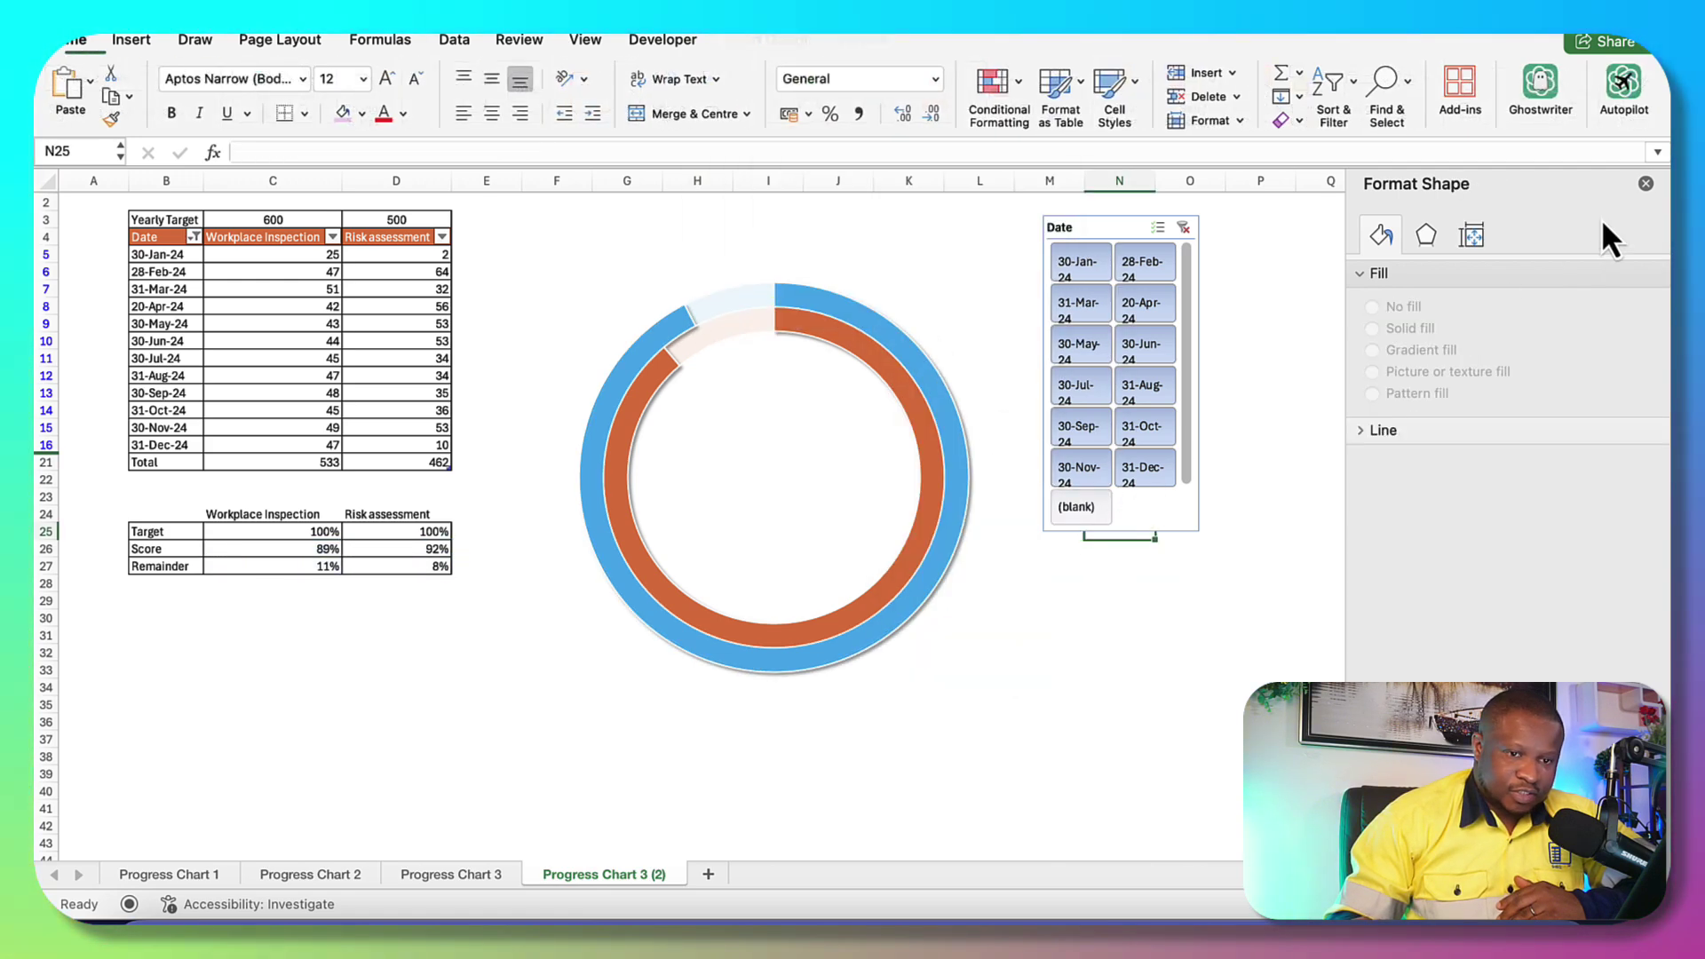
click(1647, 185)
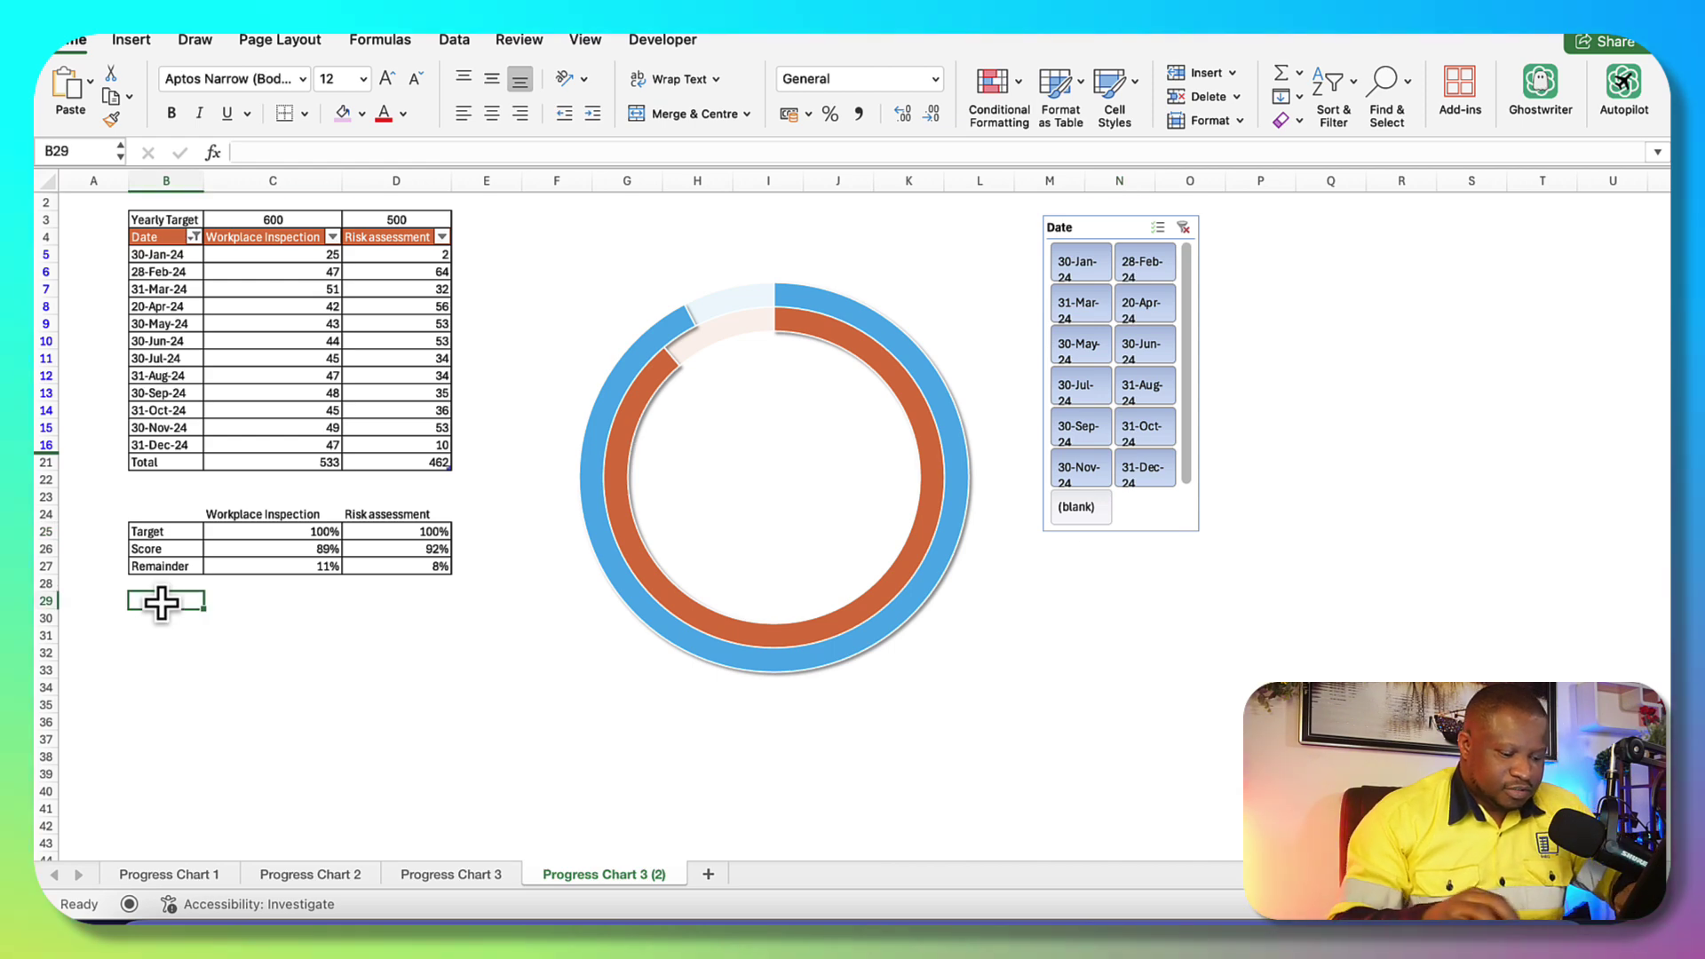
Label cell B29 "Average" and calculate the average of the two scores in C29 with =AVERAGE(C26:D26)
text(AVE)
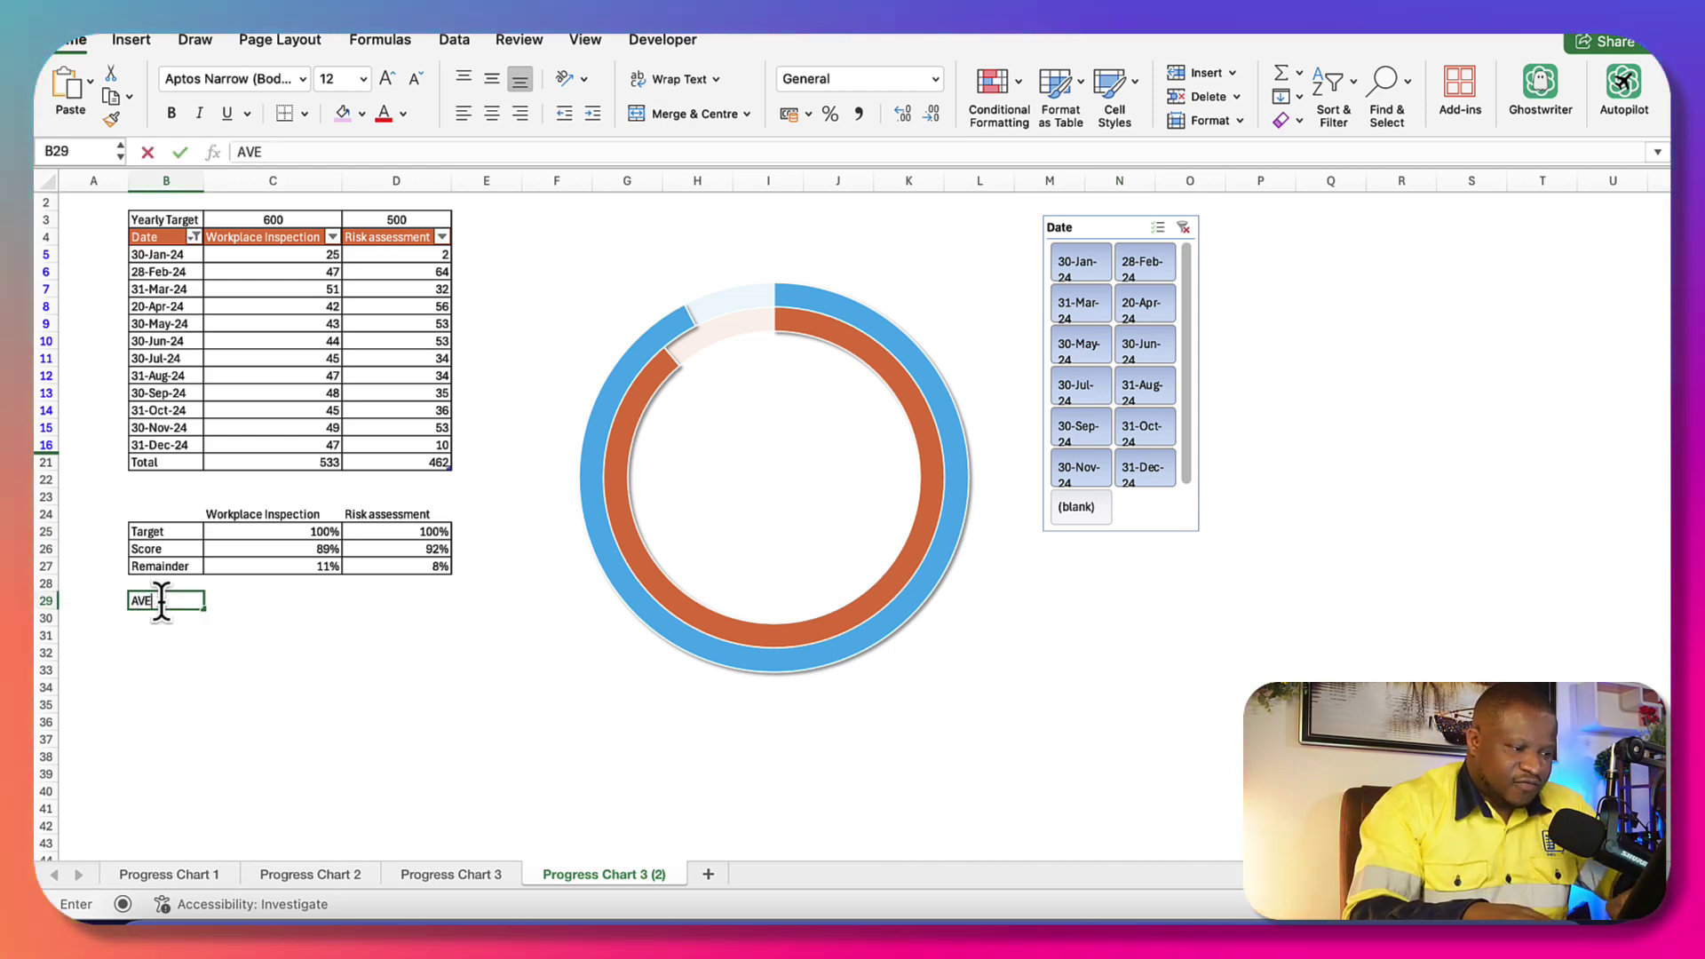
key(BackSpace)
text(verage)
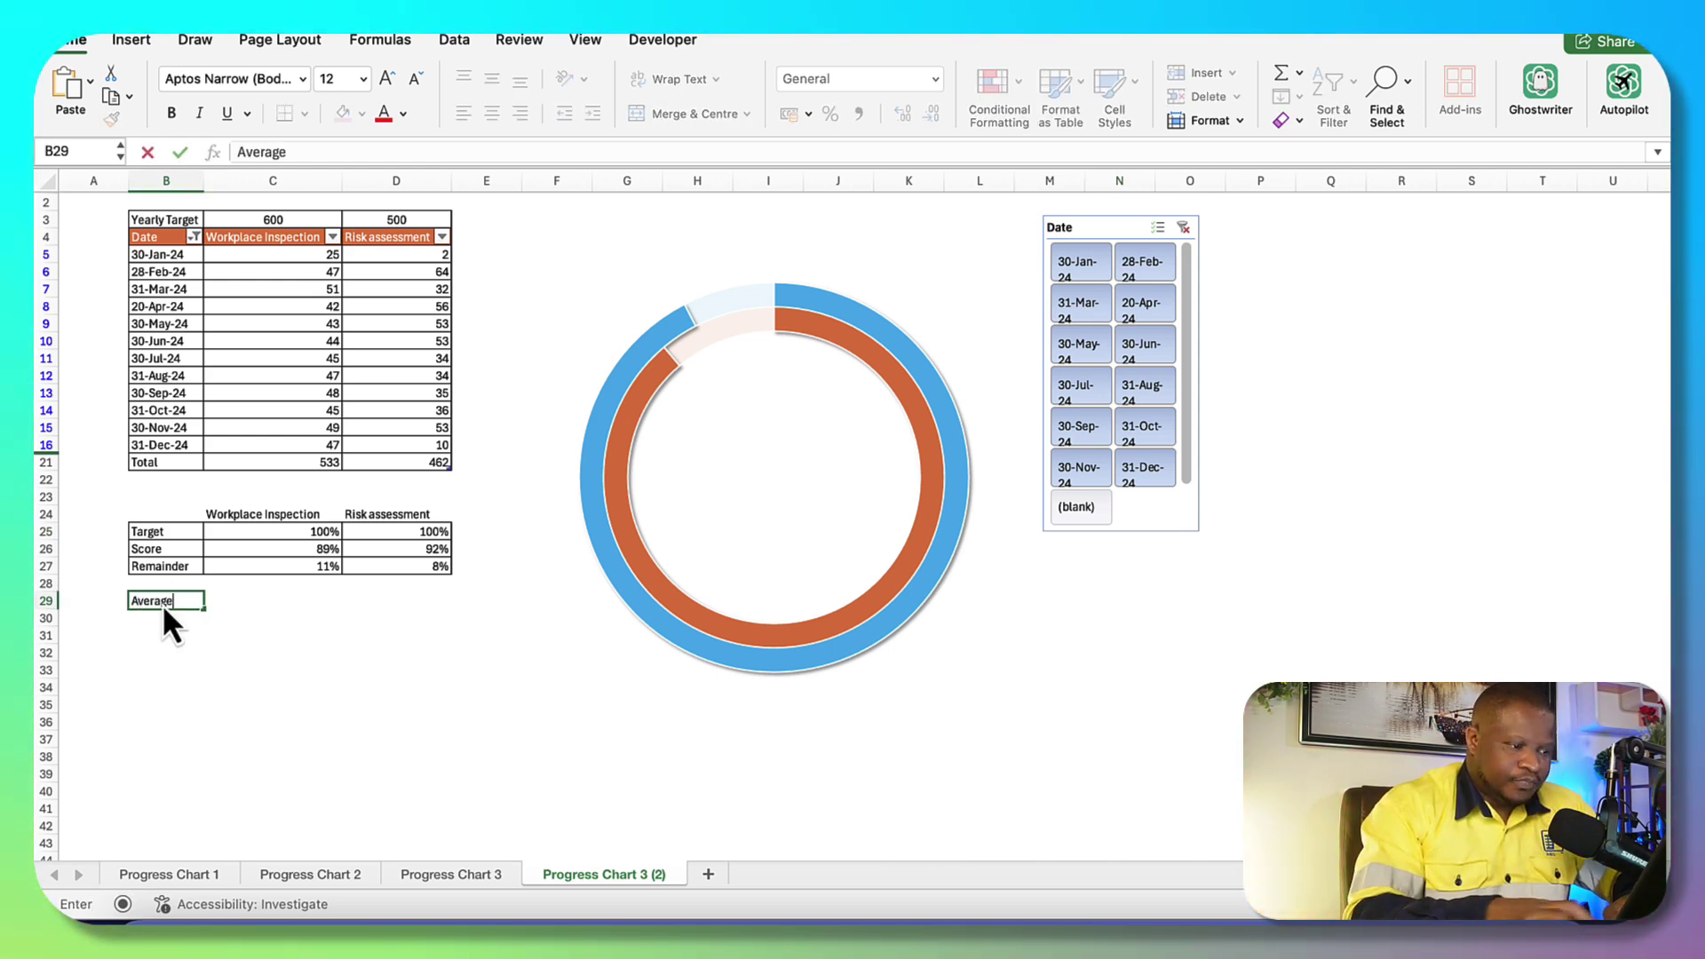
key(Tab)
text(=)
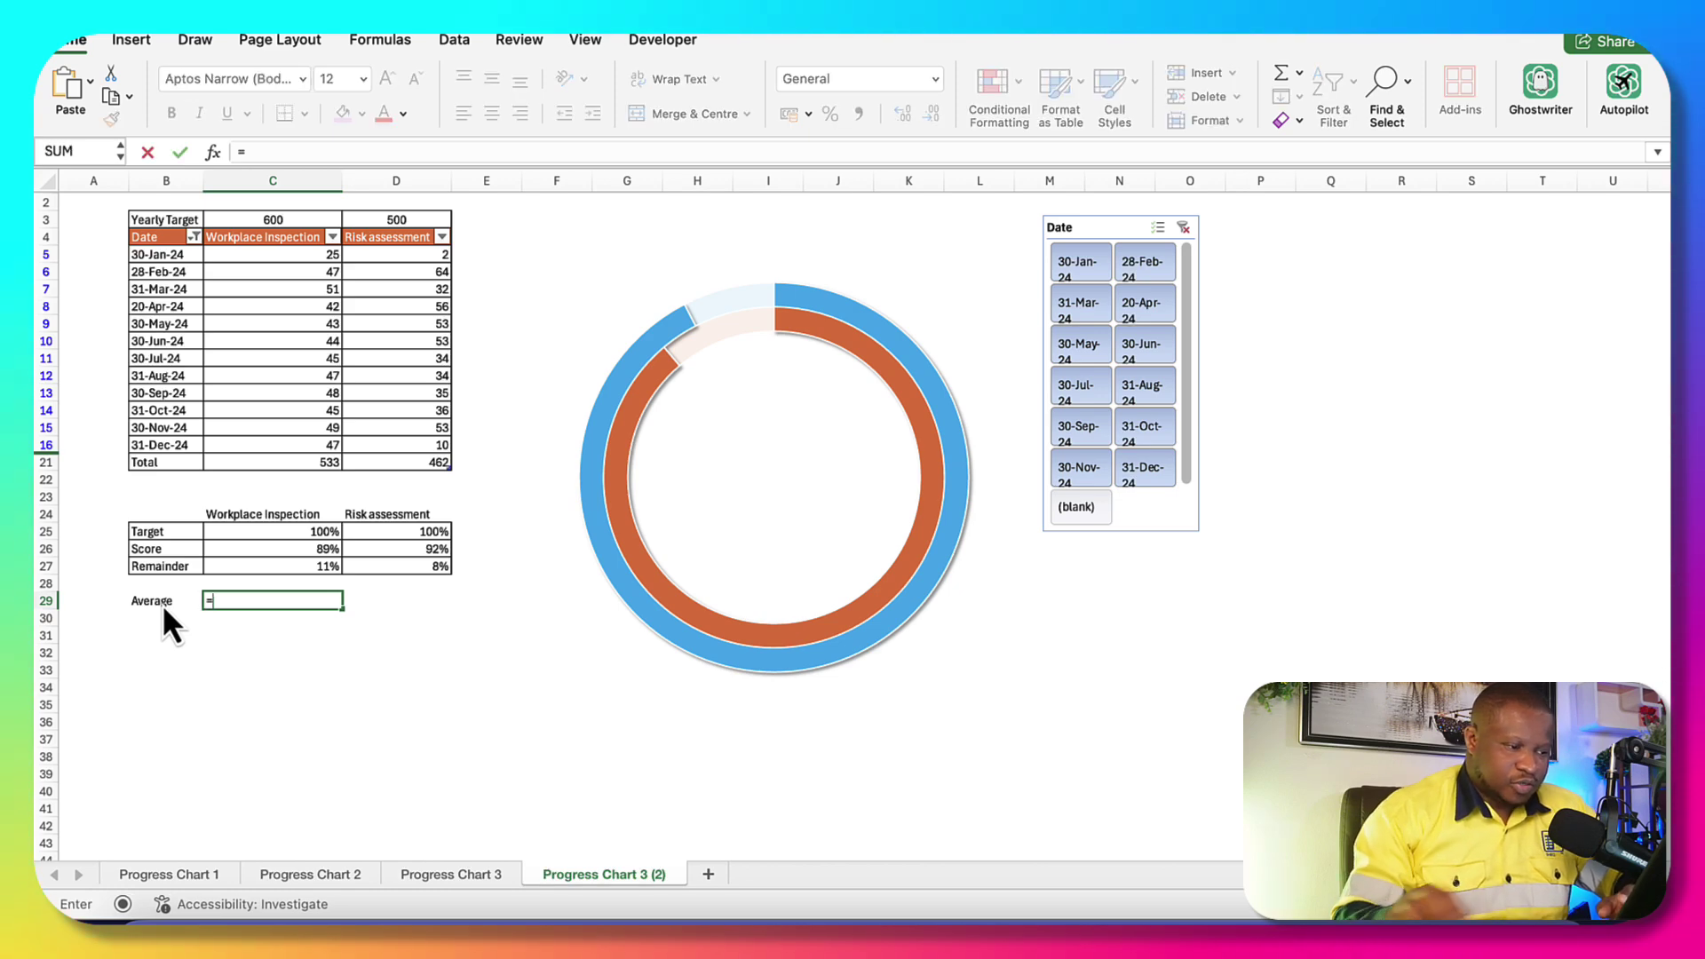
text(AVERAGE)
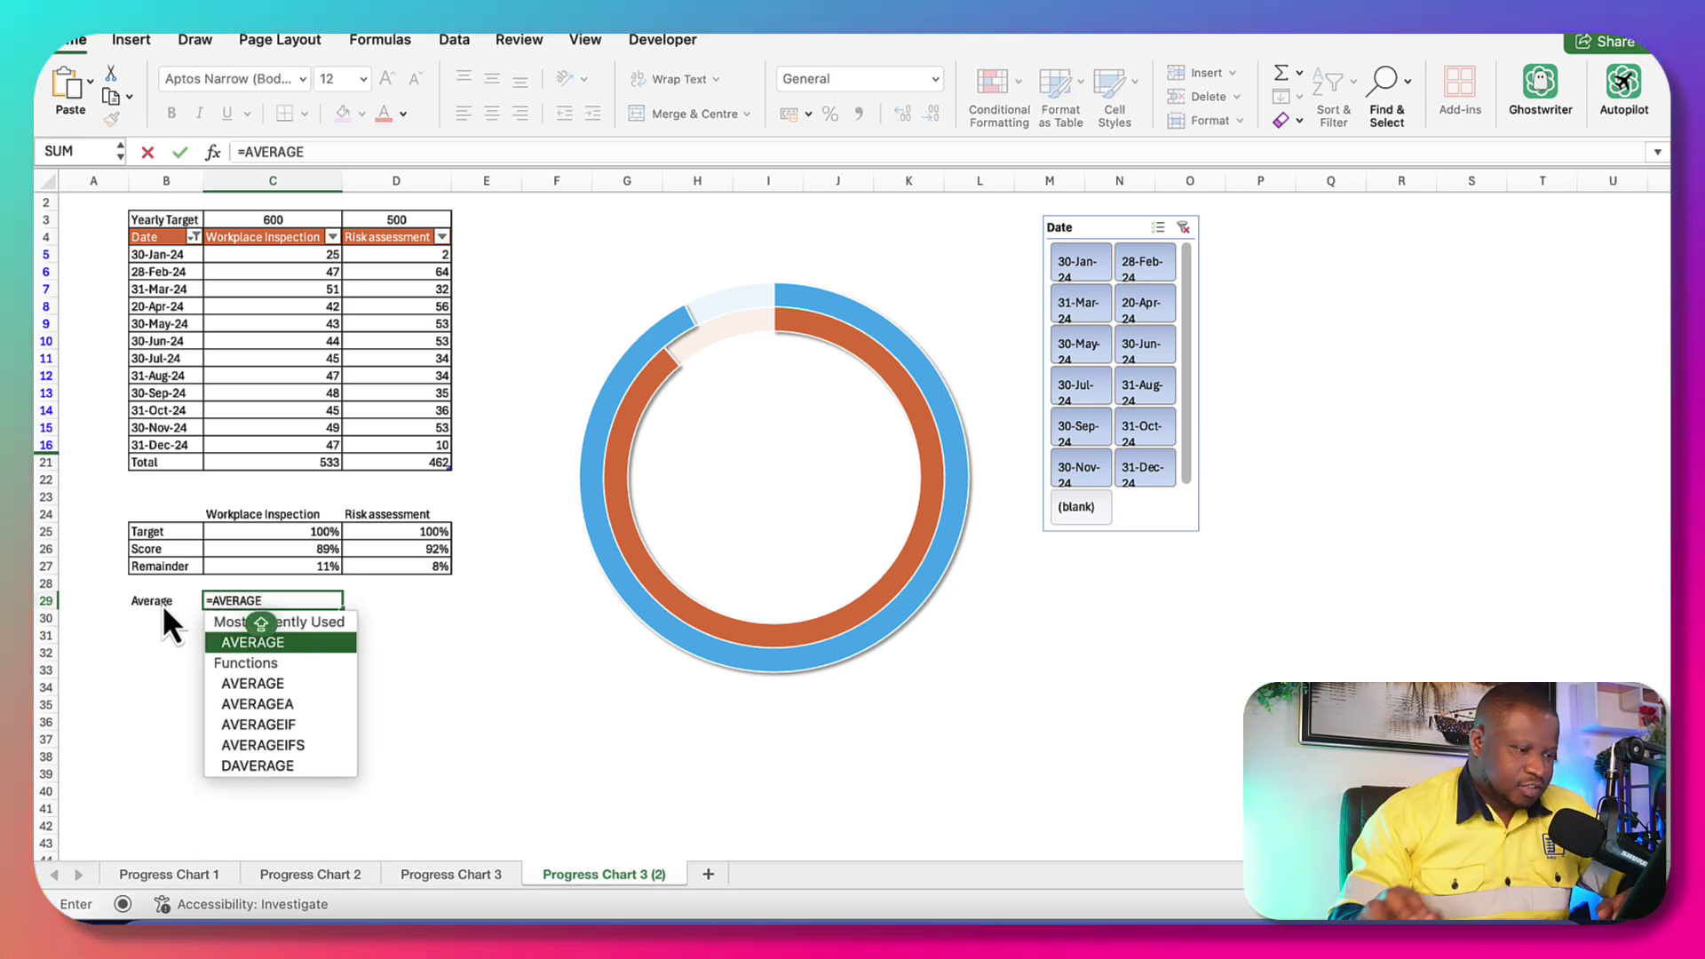
text(()
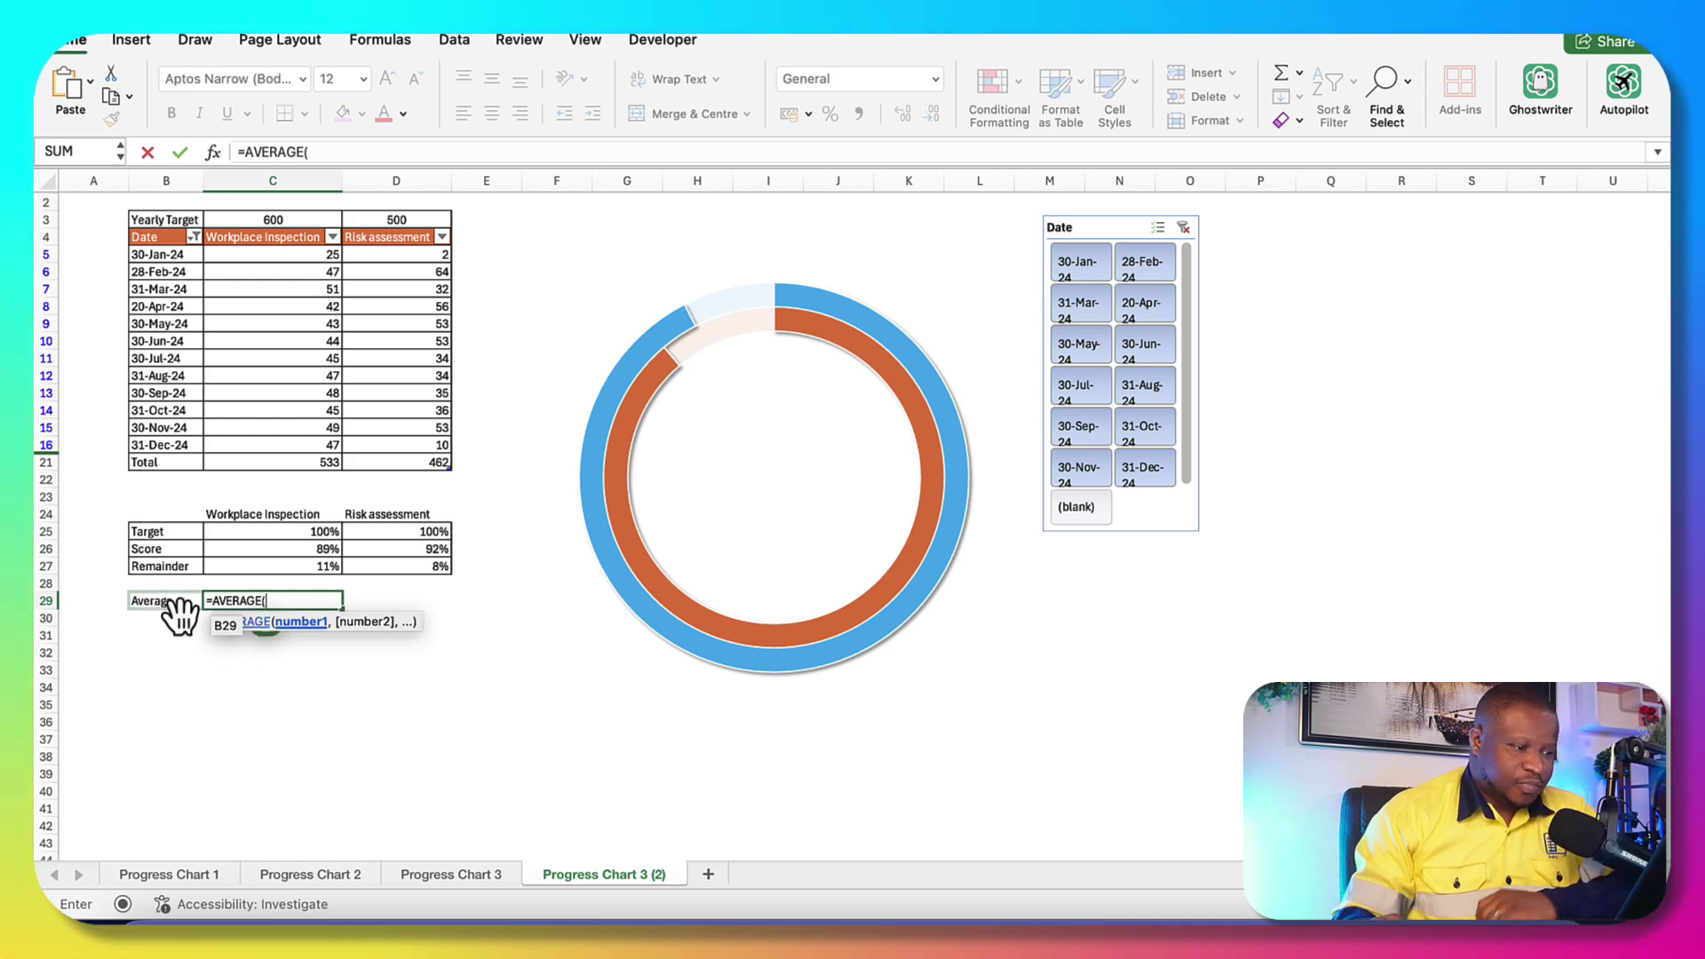
click(331, 548)
drag(331, 548, 408, 548)
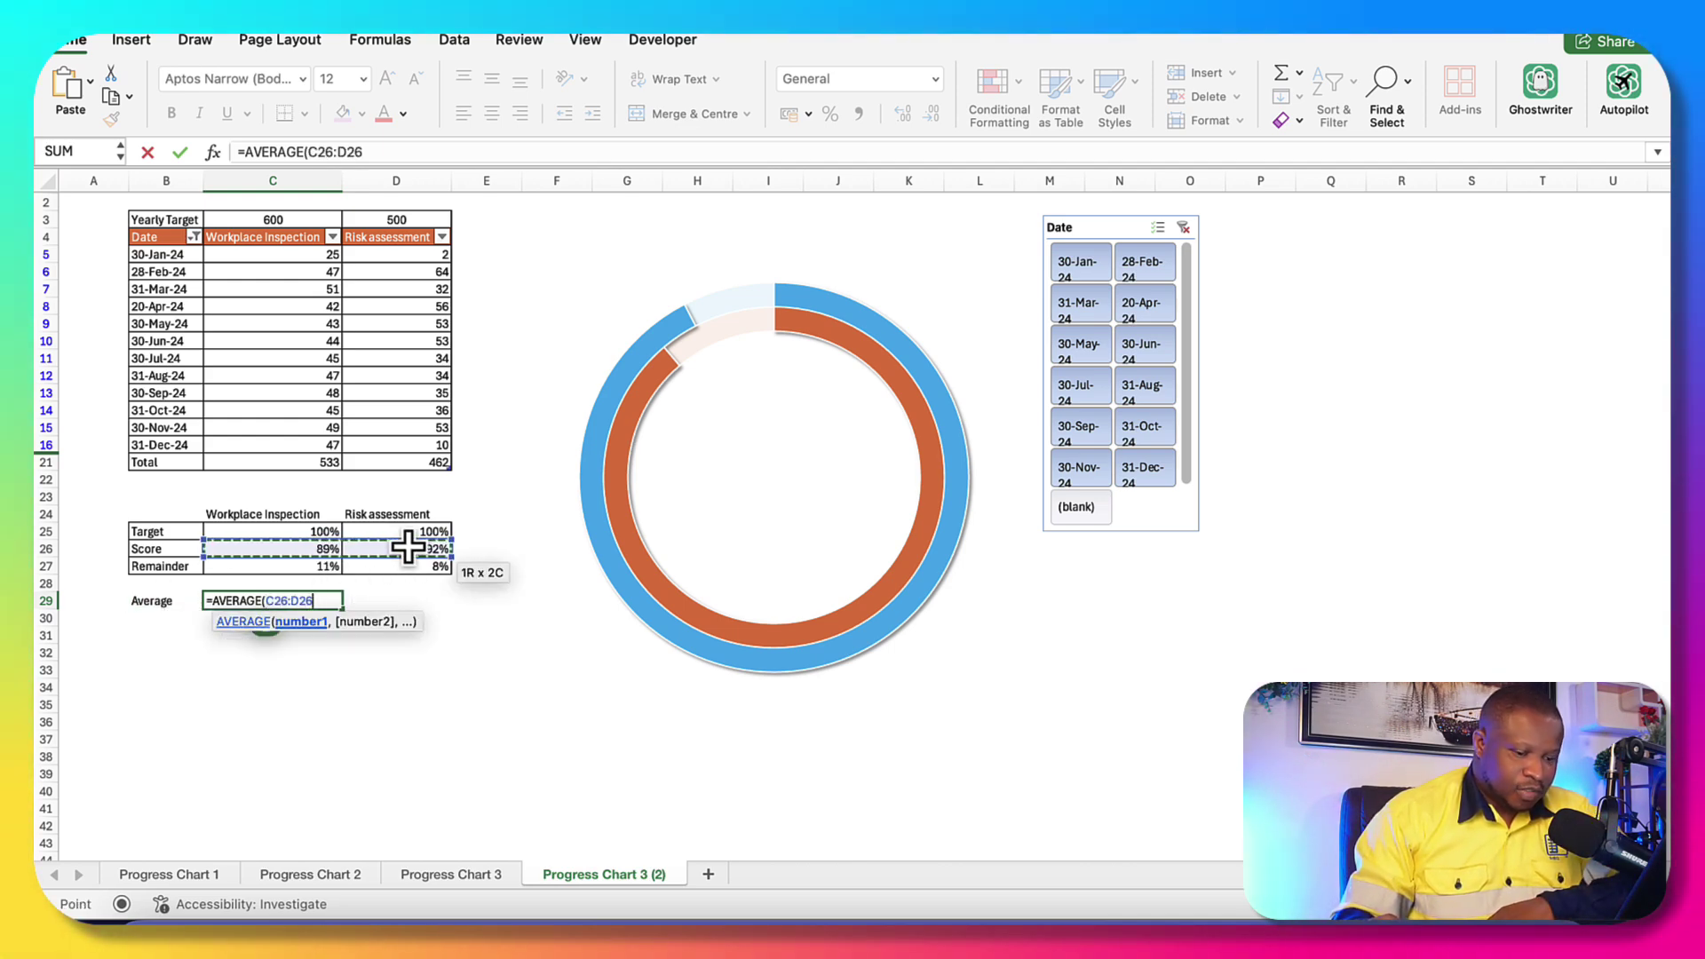
key(Return)
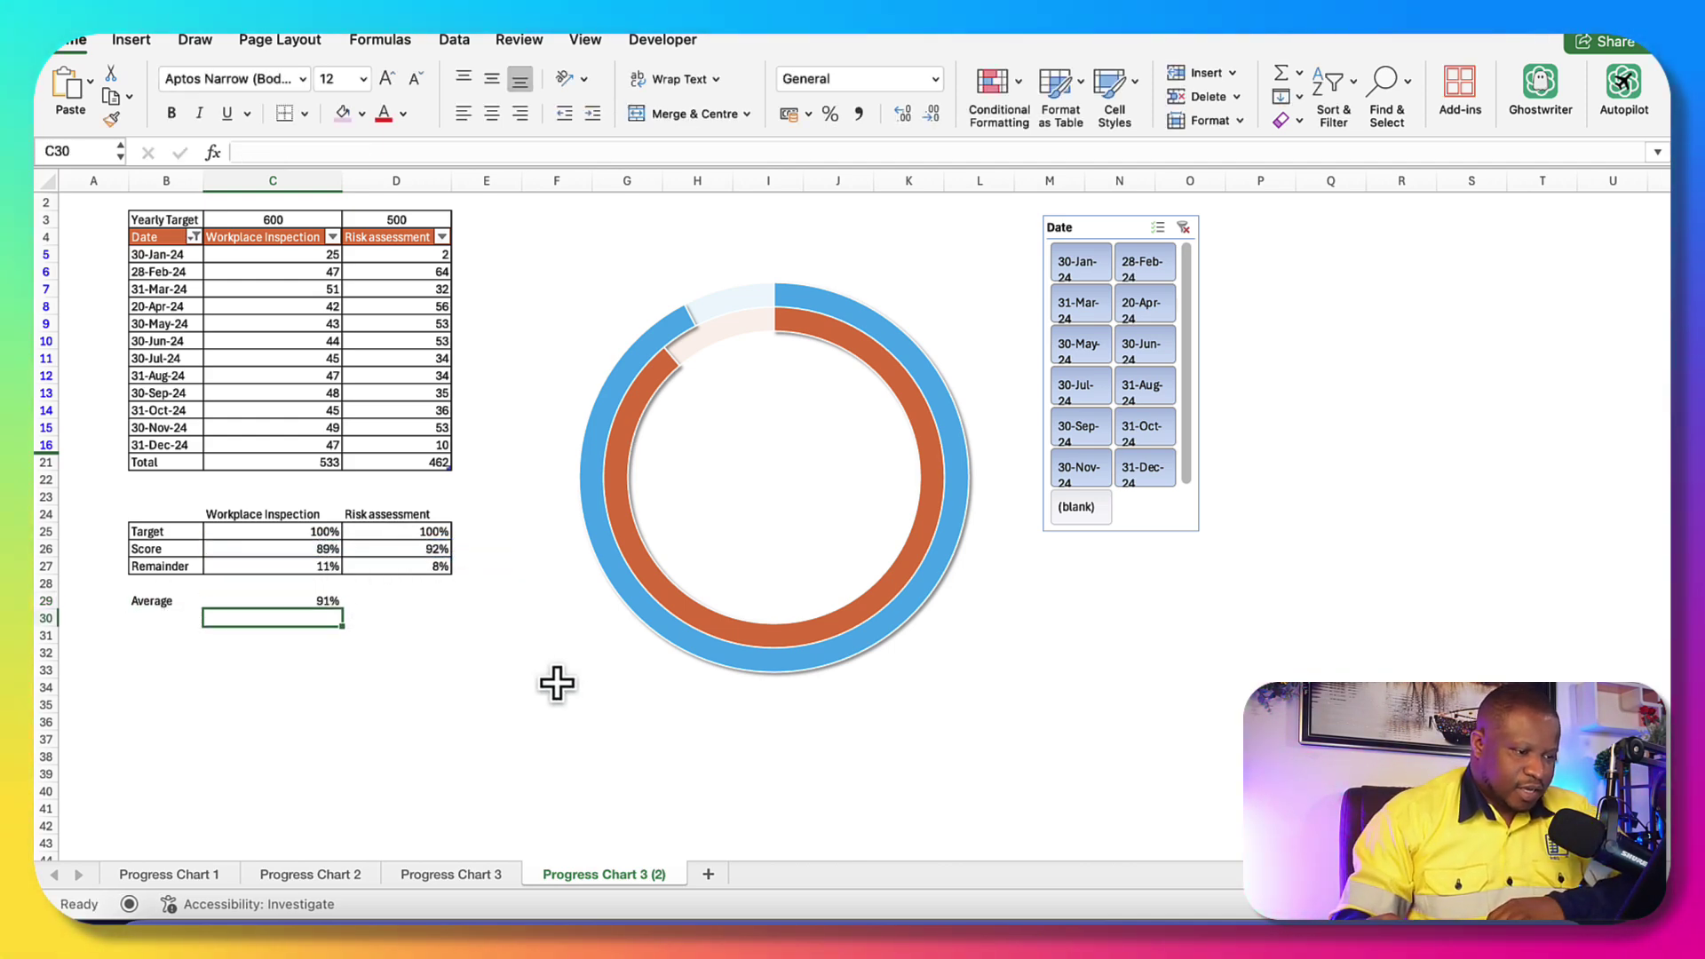
Insert a text box below the doughnut chart and link it to the average with =$C$29
click(586, 707)
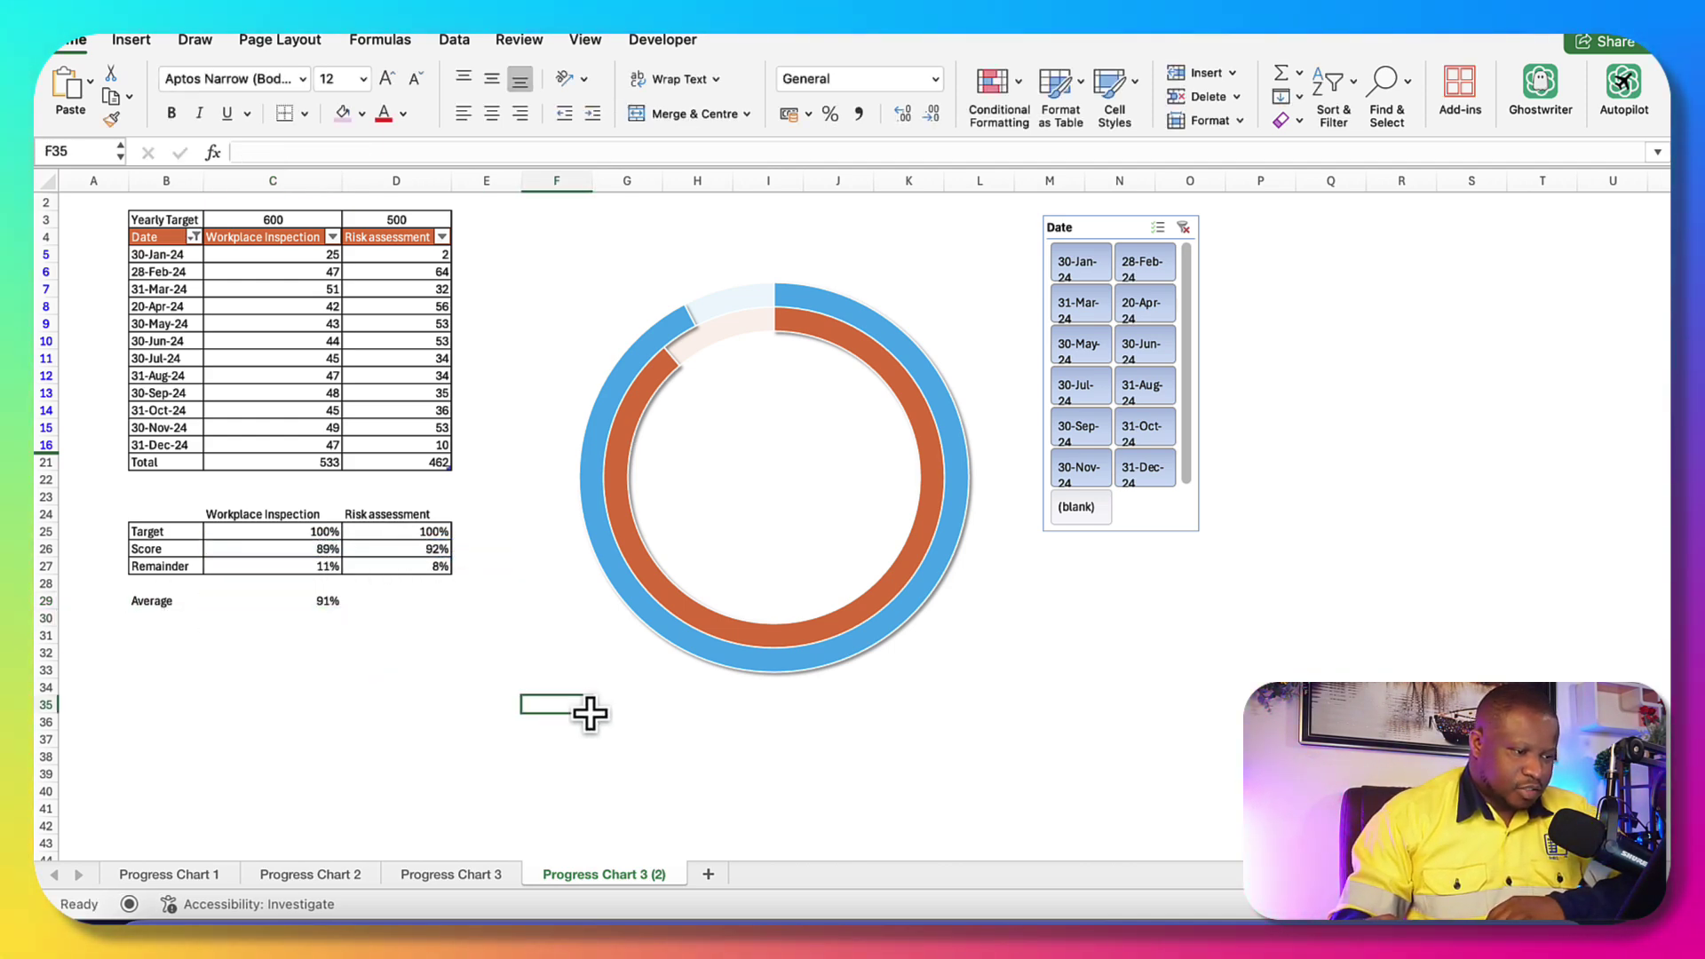
click(144, 40)
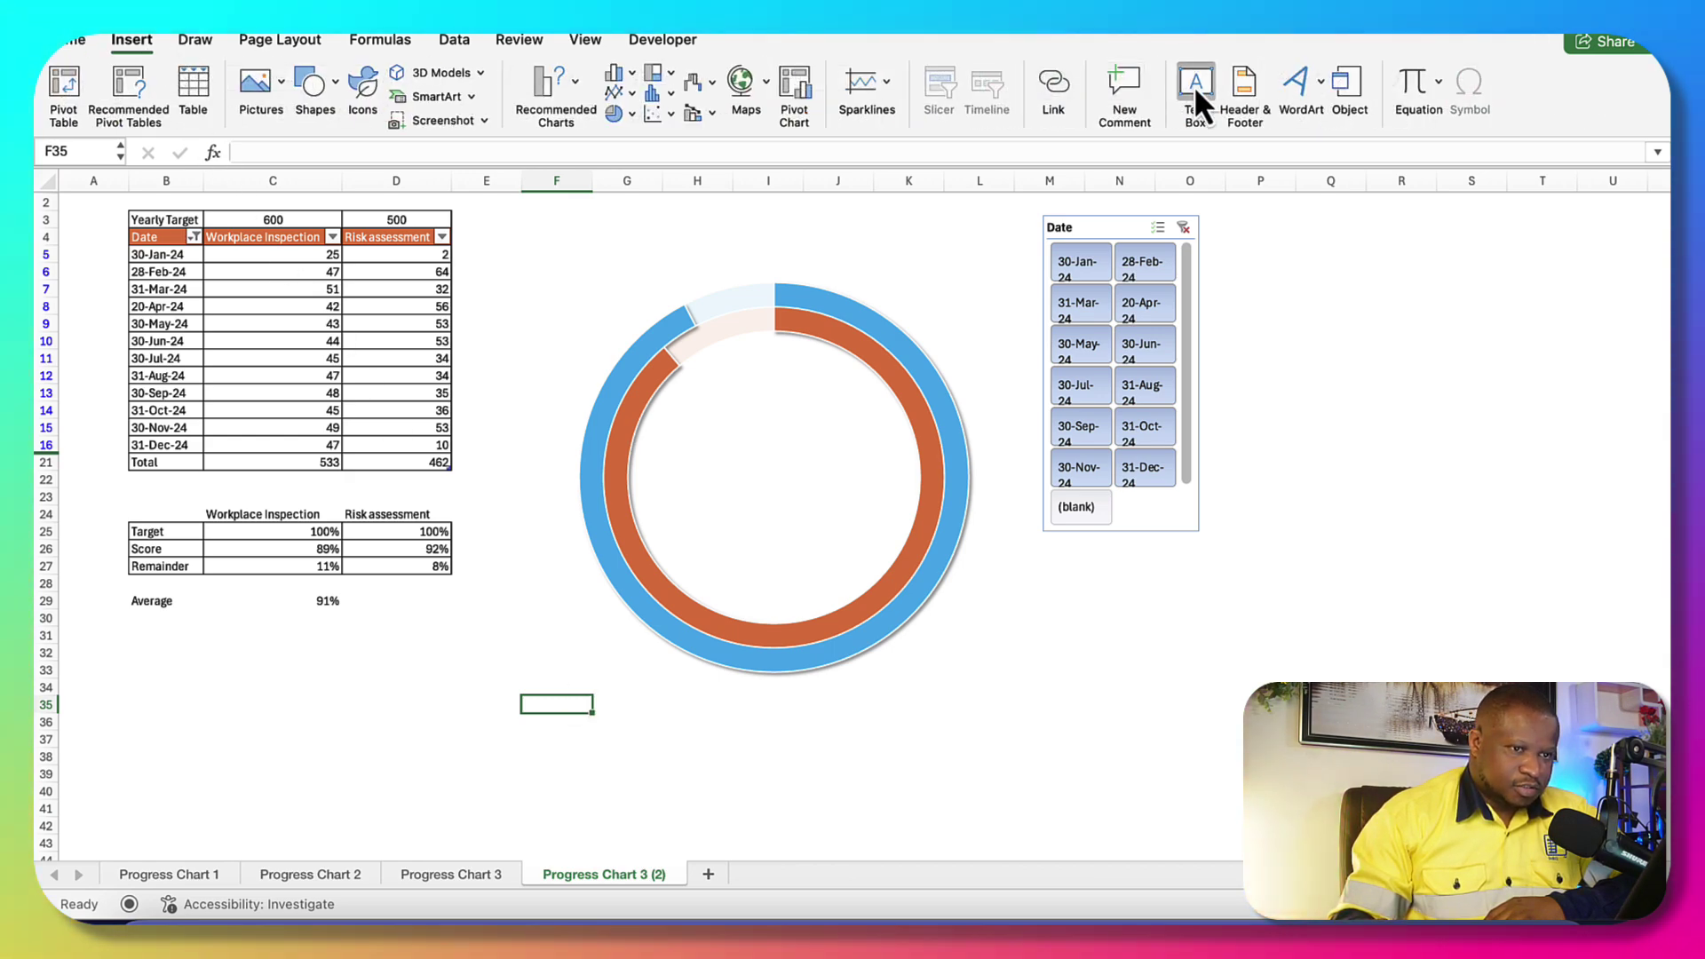
drag(643, 700, 800, 786)
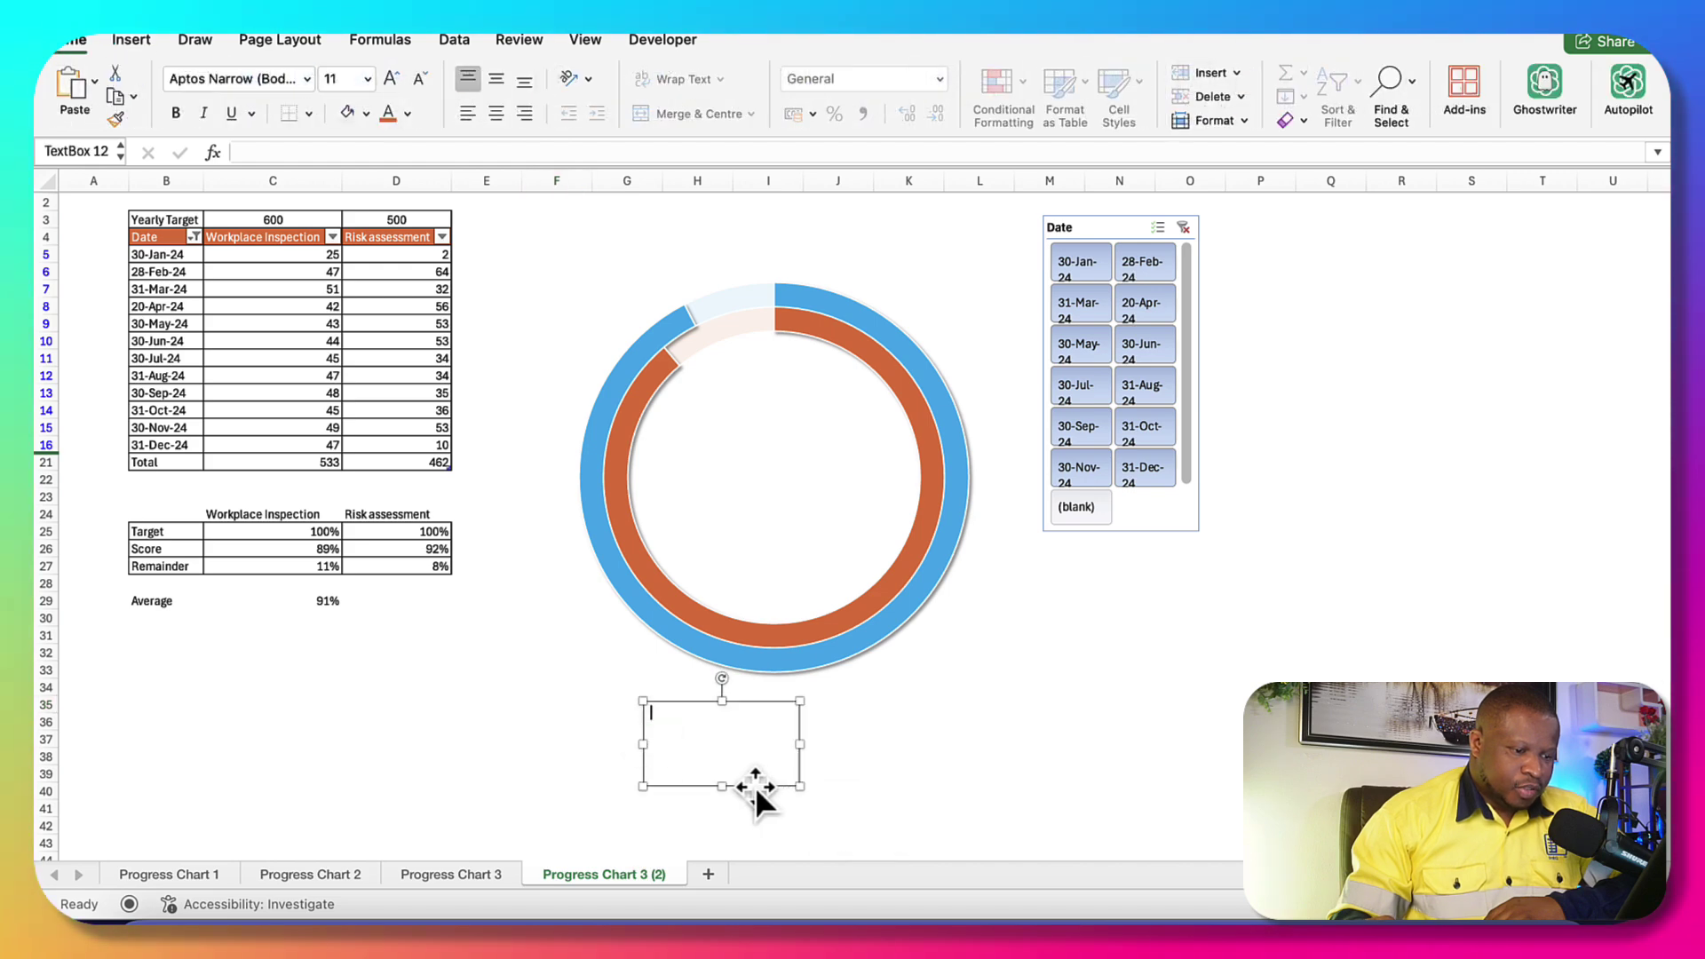
click(439, 151)
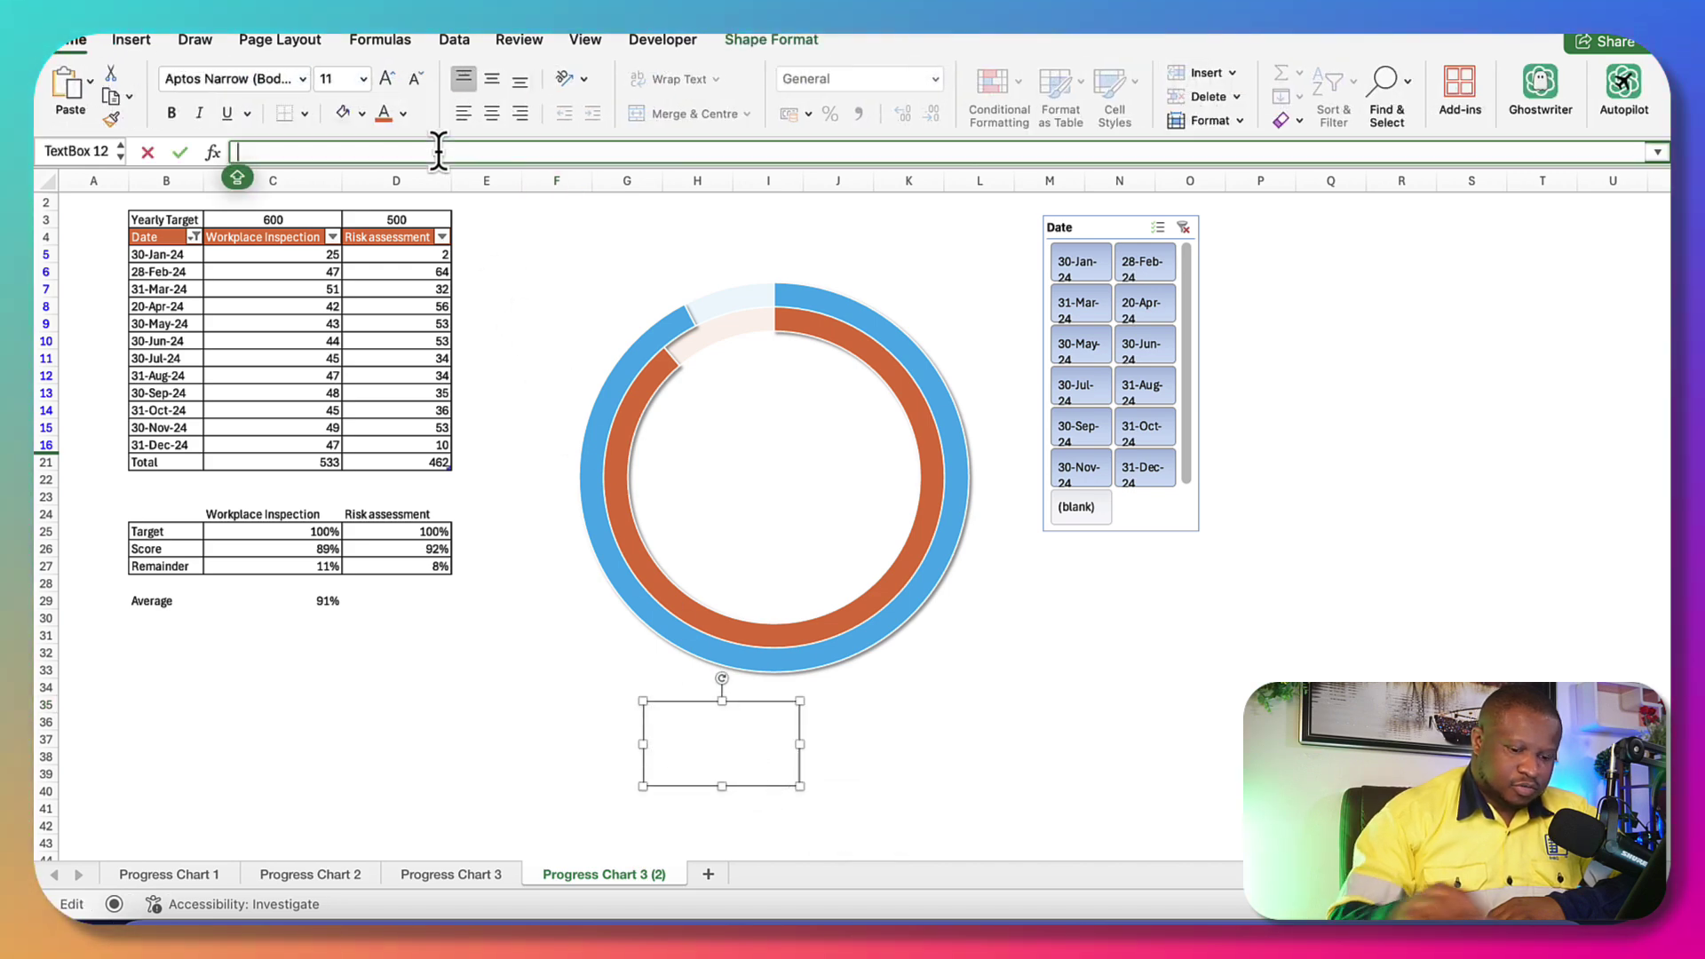
text(=)
click(320, 603)
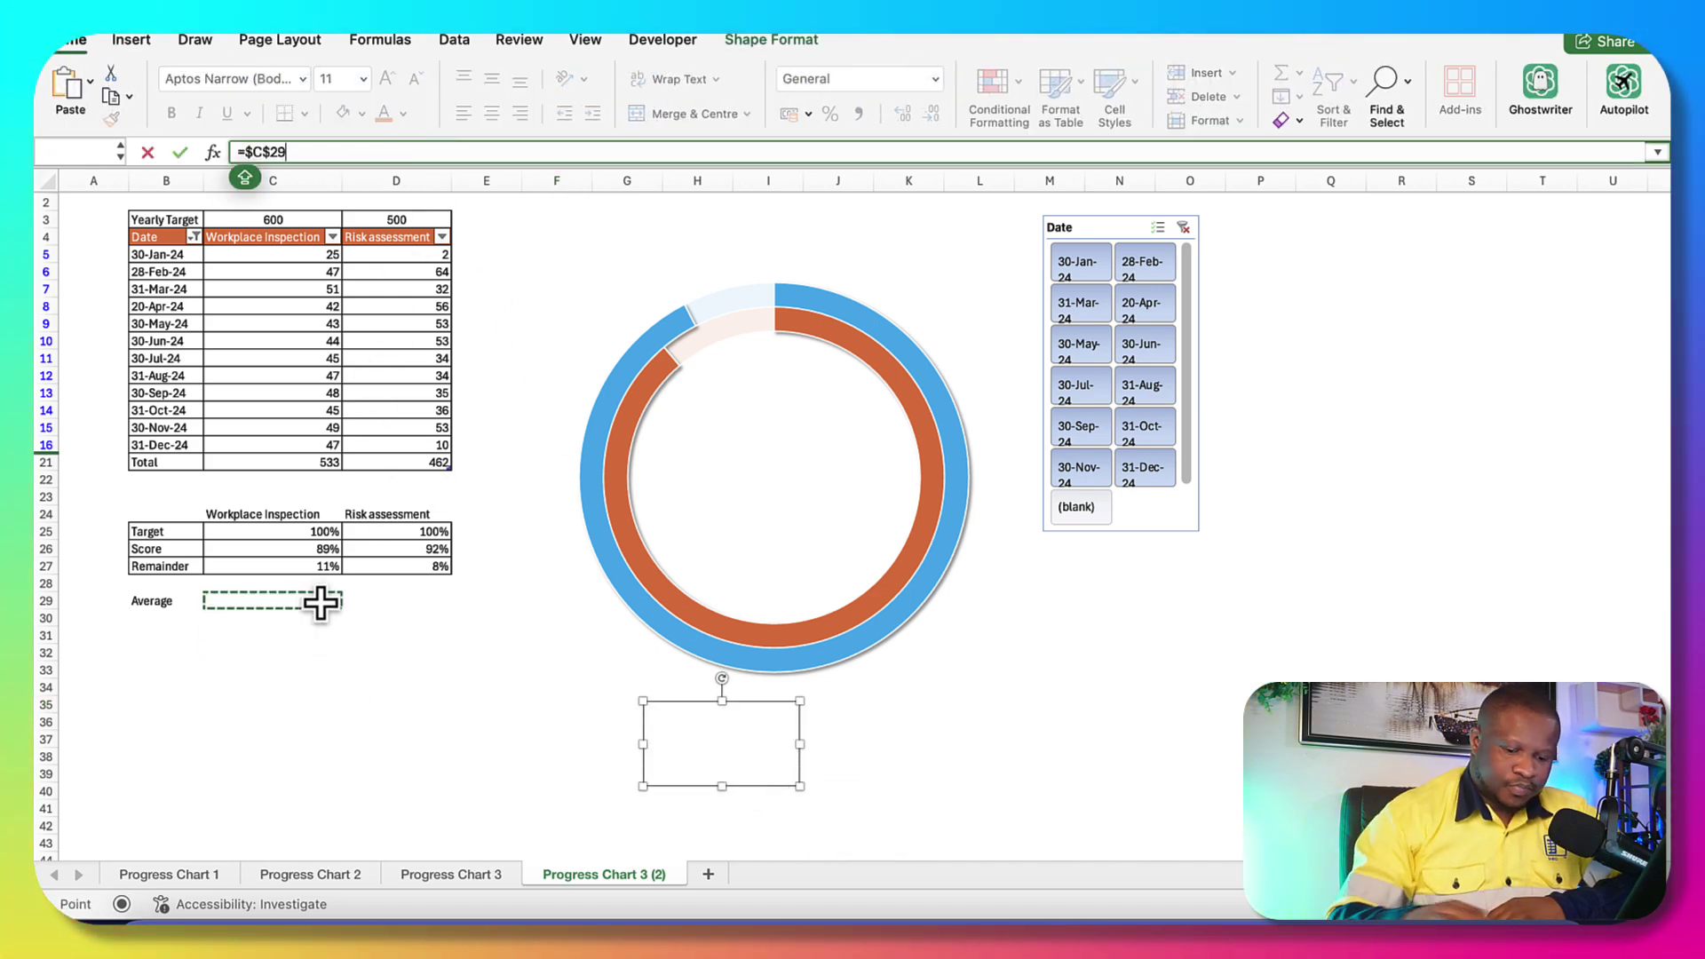
key(Return)
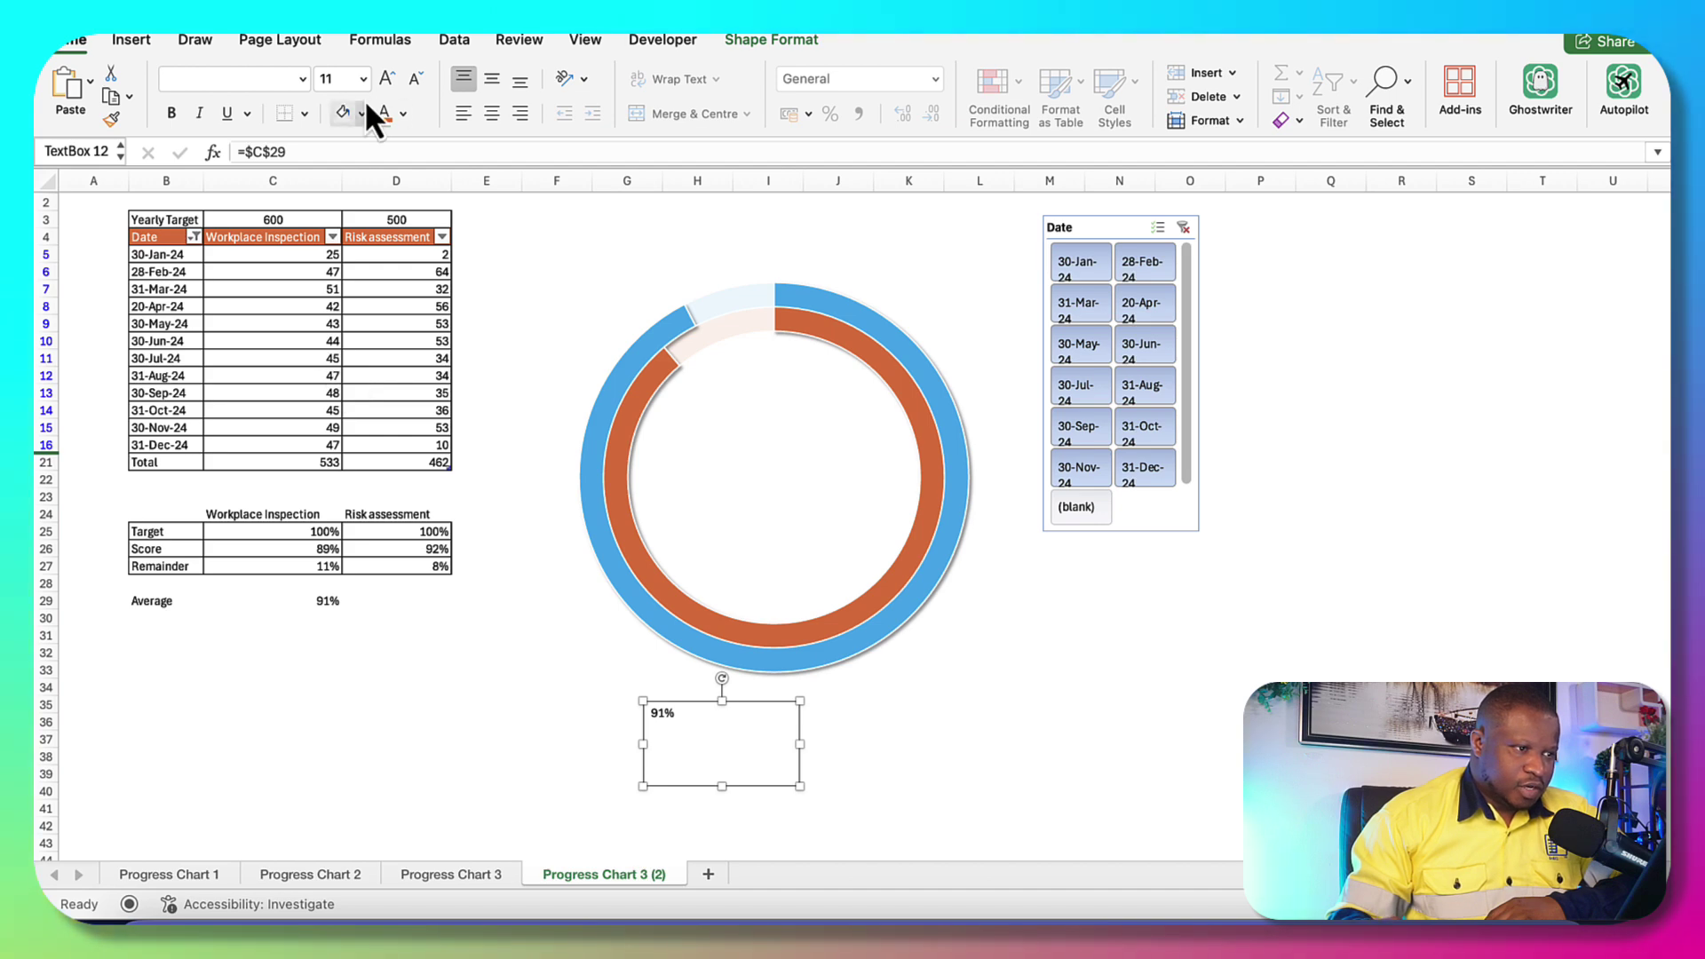
Centre the text box's percentage horizontally and vertically, and set it to Segoe UI Symbol at size 40
click(363, 79)
key(Escape)
click(491, 79)
click(495, 114)
click(362, 79)
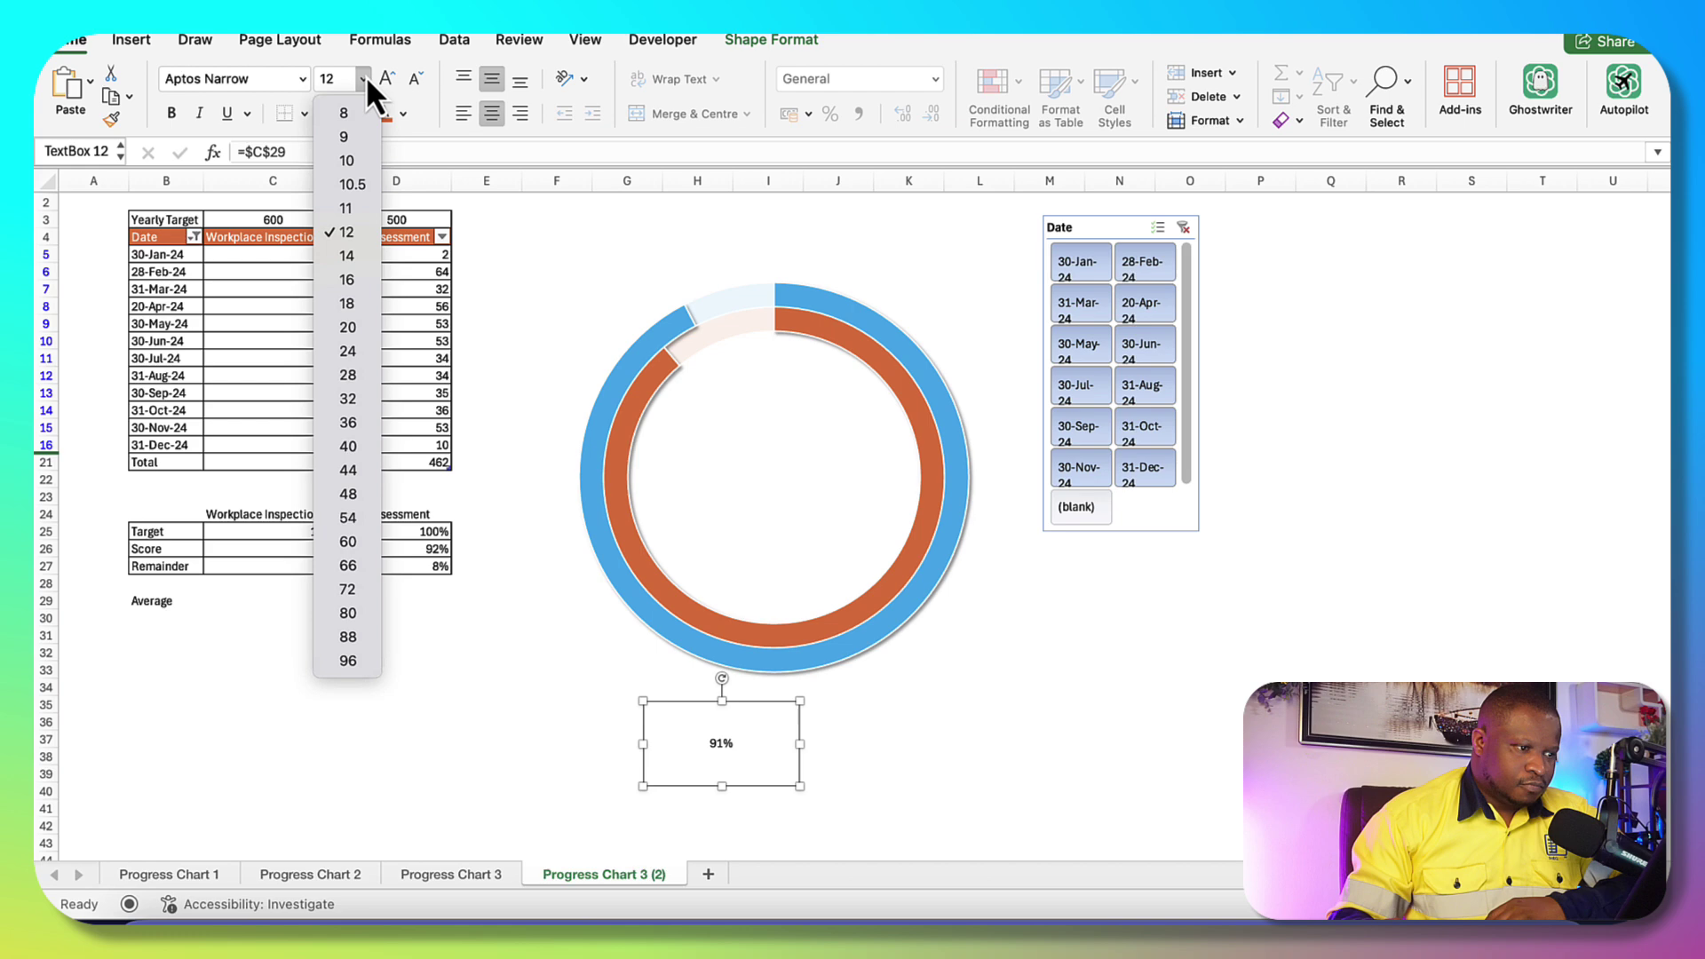
click(350, 454)
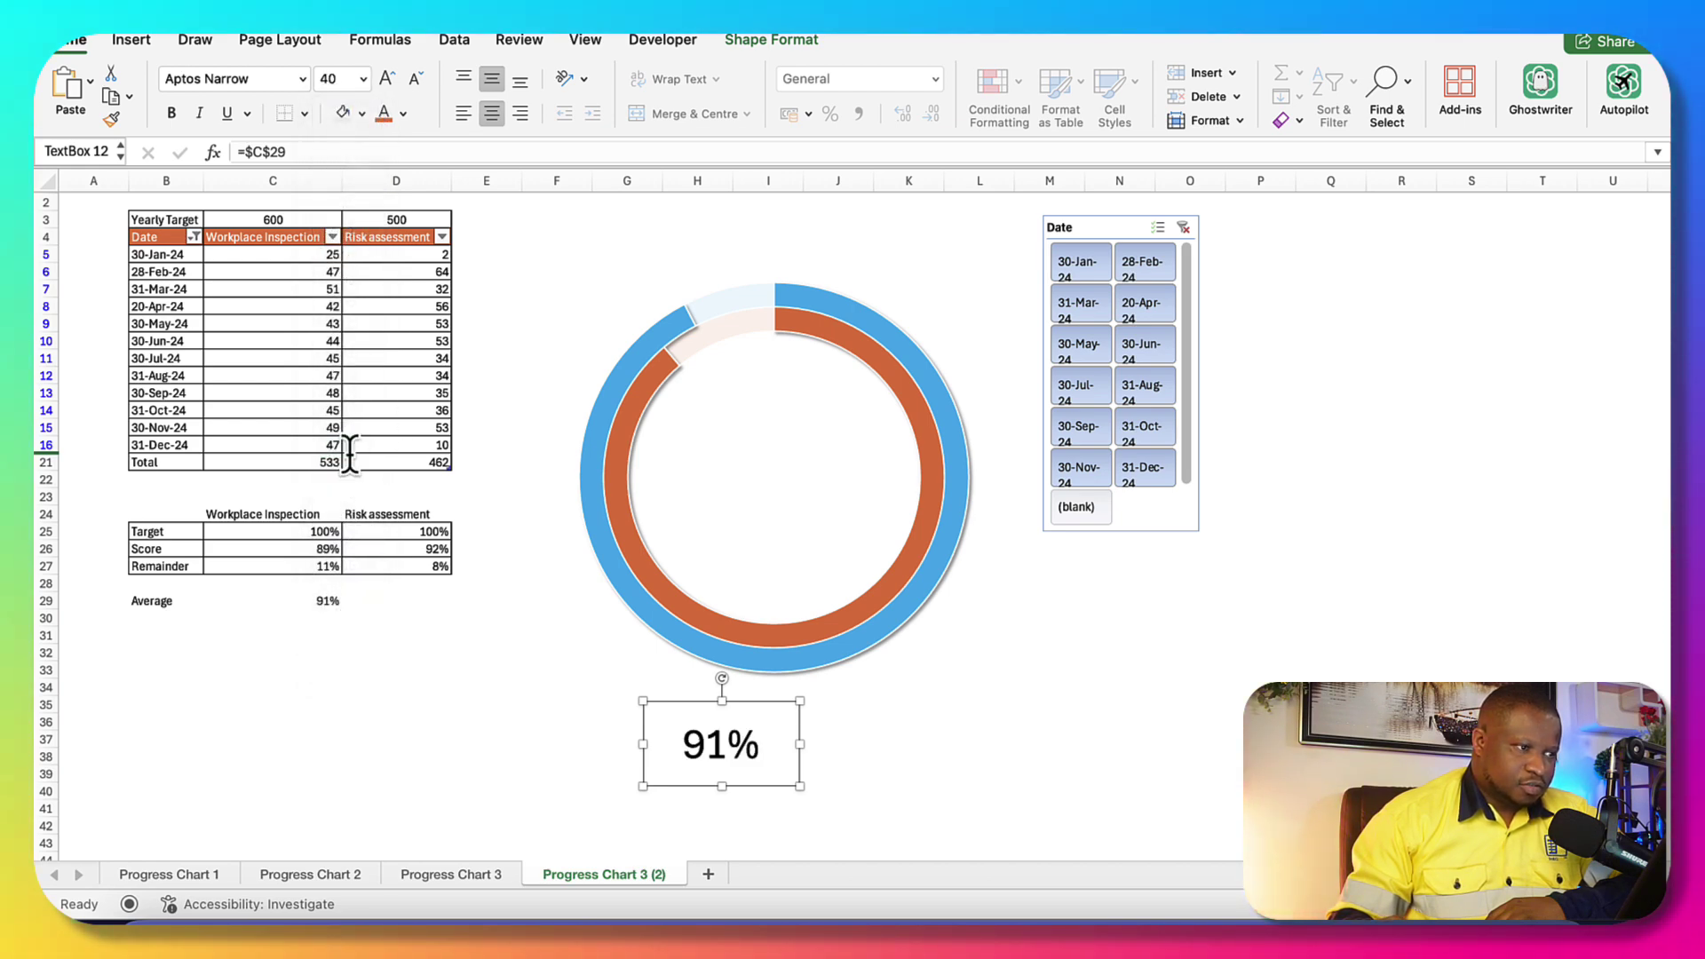
click(304, 81)
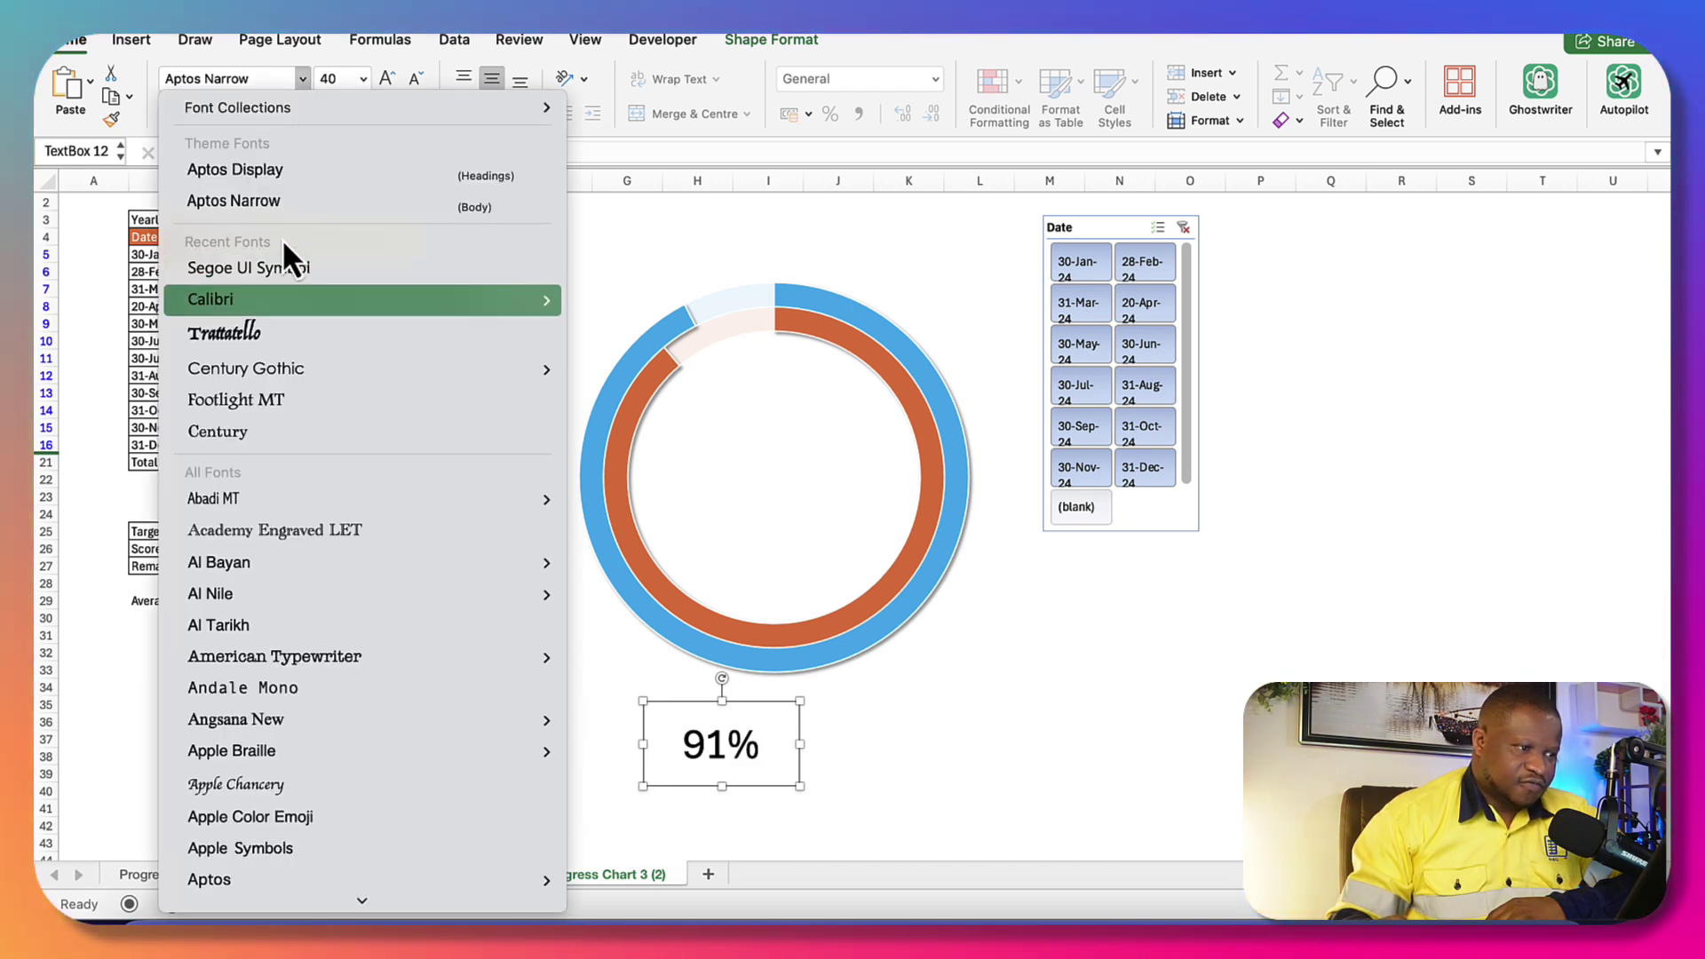
click(277, 272)
Move the percentage text box into the centre of the doughnut and colour its text the darkest grey shade of theme white
drag(761, 786, 805, 508)
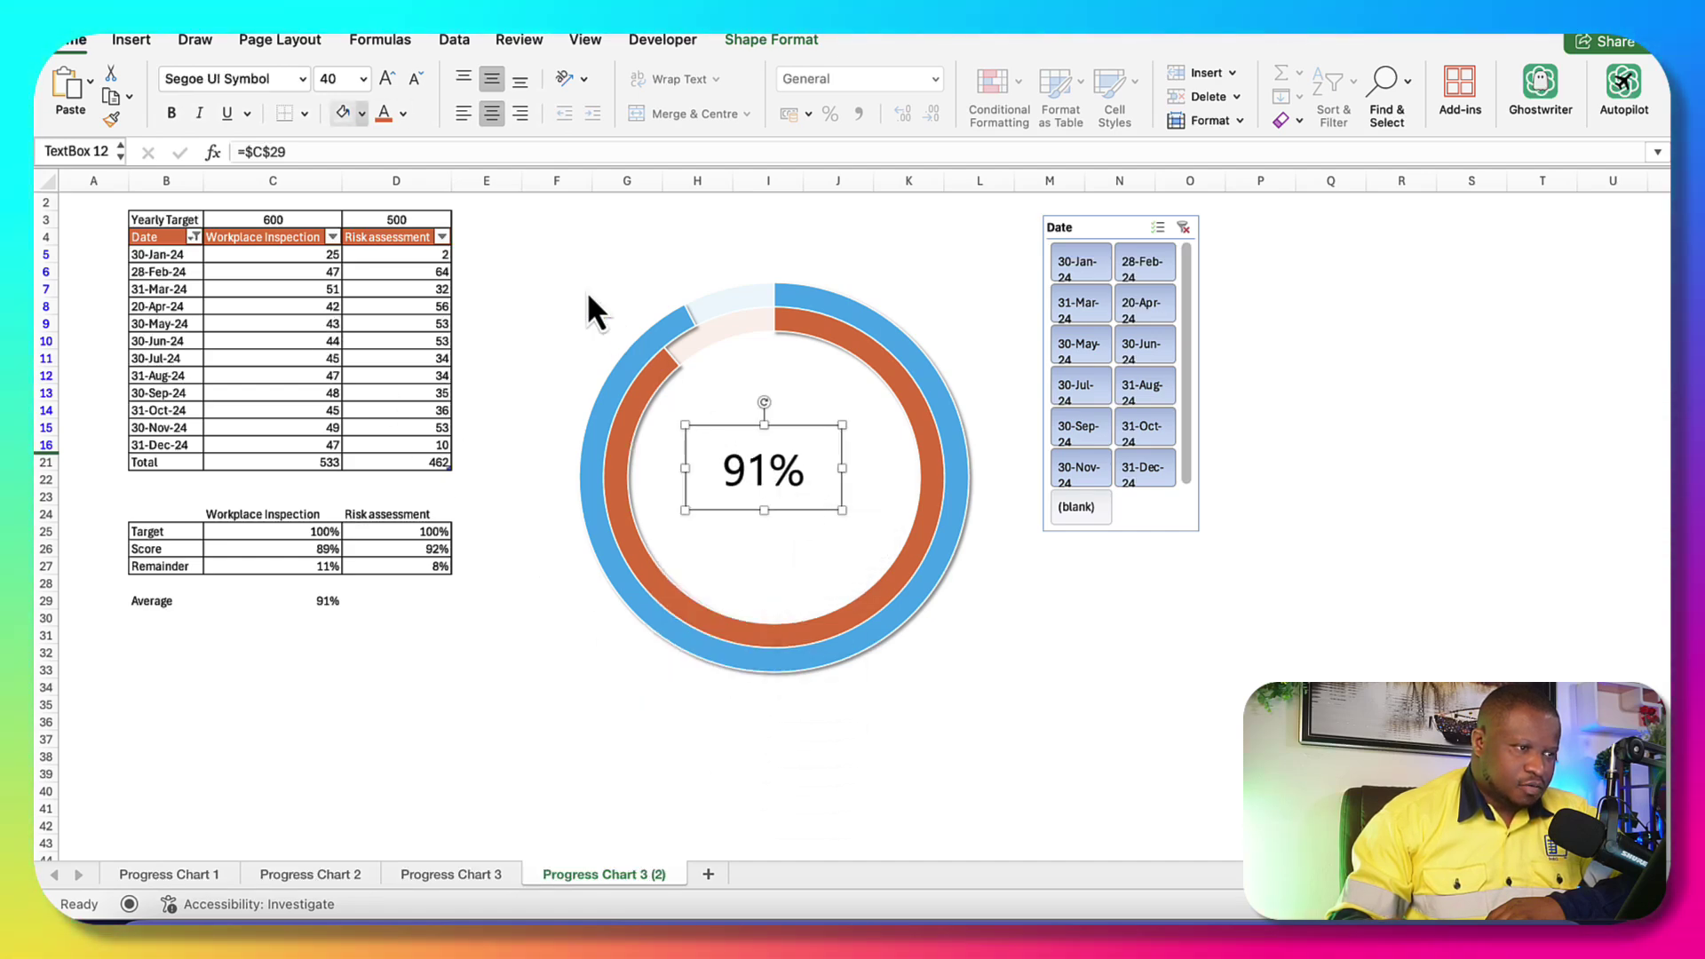
click(404, 113)
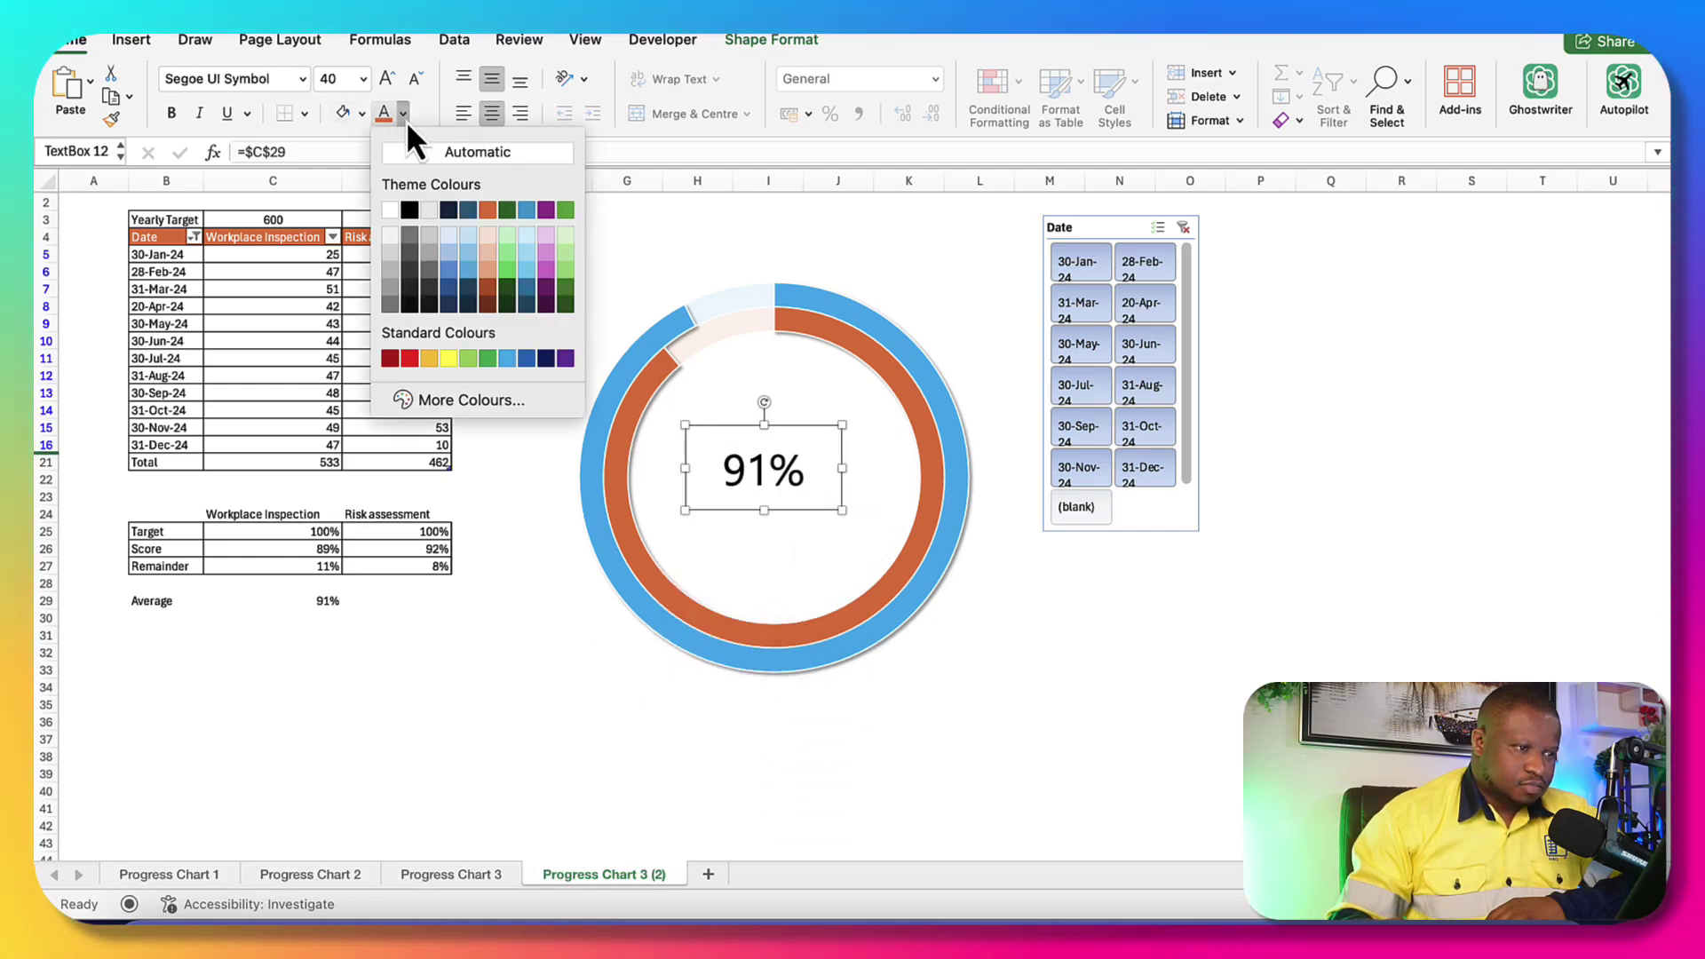
click(391, 290)
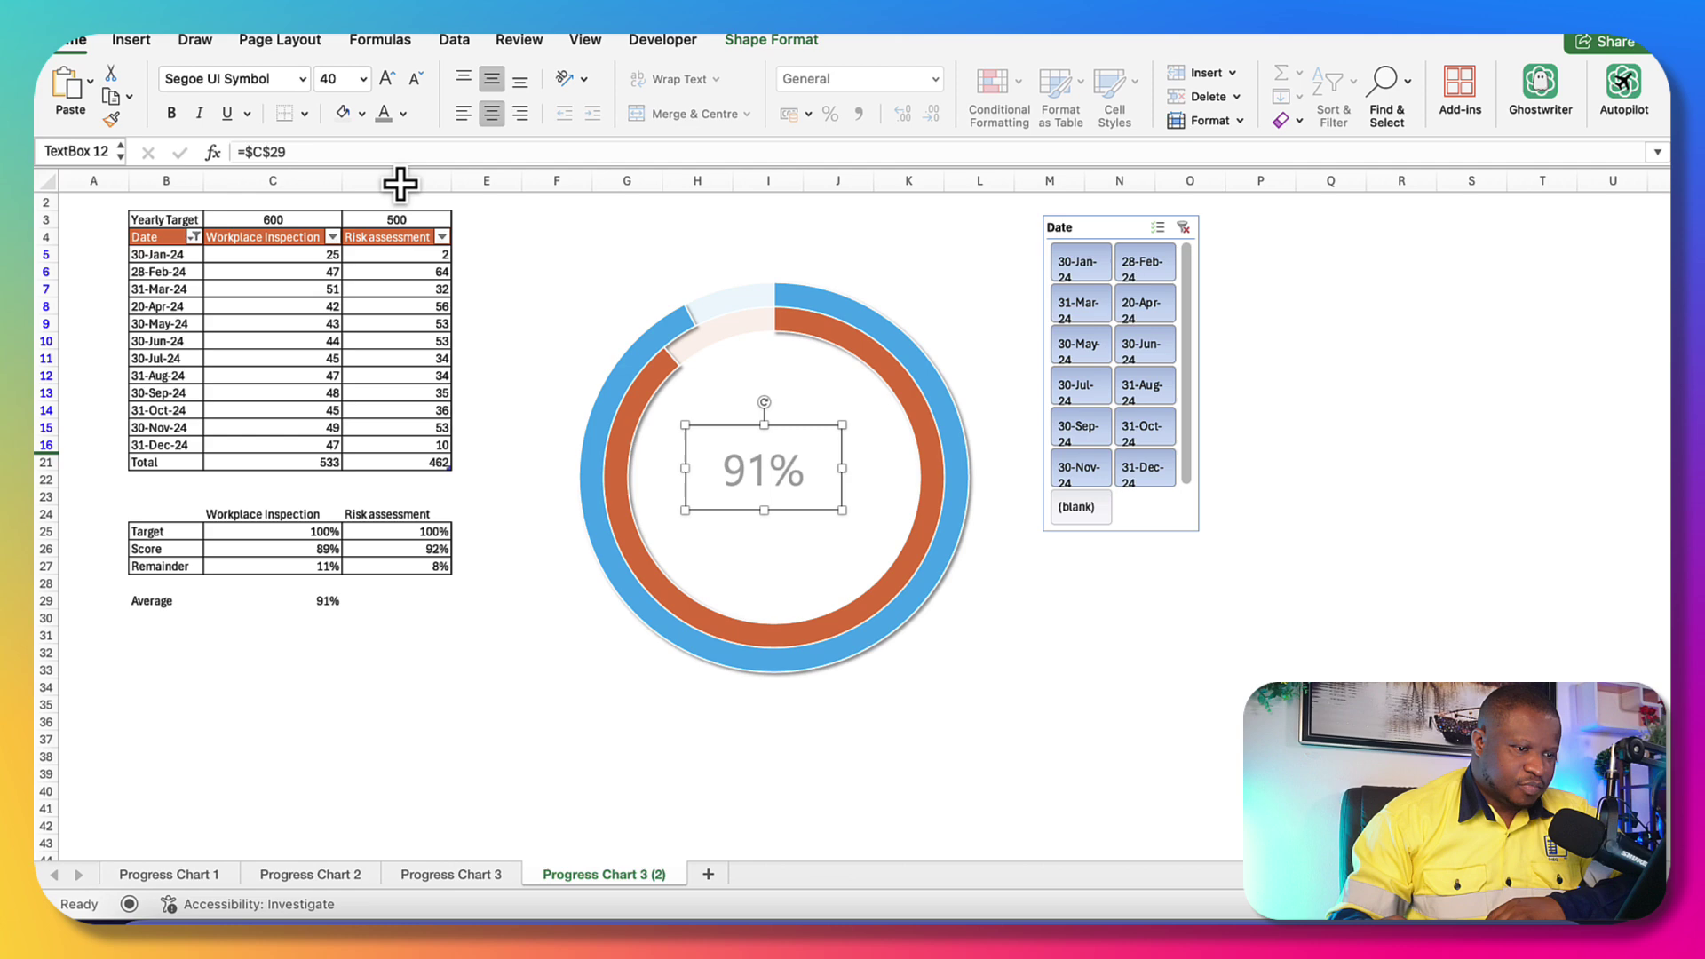
click(404, 113)
click(392, 306)
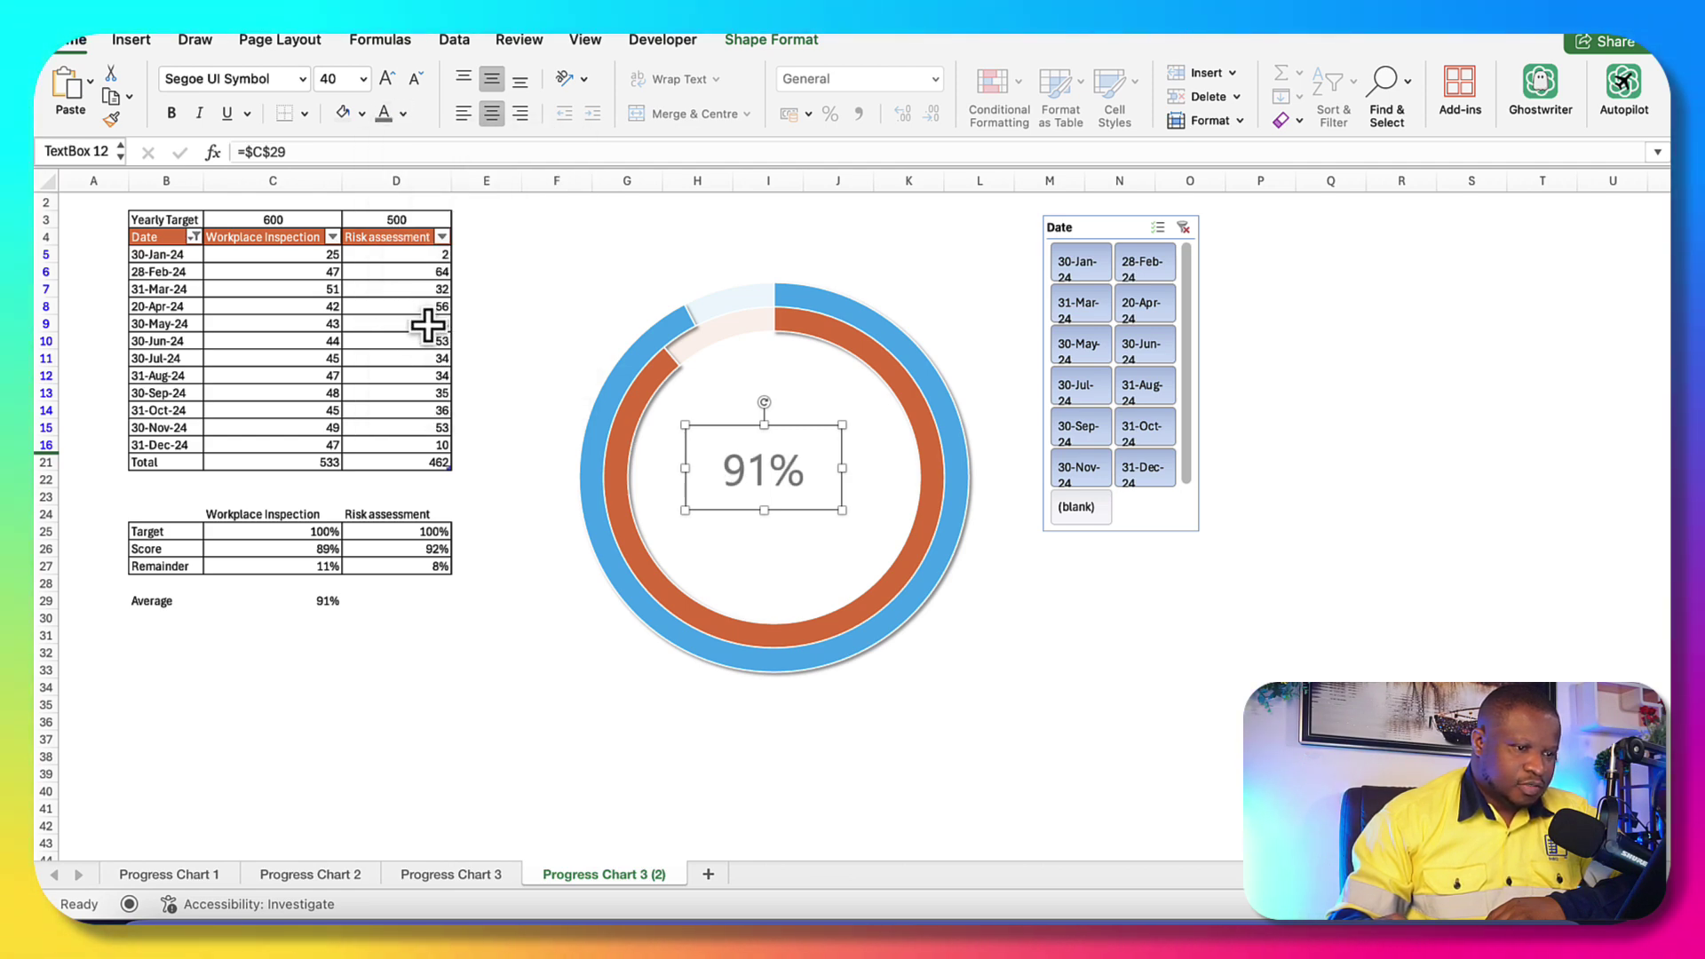
Enlarge the percentage text box within the doughnut, nudge it up to the centre and set its font size to 72
drag(842, 510, 876, 555)
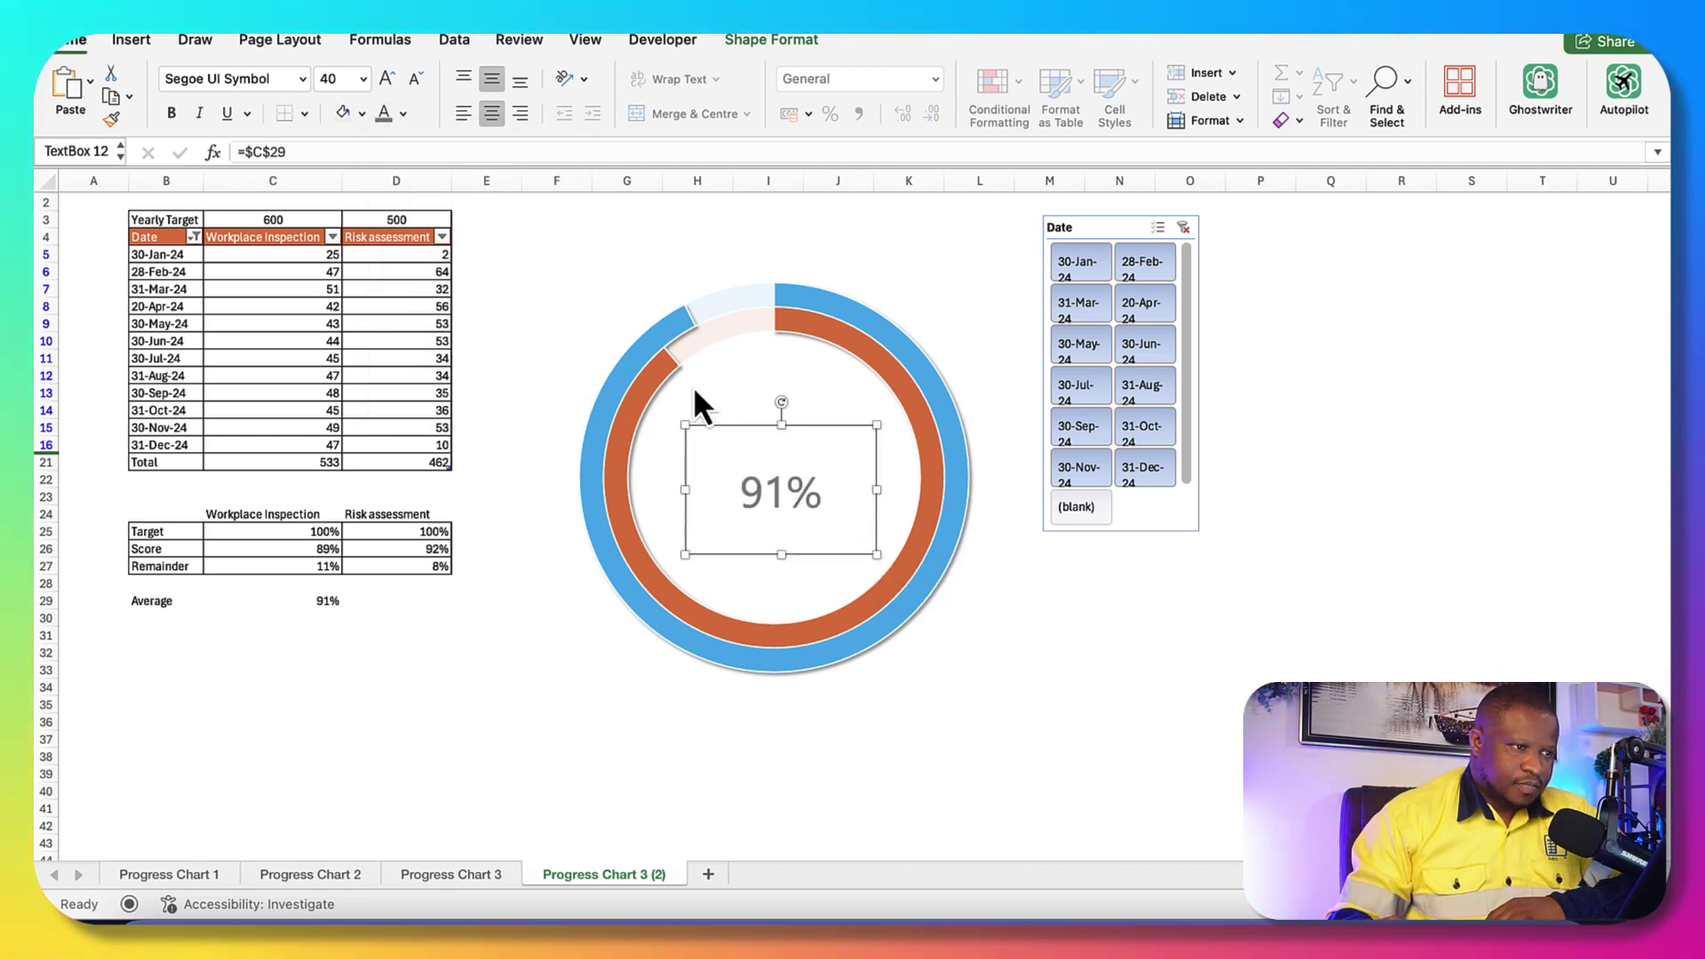
click(363, 79)
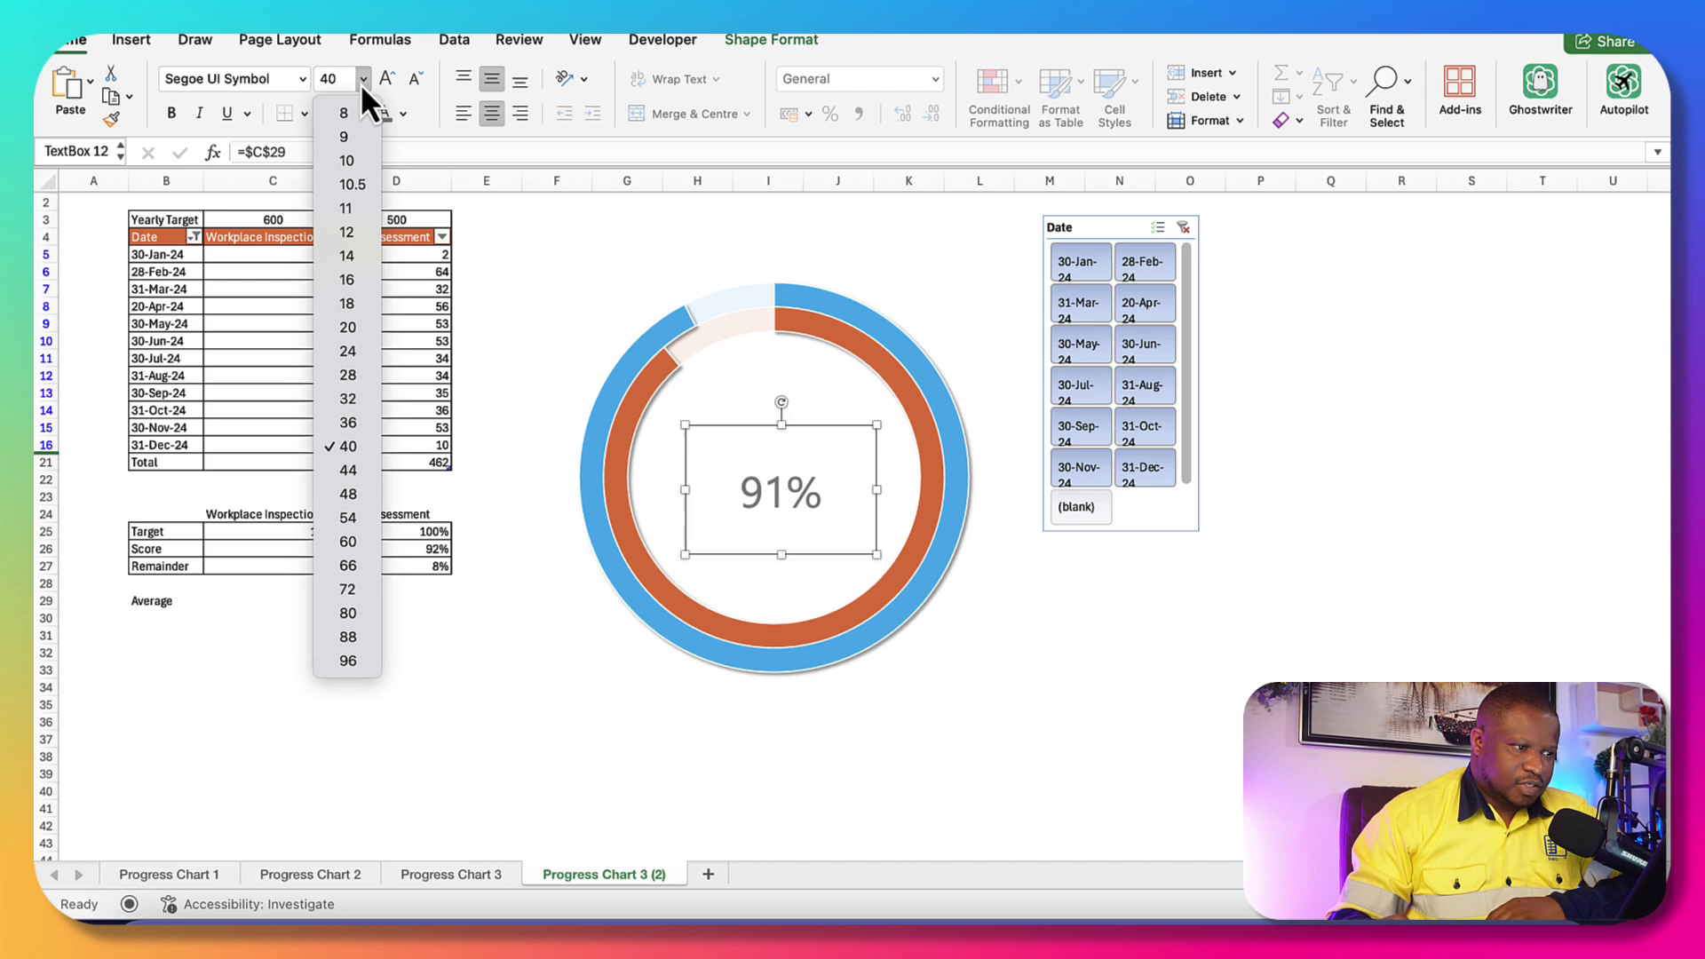
click(344, 543)
drag(754, 426, 754, 406)
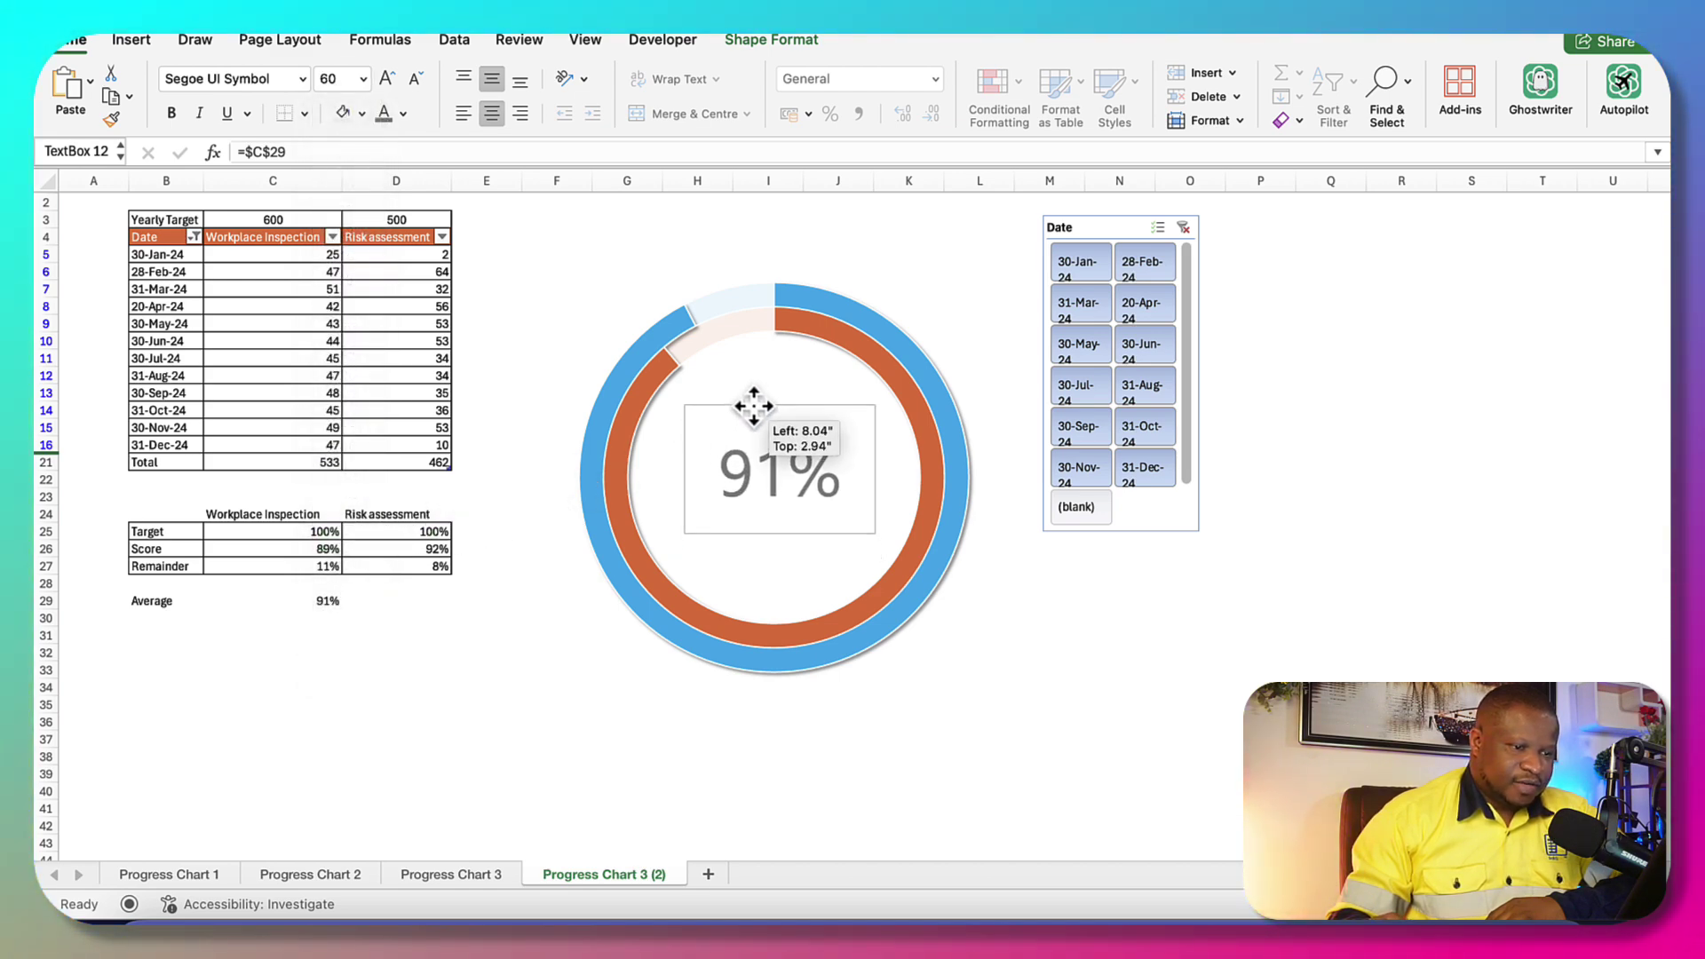
click(363, 79)
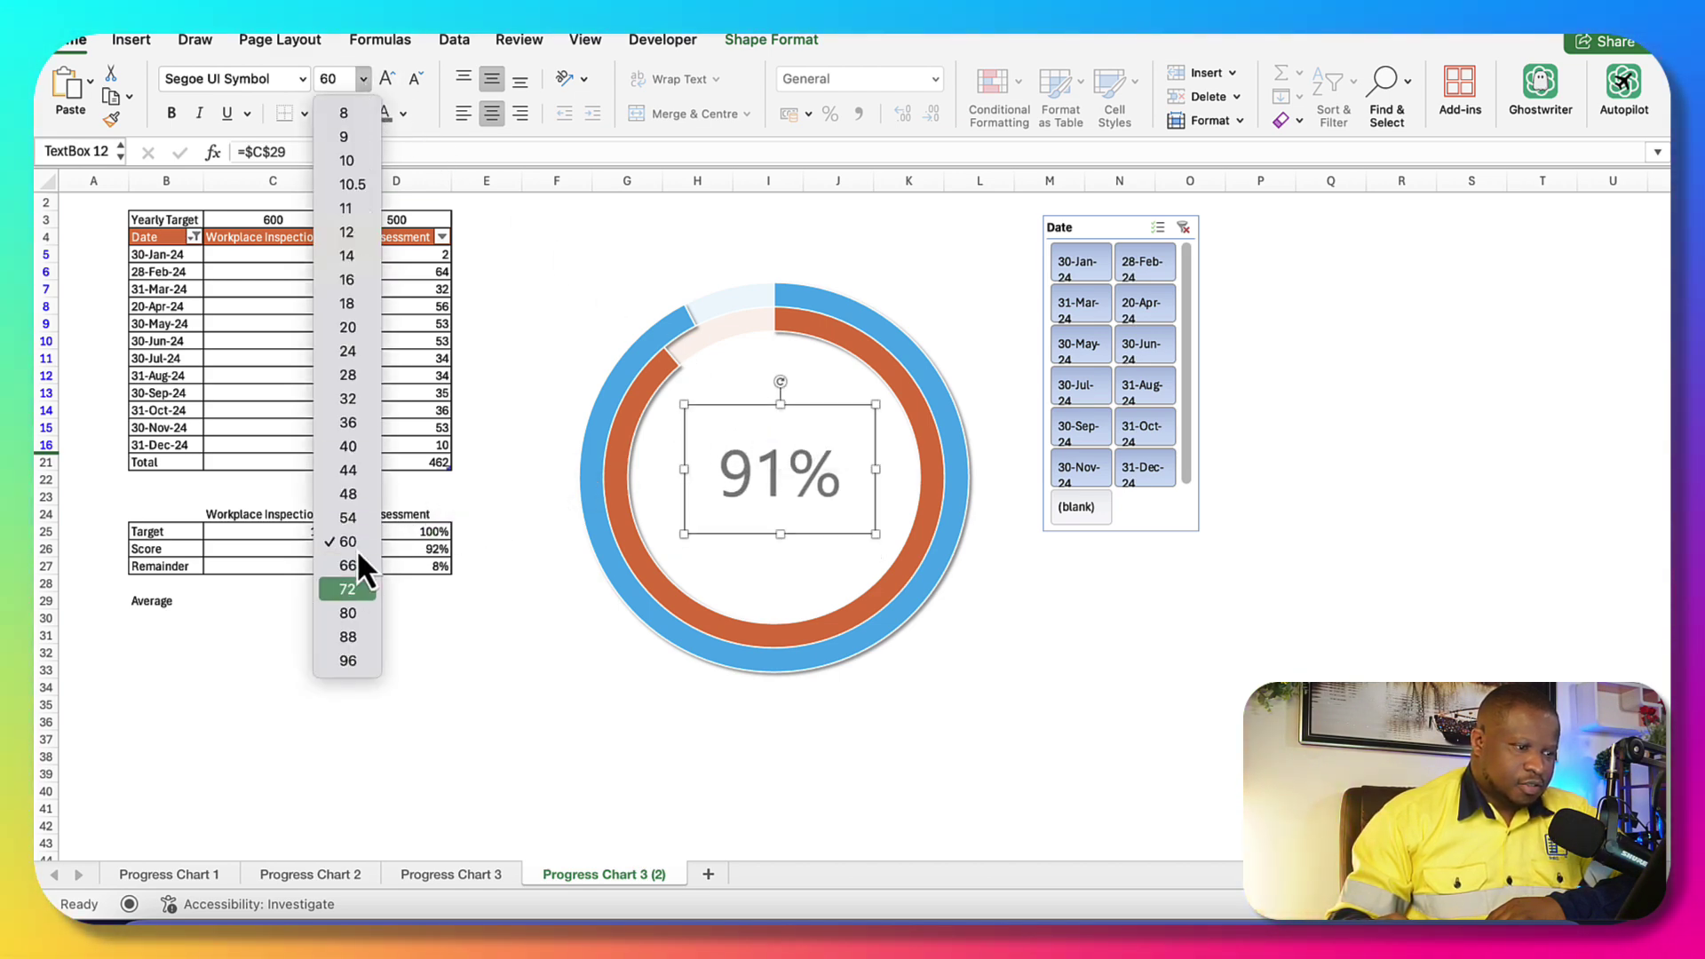
click(355, 587)
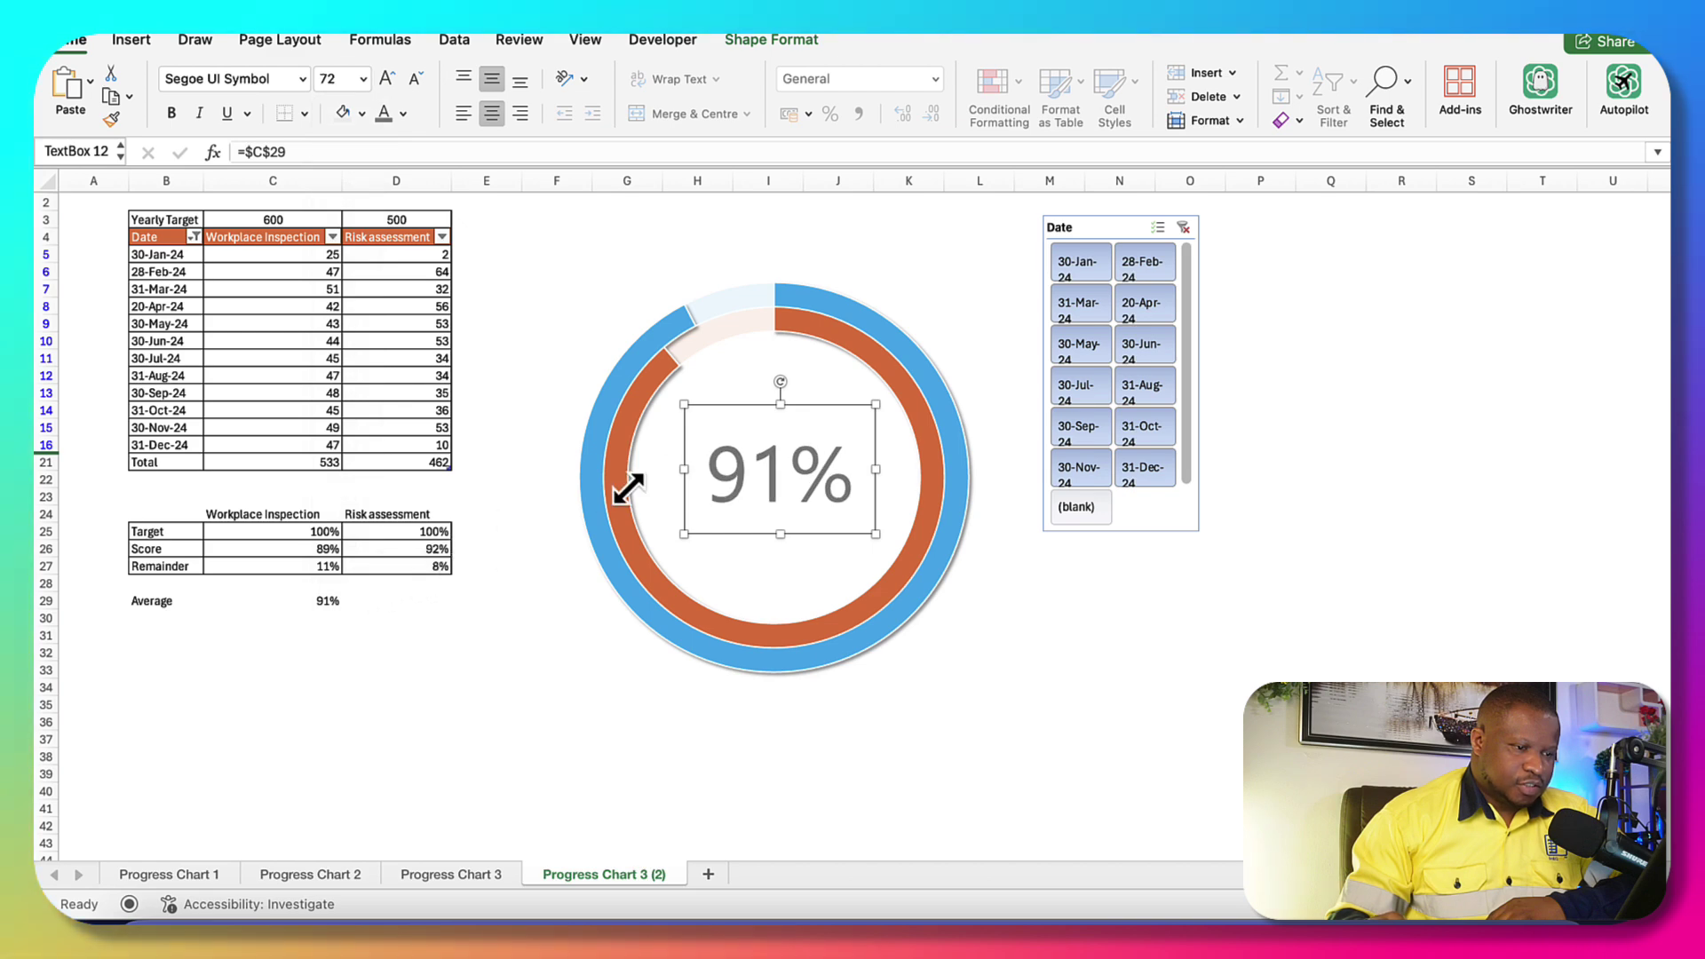
Widen the percentage text box on both sides to about 2.92" and remove its outline
mouse_move(686, 468)
mouse_down()
mouse_move(597, 468)
mouse_move(660, 468)
mouse_up()
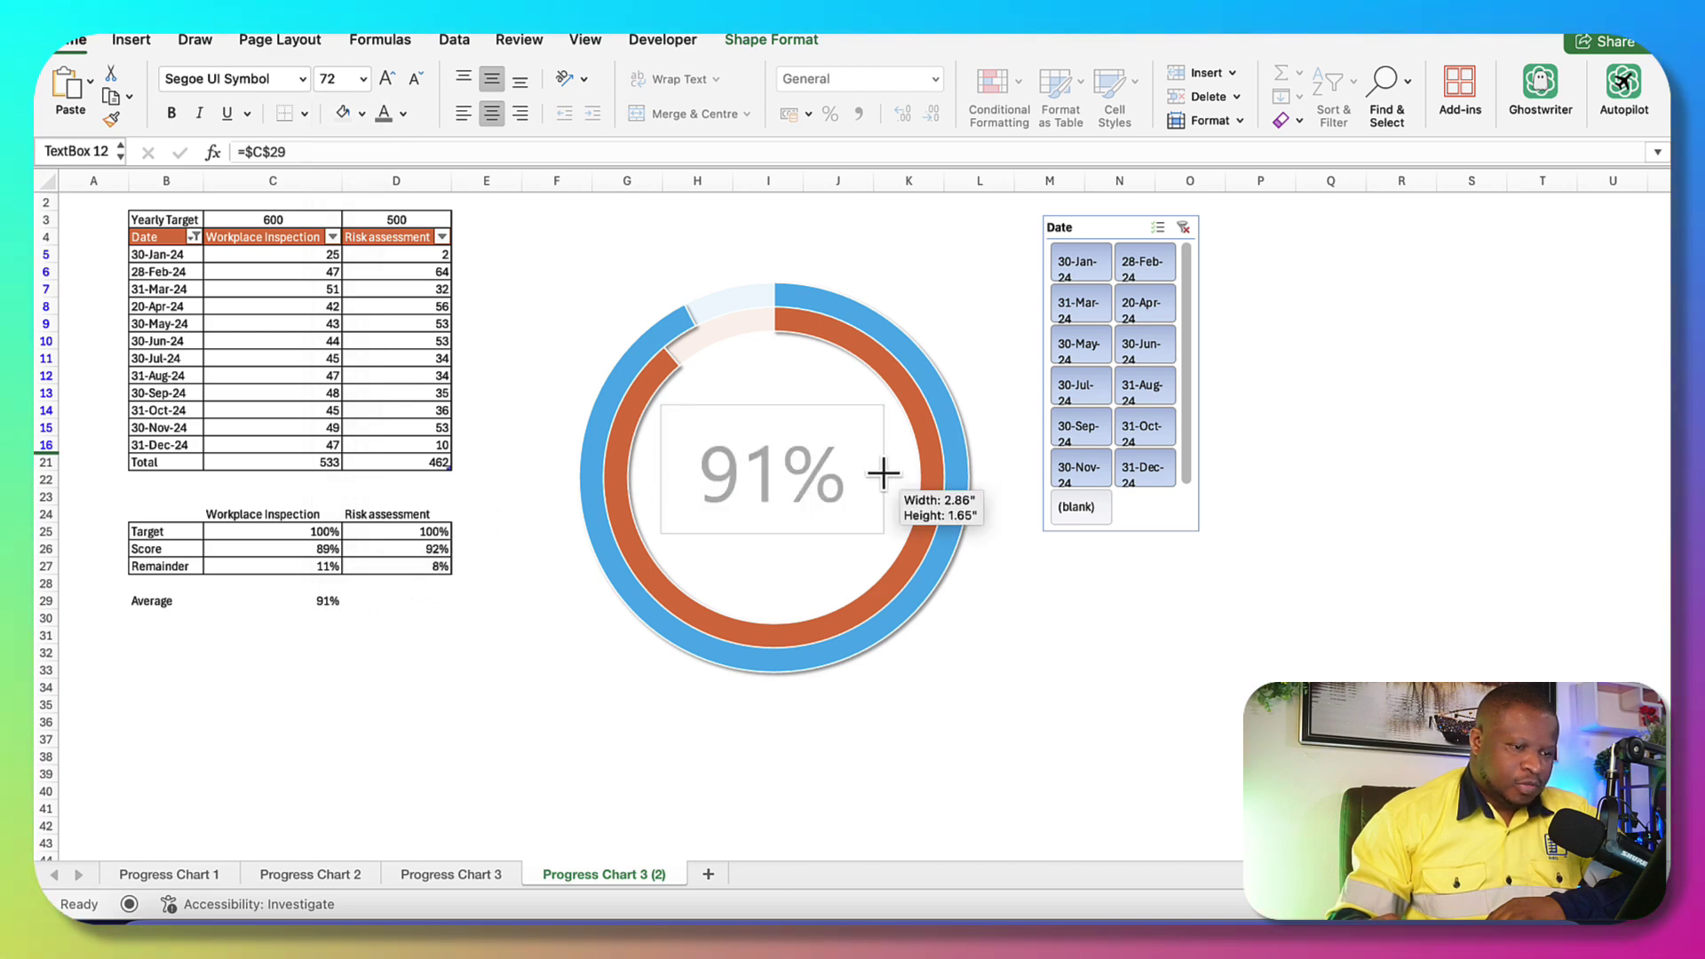
drag(879, 469, 886, 471)
click(778, 37)
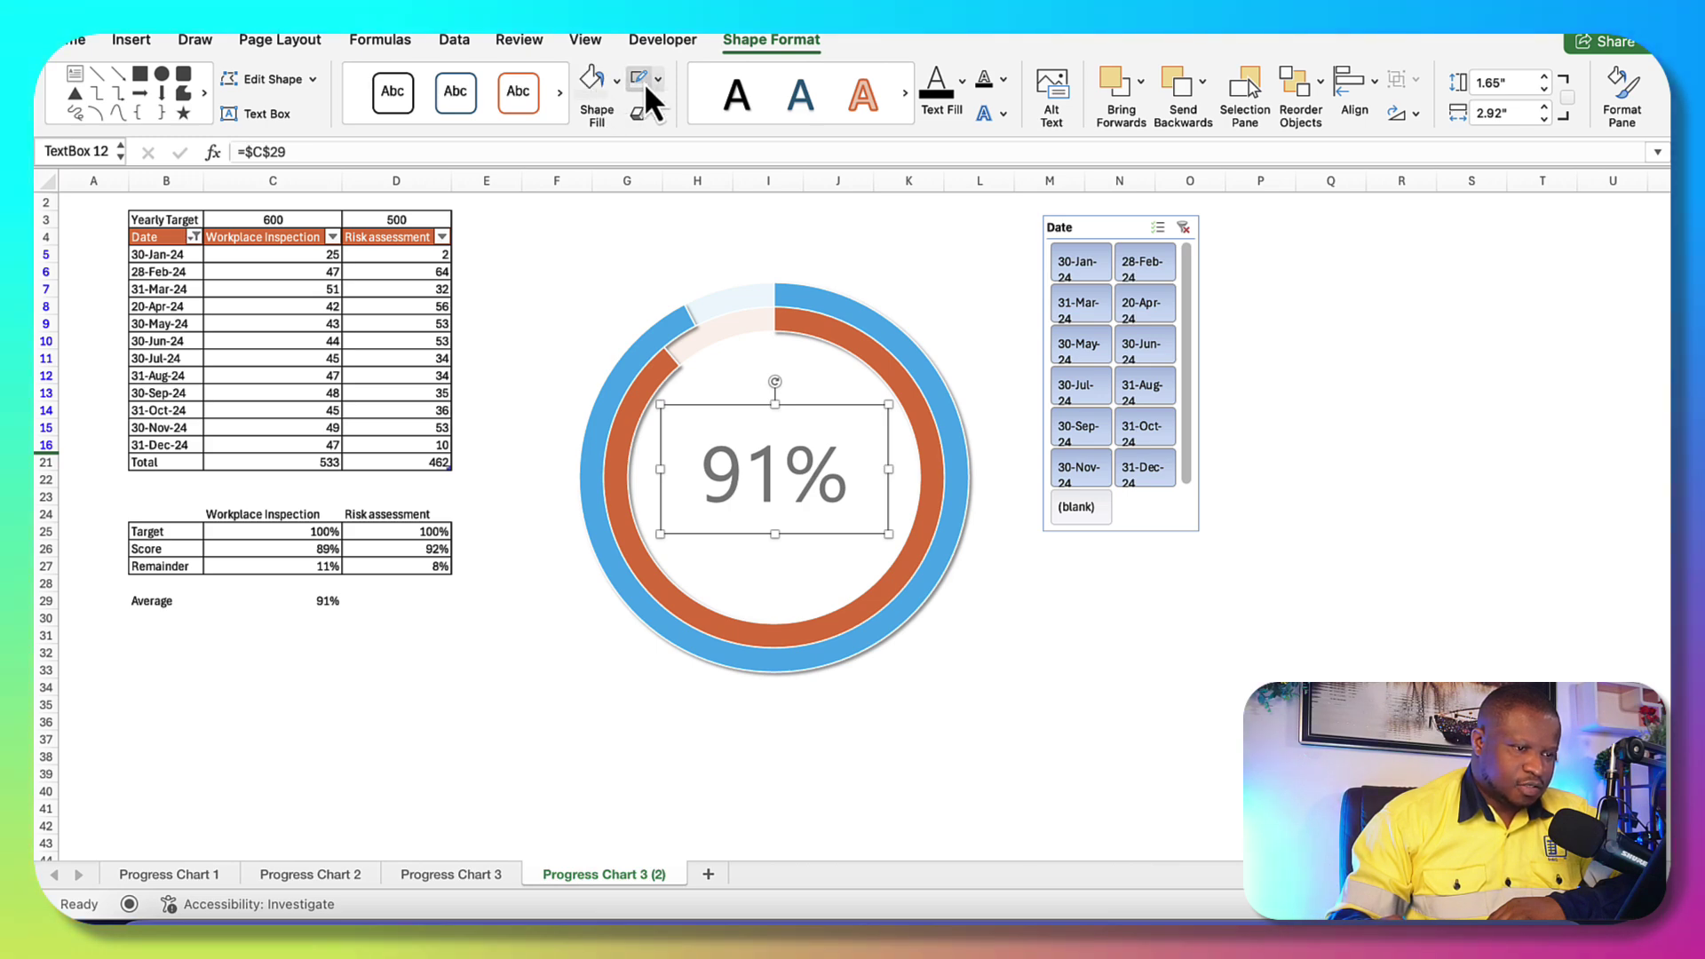
click(1051, 790)
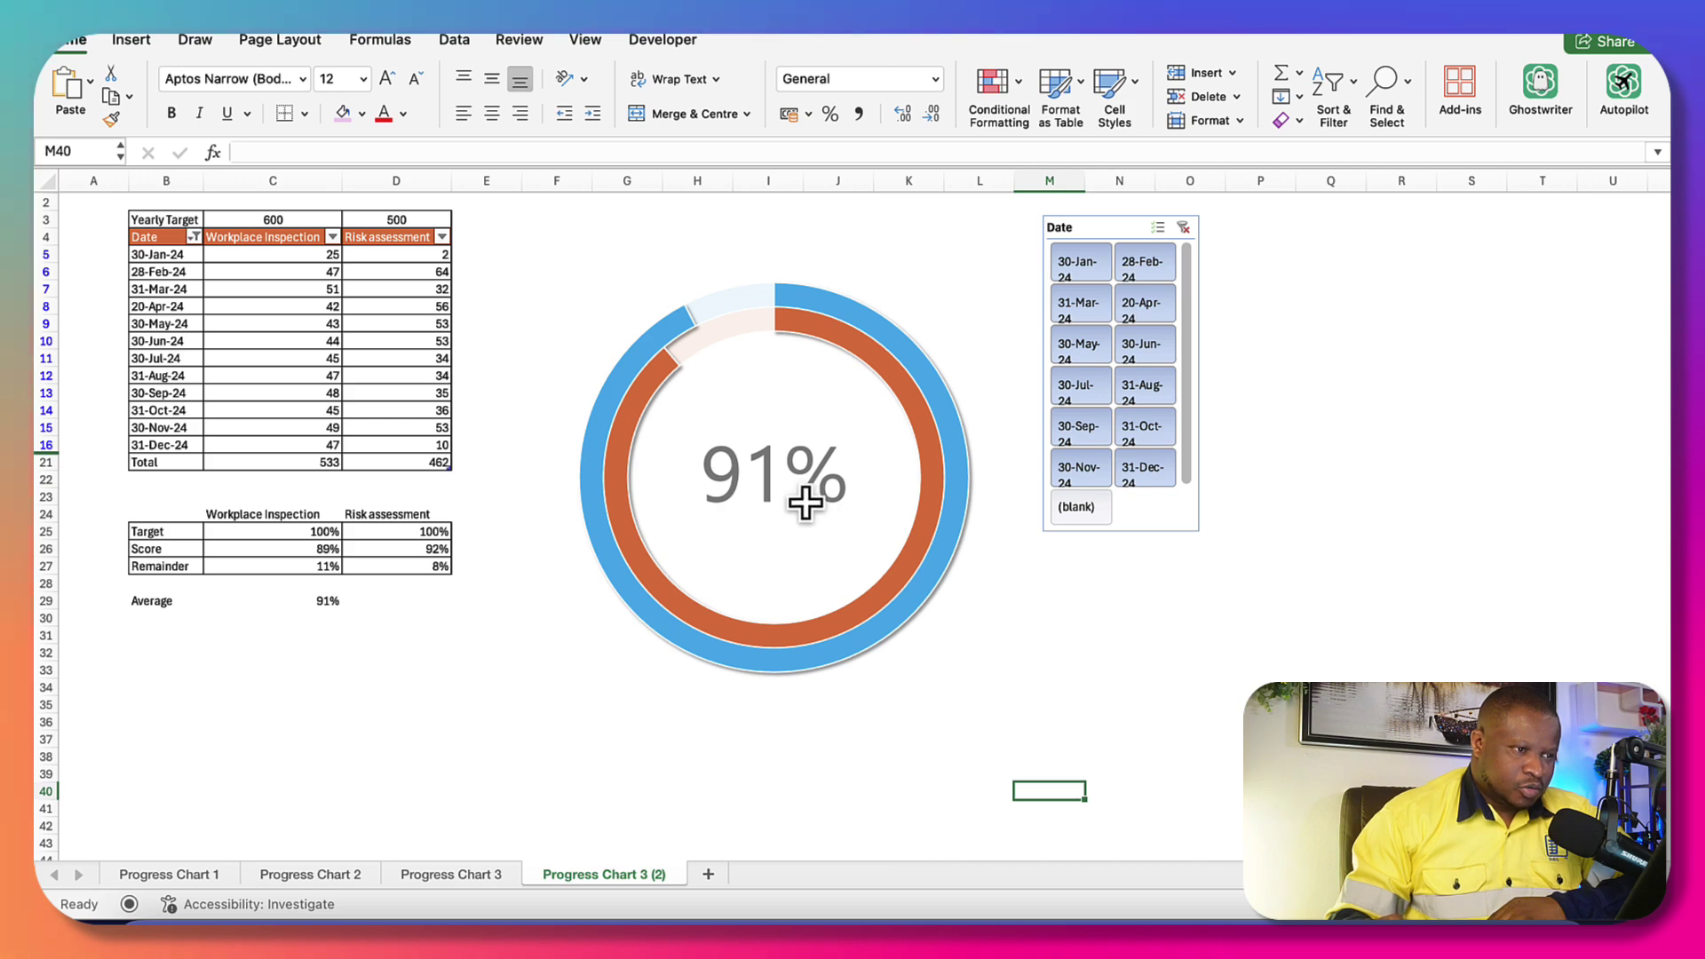
Create two stacked text boxes about 3.81" by 0.4" below the doughnut and link the upper one to =$C$24
click(142, 40)
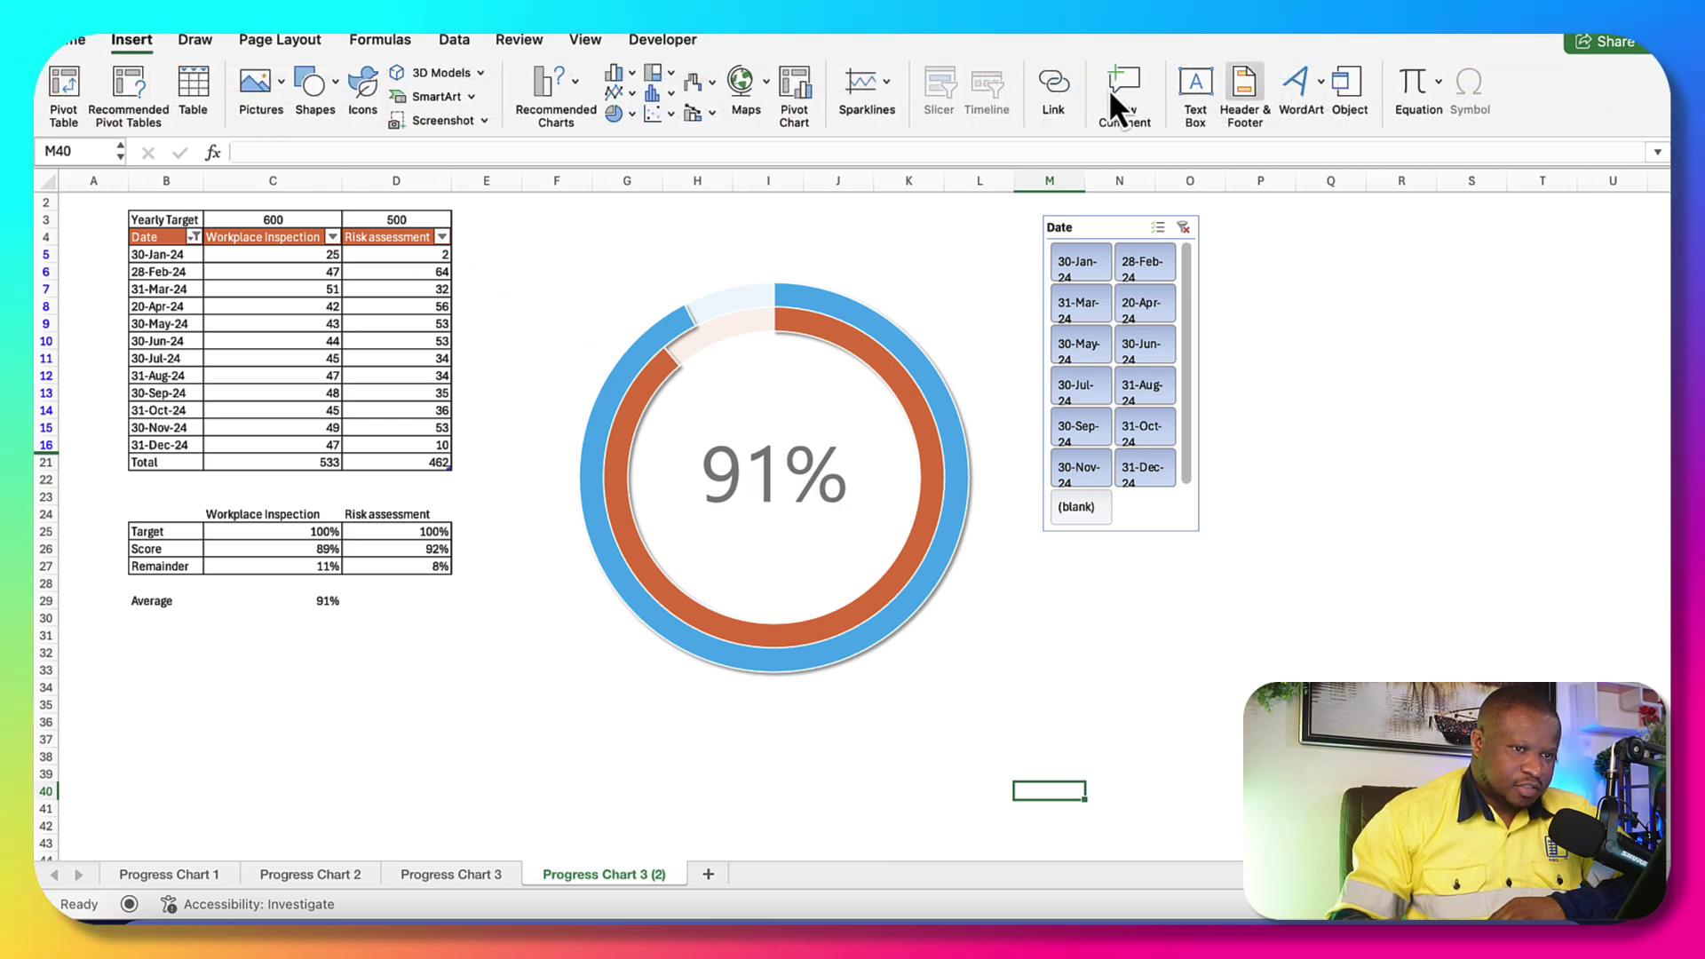
click(1201, 92)
drag(658, 222, 956, 255)
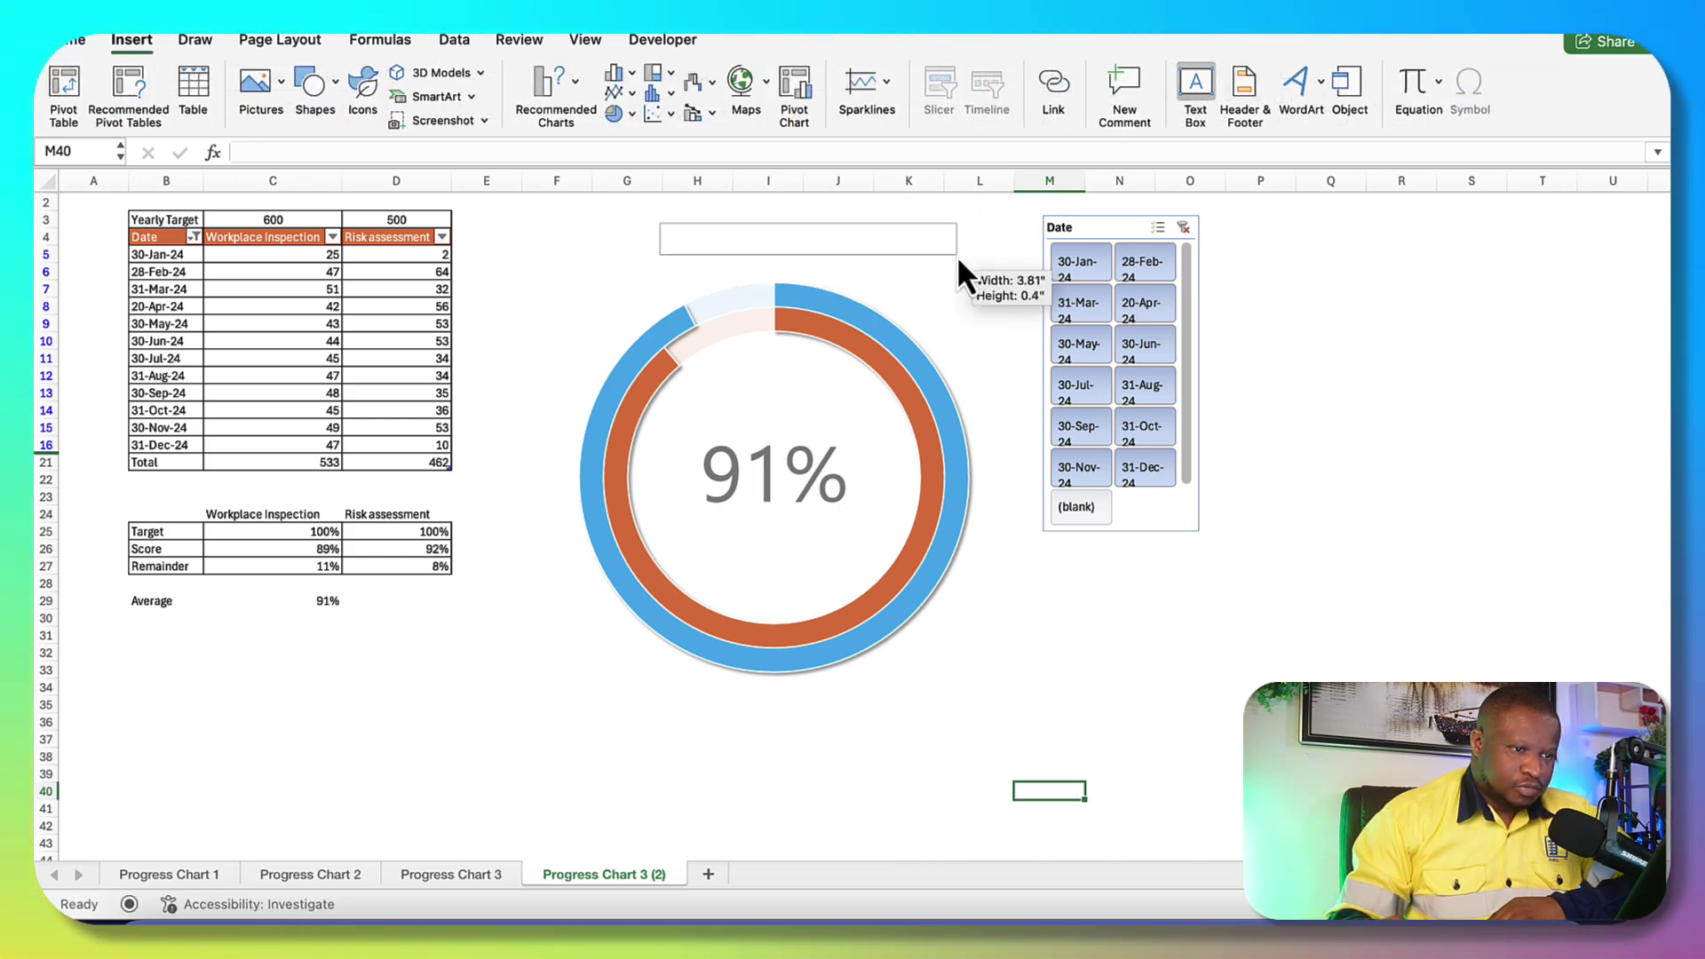
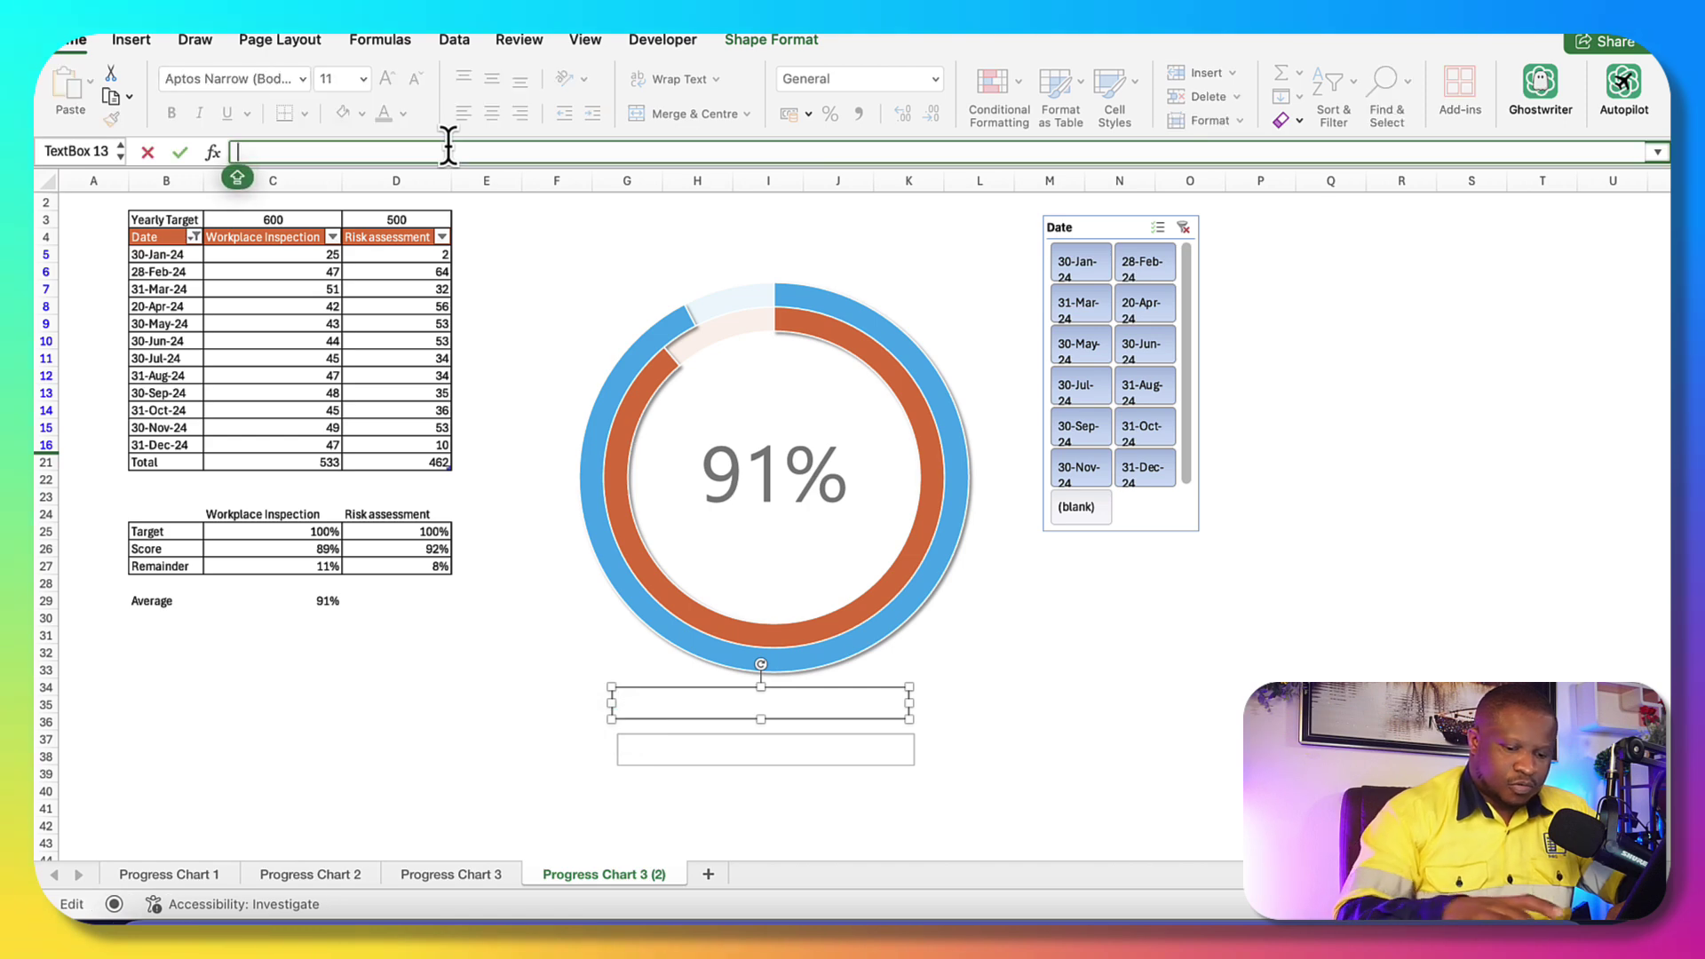
text(=)
click(278, 515)
key(Return)
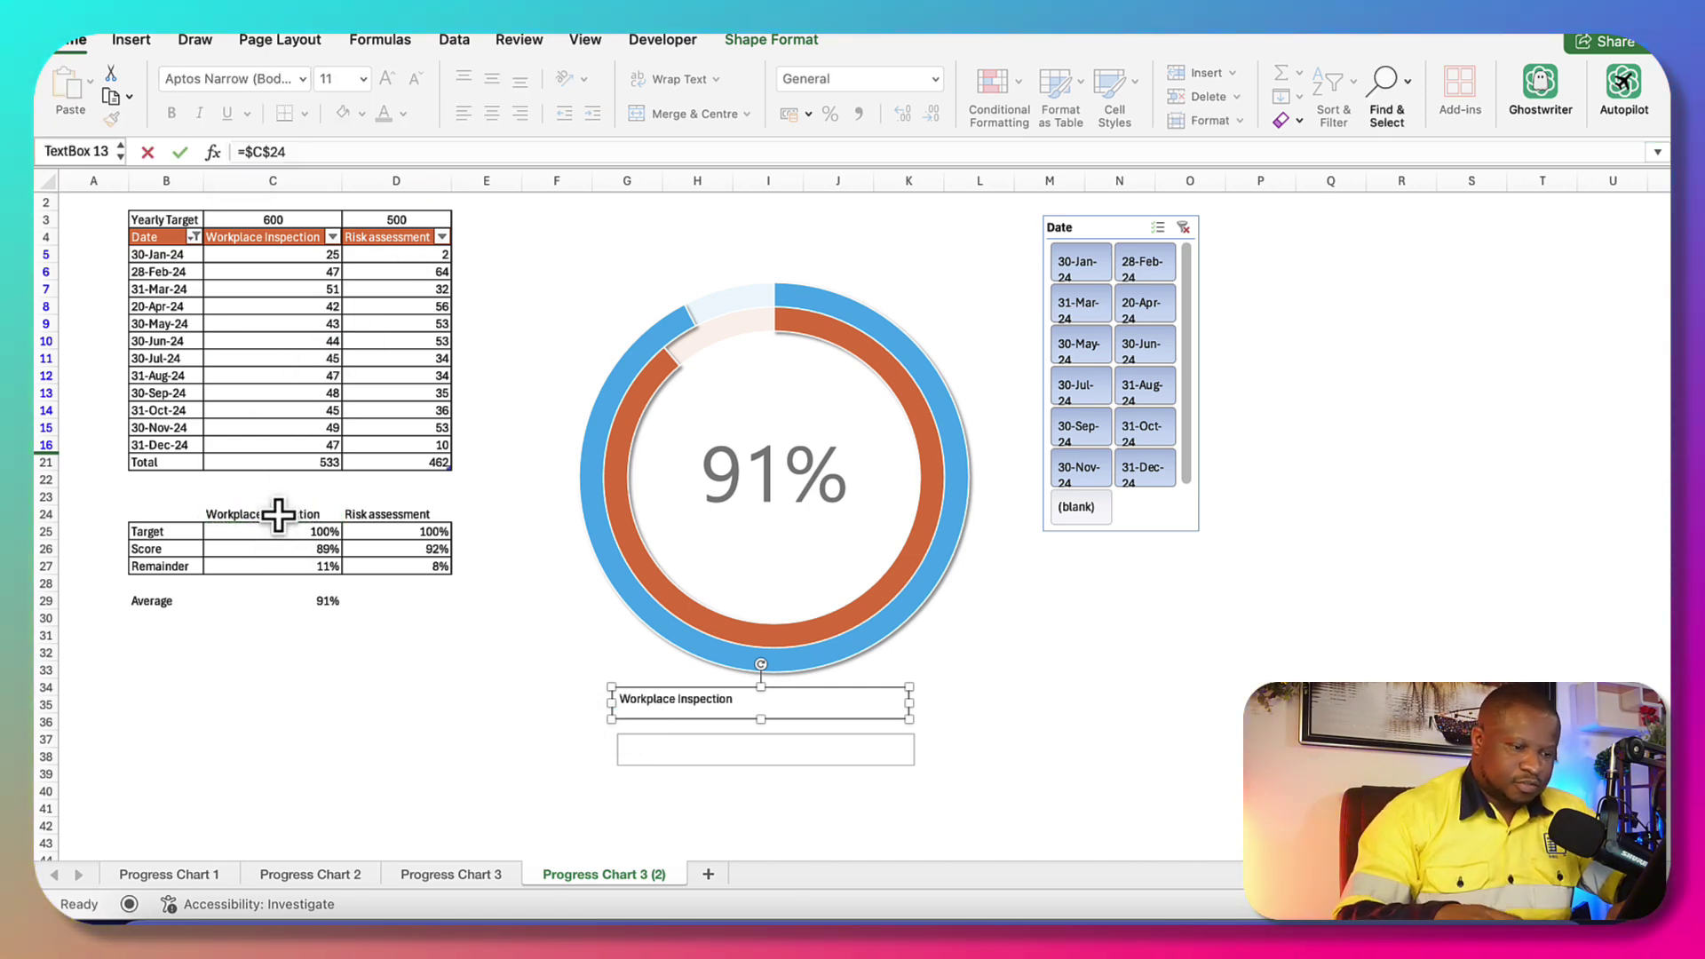
Link the lower text box beneath the doughnut to the Risk assessment heading with =$D$24
click(775, 753)
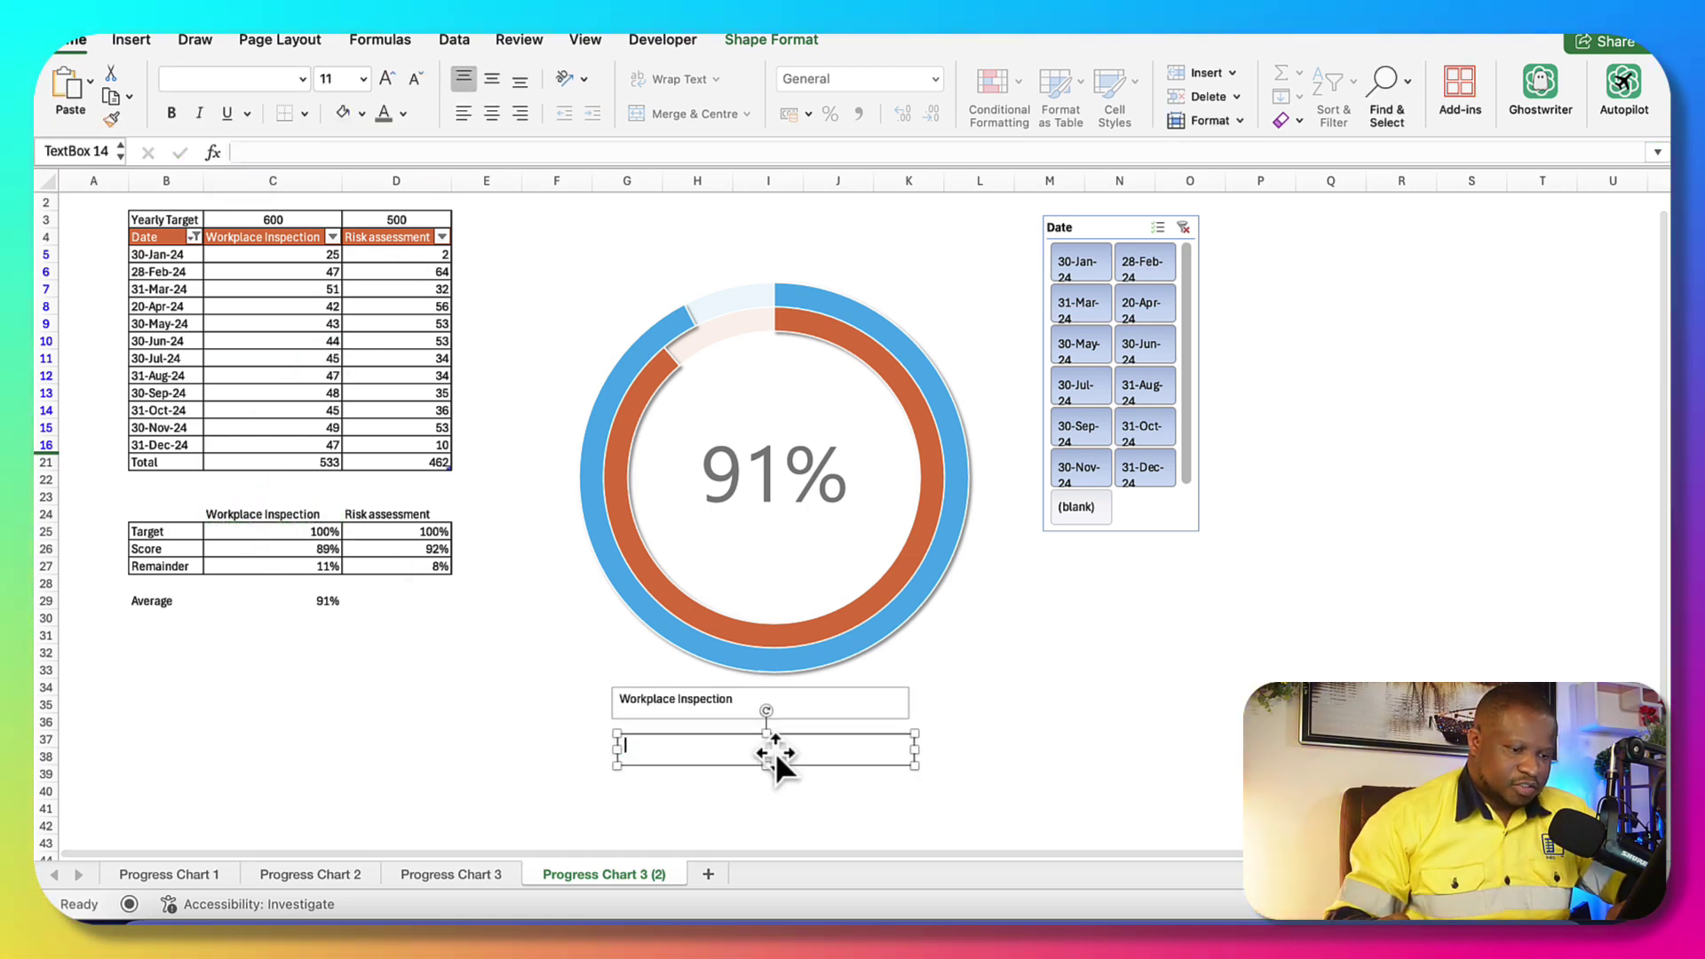
click(315, 152)
text(=)
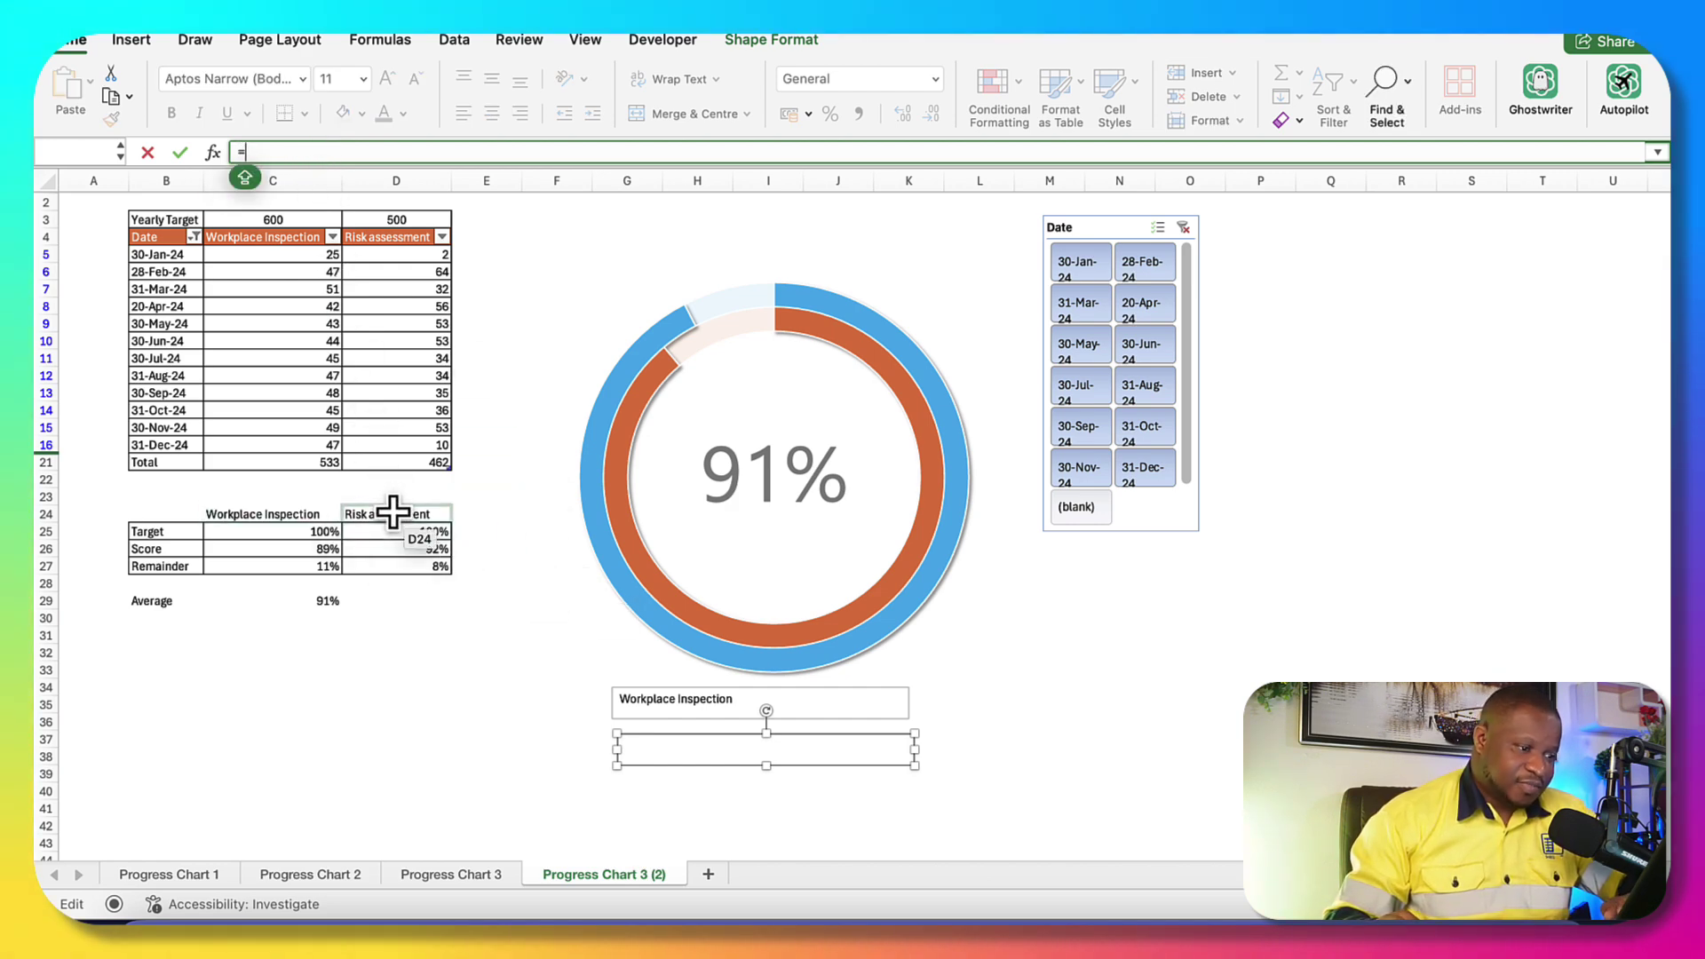
key(Return)
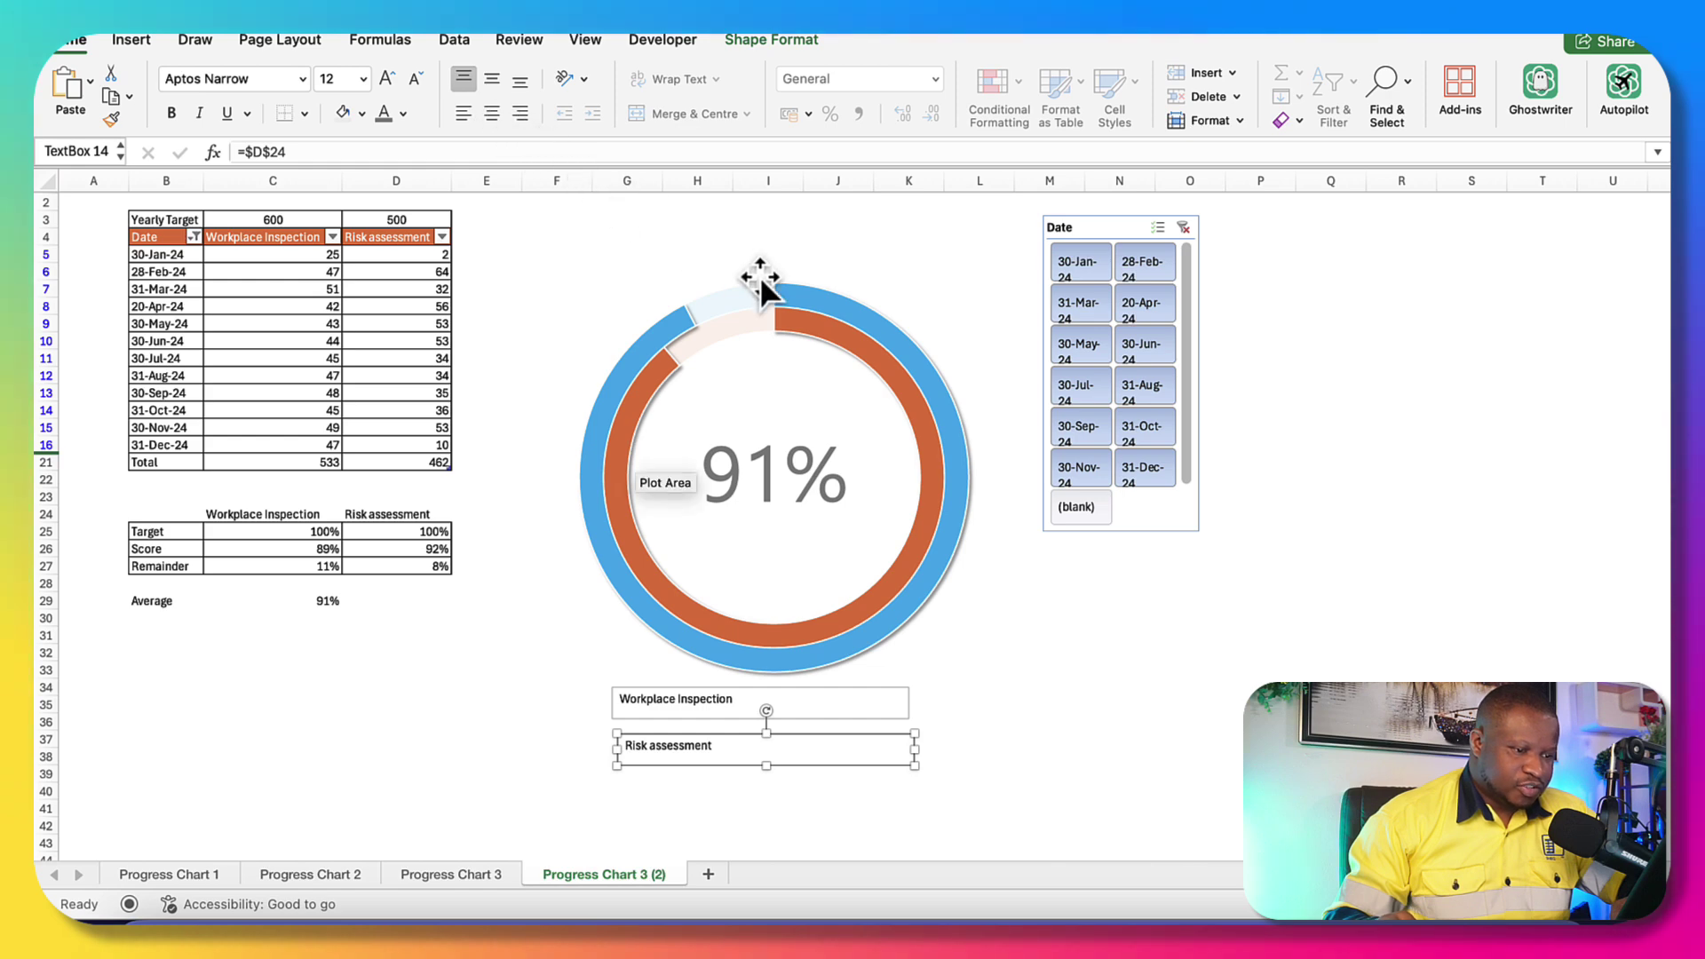
Format the Risk assessment label in standard light blue at size 18, centred horizontally and vertically, with no text box outline
click(906, 368)
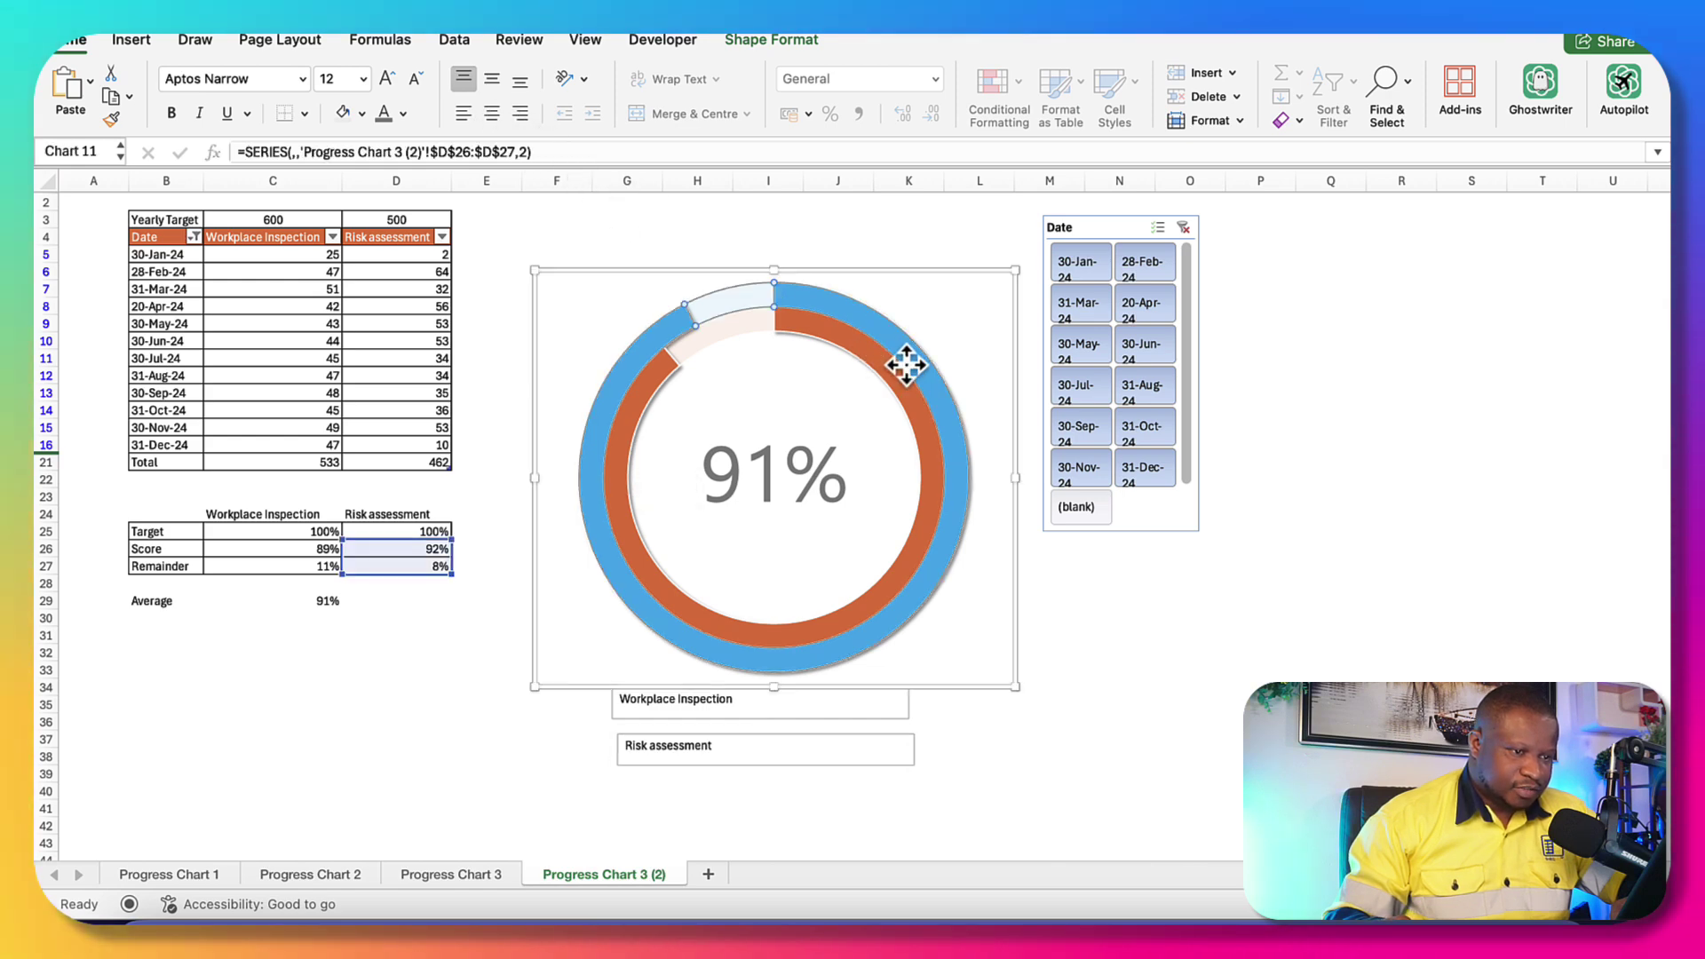
click(750, 739)
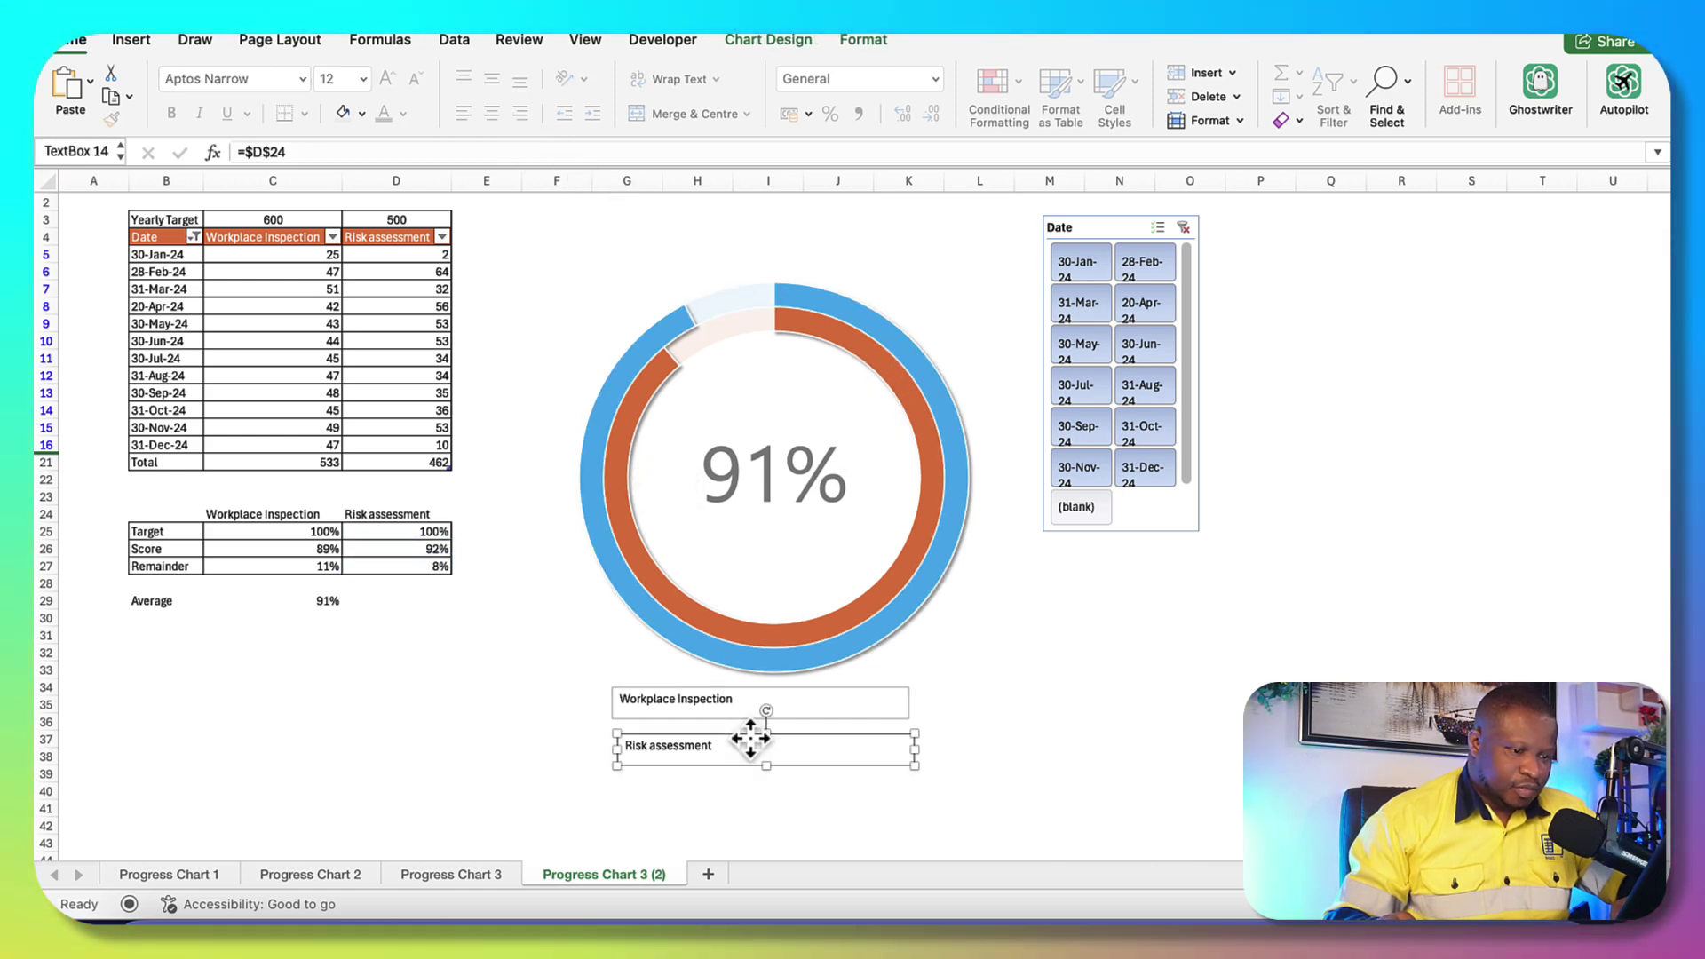
click(402, 116)
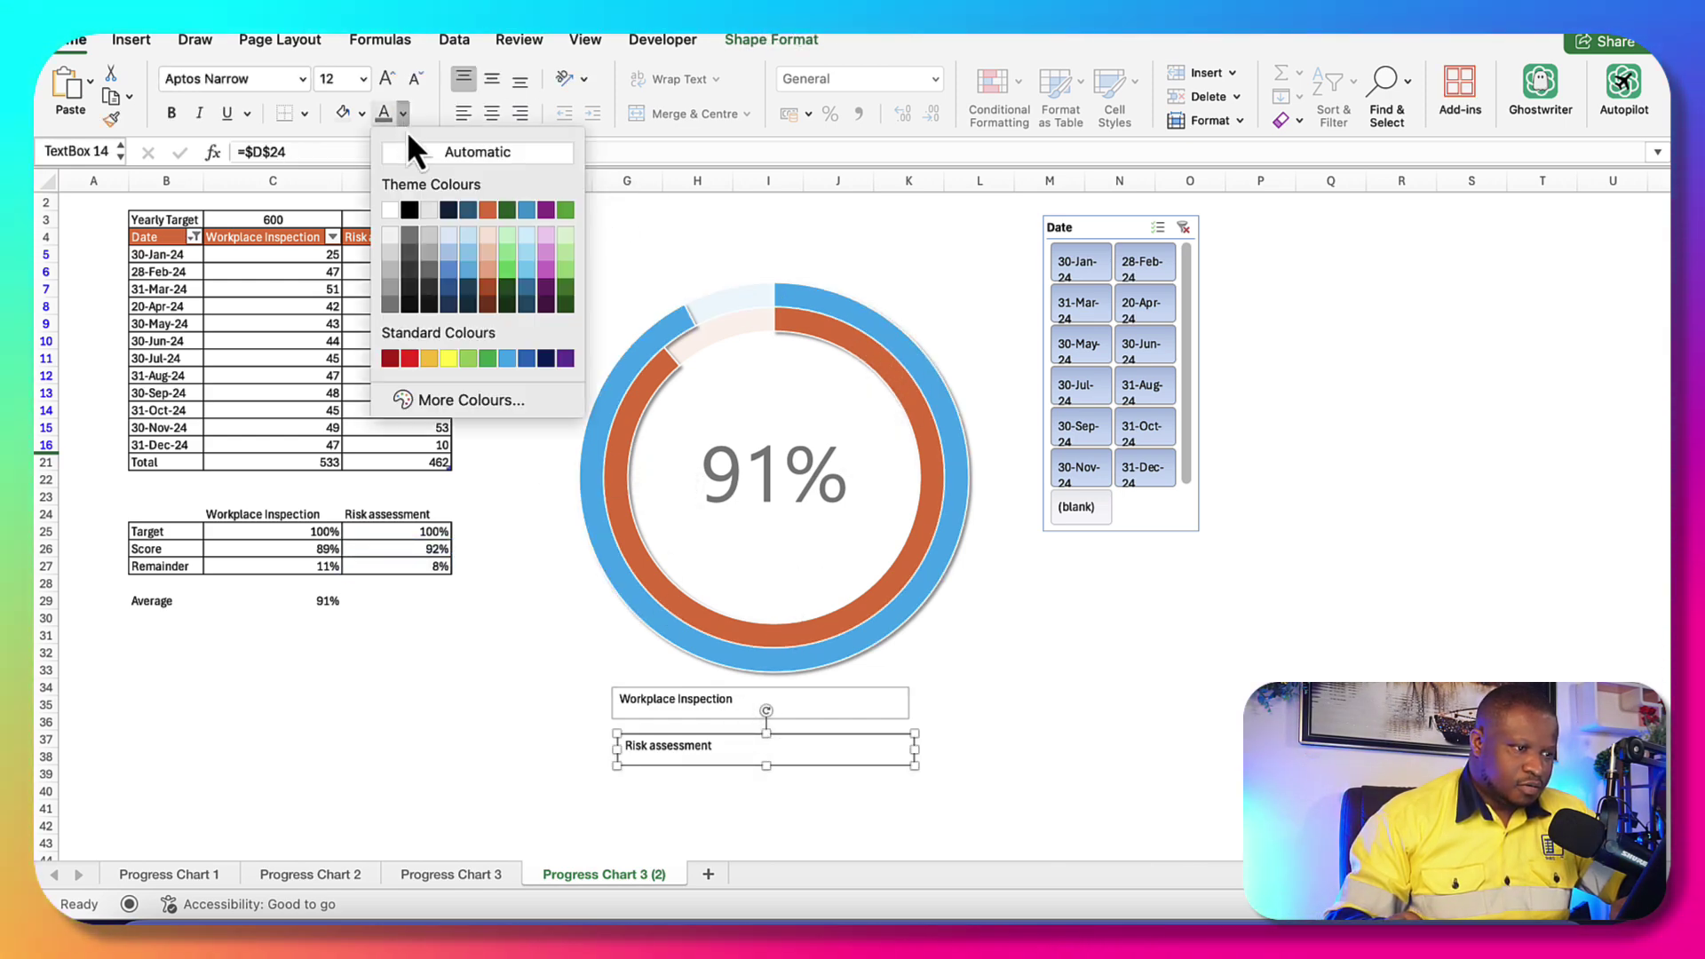
click(506, 357)
click(363, 79)
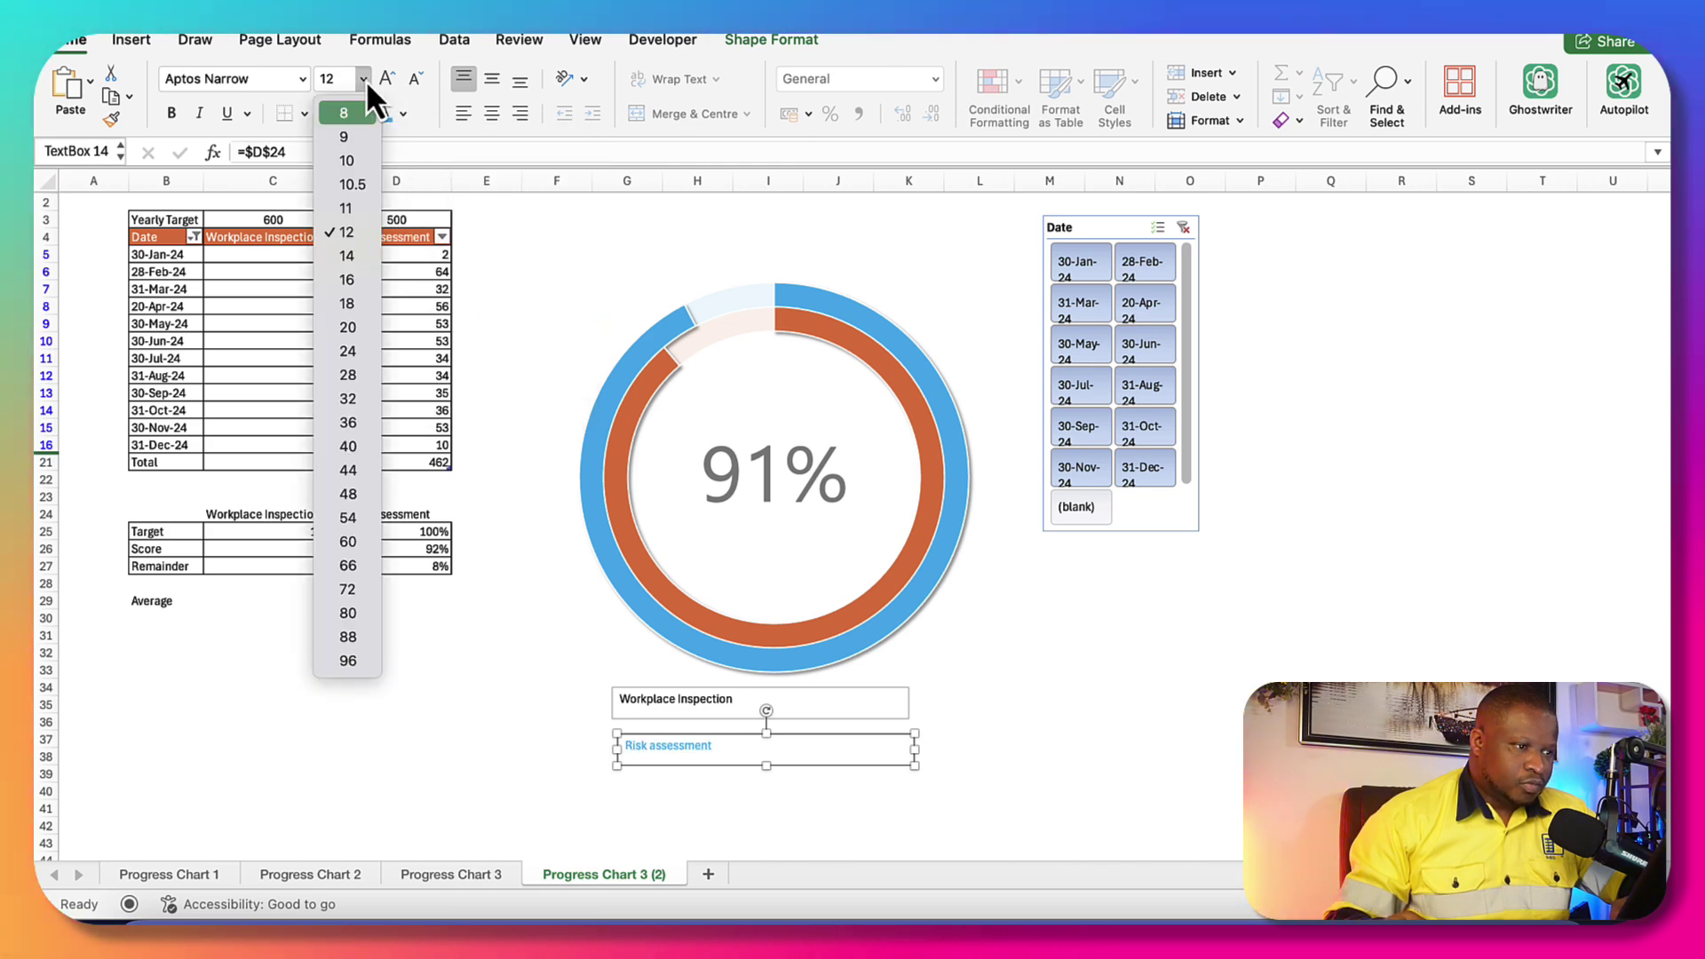
click(366, 306)
click(491, 85)
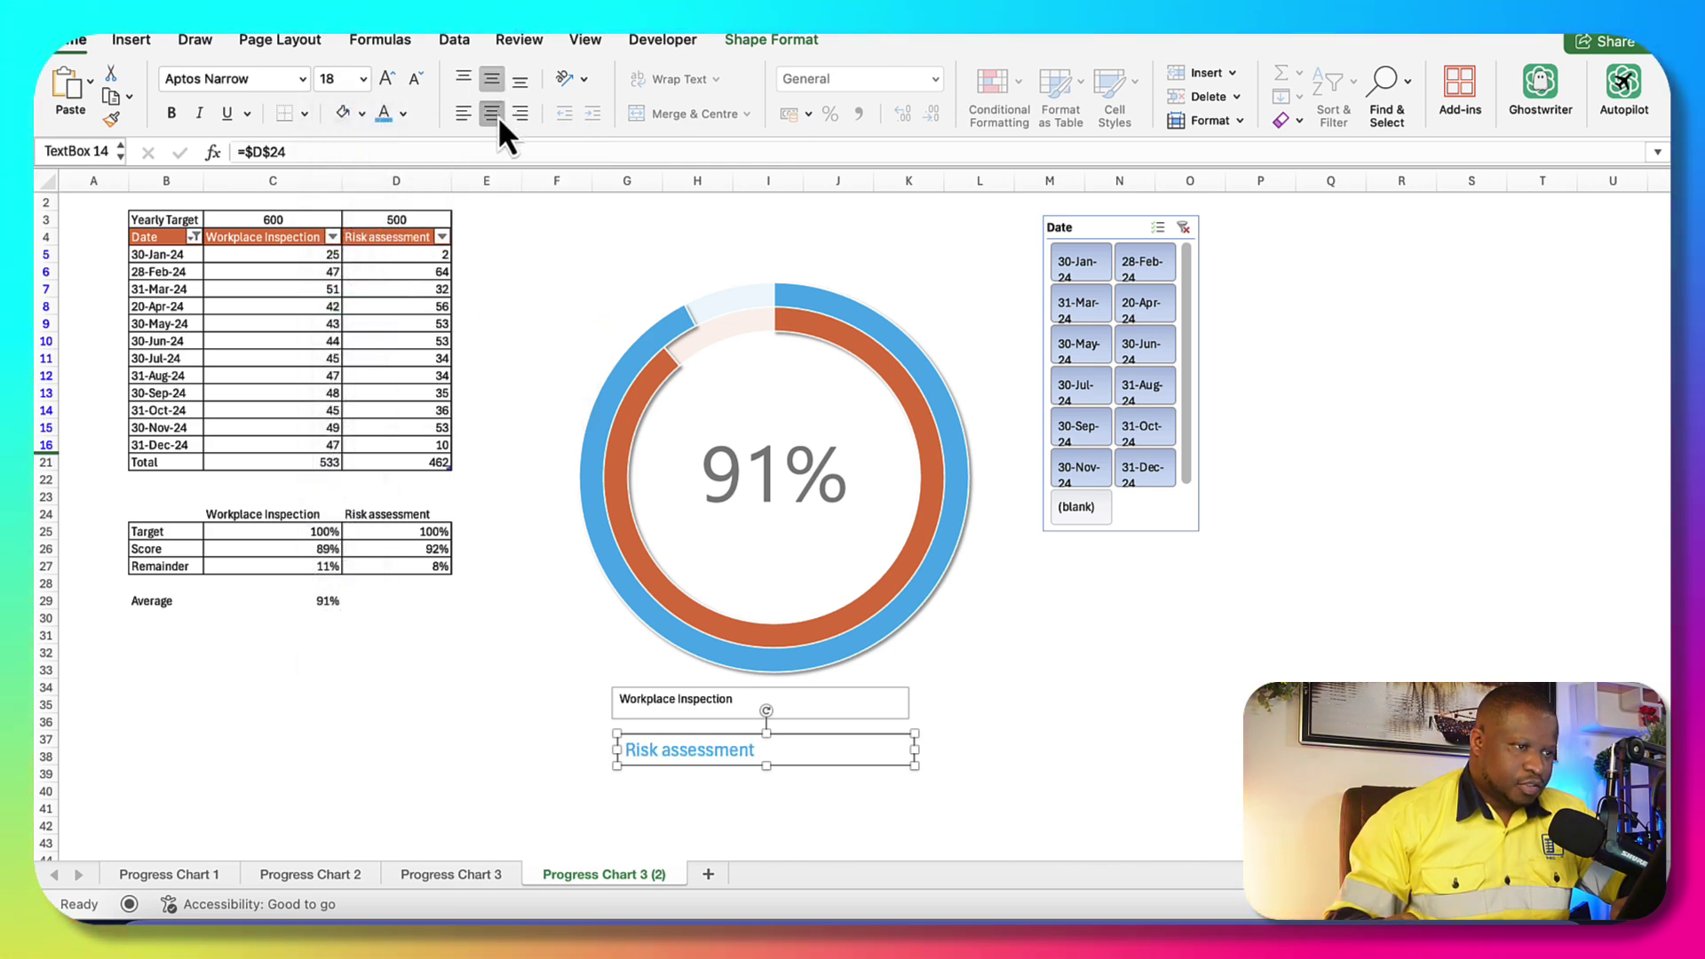
click(494, 112)
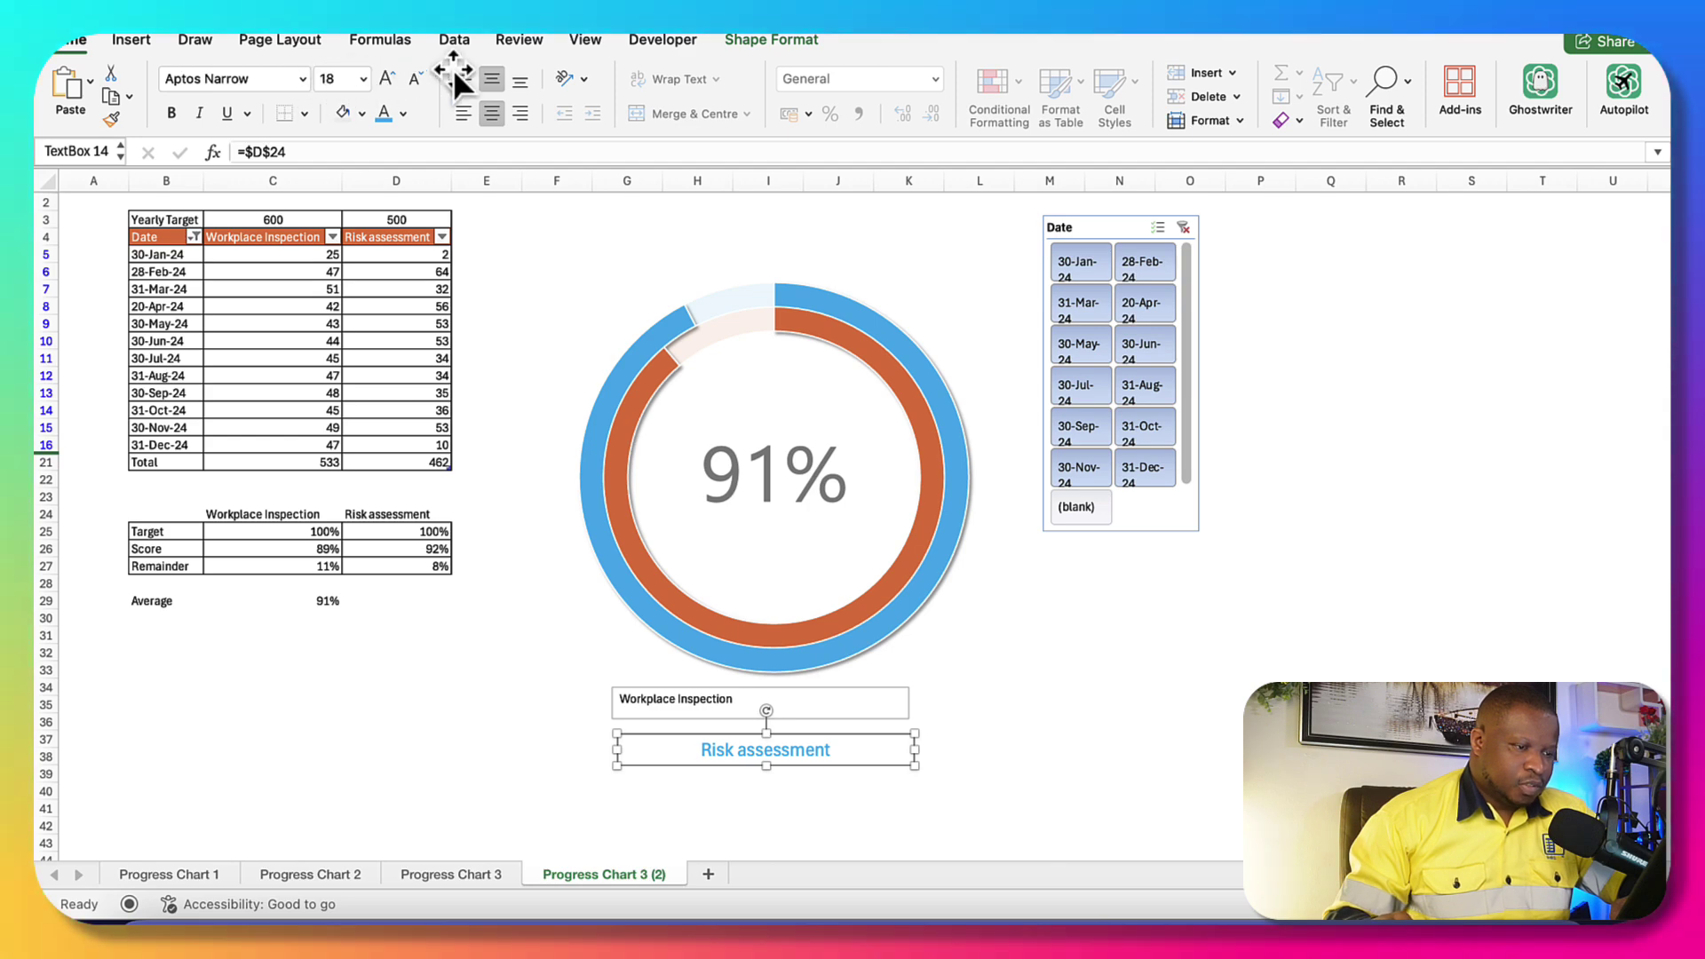
click(771, 39)
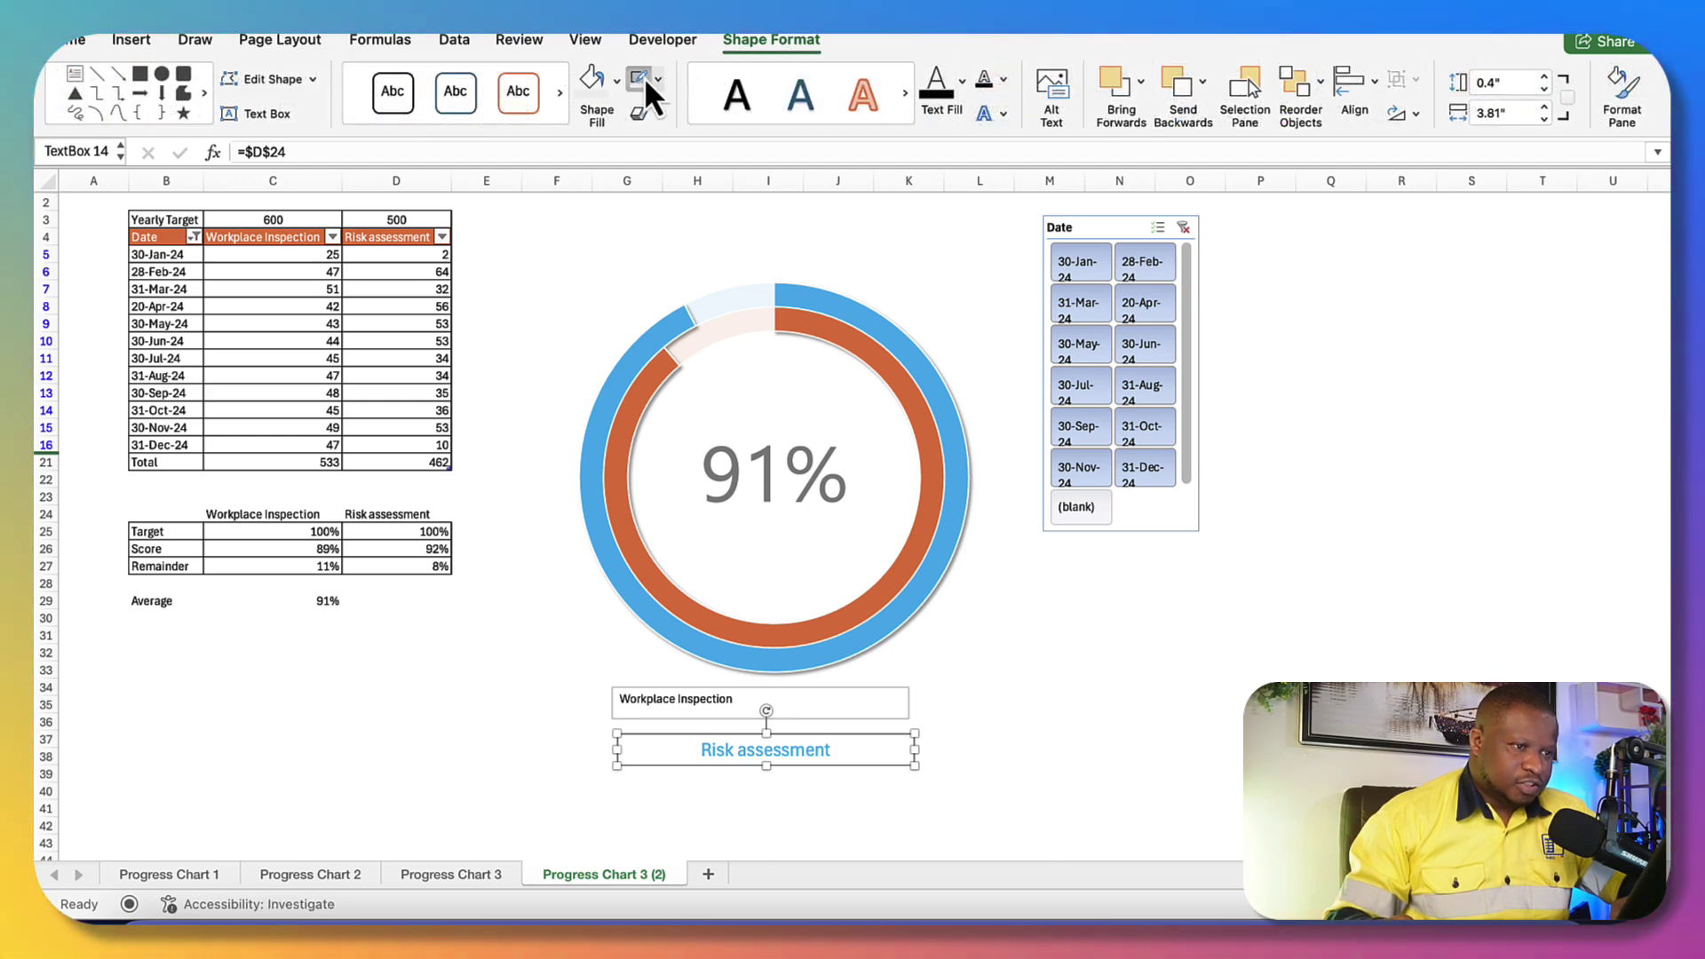
Format the Workplace Inspection label in theme orange at size 18, centred horizontally and vertically
click(861, 709)
click(82, 45)
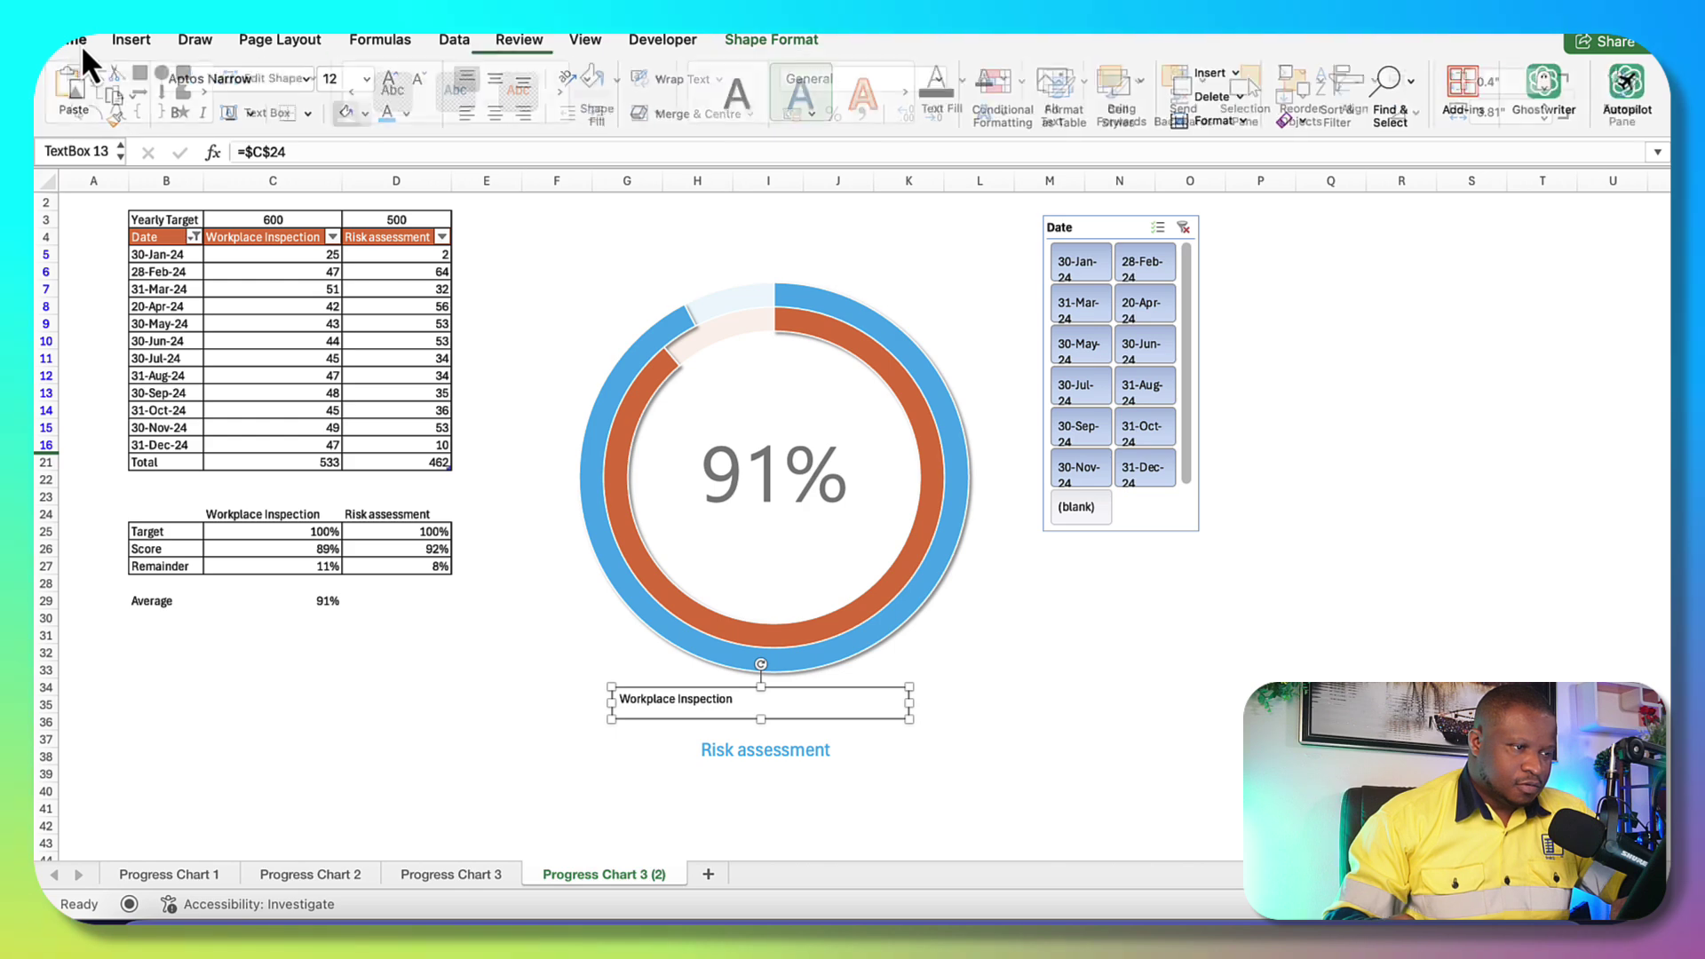
click(493, 119)
click(492, 82)
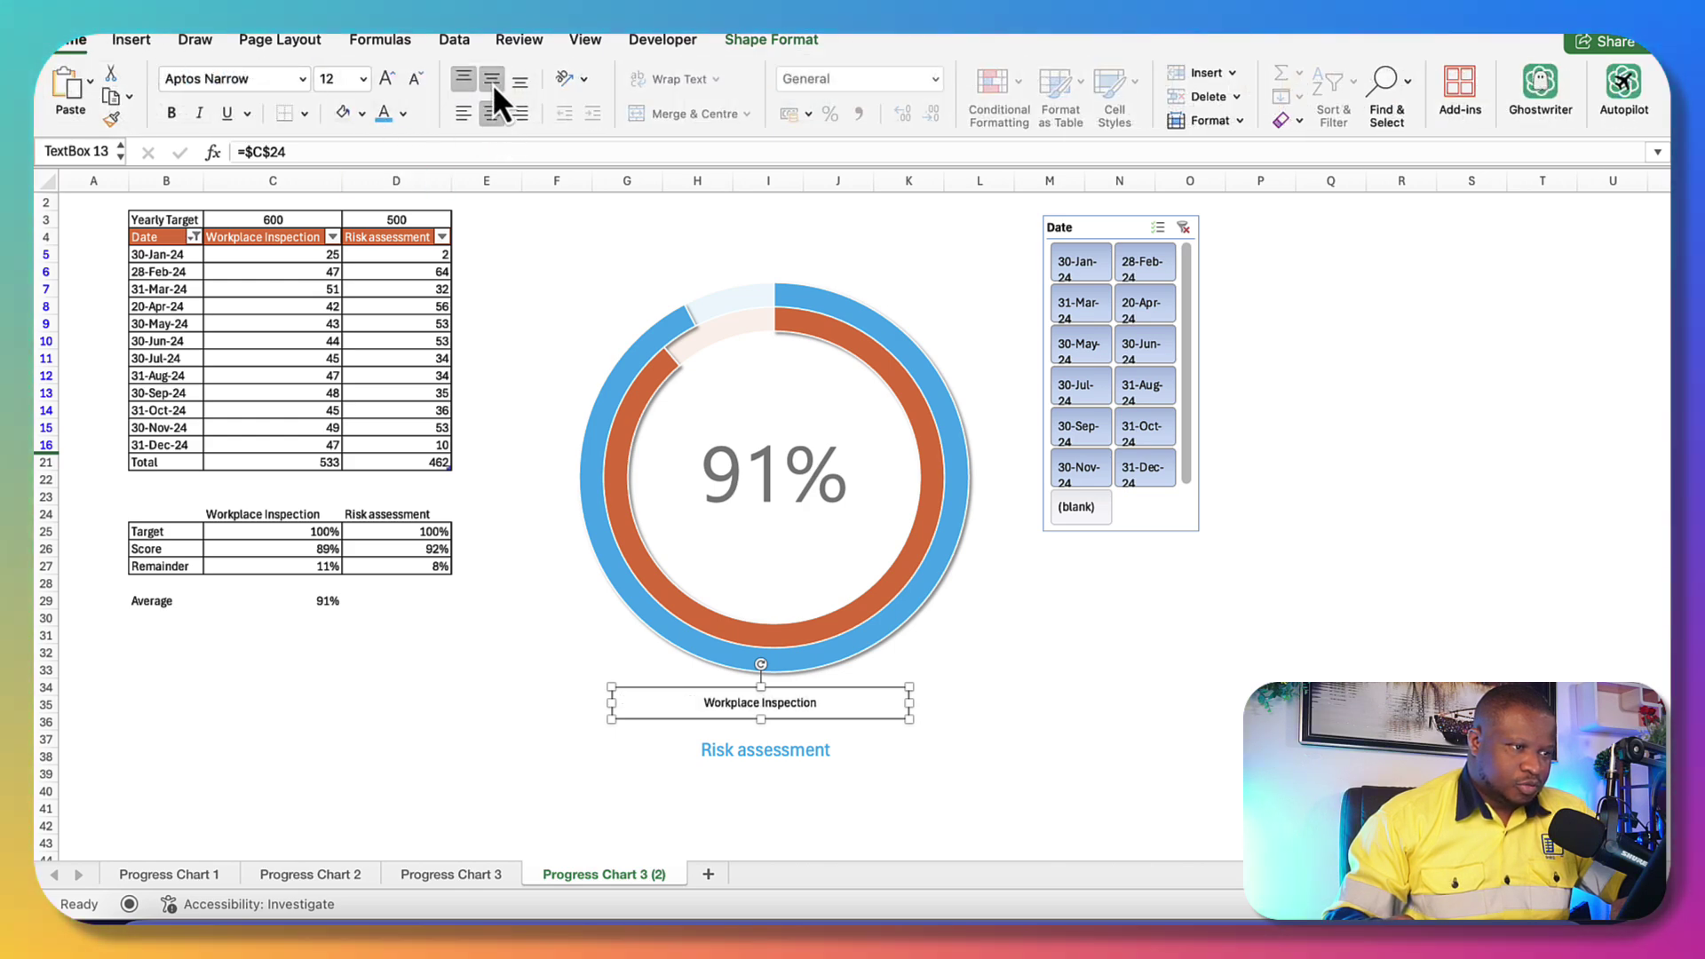
click(363, 79)
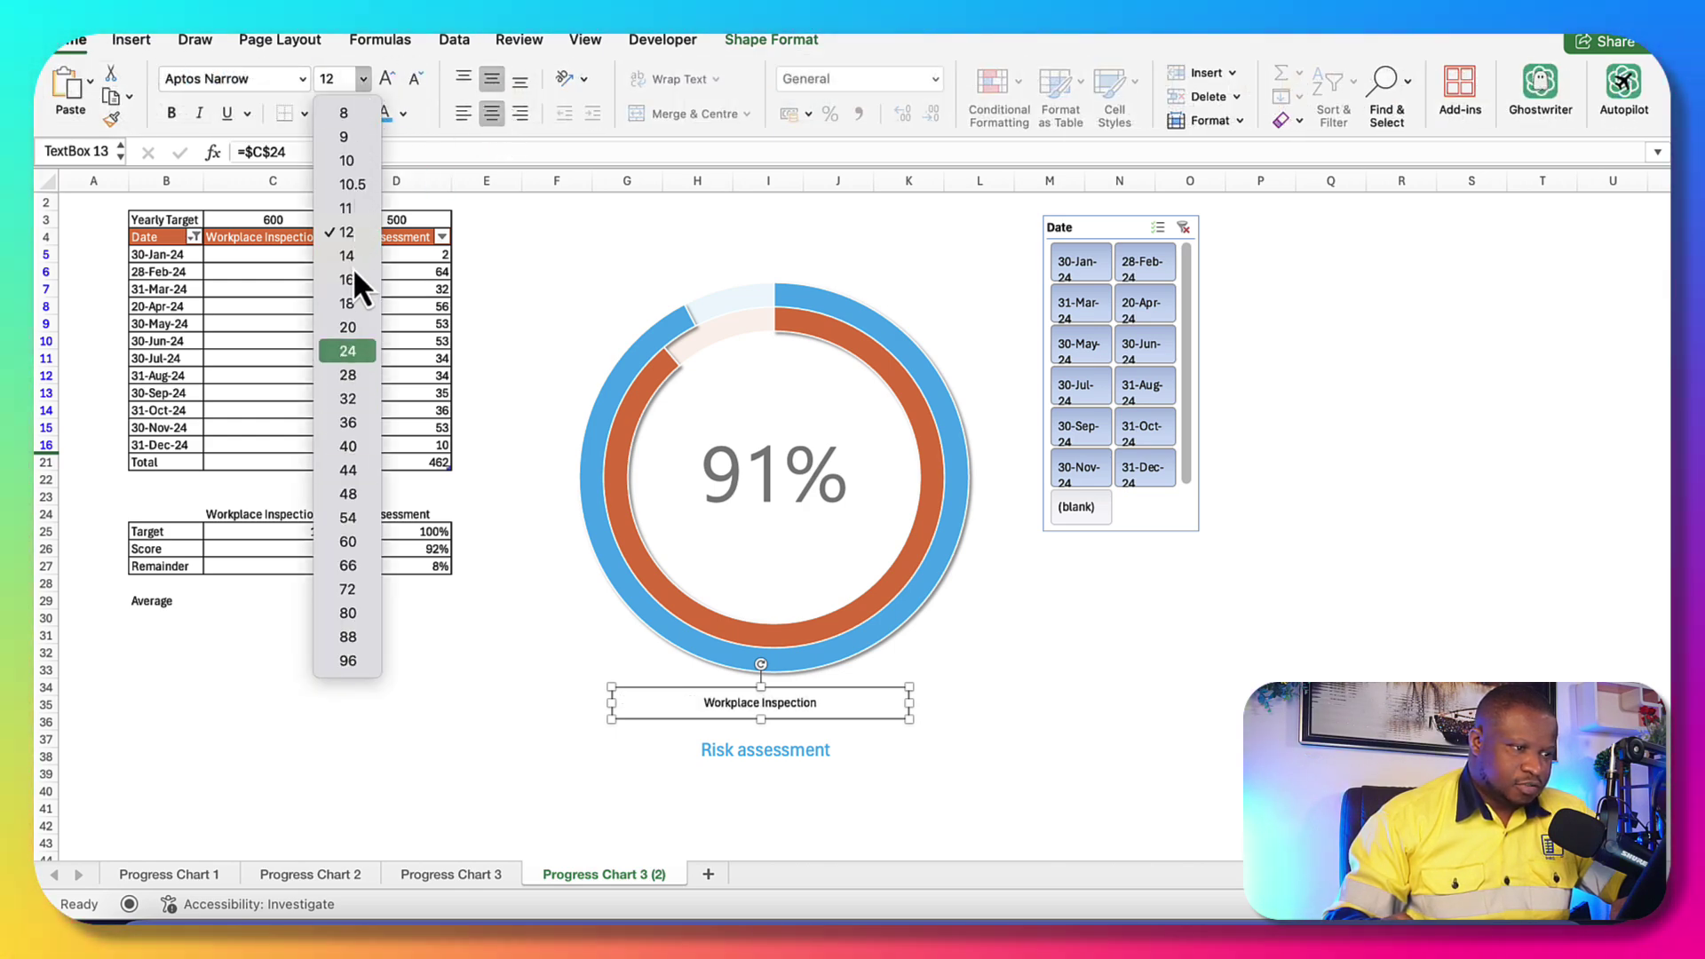
click(350, 304)
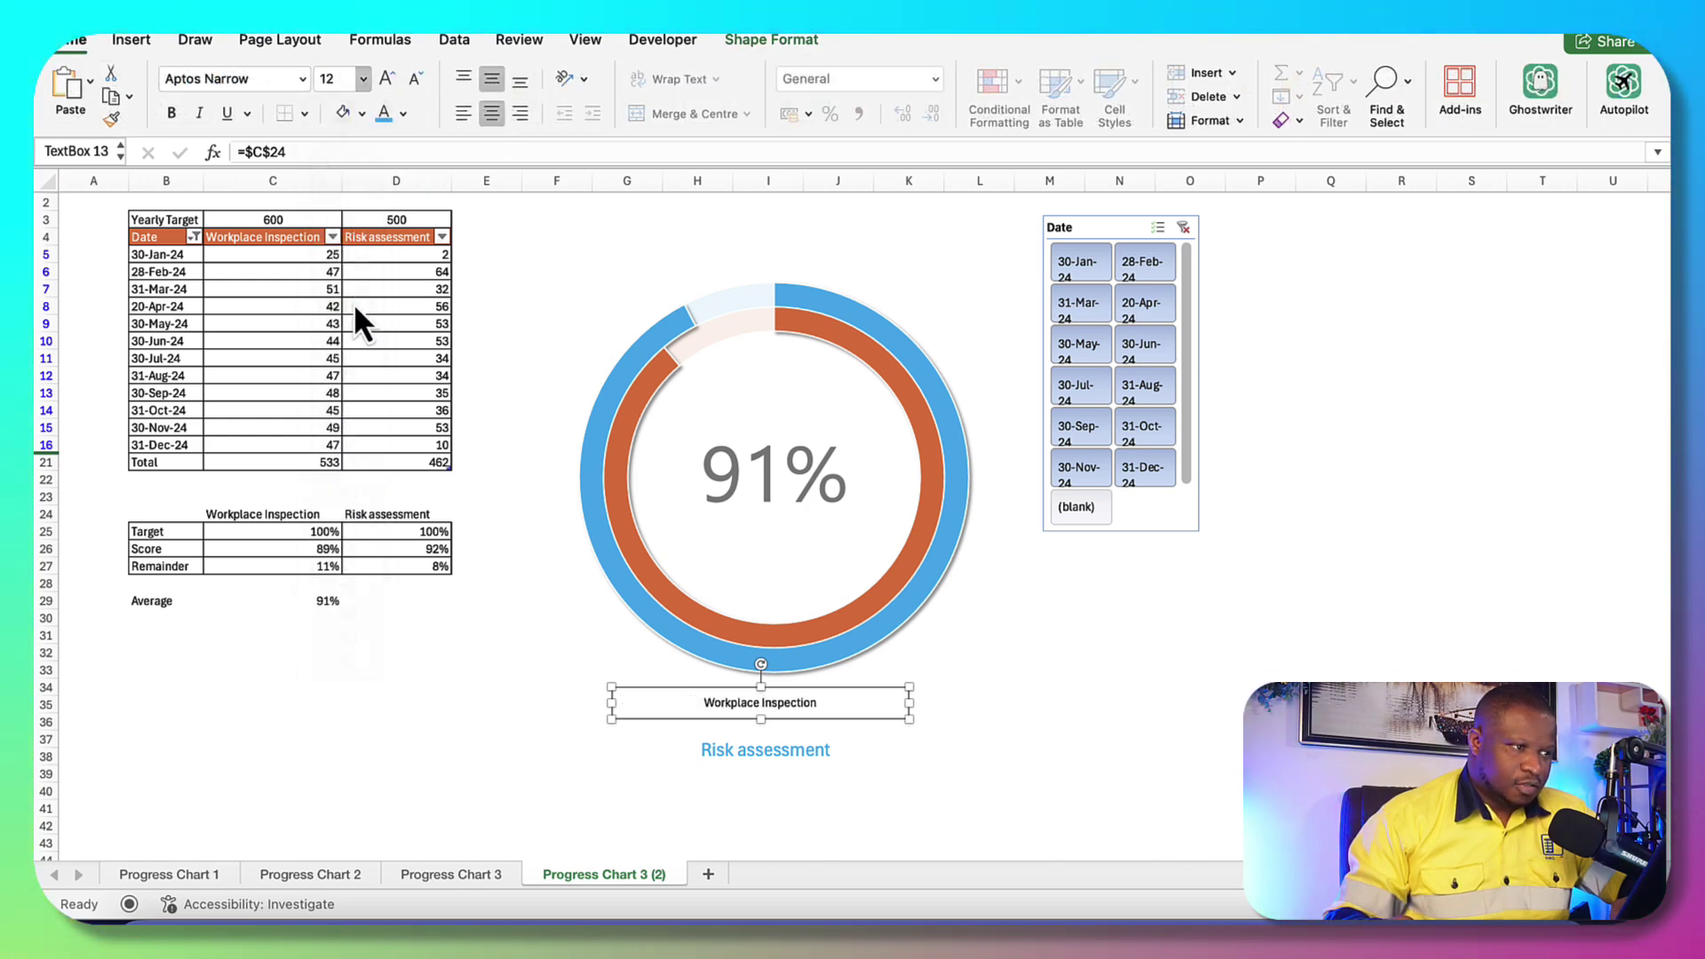
click(403, 115)
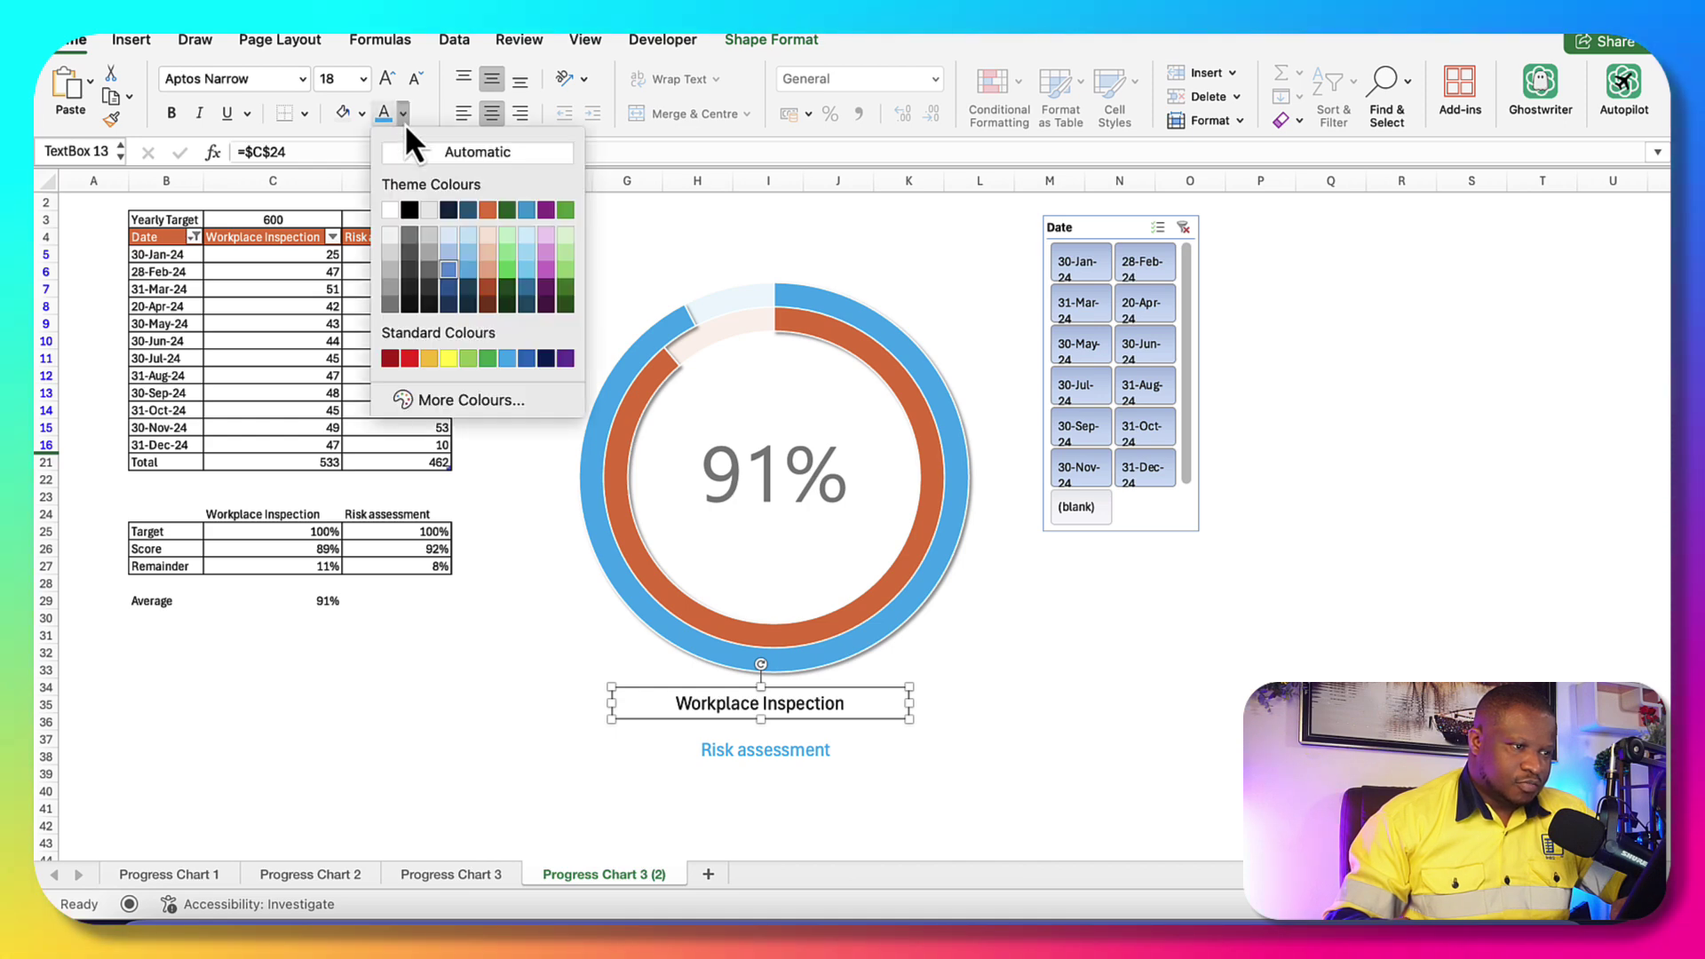
click(487, 209)
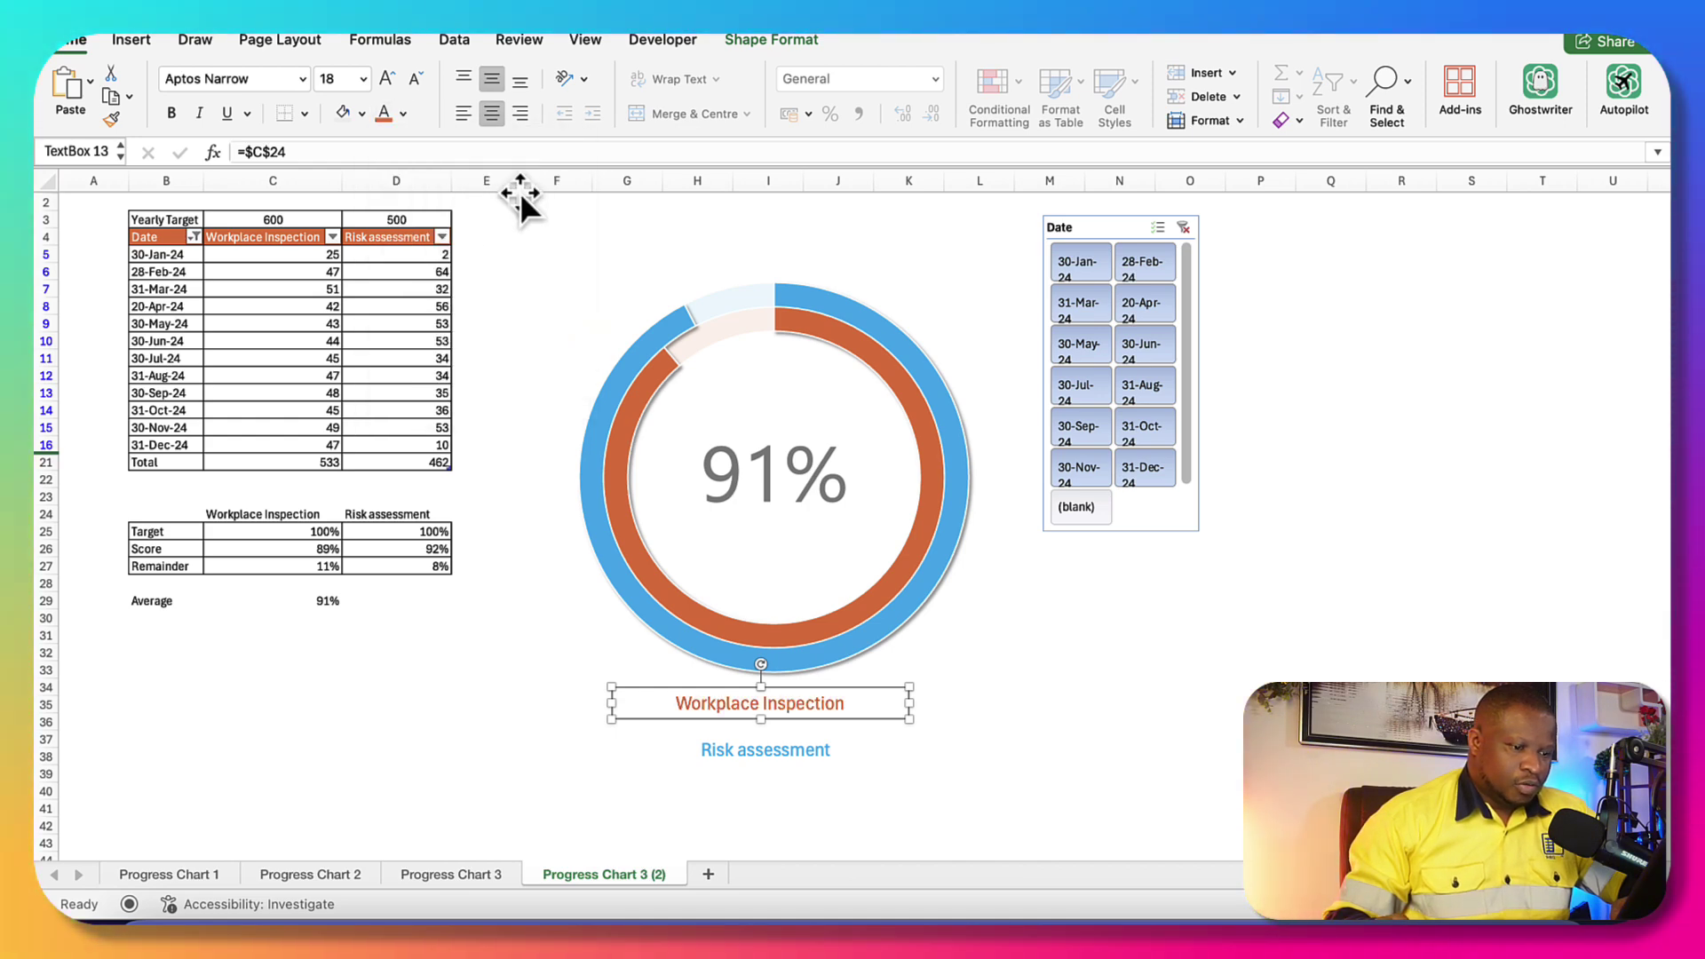
Remove the Workplace Inspection text box outline and move the Risk assessment label up closer beneath it
click(804, 47)
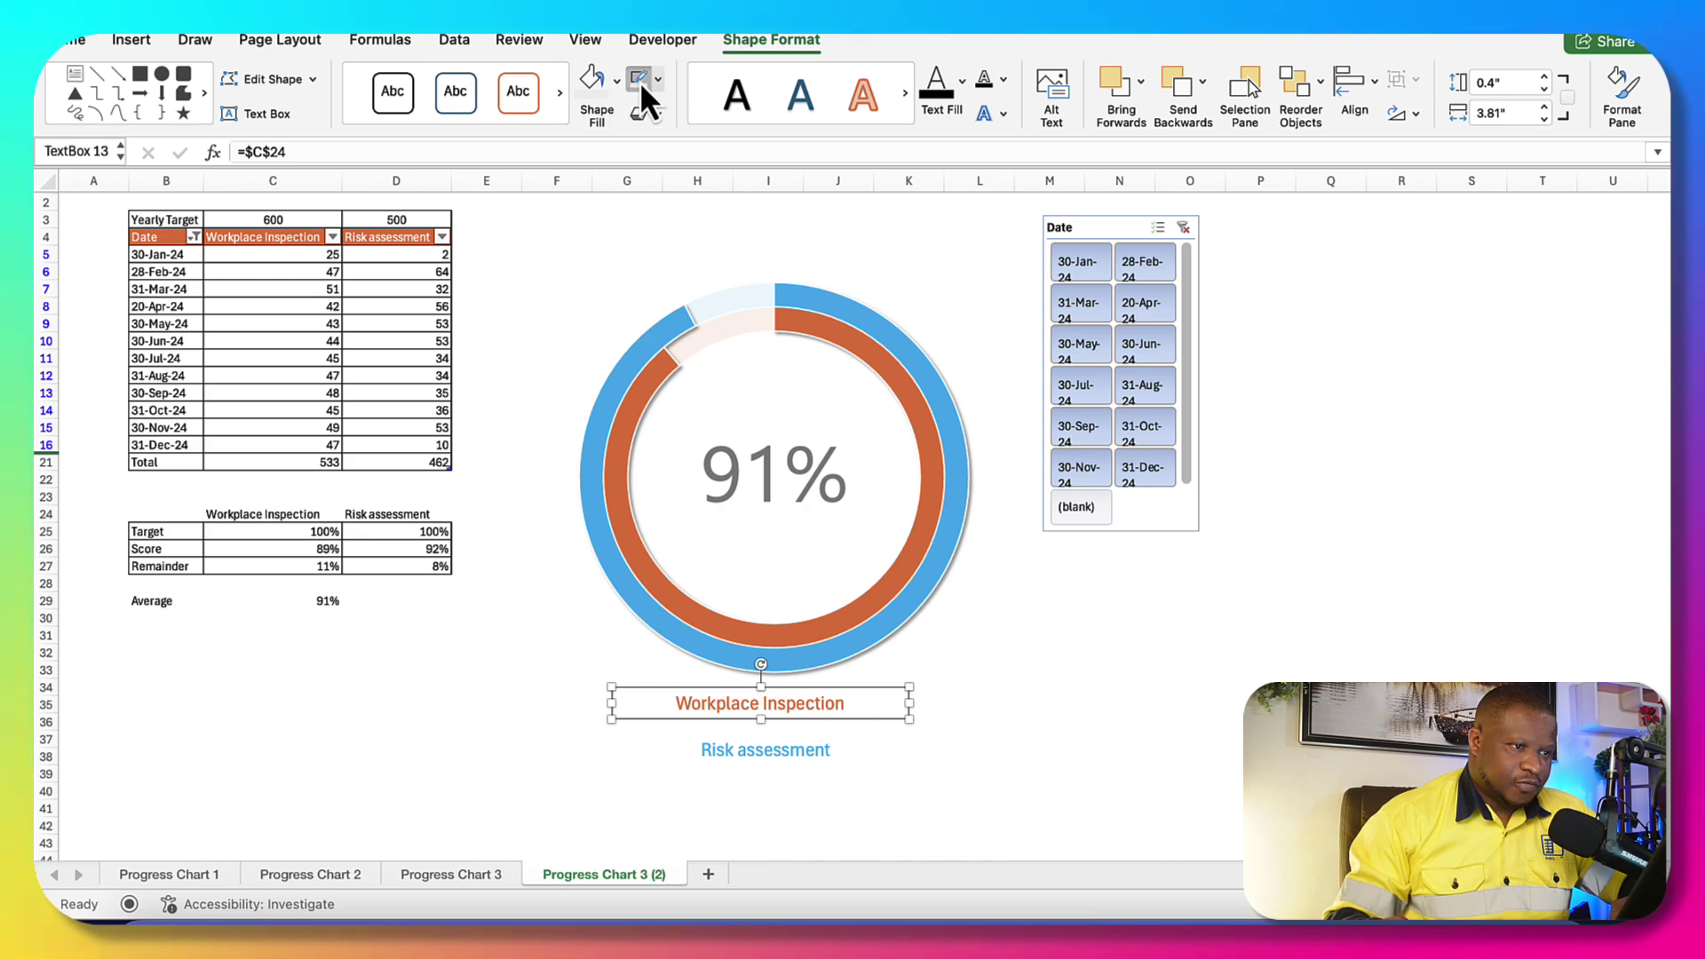
drag(807, 764, 809, 751)
click(1056, 746)
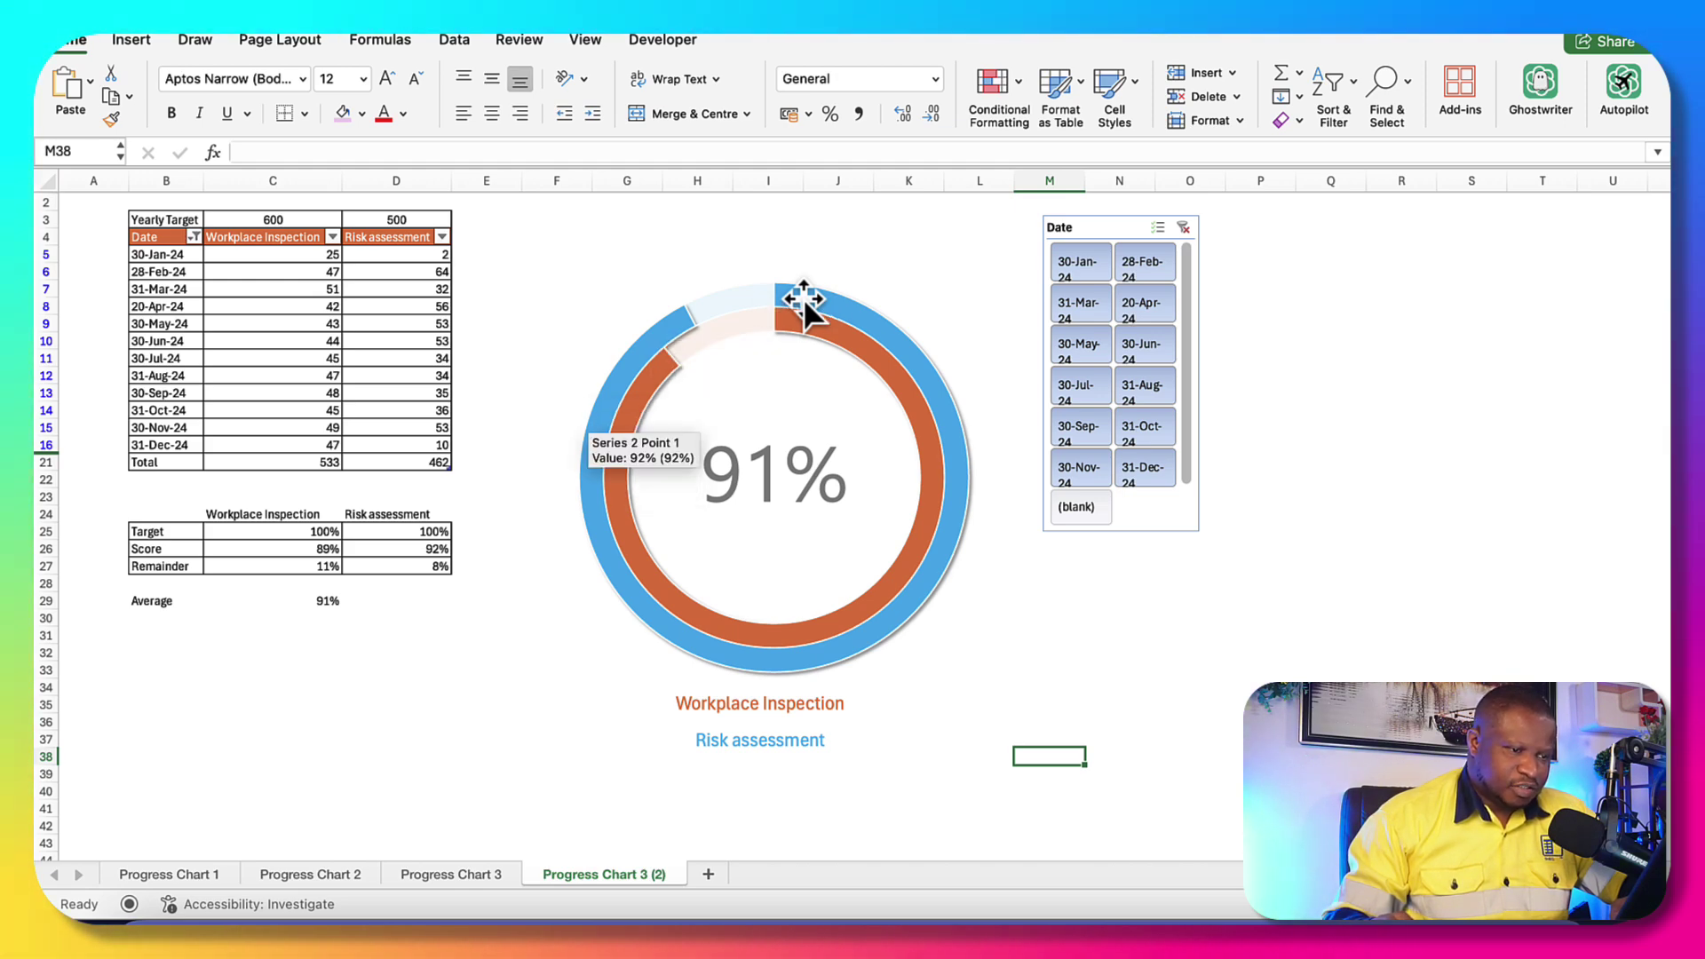
Examine which score columns the doughnut's outer and inner rings plot
click(636, 358)
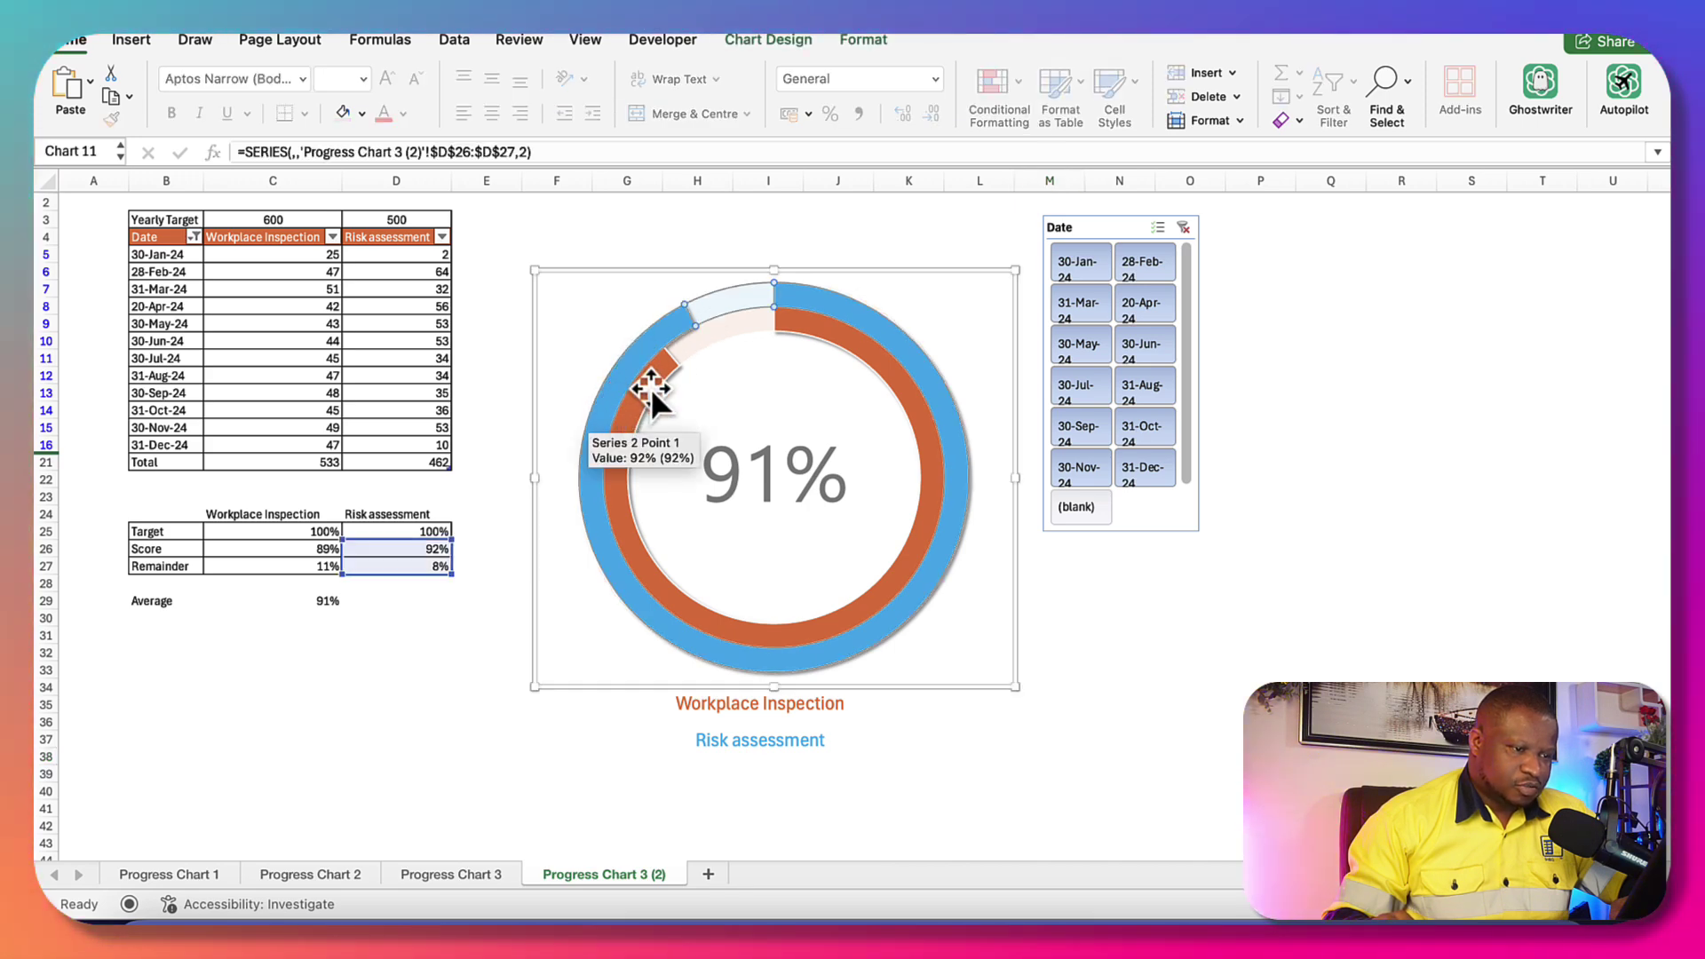
click(650, 388)
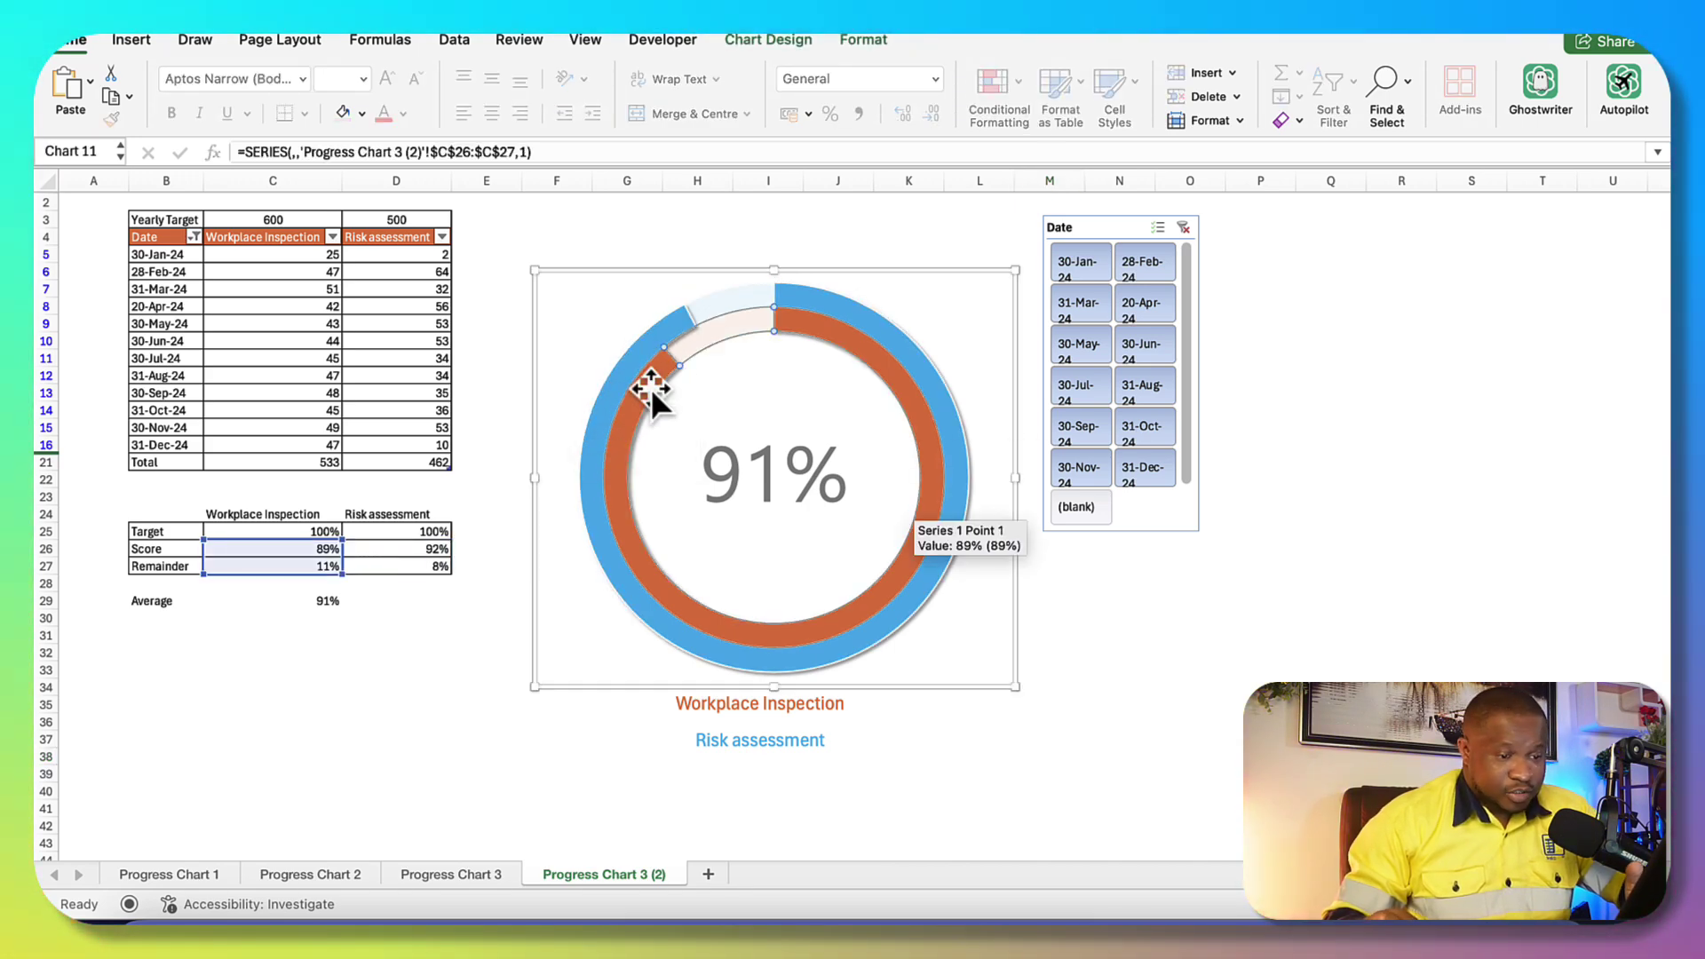
click(1177, 701)
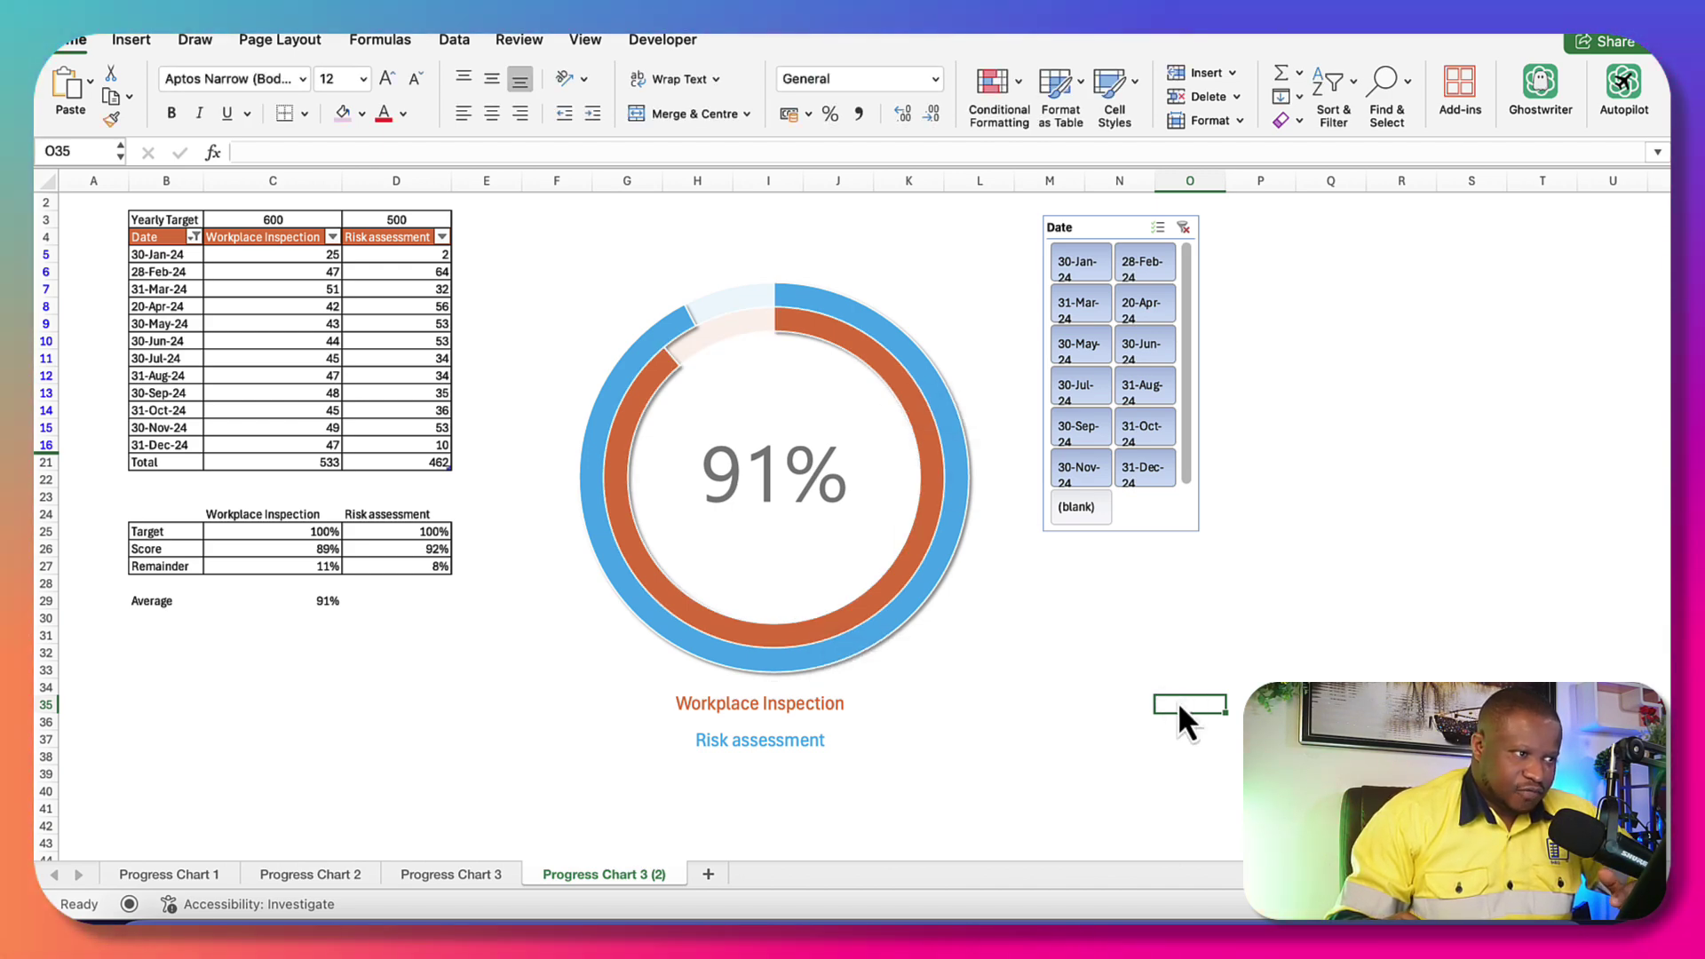
Insert a text box about 1.31 by 0.61 inches beside the chart and link it to the Workplace Inspection score in C26
click(147, 50)
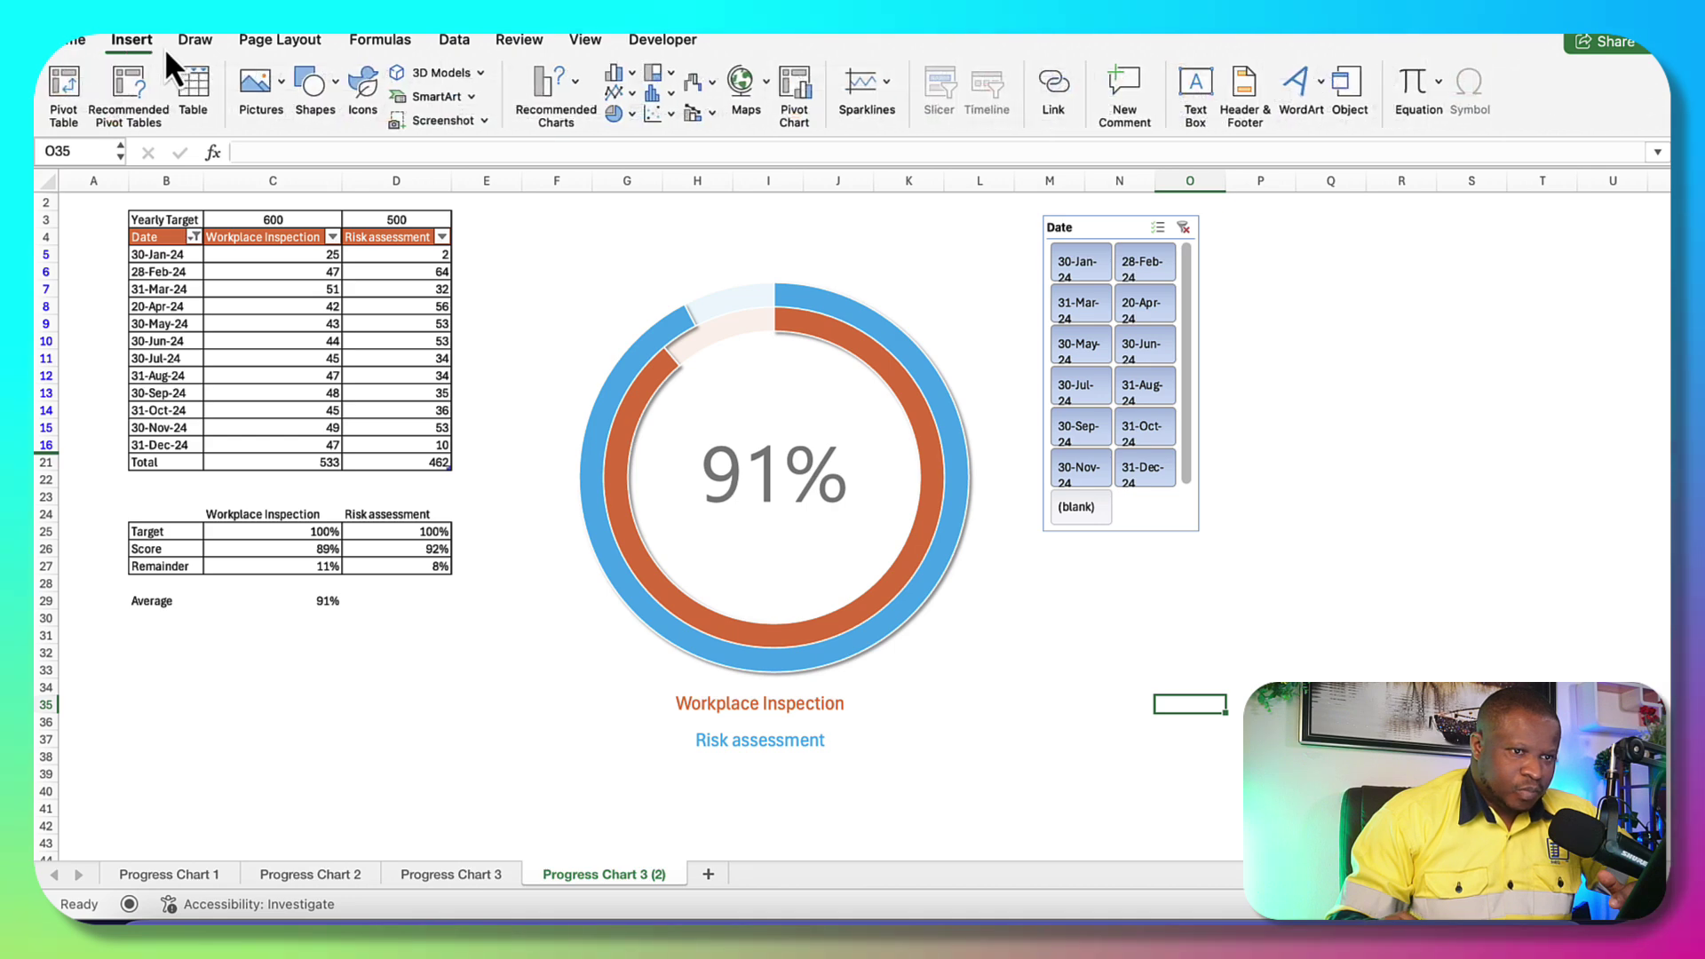
click(1191, 81)
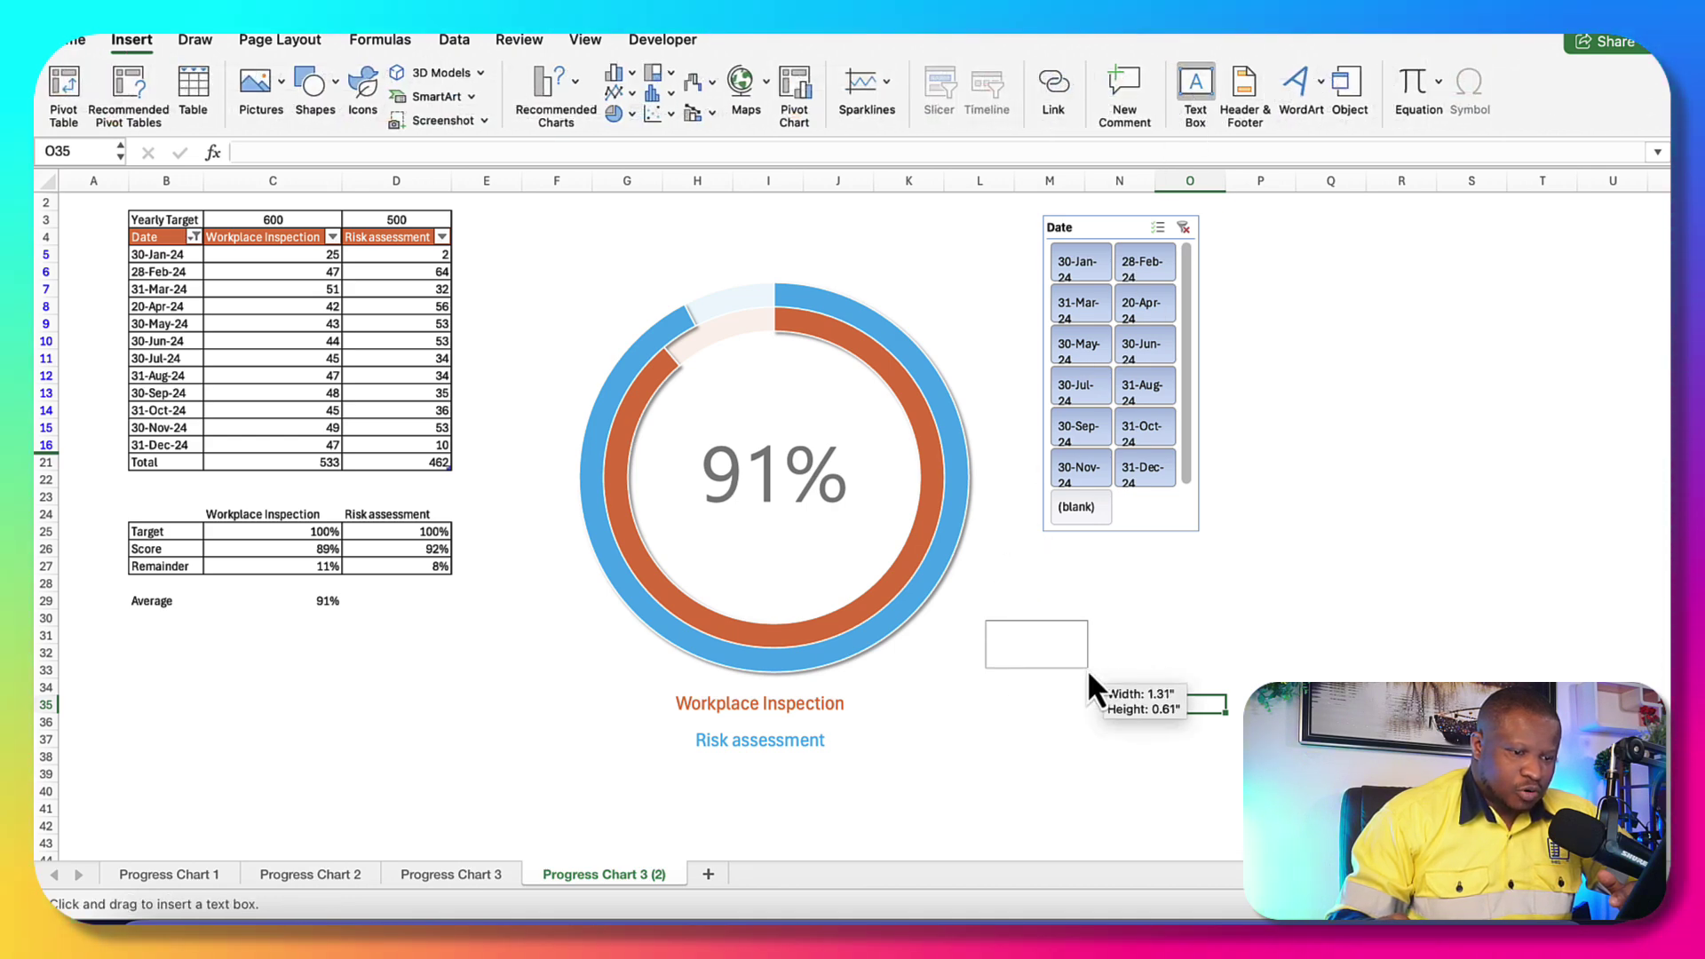
drag(1088, 674, 1088, 669)
click(364, 151)
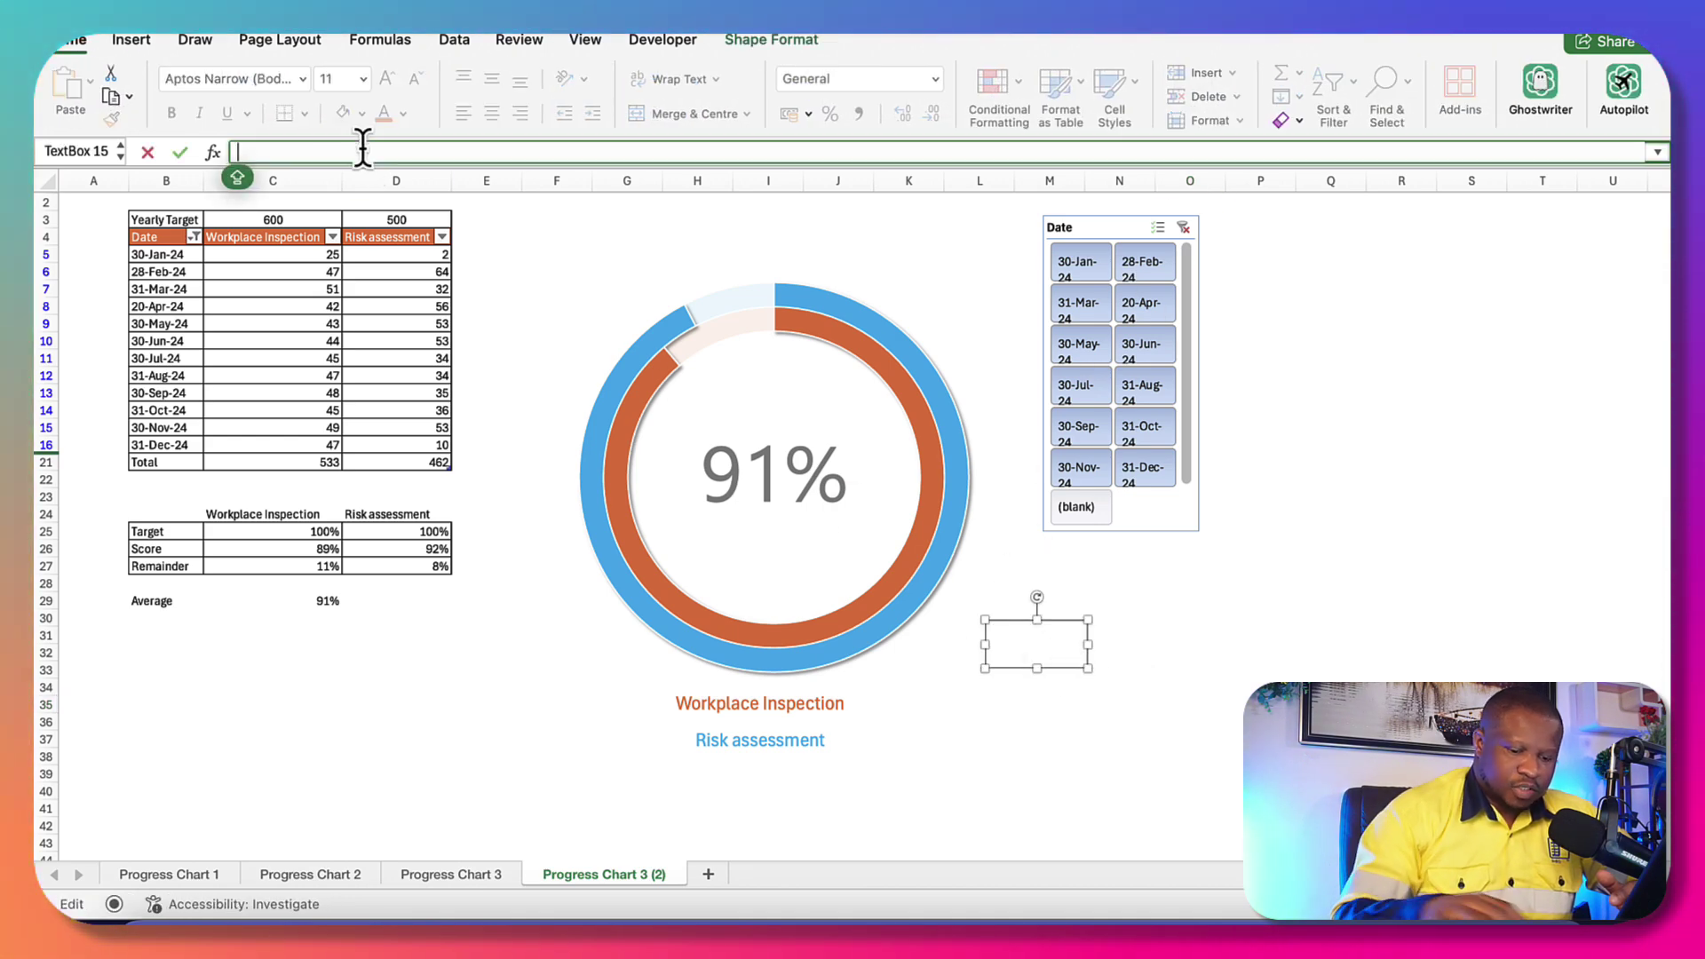
text(=)
click(329, 549)
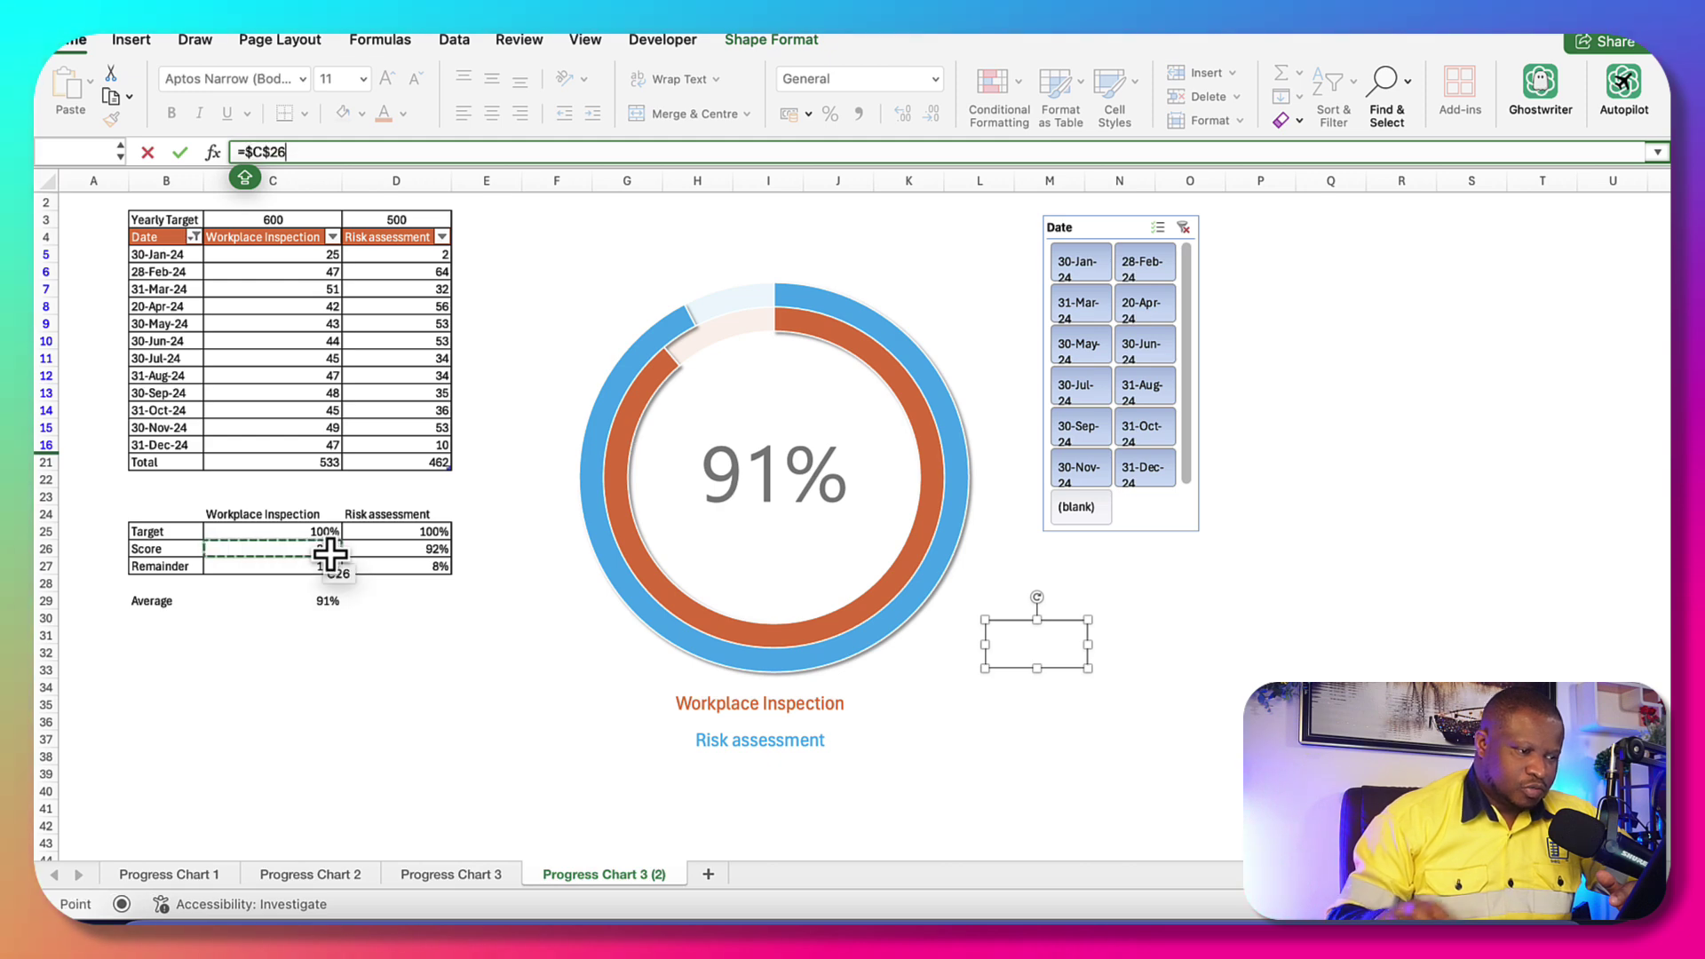
key(Return)
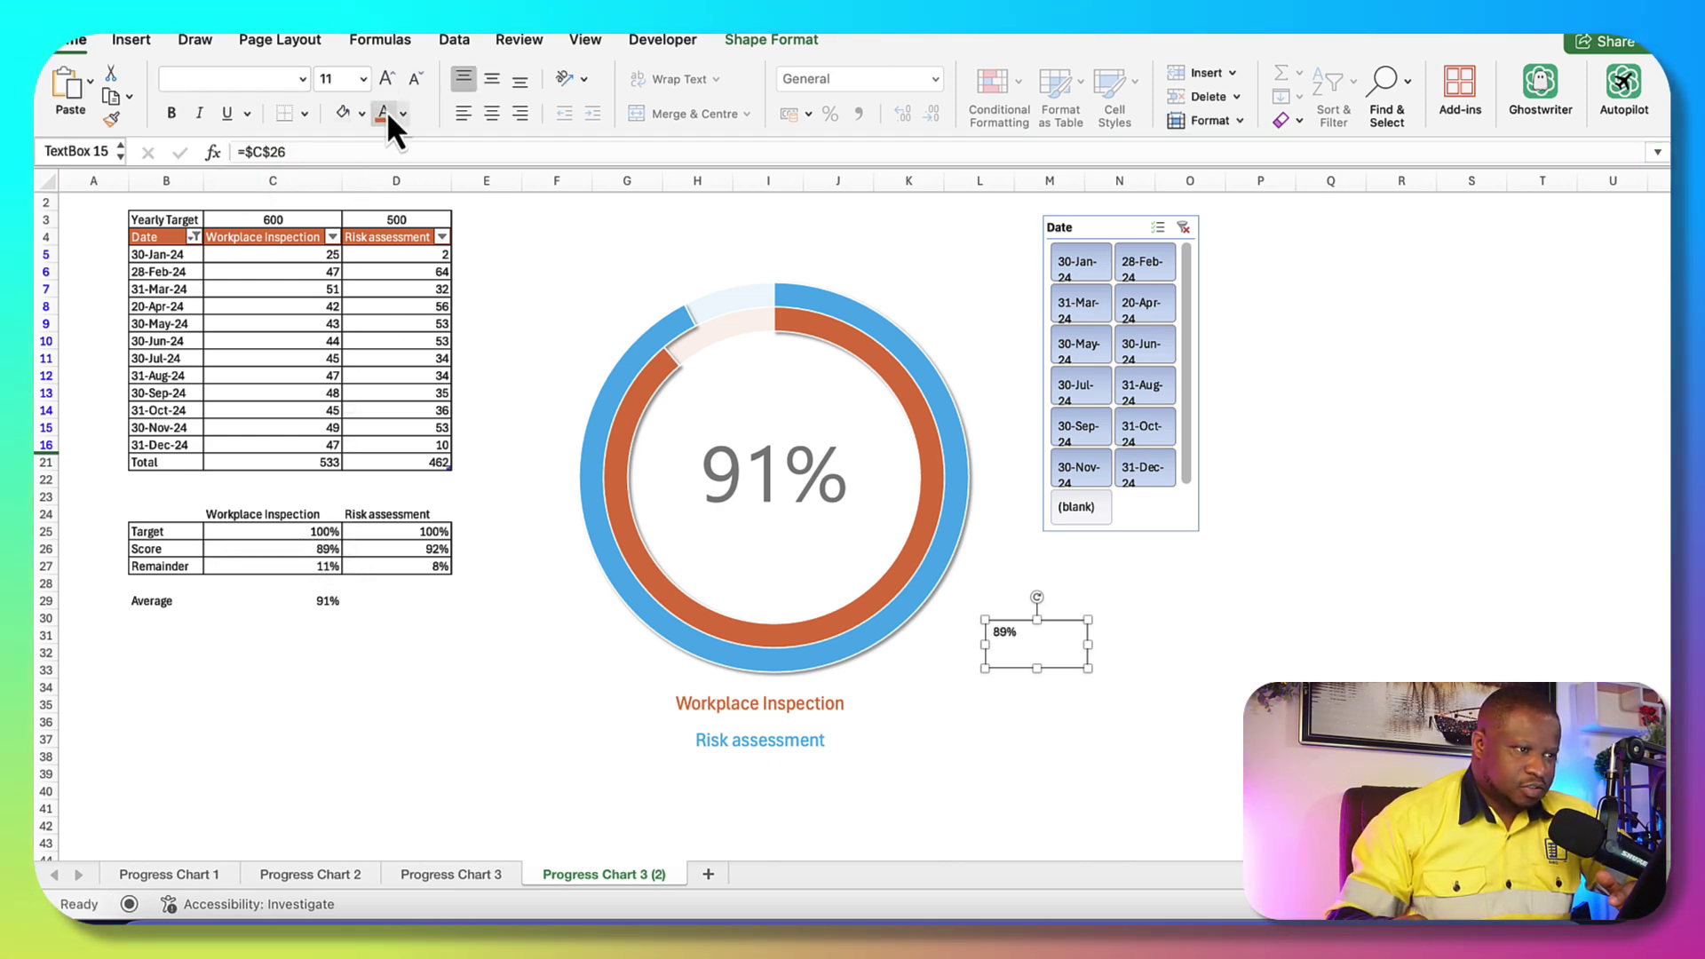
Try the Workplace Inspection score label in orange, size 20 and centred, beside the outer ring, and delete it
click(365, 80)
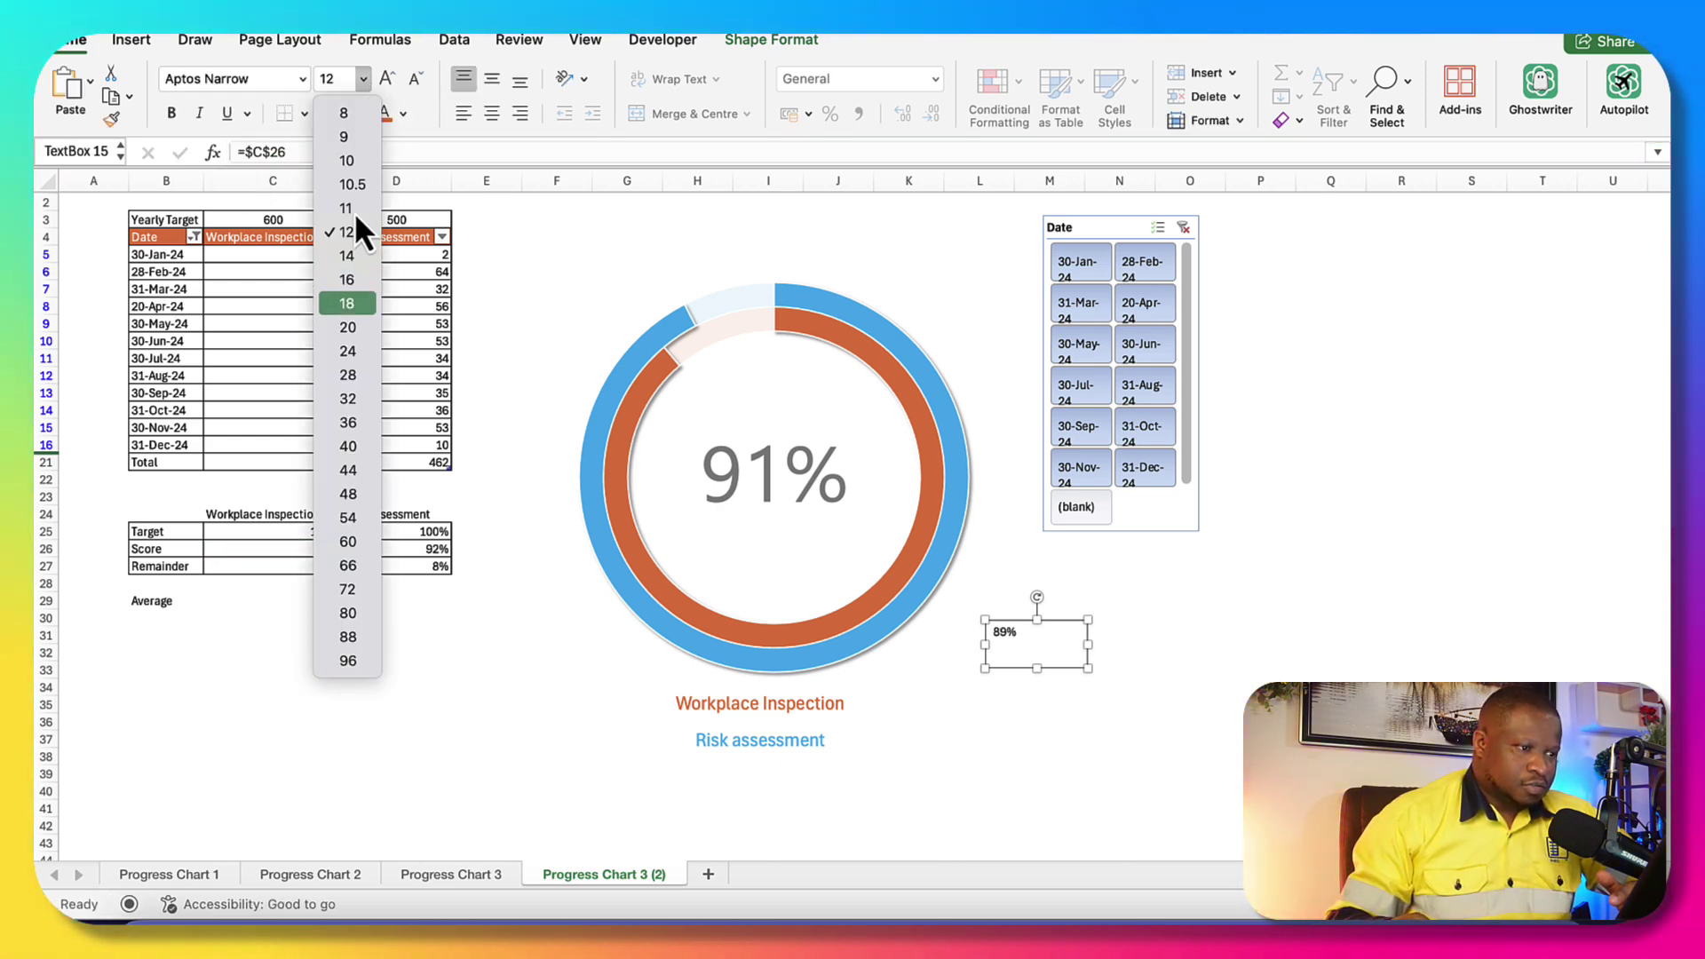
click(347, 328)
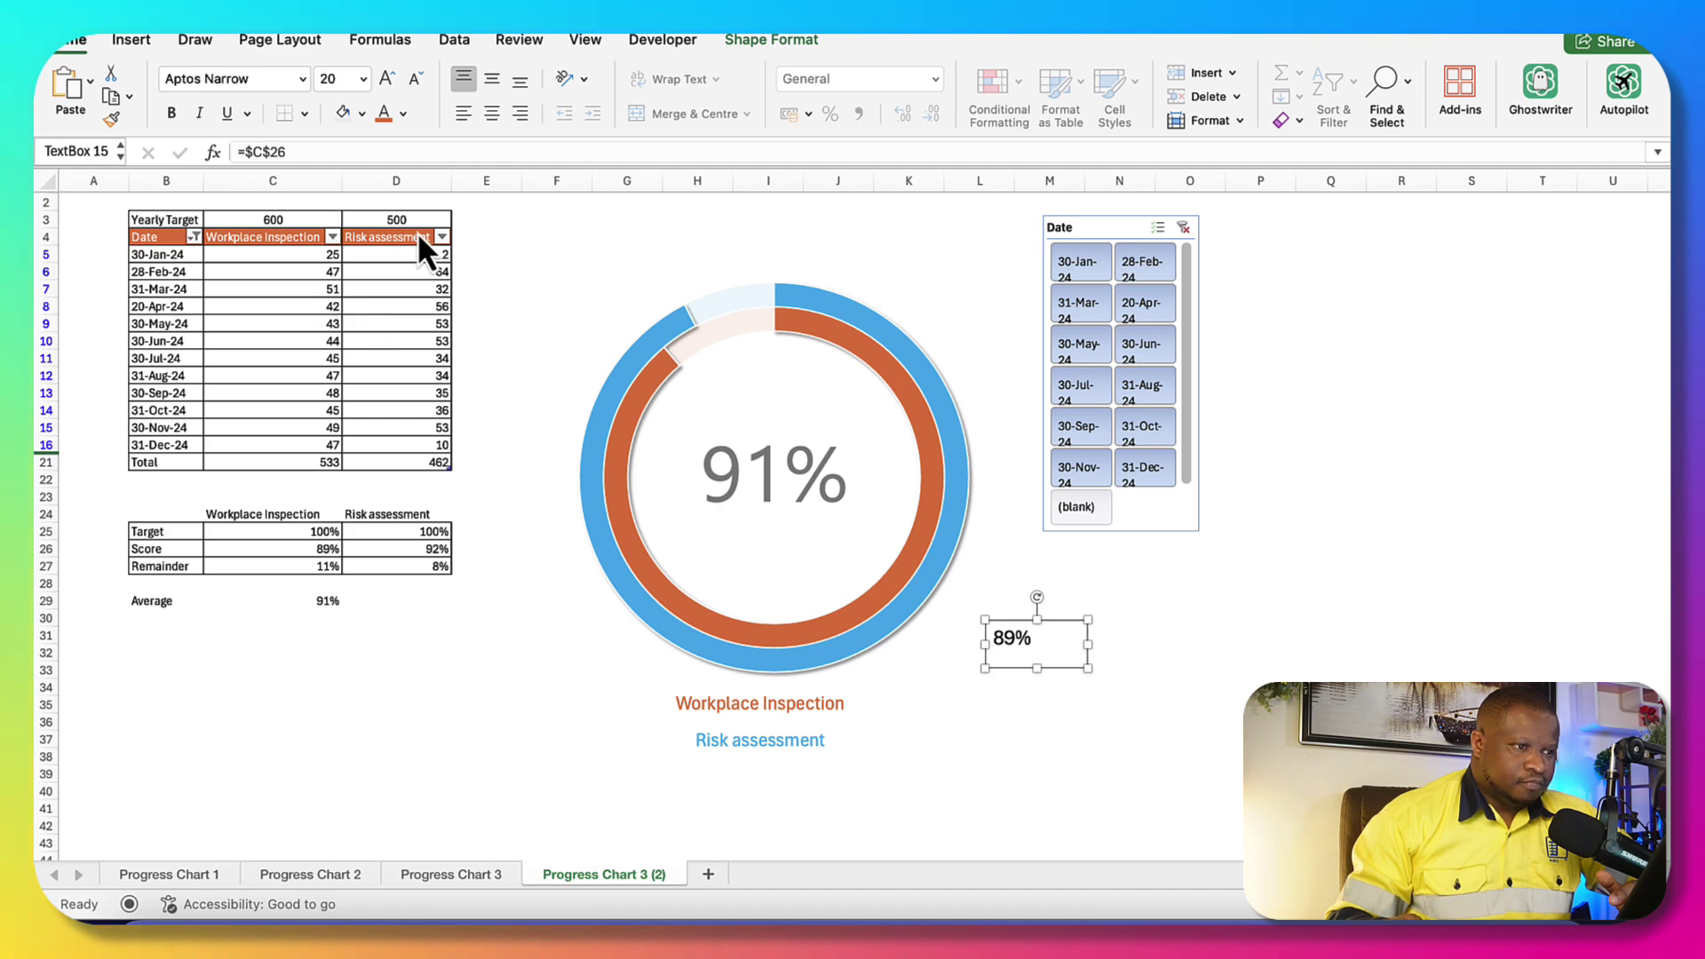
click(385, 113)
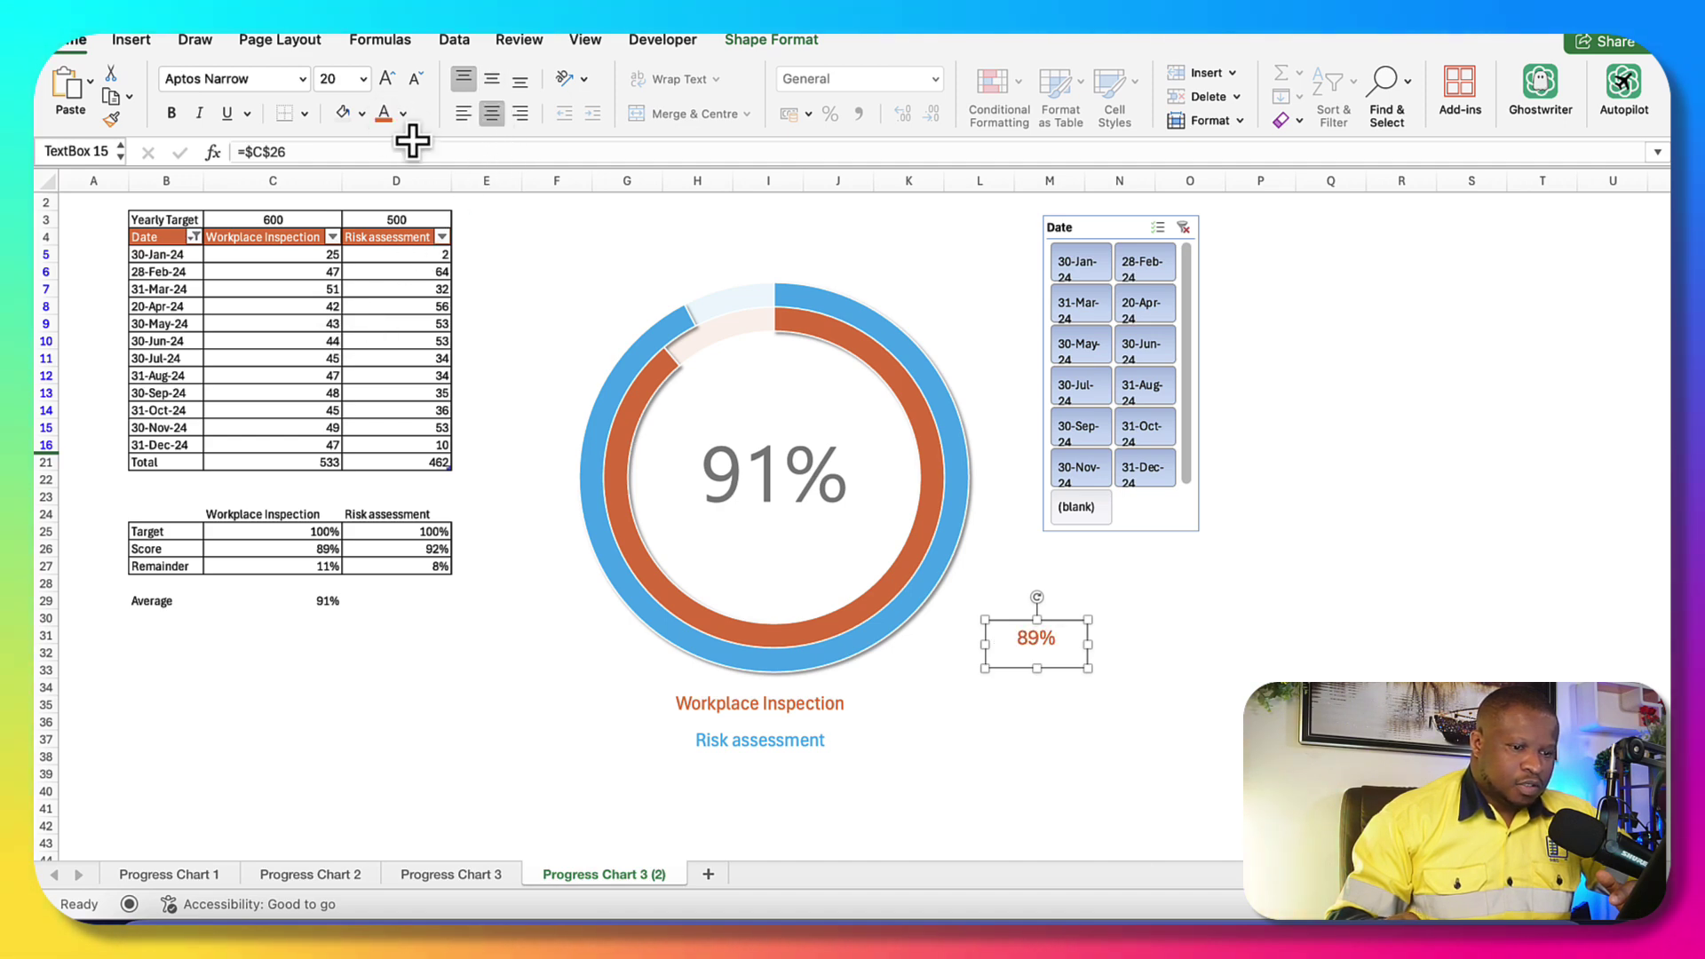
drag(1057, 668, 582, 417)
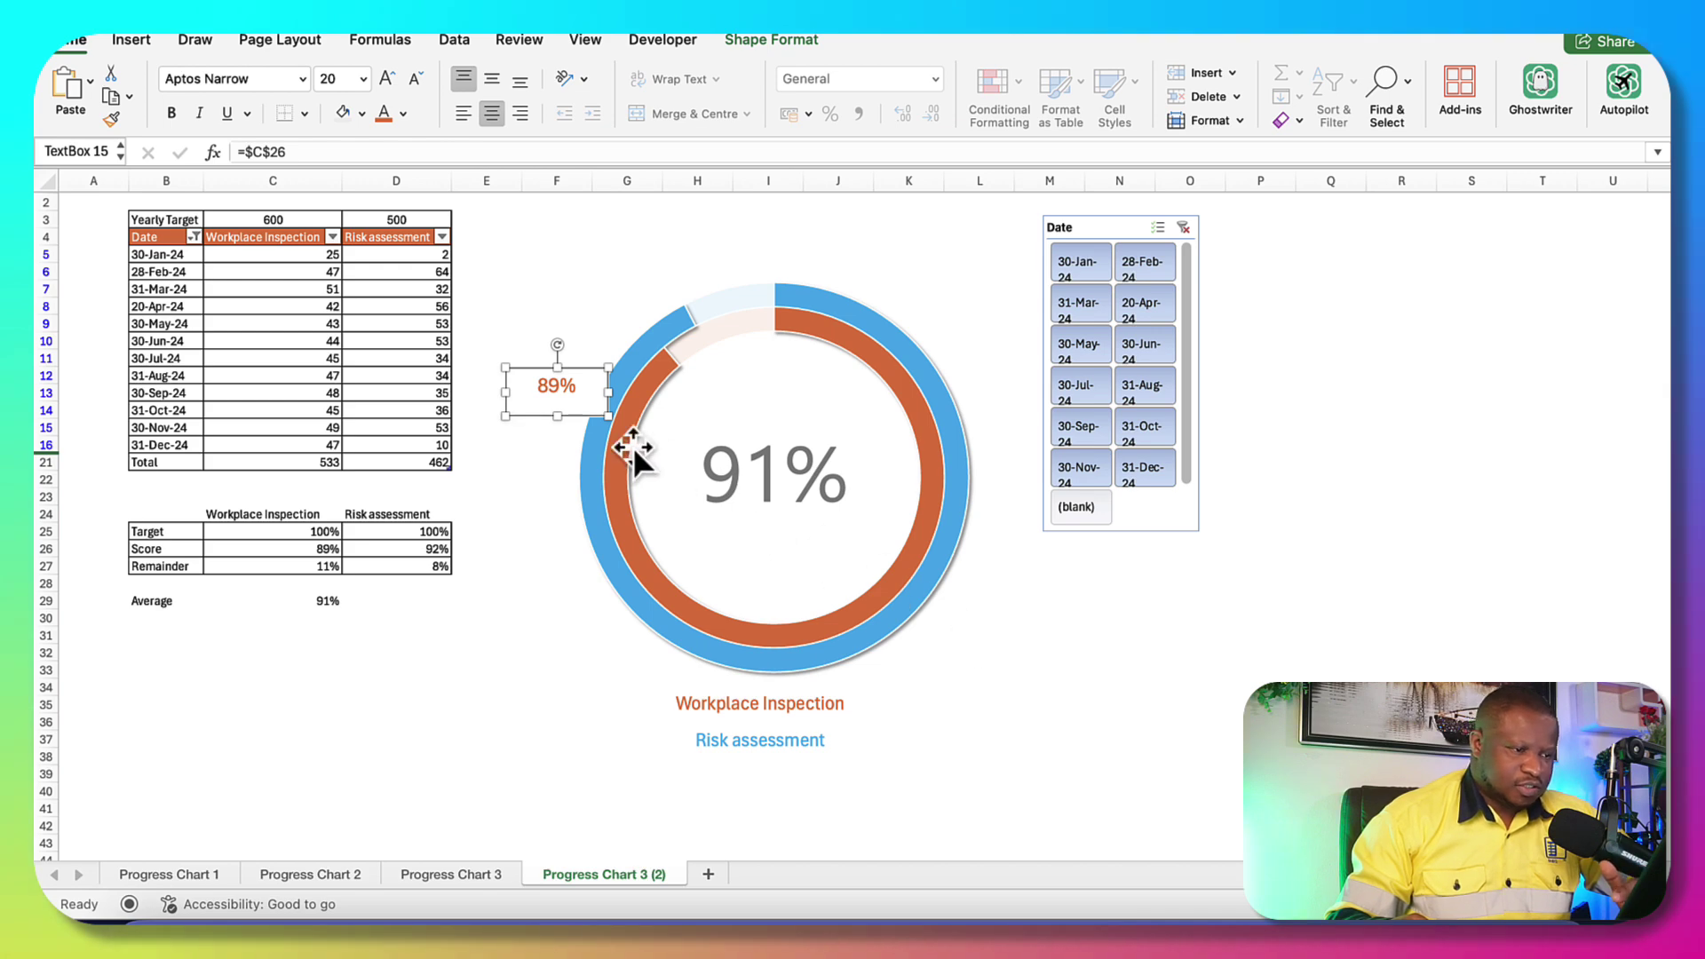
key(Delete)
scroll(483, 437, down, 2)
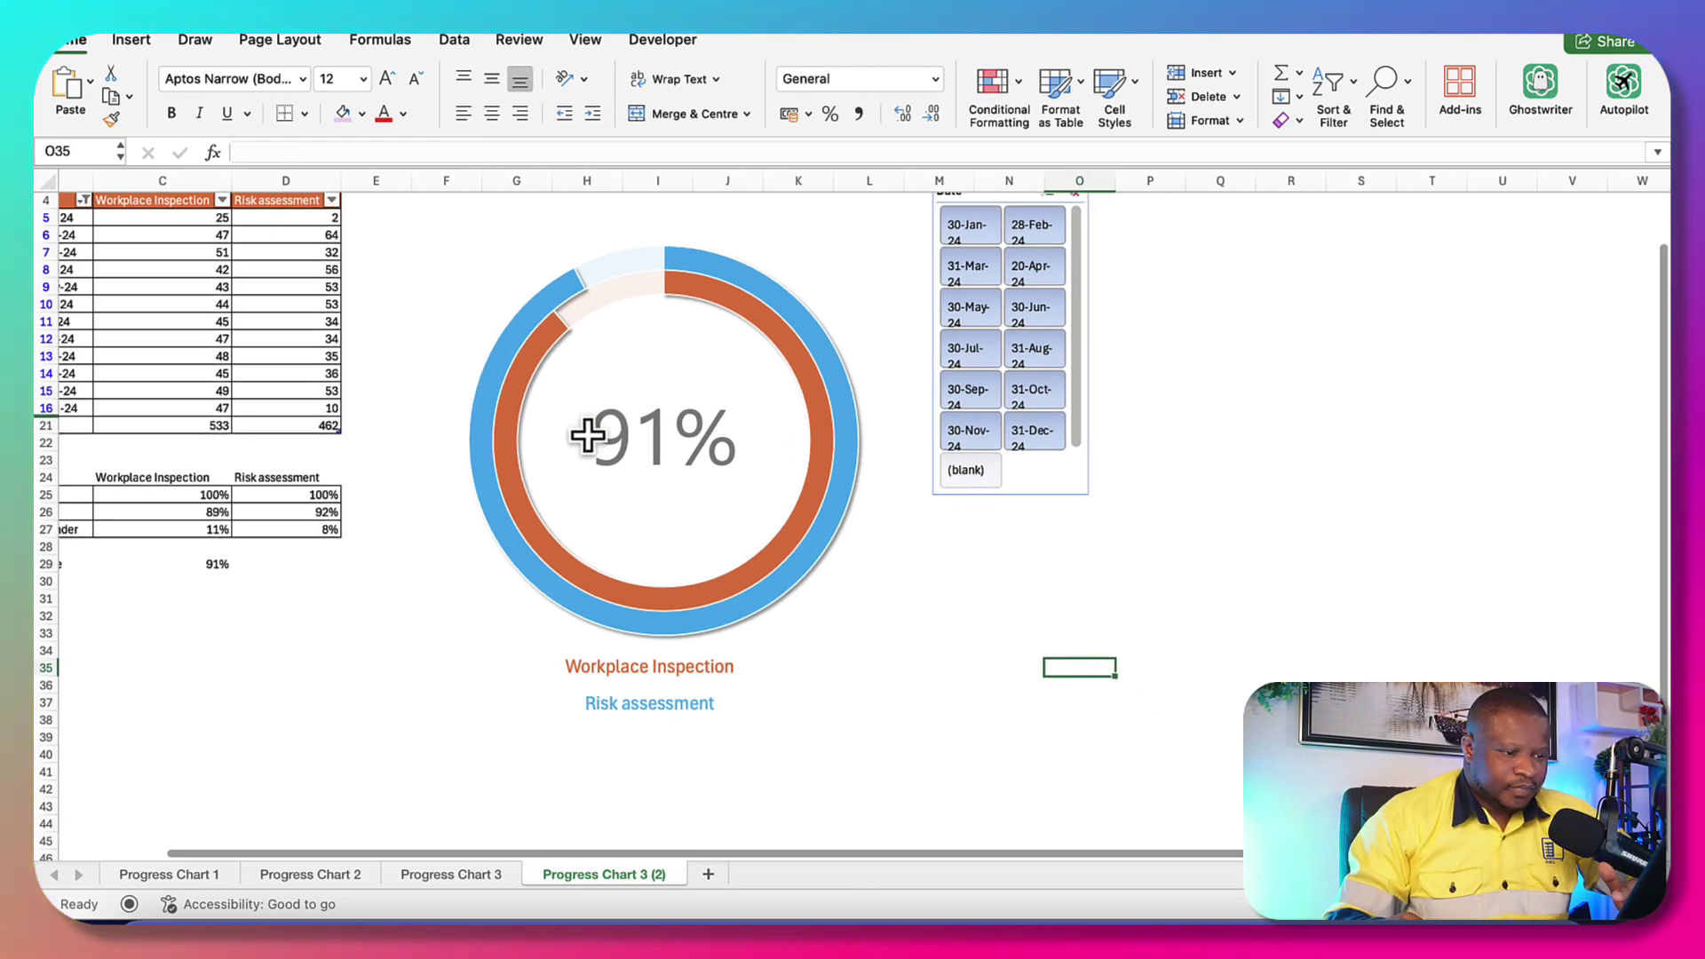
scroll(621, 568, left, 1)
scroll(796, 723, right, 1)
key(Down)
key(Down)
key(Down)
key(Left)
key(Left)
key(Left)
key(Left)
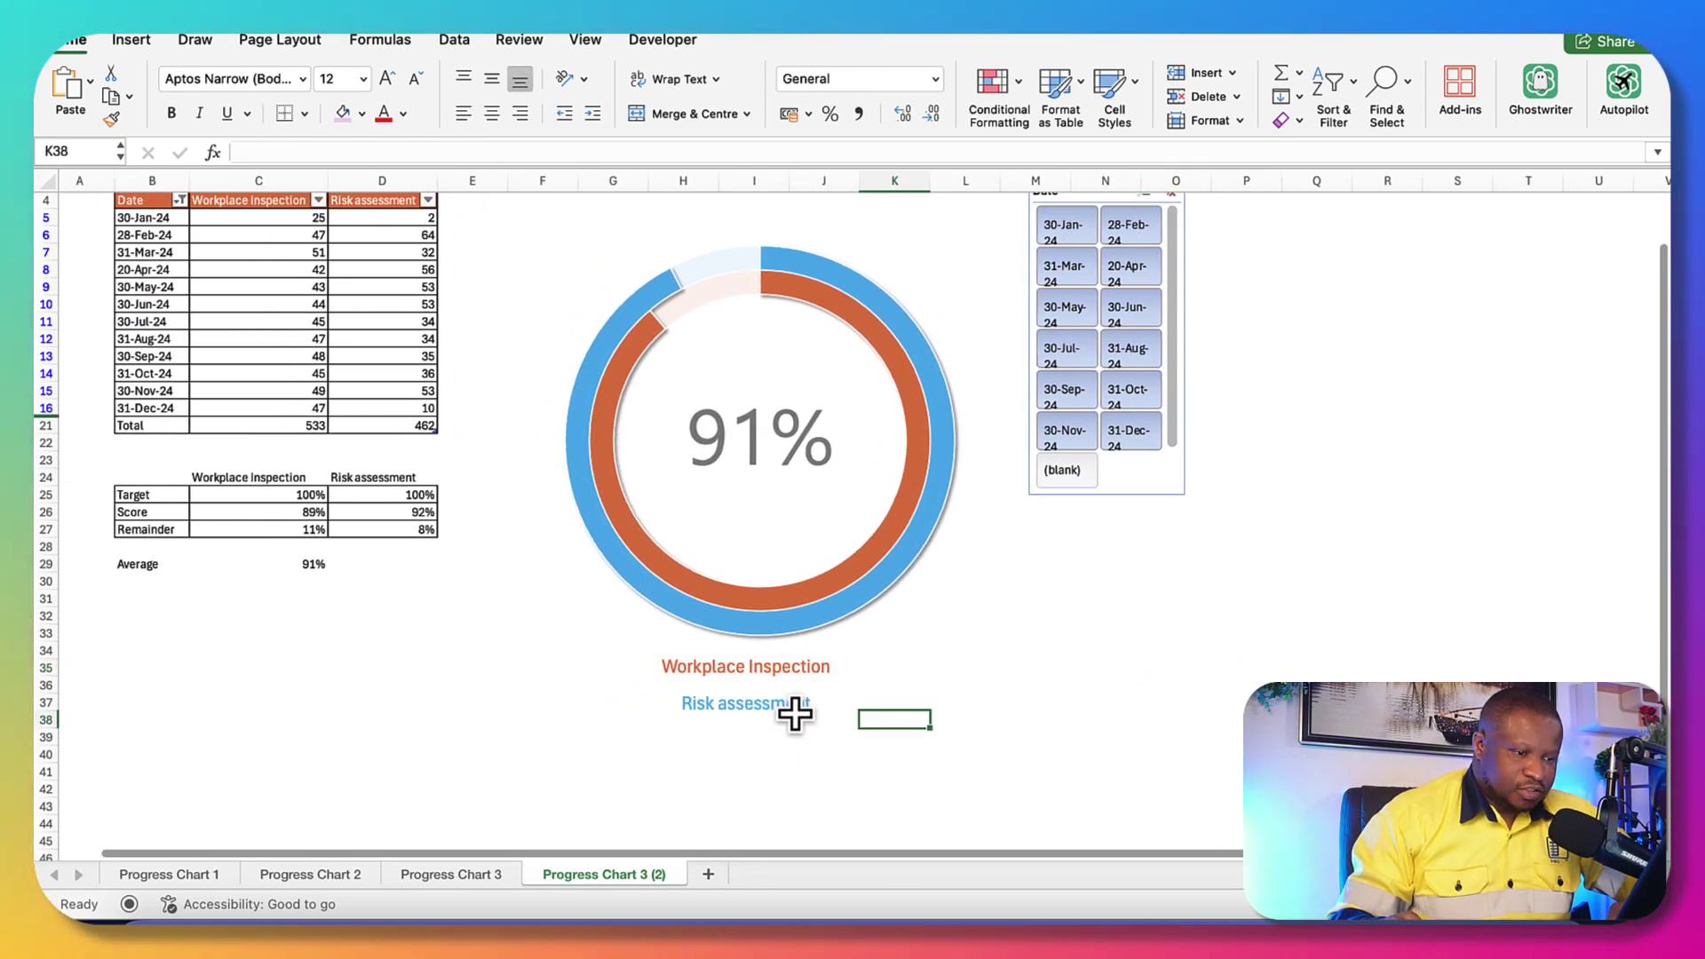
Group the Risk assessment and Workplace Inspection labels, the doughnut chart and the central average text box into one object
click(796, 707)
shift+click(781, 667)
shift+click(799, 613)
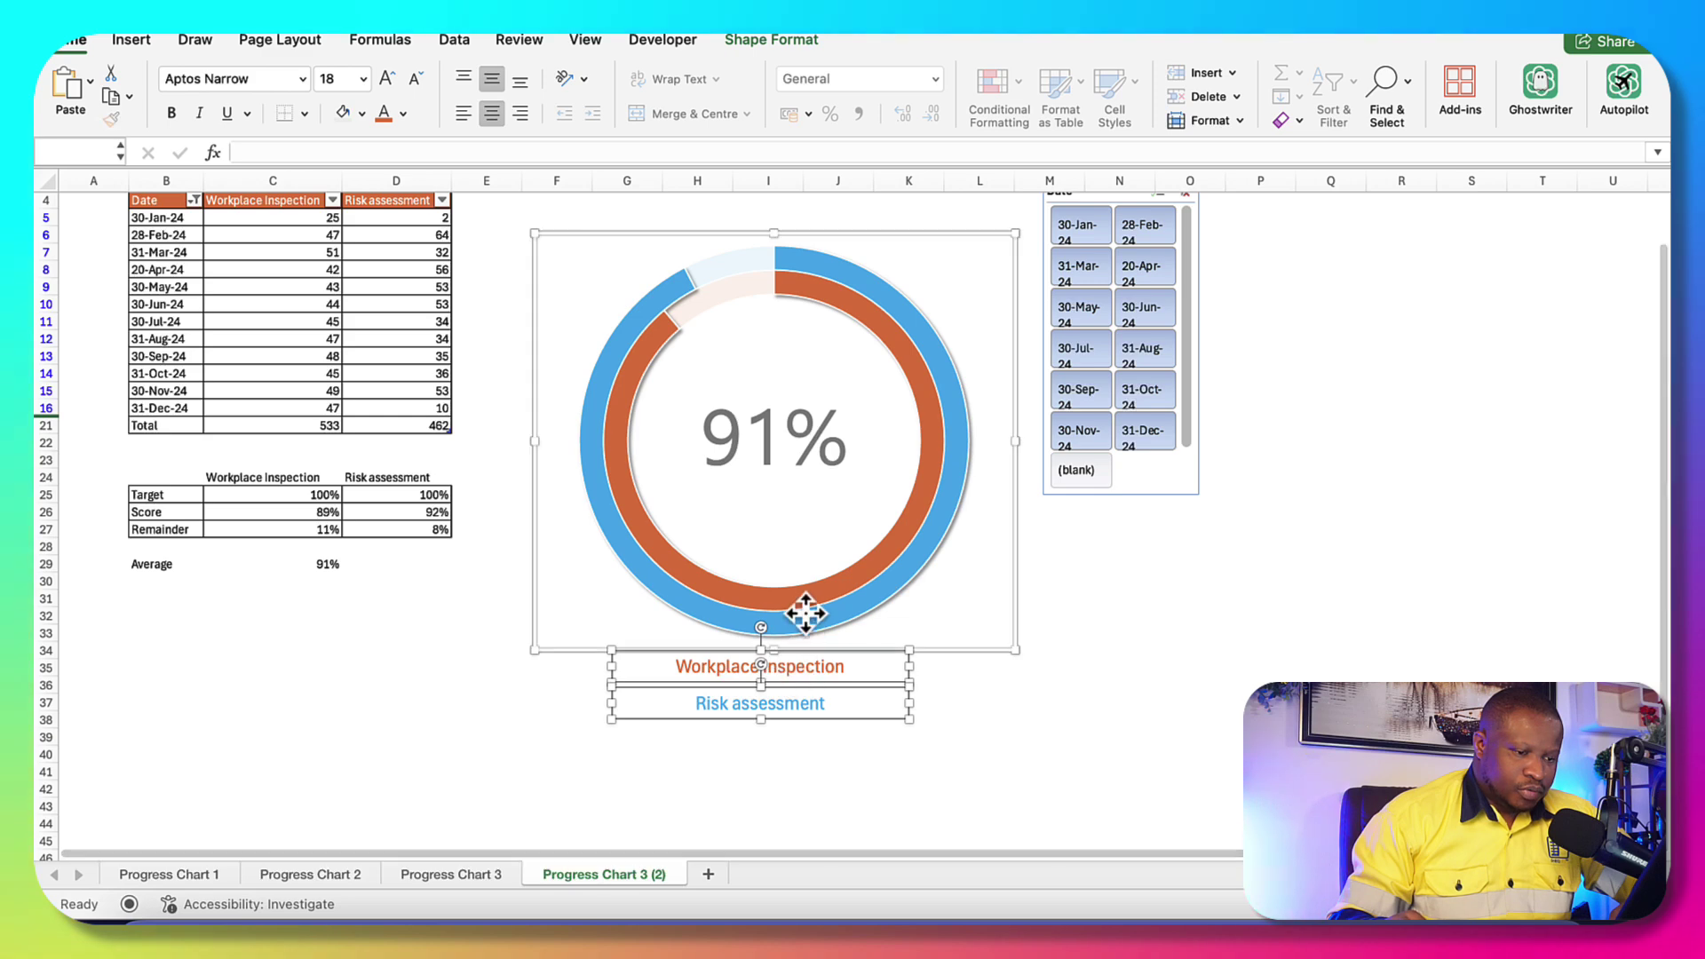
shift+click(802, 459)
click(808, 44)
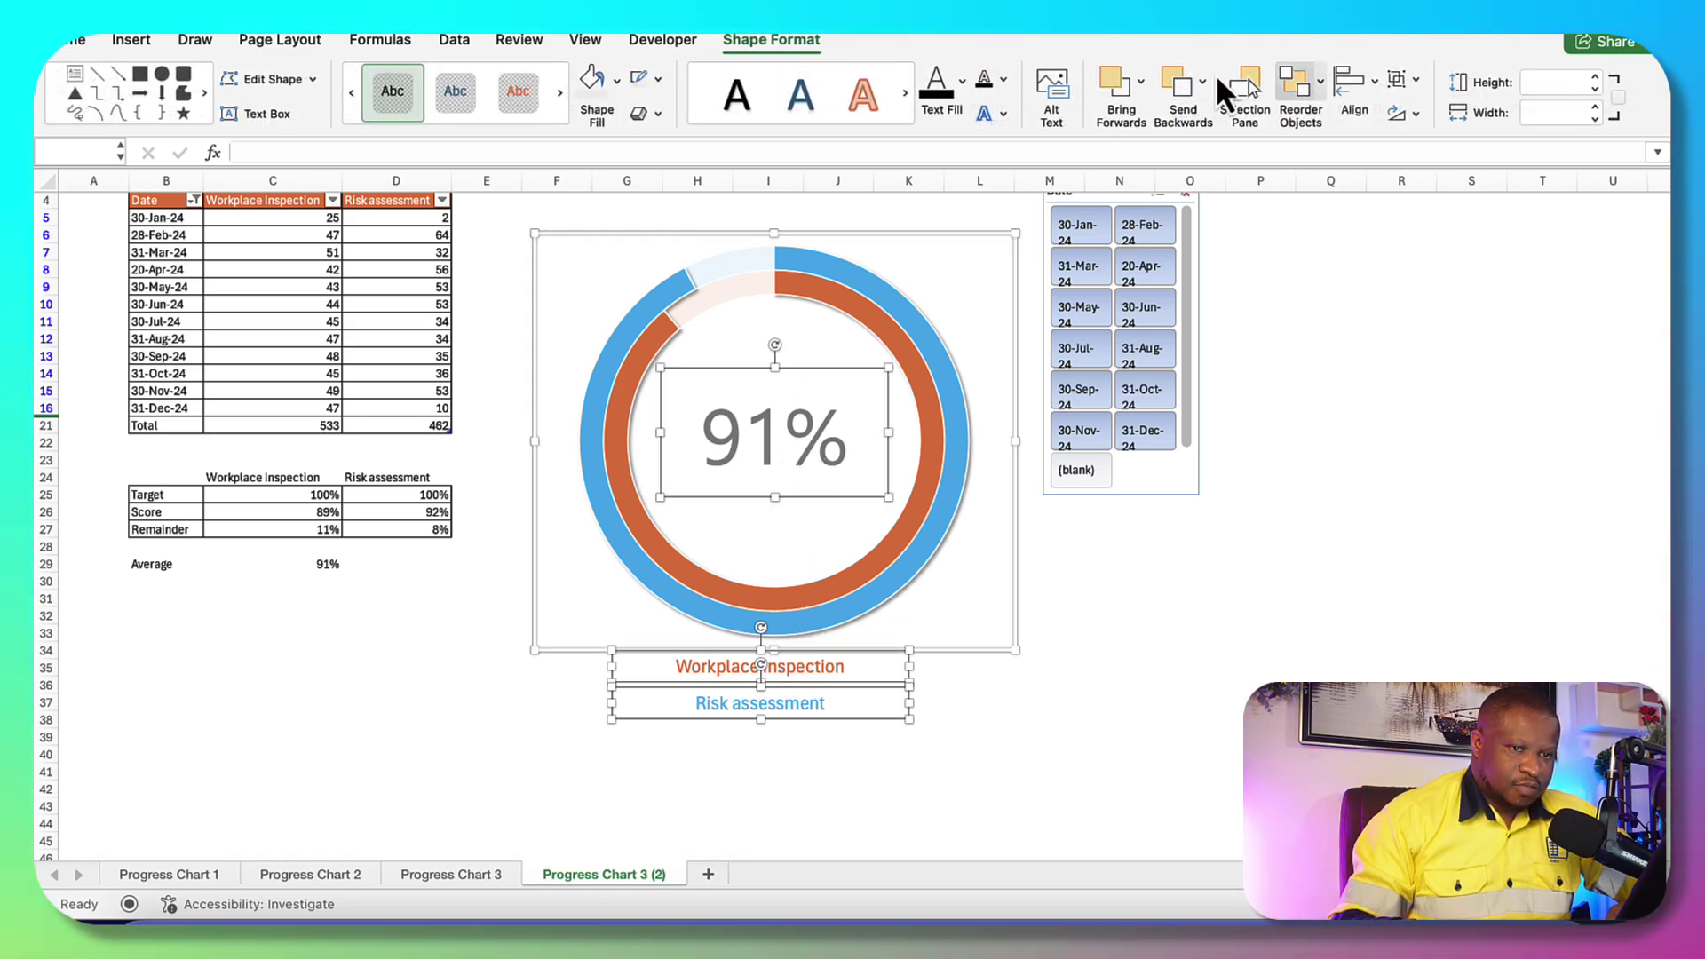
click(1401, 81)
click(1406, 107)
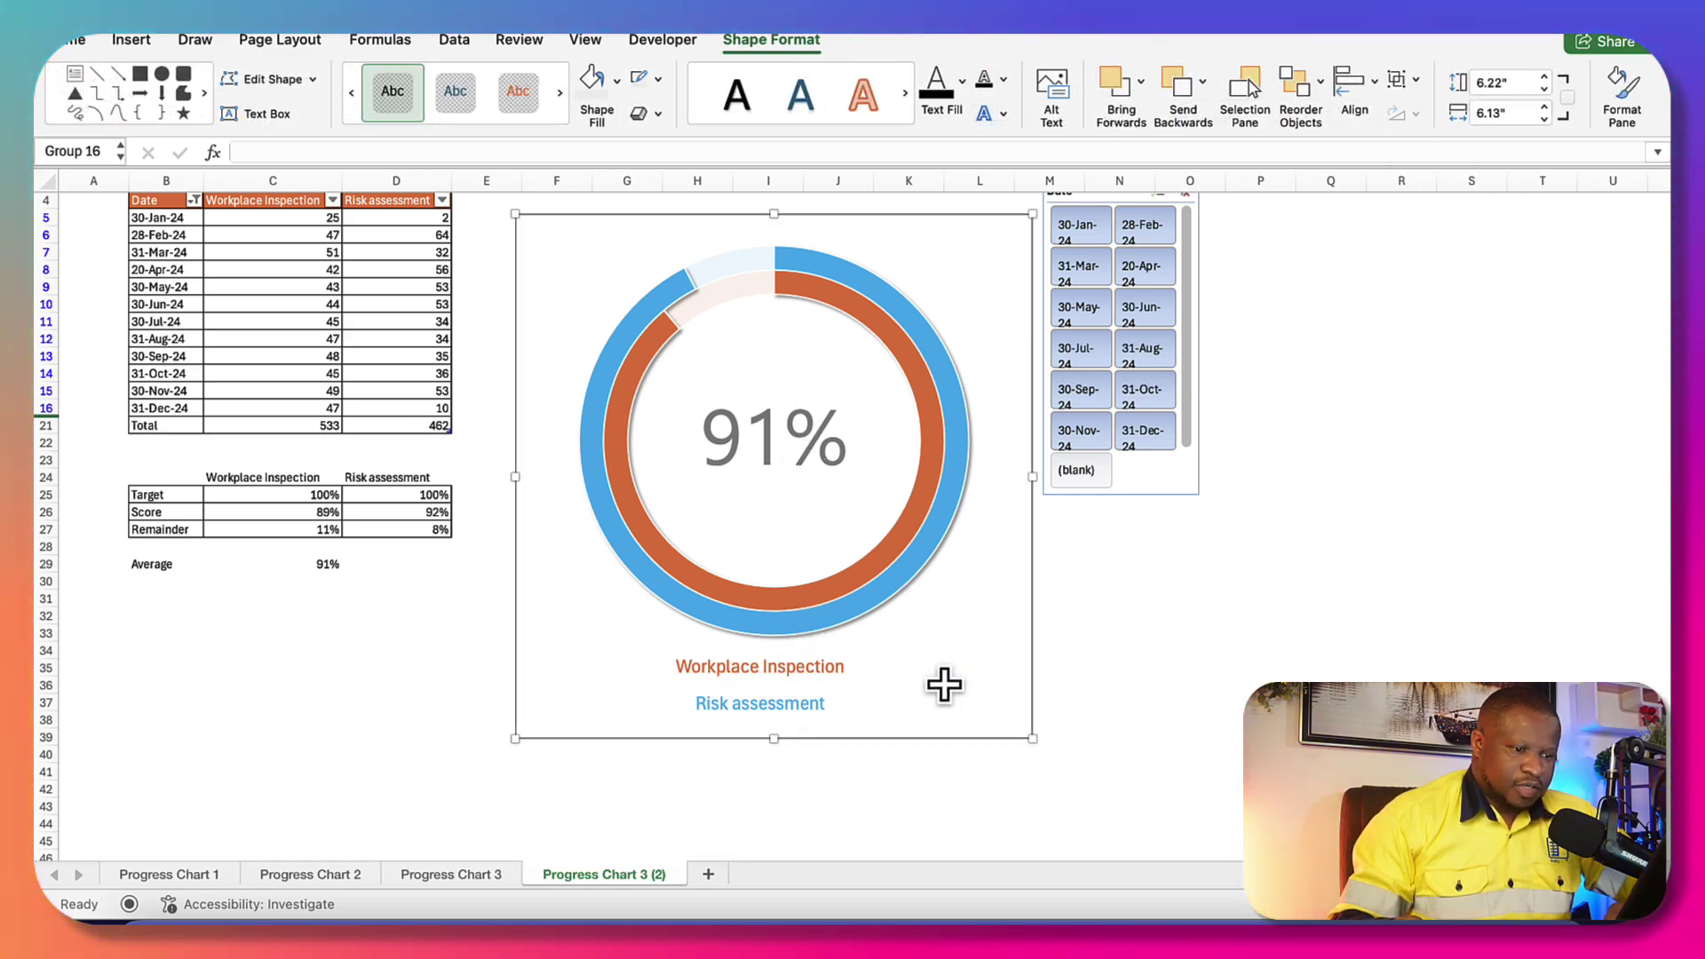
Set the grouped chart's positioning properties so it does not resize with the cells
right_click(906, 739)
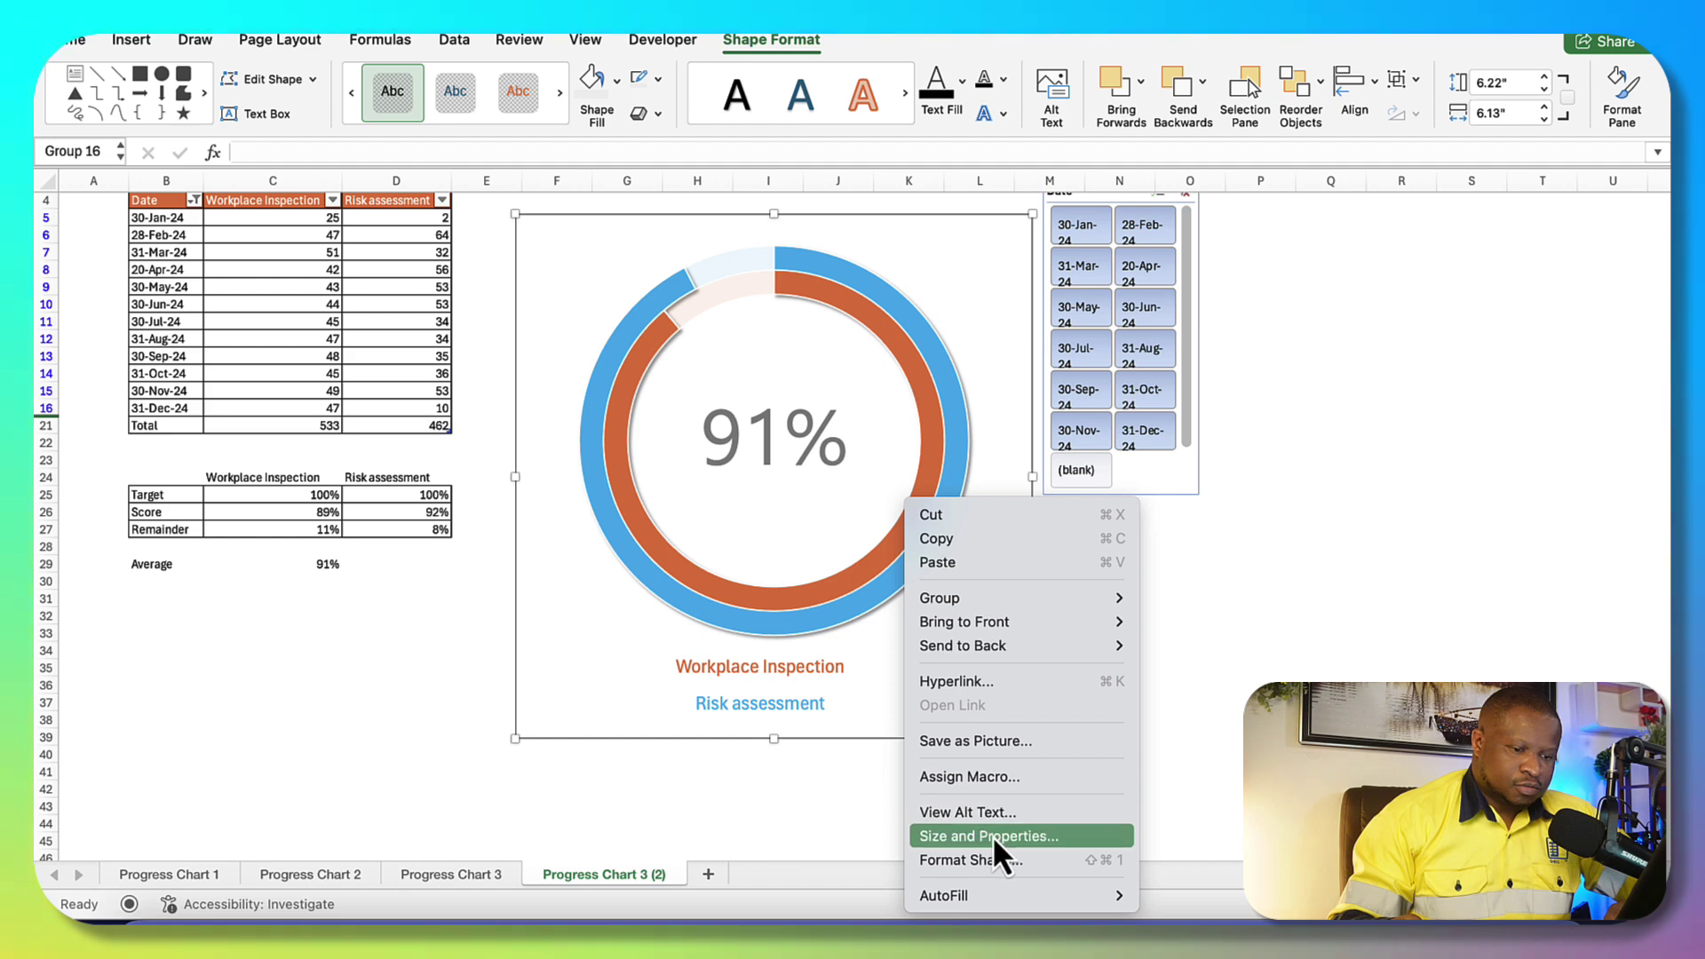
click(993, 834)
click(1362, 586)
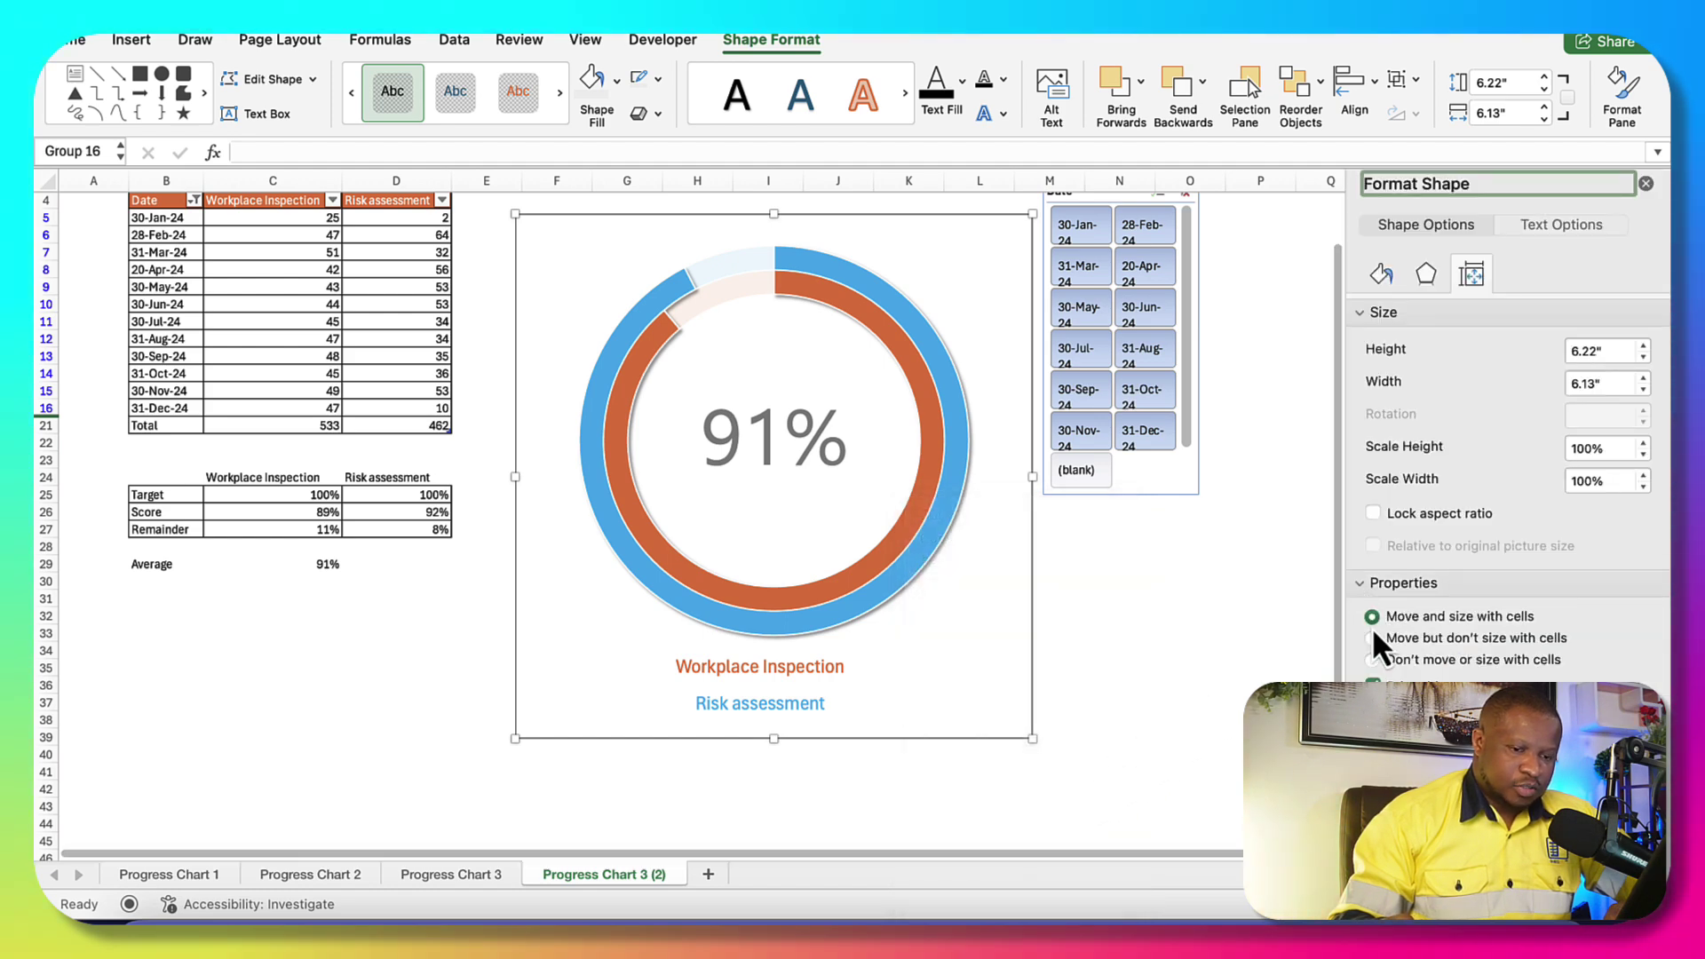
click(1645, 183)
click(1413, 649)
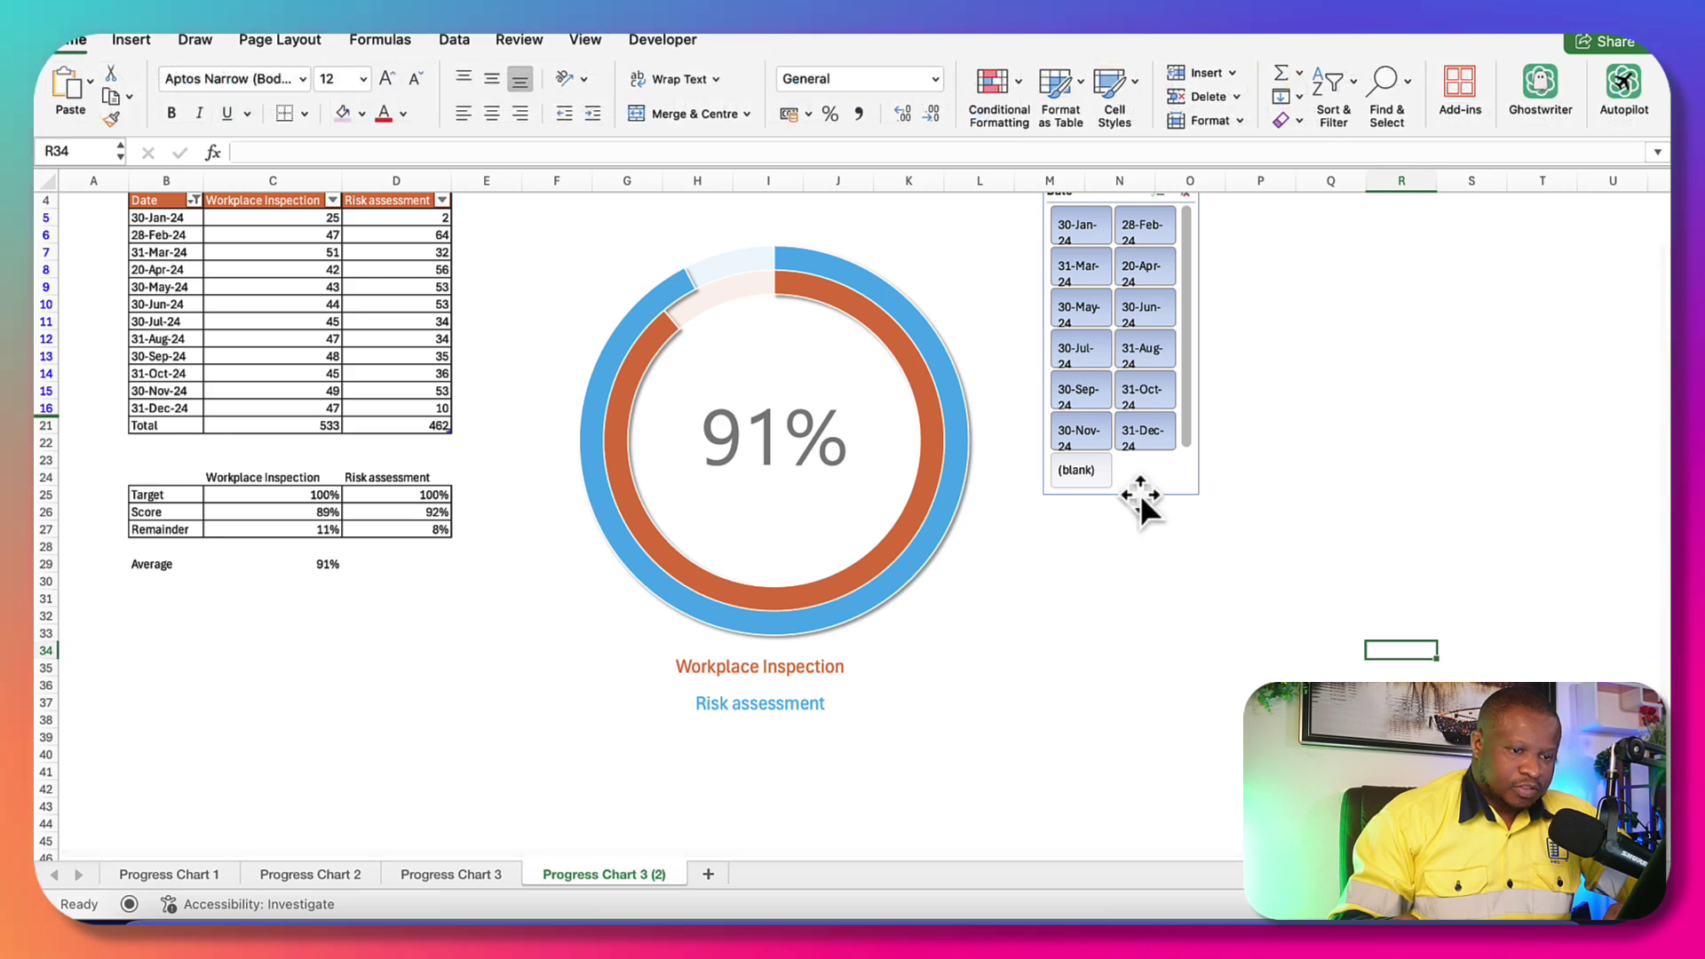
Move the Date slicer slightly away from the chart and test it with 30-Jan-24, 31-Mar-24 to 30-Nov-24, and all twelve dates
drag(1140, 493, 1187, 539)
click(1112, 275)
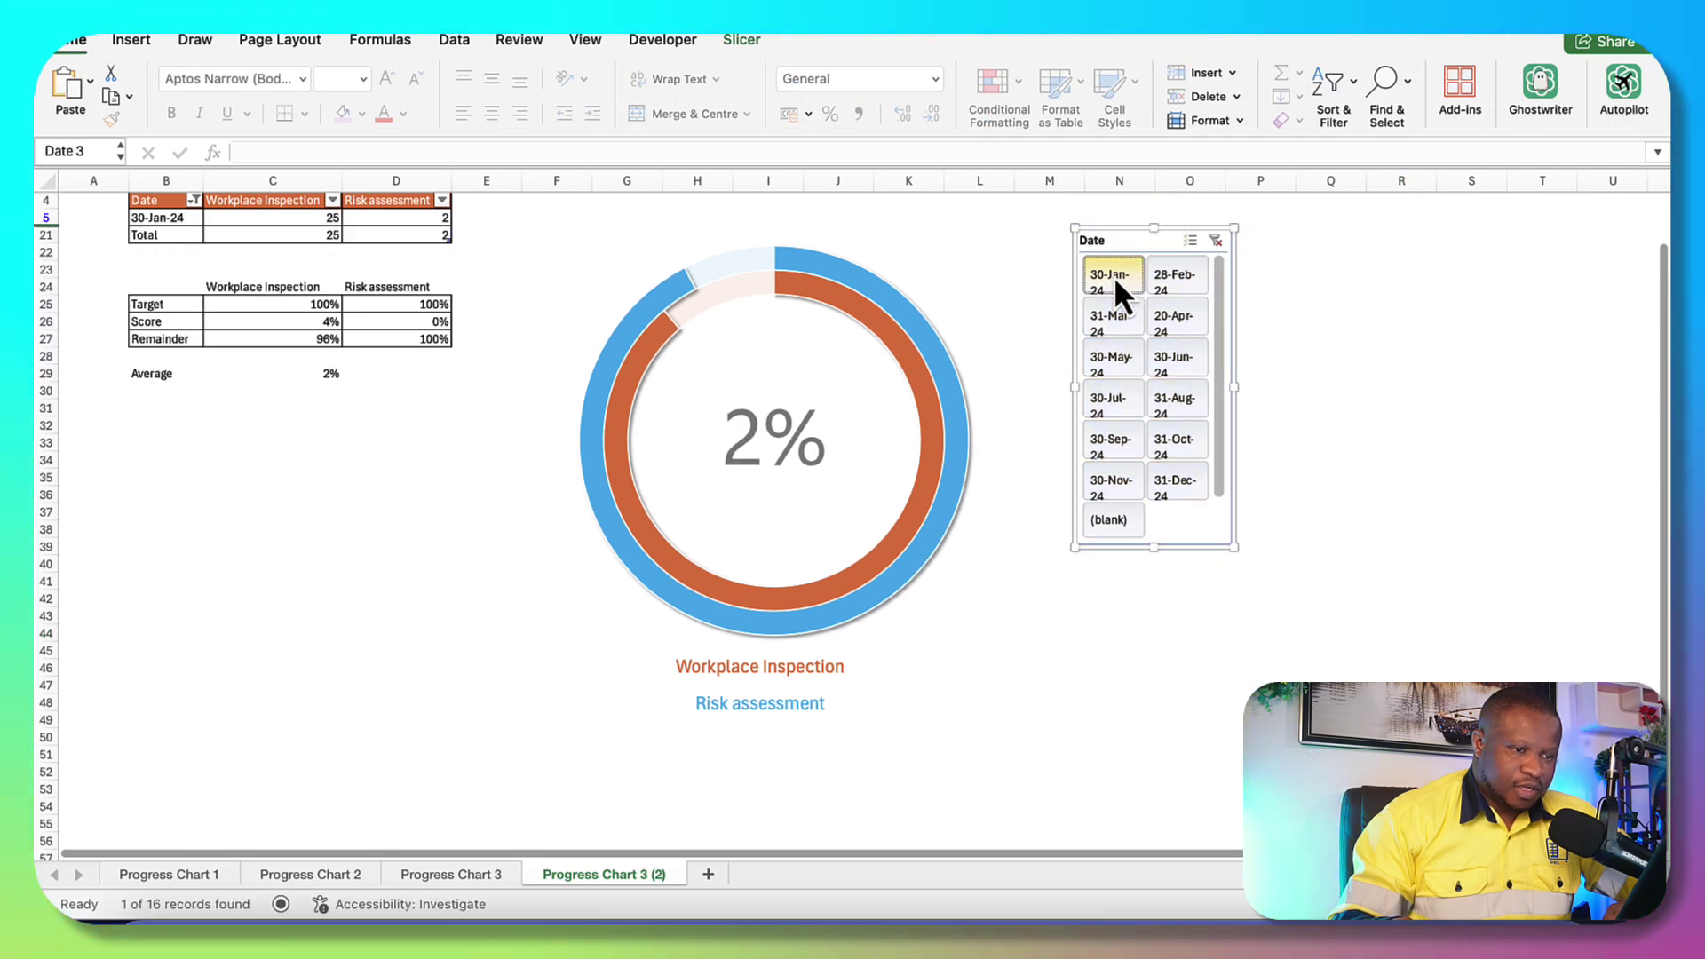
drag(1115, 322, 1137, 450)
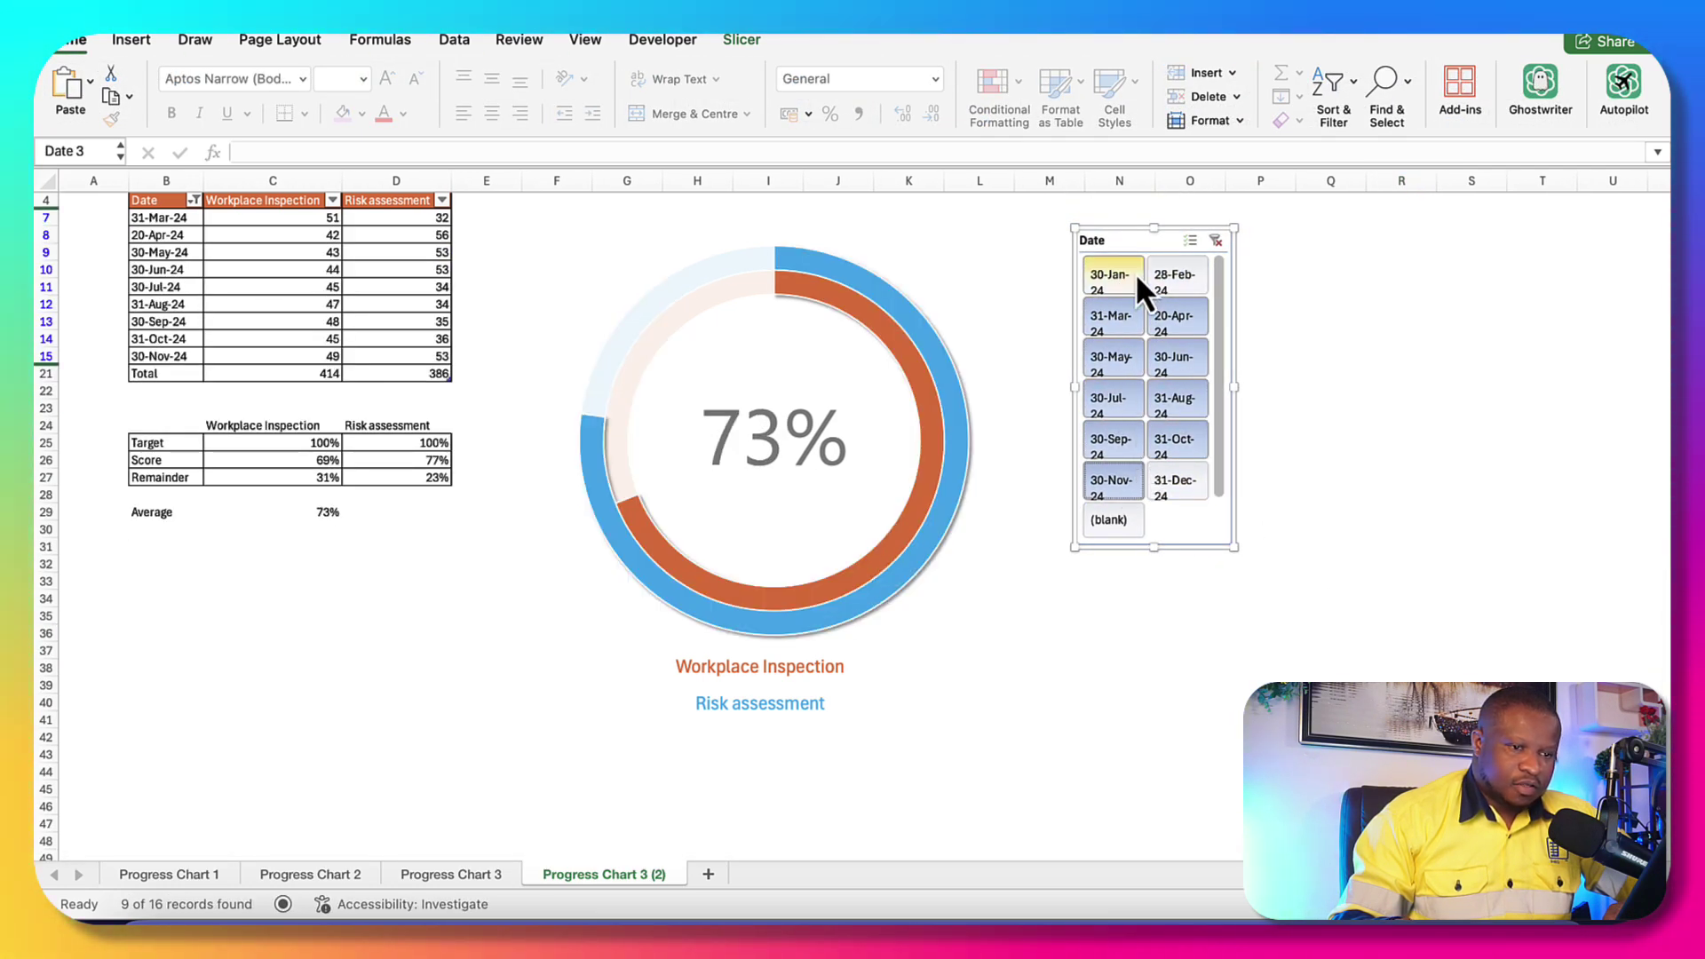
drag(1133, 279, 1176, 486)
click(1190, 717)
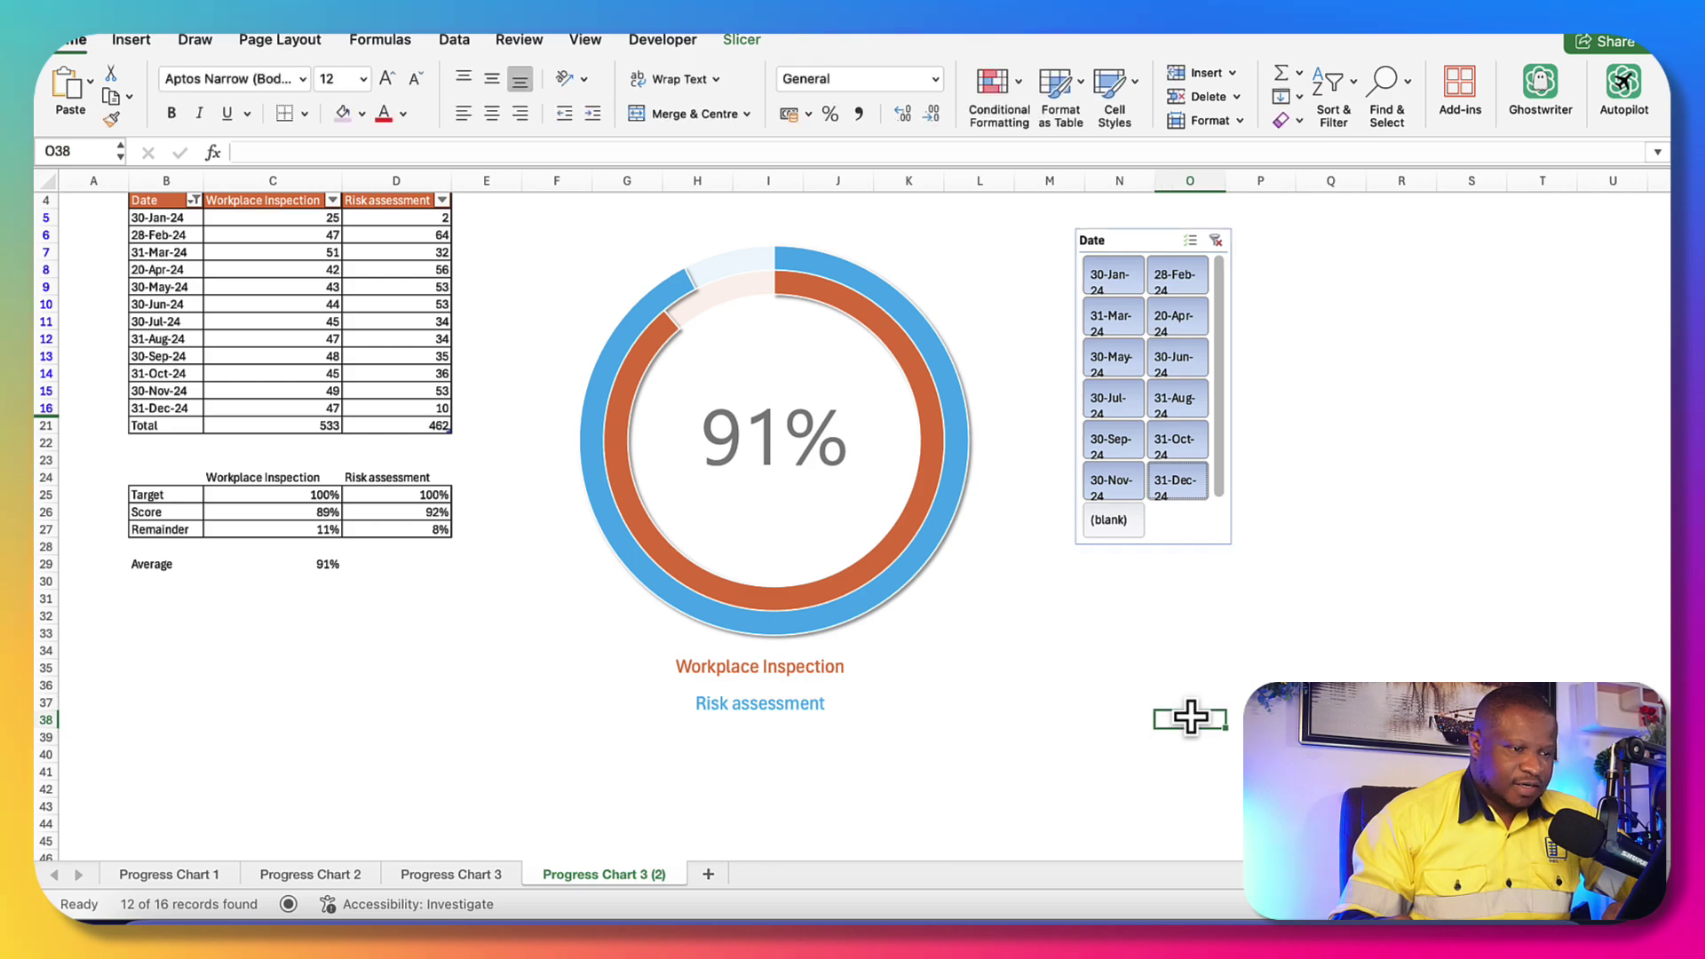
Switch to the SHEQXEL PROGRESS CHART WIDGETS II workbook and examine how the score labels sit on its doughnut rings
key(ctrl+Up)
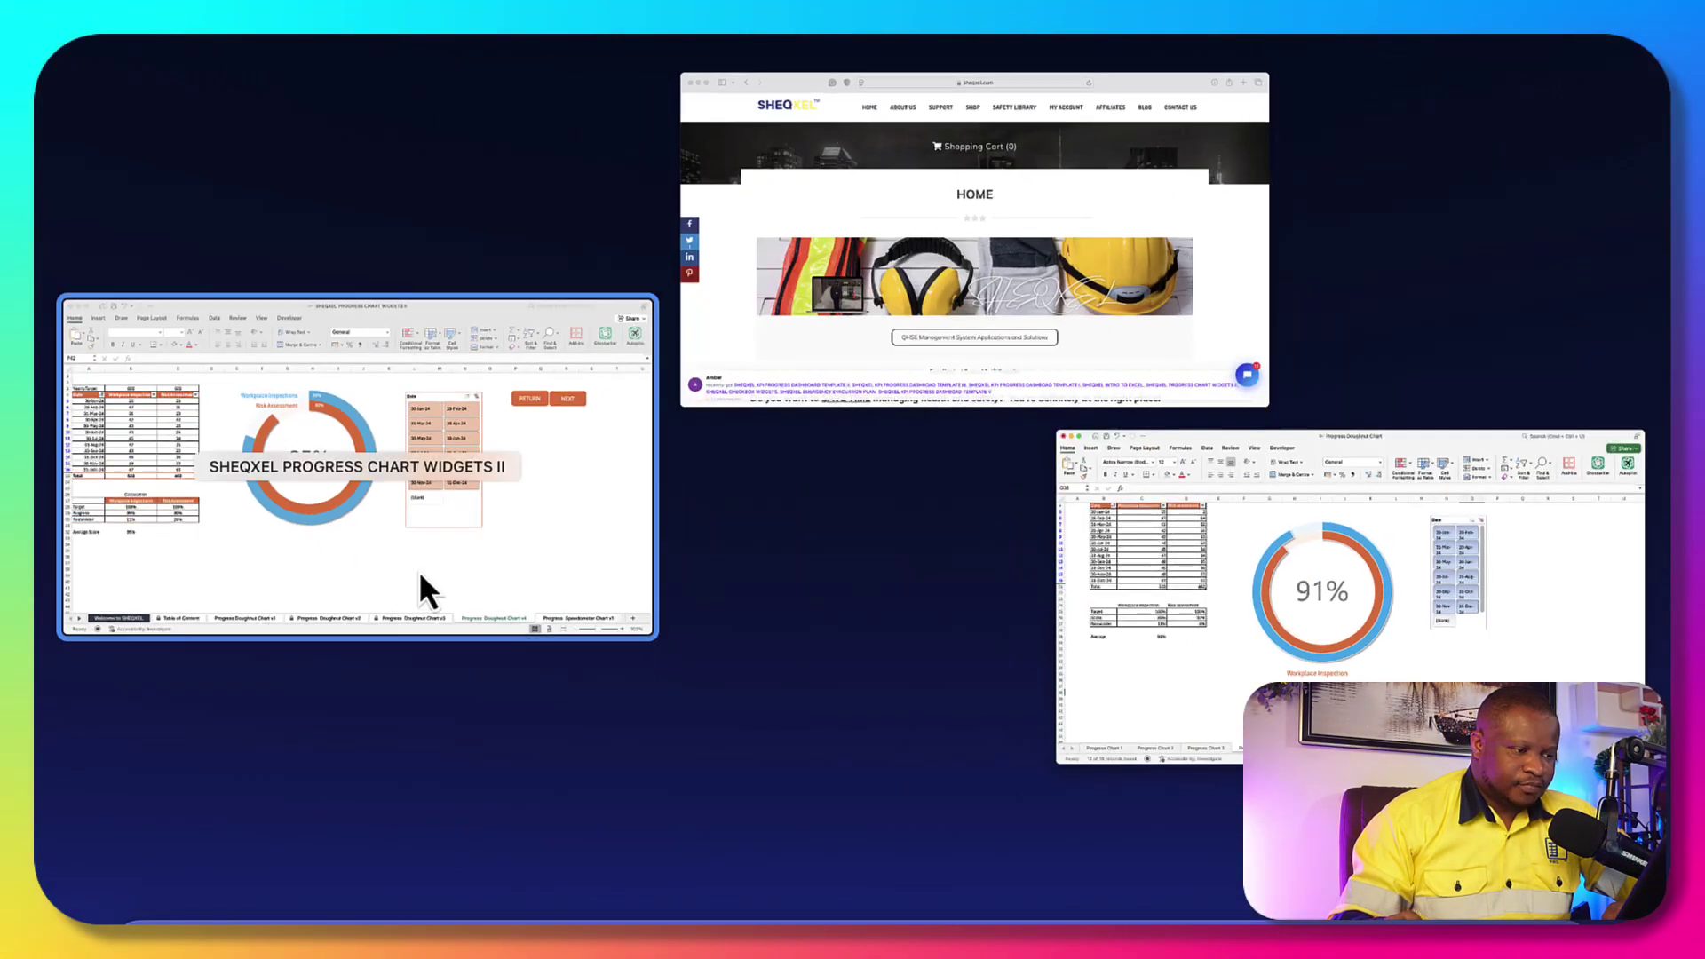
click(418, 572)
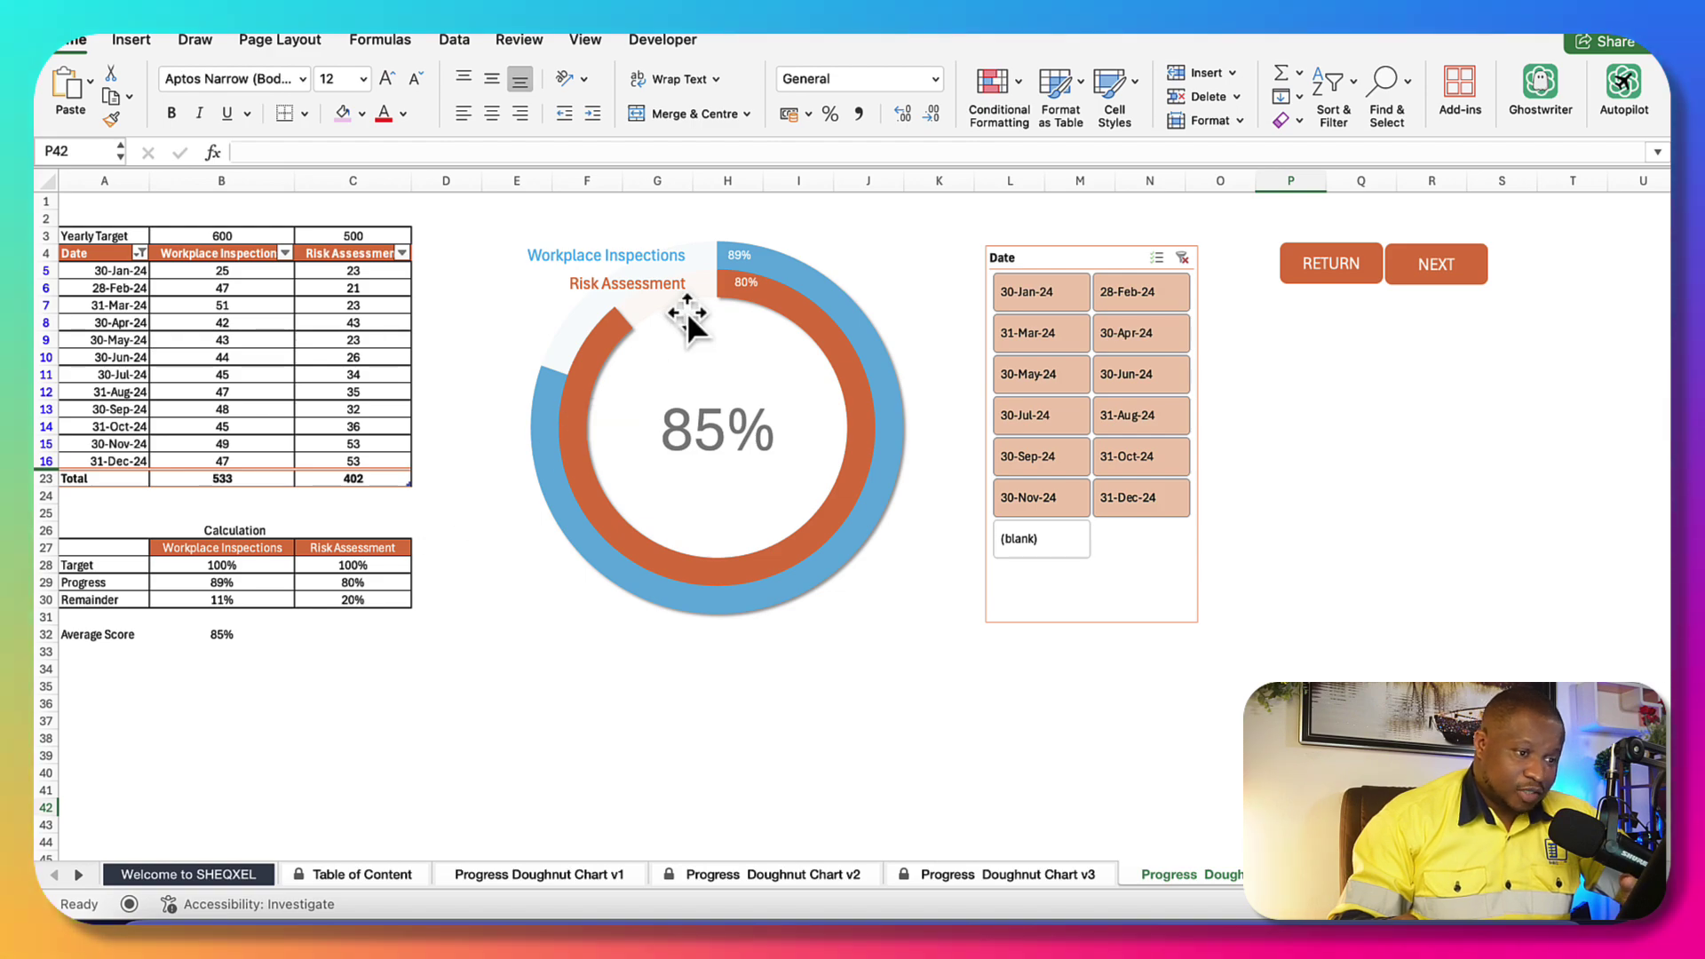
click(743, 258)
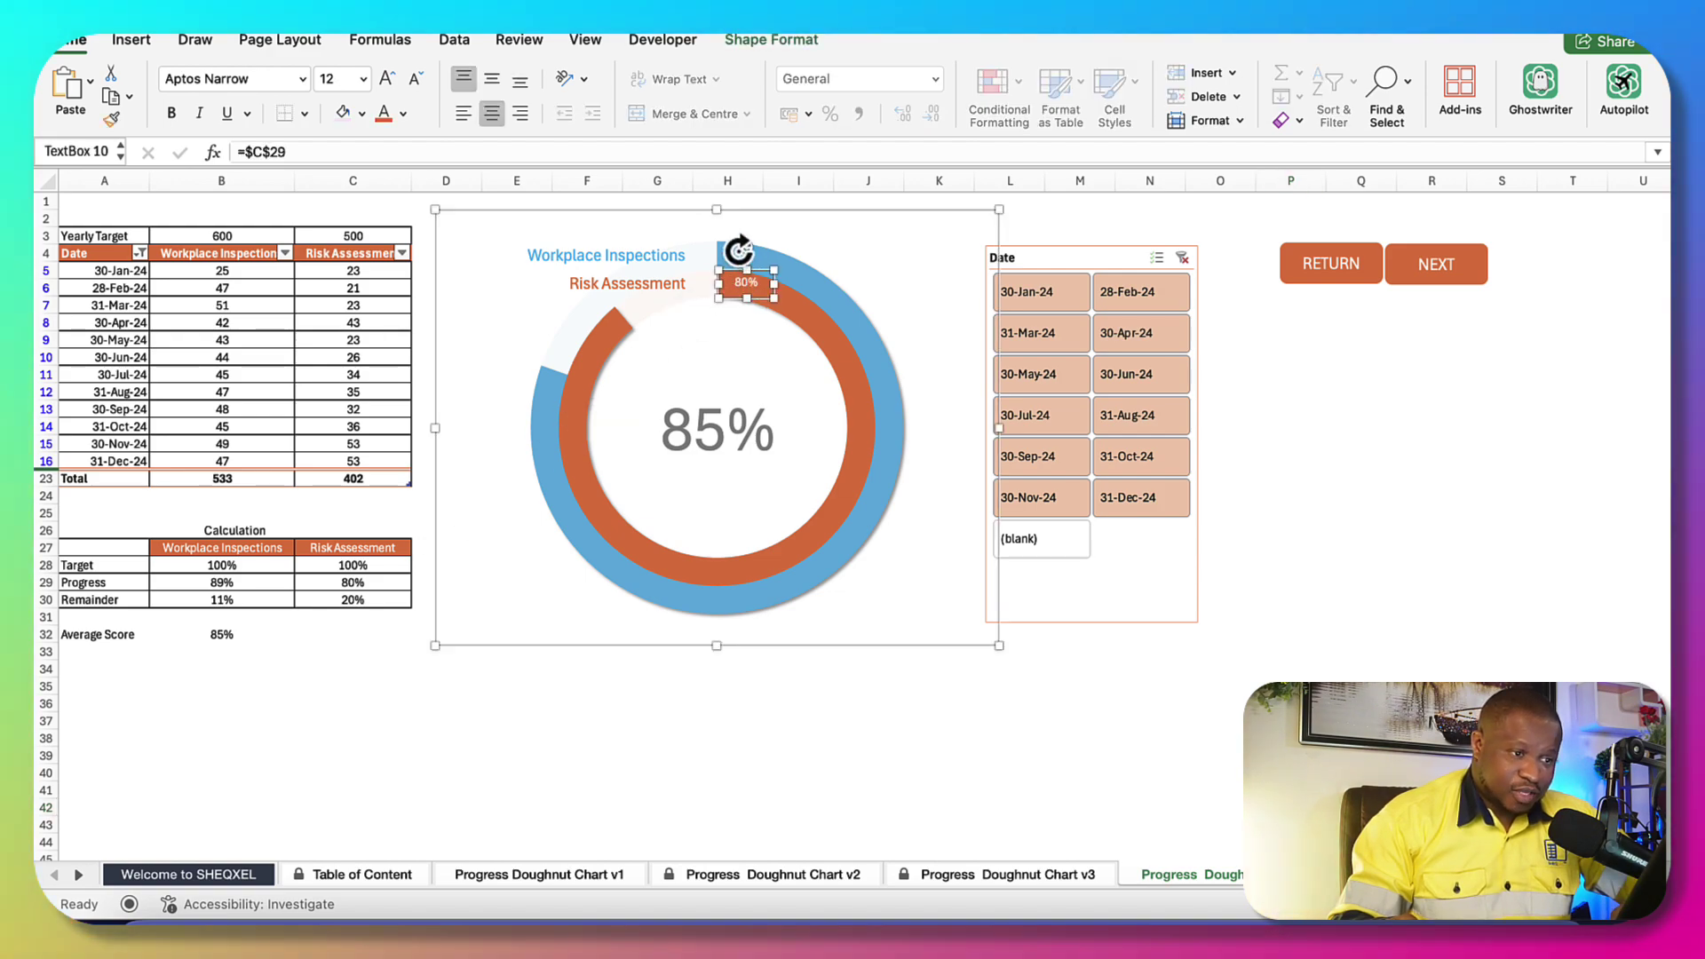
key(ctrl+Up)
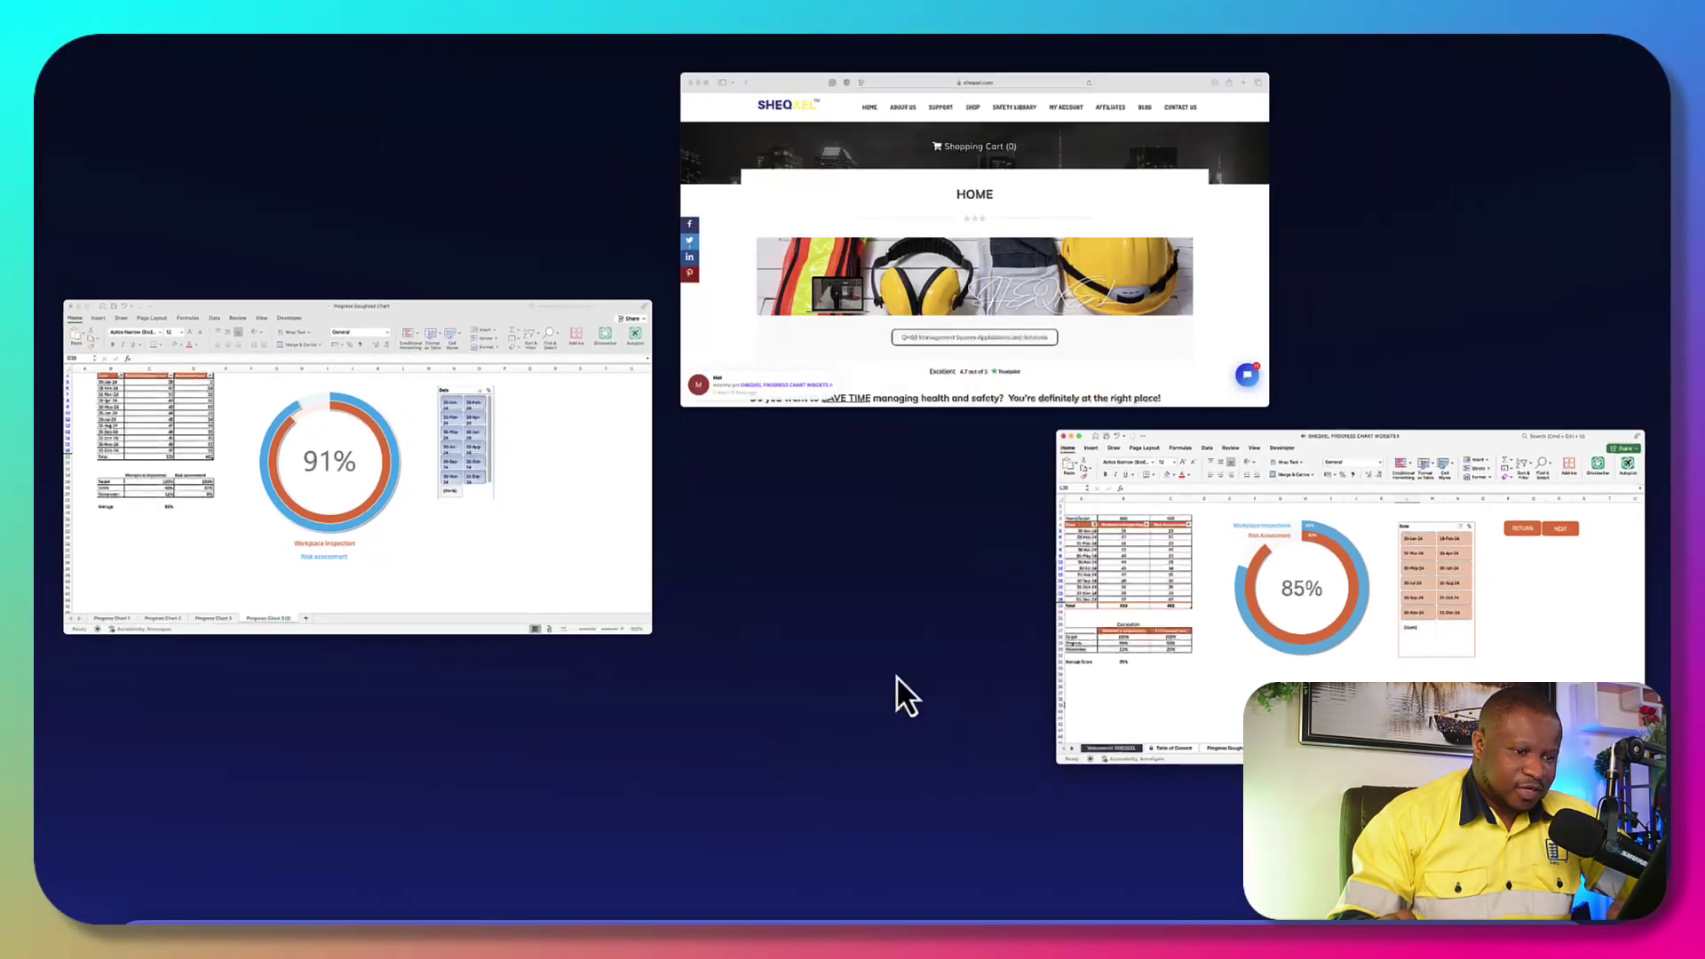
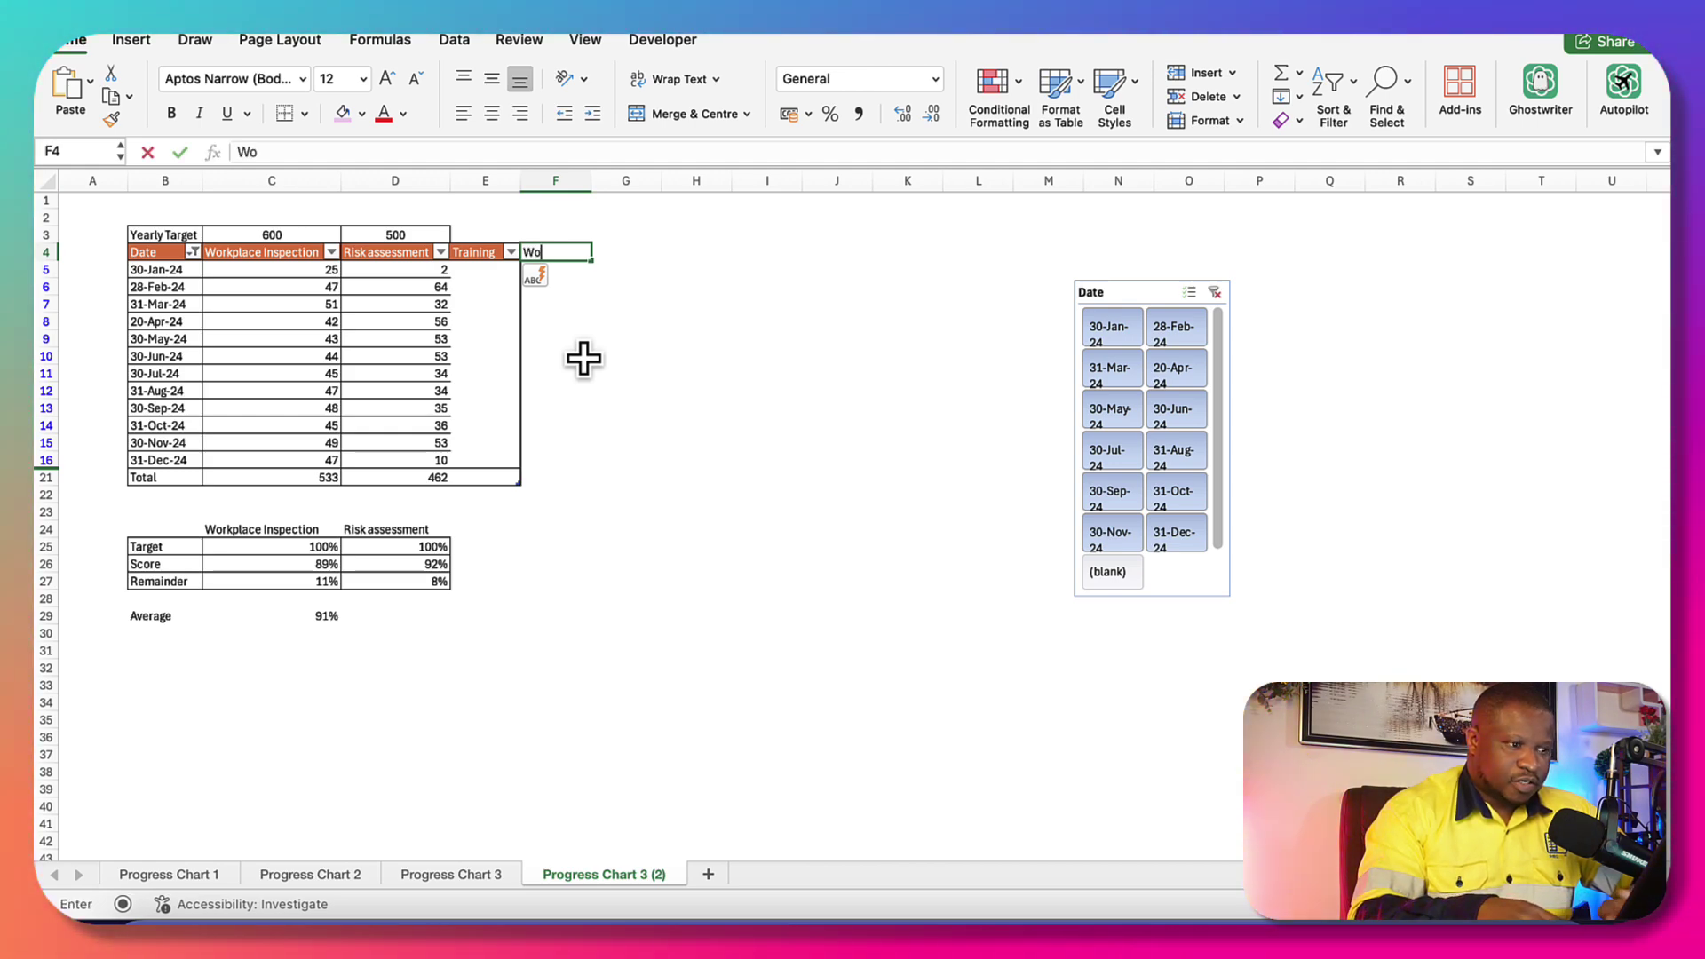
Add a Work Permit column header in F4, next to the Training header
text(rk Pe)
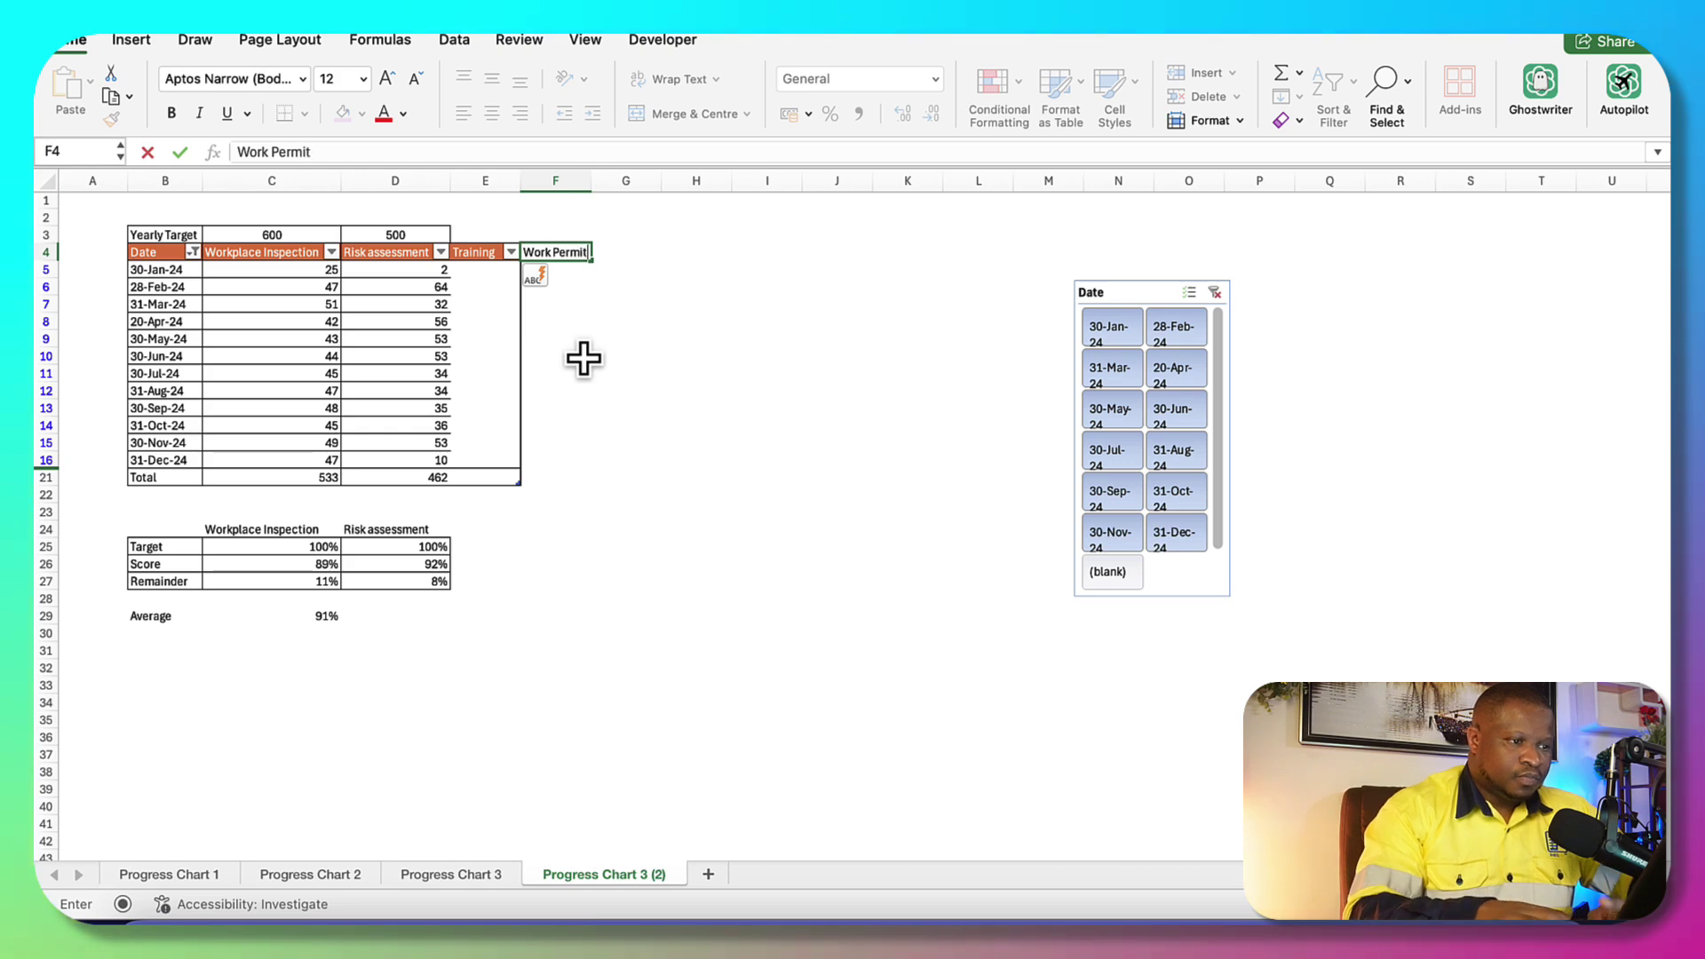
text(rmit)
key(Return)
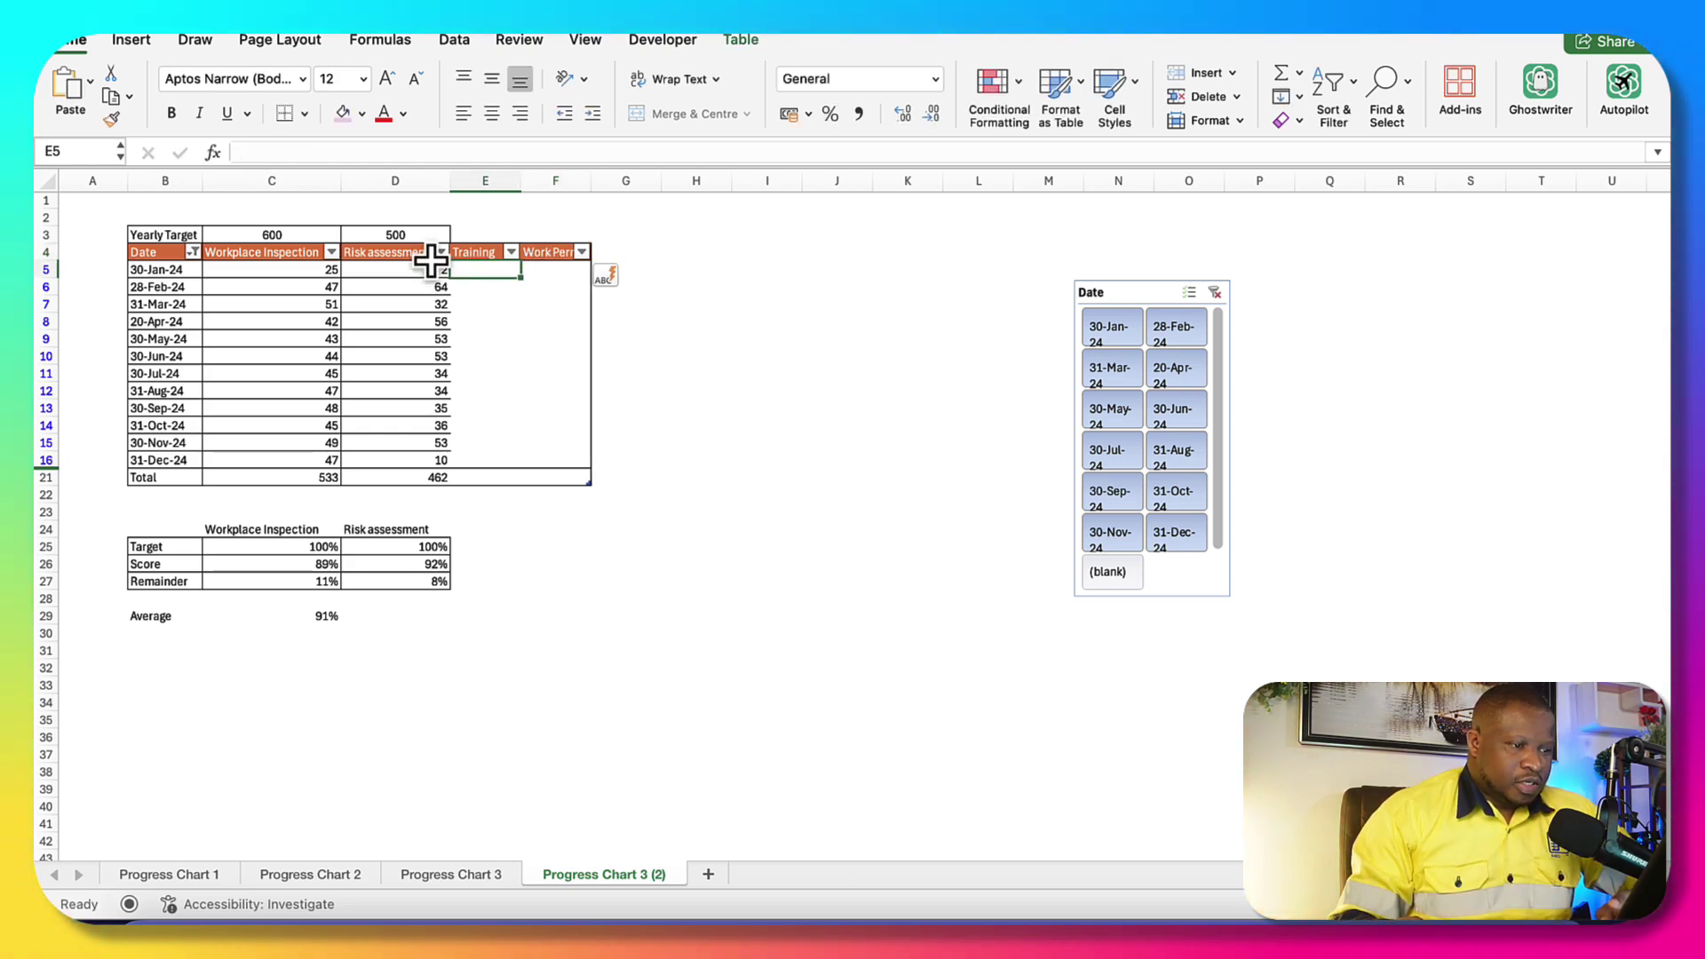
Copy the monthly Workplace Inspection and Risk assessment values into the Training and Work Permit columns, starting at E5
drag(323, 280, 408, 441)
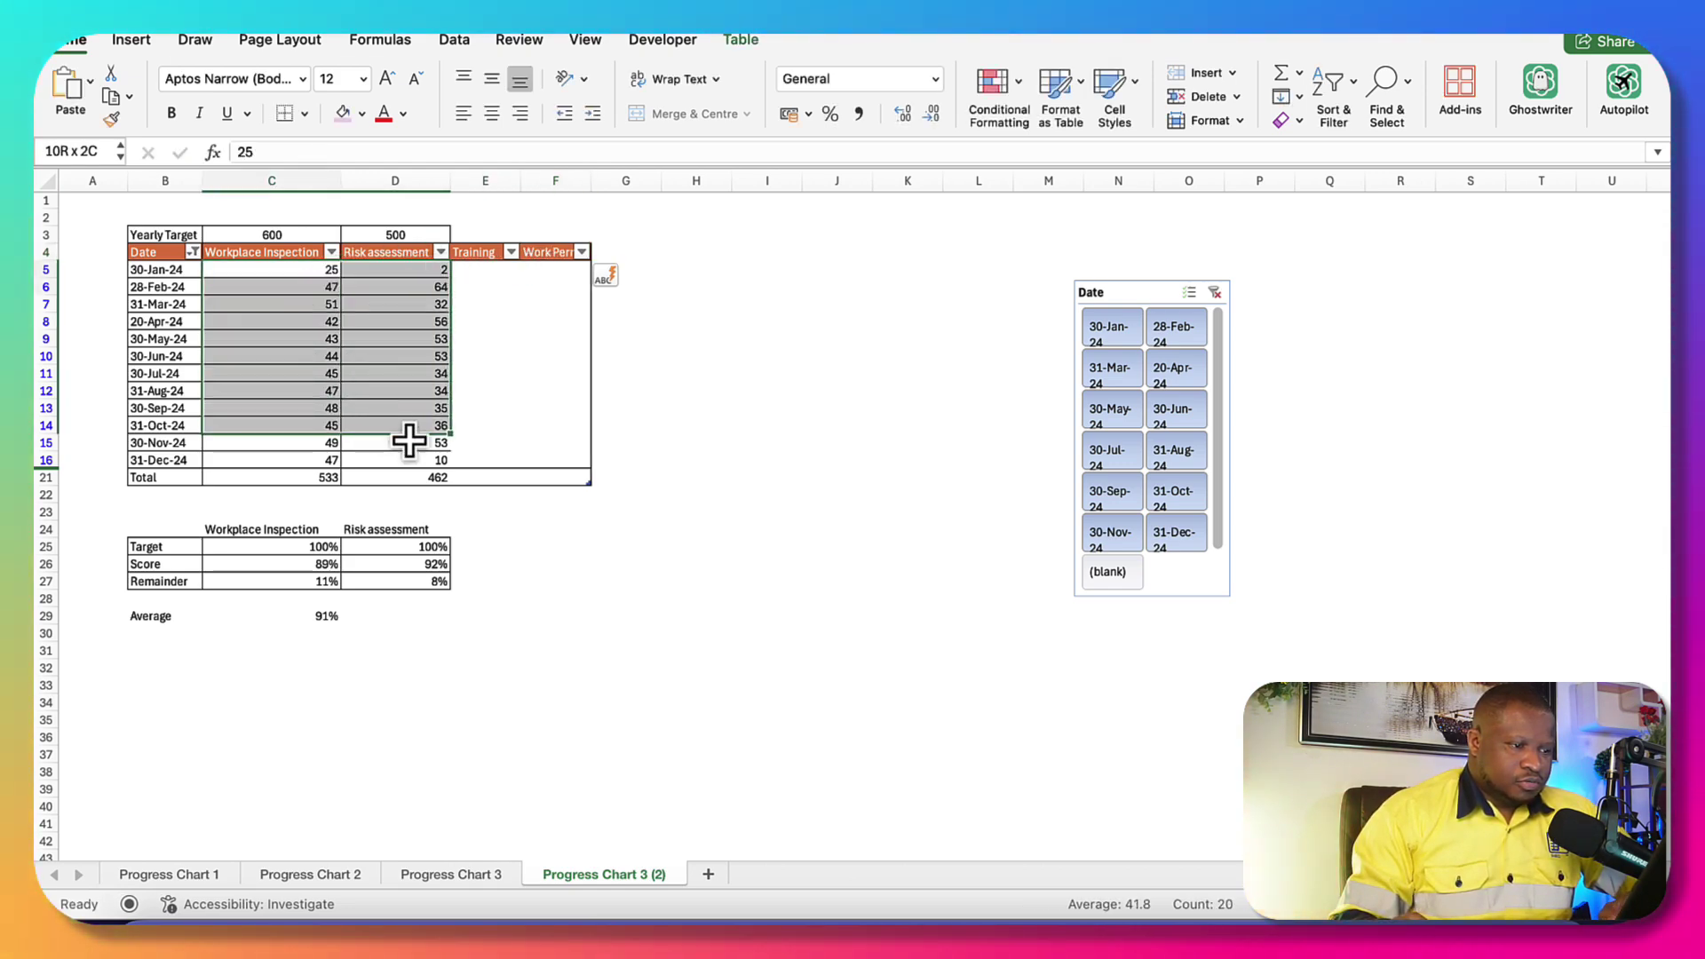
click(491, 273)
key(ctrl+v)
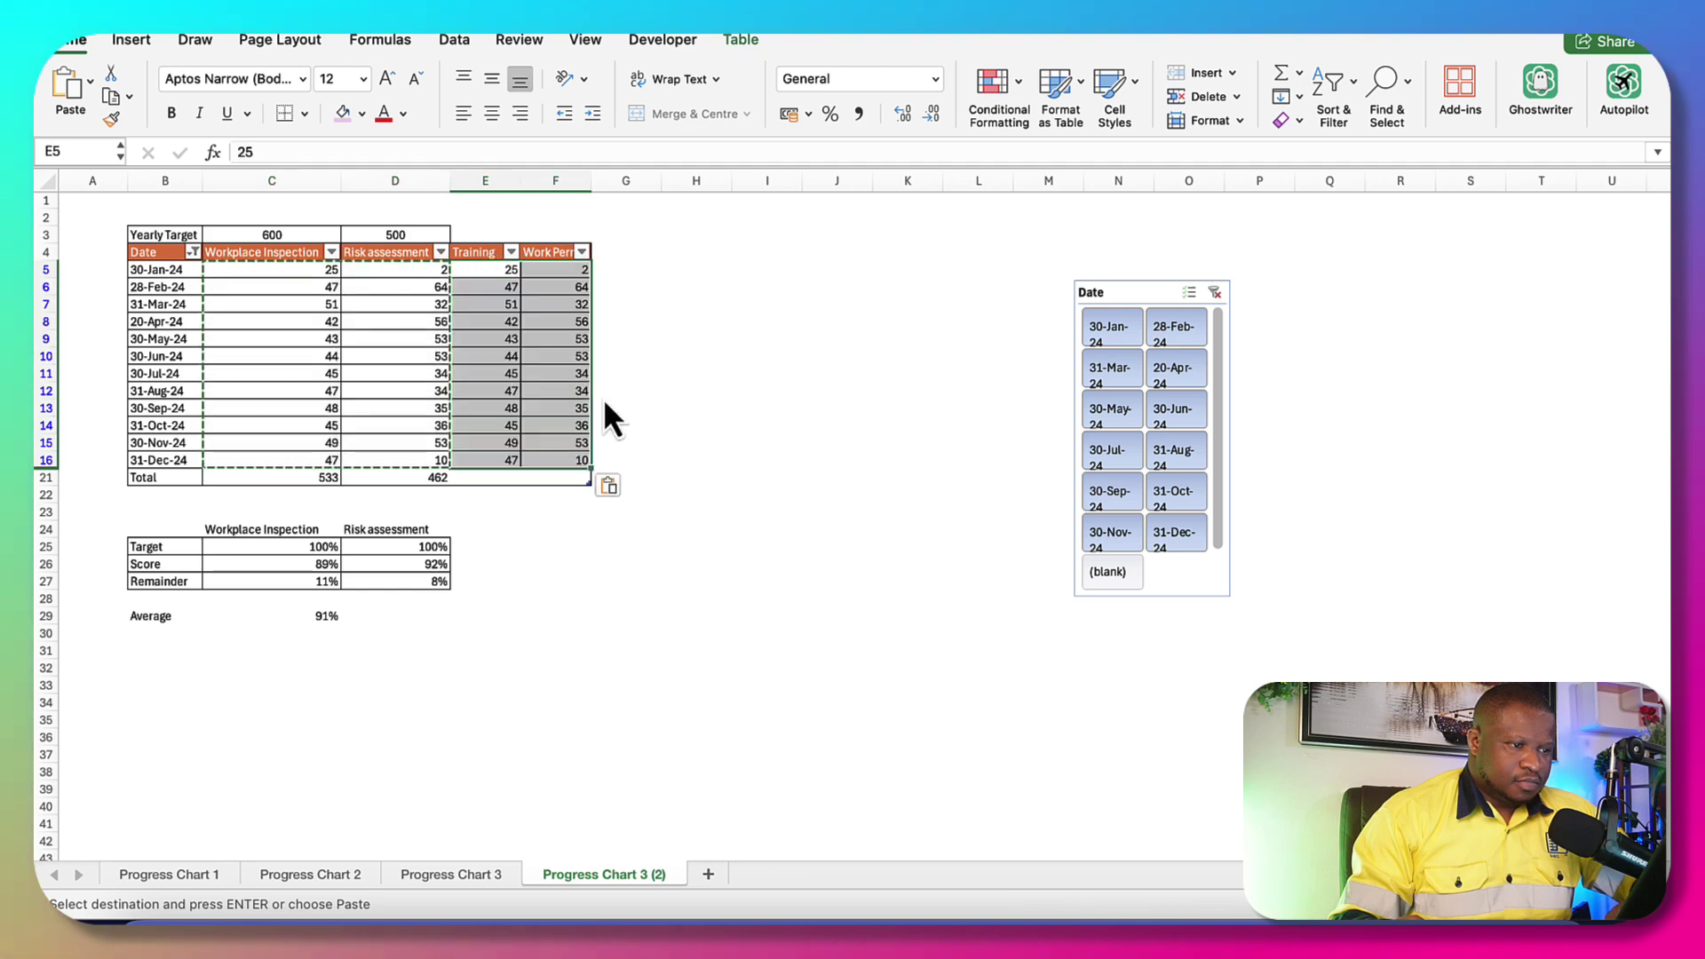
click(711, 525)
Extend the Risk assessment total formula in D21 across the Training and Work Permit columns
click(417, 480)
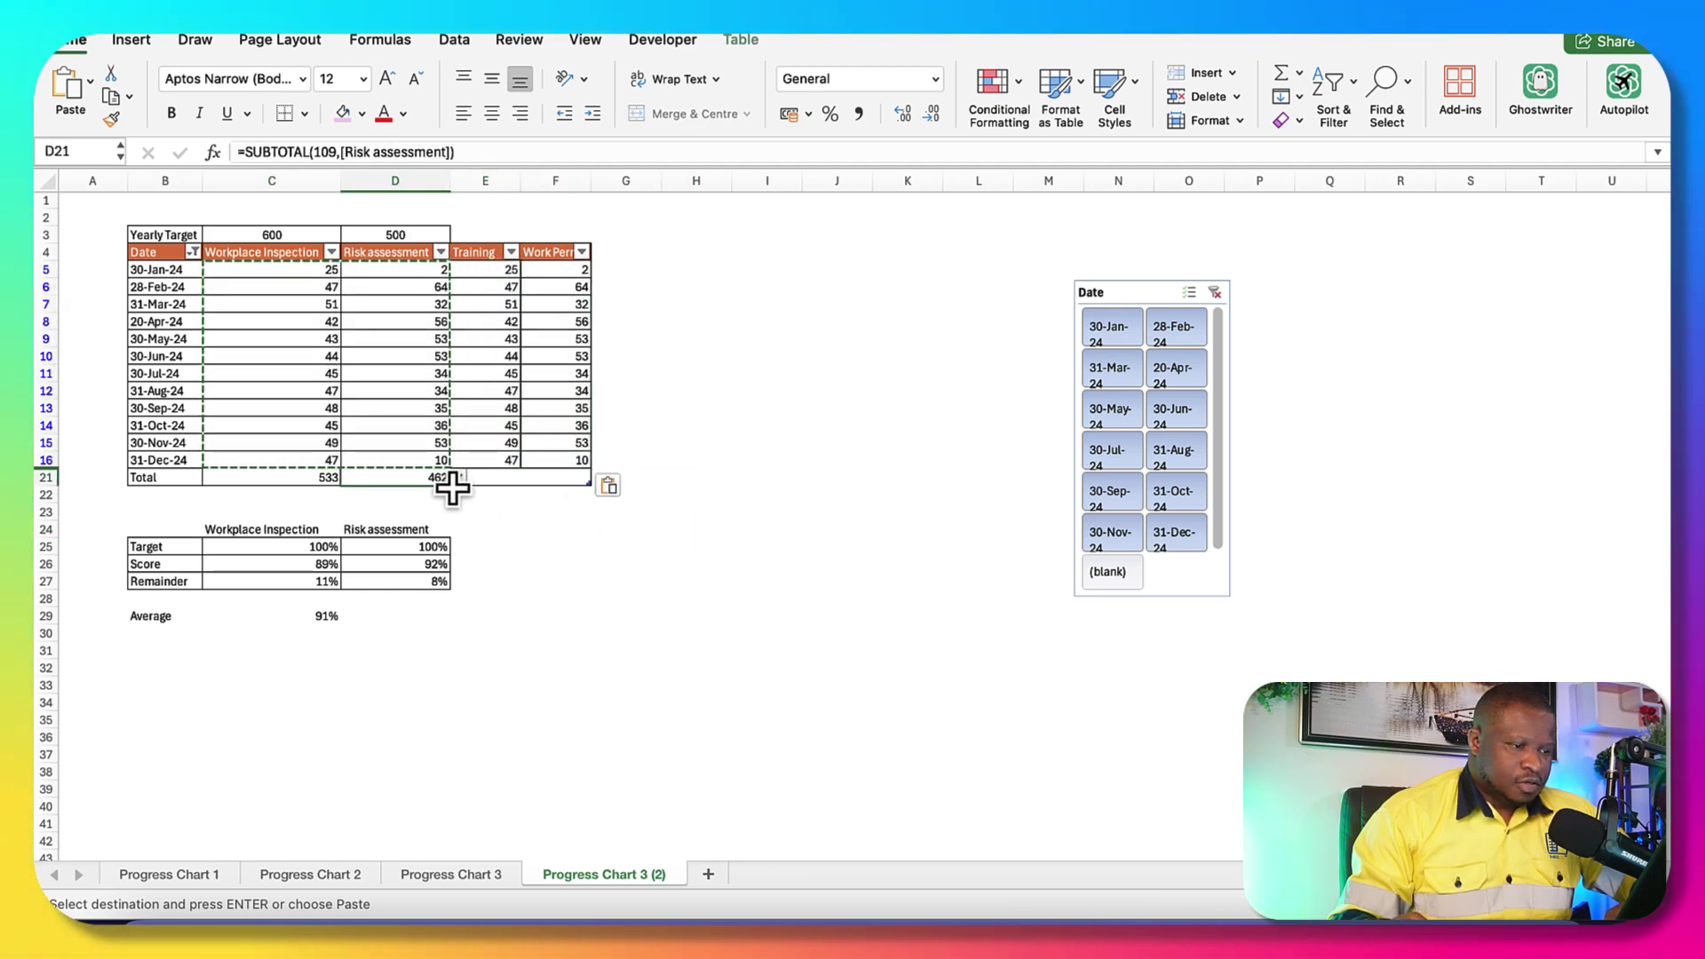
drag(461, 487, 461, 487)
drag(578, 493, 578, 493)
click(701, 666)
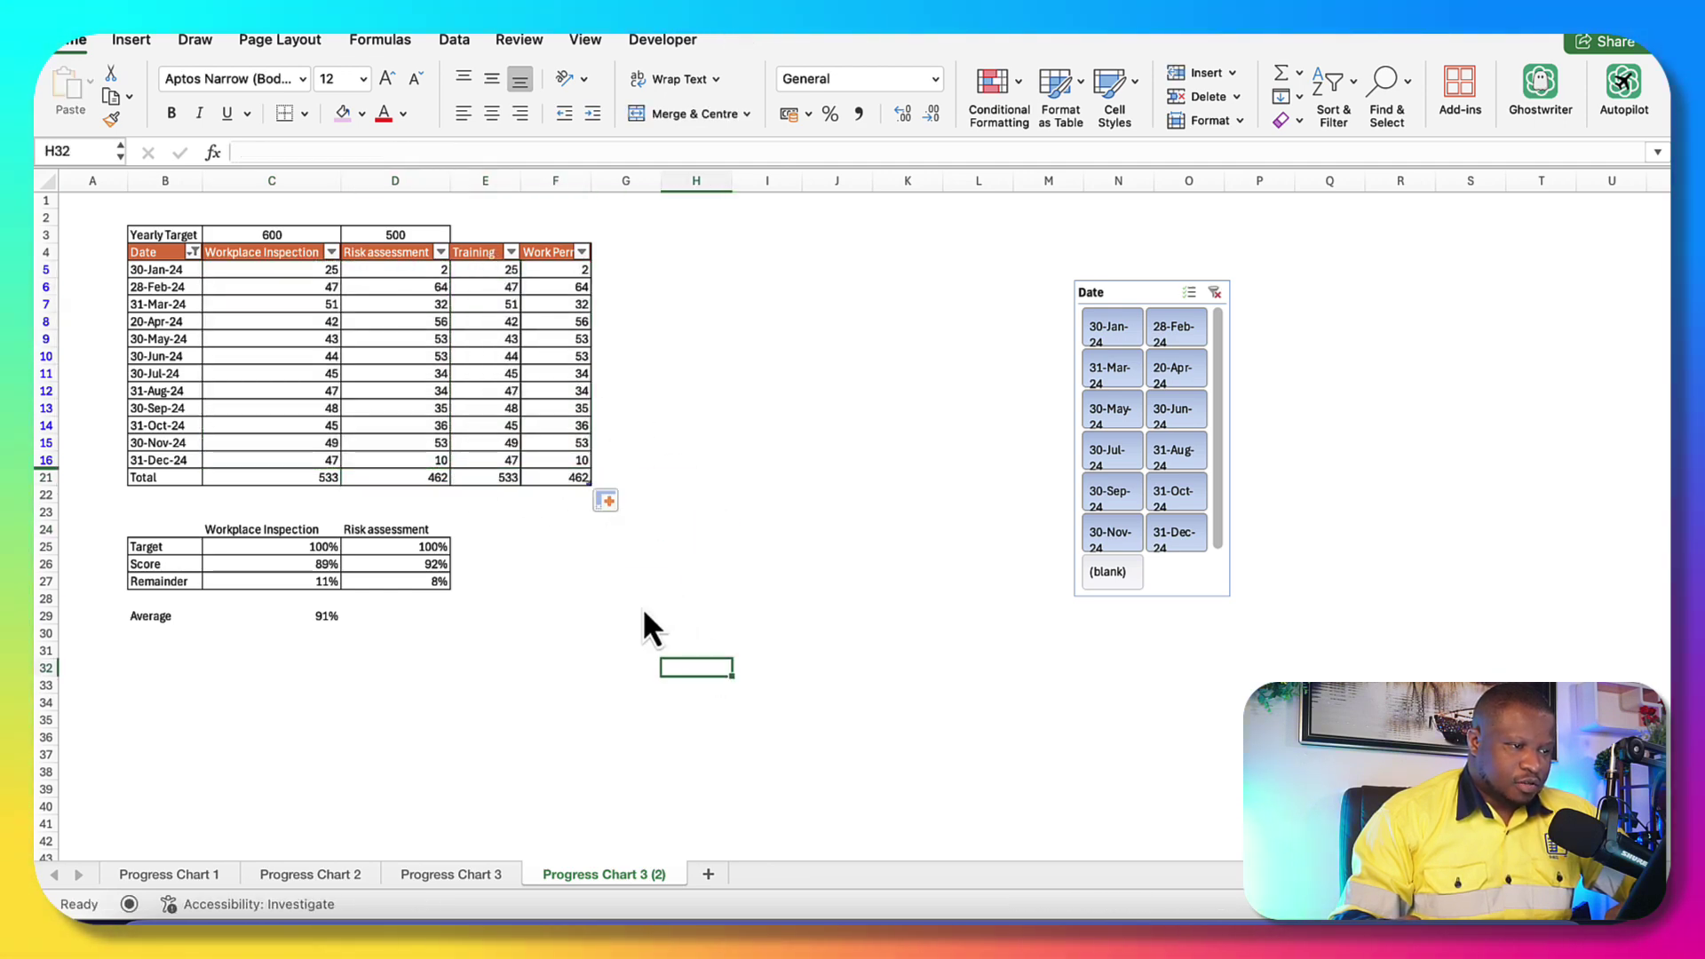
Fill the 500 yearly target from D3 across to the Training and Work Permit columns
click(328, 342)
click(503, 353)
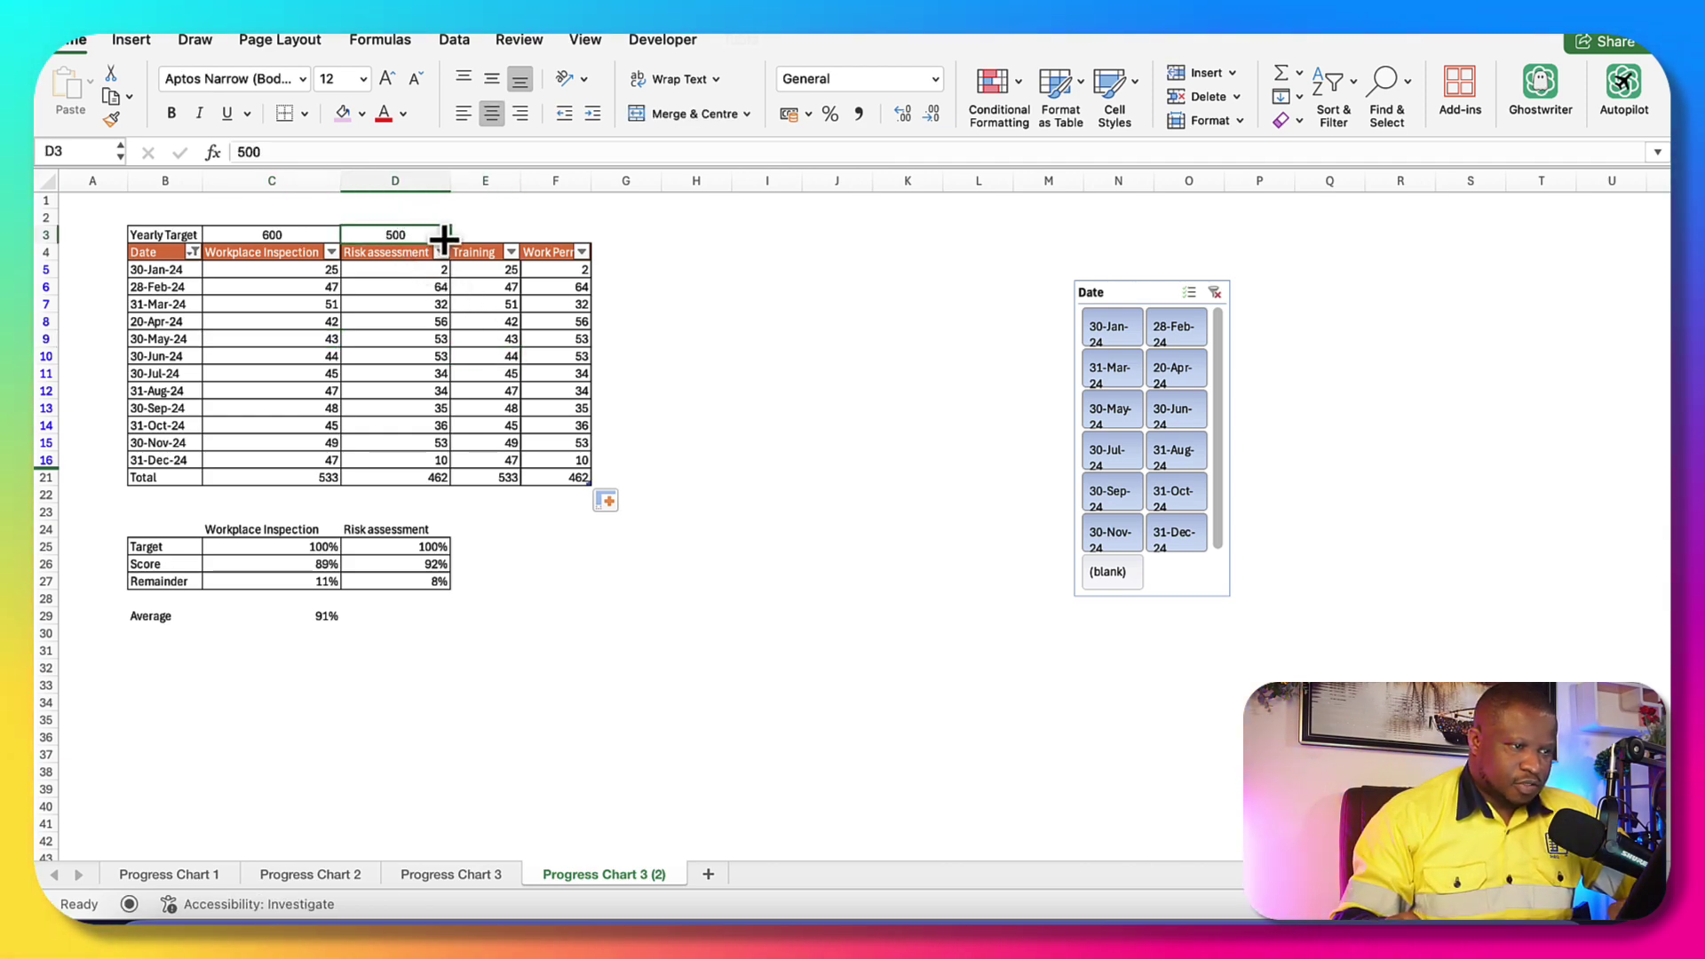
drag(607, 243, 607, 243)
click(508, 236)
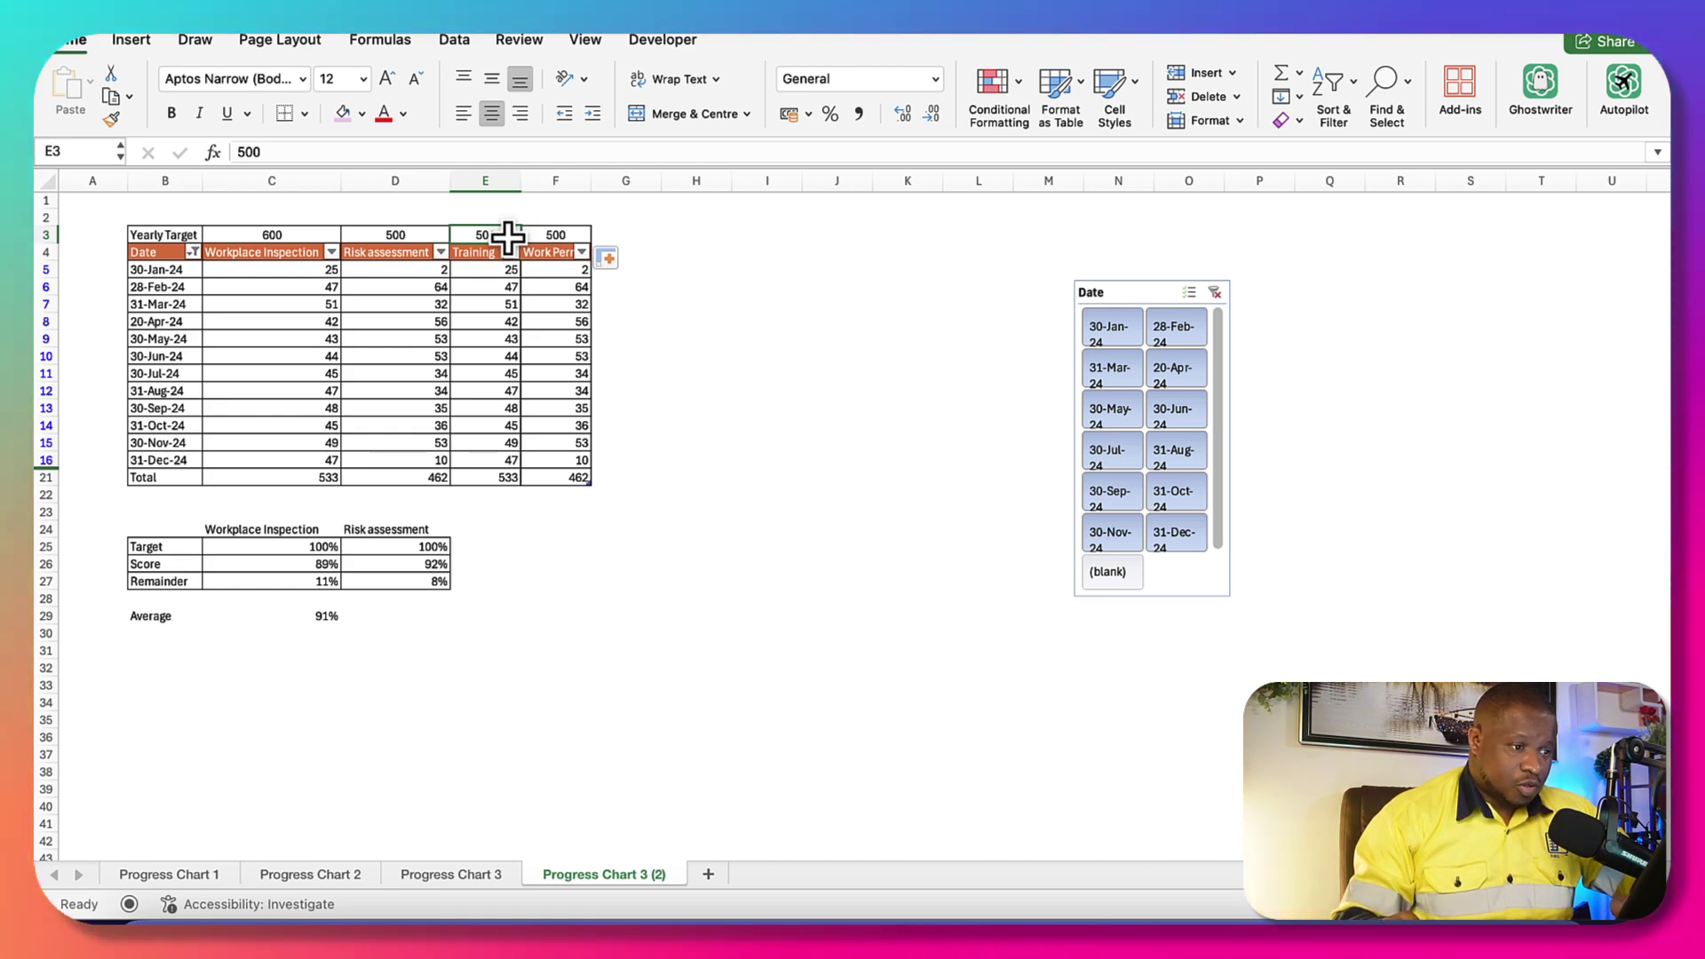
Set the Training value for 30-Jun-24 to 2
click(512, 355)
text(2)
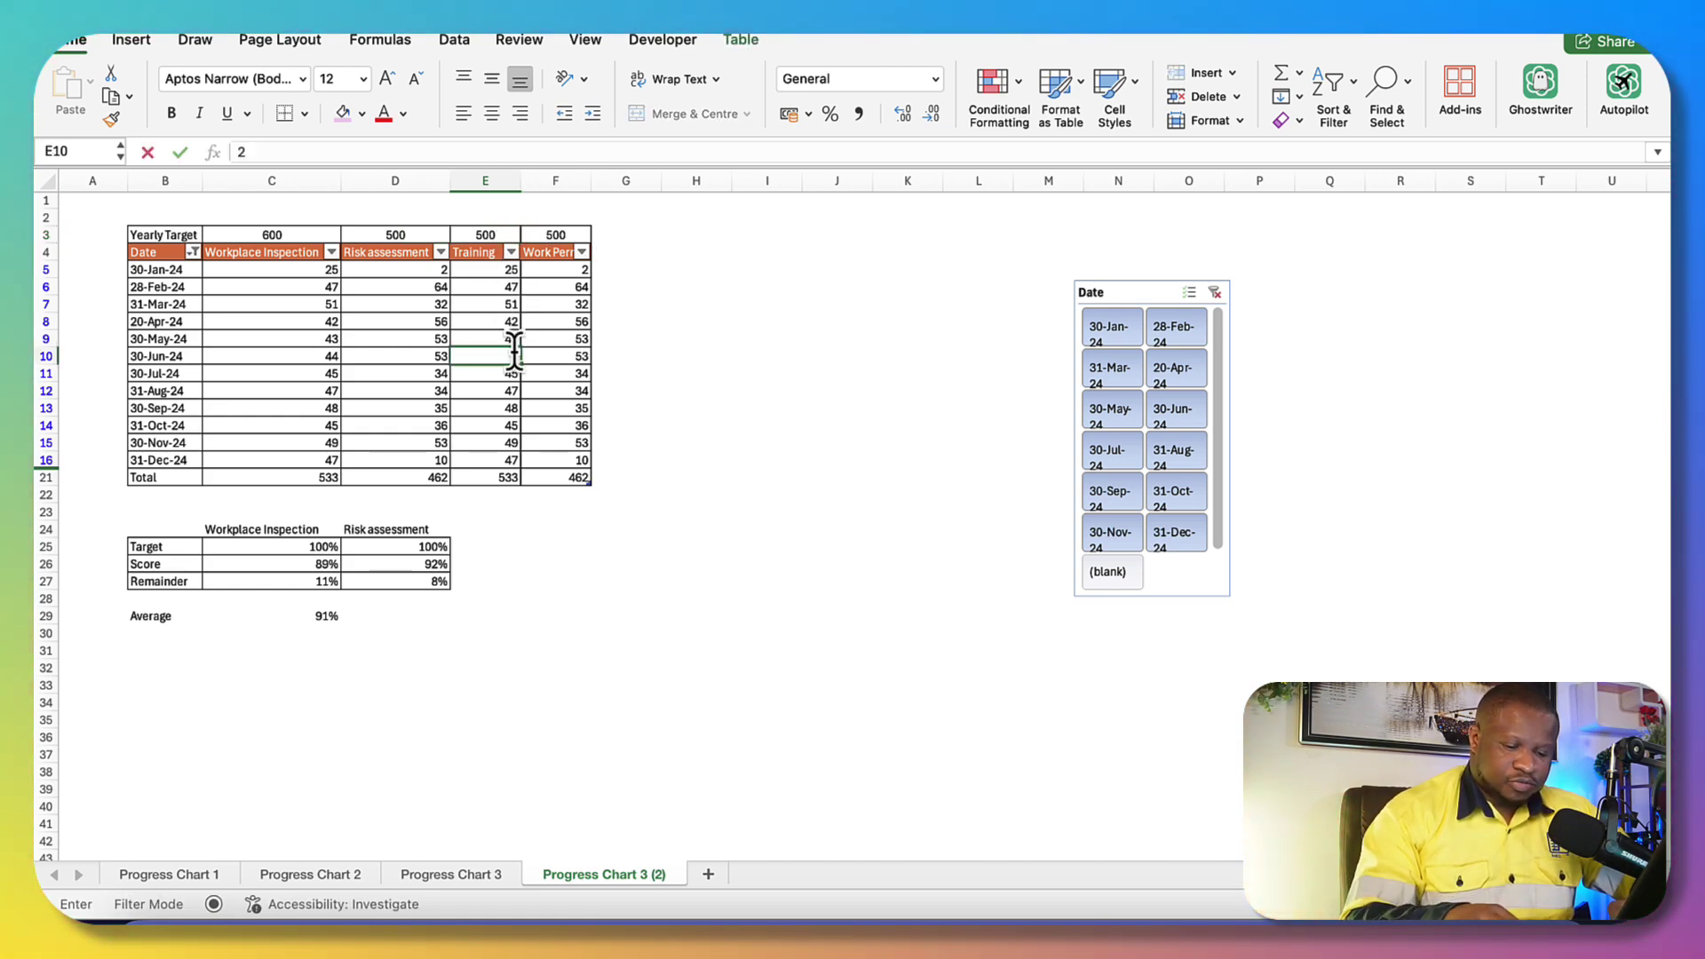
key(Return)
key(Return)
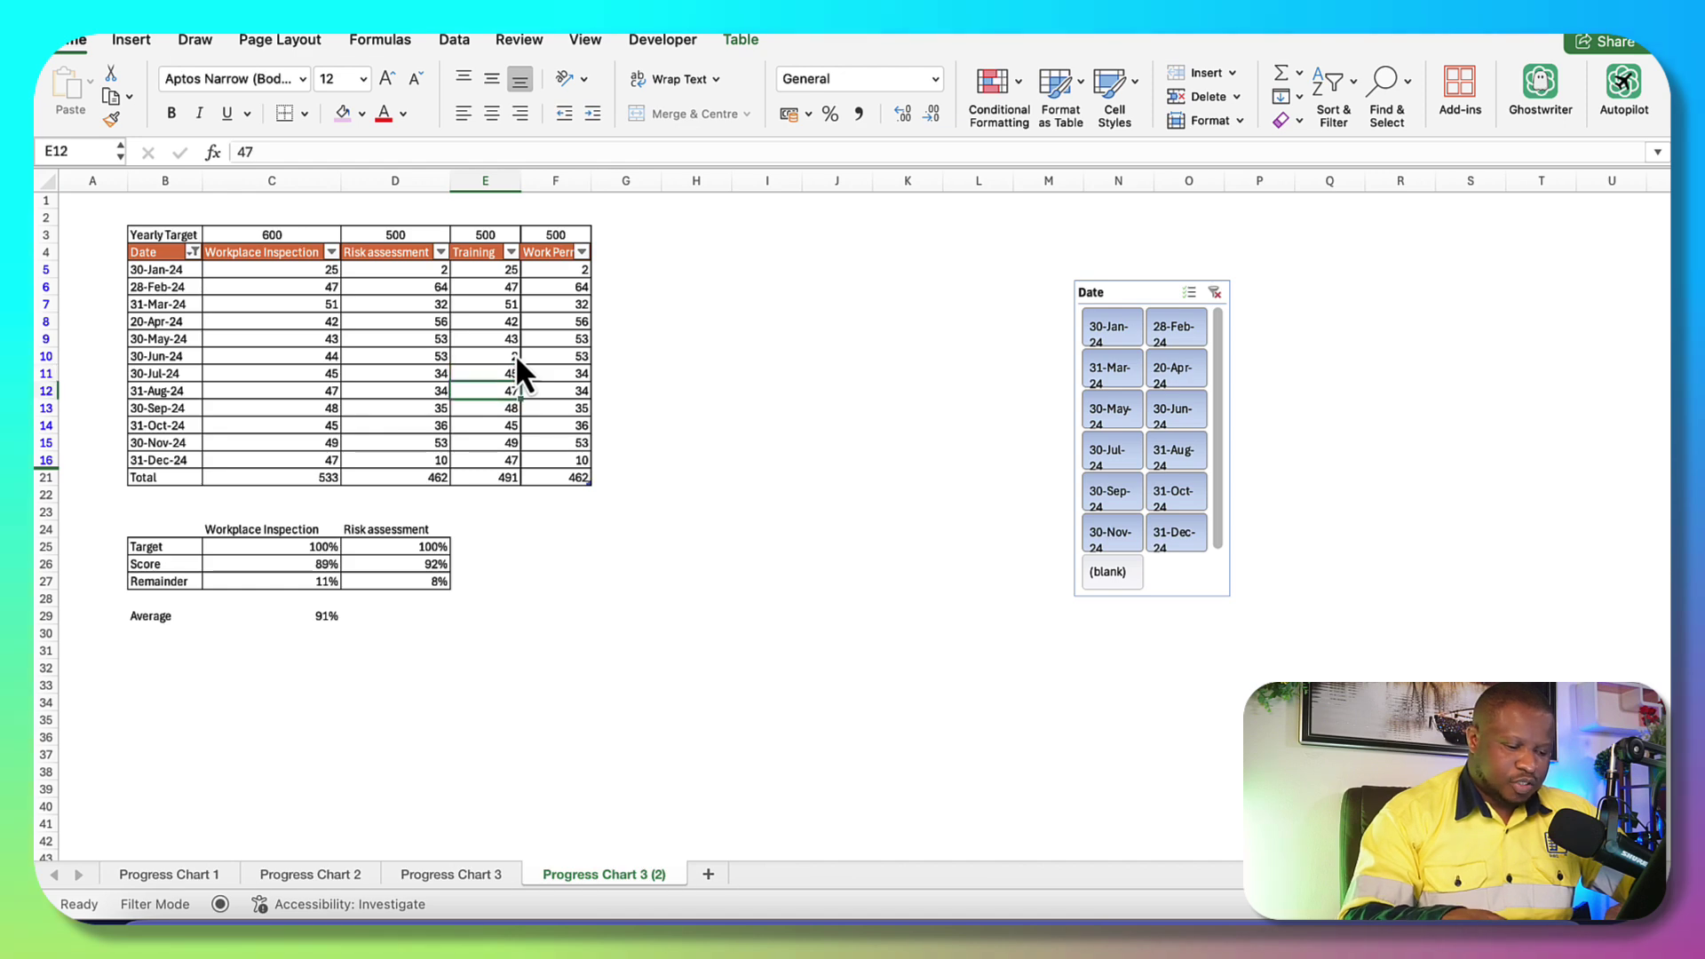
Set the Training value for 31-Aug-24 to 4 and the value for 30-Sep-24 to 5
text(4)
key(Return)
text(5)
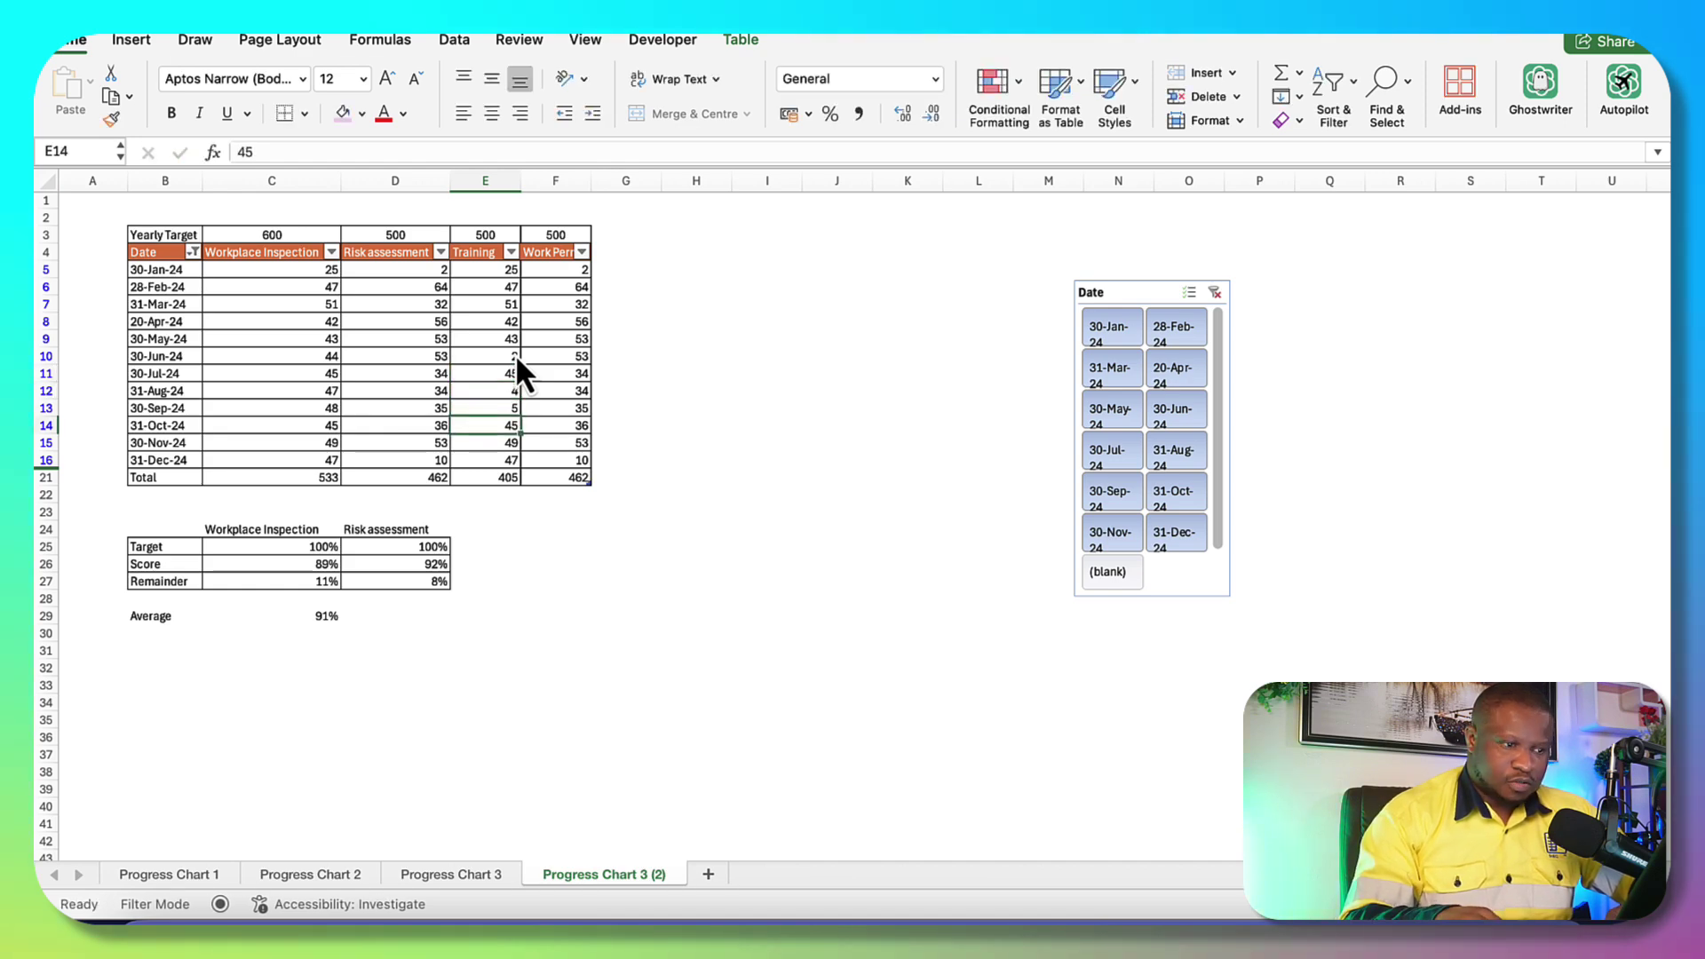
Set the Work Permit values for 31-Aug-24, 30-Jun-24 and 20-Apr-24 to 0
key(Up)
key(Right)
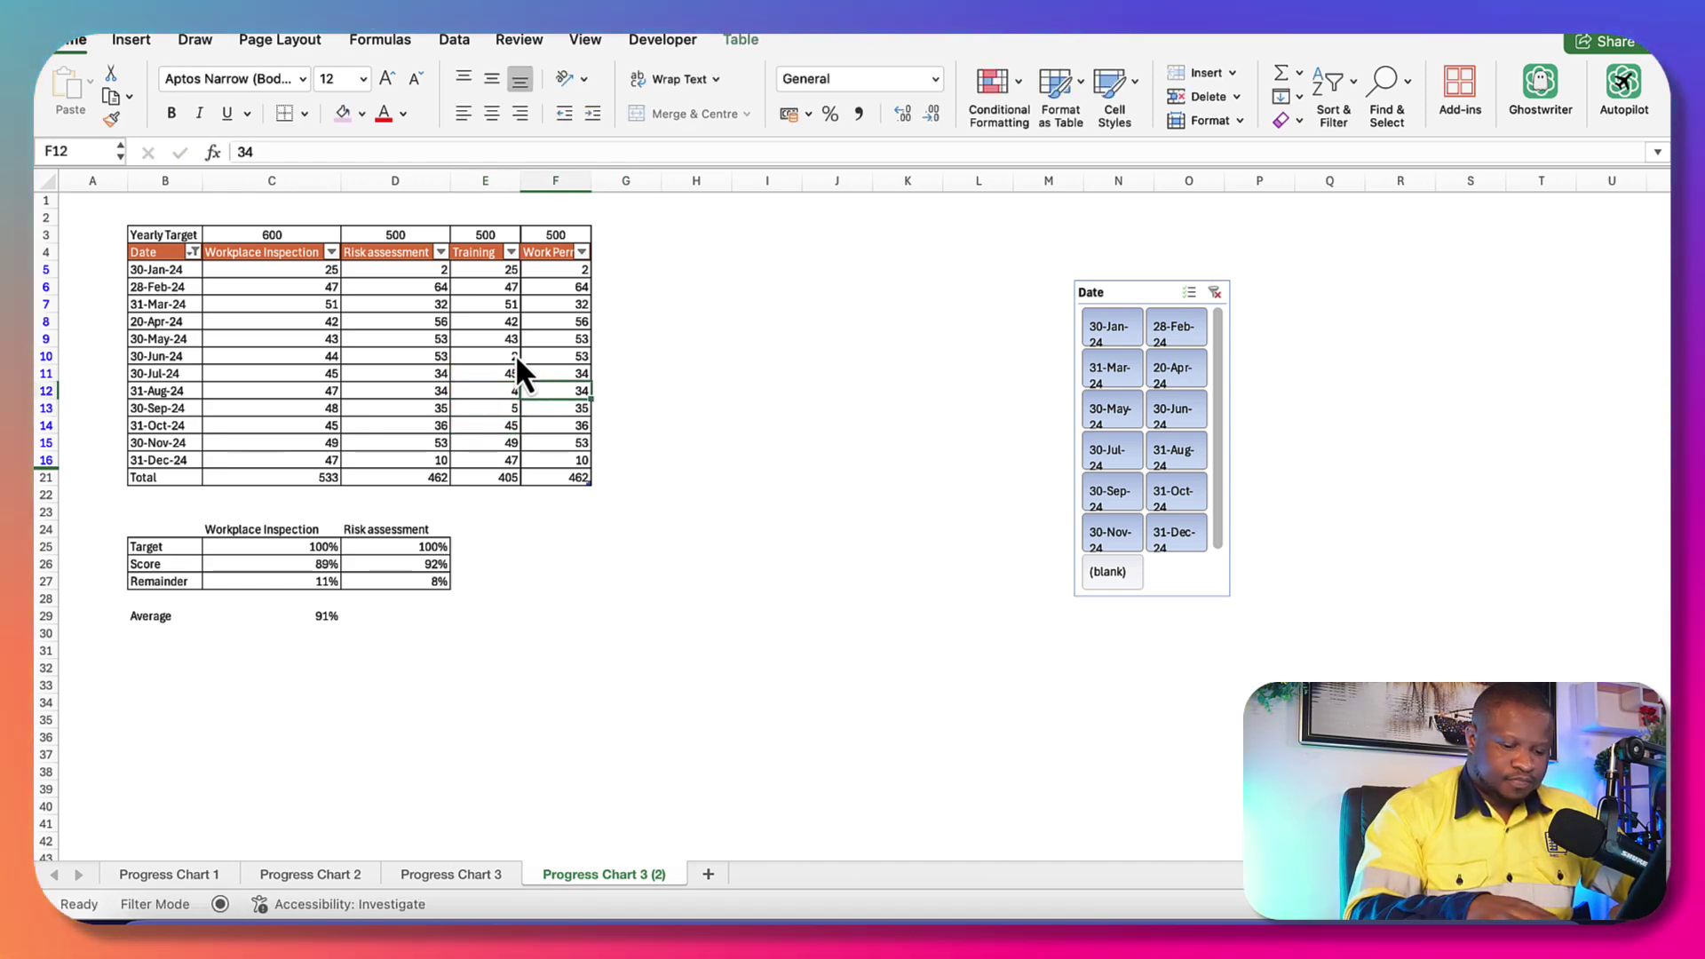
text(0)
key(Up)
key(Up)
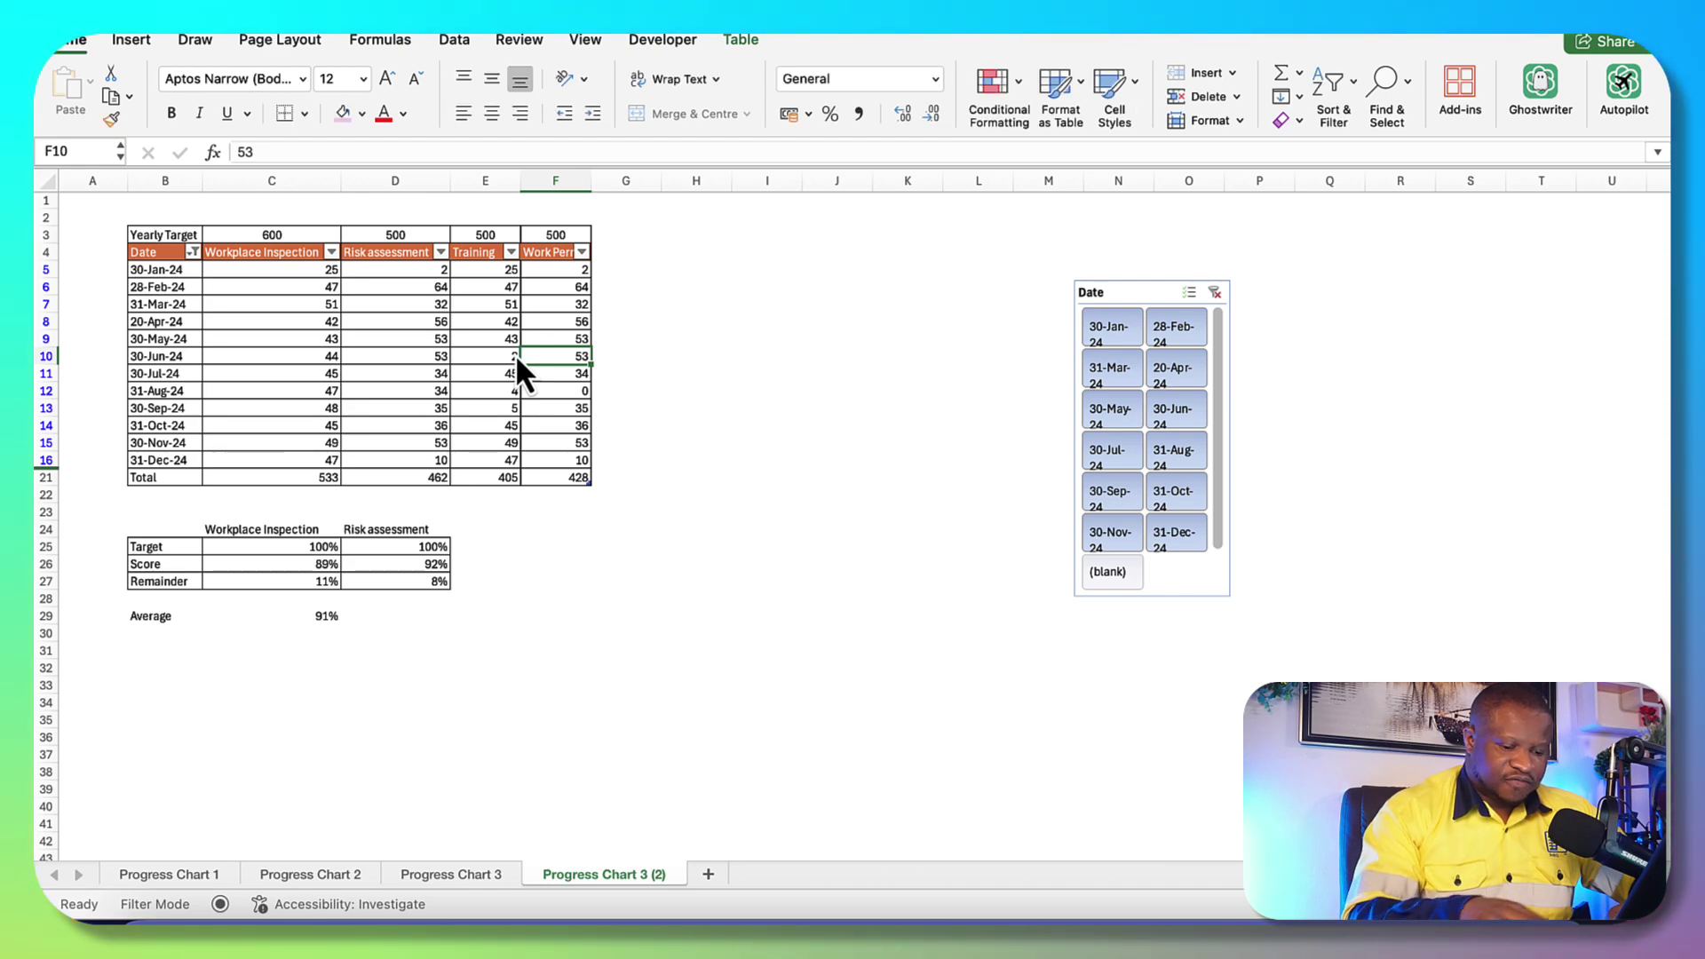
text(0)
key(Up)
key(Up)
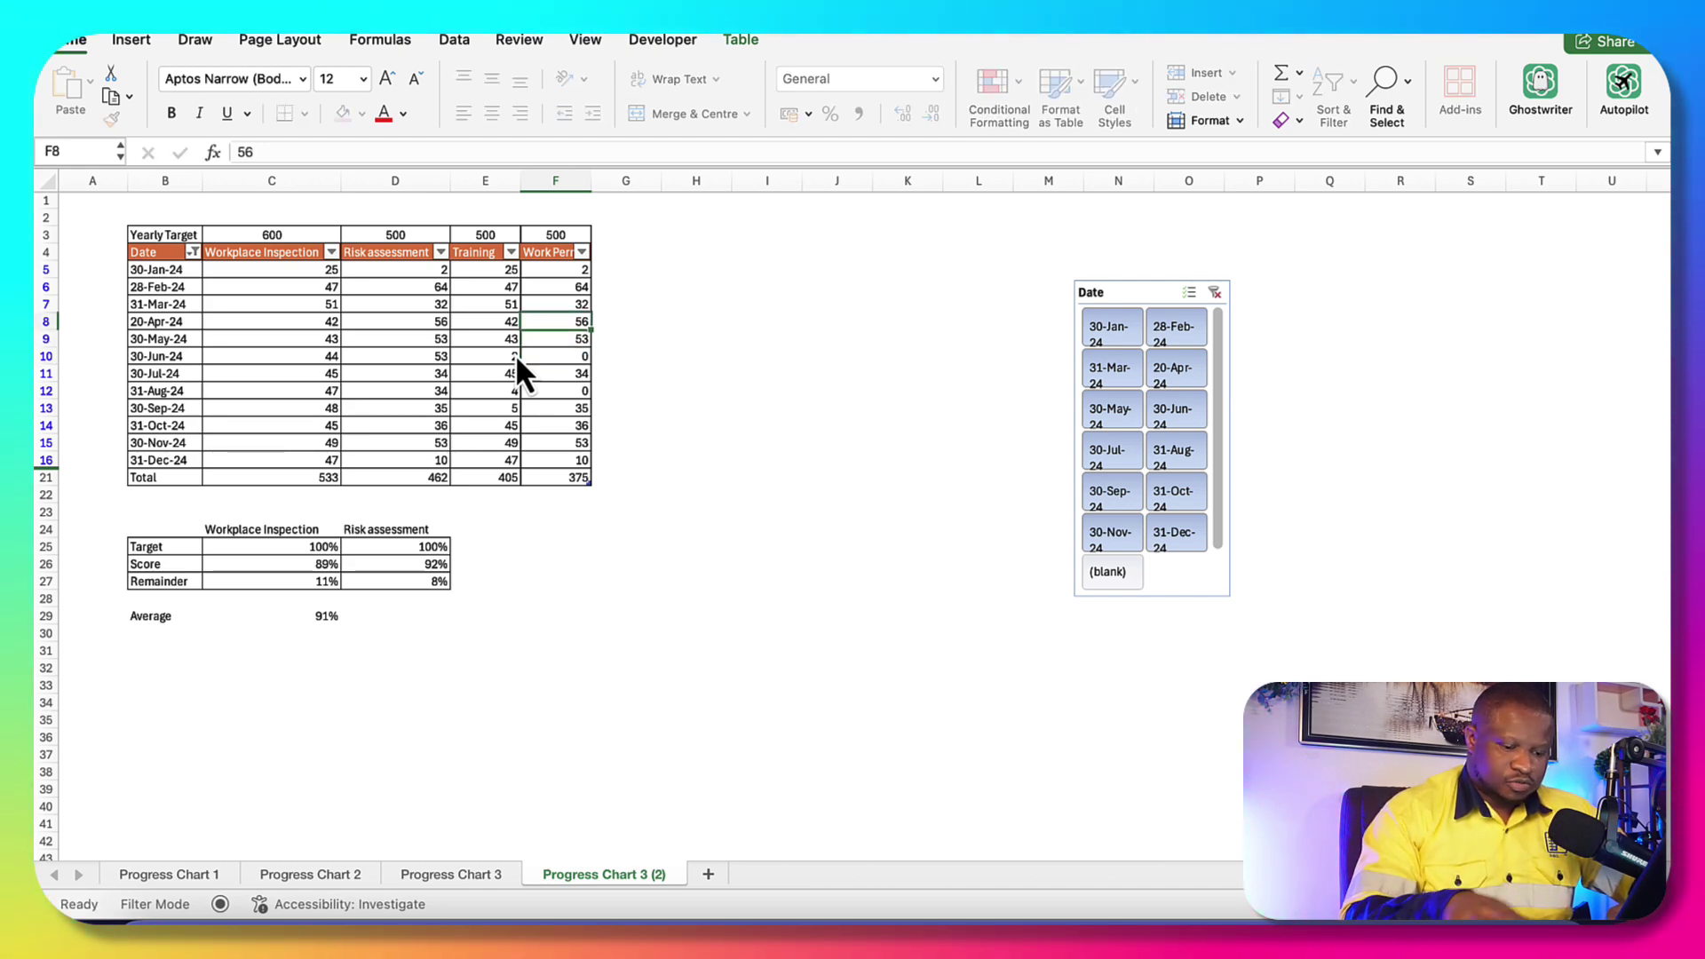
text(0)
Set the Work Permit values for 30-Sep-24 and 31-Oct-24 to 0
key(Down)
key(Down)
key(Down)
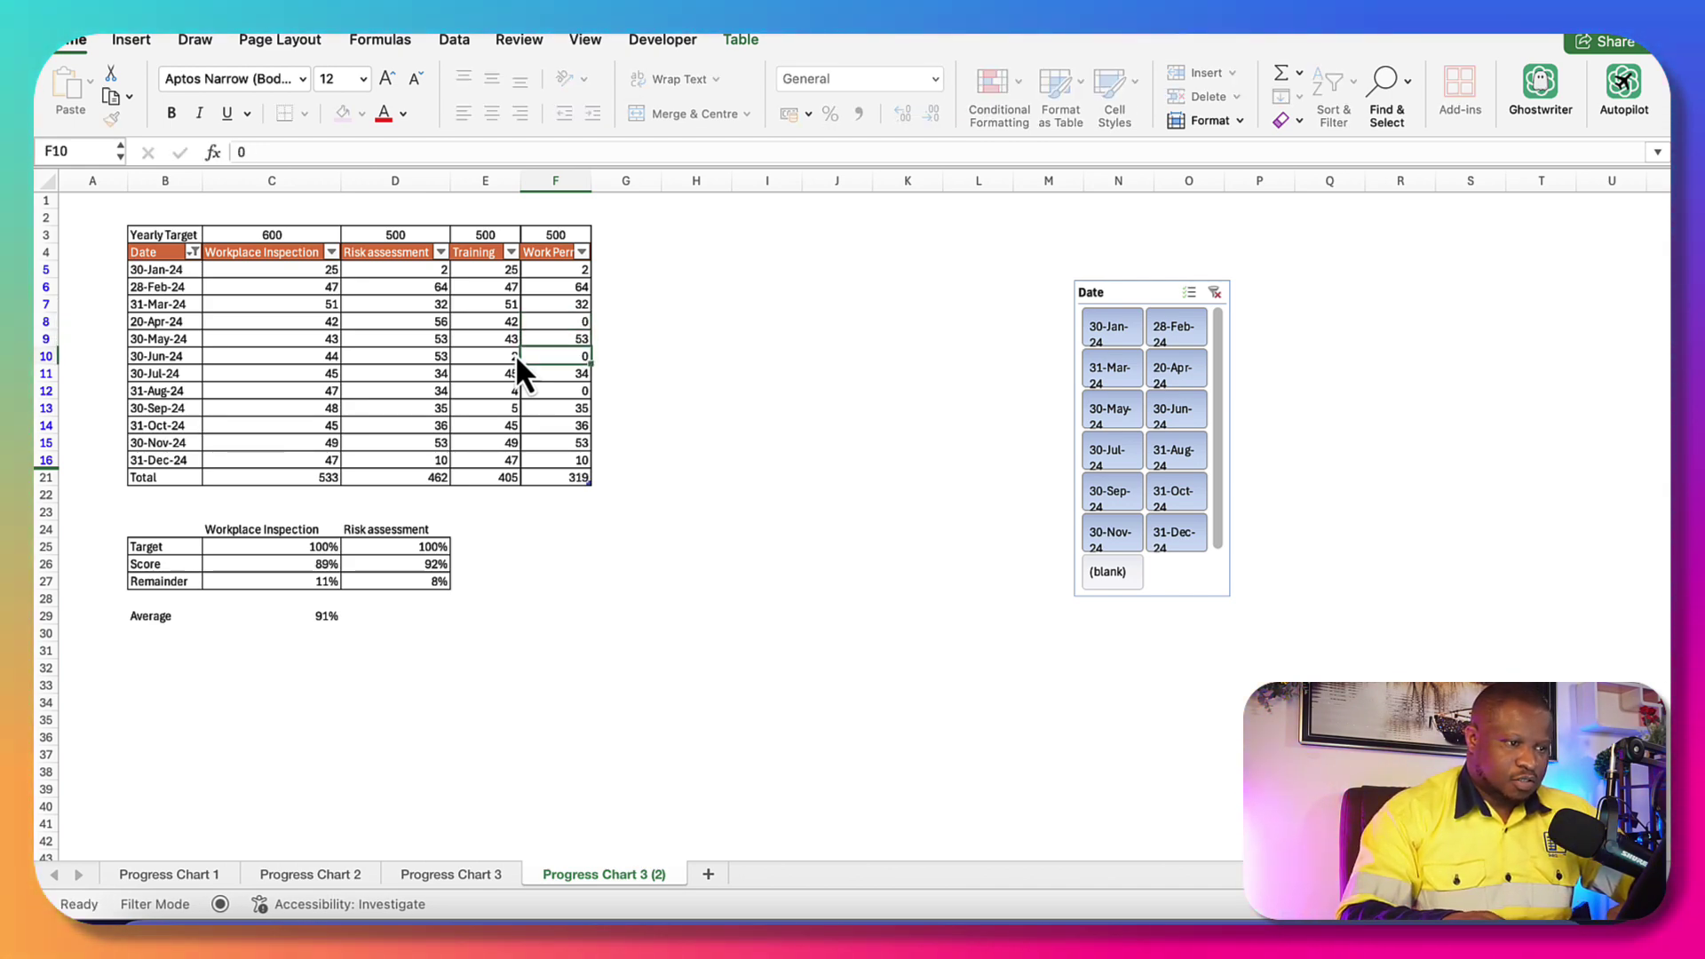
key(Down)
key(Down)
text(0)
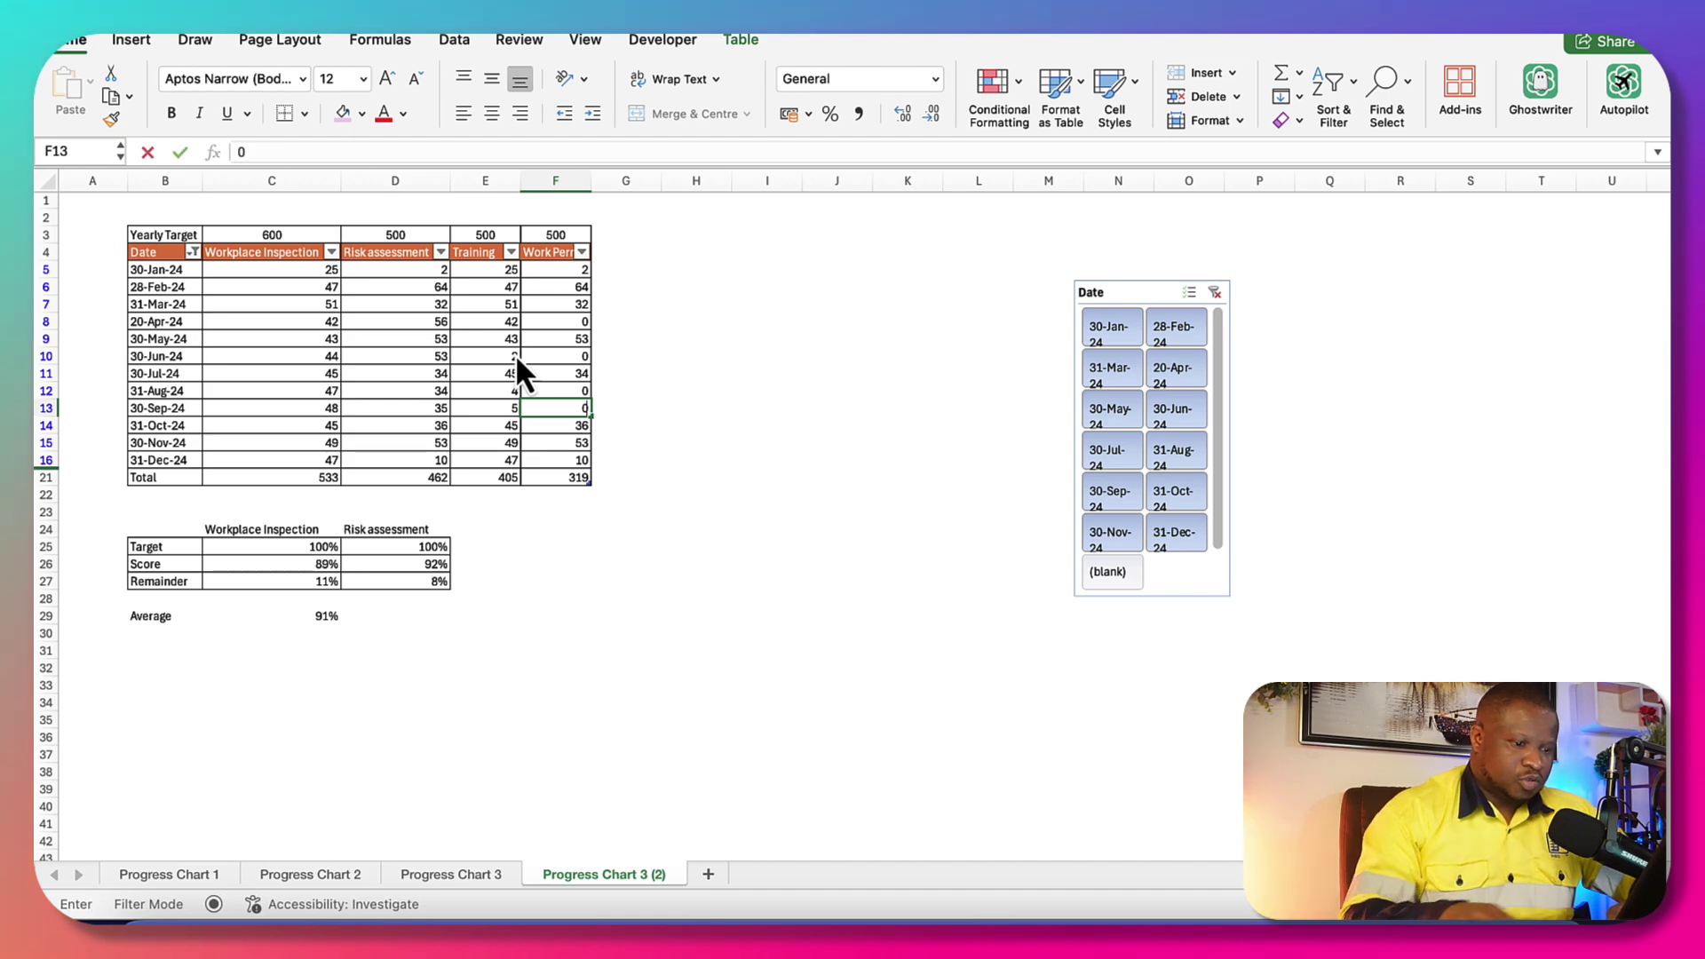
key(Down)
text(0)
key(Up)
key(Up)
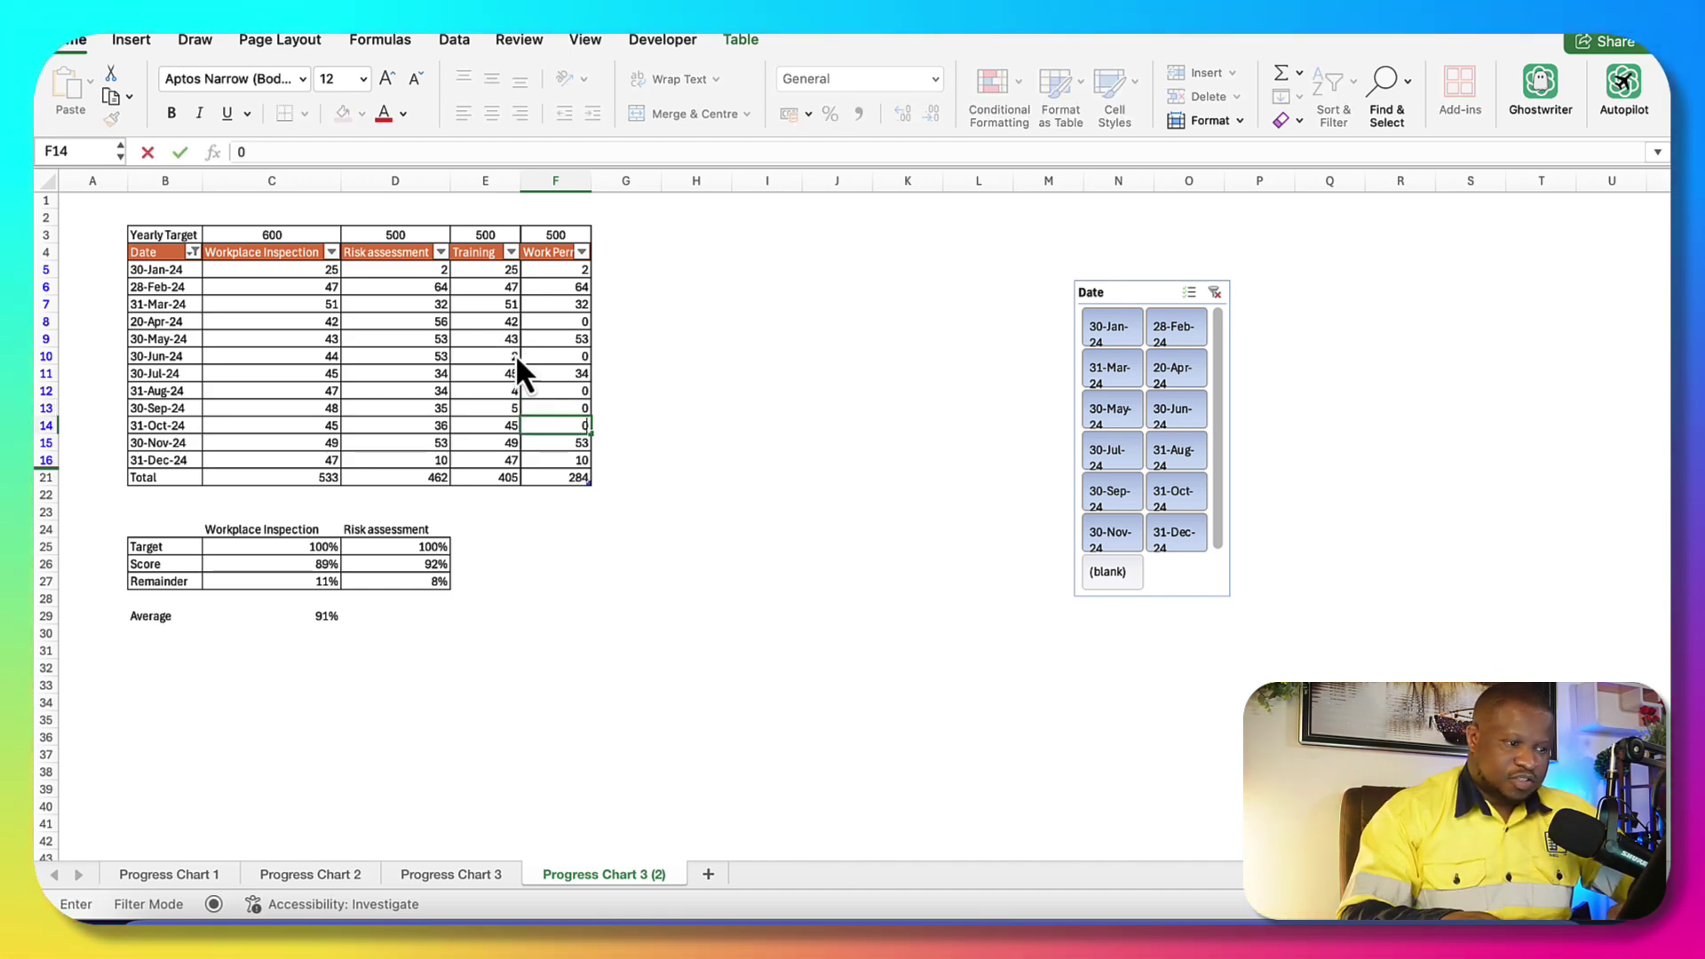
click(493, 684)
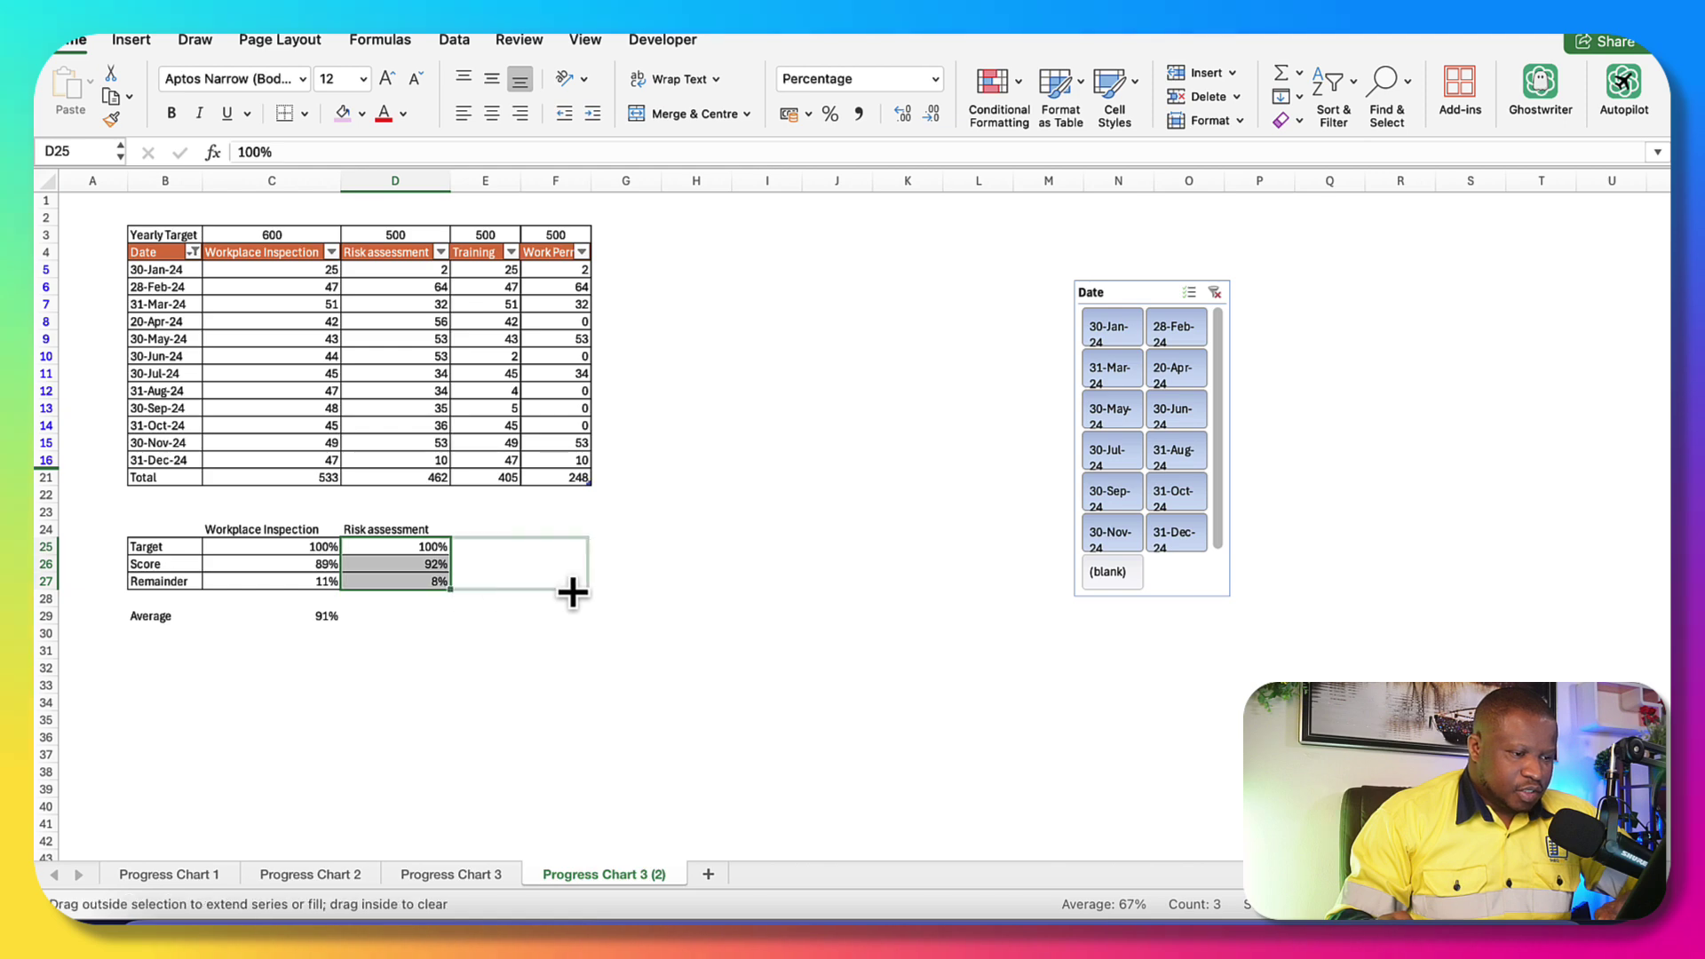
Fill the Target, Score and Remainder cells D25:D27 across to columns E and F, and set both new targets to 100%
drag(571, 593, 573, 592)
click(668, 630)
double_click(504, 546)
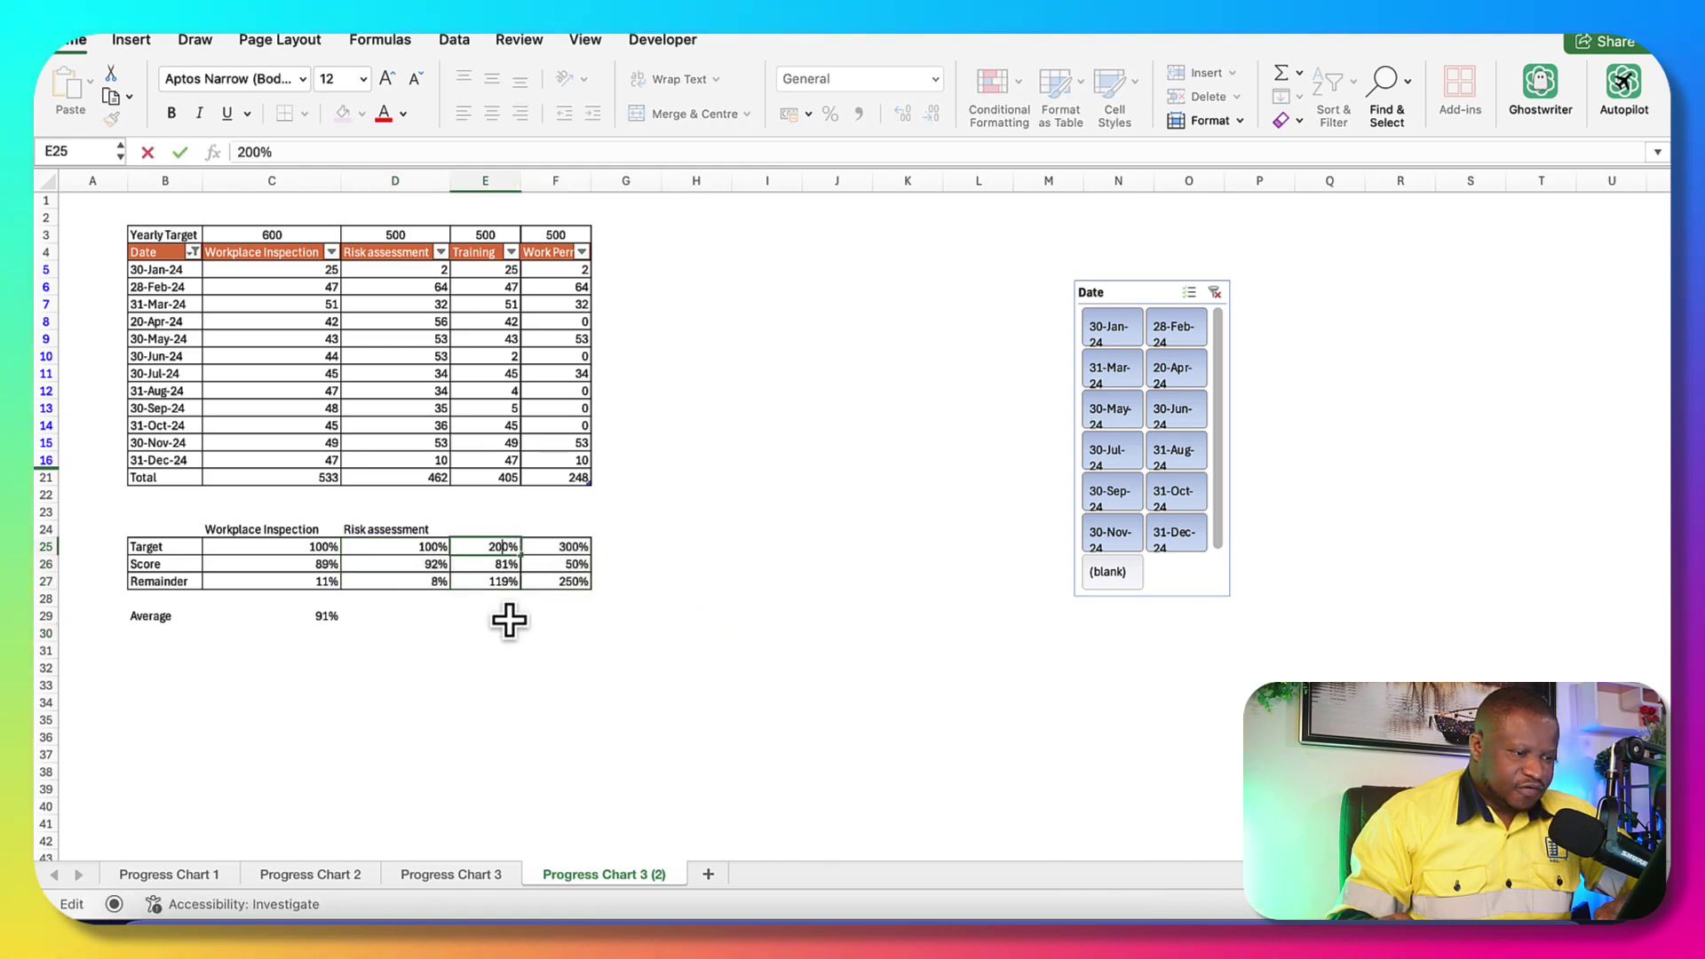
drag(512, 655, 503, 634)
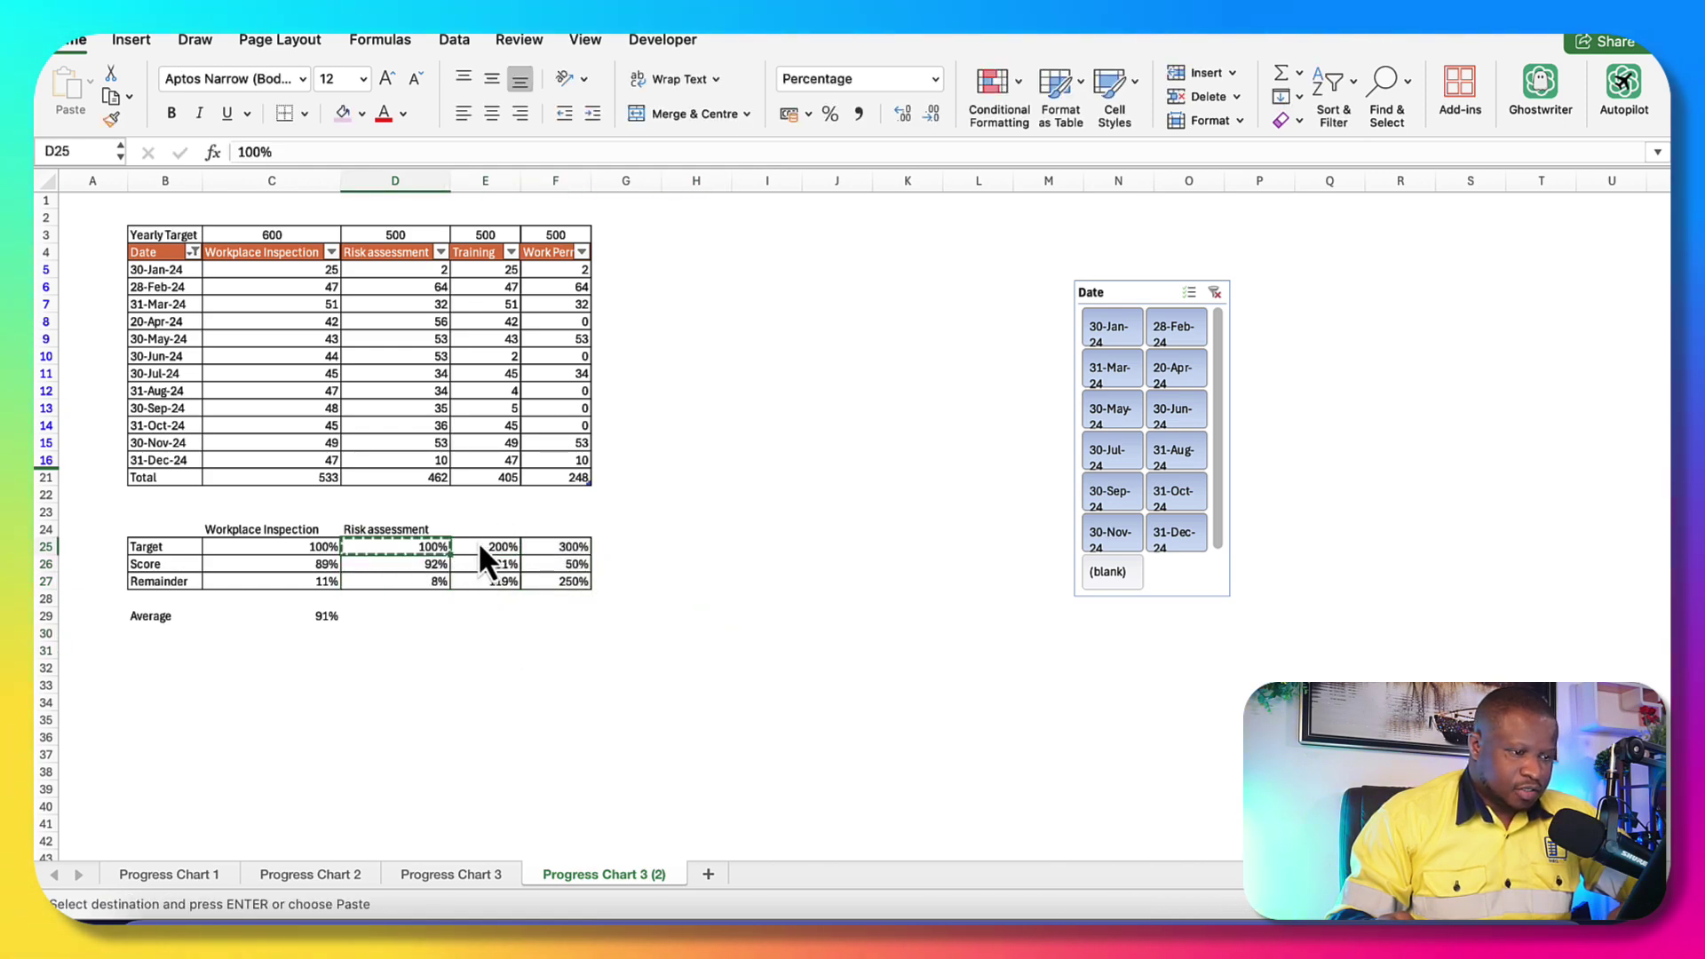
click(627, 647)
Check the score formulas for Training in E26 and Work Permit in F26
double_click(506, 564)
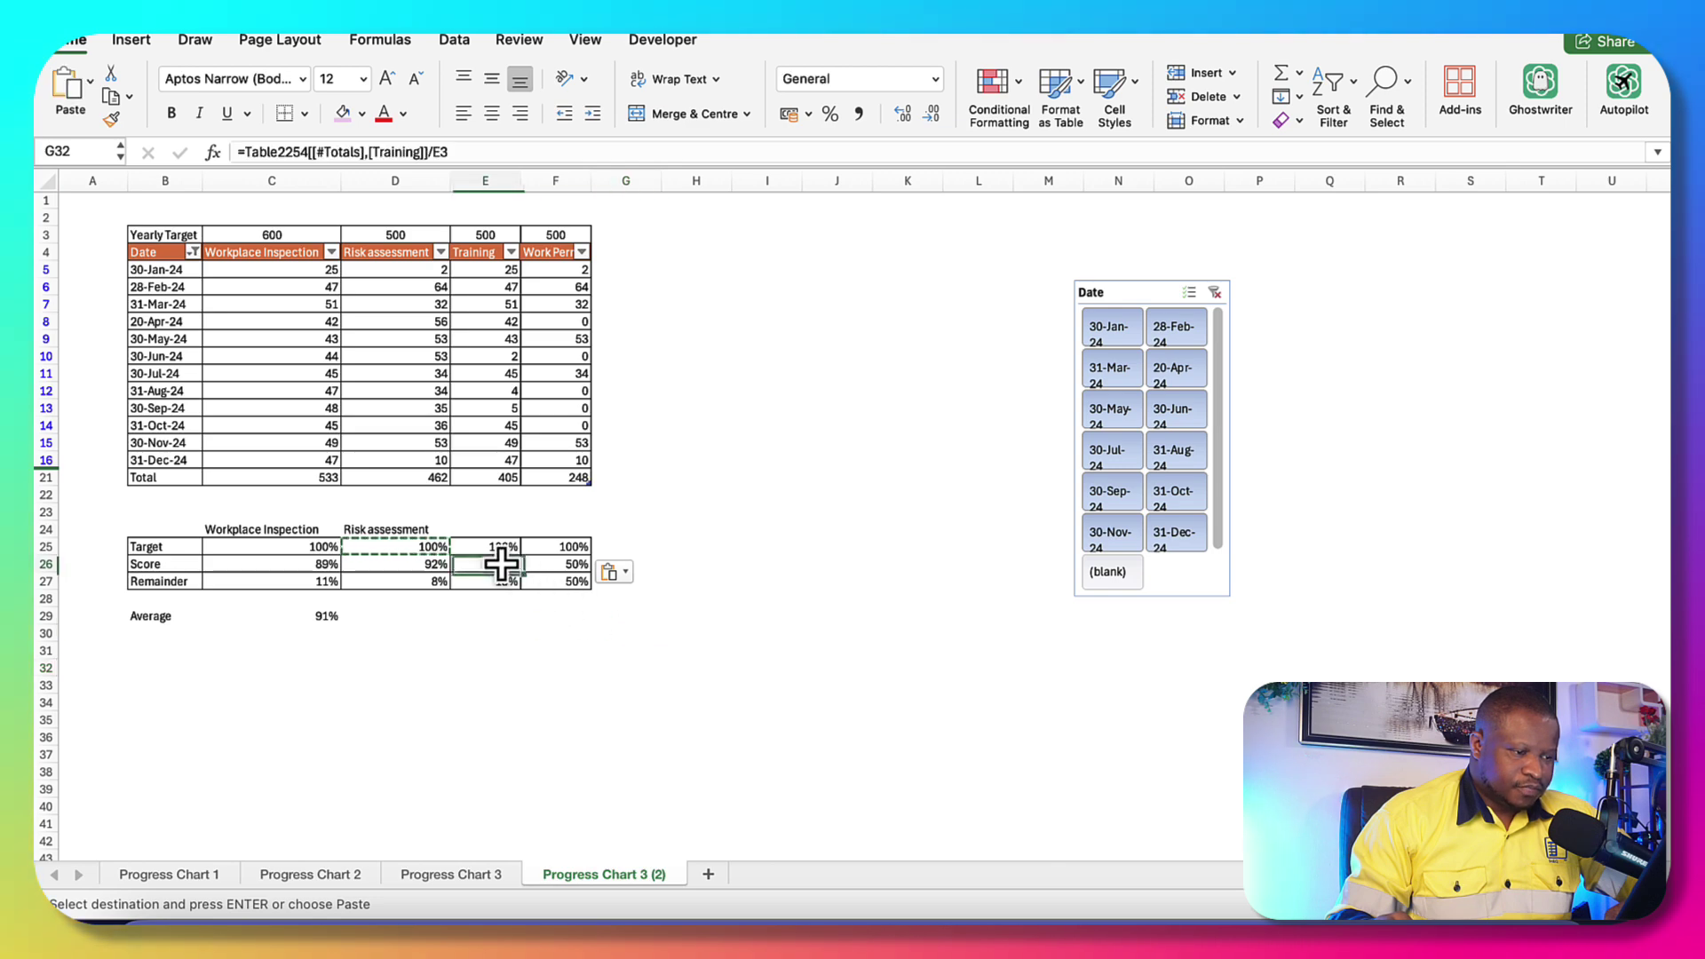
key(Return)
click(556, 591)
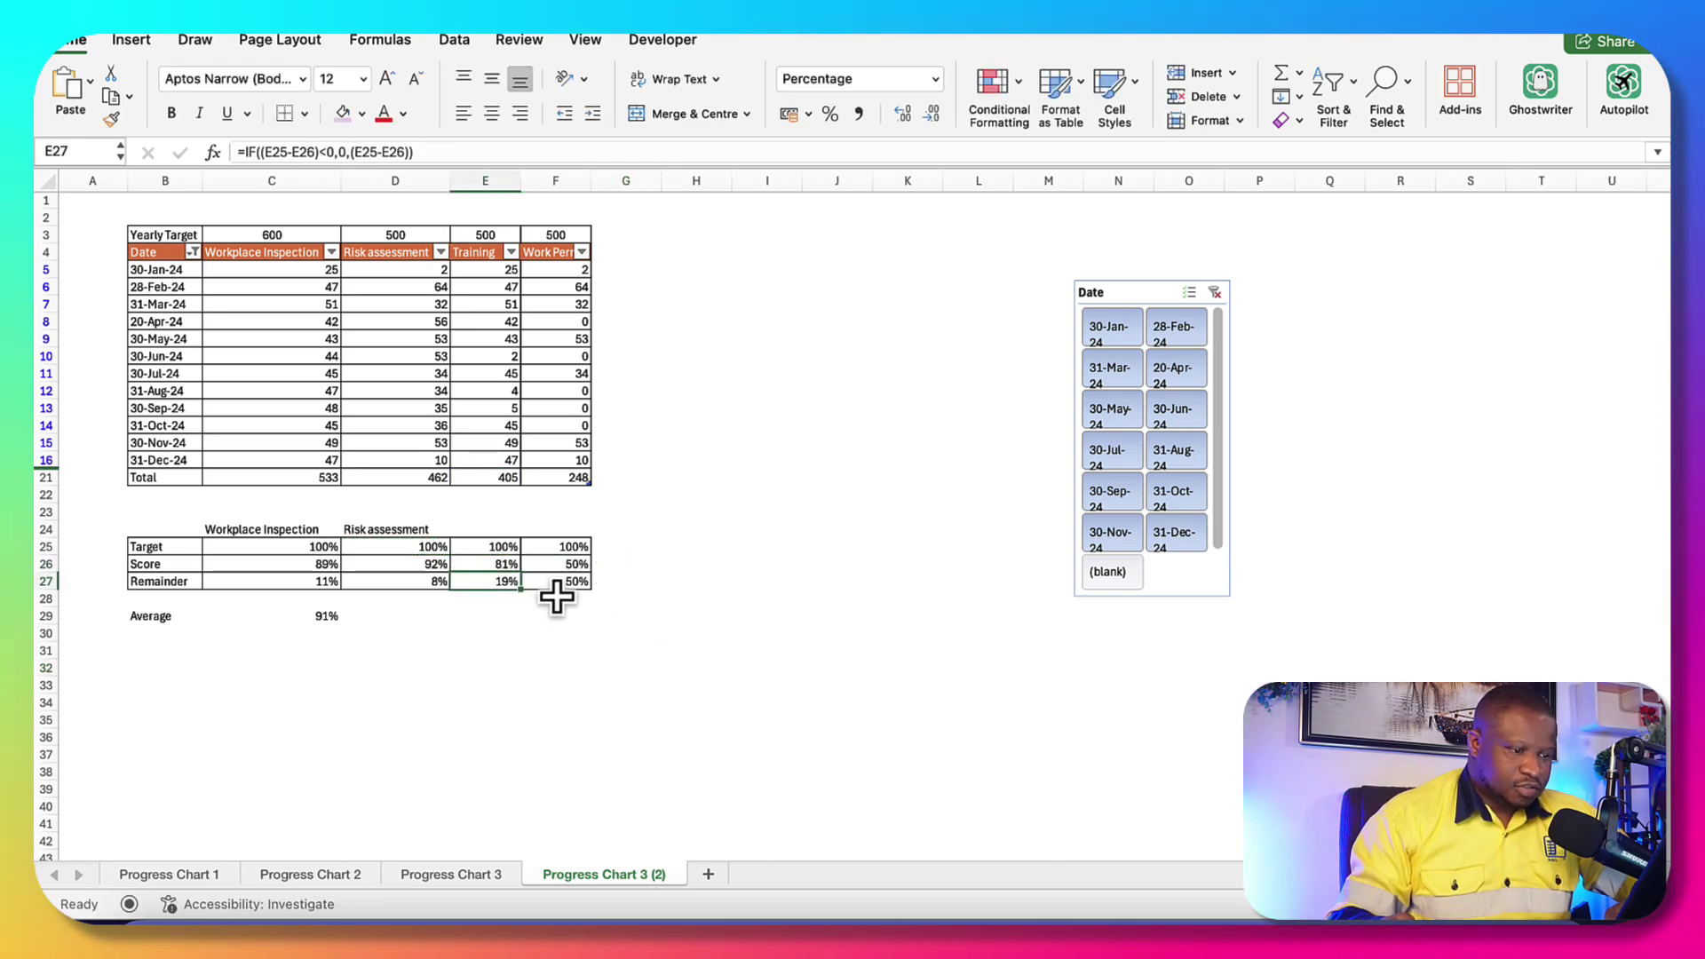
double_click(568, 567)
click(560, 686)
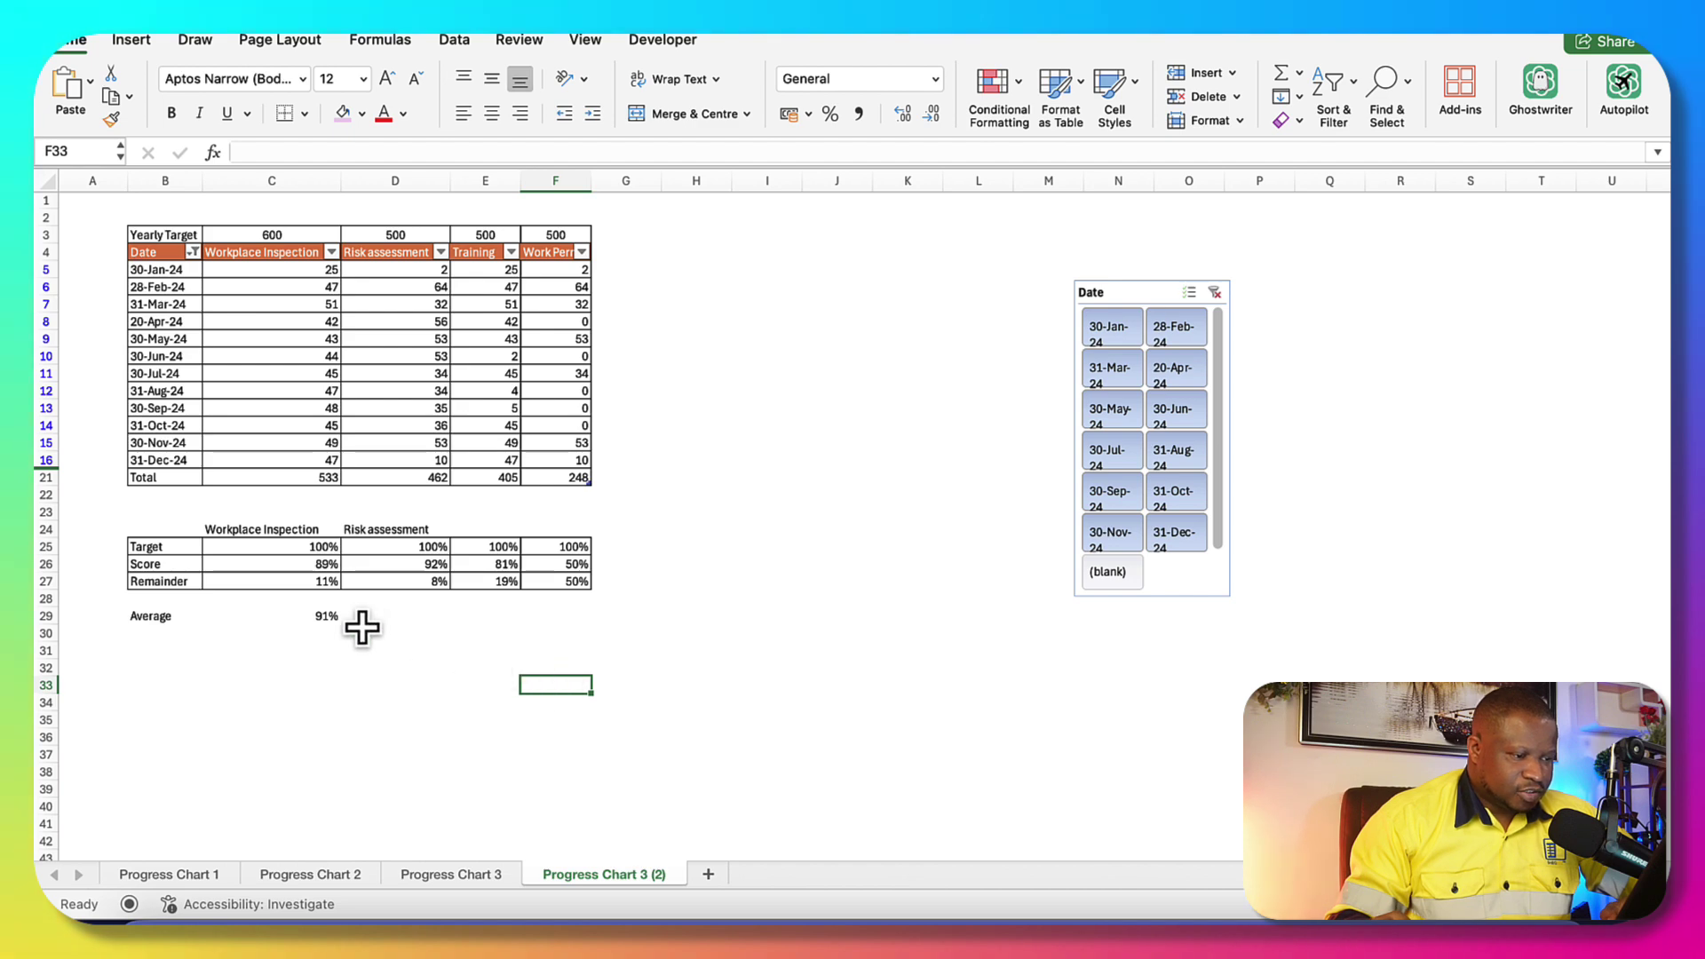
Extend the range of the Average formula in C29 to cover all four scores, C26:F26
double_click(328, 617)
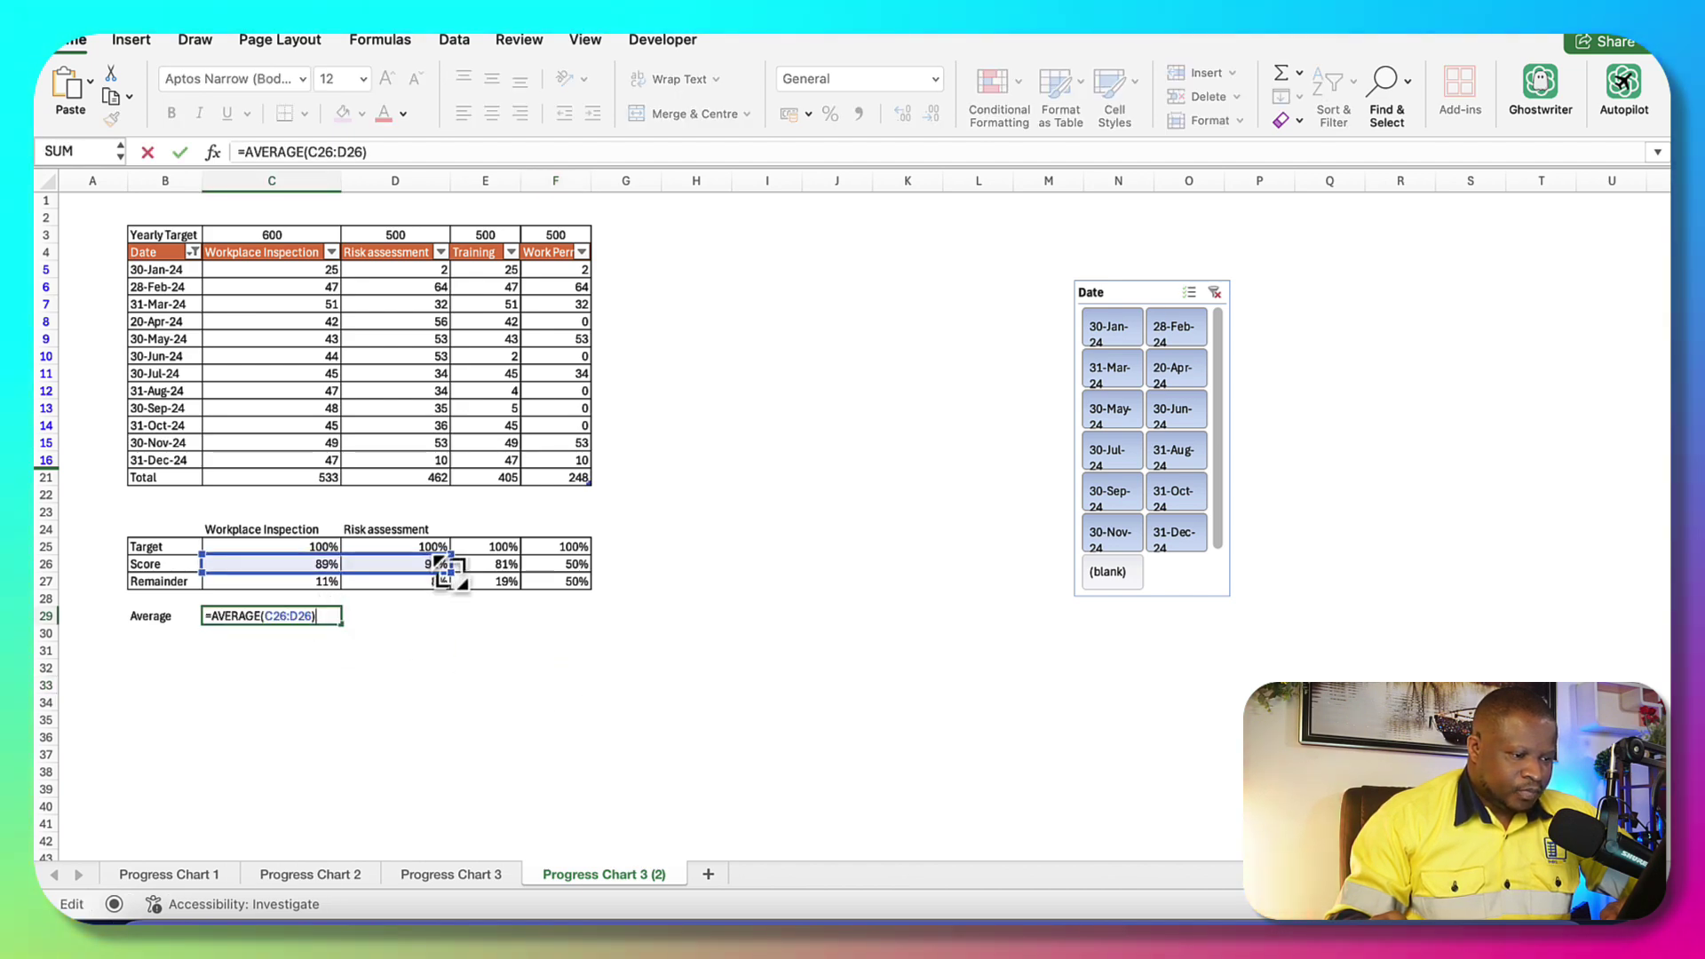
drag(448, 570, 578, 575)
key(Return)
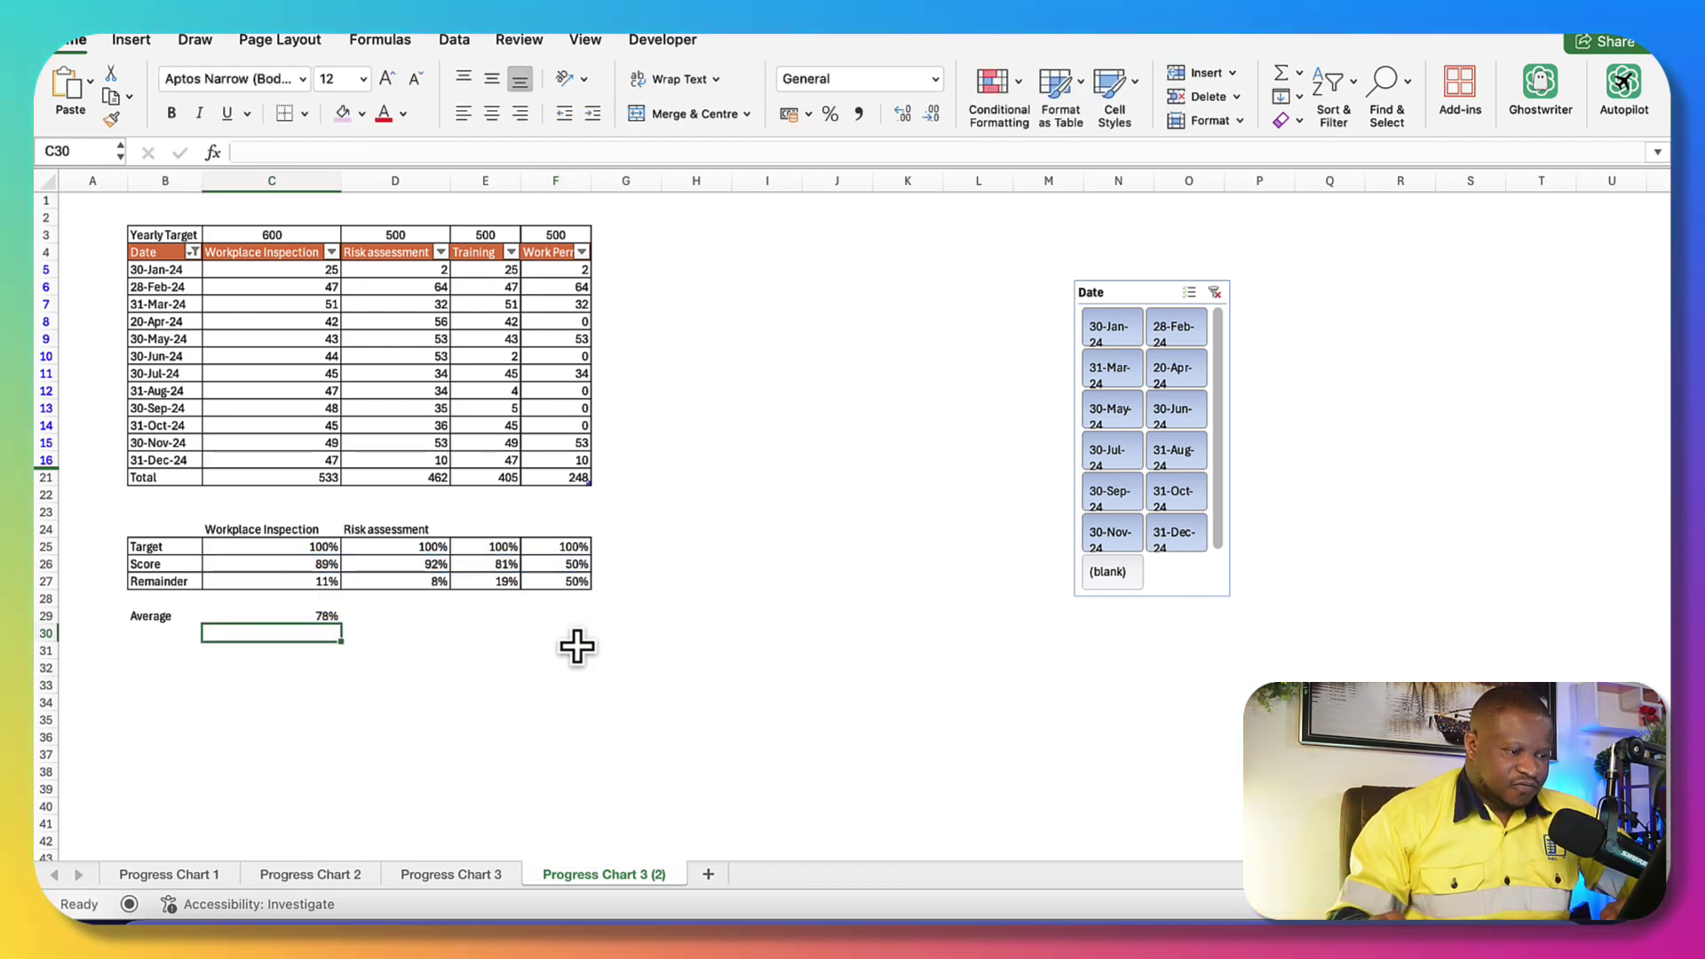
click(571, 770)
Insert a doughnut chart from the Score and Remainder values in C26:F27
drag(316, 552, 408, 563)
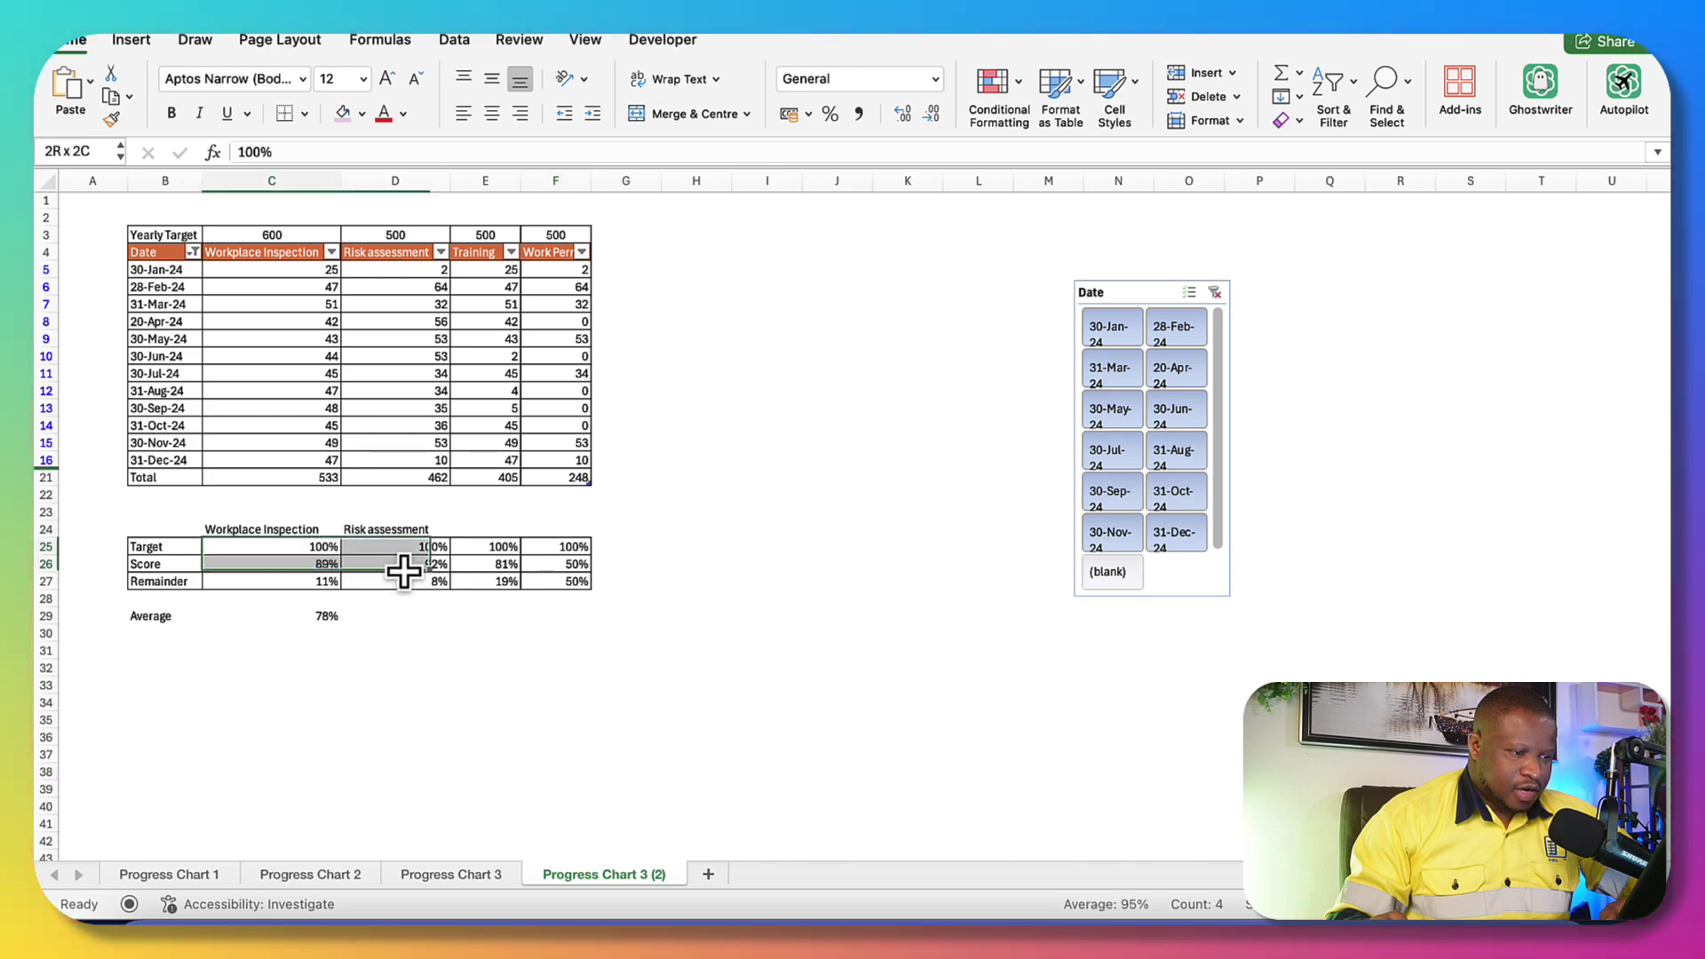
drag(418, 650, 418, 632)
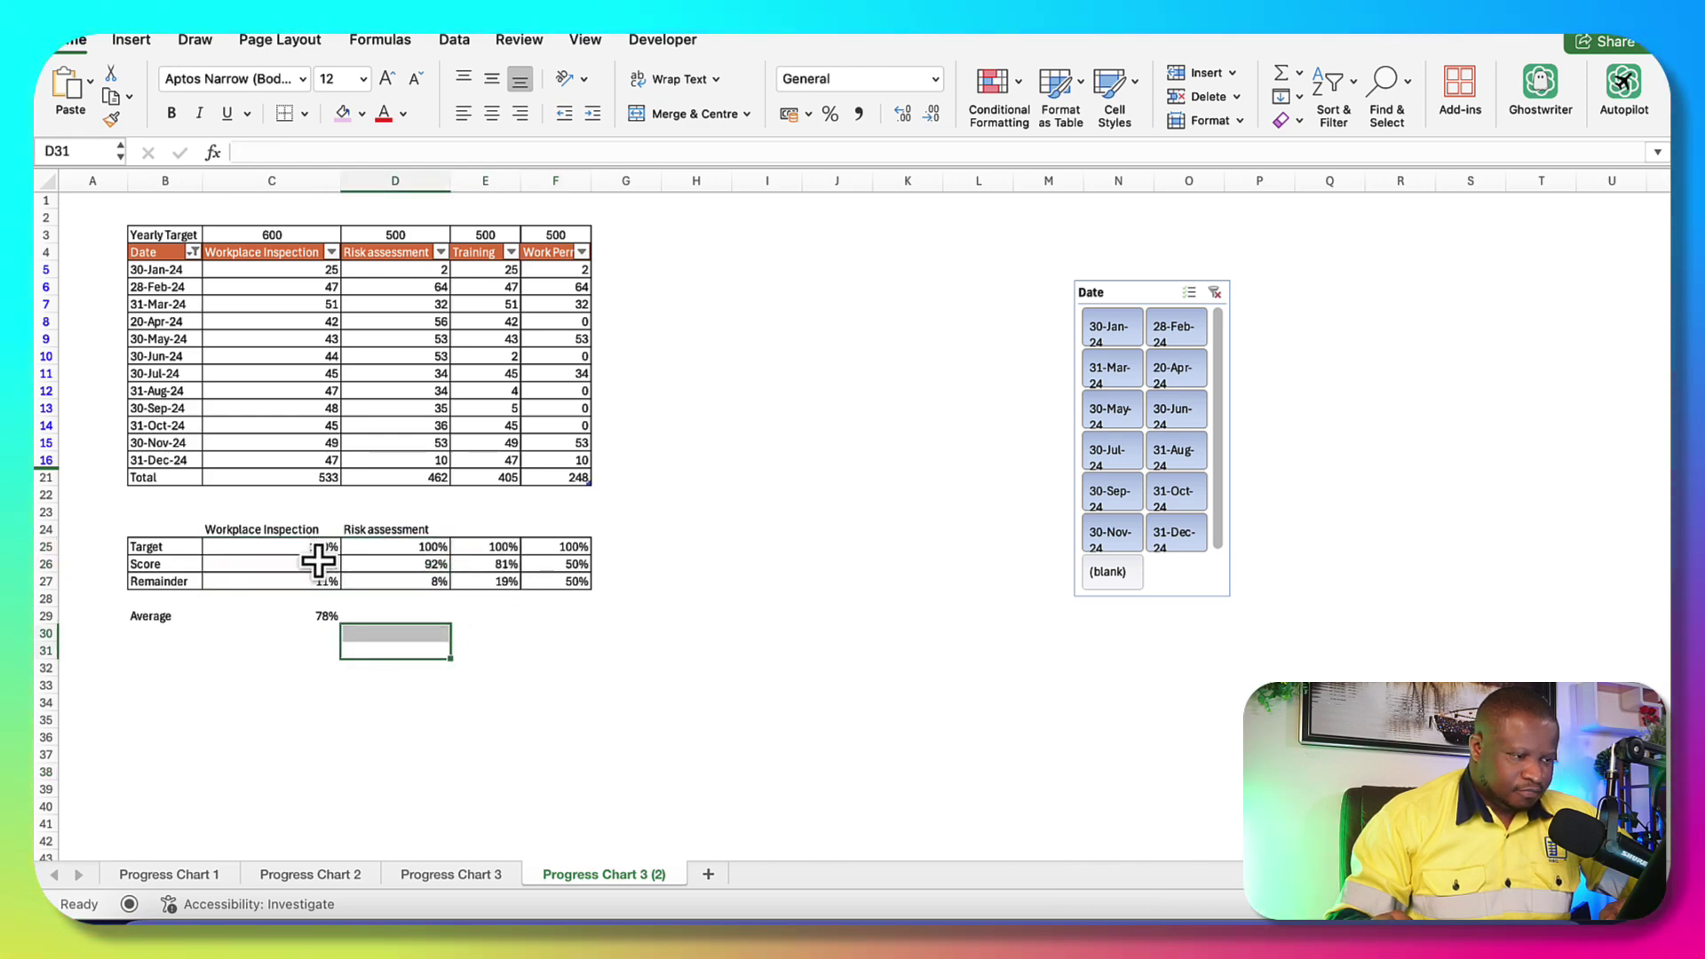
click(318, 561)
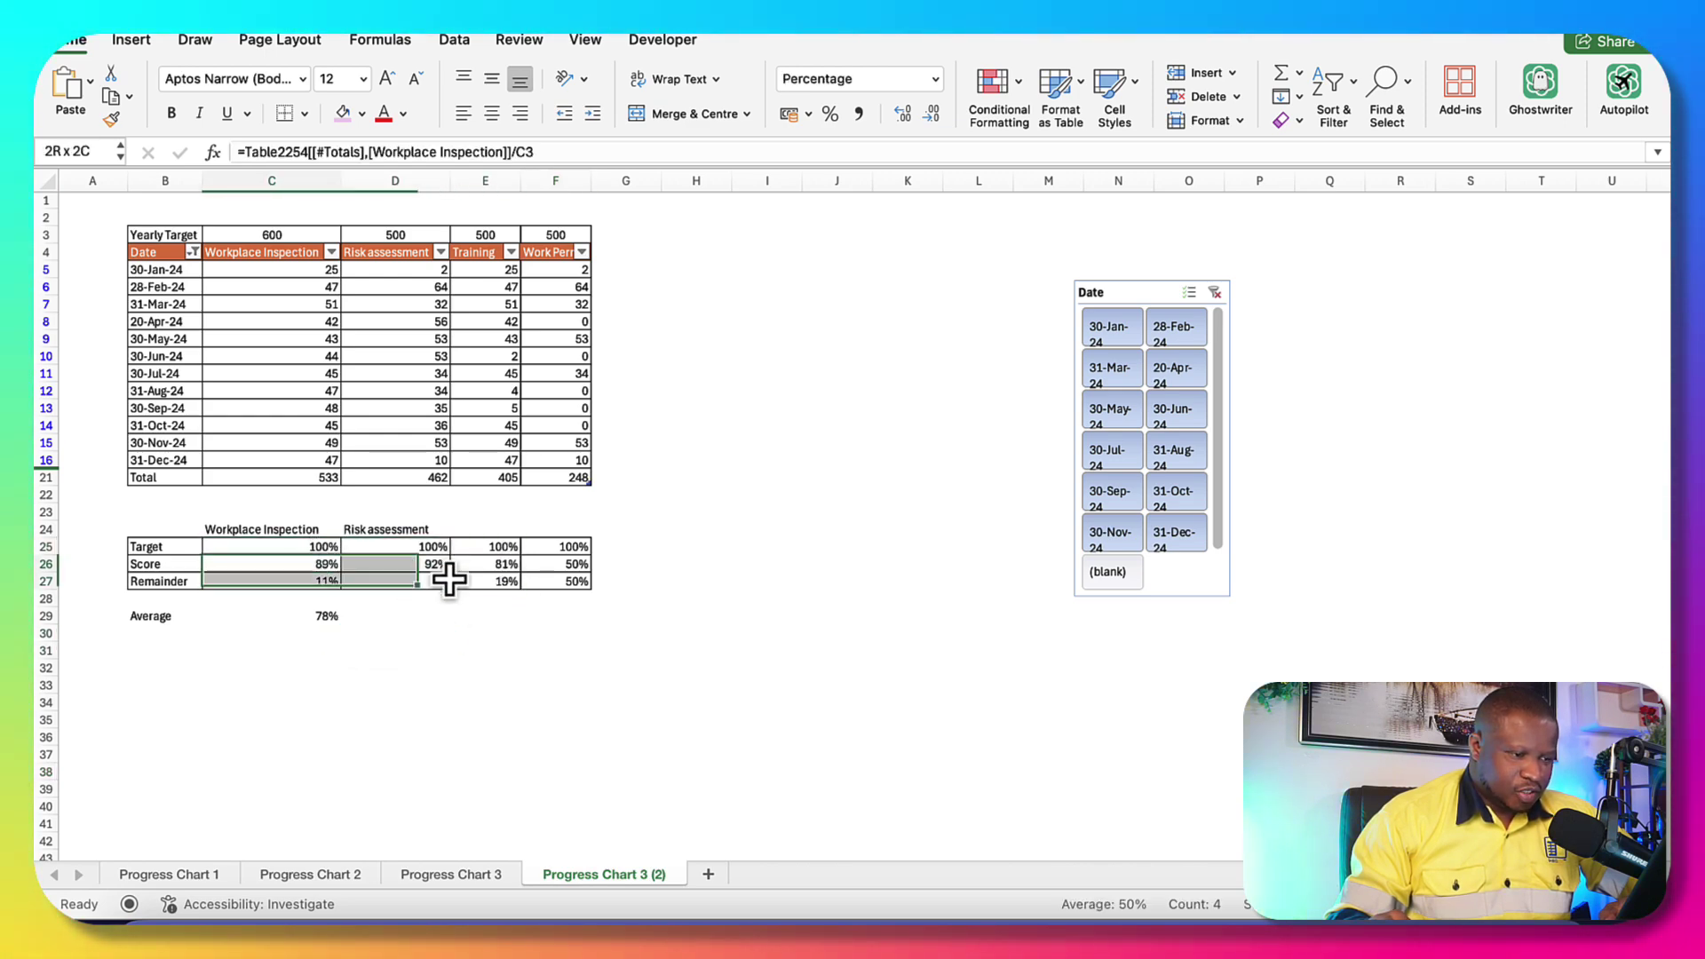
drag(448, 579, 546, 583)
click(130, 39)
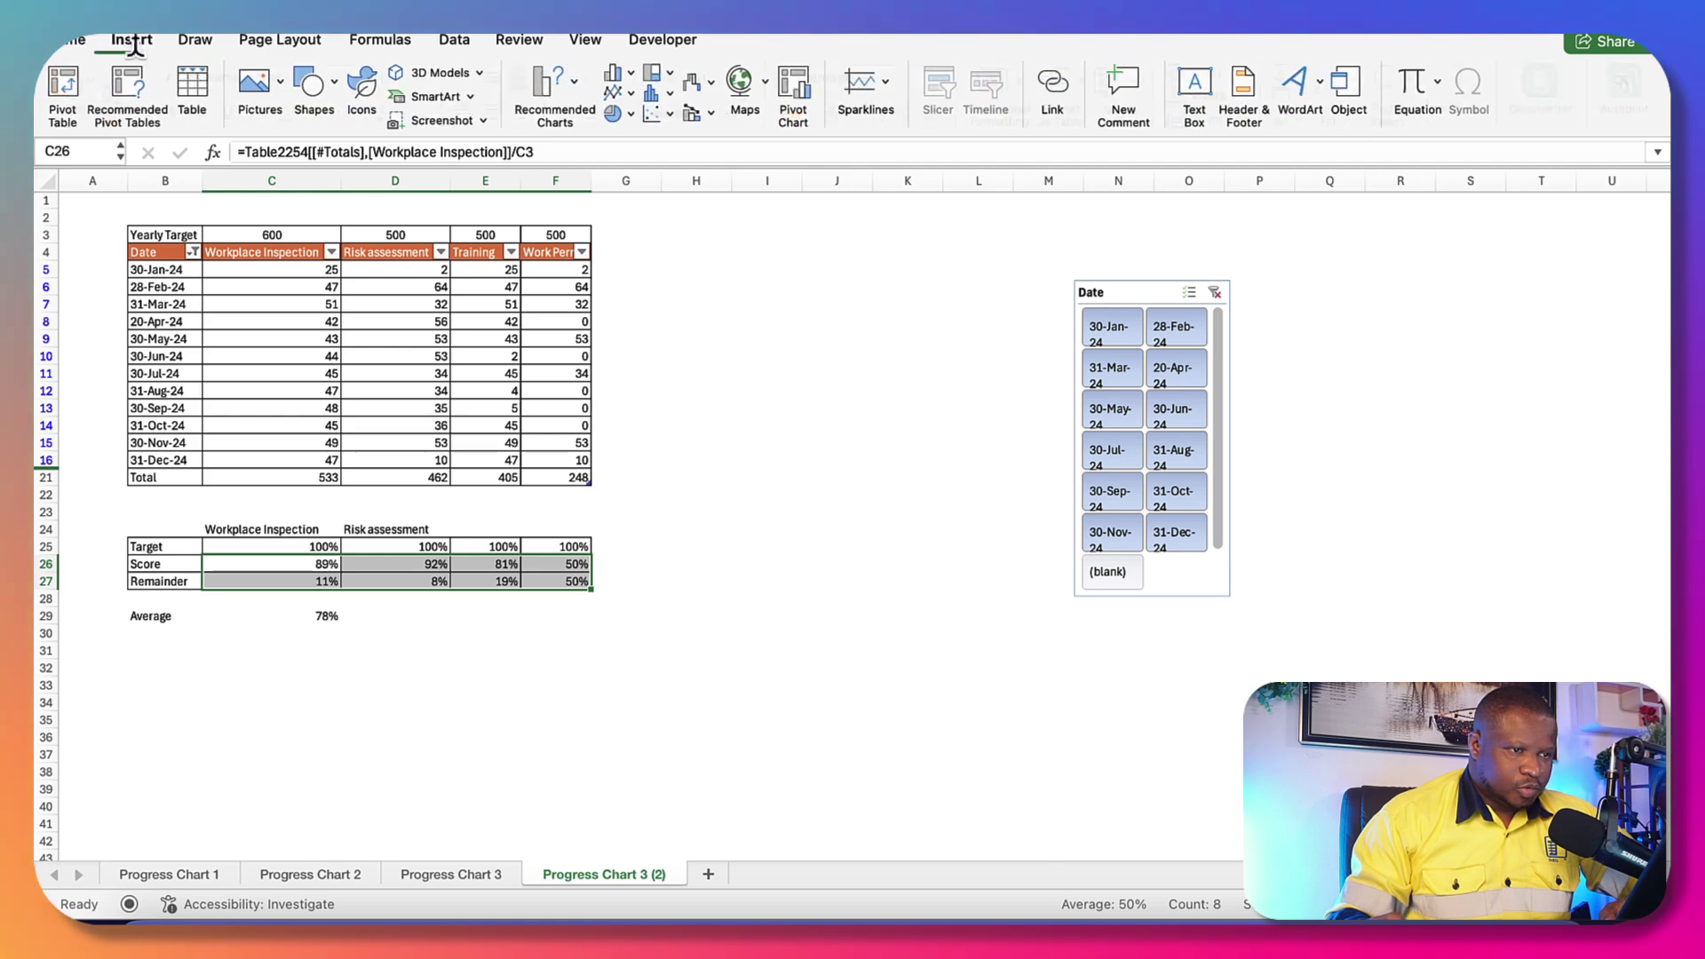
click(615, 112)
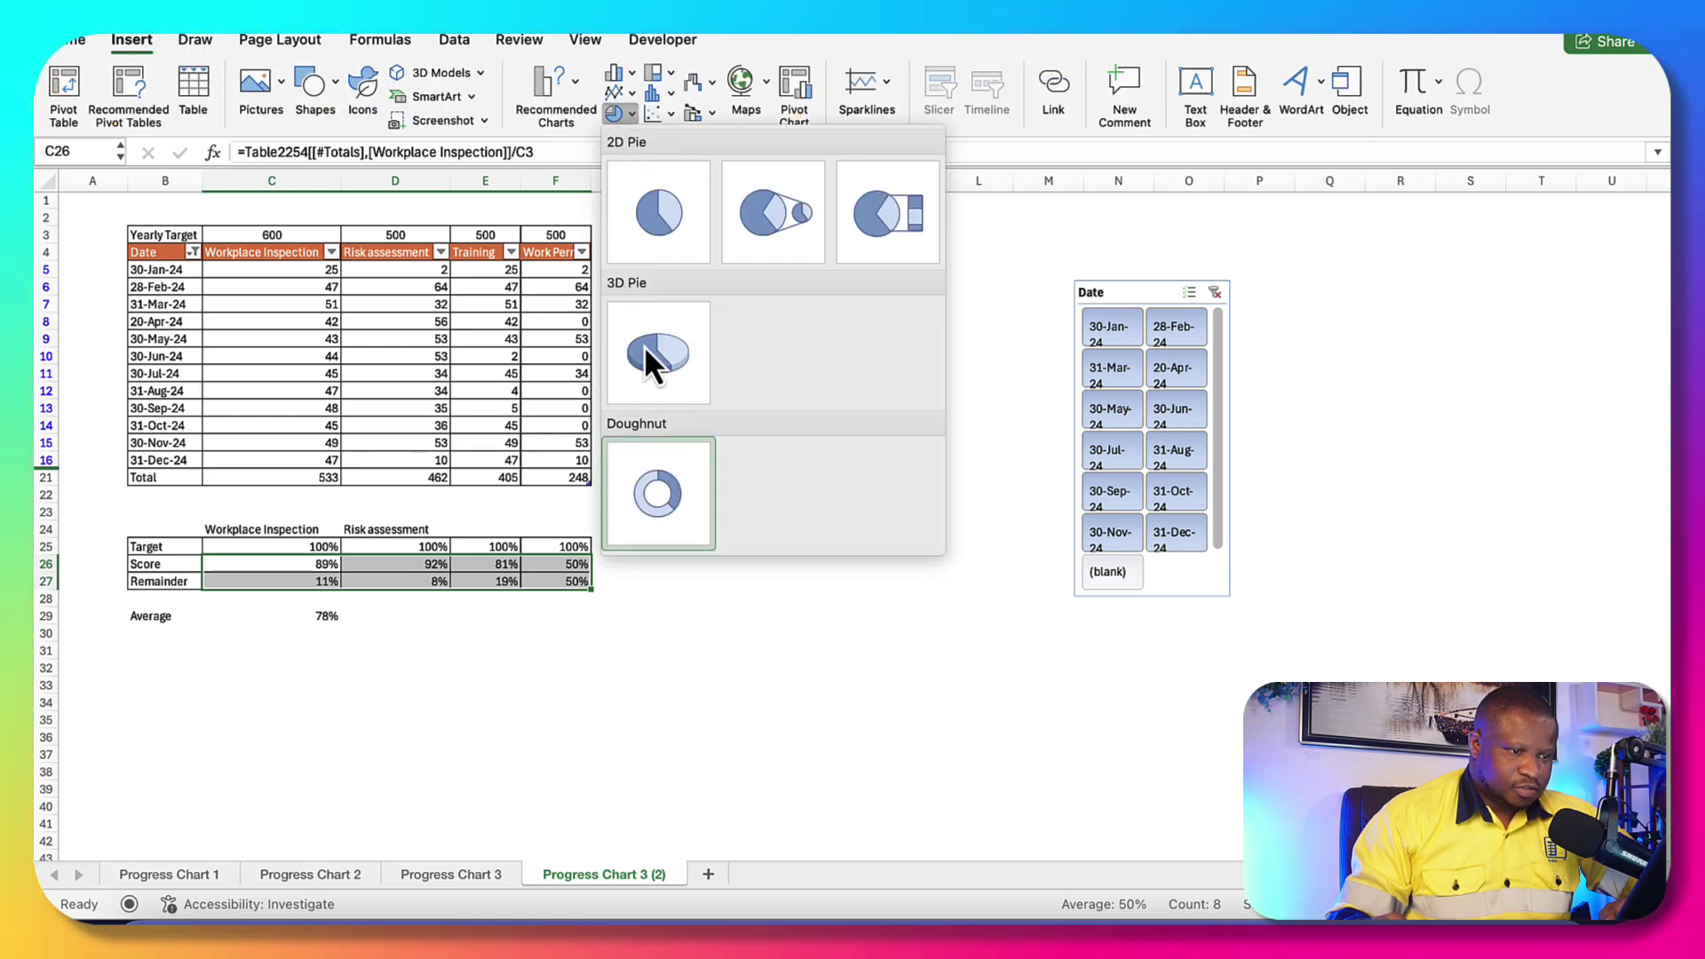
click(662, 489)
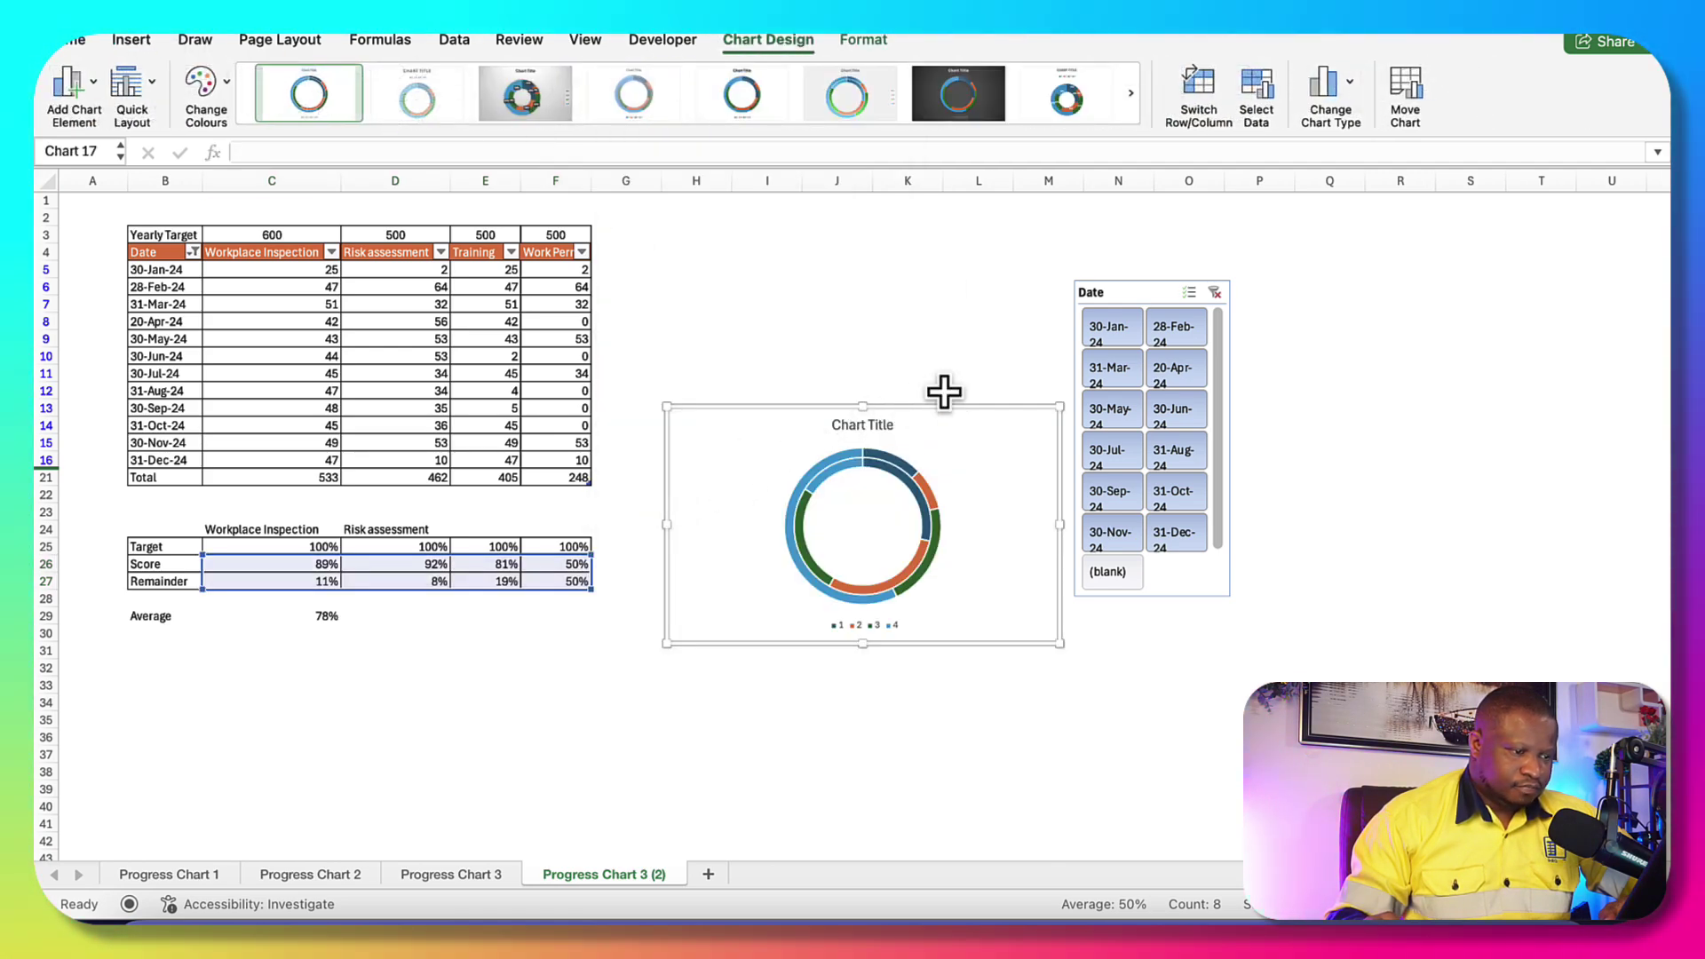
Move the doughnut chart up beside the data table and enlarge it down to about row 37
drag(890, 394, 873, 287)
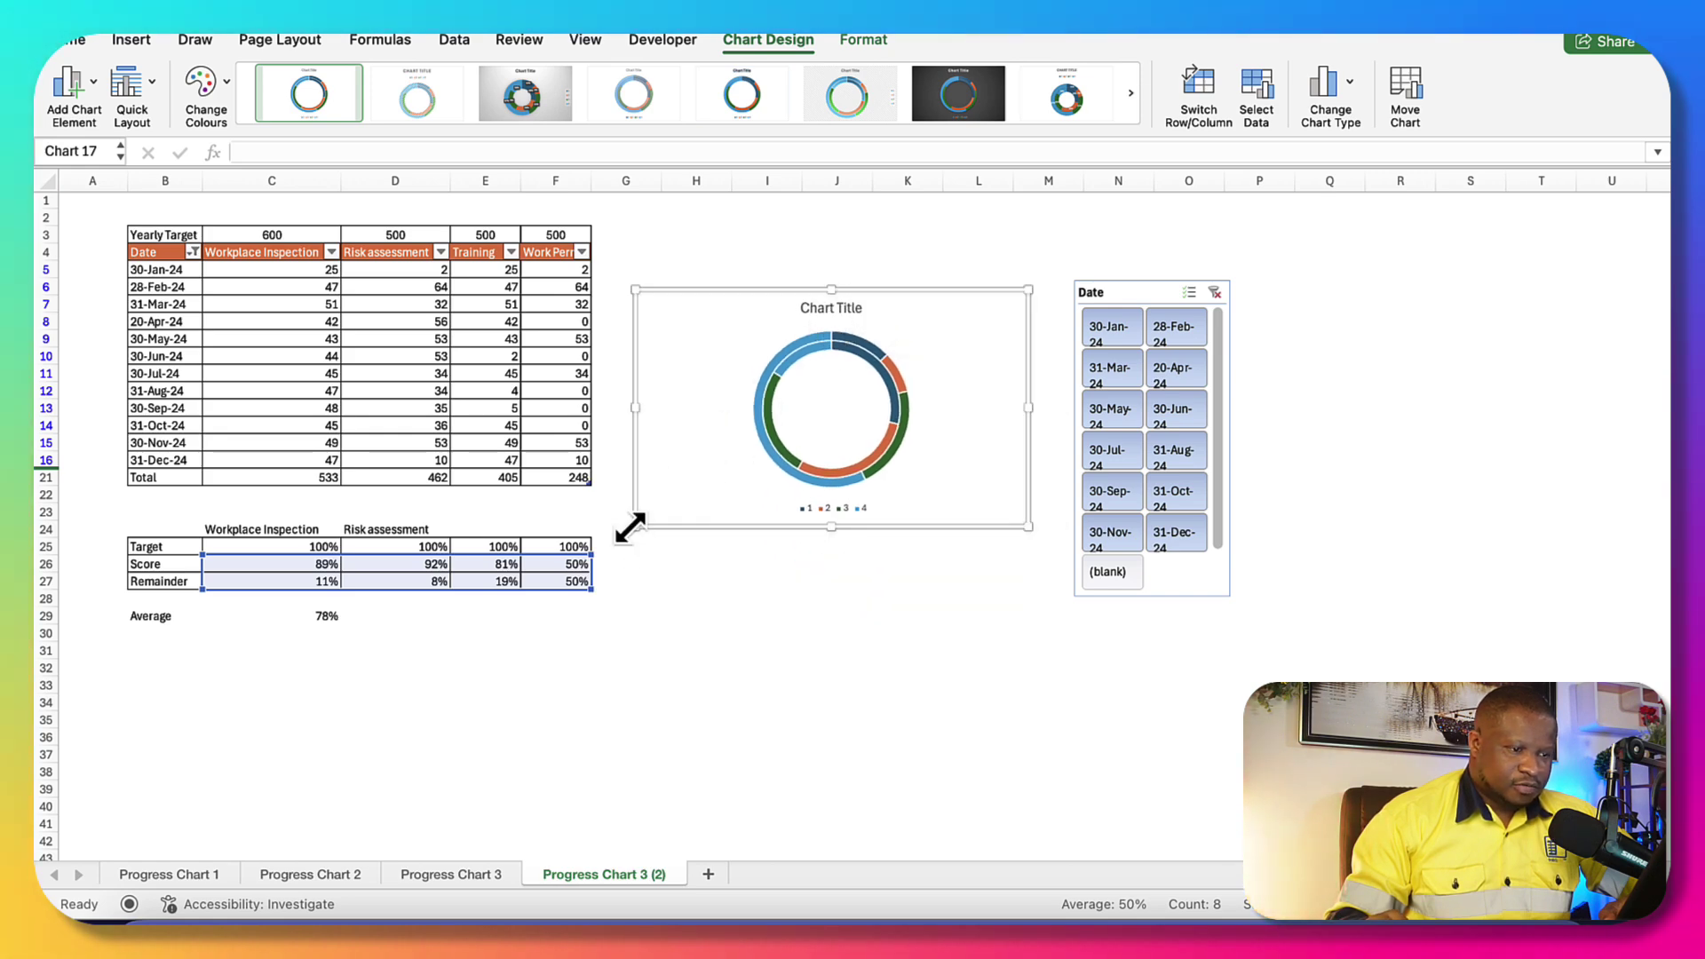
drag(629, 527, 621, 756)
Delete the doughnut chart's legend and switch its rows and columns so each measure forms its own ring
click(849, 738)
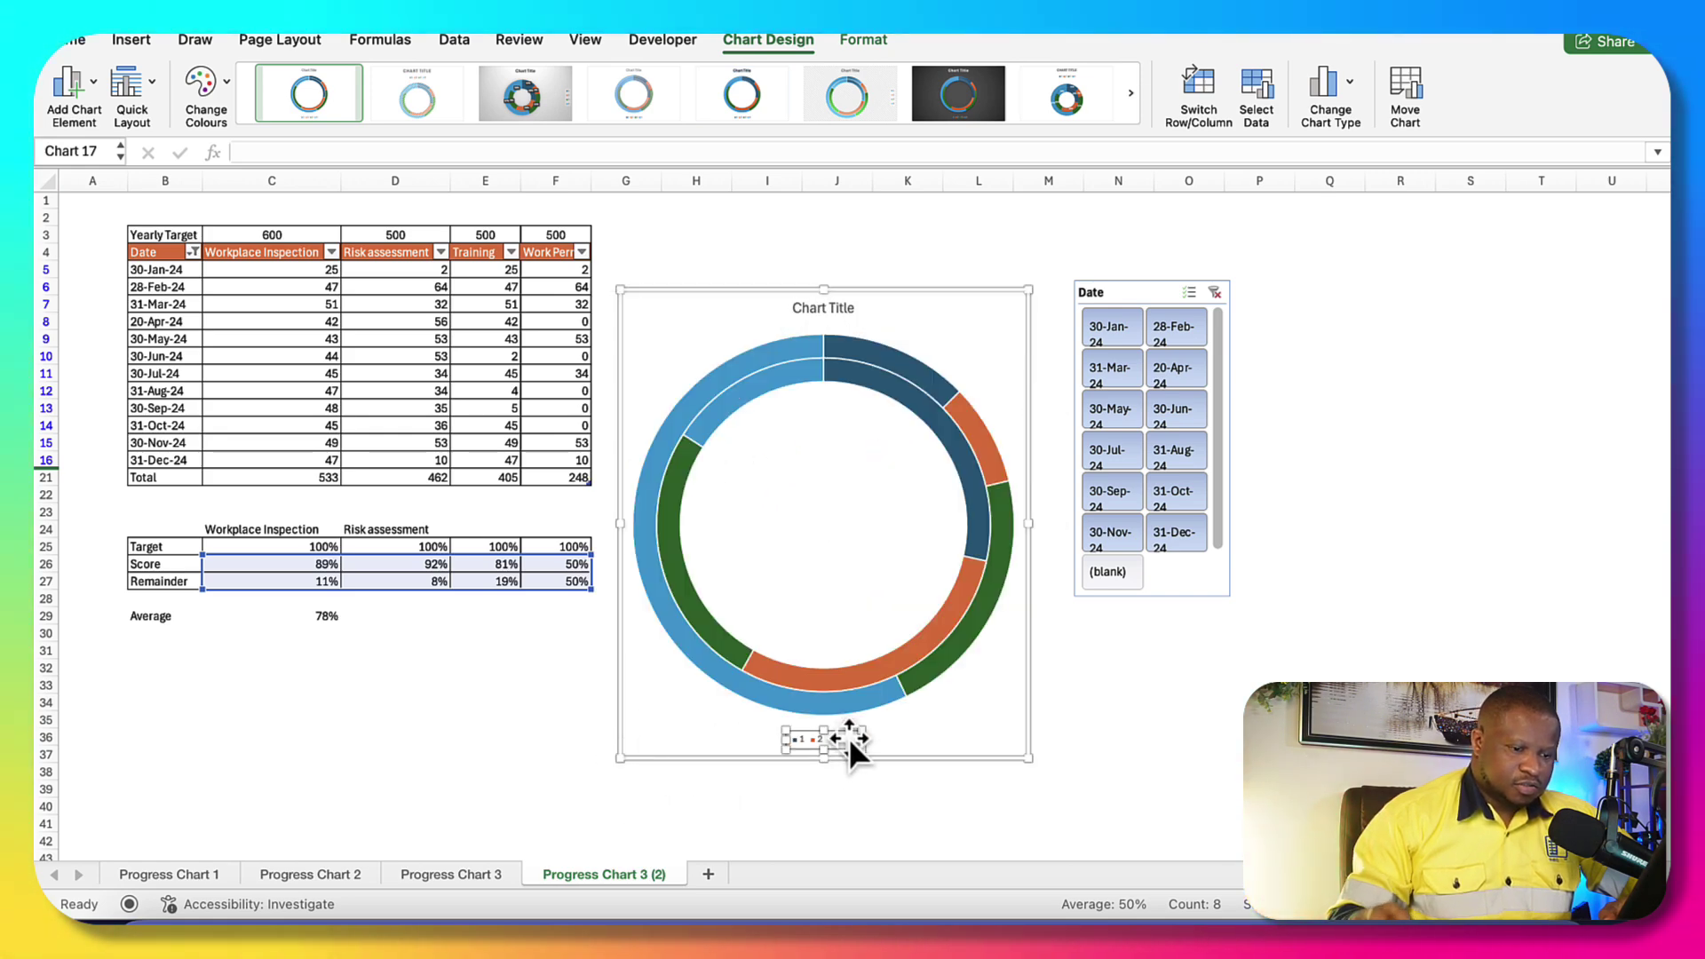
key(Delete)
click(897, 640)
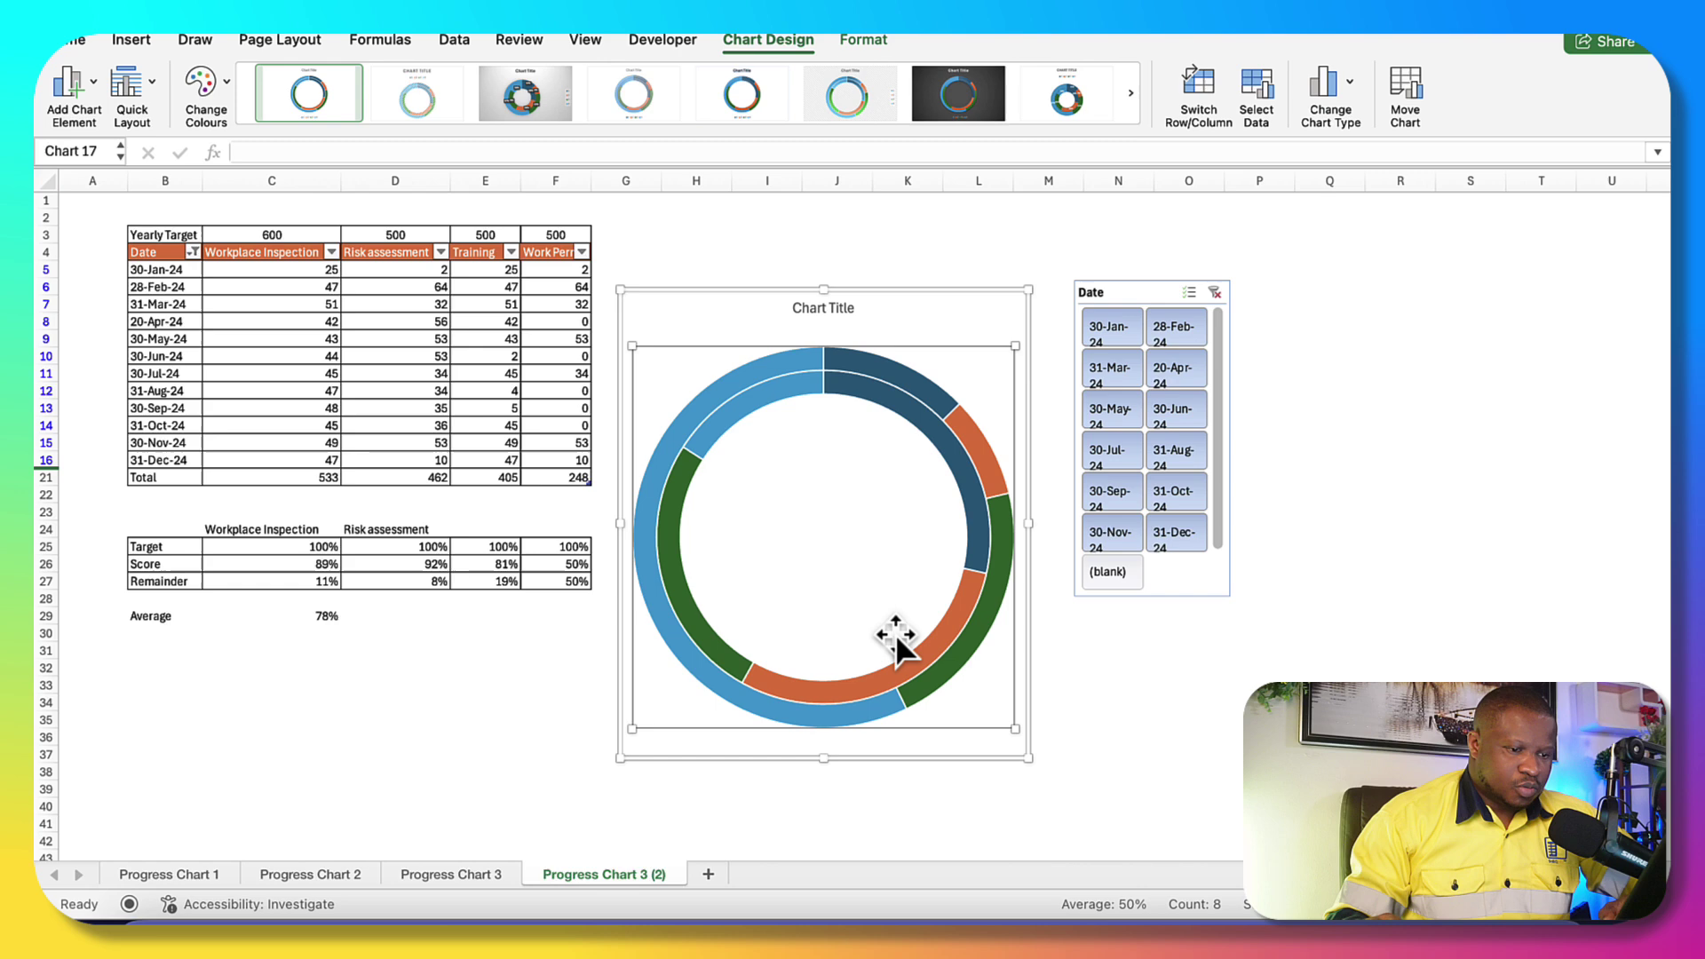
click(1201, 94)
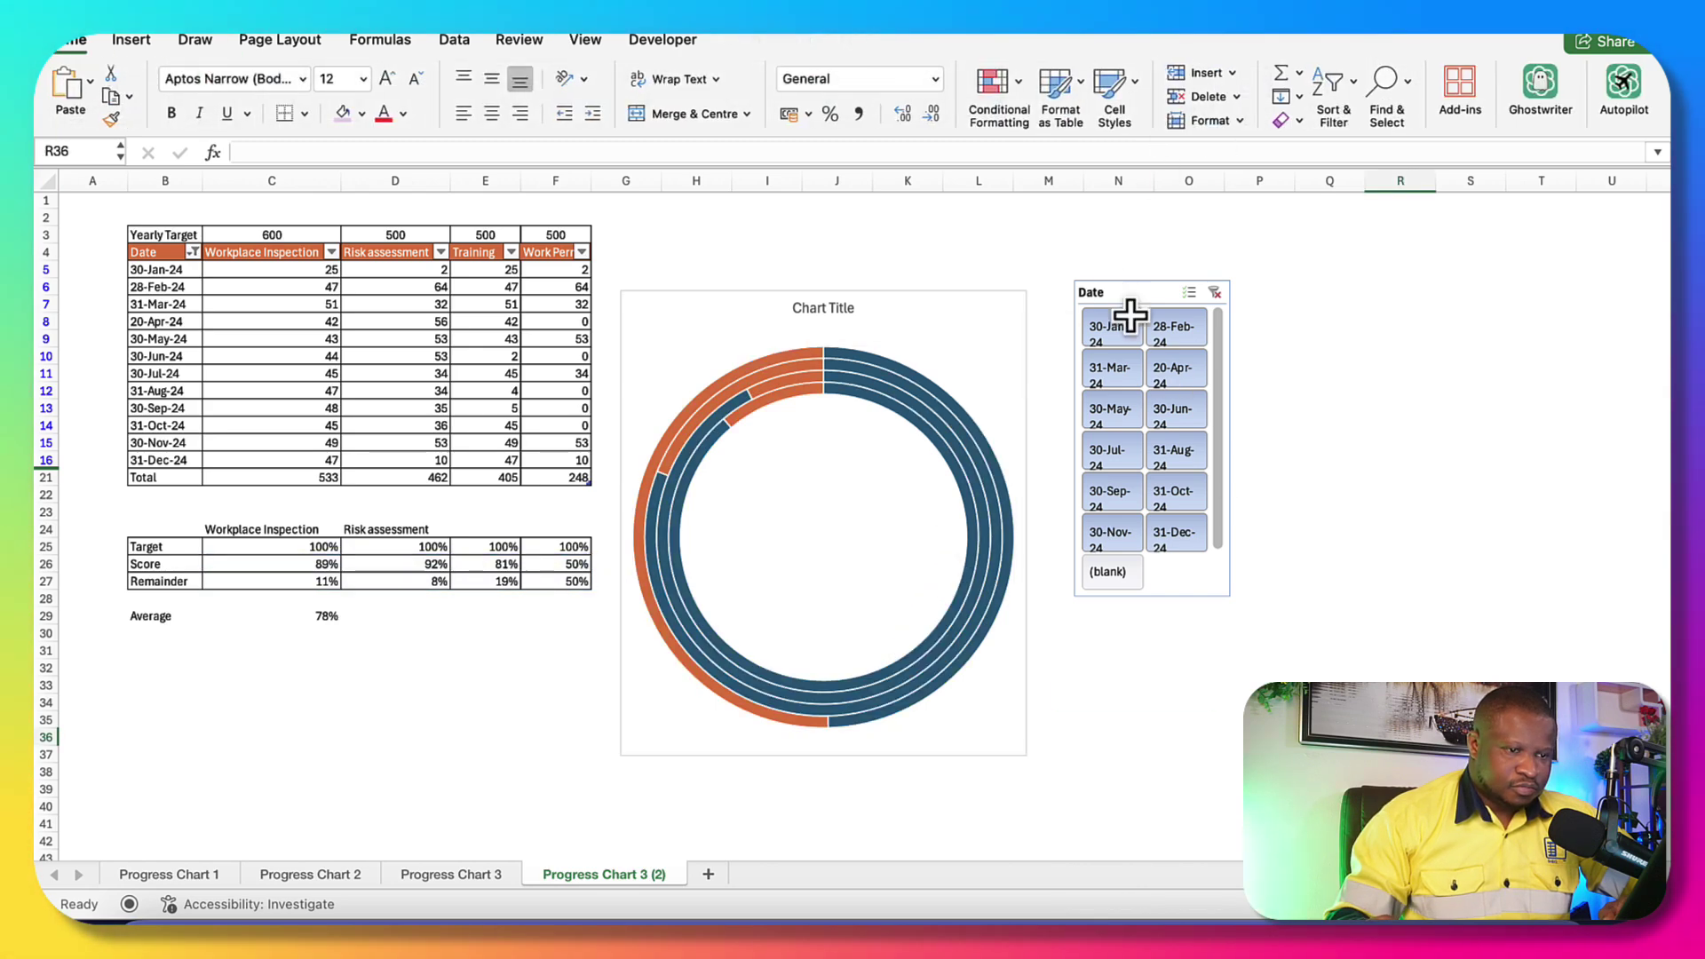
Move the Date slicer aside and enlarge the doughnut chart, placed about 8.03" from the left and 0.49" from the top of the sheet
drag(1115, 289, 1299, 281)
click(852, 293)
drag(852, 293, 914, 231)
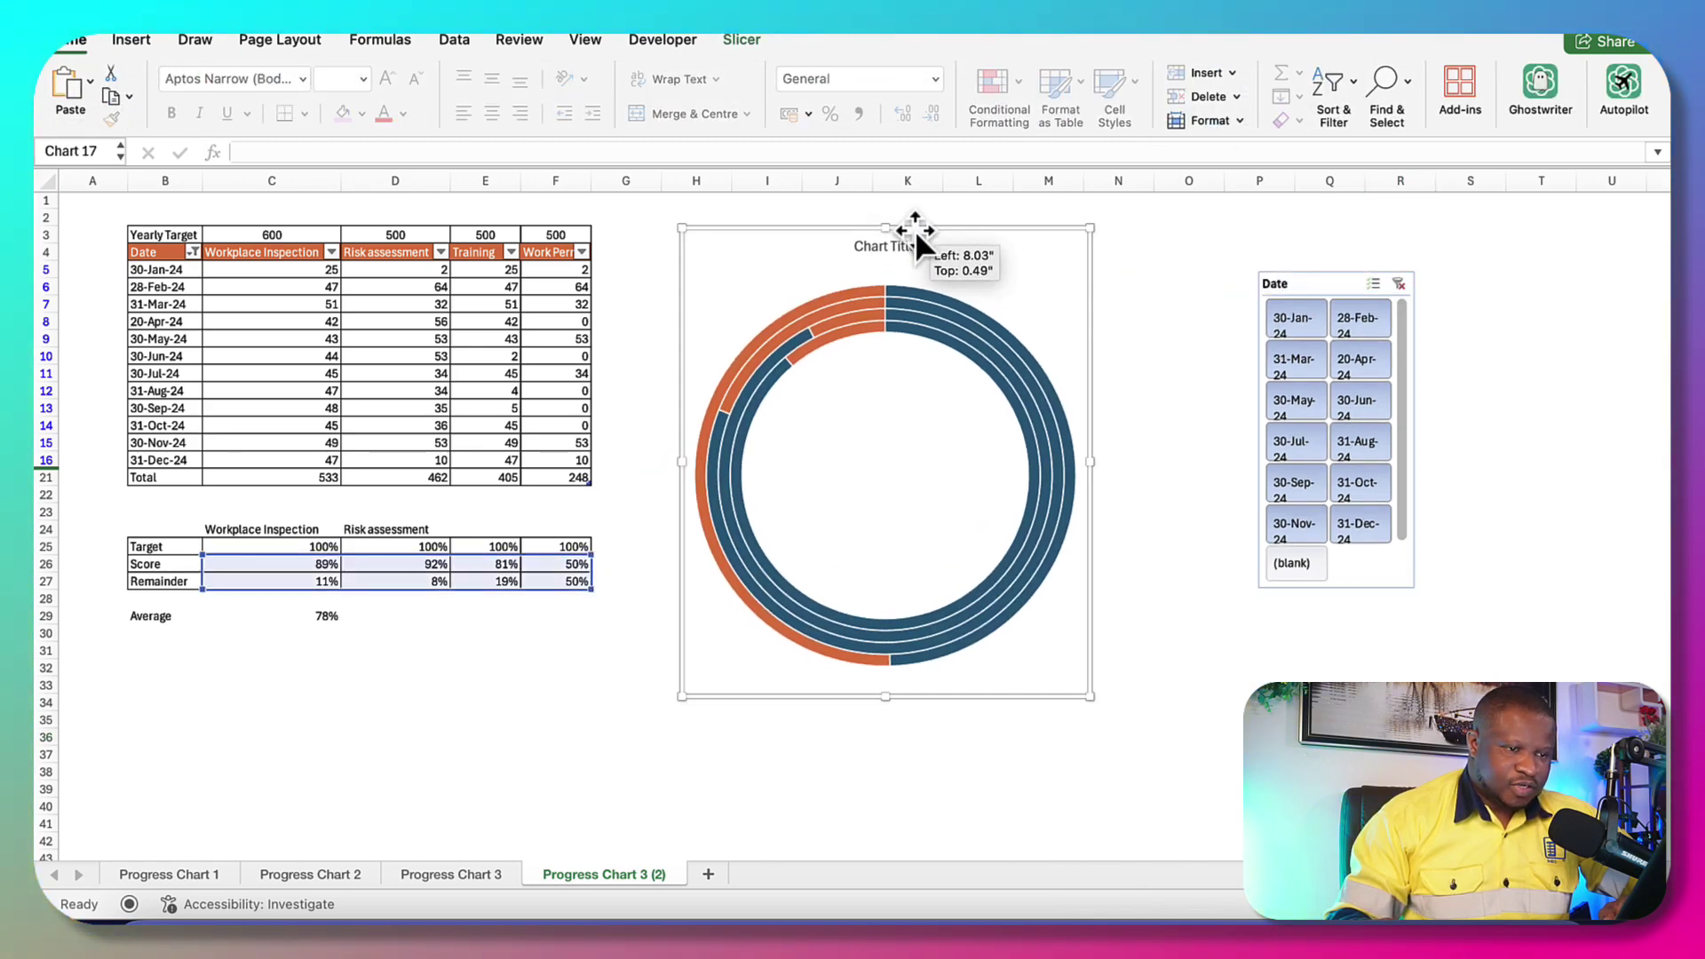
drag(1094, 697, 1168, 723)
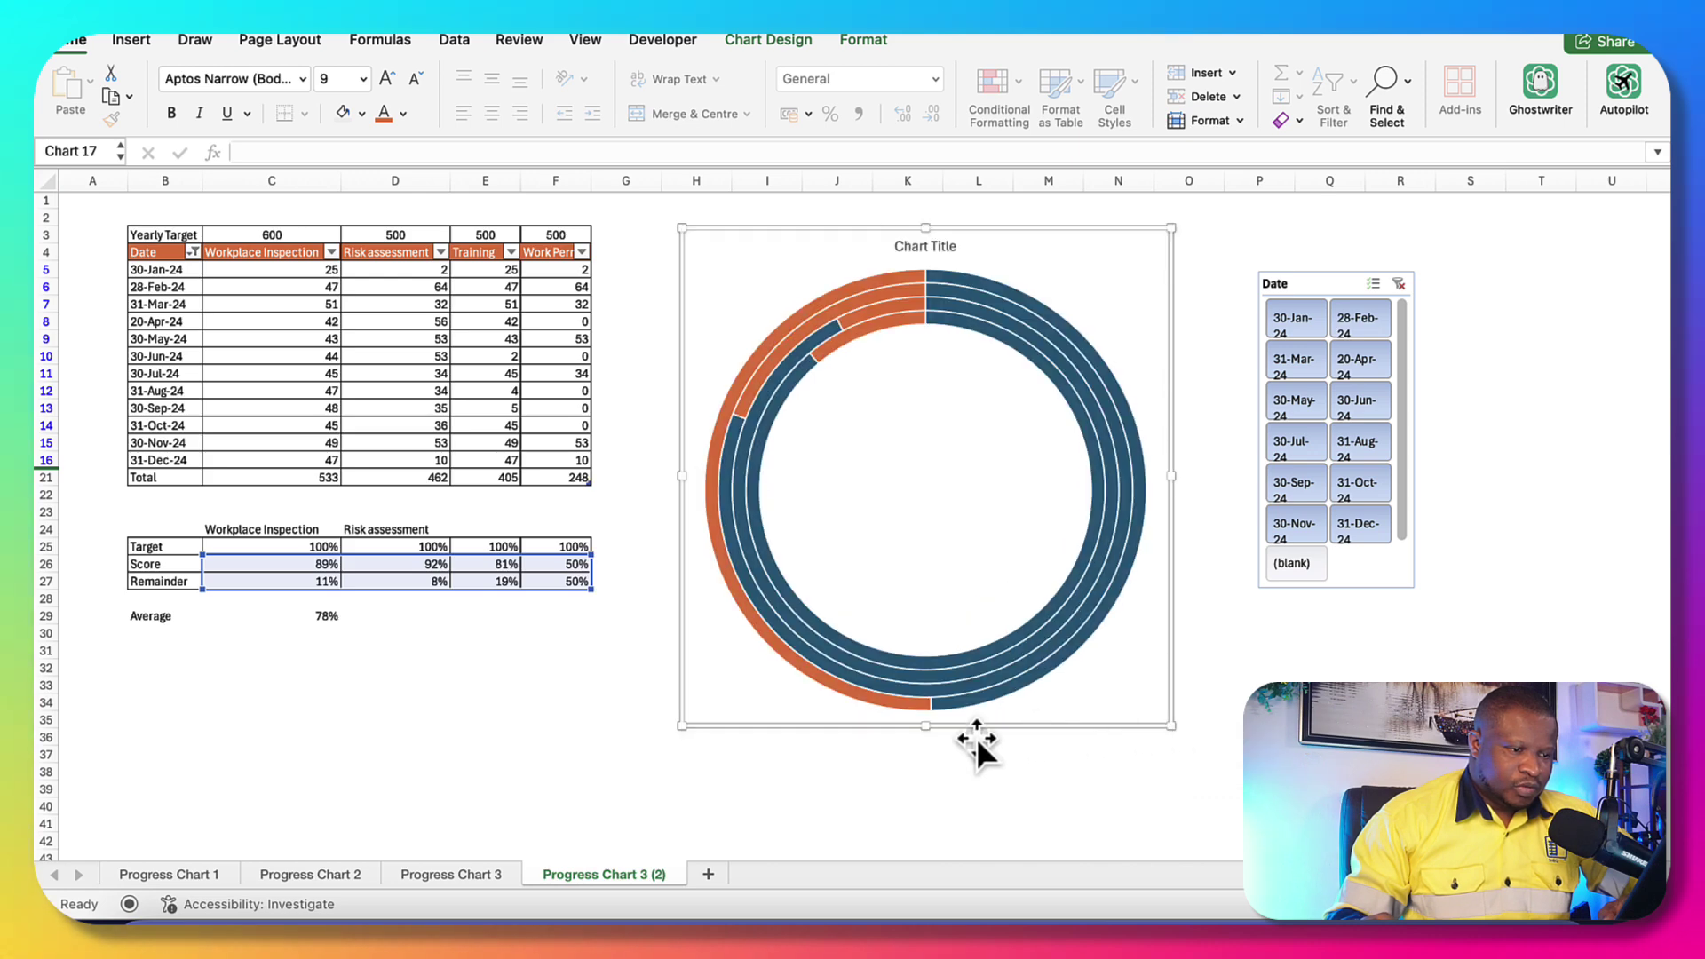
click(559, 770)
Check which measure's cells feed the individual rings of the doughnut chart
click(792, 387)
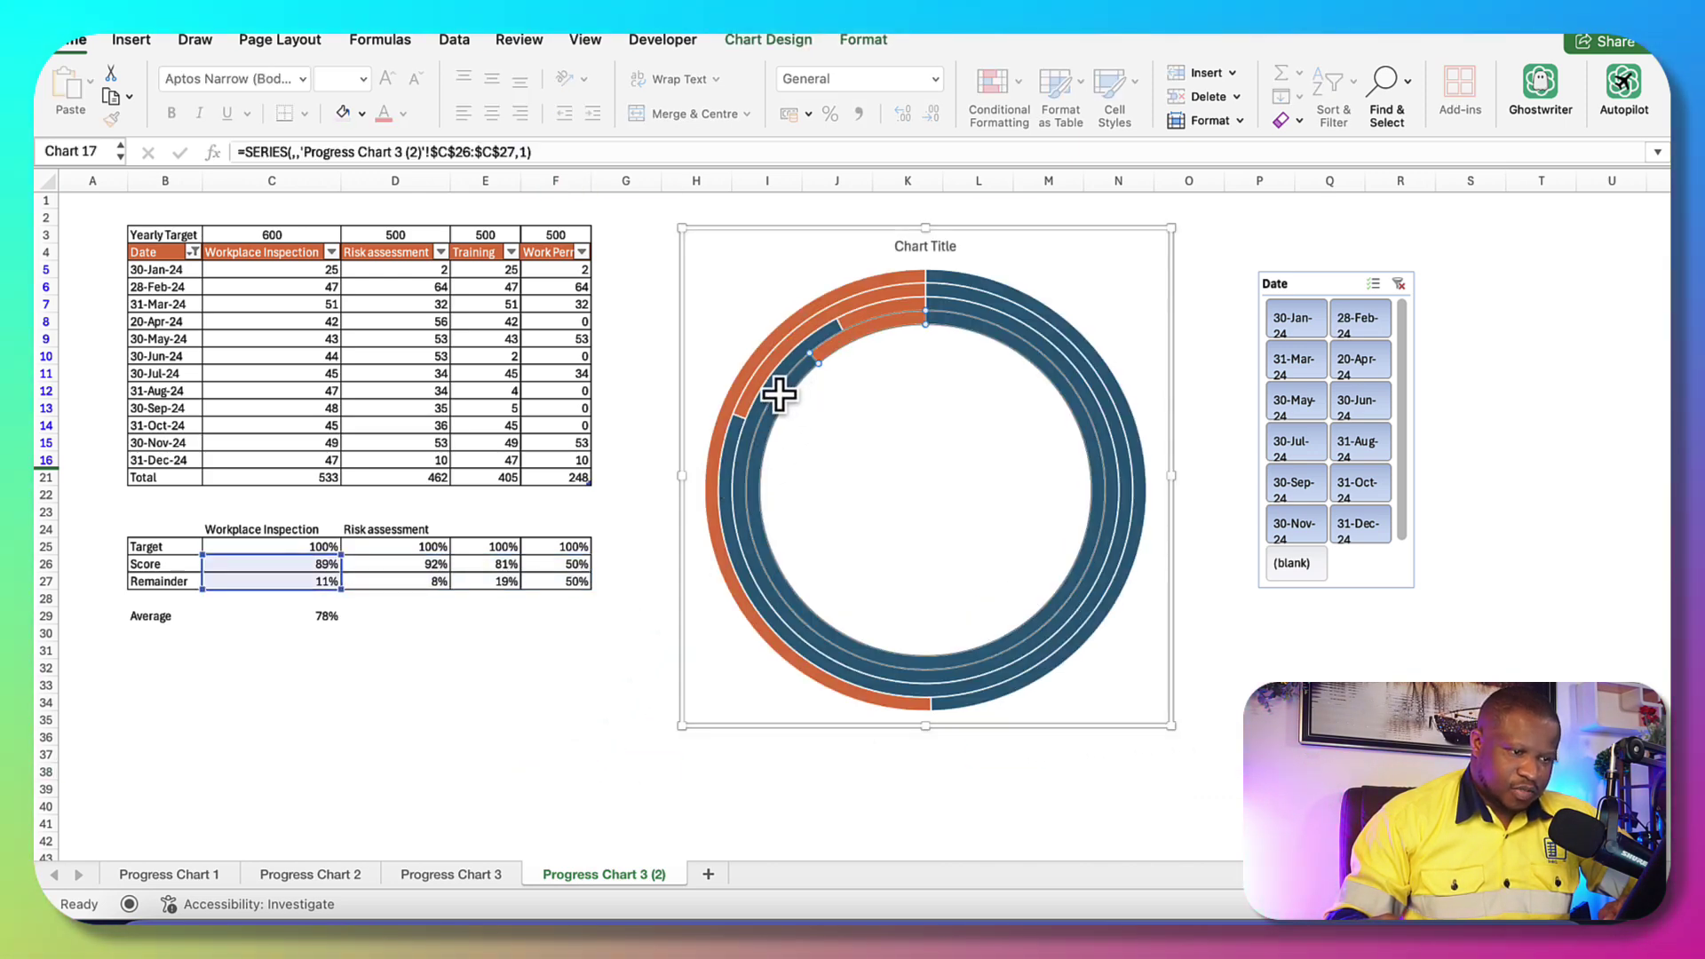
click(762, 402)
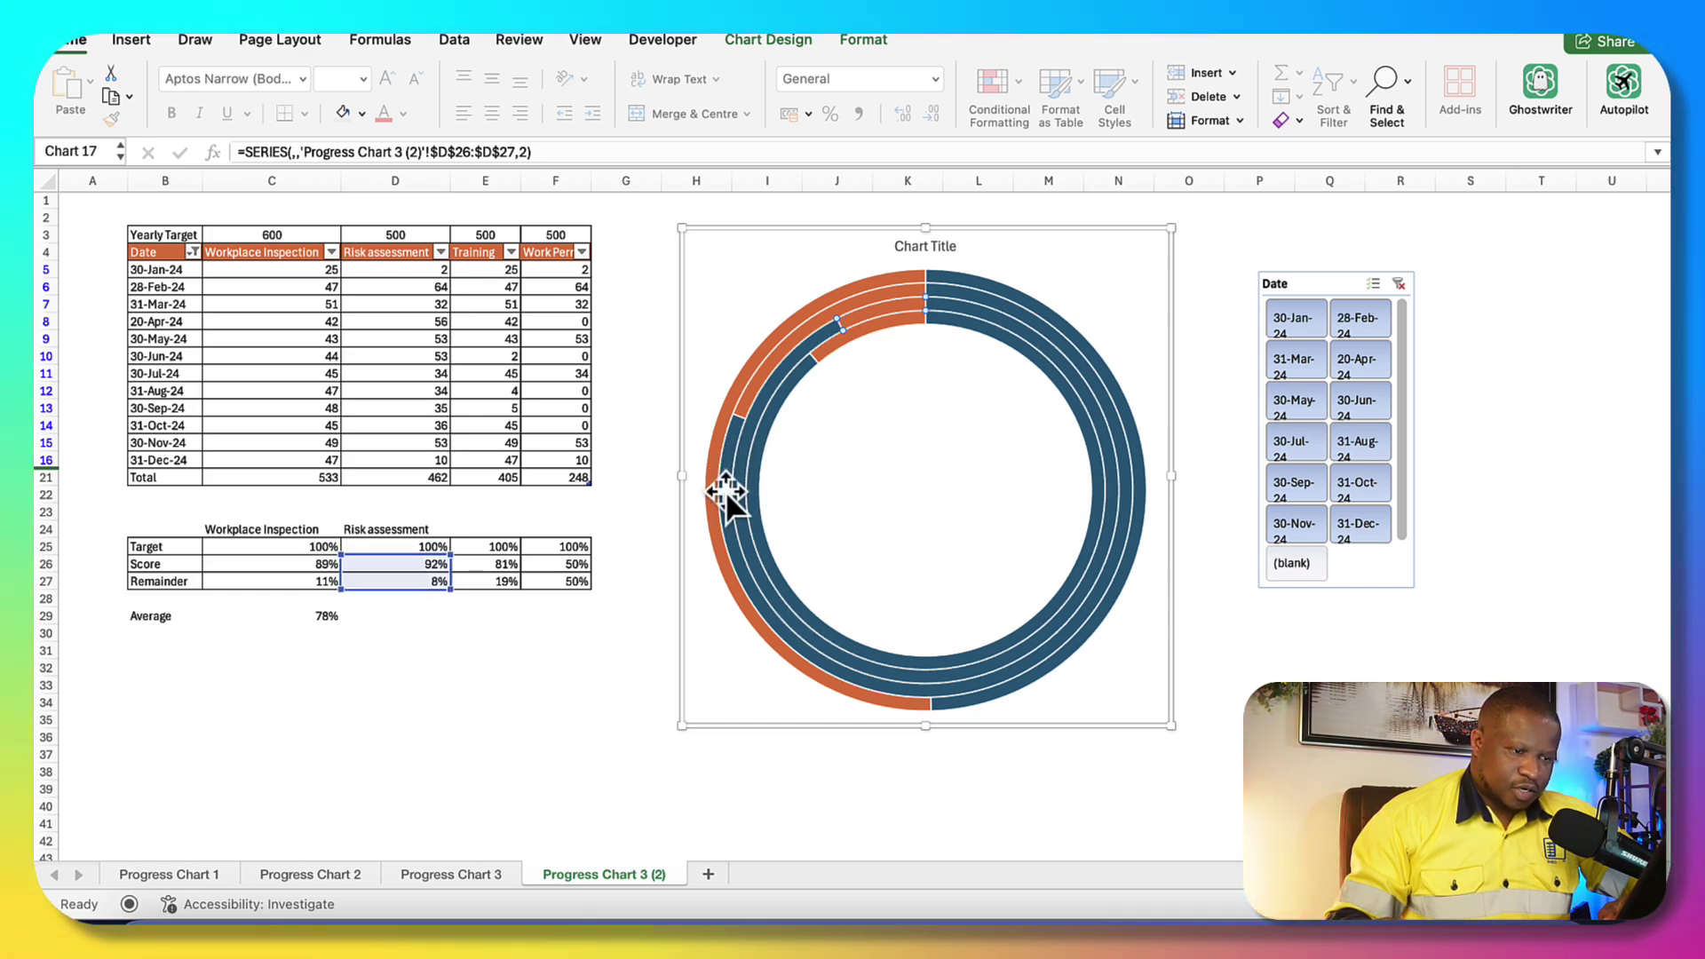
click(726, 493)
click(499, 778)
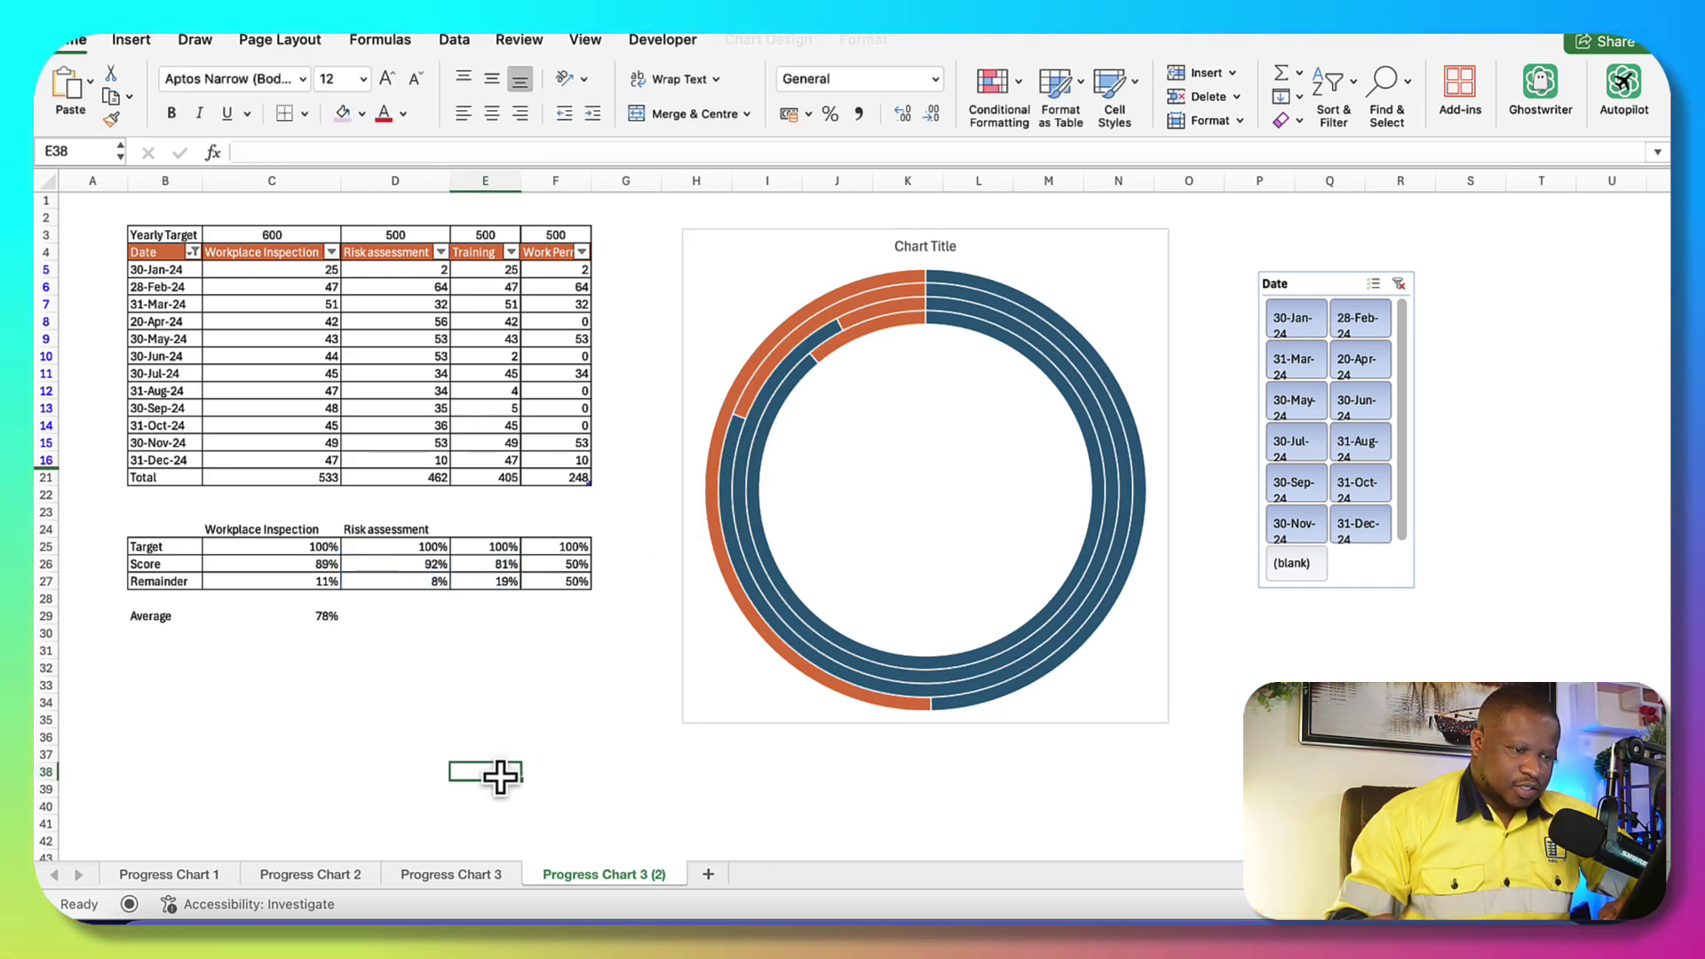
Extend the Risk assessment header formula in D24 across E24:F24 to label the Training and Work Permit columns
click(416, 530)
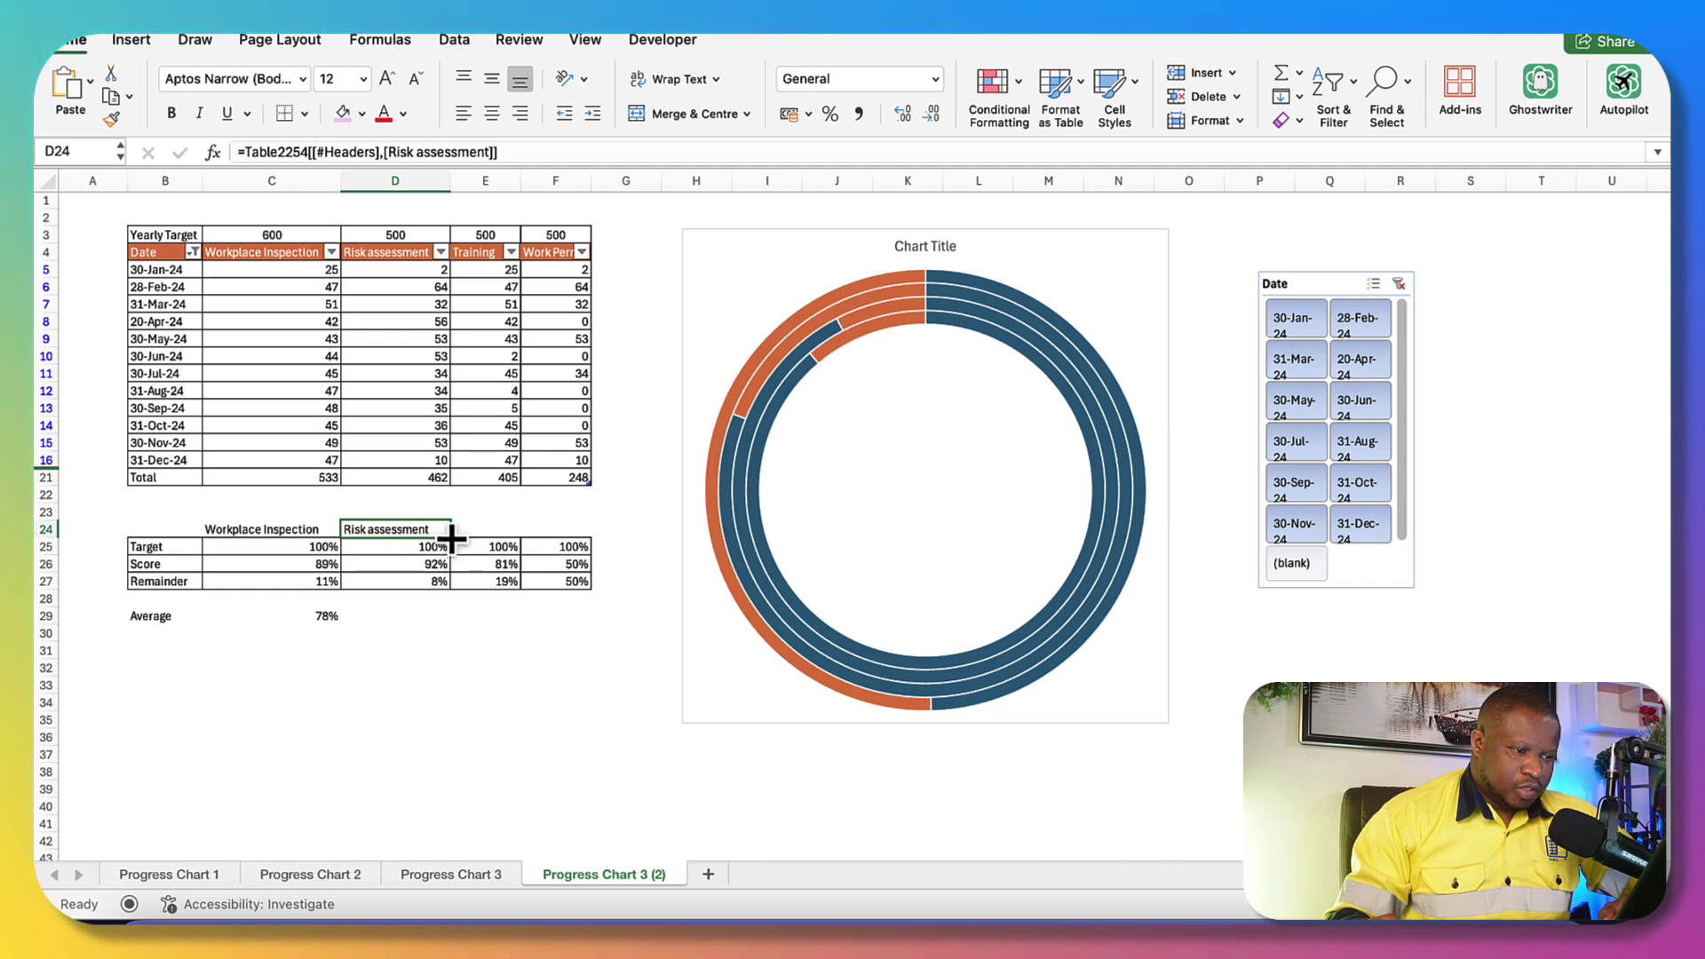
drag(577, 539, 579, 539)
click(584, 717)
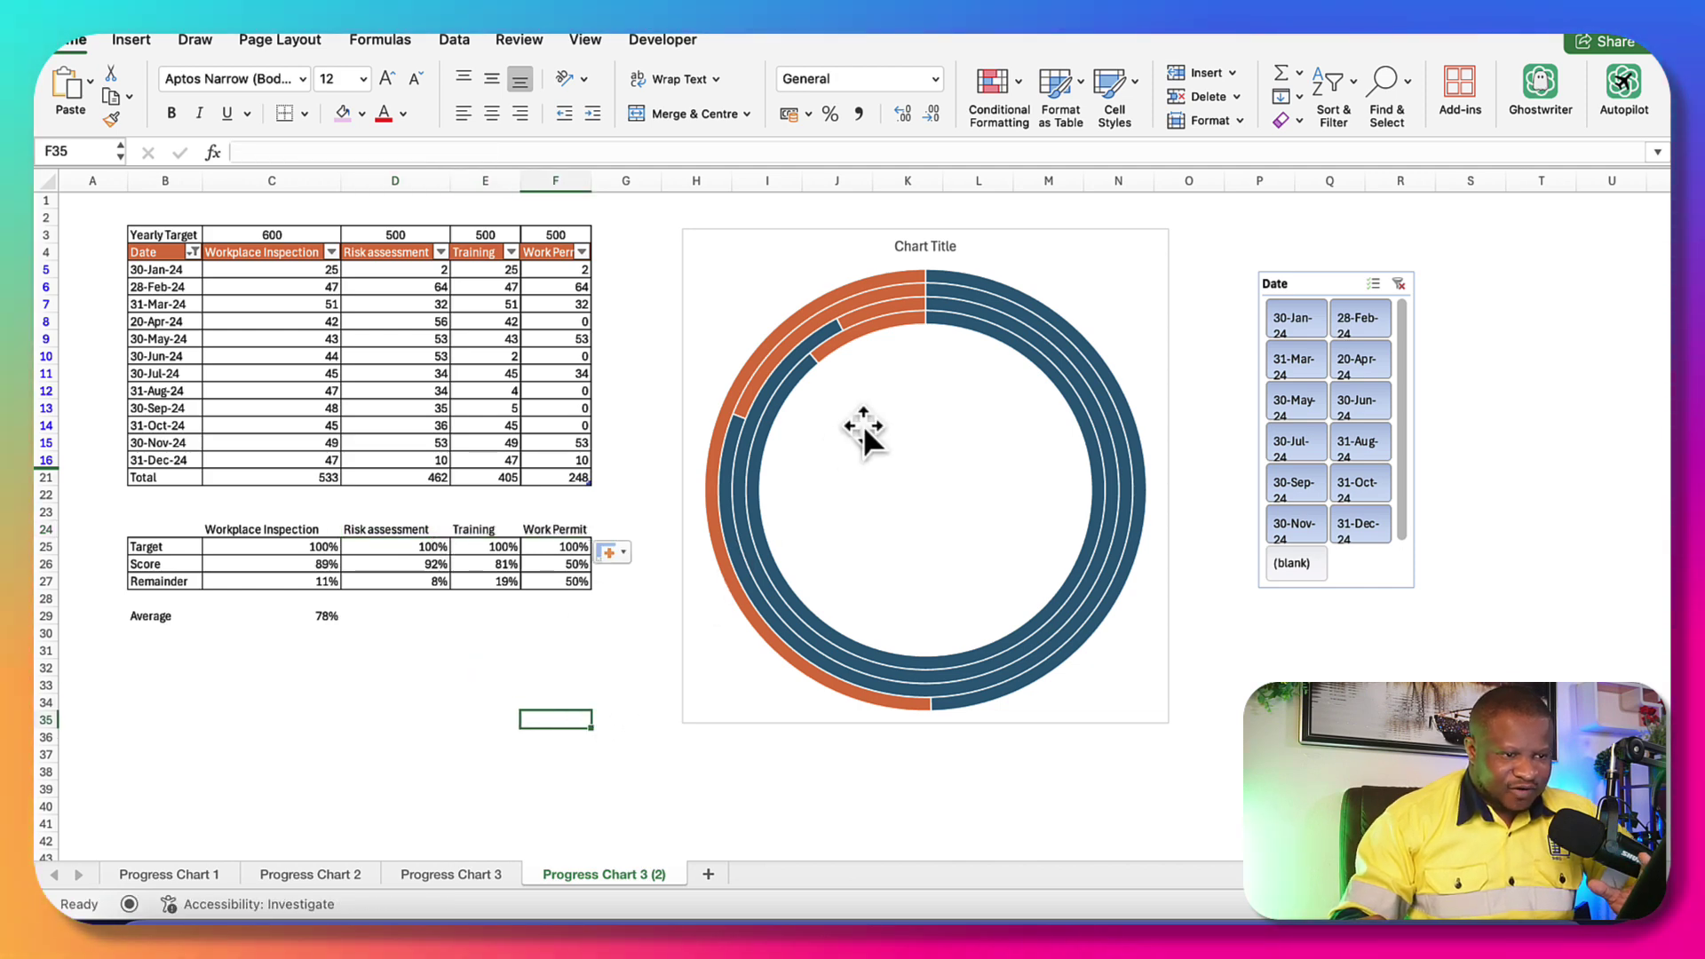
Give the score slice of the innermost Workplace Inspection ring a solid light blue fill
click(957, 325)
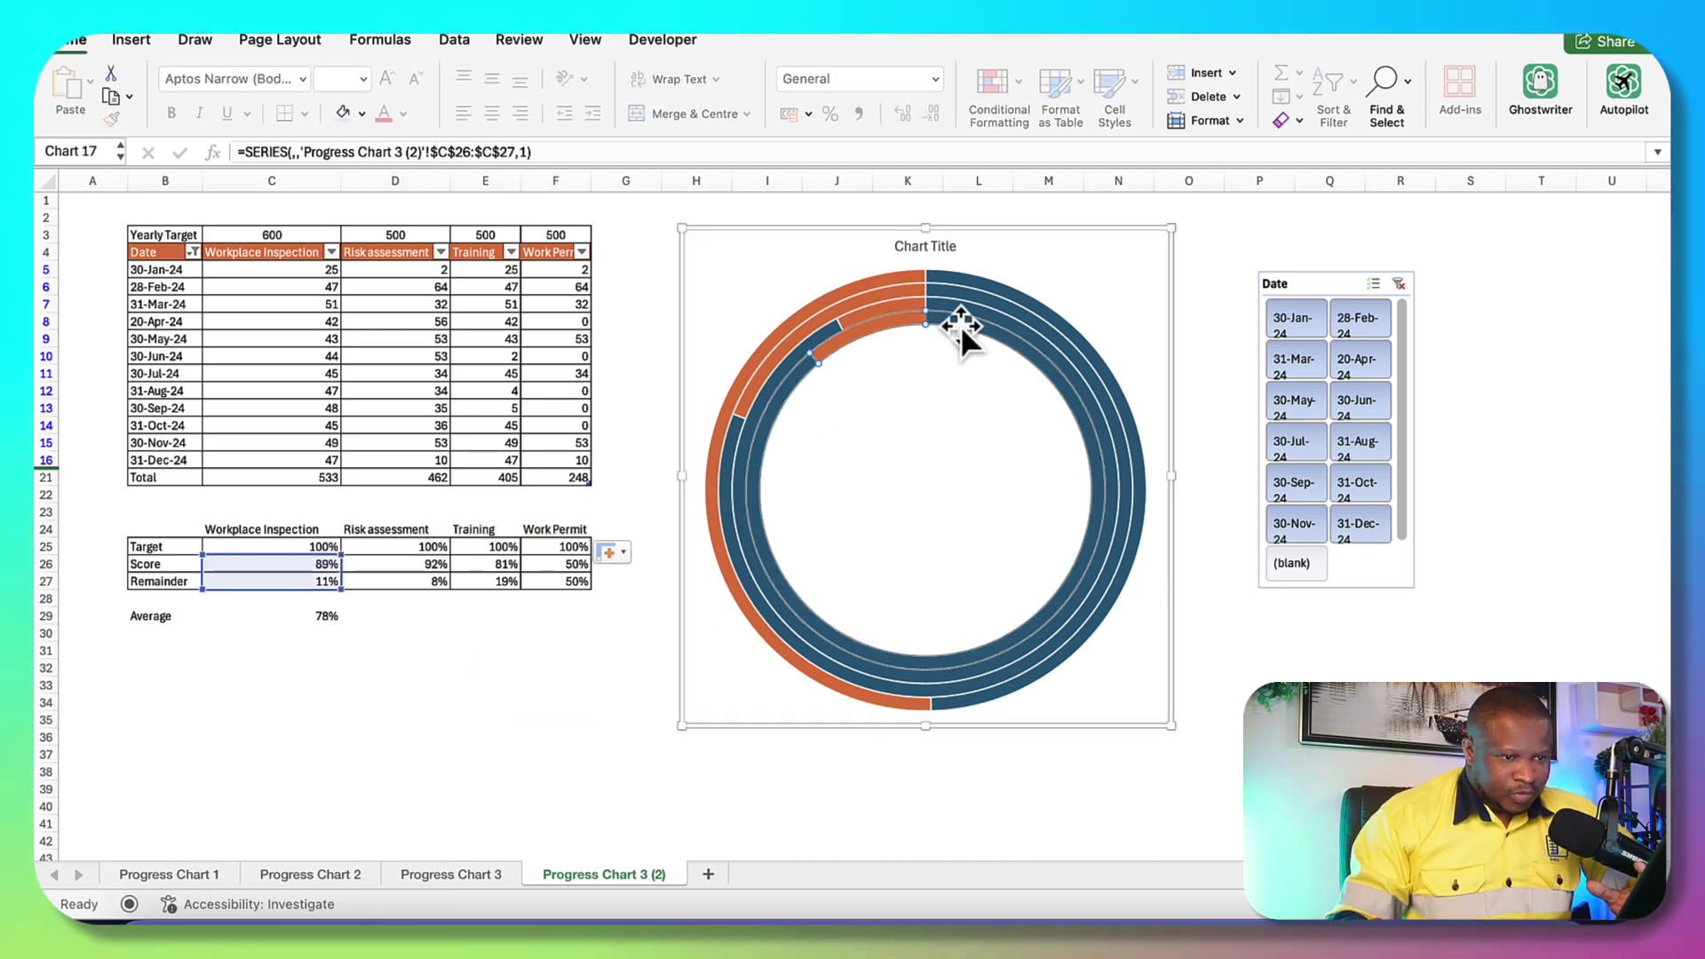
double_click(966, 327)
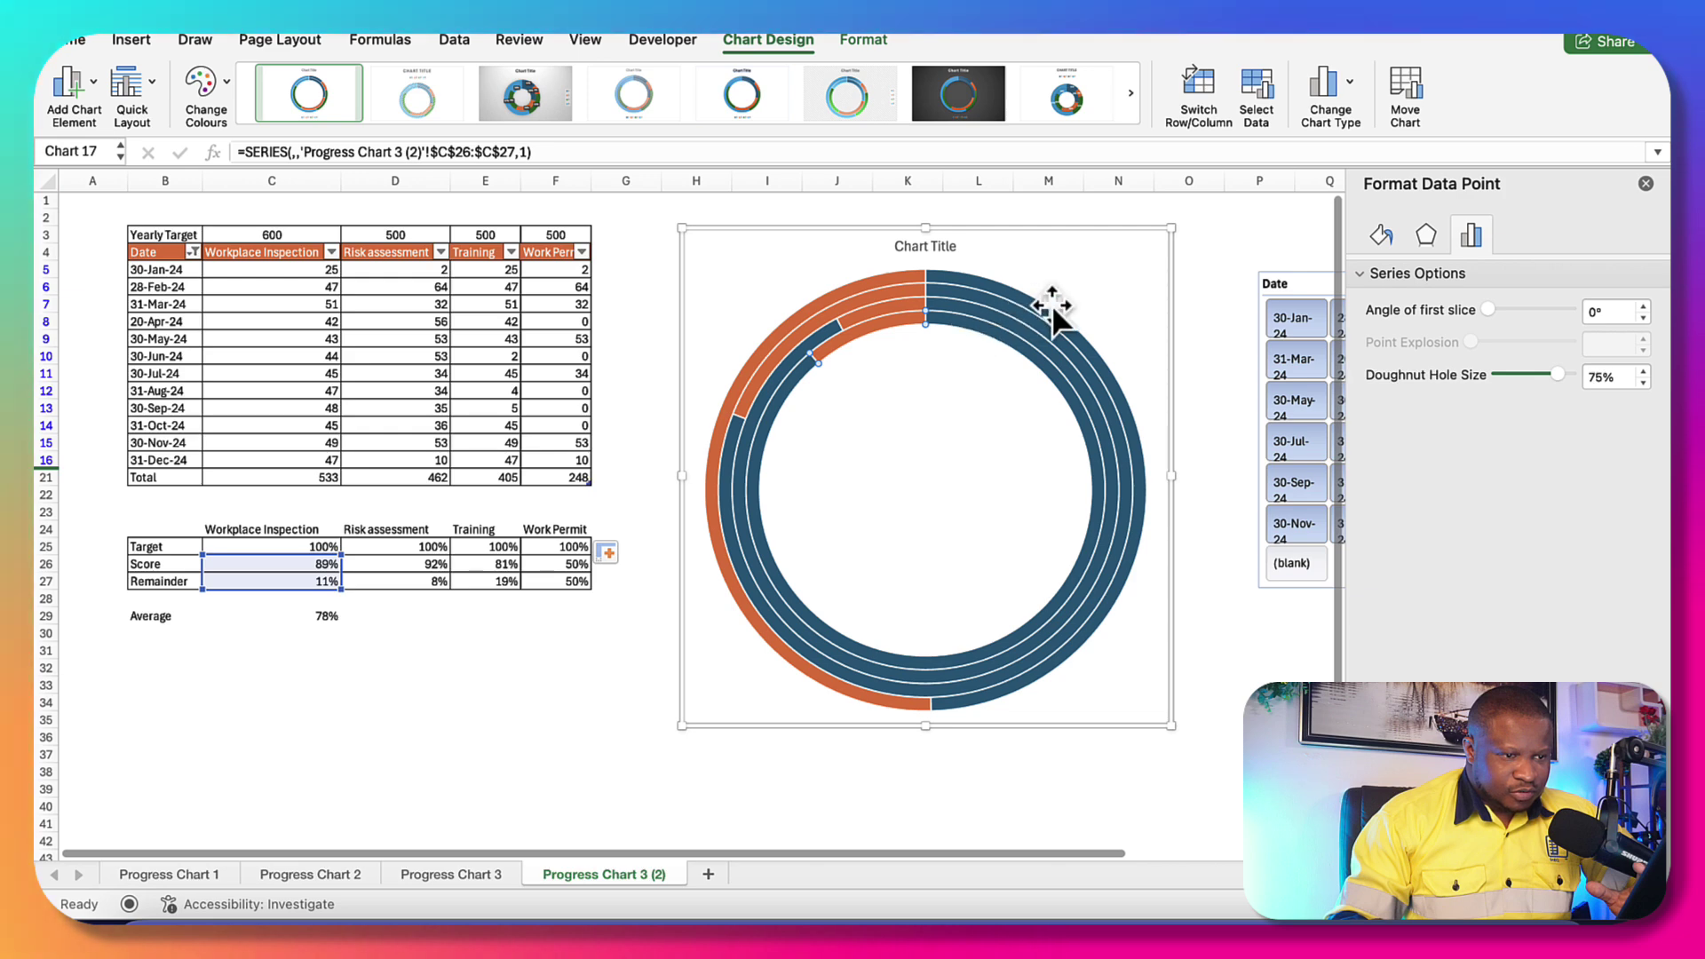
click(1379, 234)
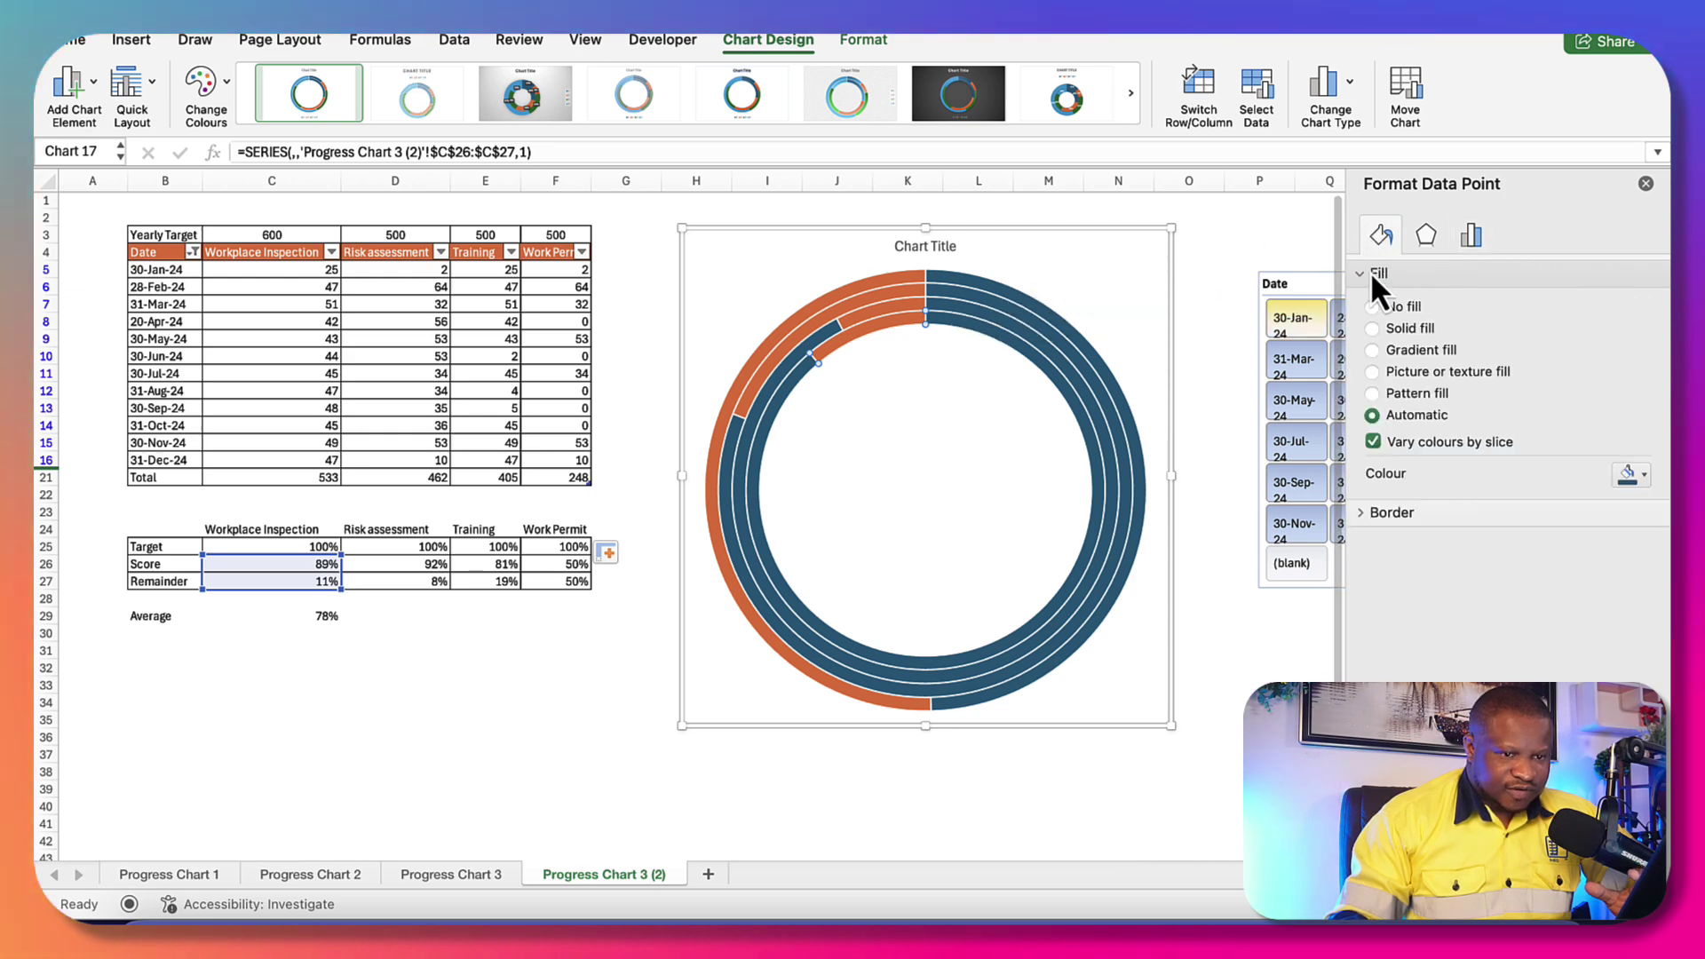
click(1375, 327)
click(1630, 475)
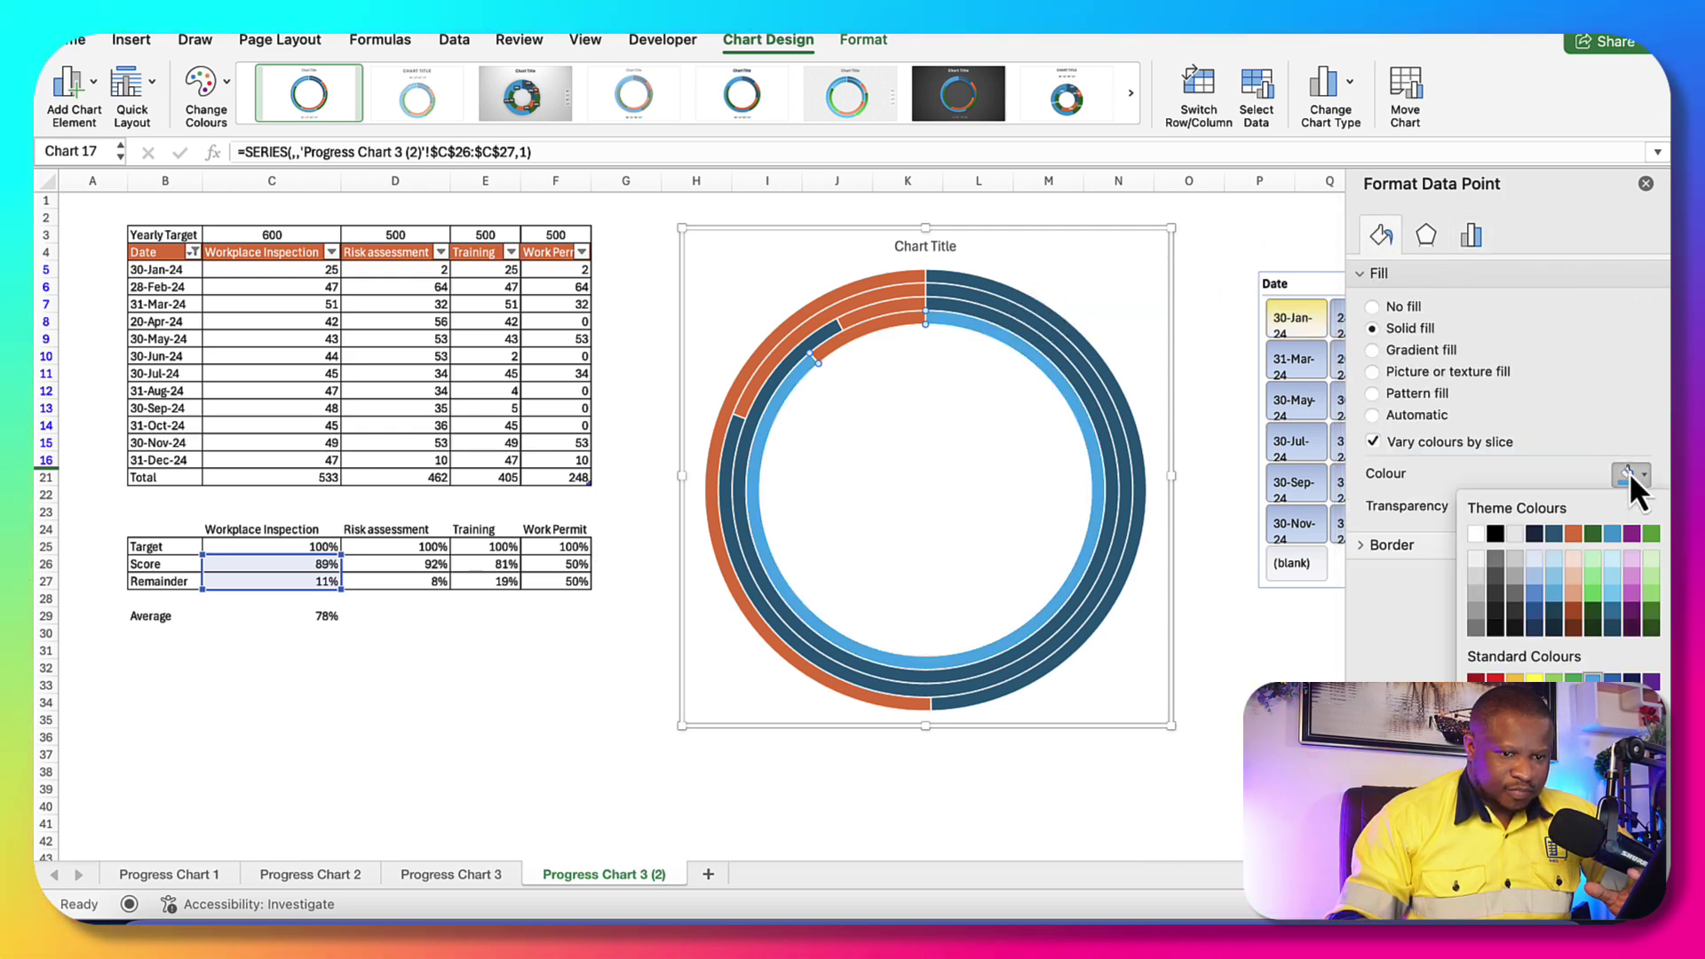
Apply the solid light blue fill to the whole Workplace Inspection ring, covering both its score and remainder slices
click(1023, 330)
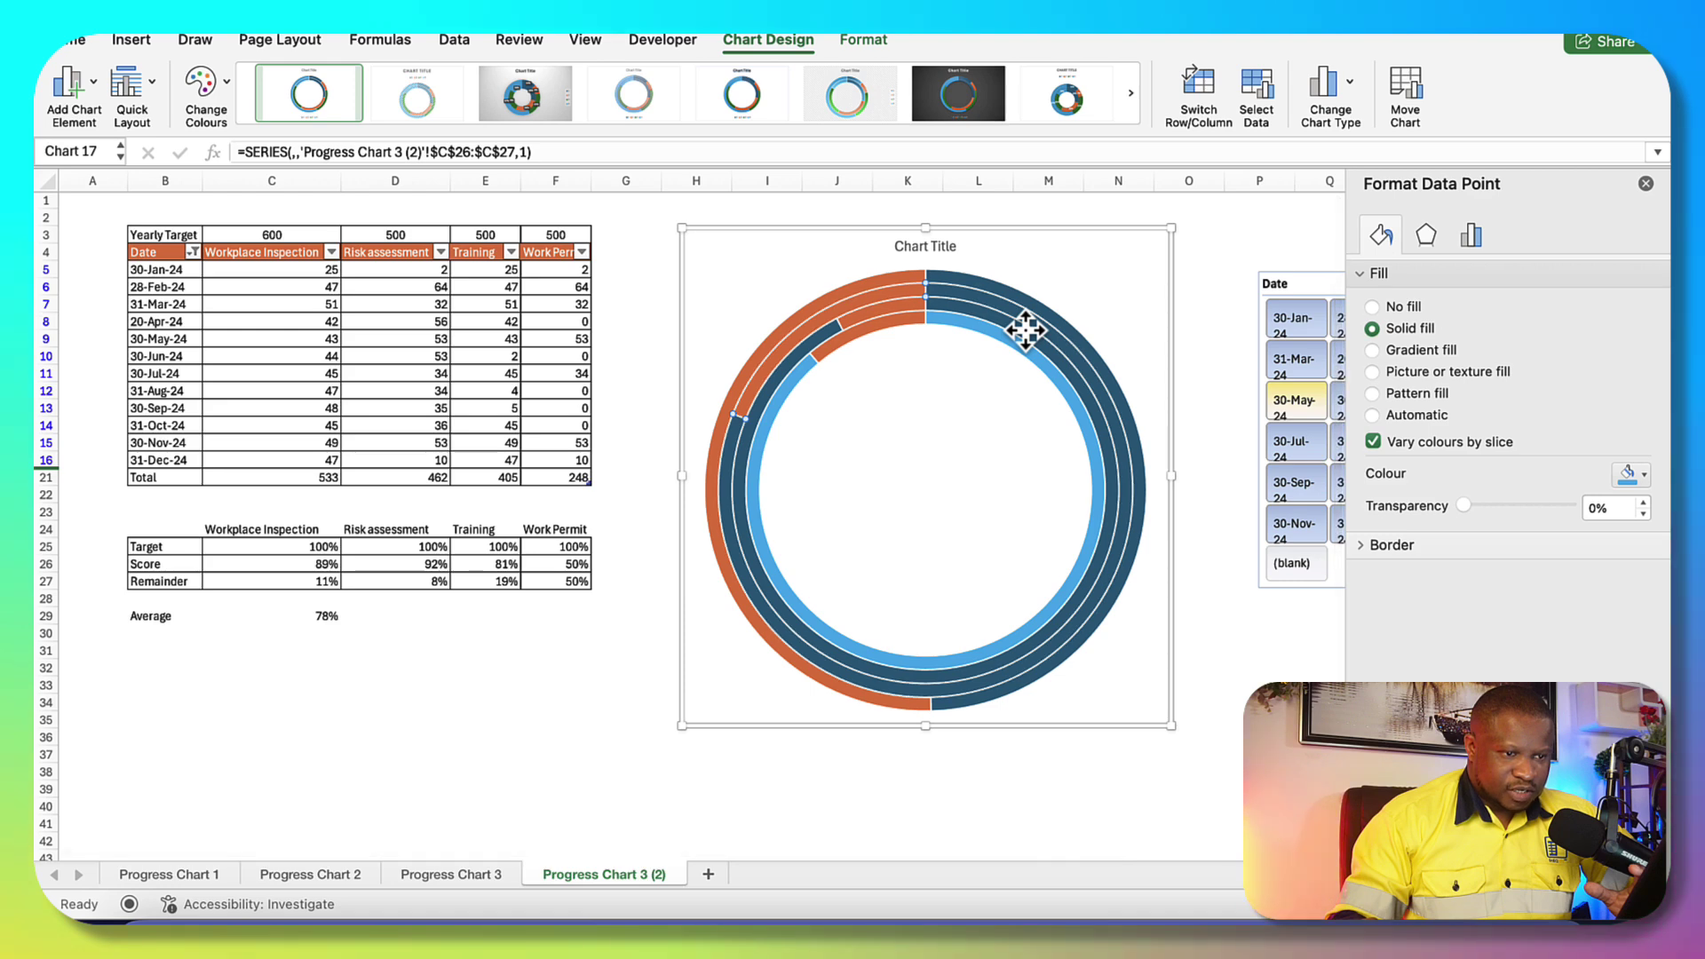
click(888, 321)
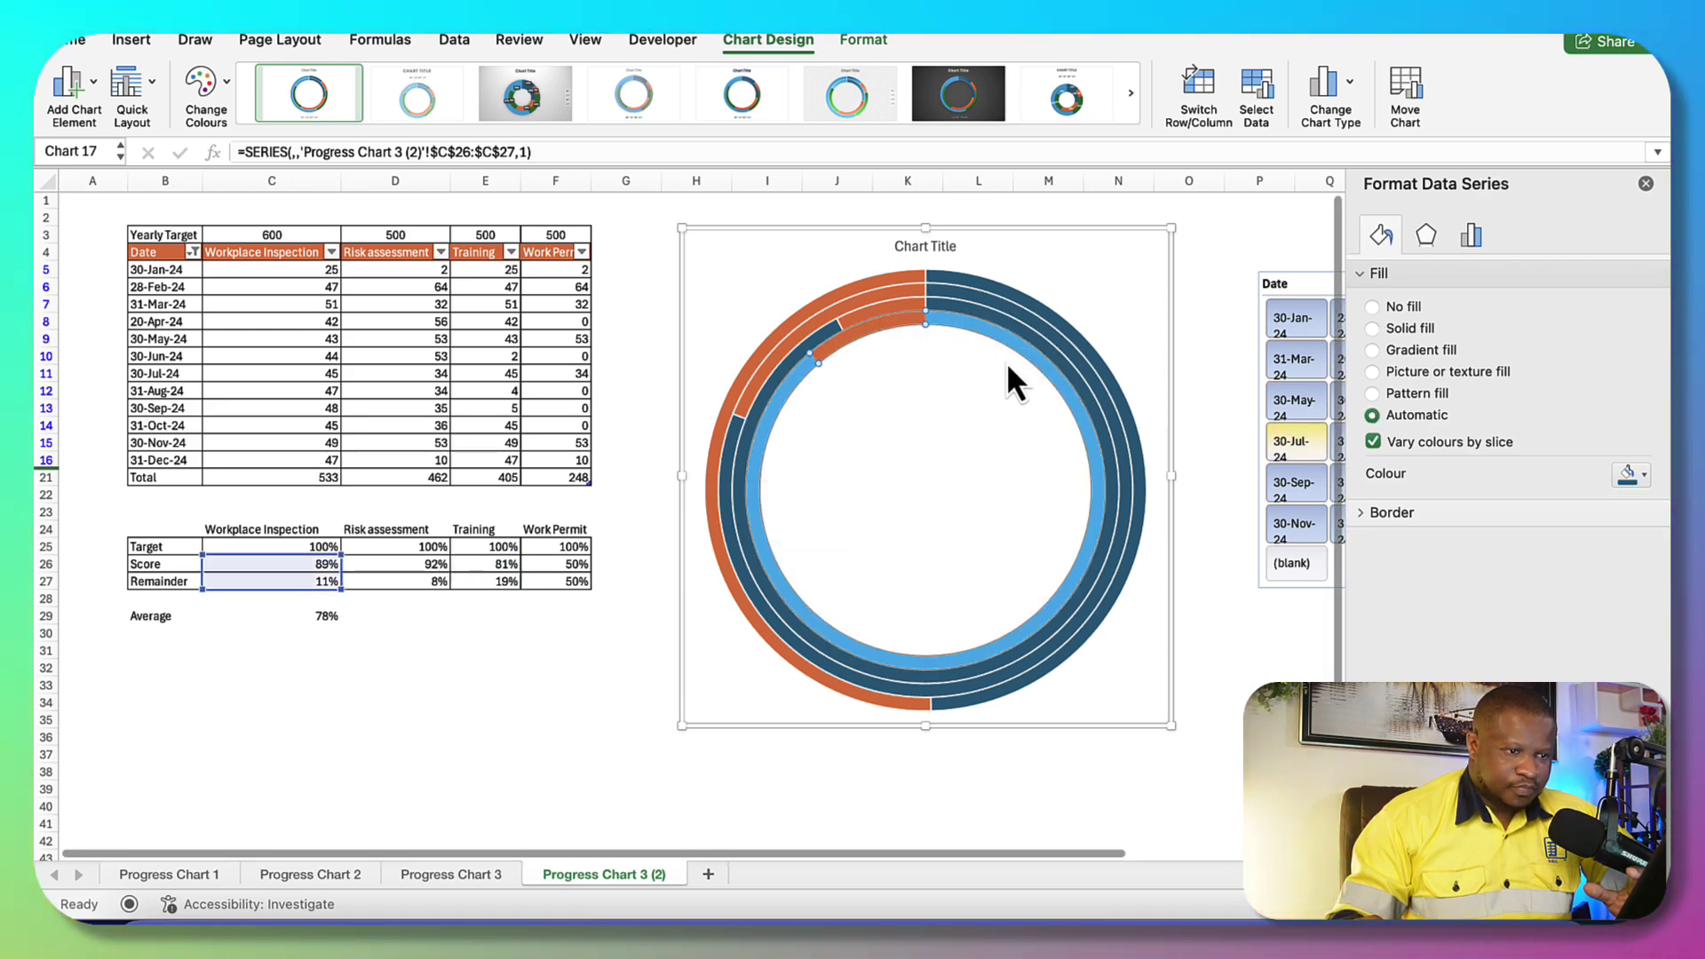
click(1055, 381)
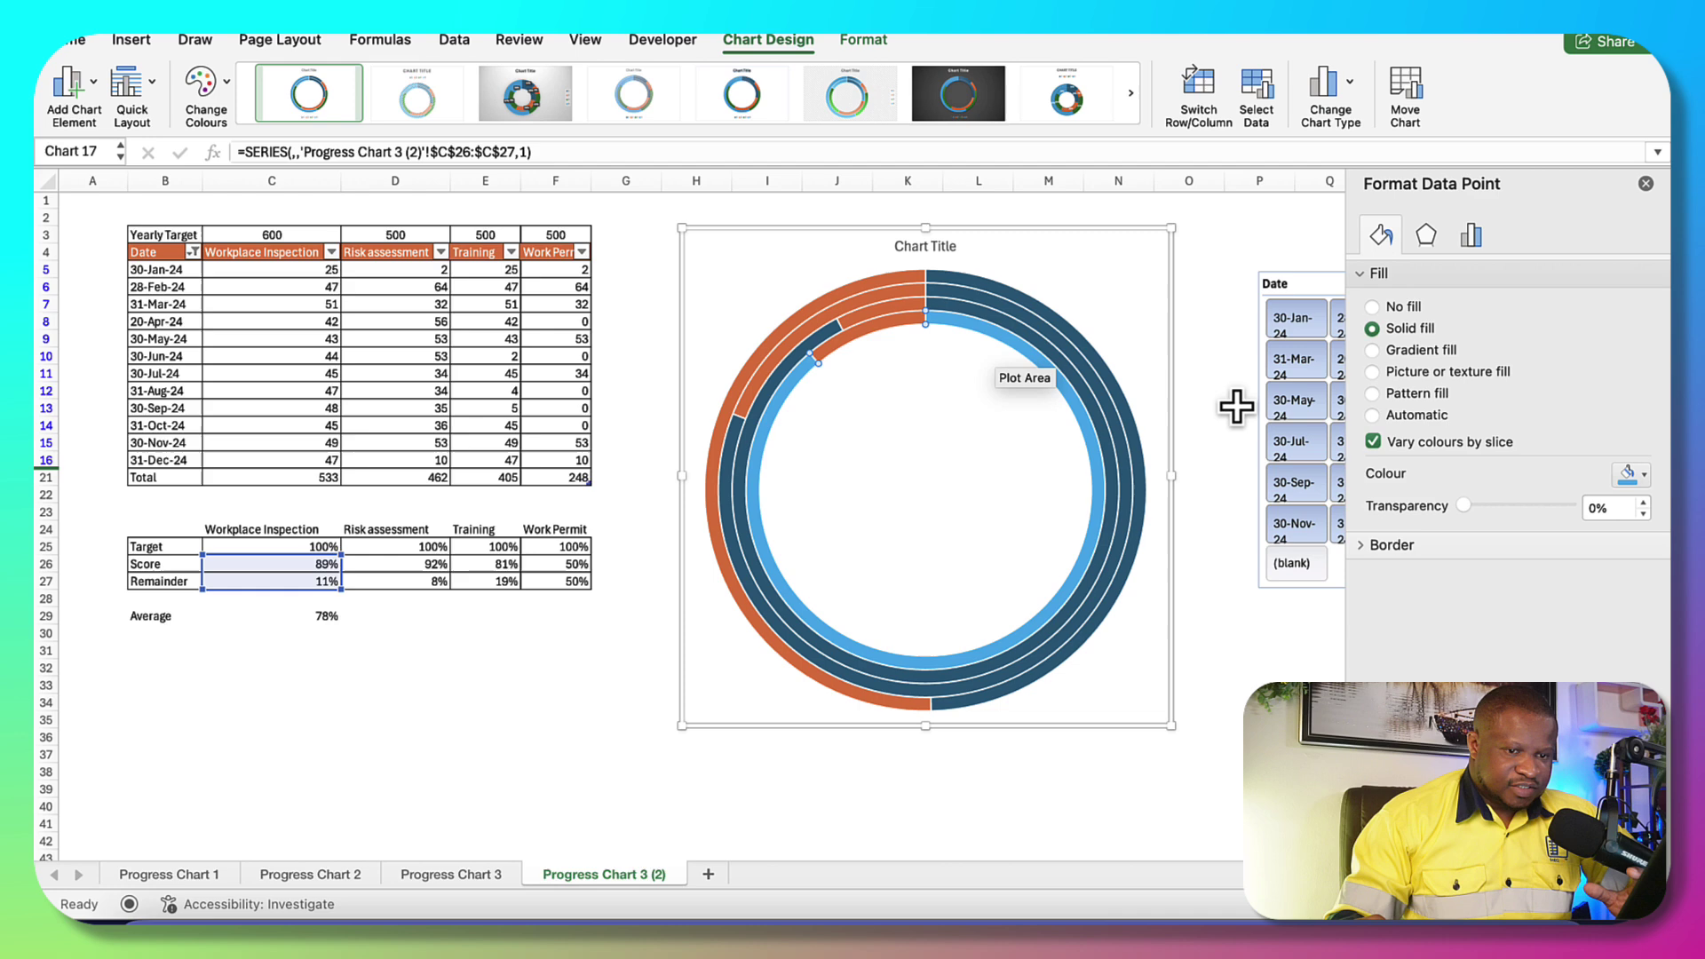
click(1644, 475)
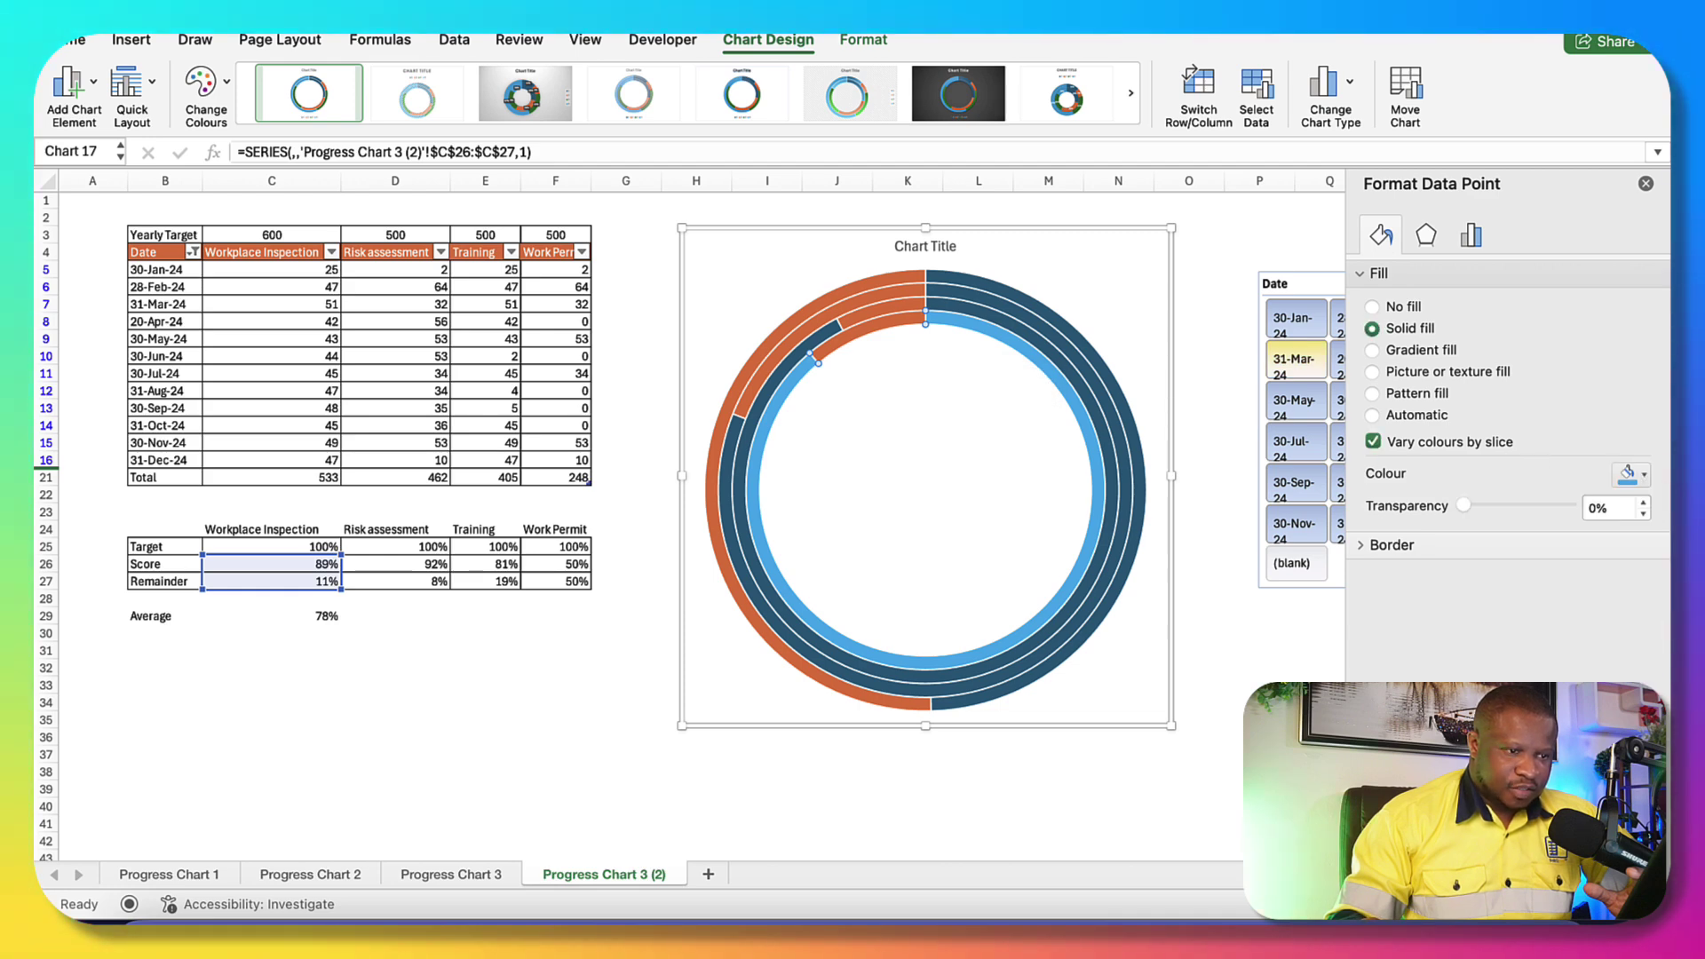
click(623, 774)
click(1064, 380)
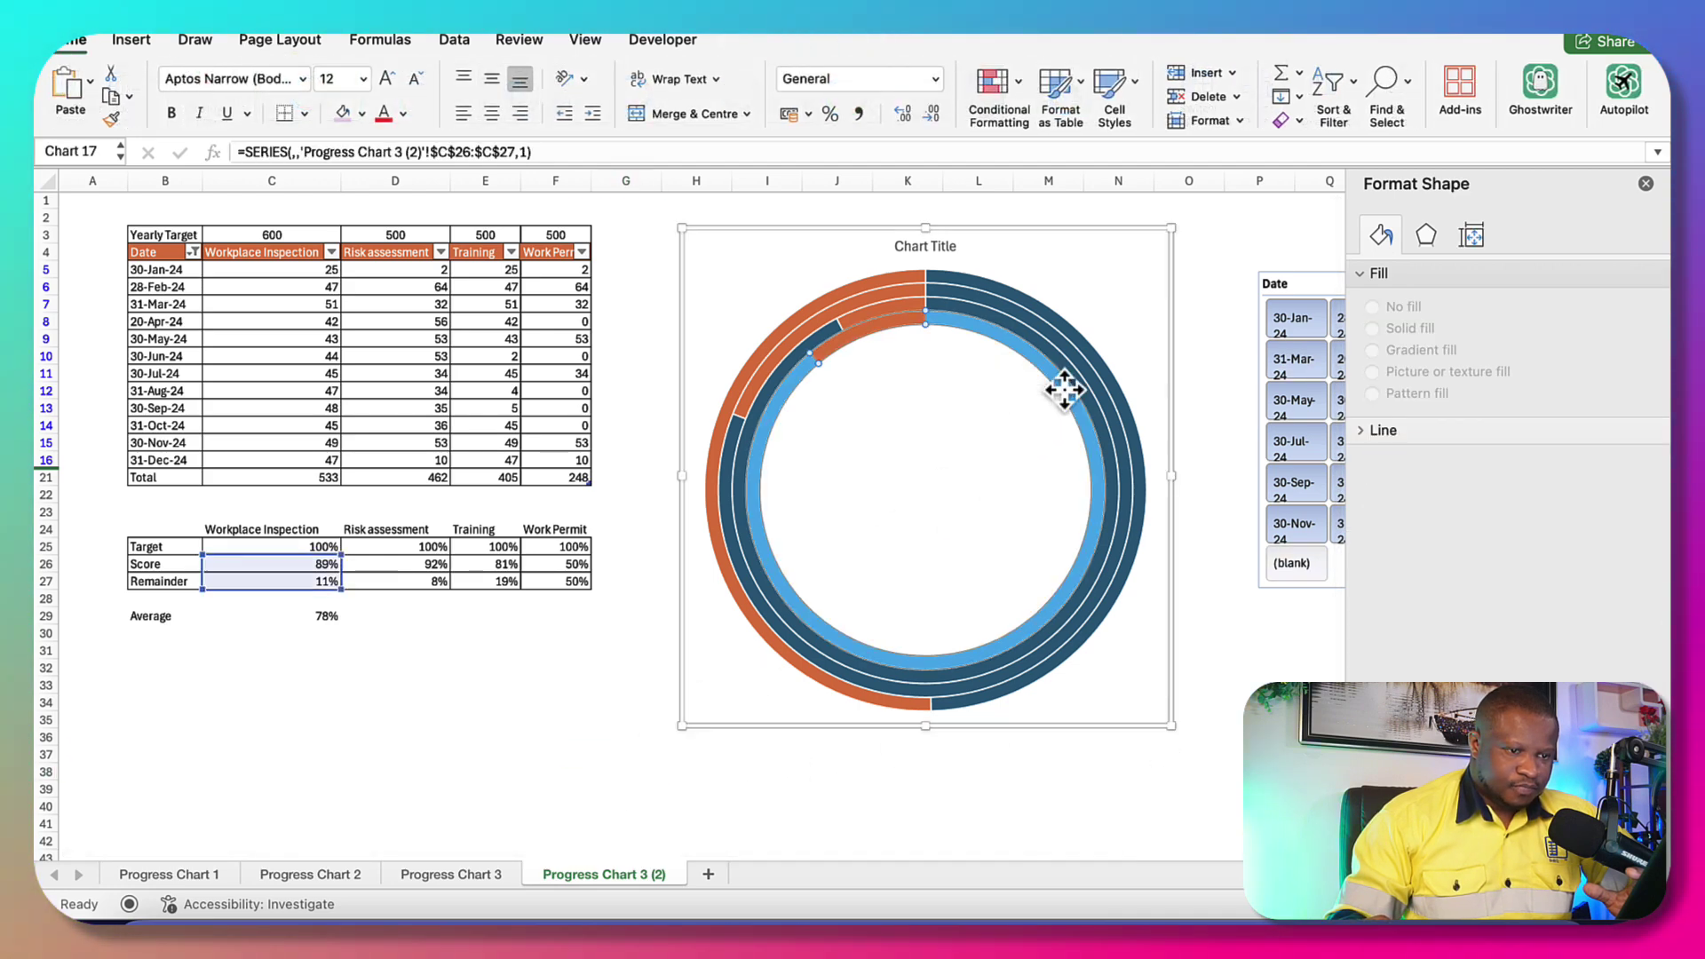
click(1381, 238)
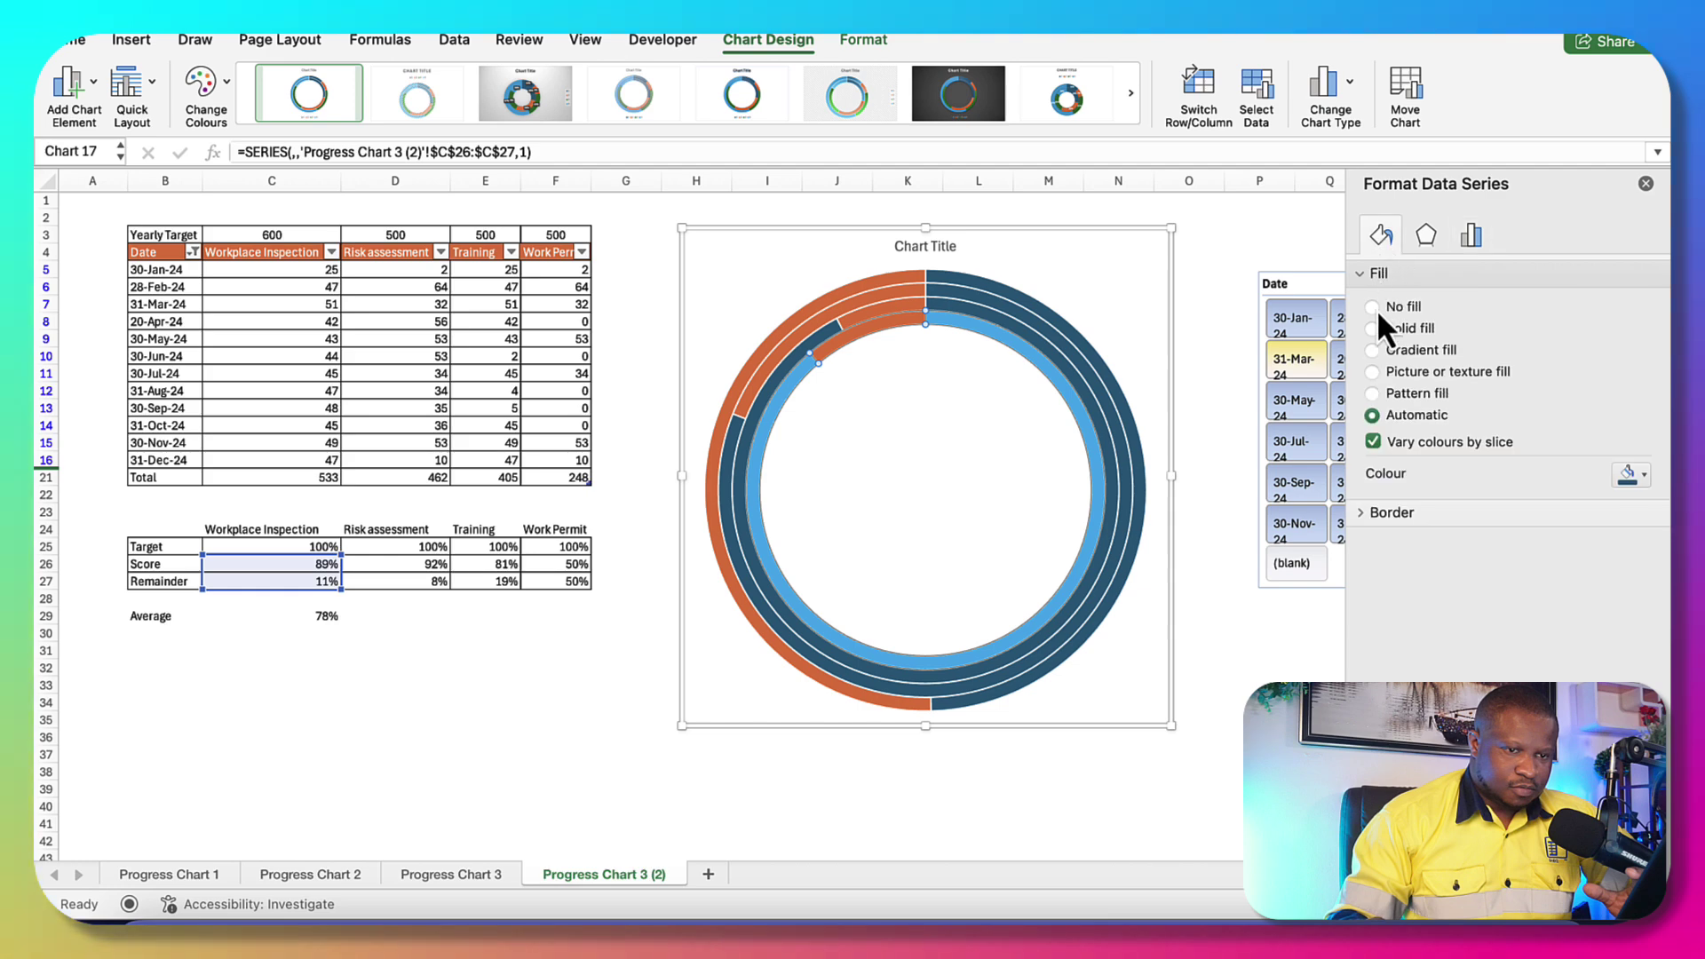
click(1374, 329)
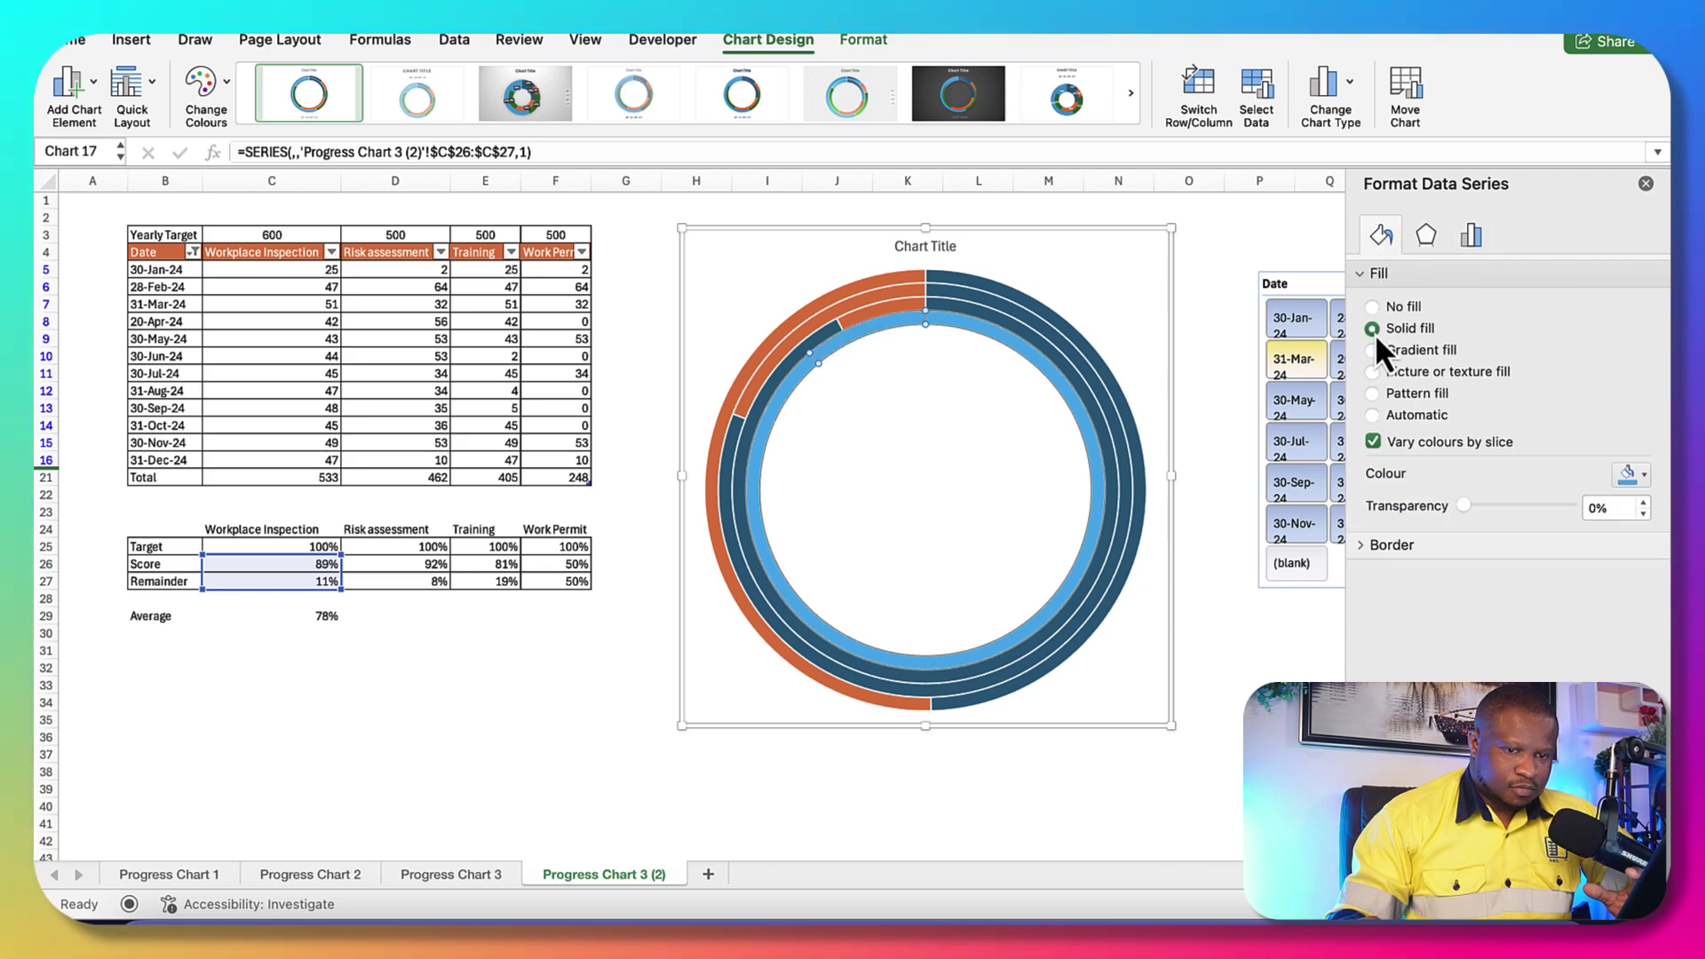
Fill the whole Risk assessment ring with green and the whole Training ring with golden yellow
click(997, 313)
click(1627, 480)
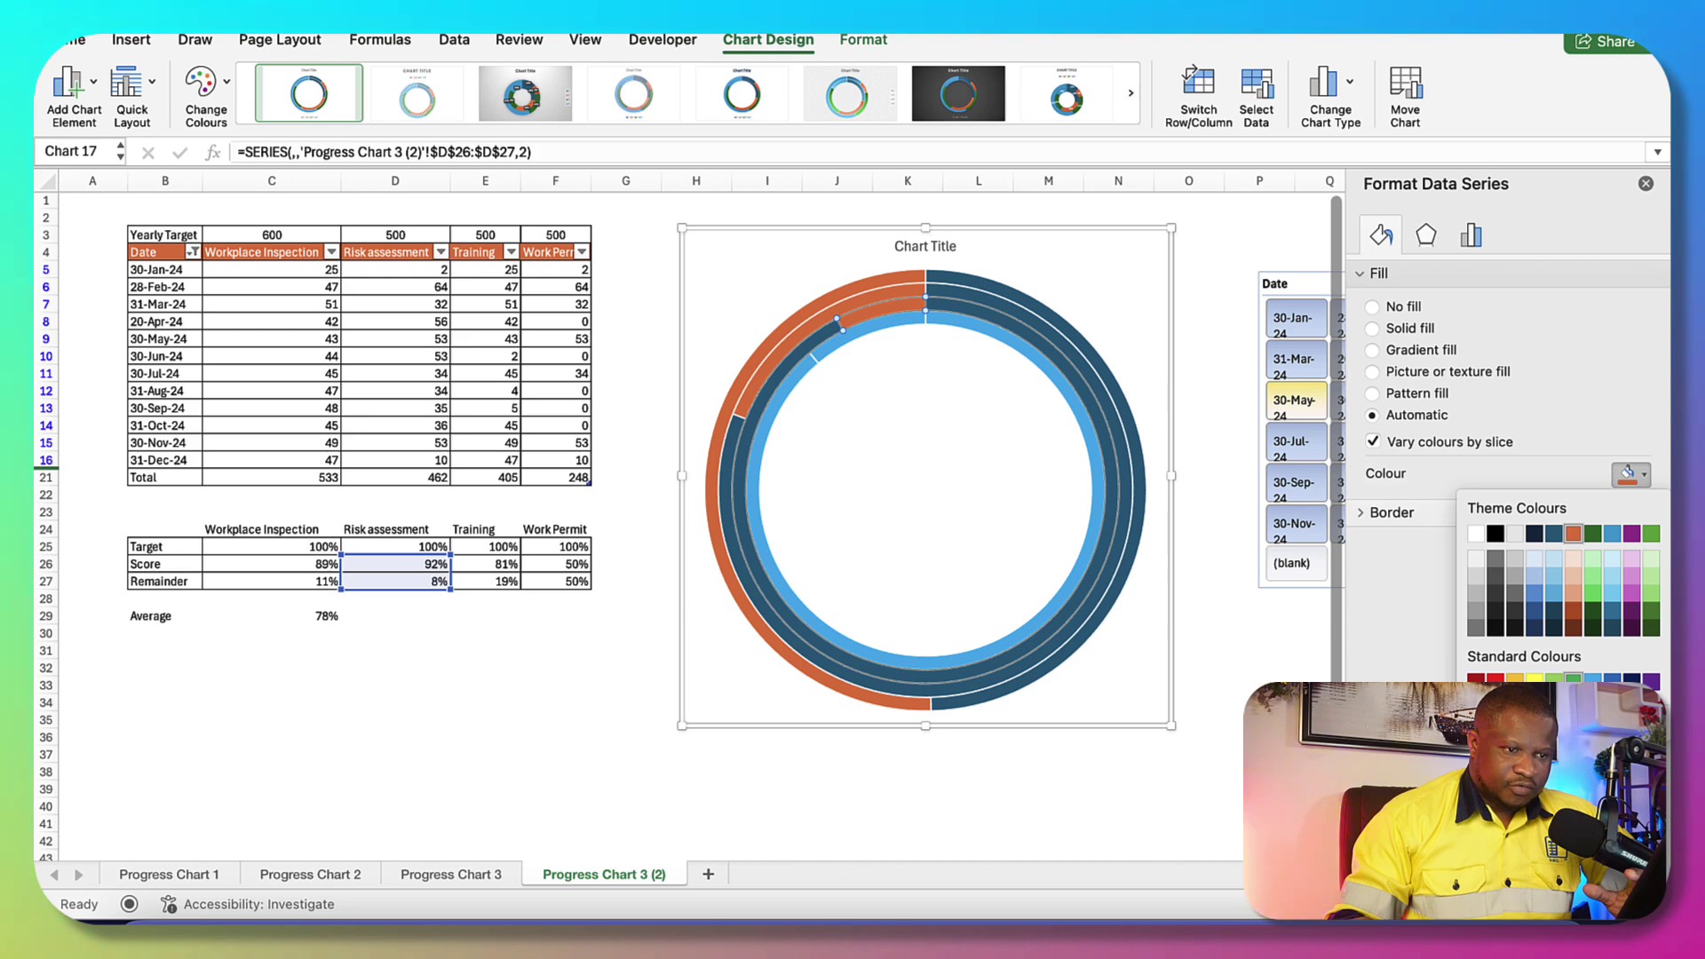
click(1651, 532)
click(1024, 316)
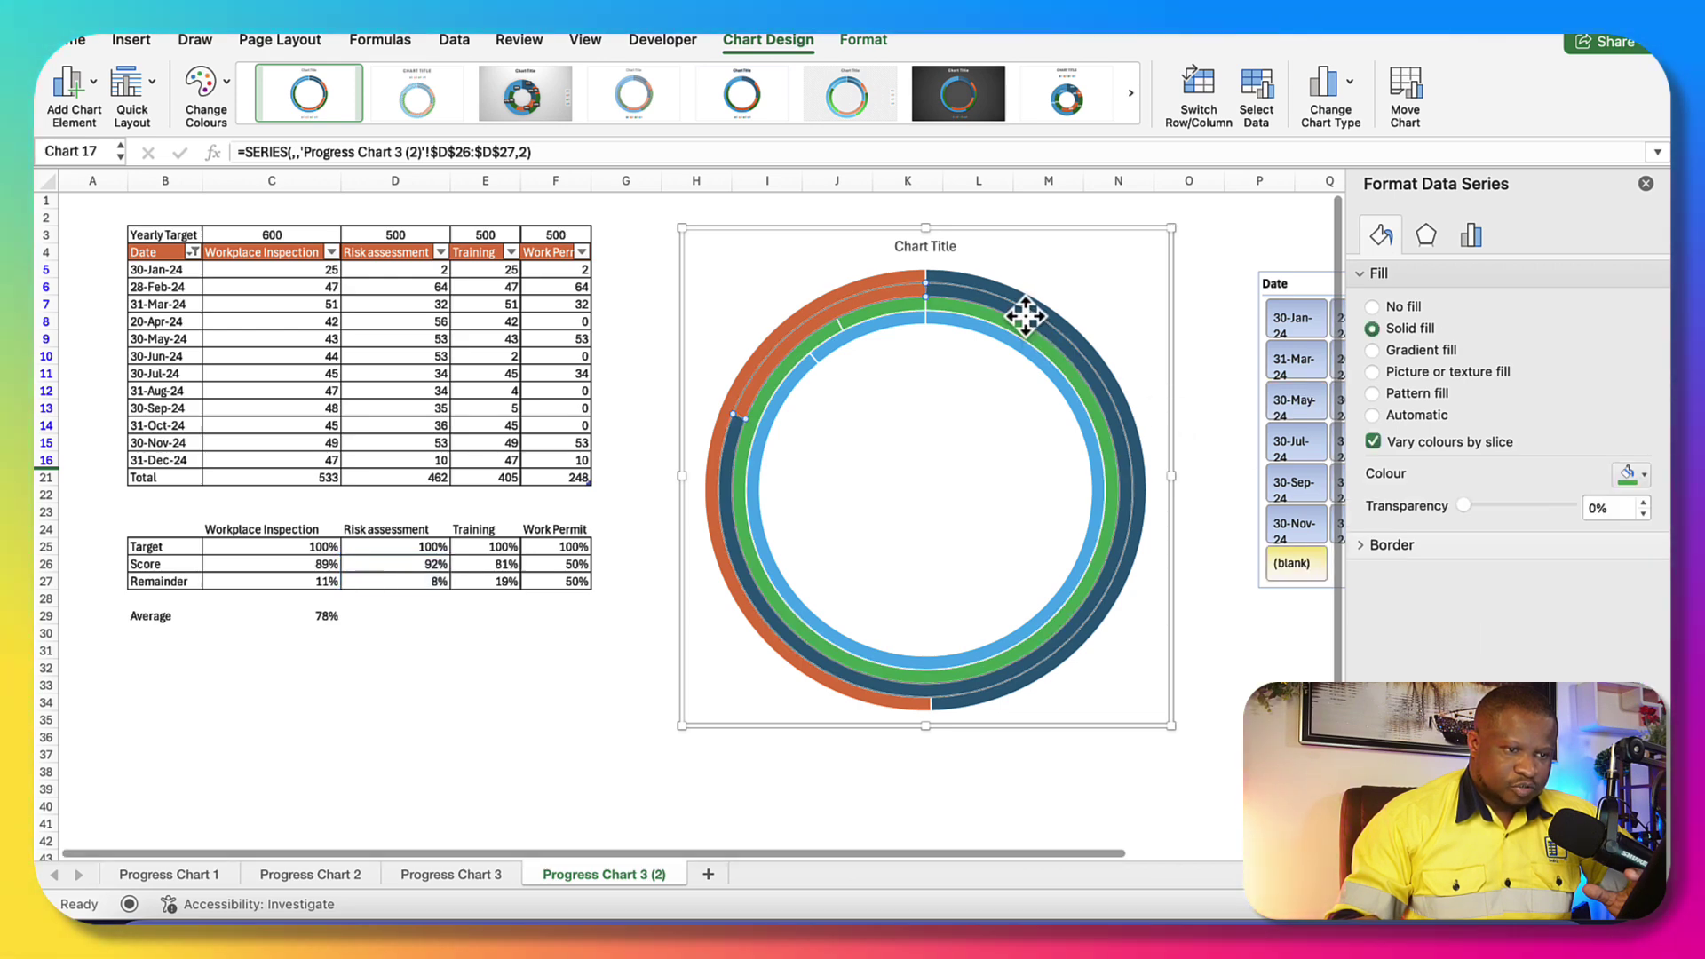
click(1640, 478)
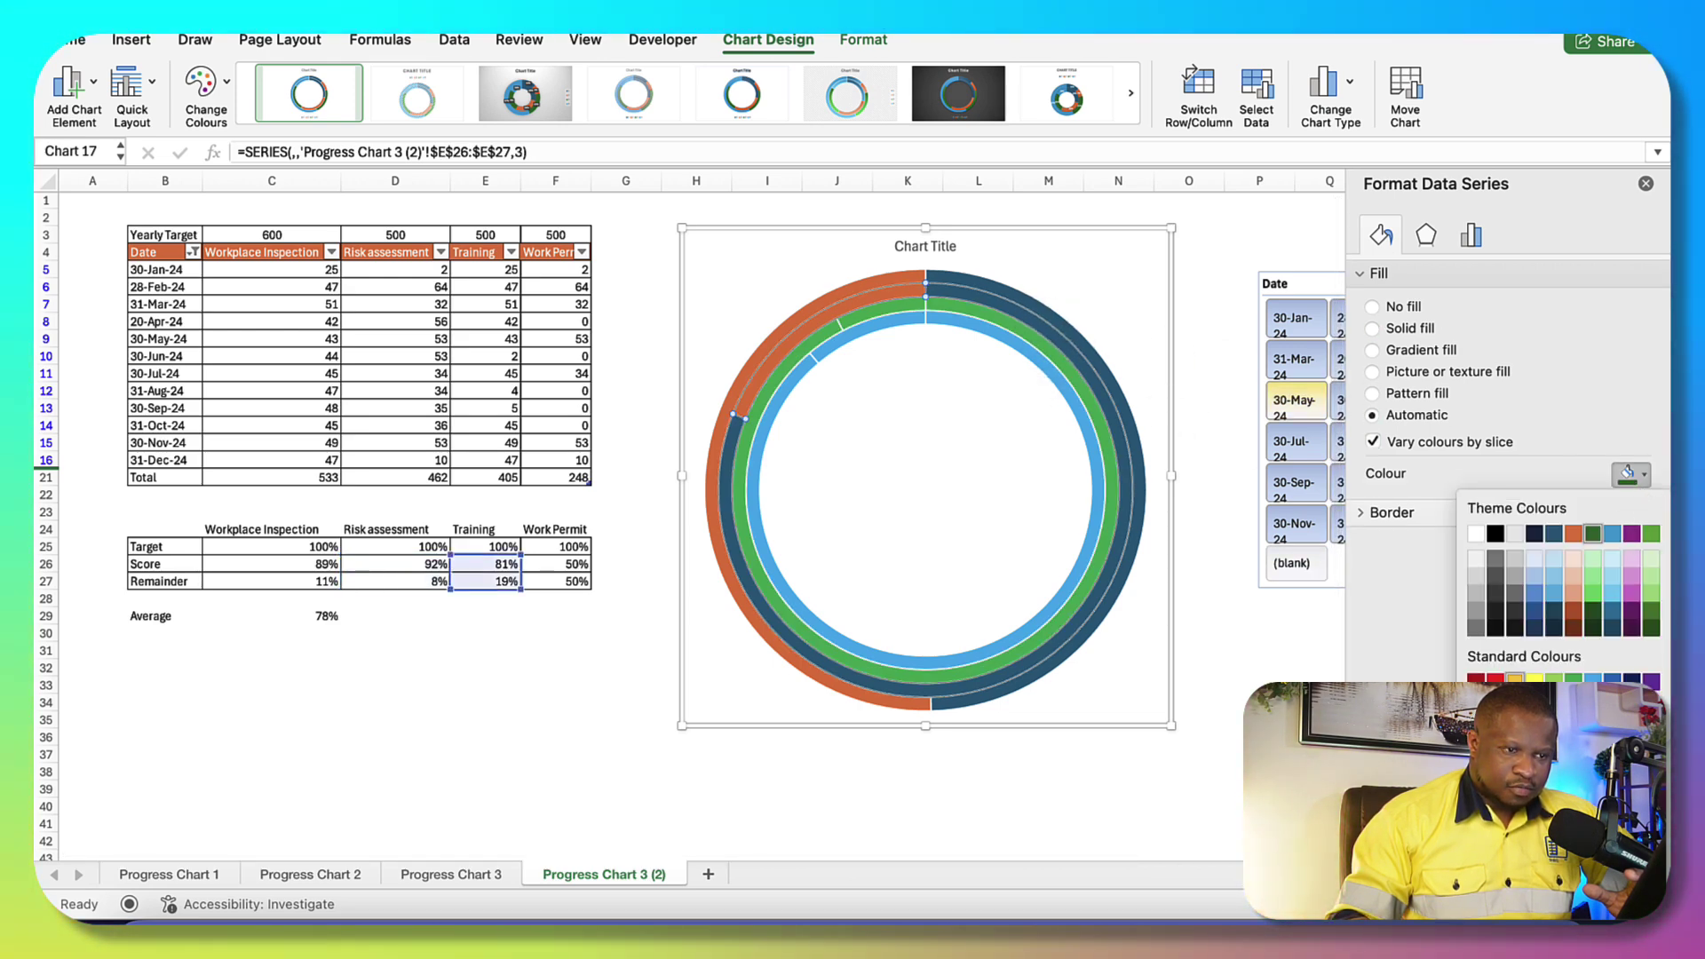
click(1515, 680)
Fill the whole outermost Work Permit ring with red
click(1074, 339)
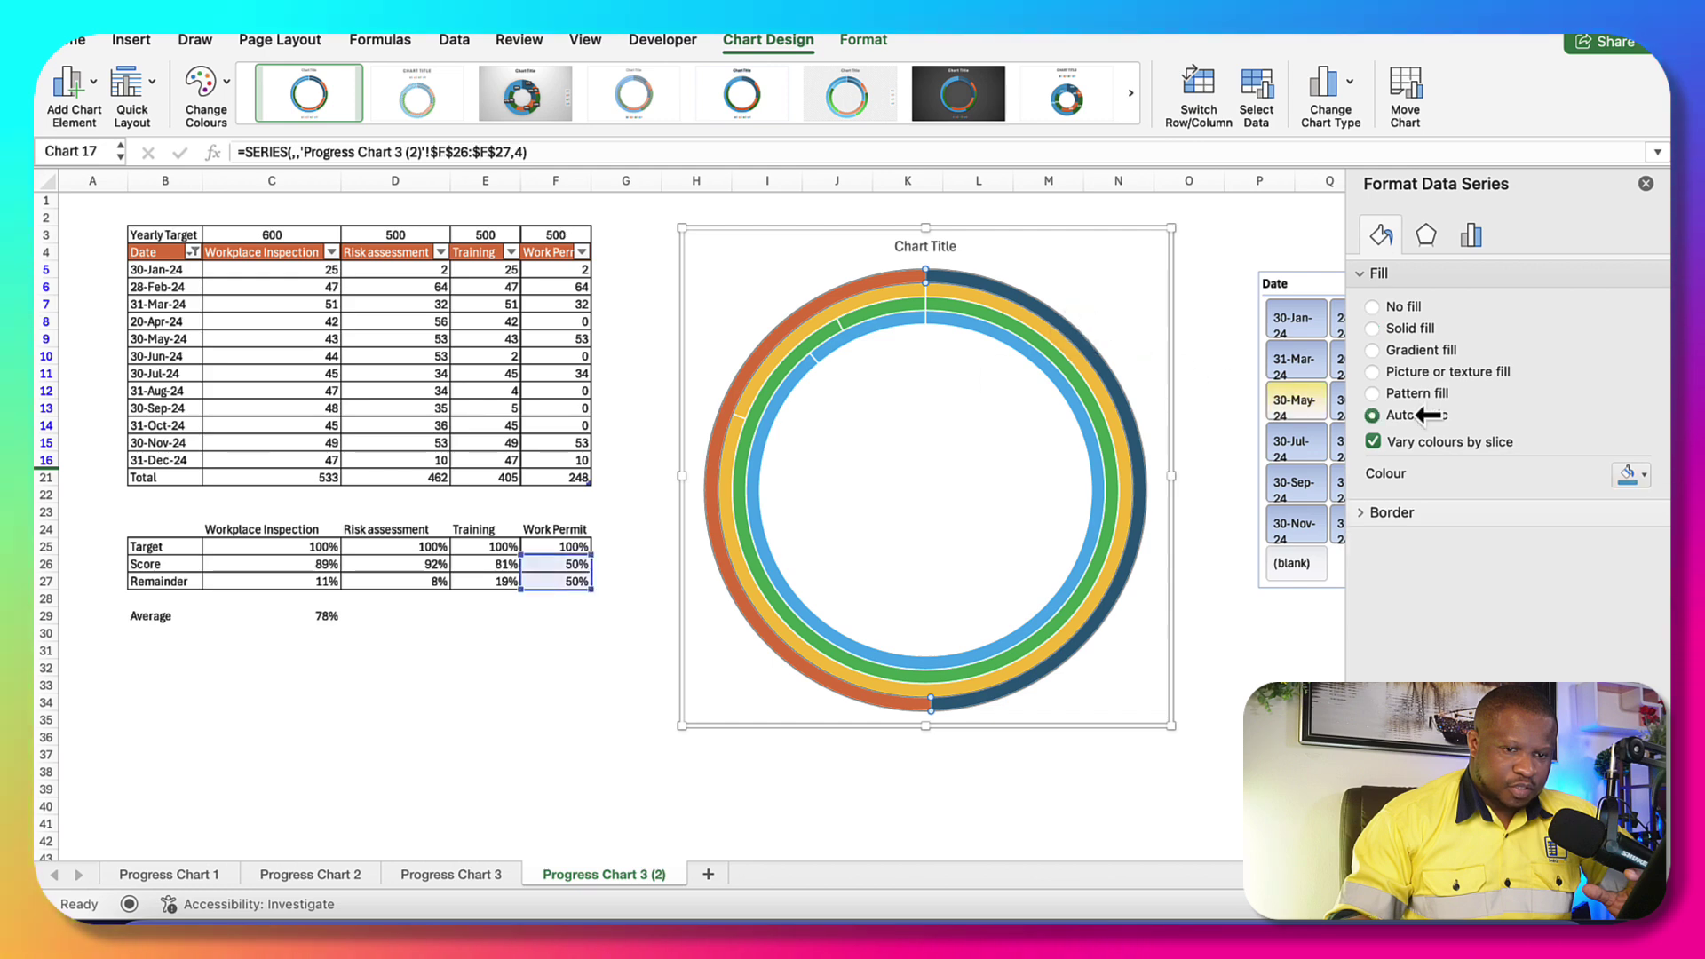
click(1643, 478)
click(1496, 680)
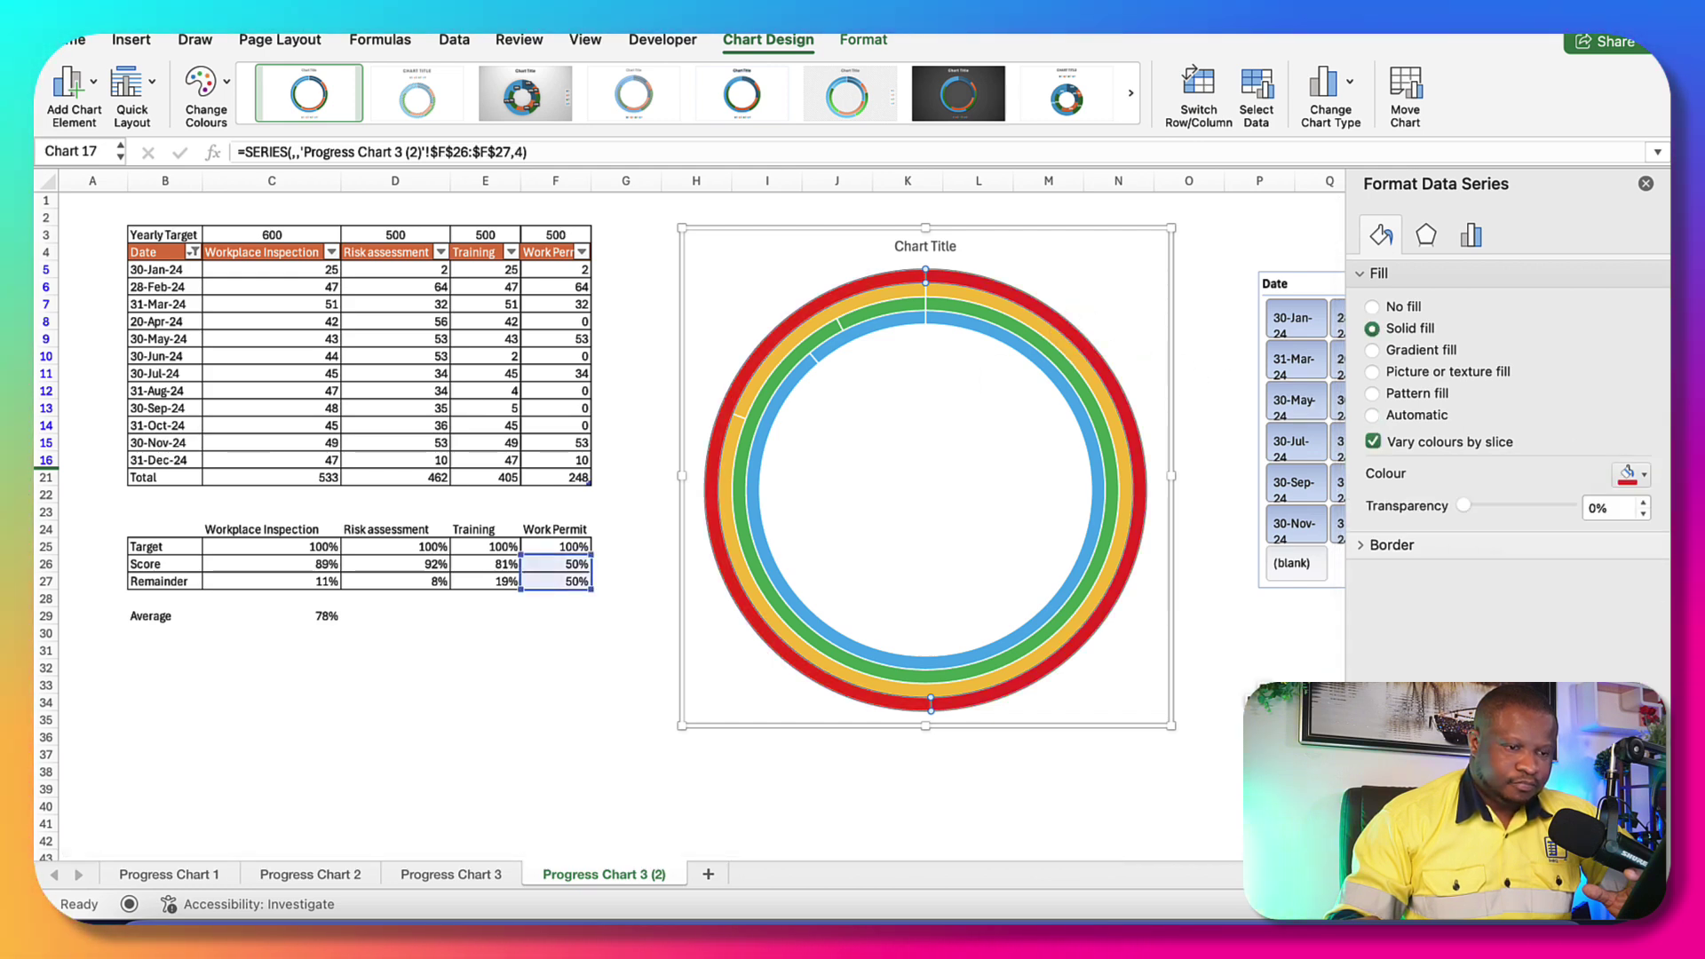
Set the fill transparency of the Workplace Inspection ring's remainder slice to 90%
click(856, 334)
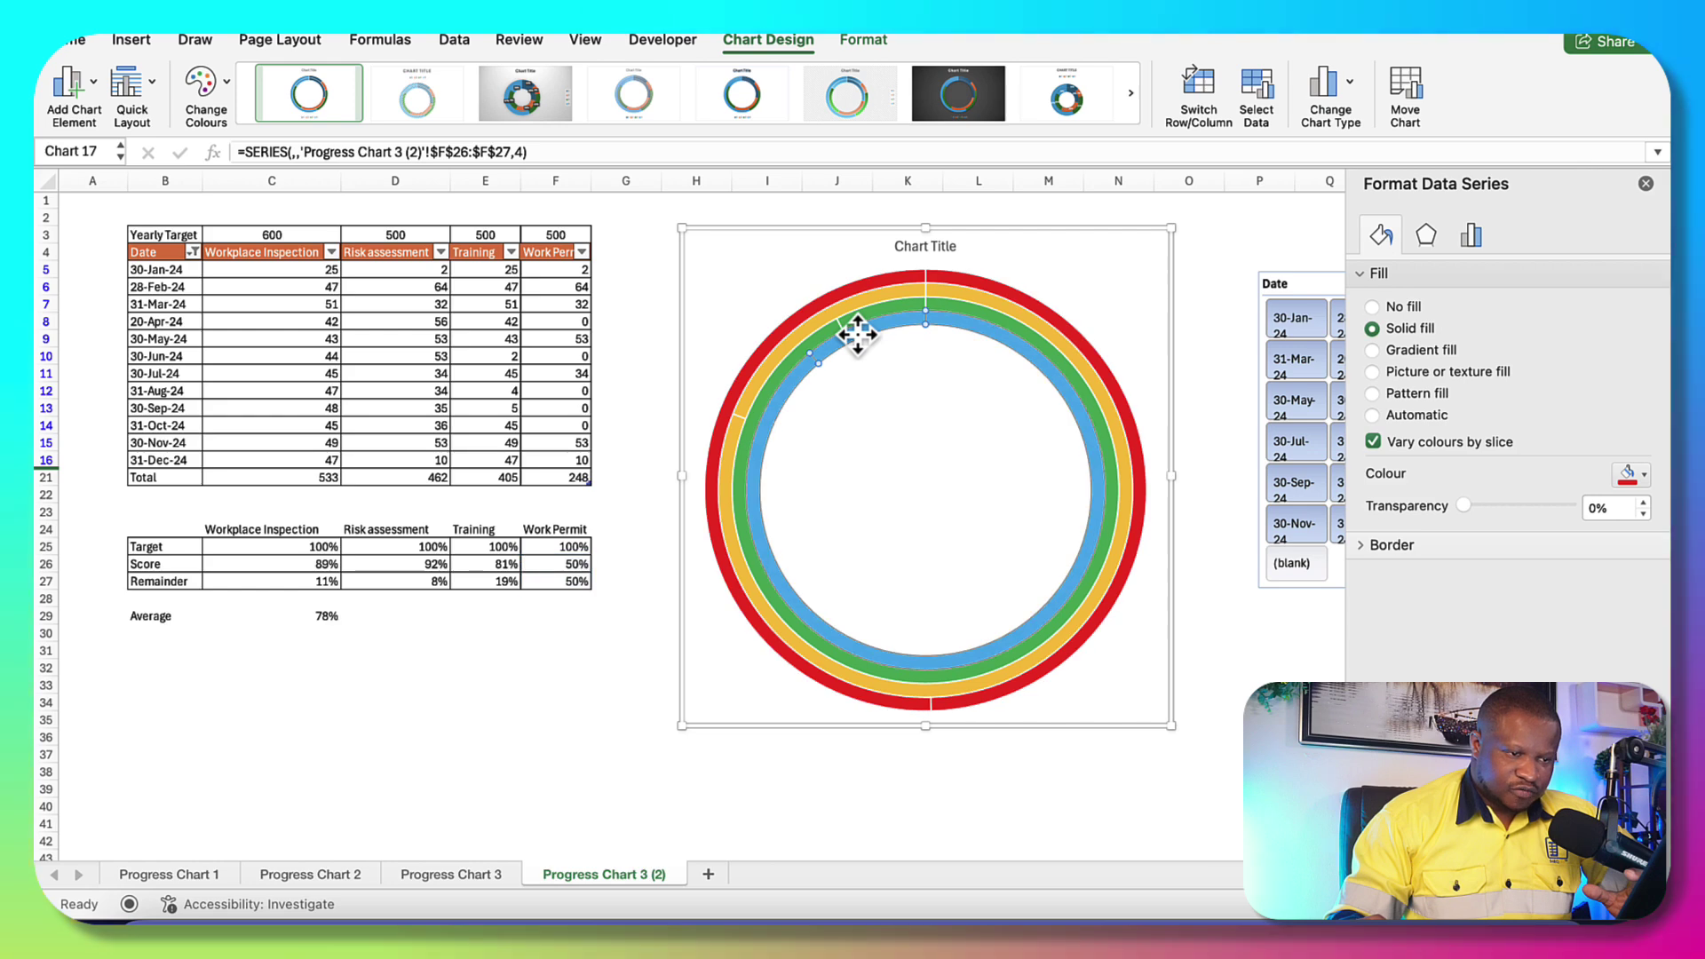
click(856, 335)
double_click(1612, 507)
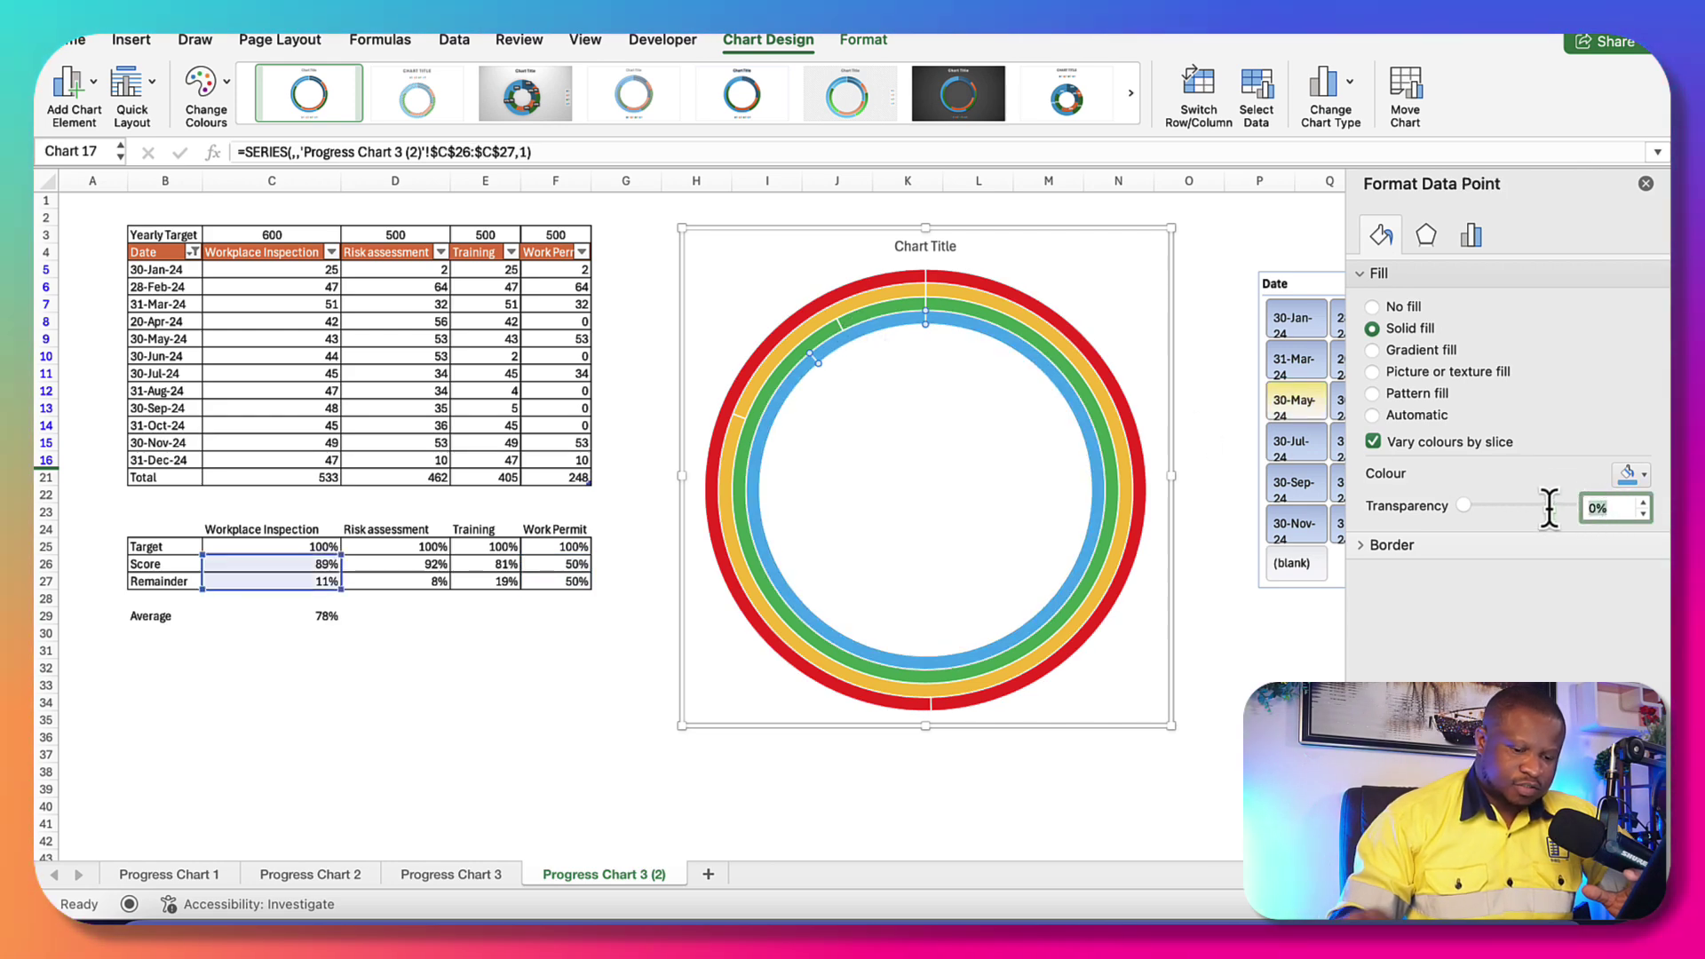
key(BackSpace)
text(90)
key(Return)
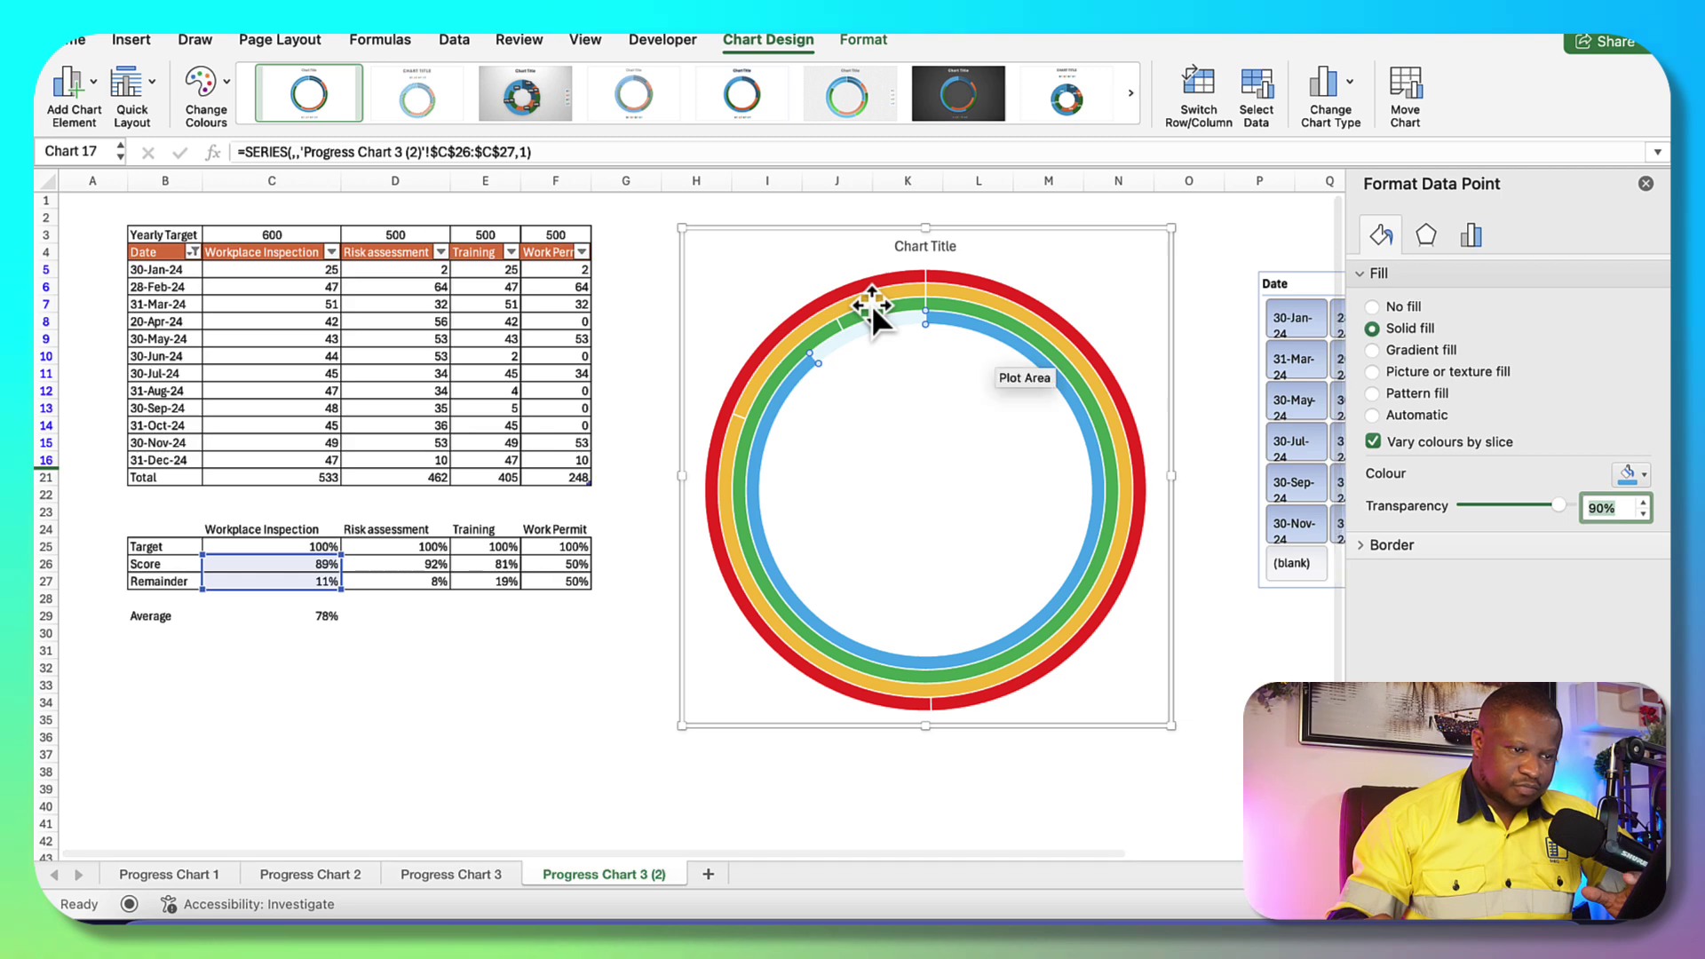
Set the fill transparency of the green Risk assessment ring's remainder slice to 90%
click(823, 334)
click(823, 334)
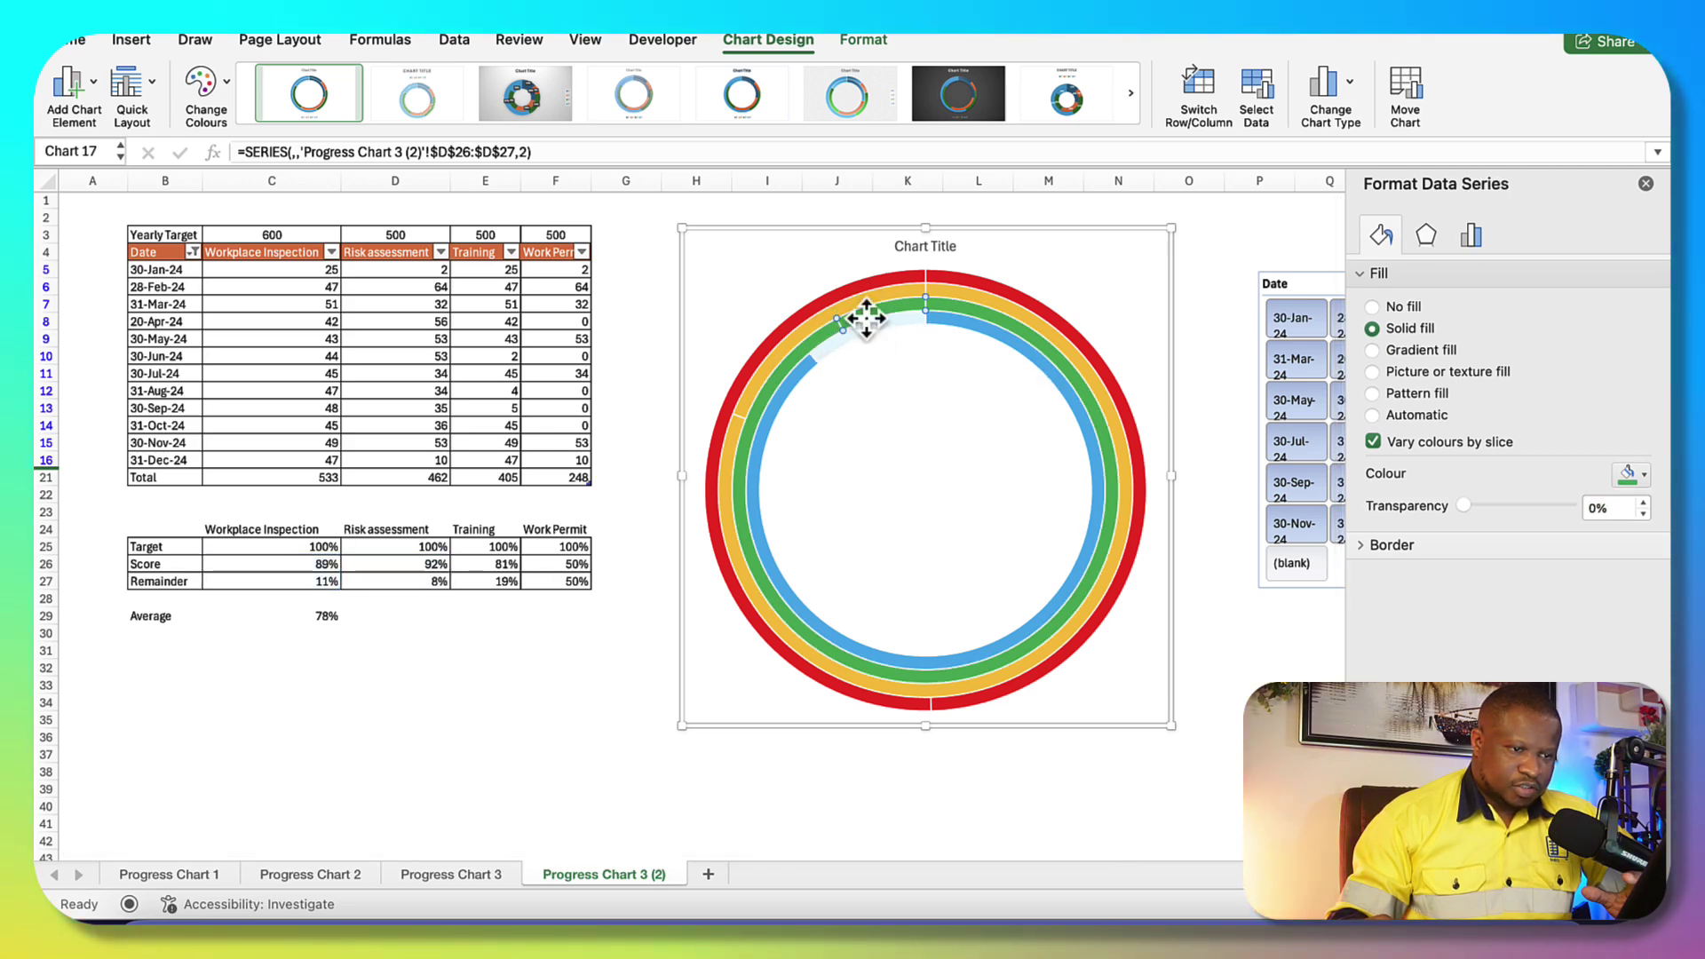
click(860, 318)
double_click(1607, 507)
text(9)
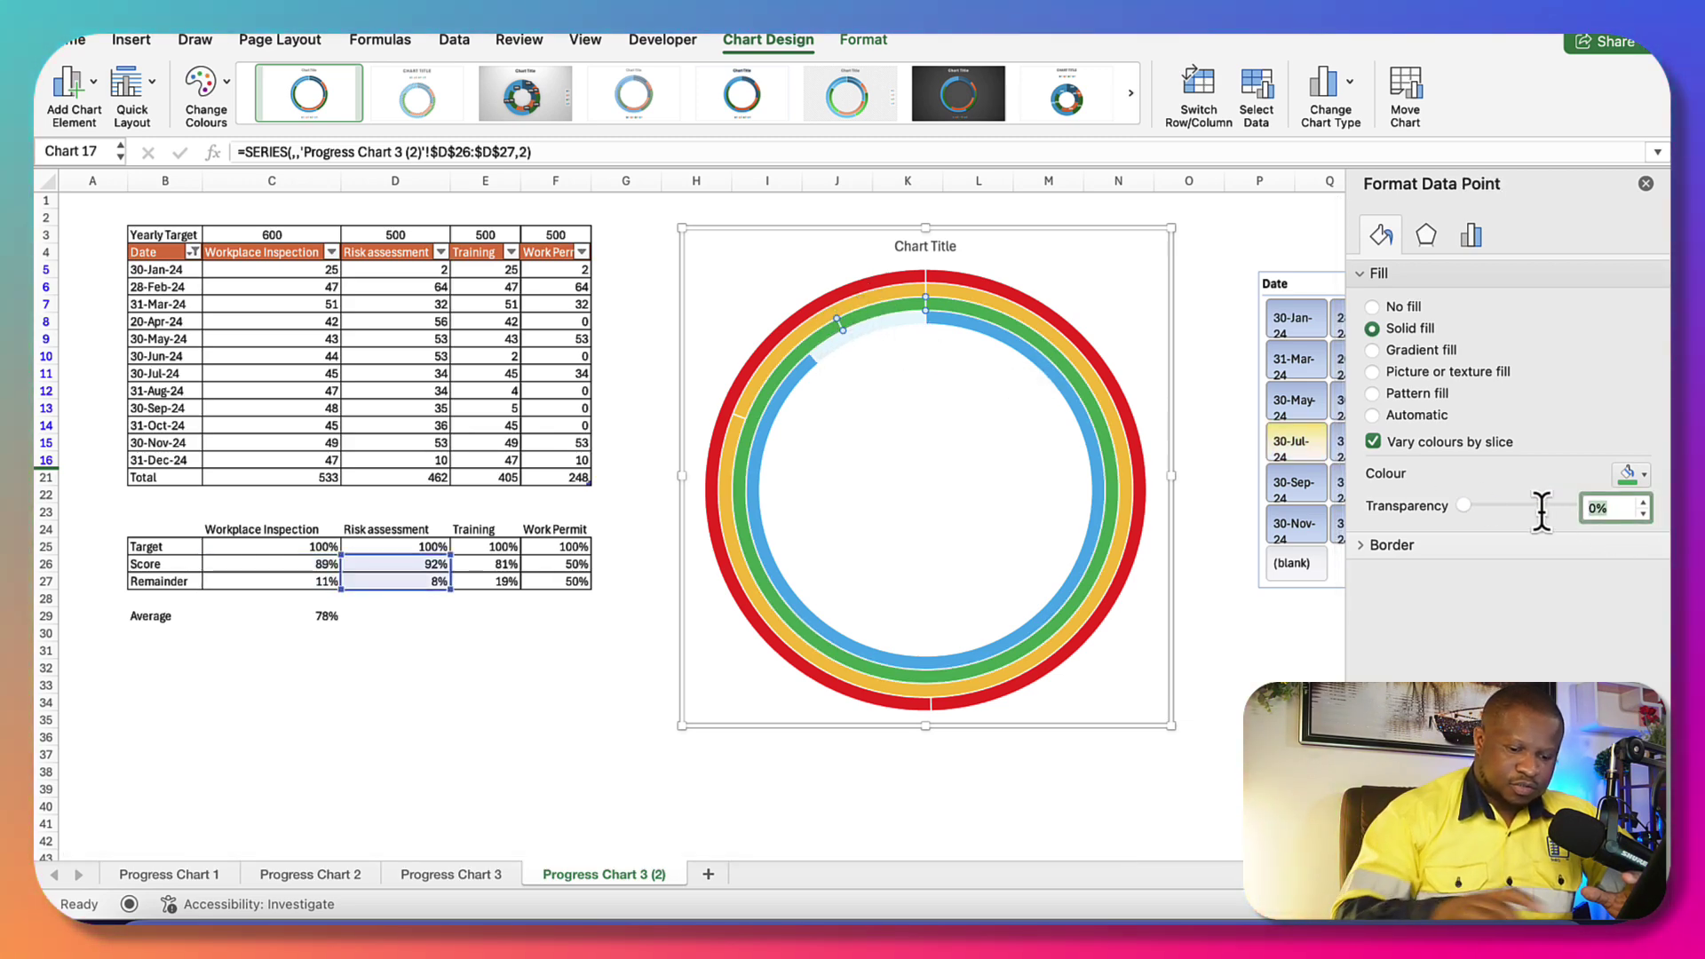
text(0)
key(Return)
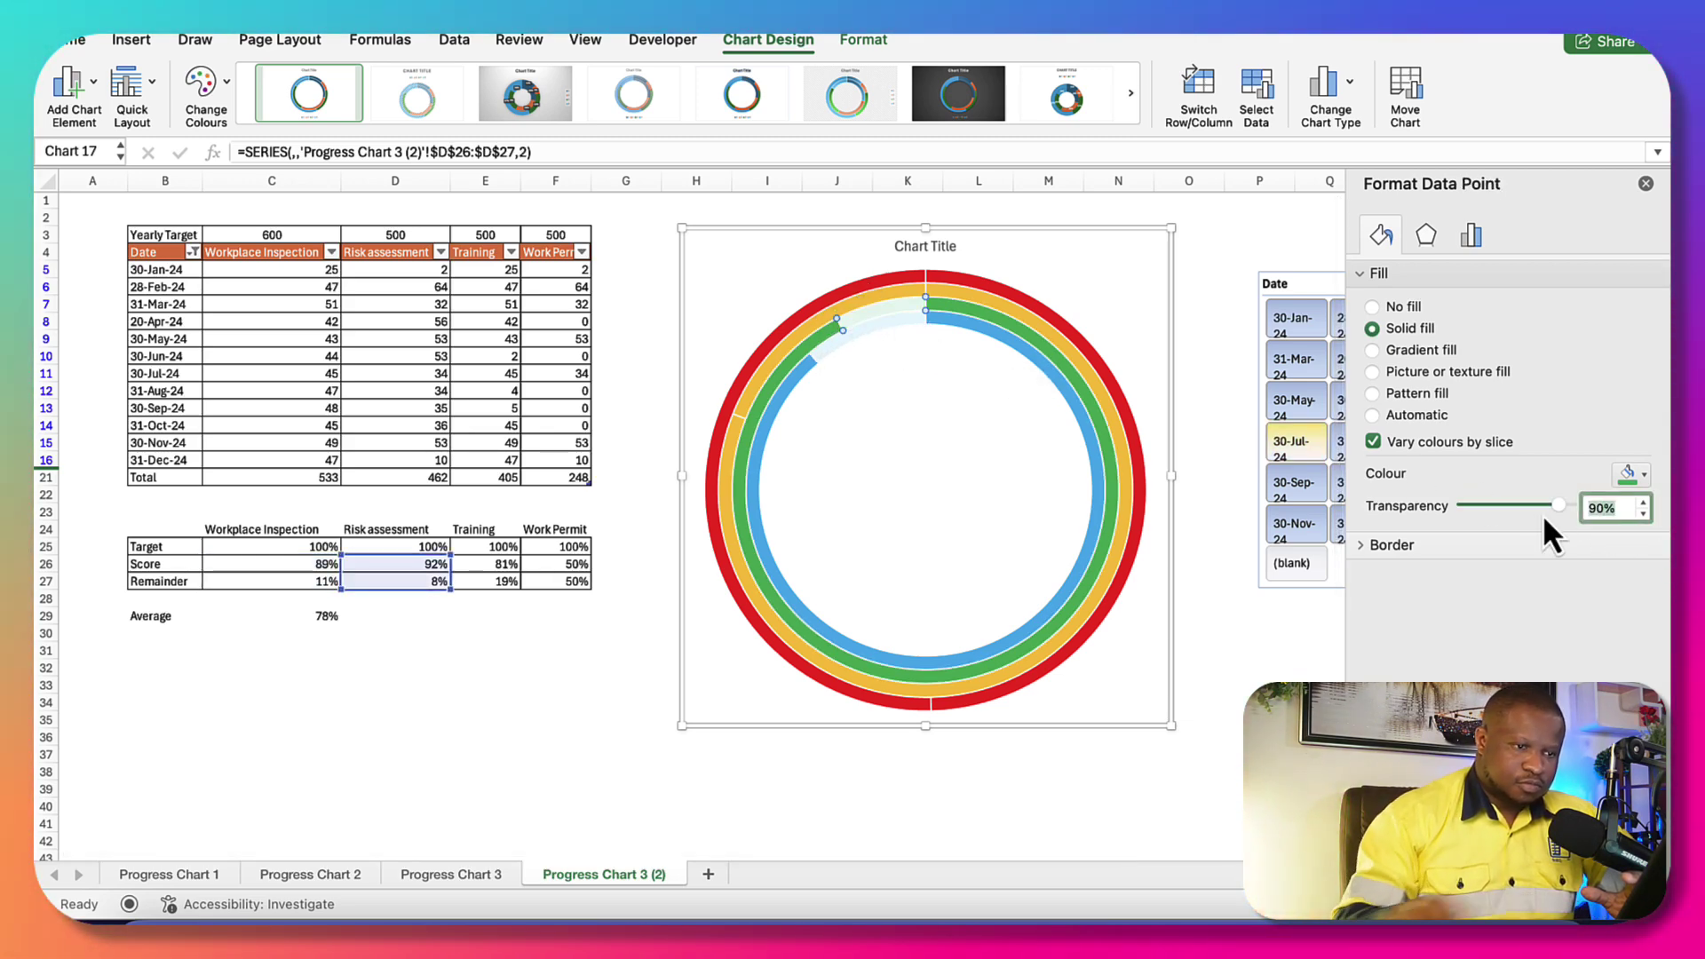
Set the fill transparency of the yellow Training ring's remainder slice to 90%
click(893, 294)
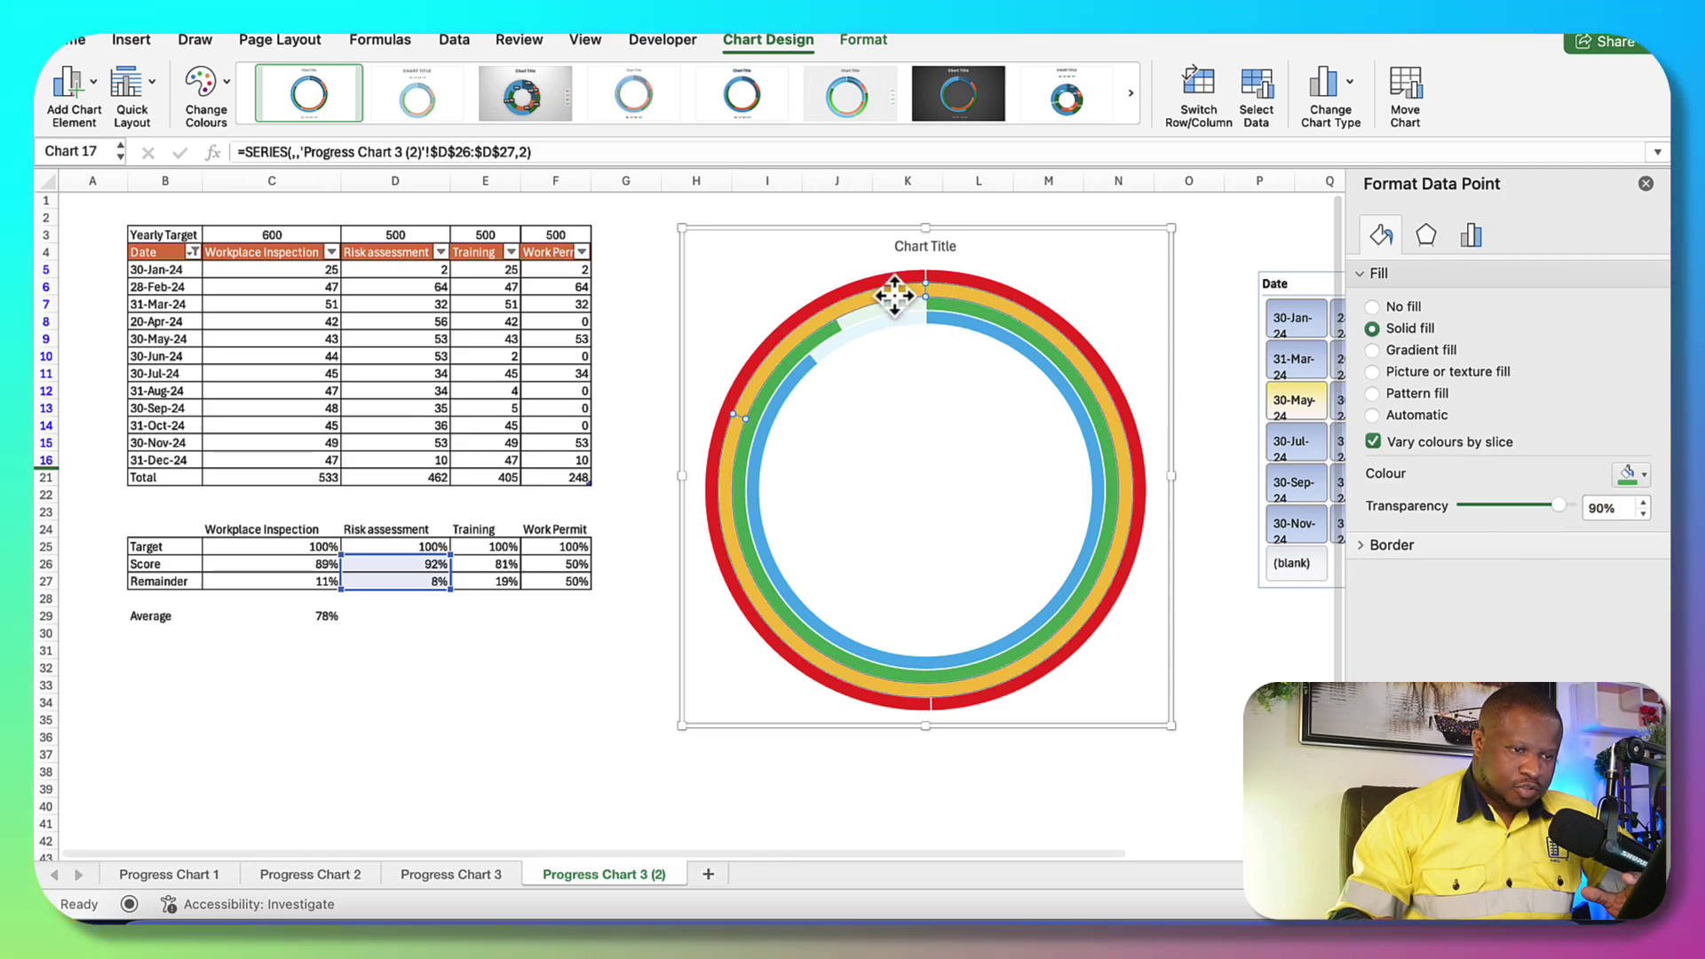
double_click(1598, 508)
text(90)
key(Return)
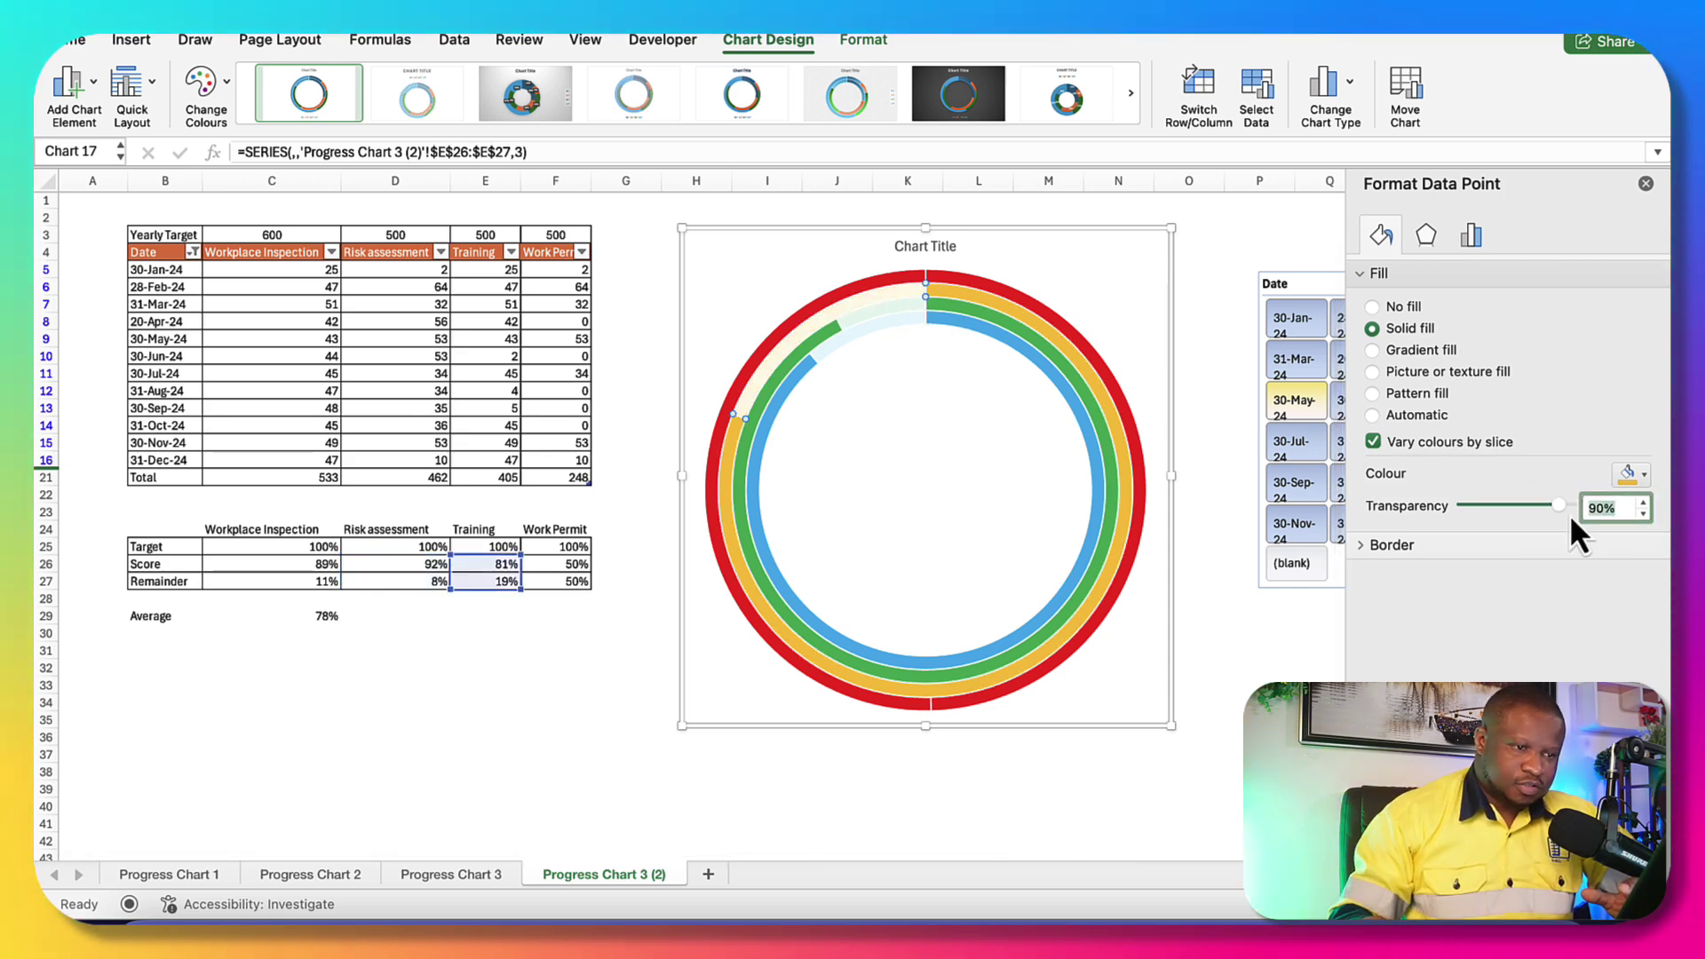
Set the fill transparency of the red Work Permit ring's remainder slice to 90%
click(865, 284)
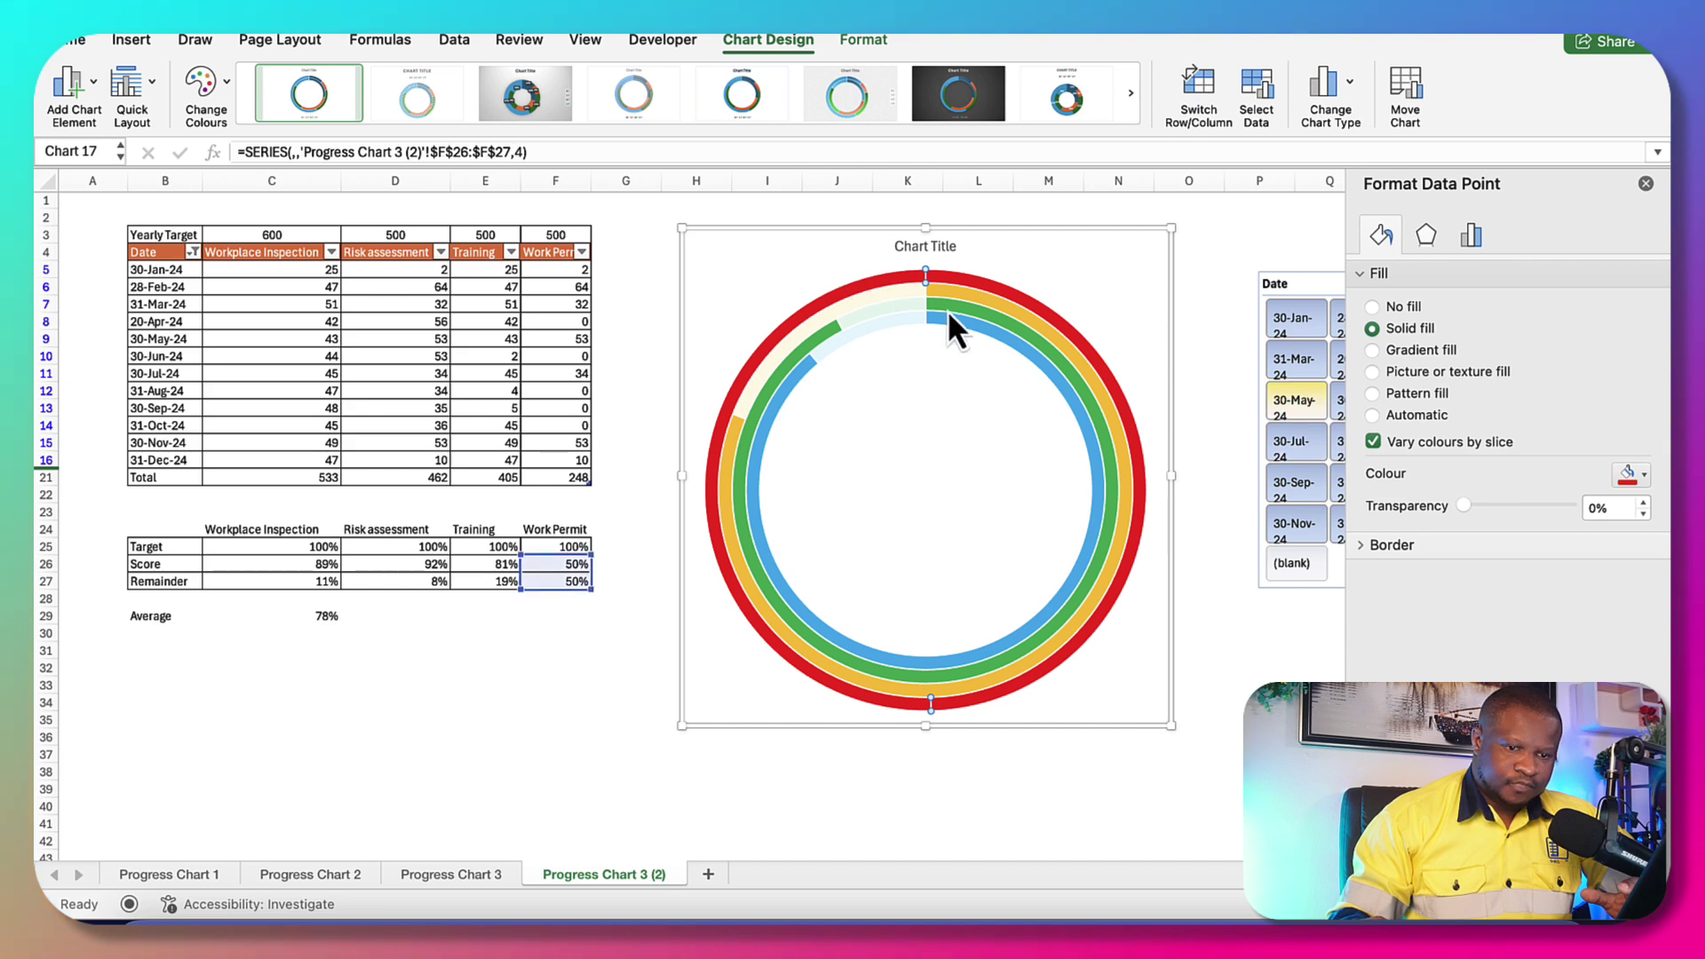
double_click(1567, 506)
text(90)
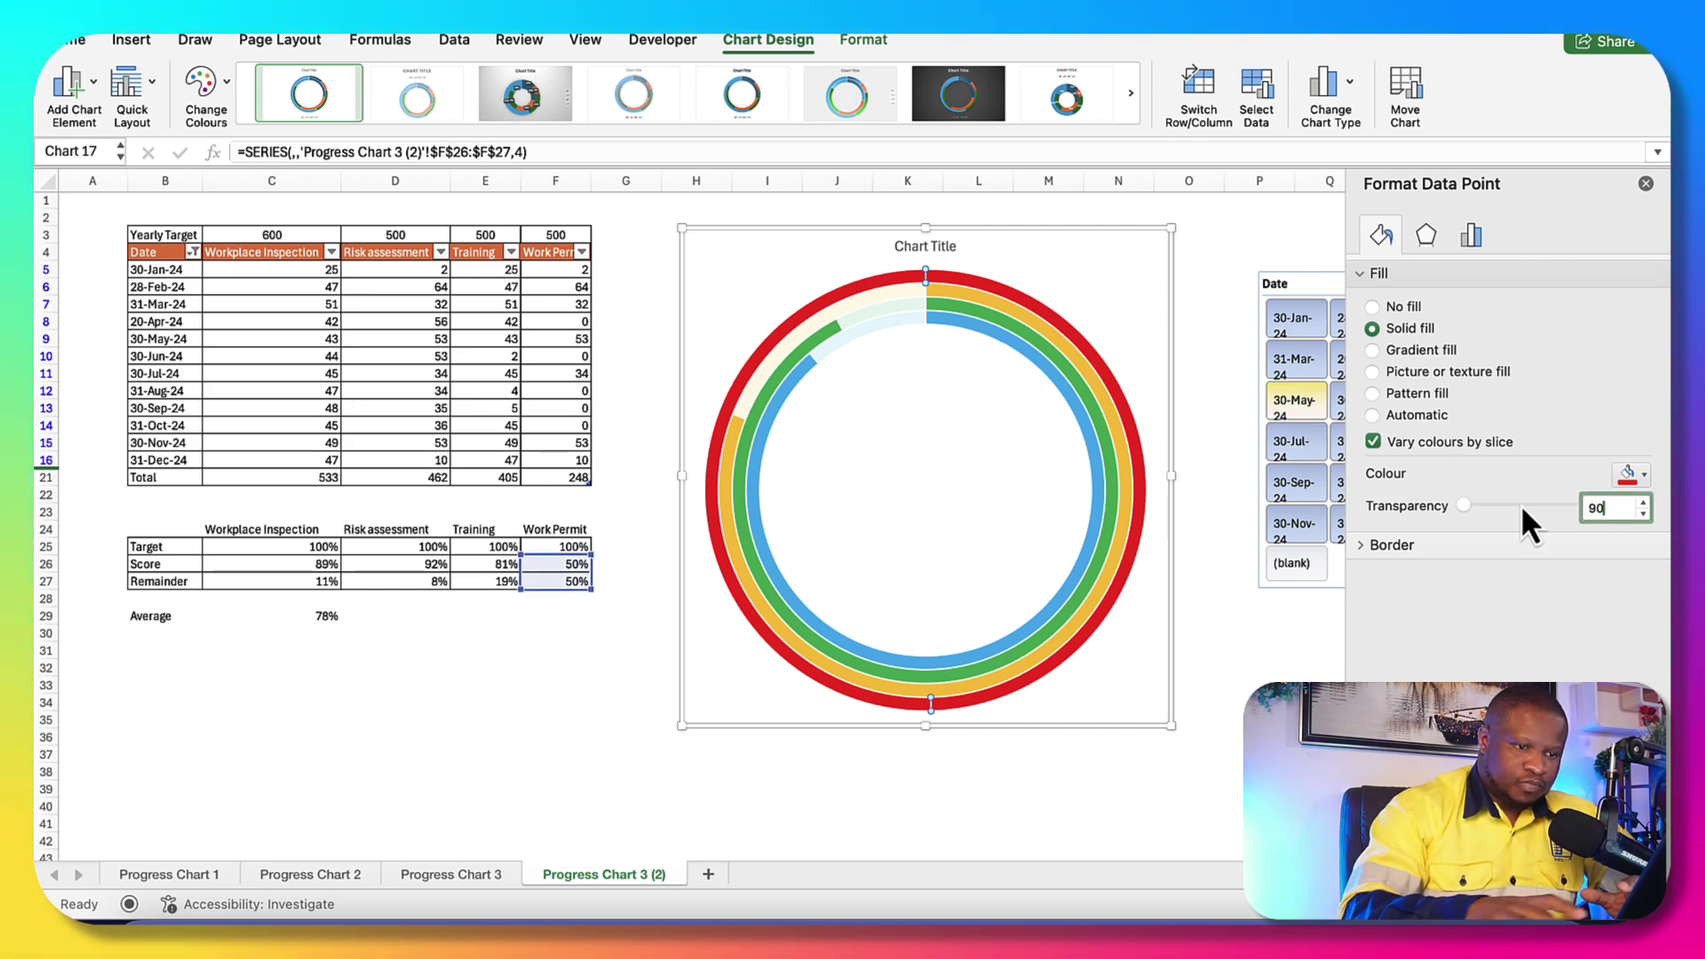
key(Return)
click(577, 728)
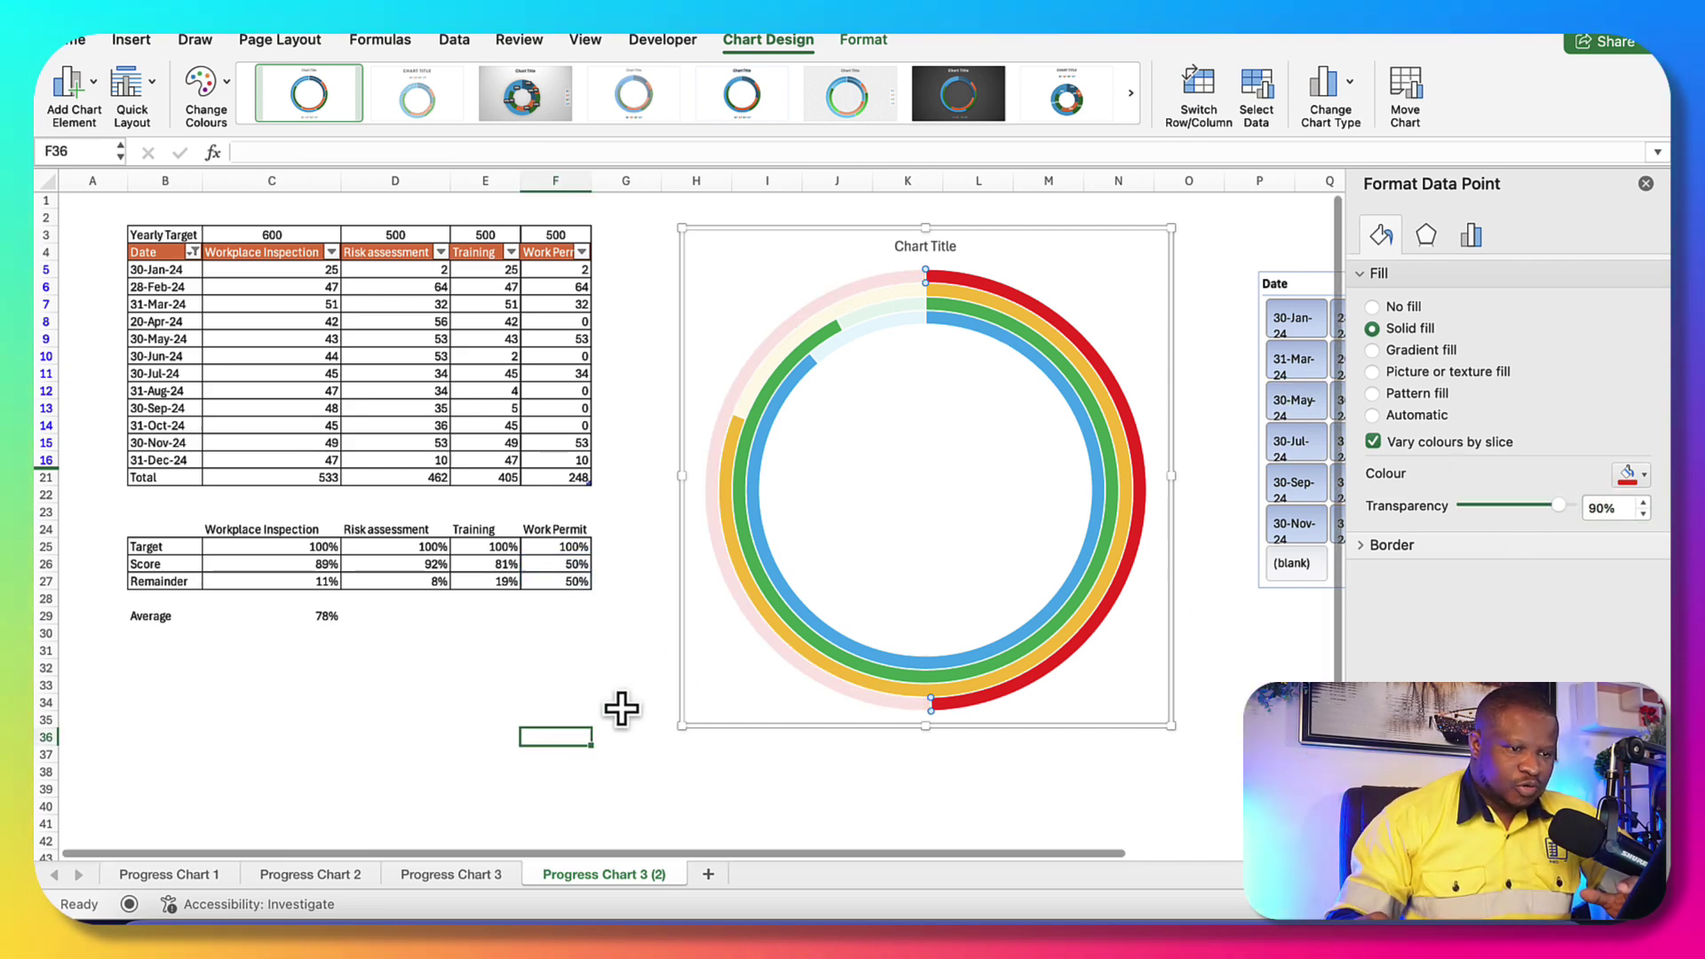
Add a preset shadow effect to the score slice of the blue Workplace Inspection ring
click(1068, 393)
click(1067, 393)
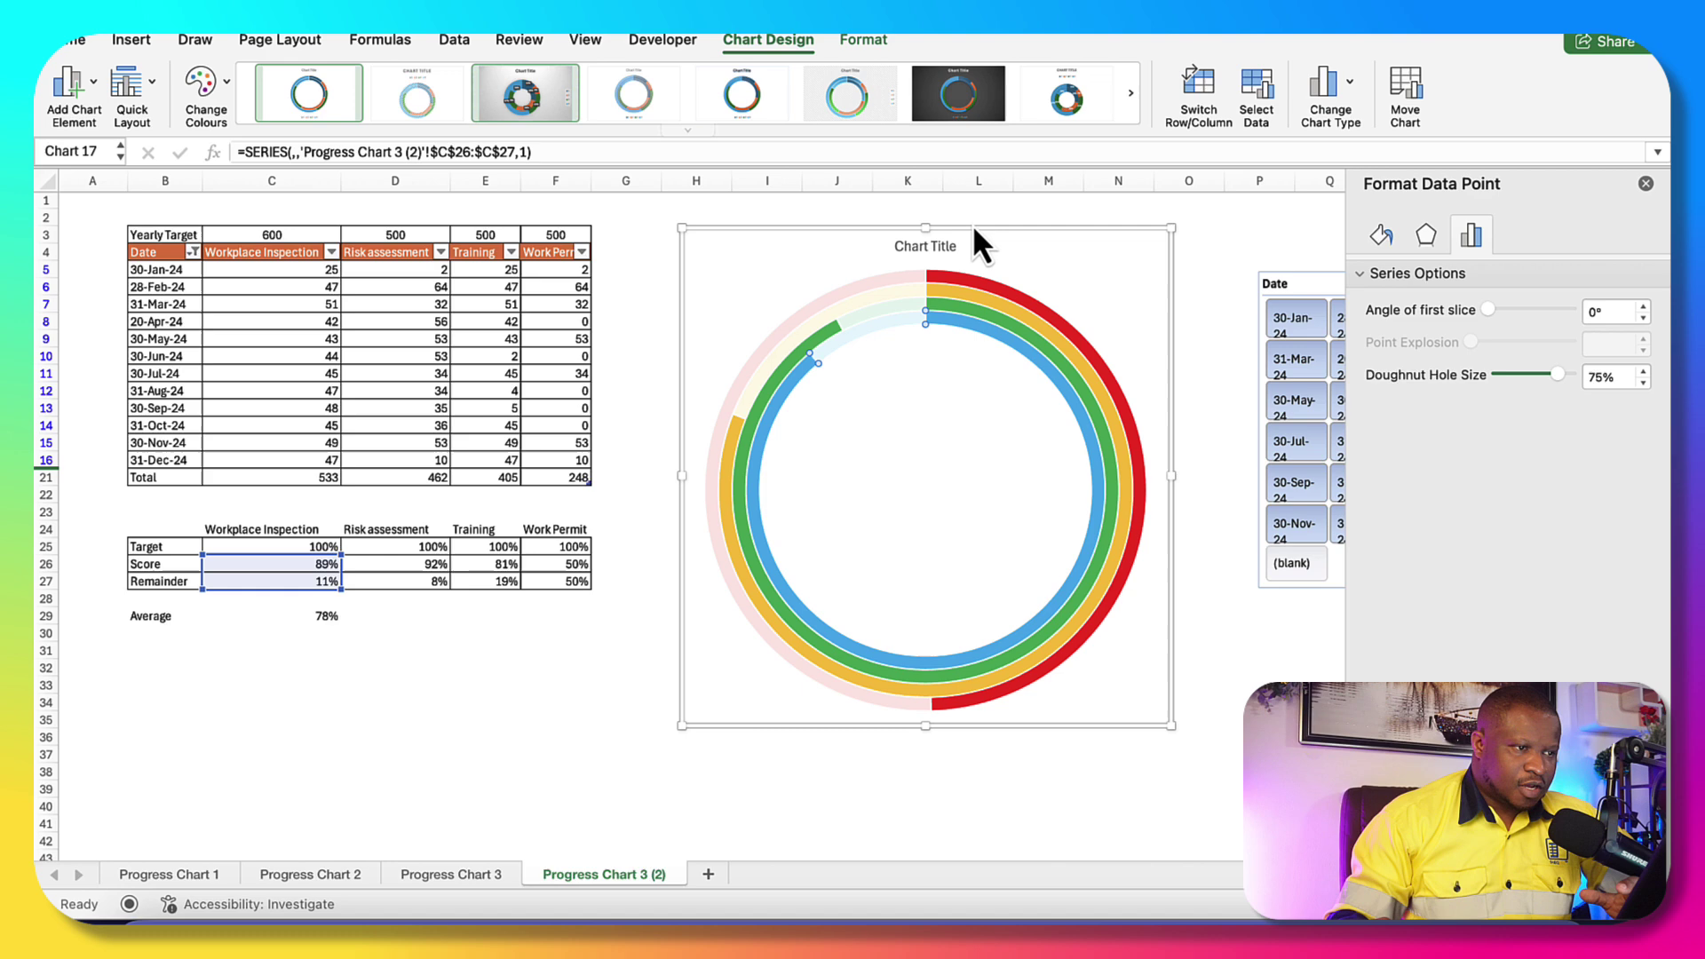
click(867, 41)
click(711, 113)
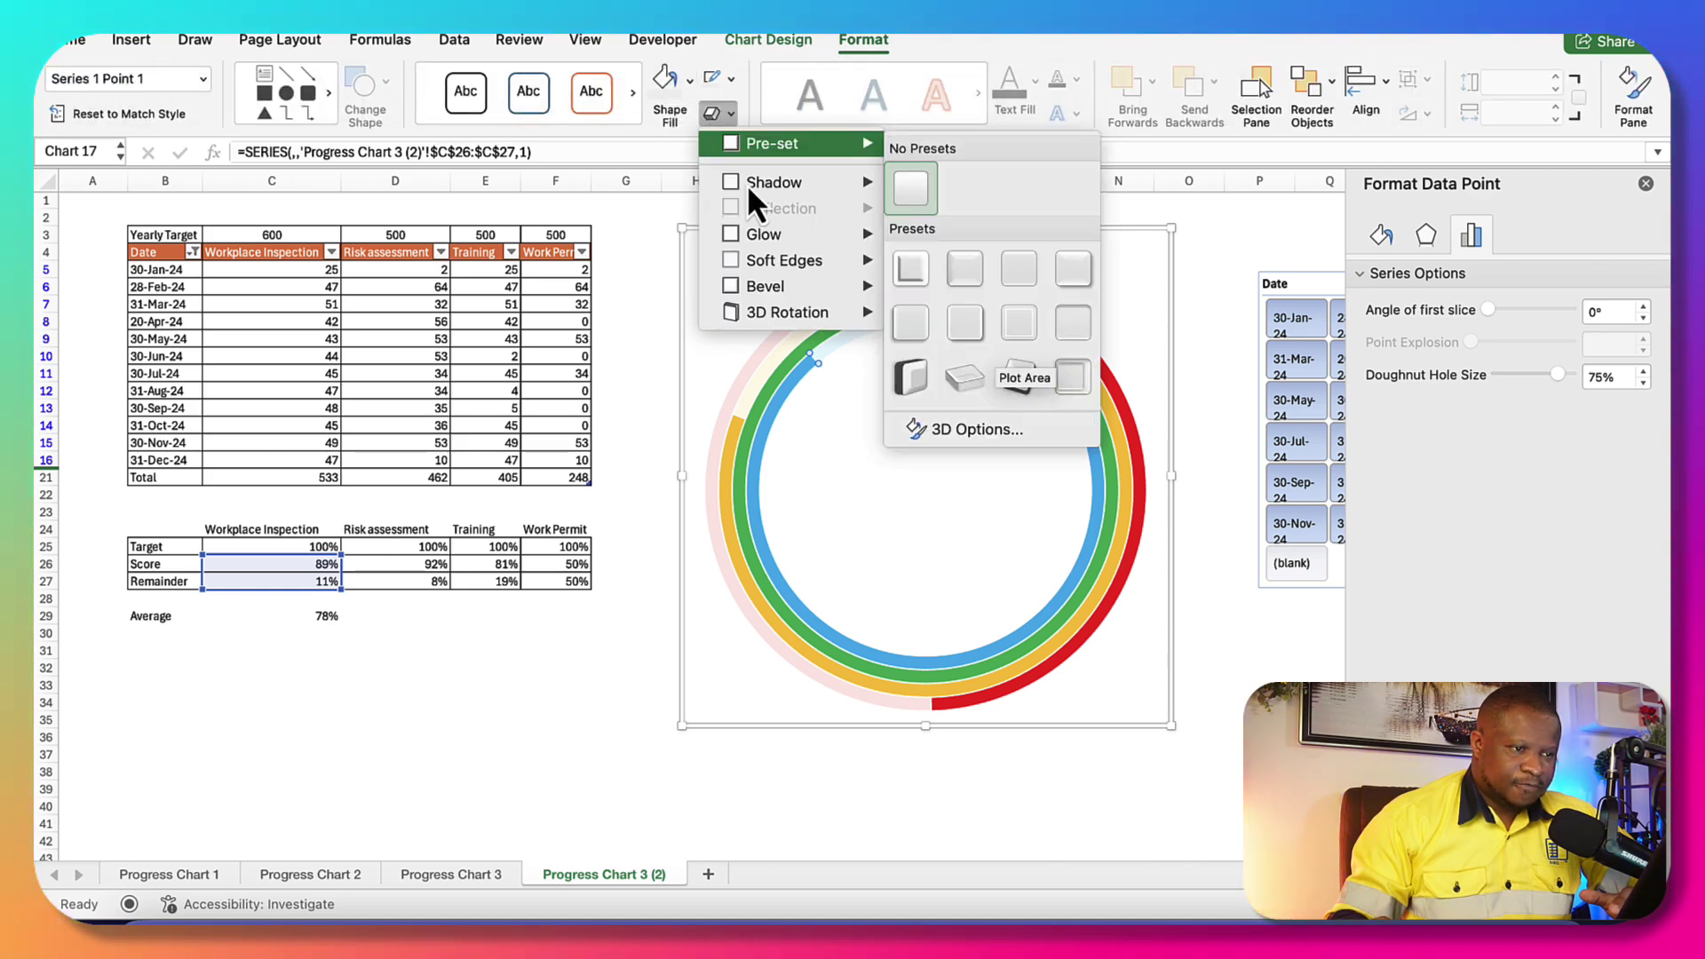
mouse_move(748, 182)
click(912, 332)
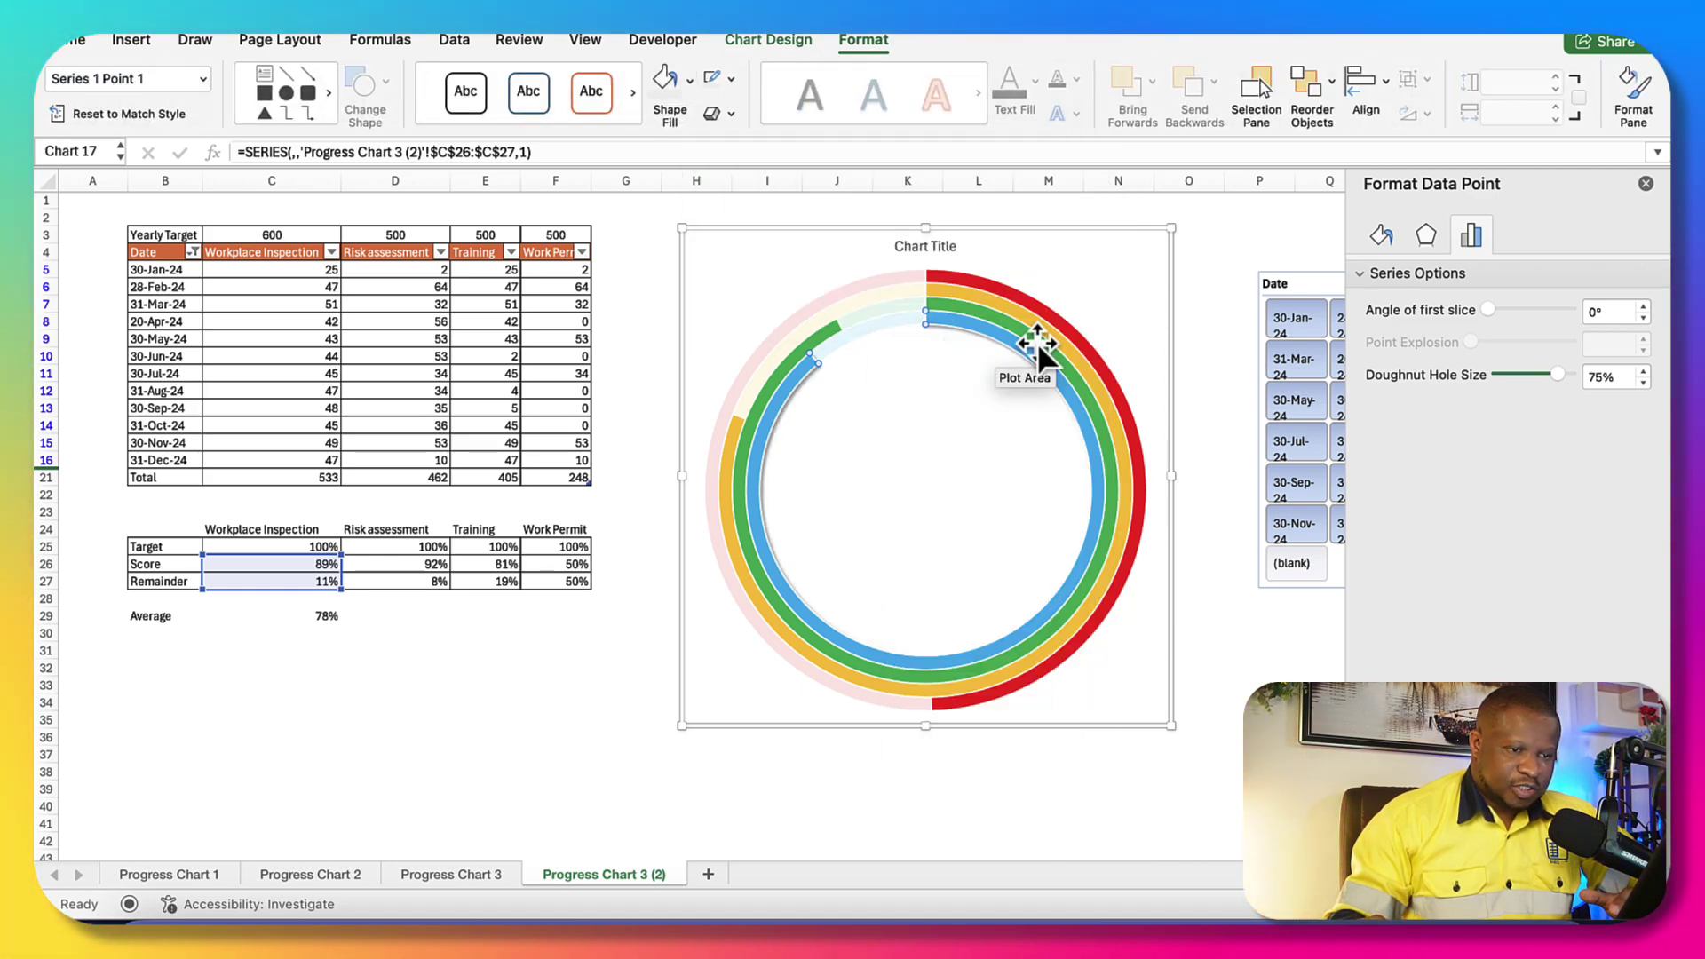
Add the same preset shadow effect to the score slice of the green Risk assessment ring
click(1034, 344)
click(928, 307)
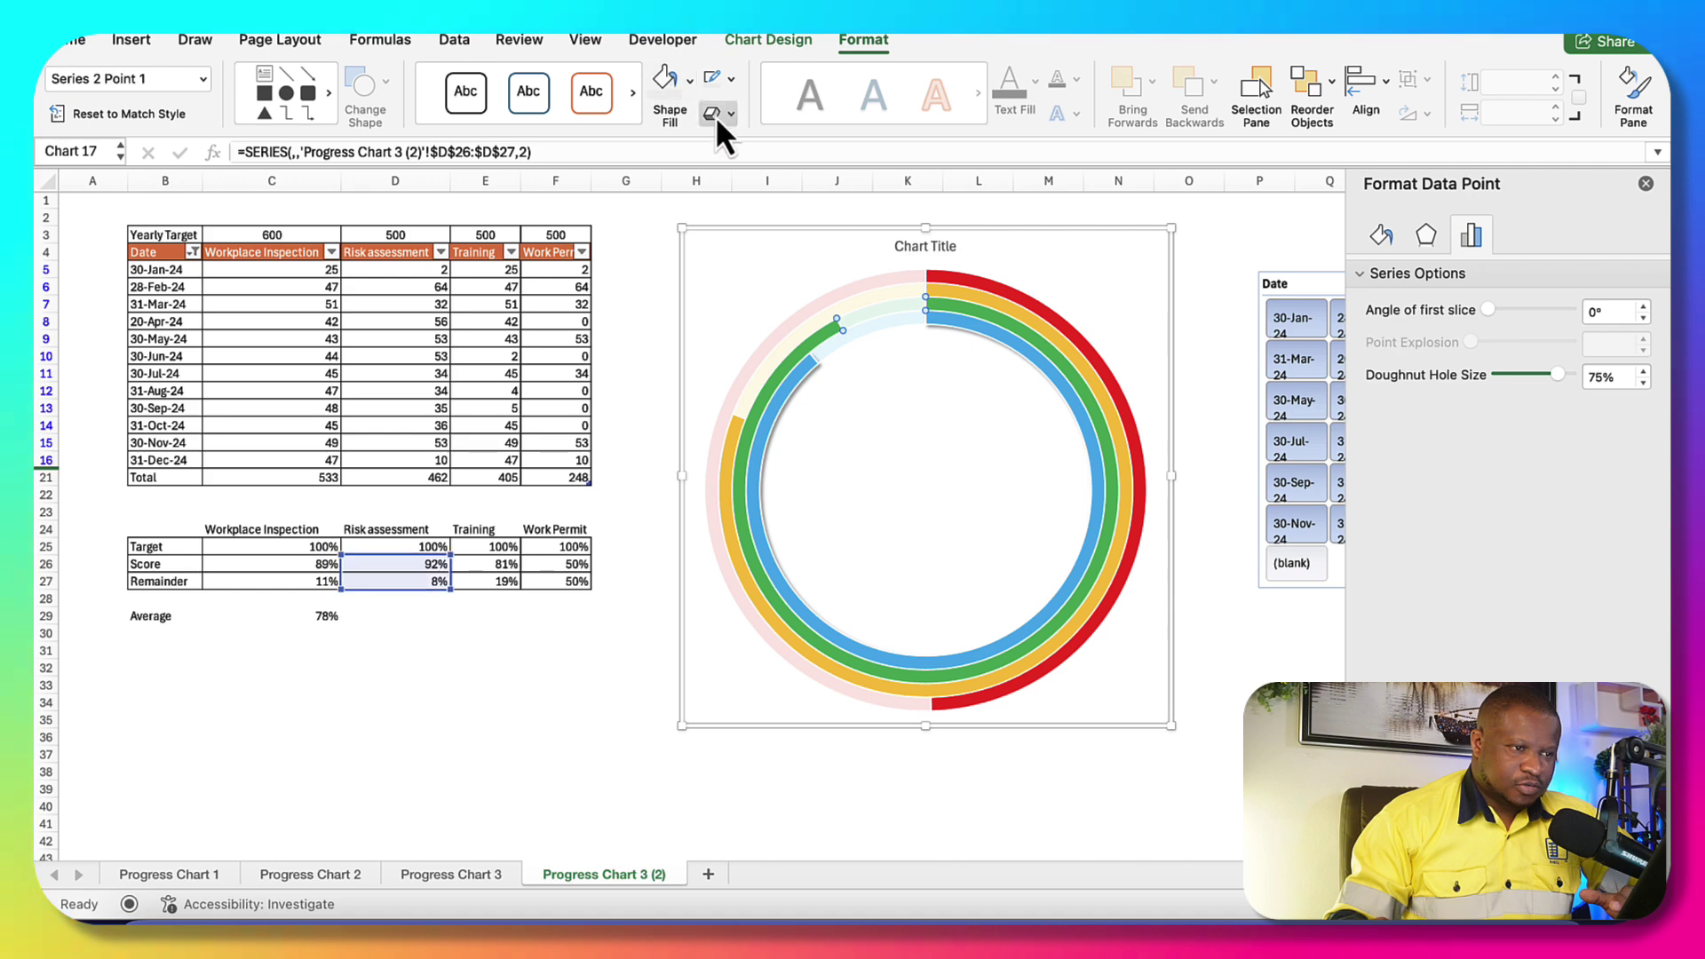
click(712, 113)
mouse_move(750, 182)
click(922, 334)
Add the same preset shadow effect to the score slice of the red Work Permit ring
click(1097, 381)
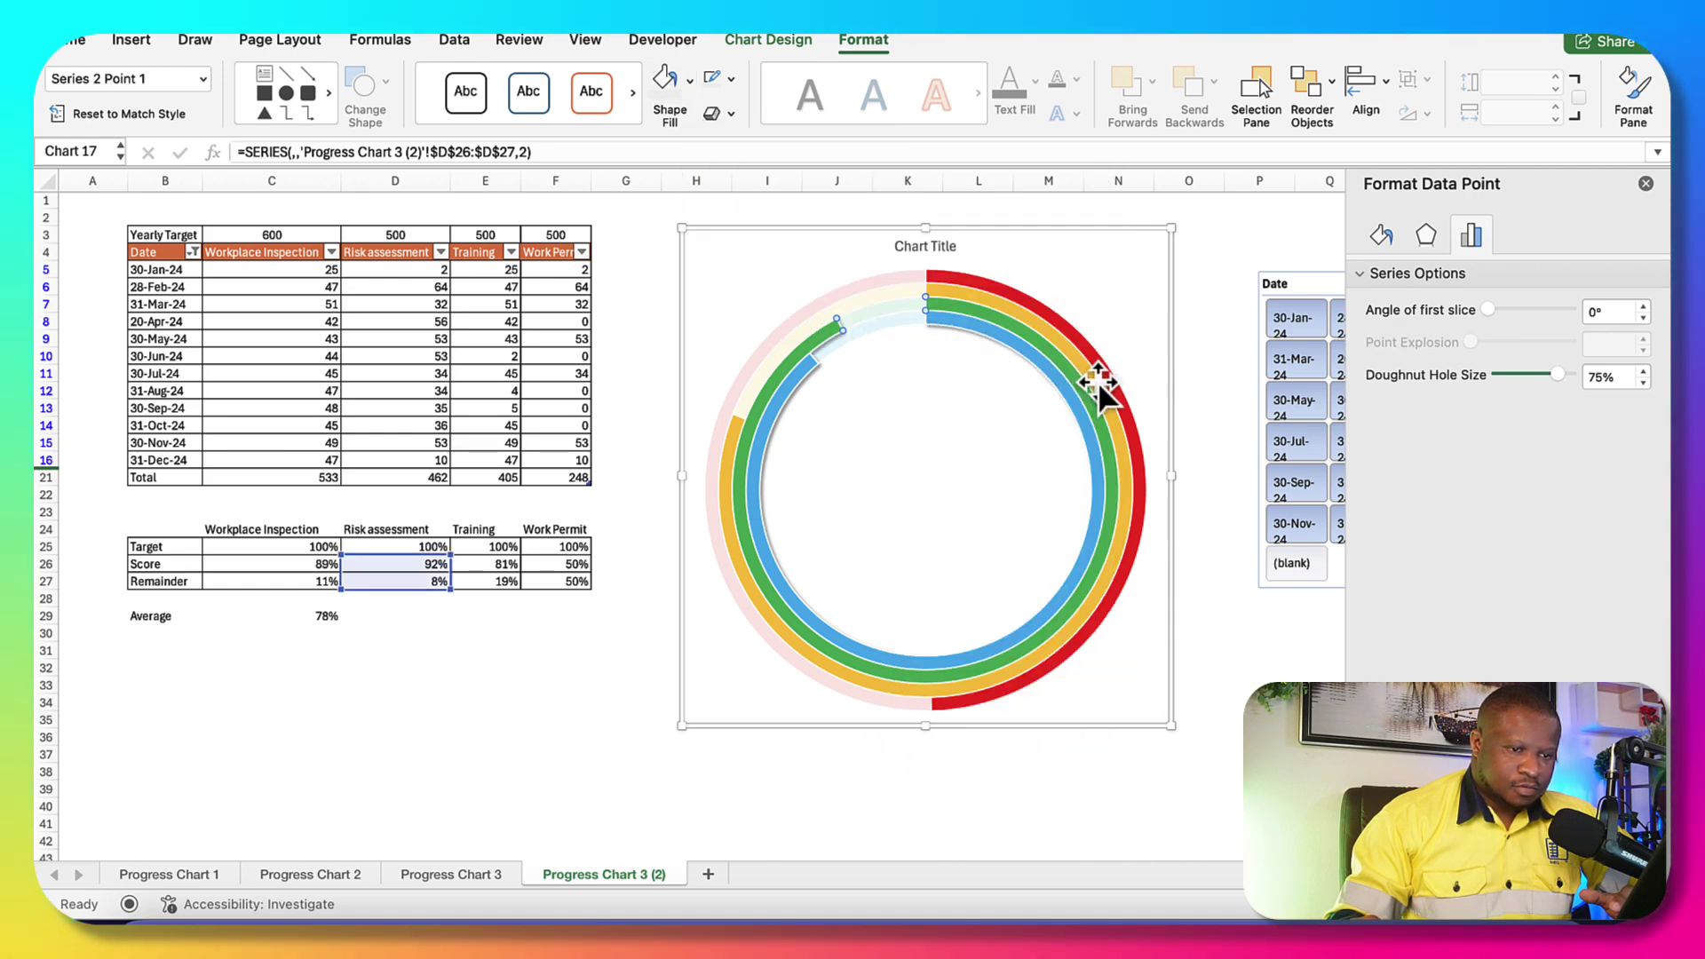
click(1097, 381)
click(713, 112)
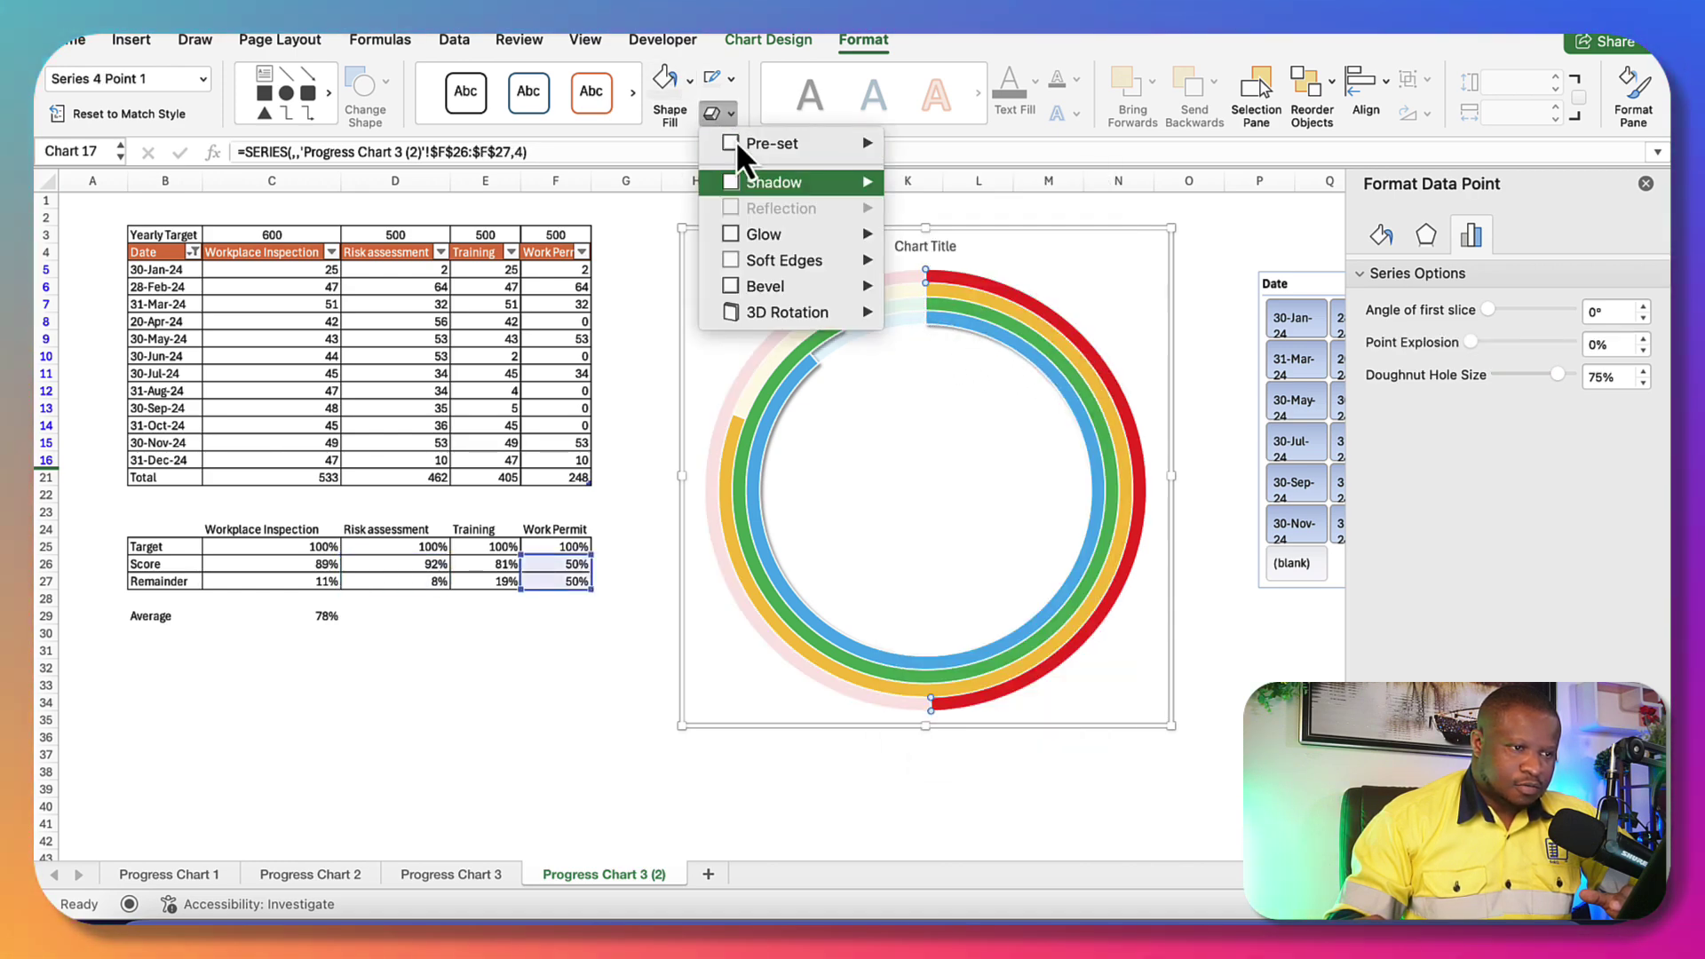
mouse_move(755, 182)
click(933, 333)
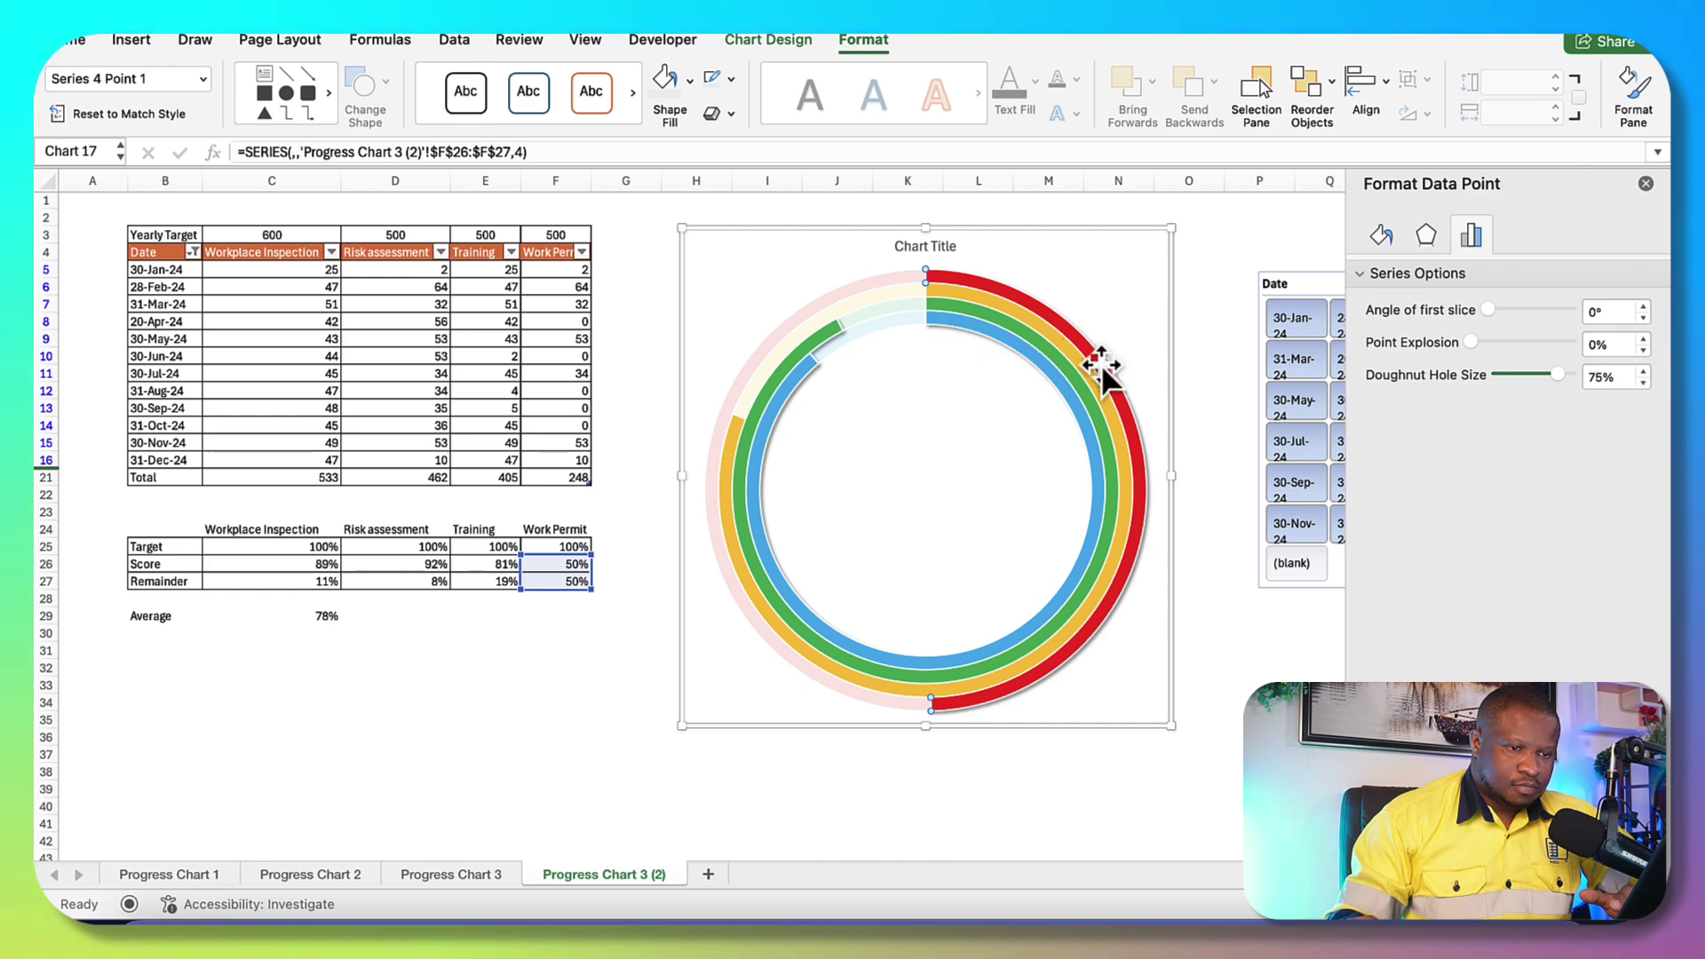
Apply a preset shadow to the red Work Permit ring's selected score slice and close the formatting pane
click(714, 114)
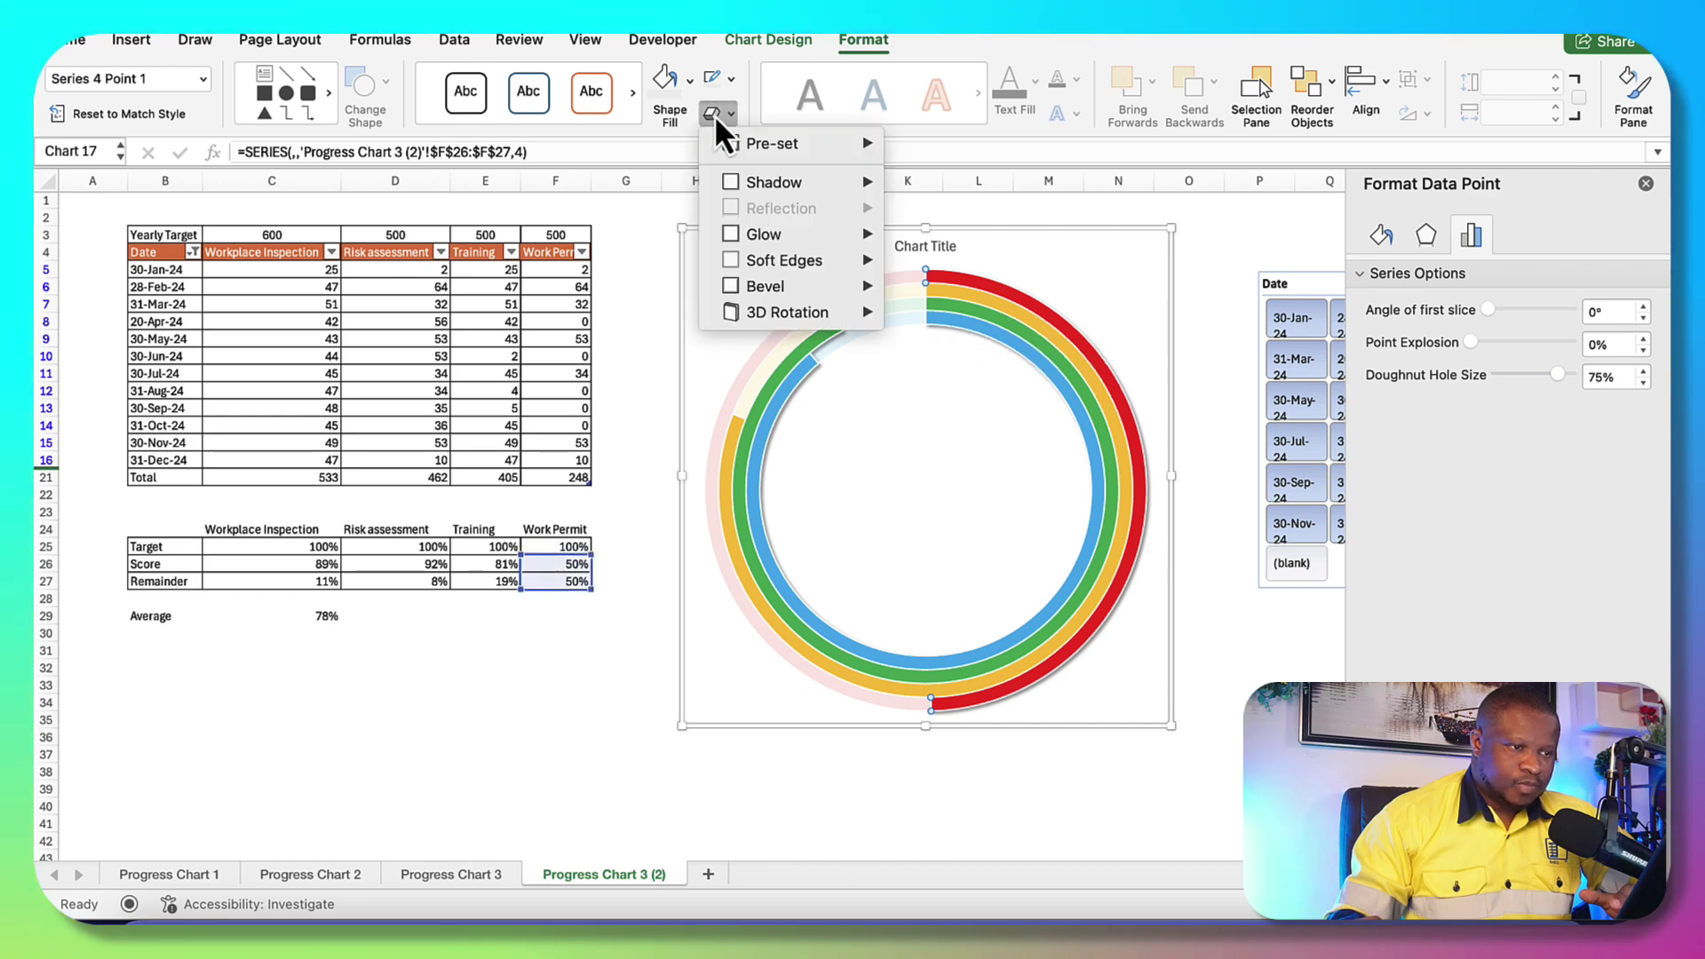
mouse_move(773, 182)
click(914, 335)
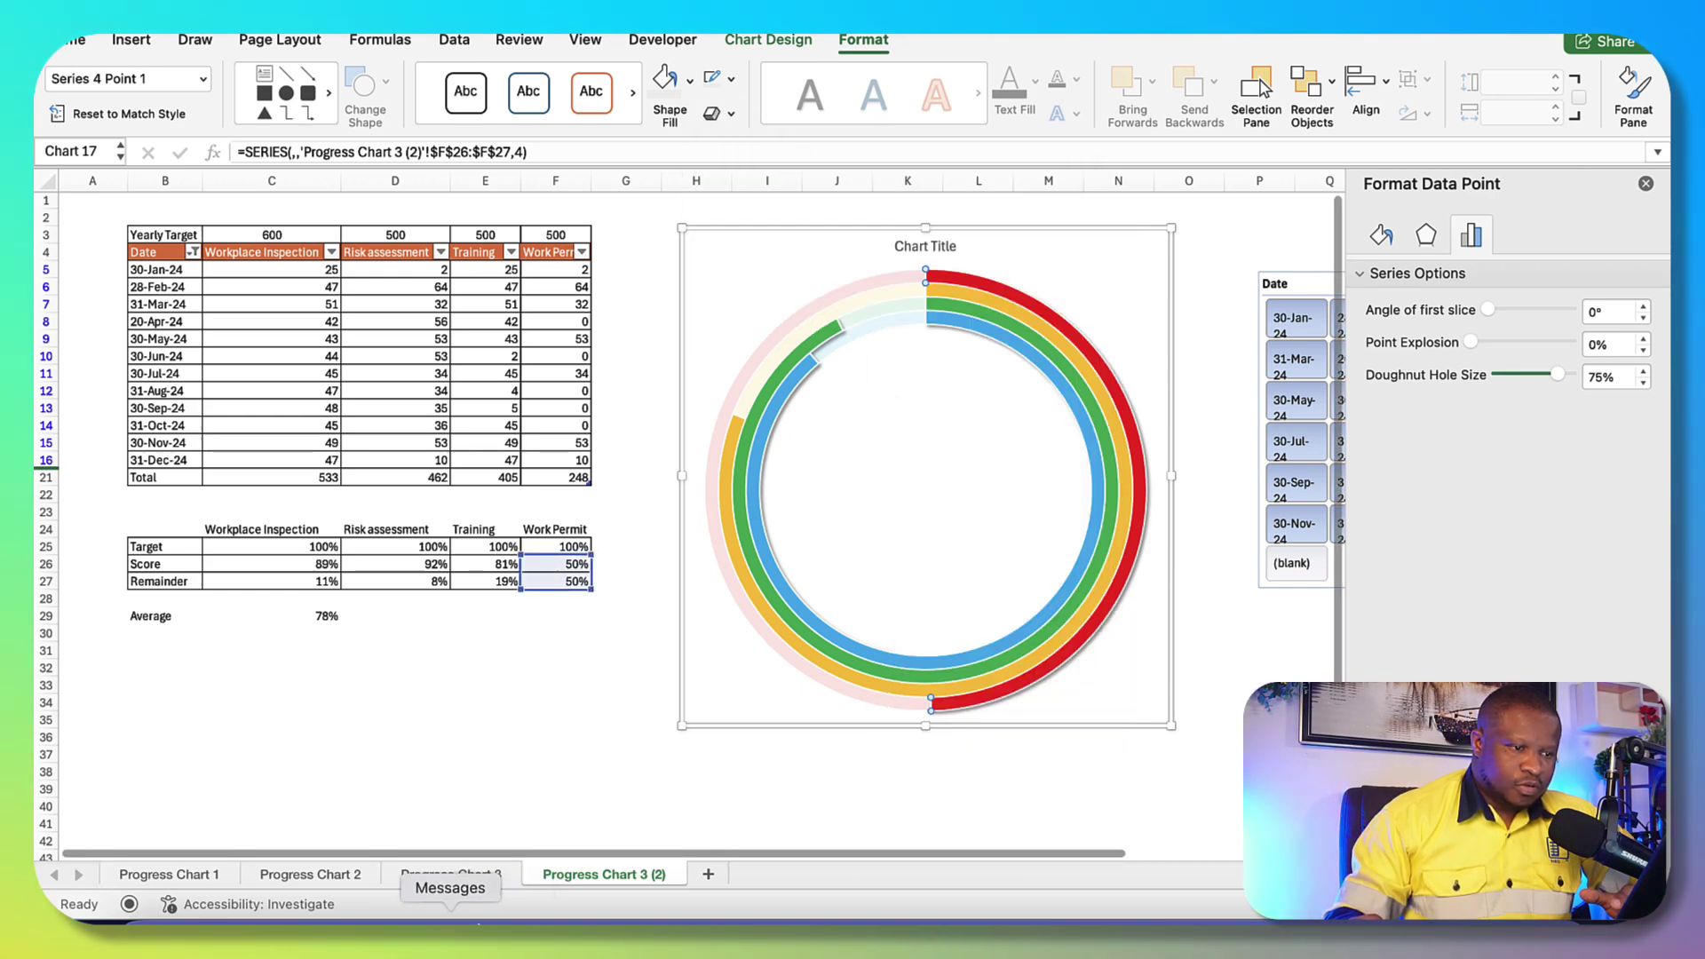
click(486, 789)
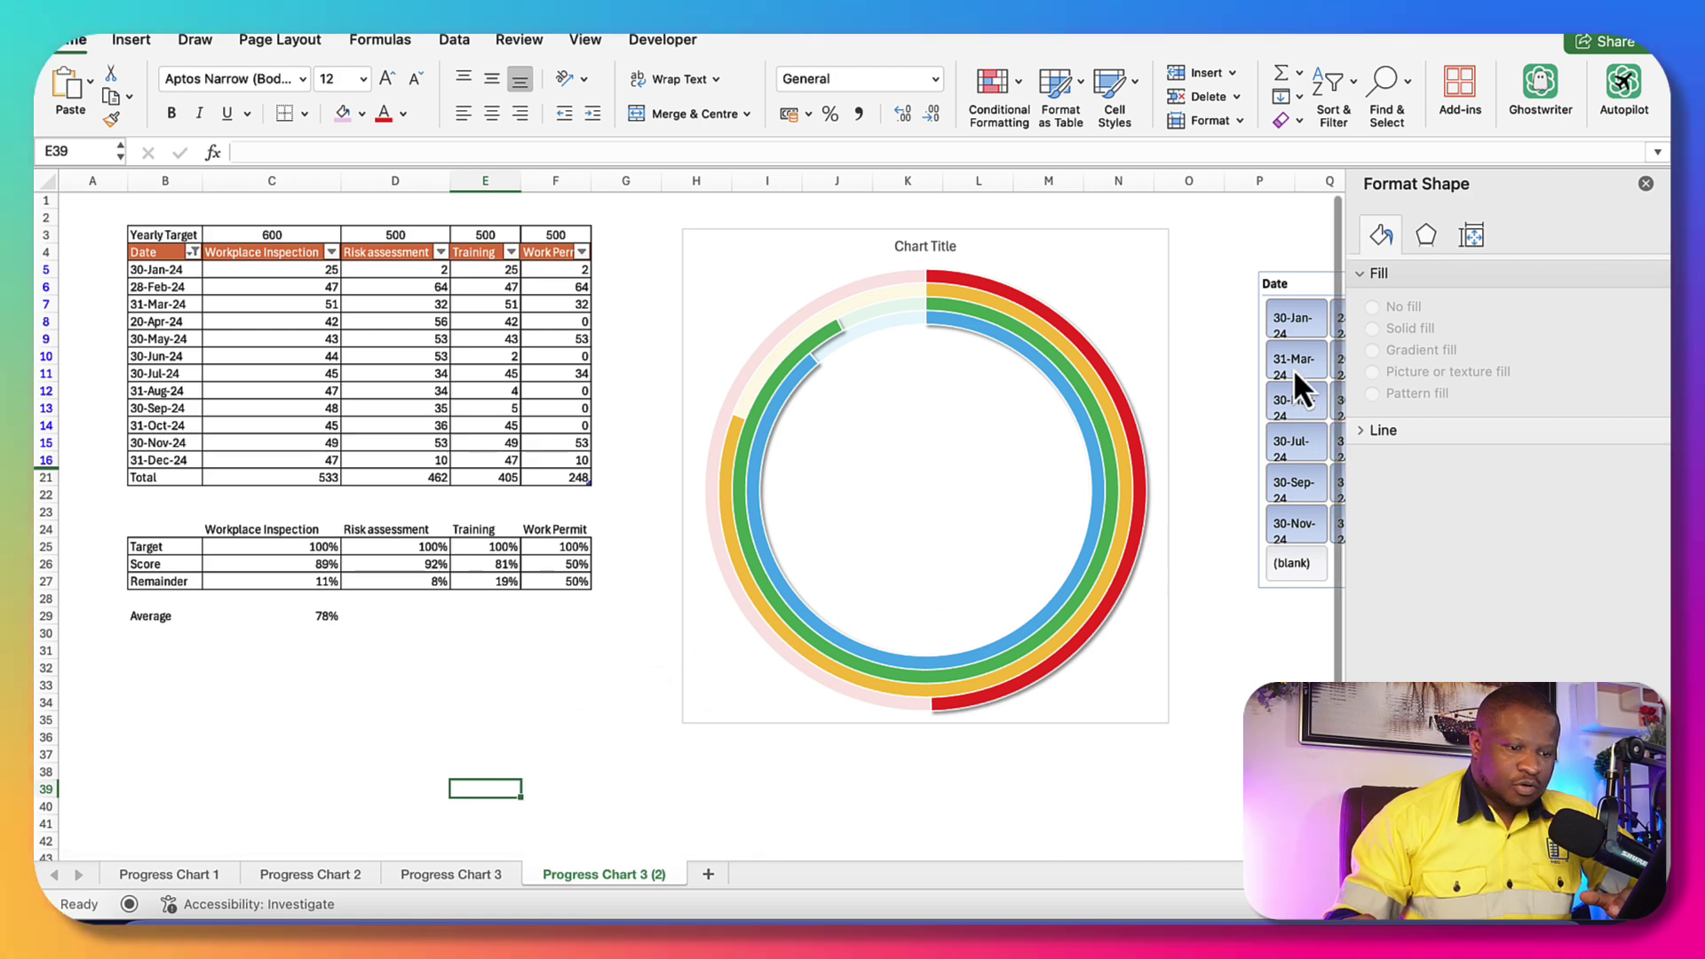
click(1647, 184)
click(1329, 650)
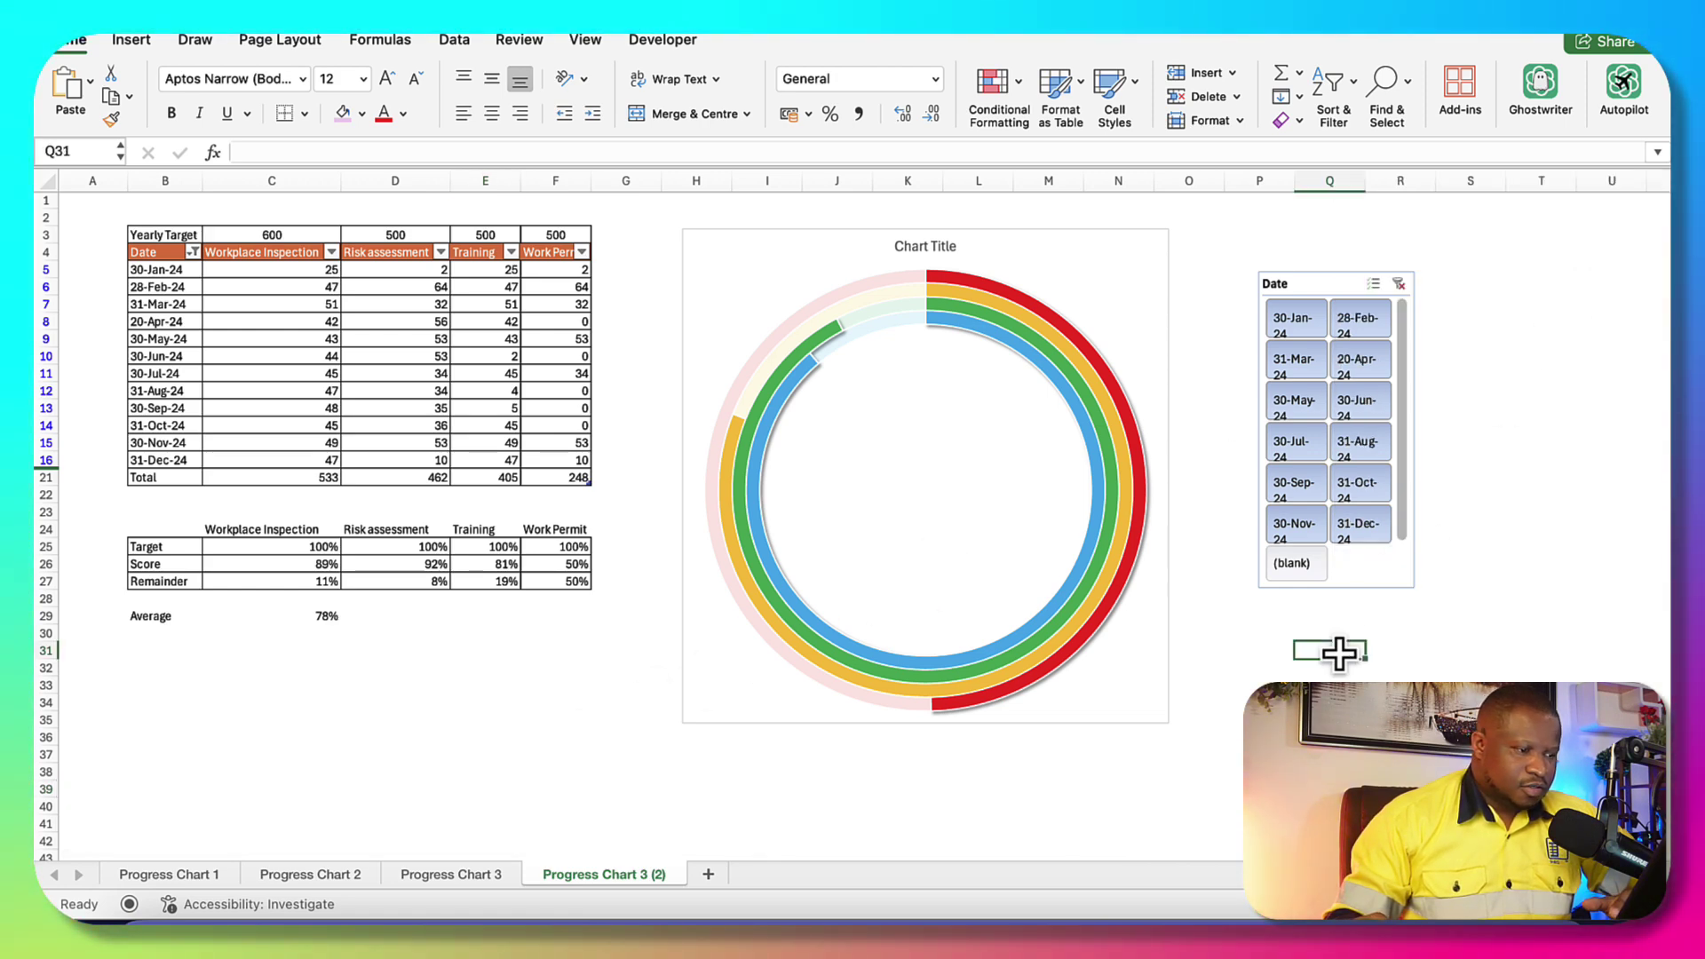
Insert a text box below the summary table and link it to the Average value in cell C29
click(134, 40)
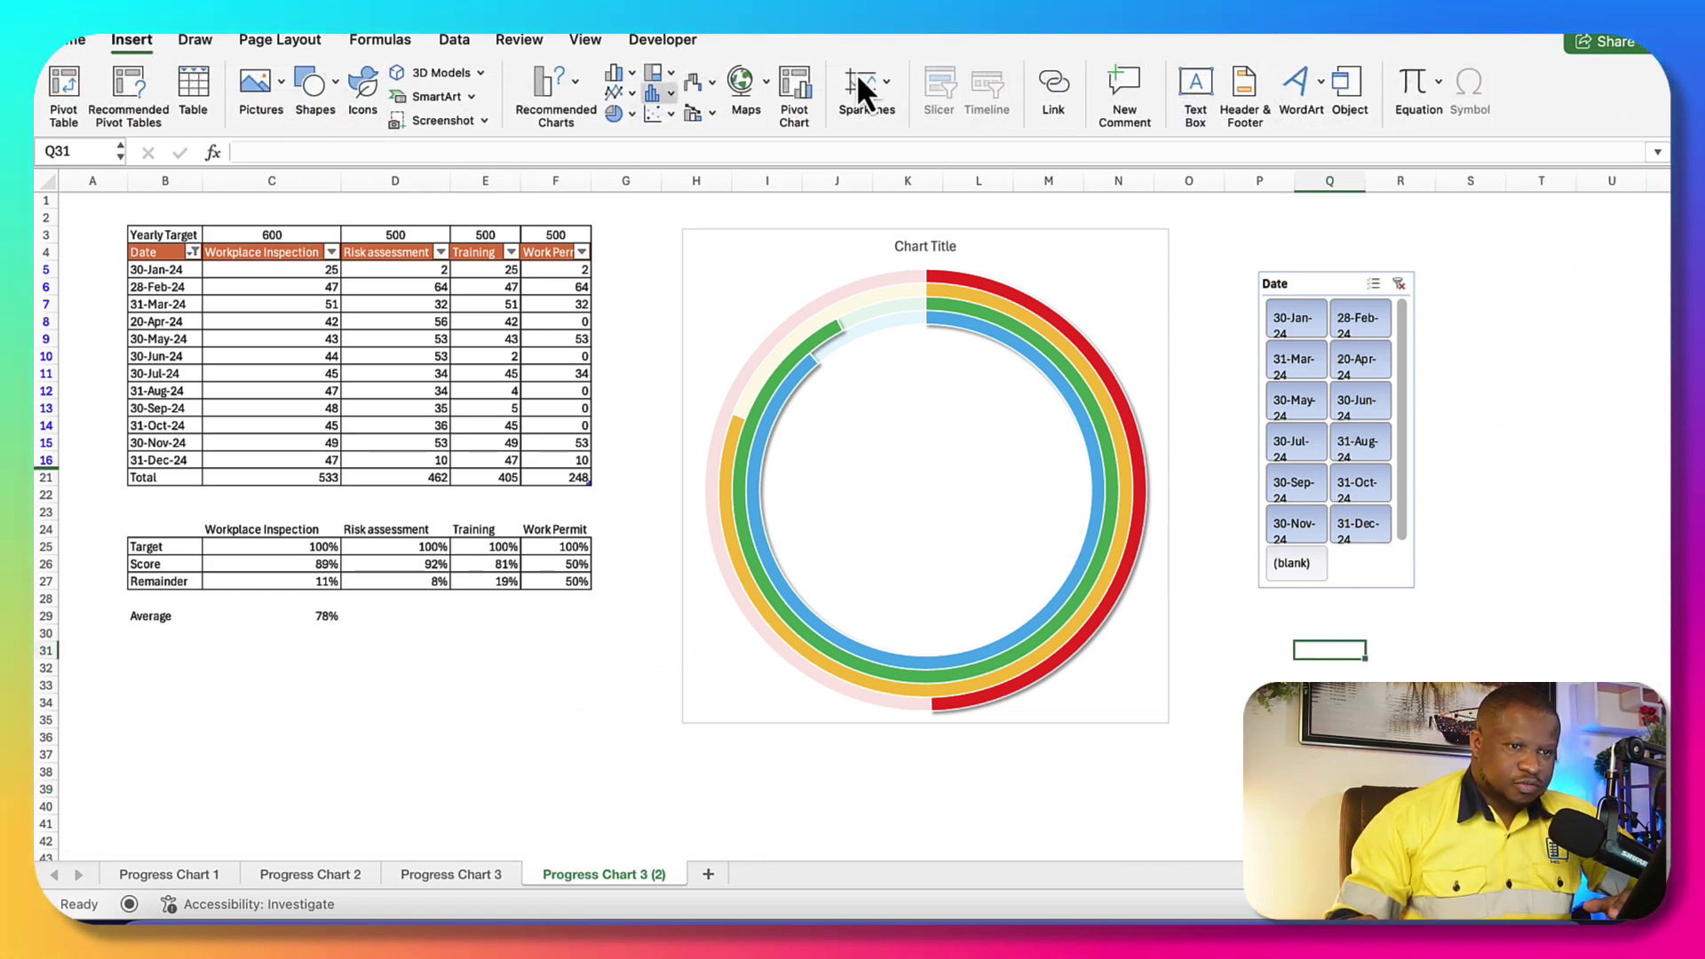
click(1192, 87)
drag(373, 657, 554, 746)
click(353, 152)
text(=)
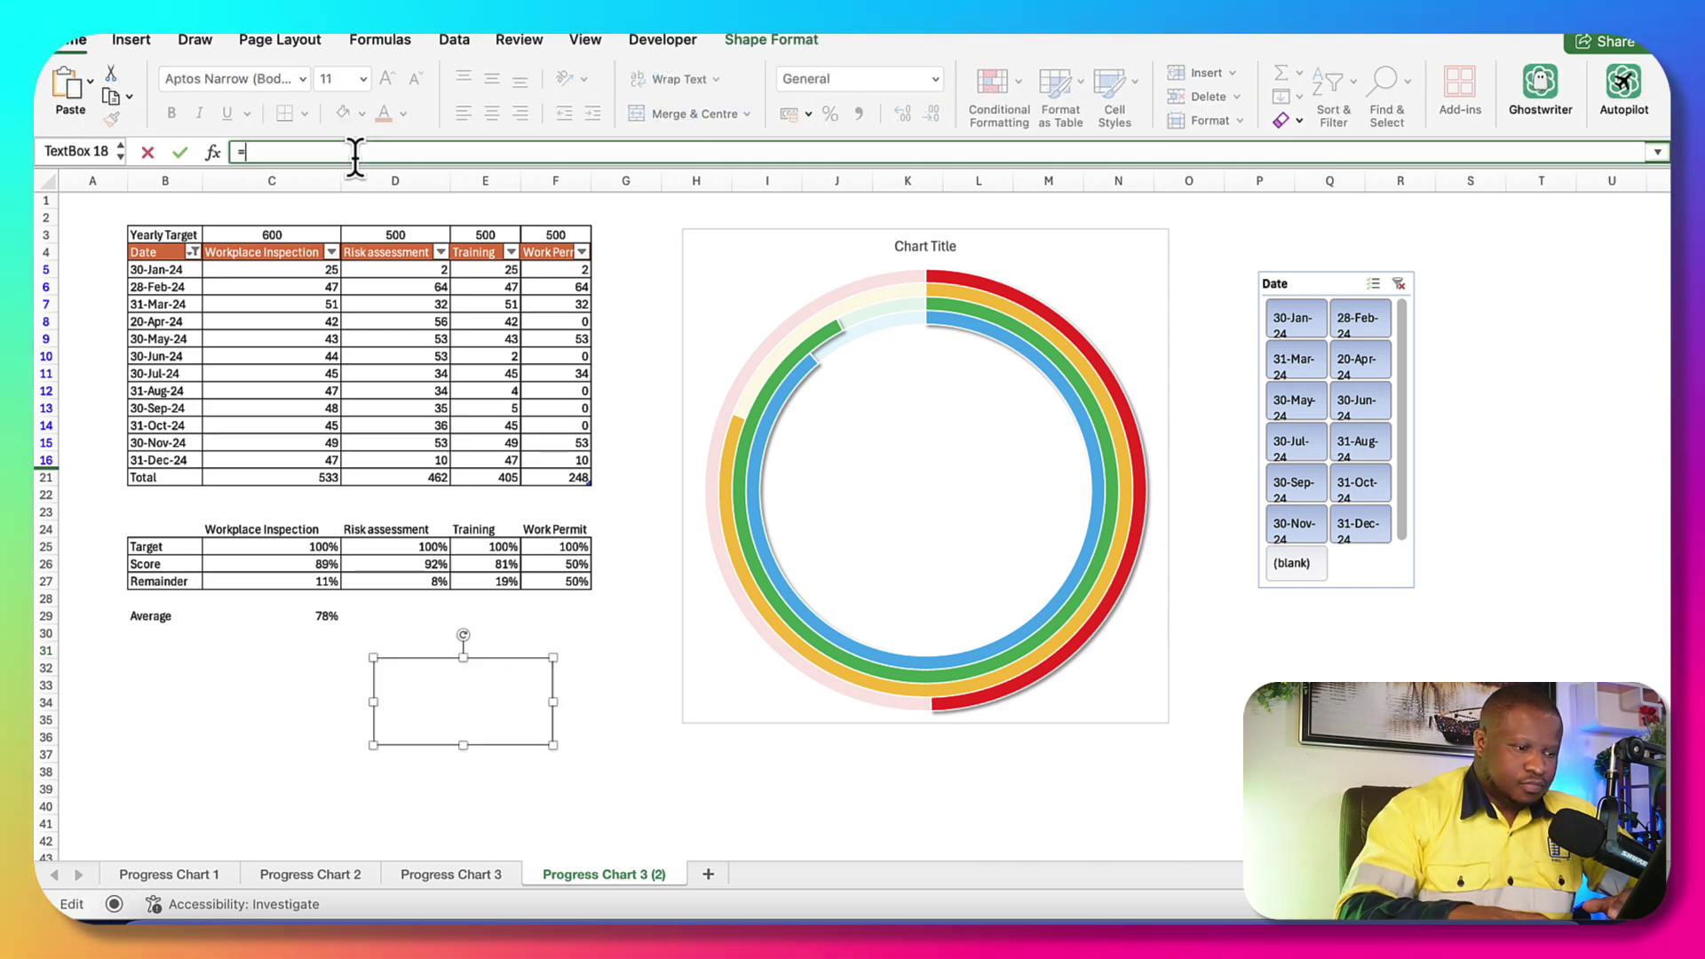
click(325, 614)
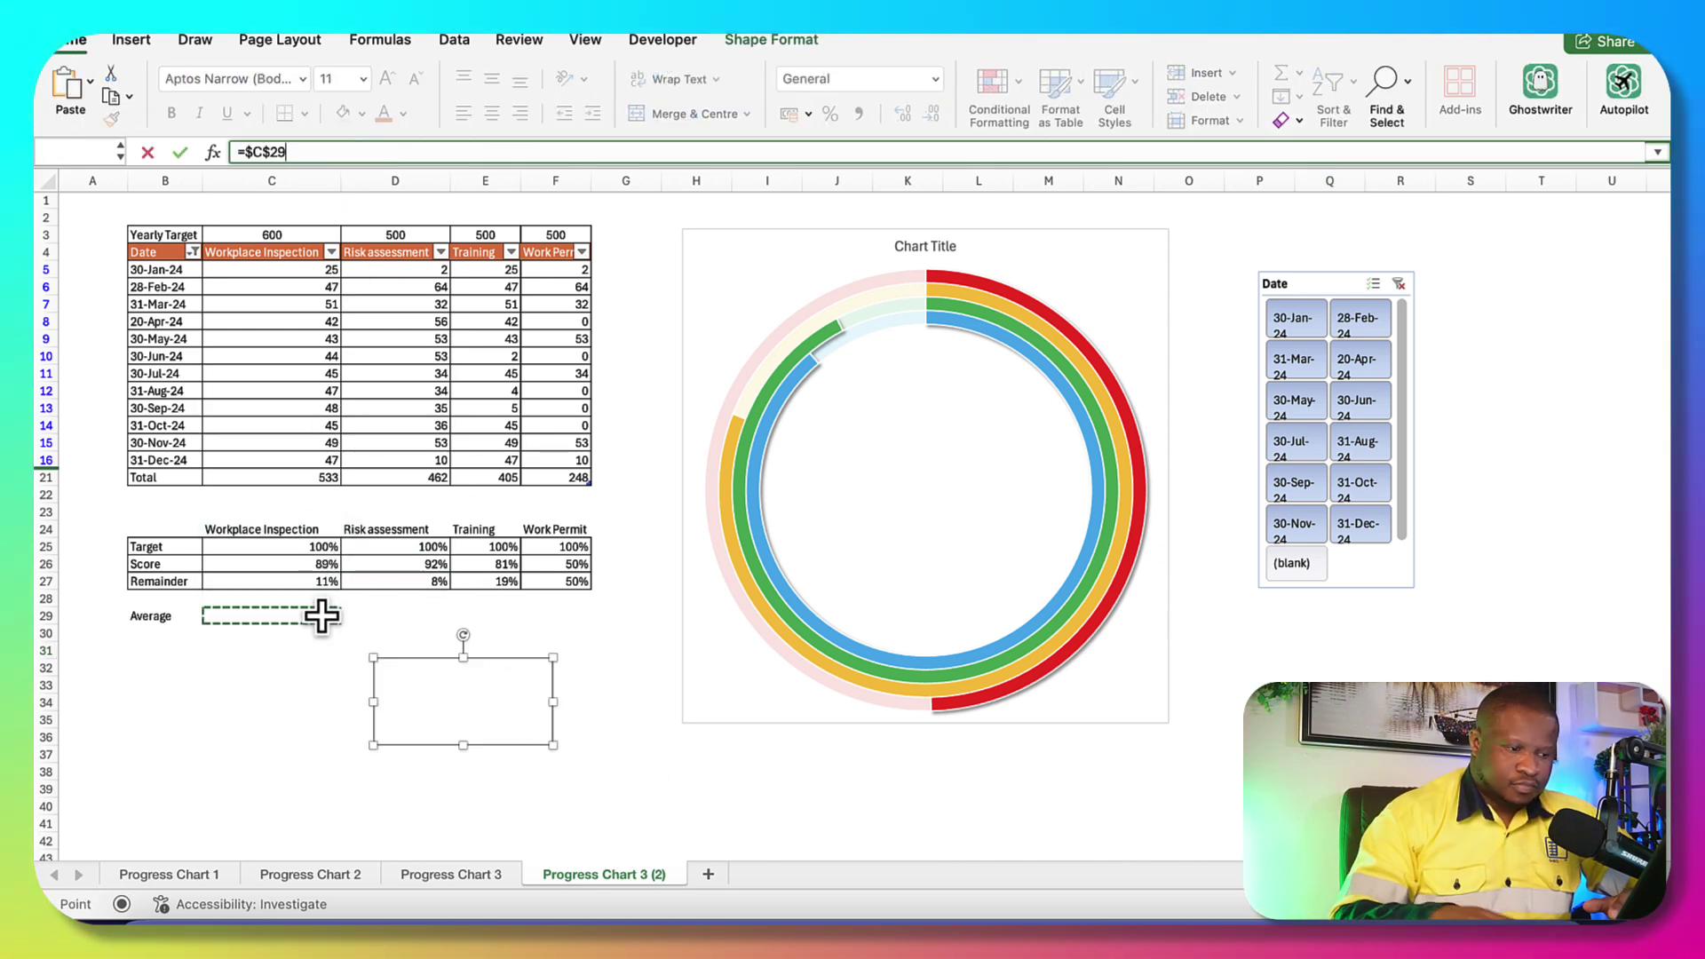
key(Return)
Move the linked average text box into the doughnut's centre and enlarge it to about 2.83 by 1.67 inches
drag(513, 747, 980, 507)
drag(835, 509, 815, 541)
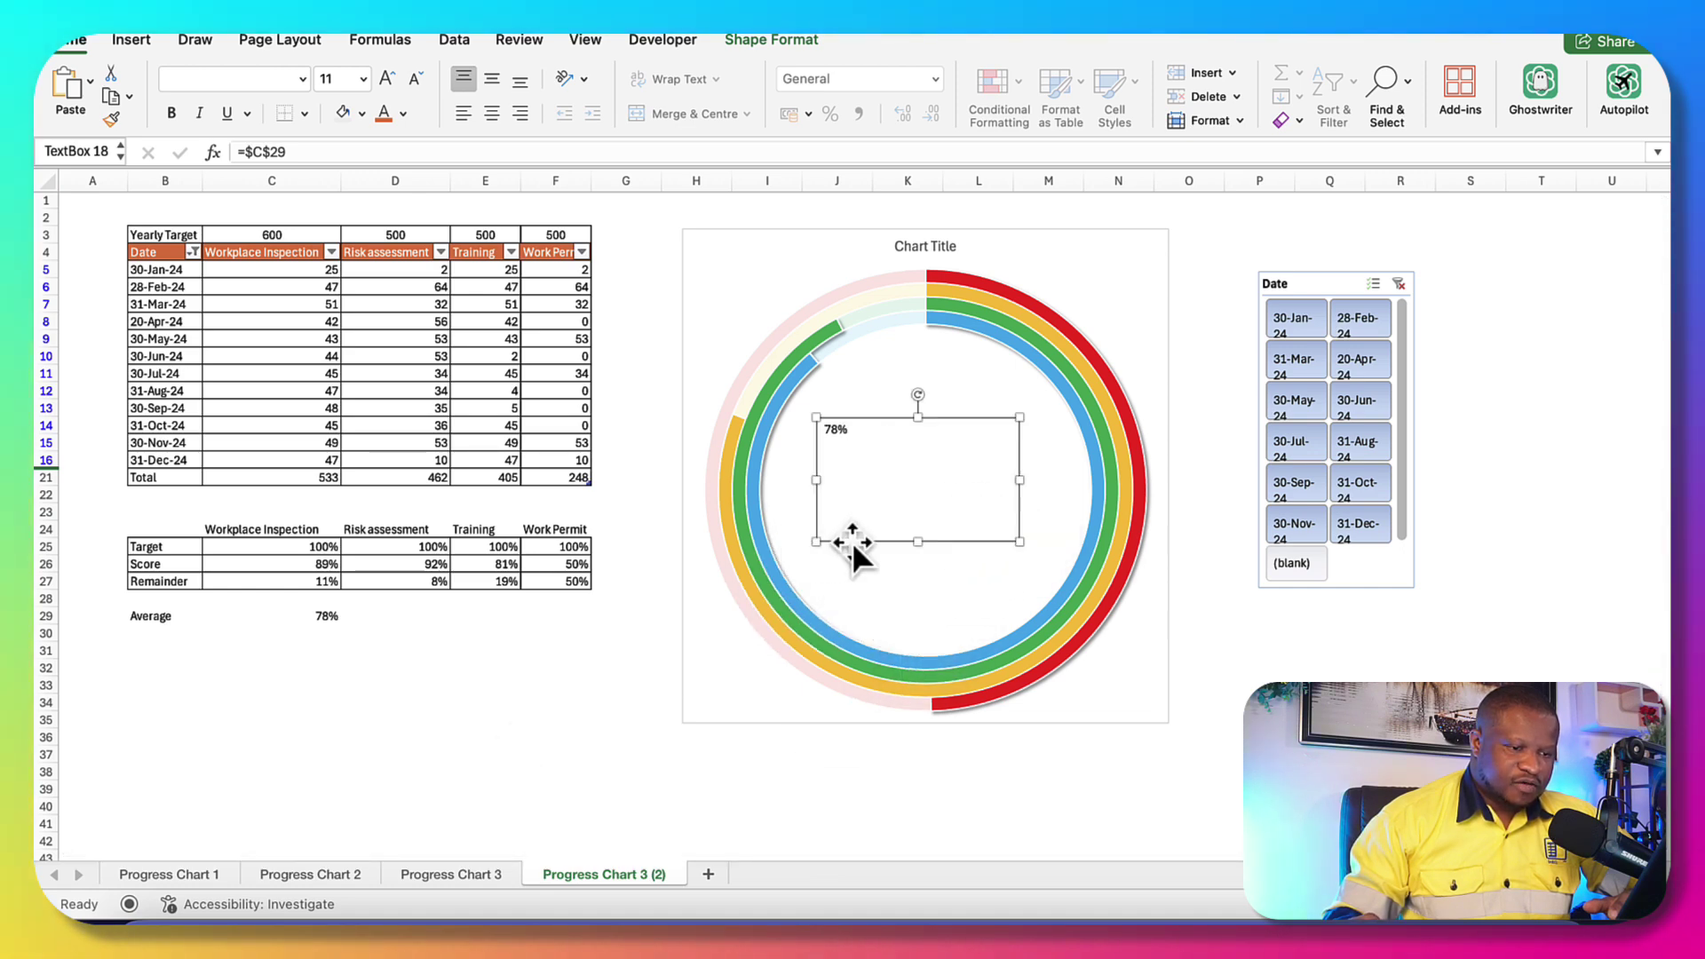
drag(1023, 540, 1038, 548)
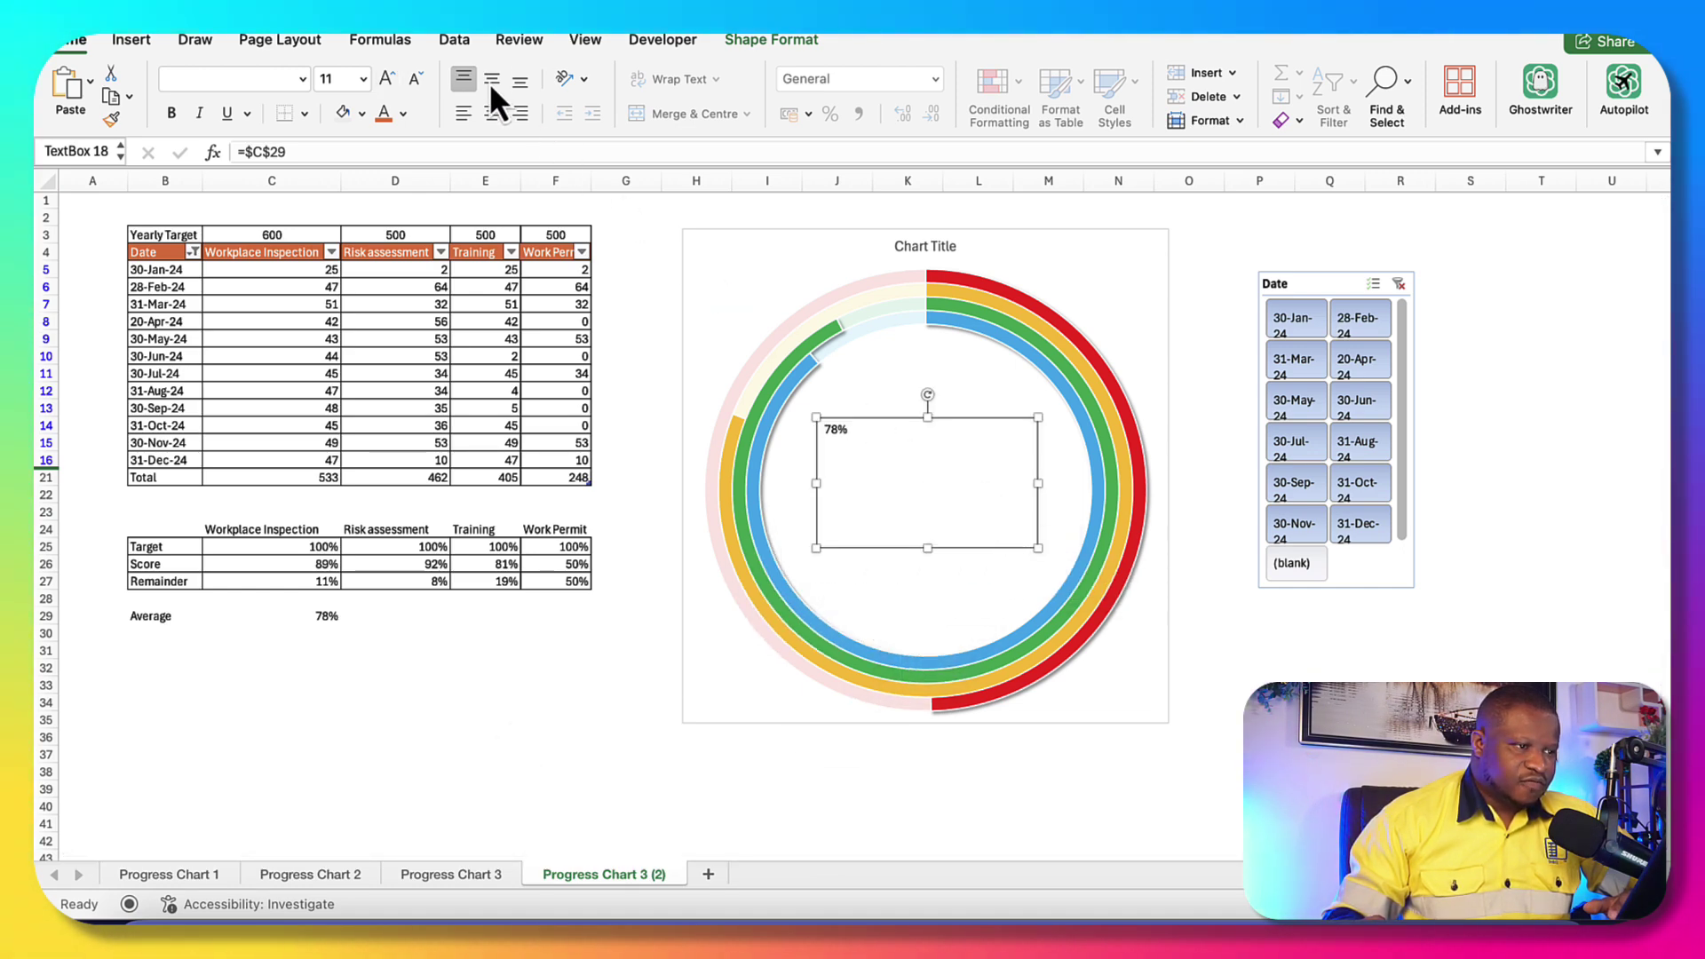
Set the average label's font size to 80 and centre its text vertically and horizontally in the box
click(364, 78)
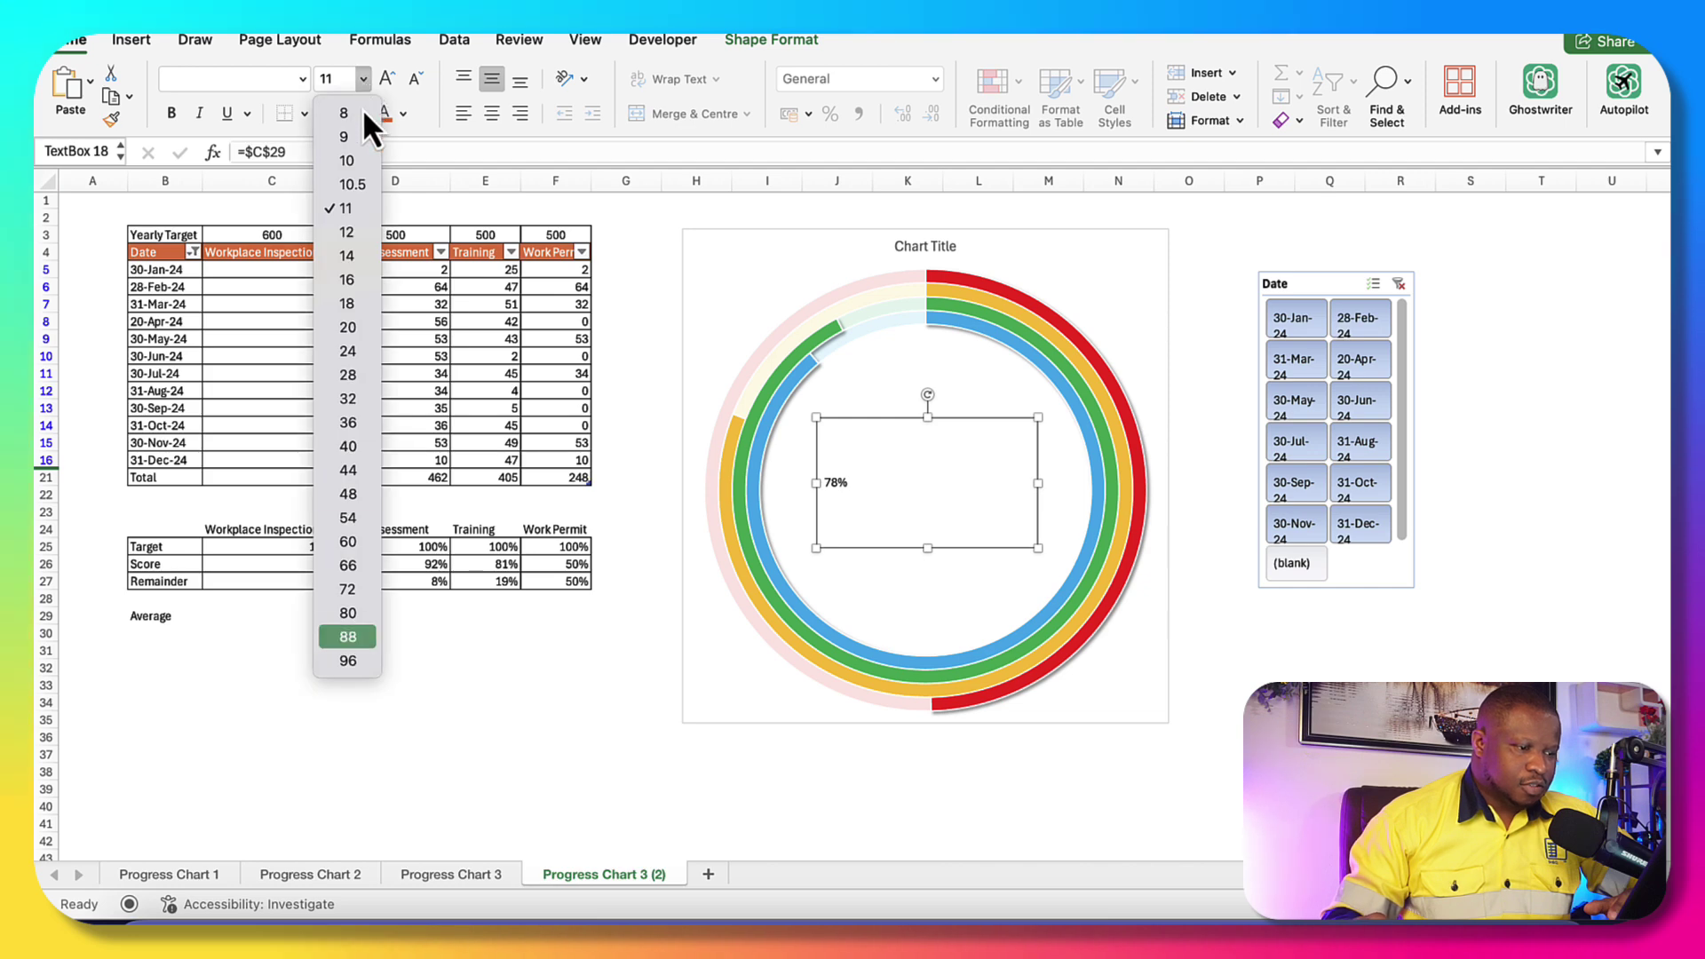
click(359, 611)
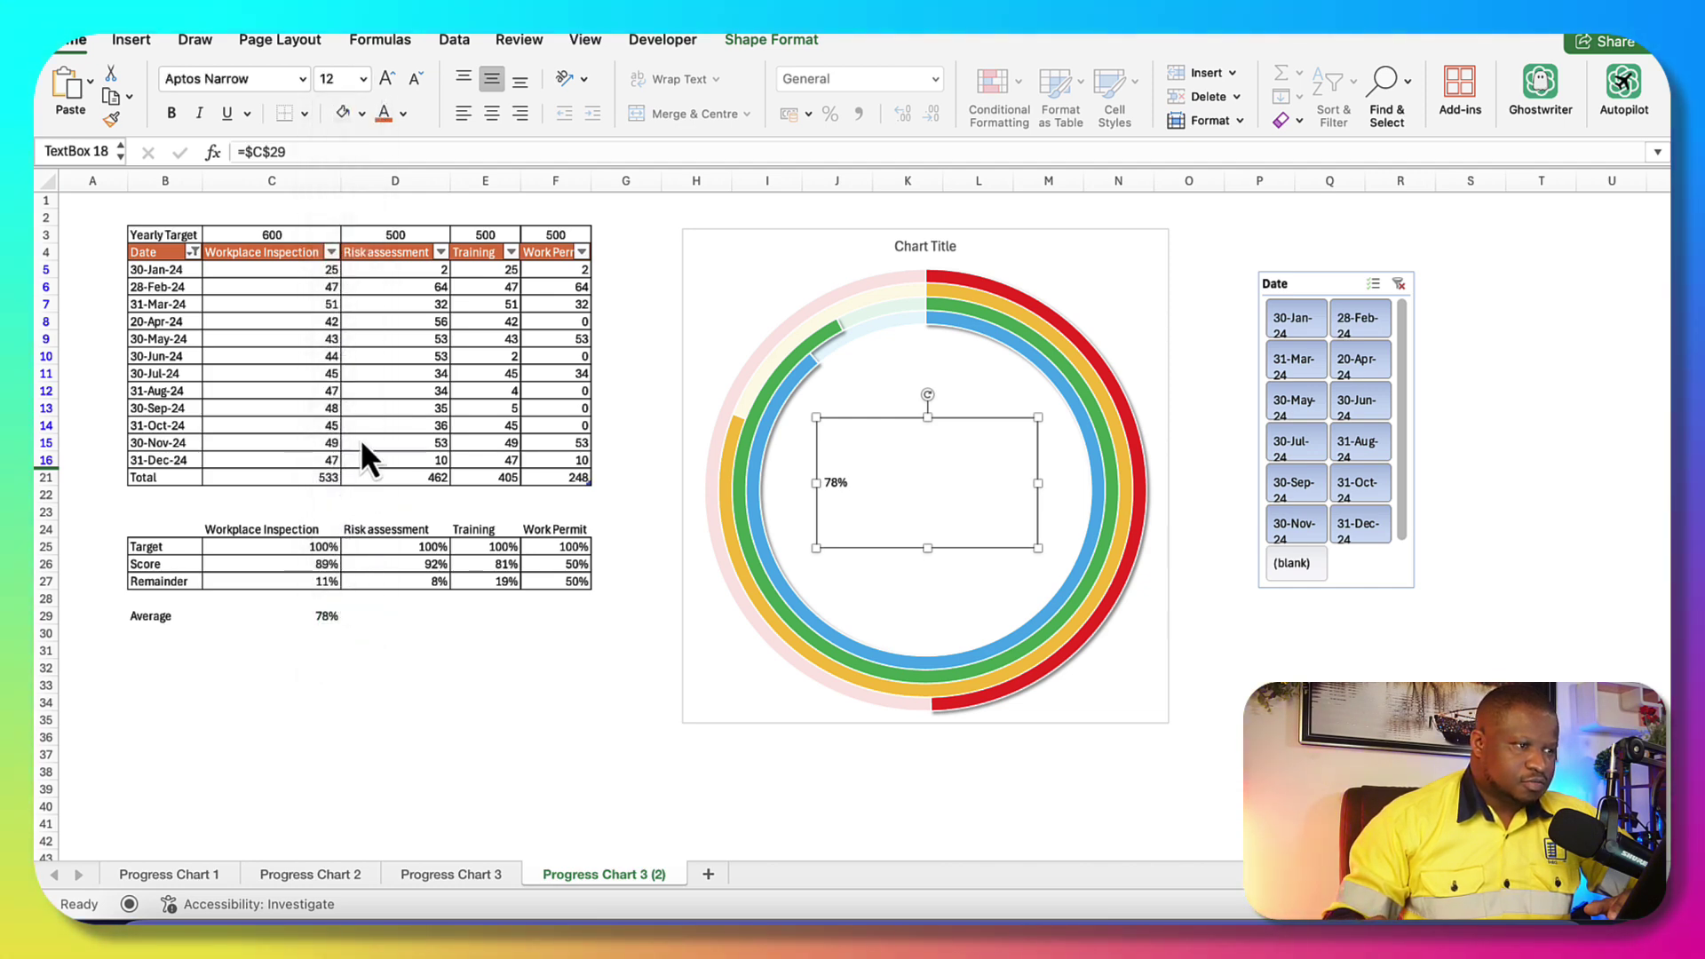
click(365, 79)
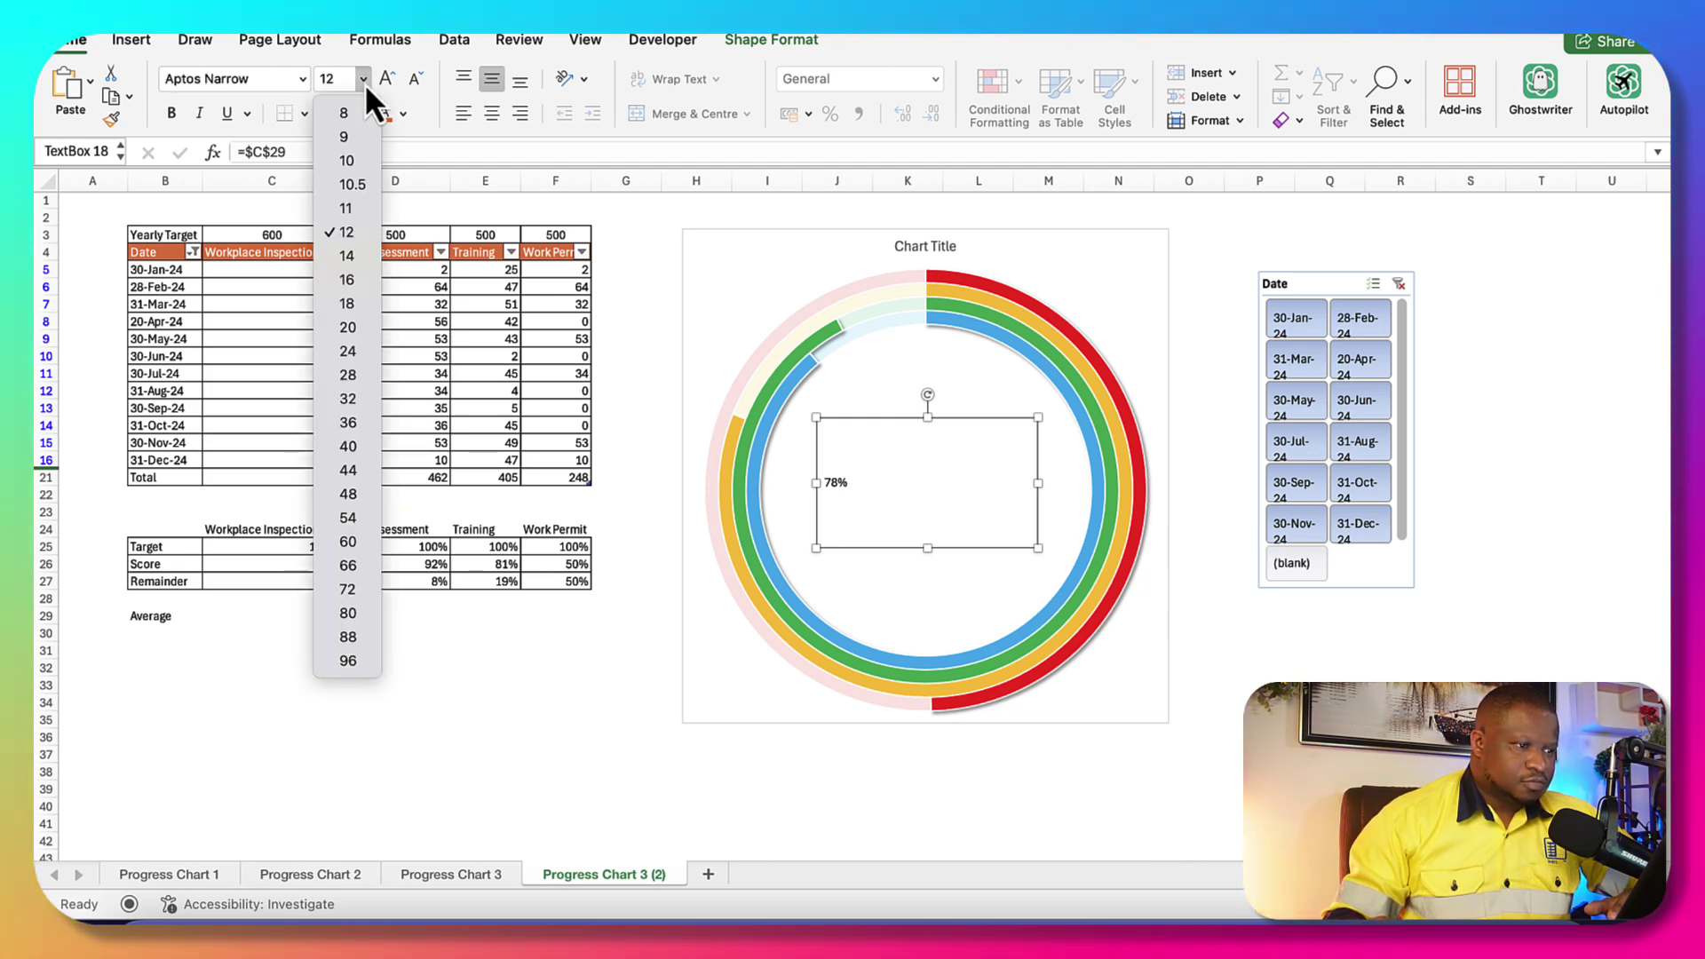
click(346, 612)
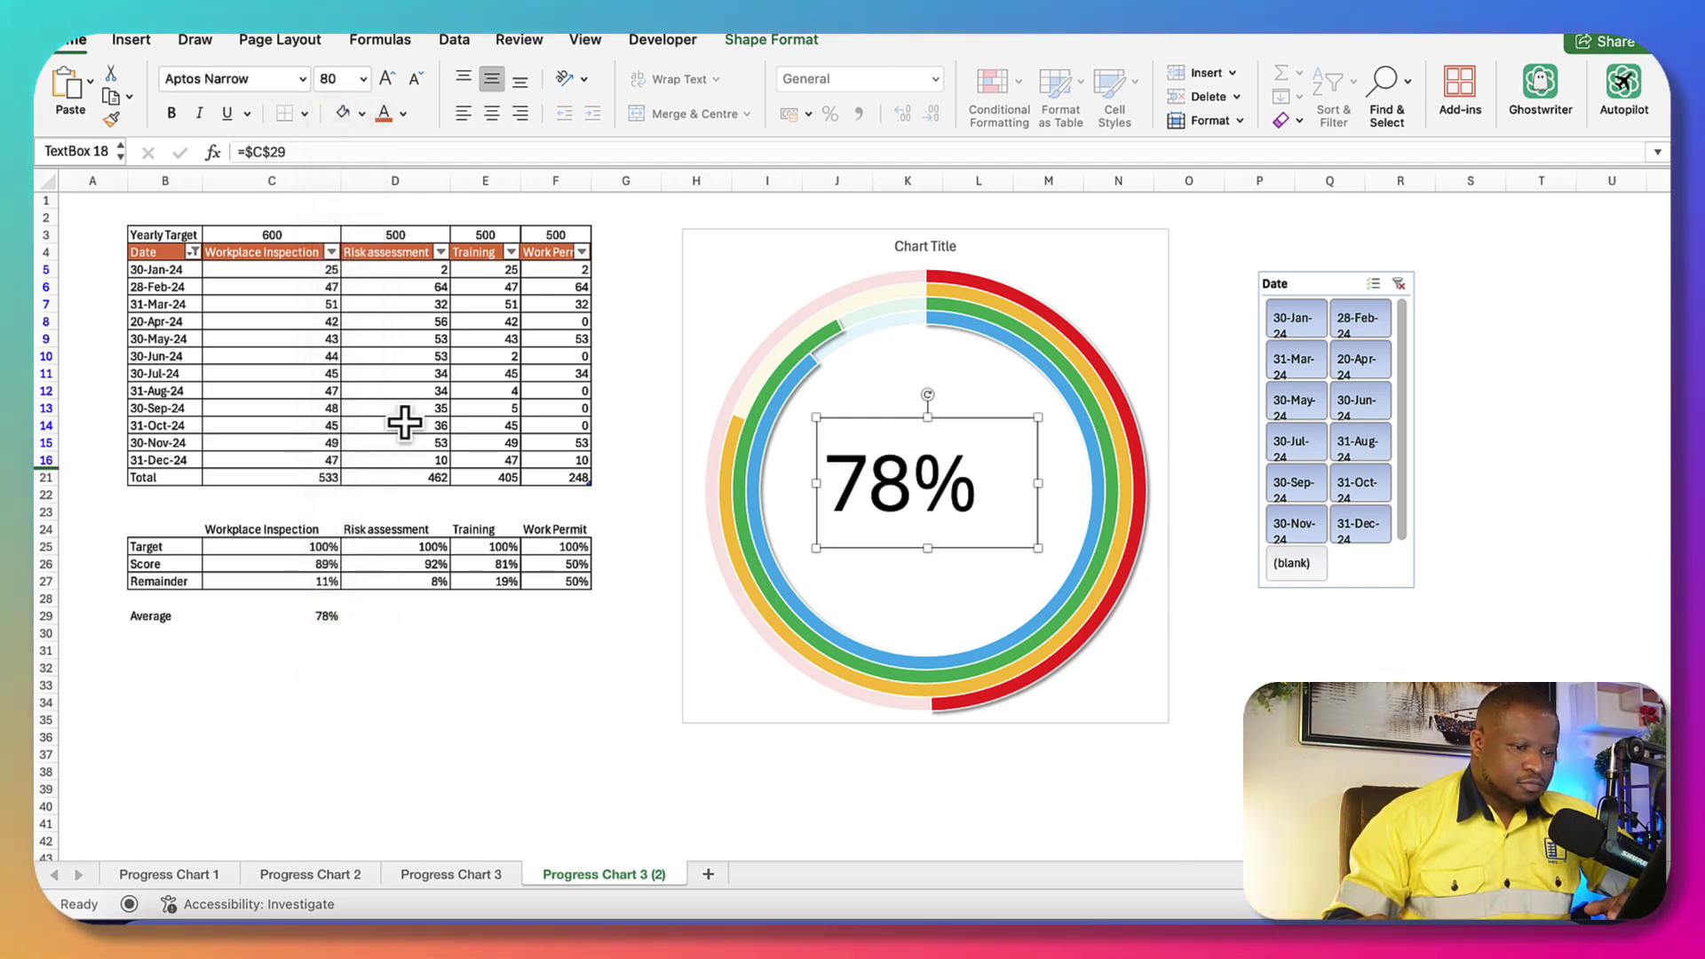
click(491, 113)
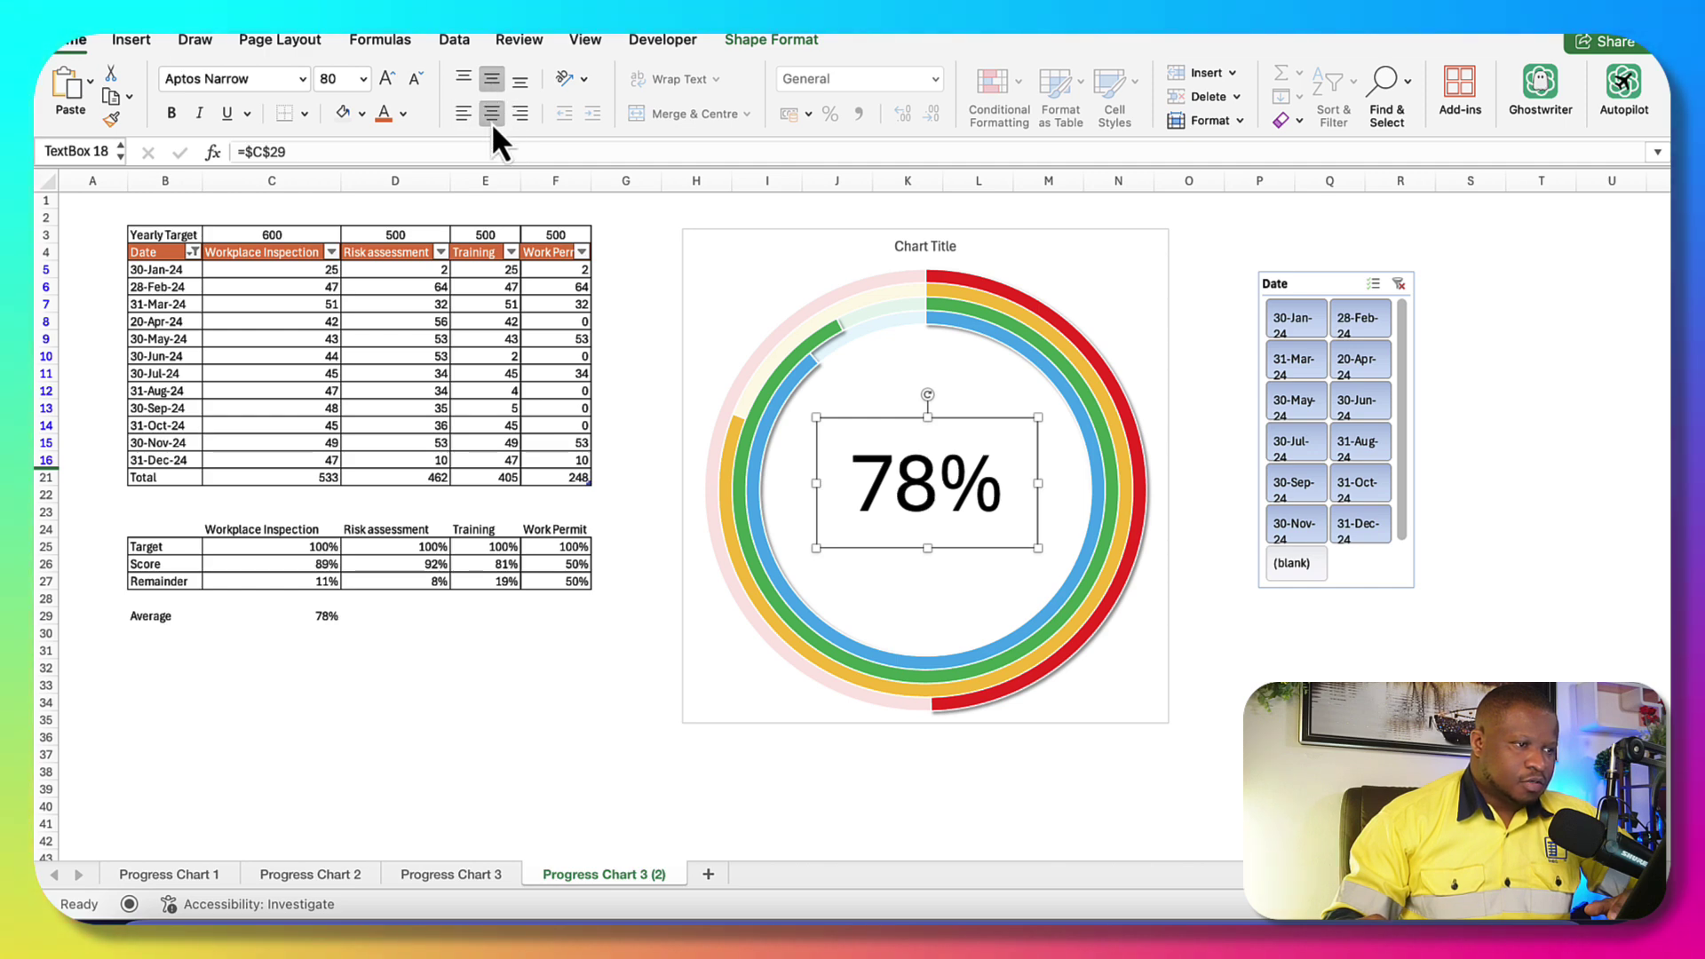
Change the font colour of the average label in the doughnut's centre to dark grey
click(403, 114)
click(392, 307)
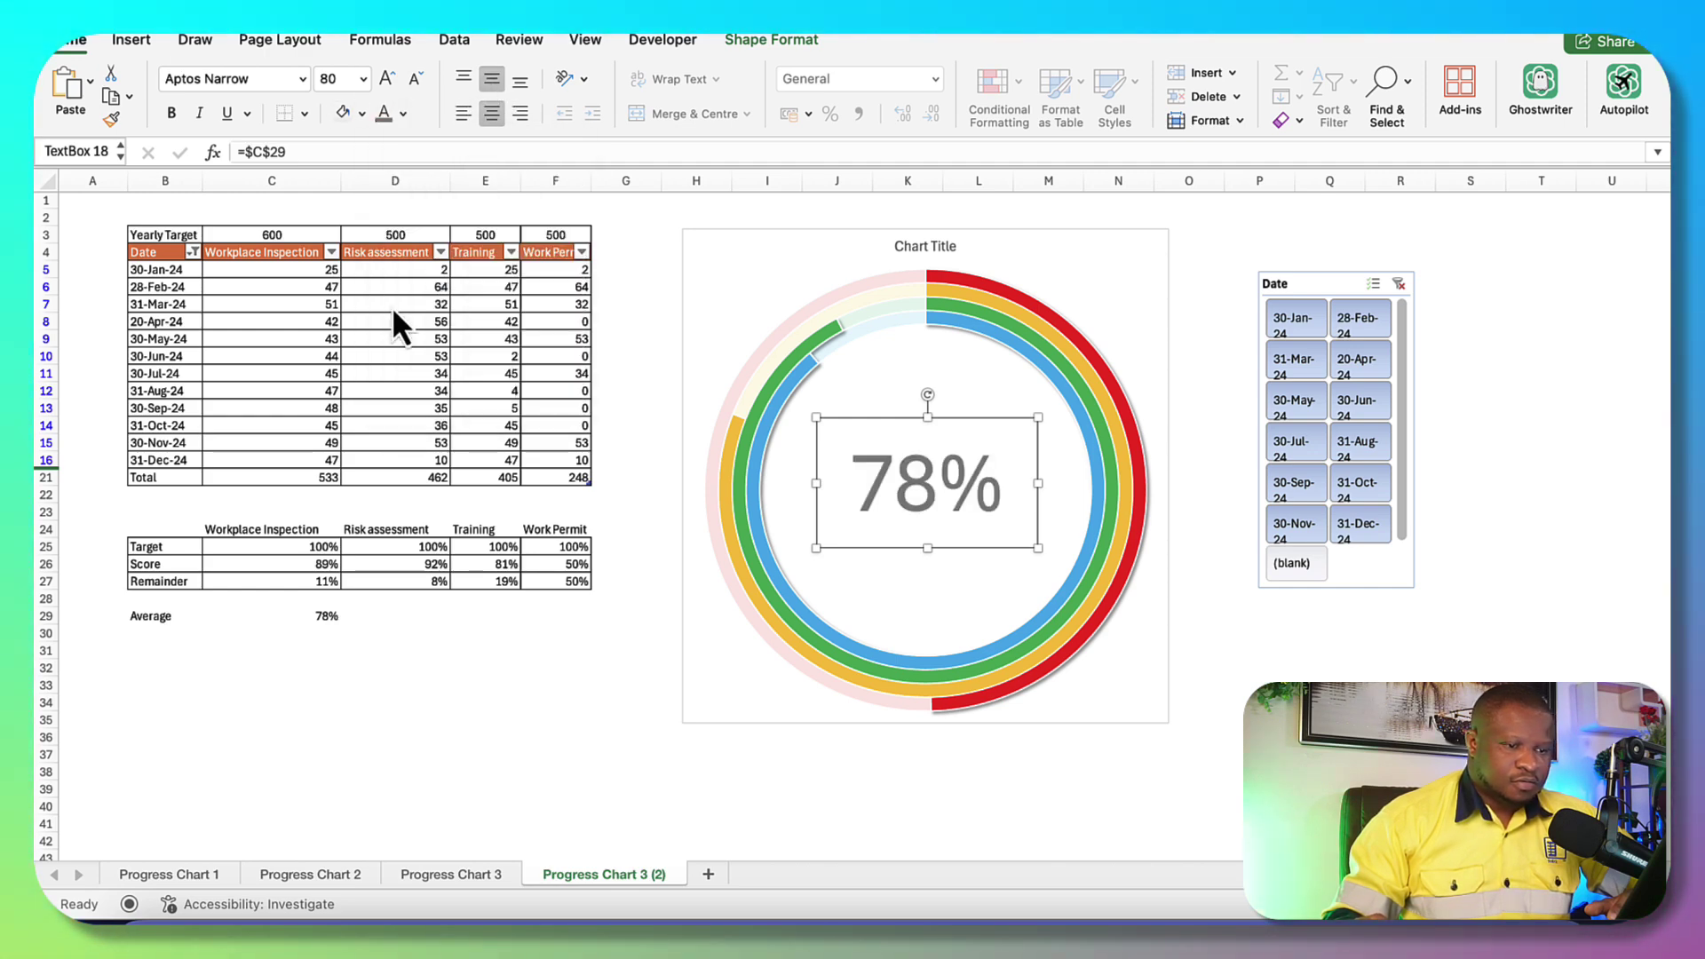
key(Escape)
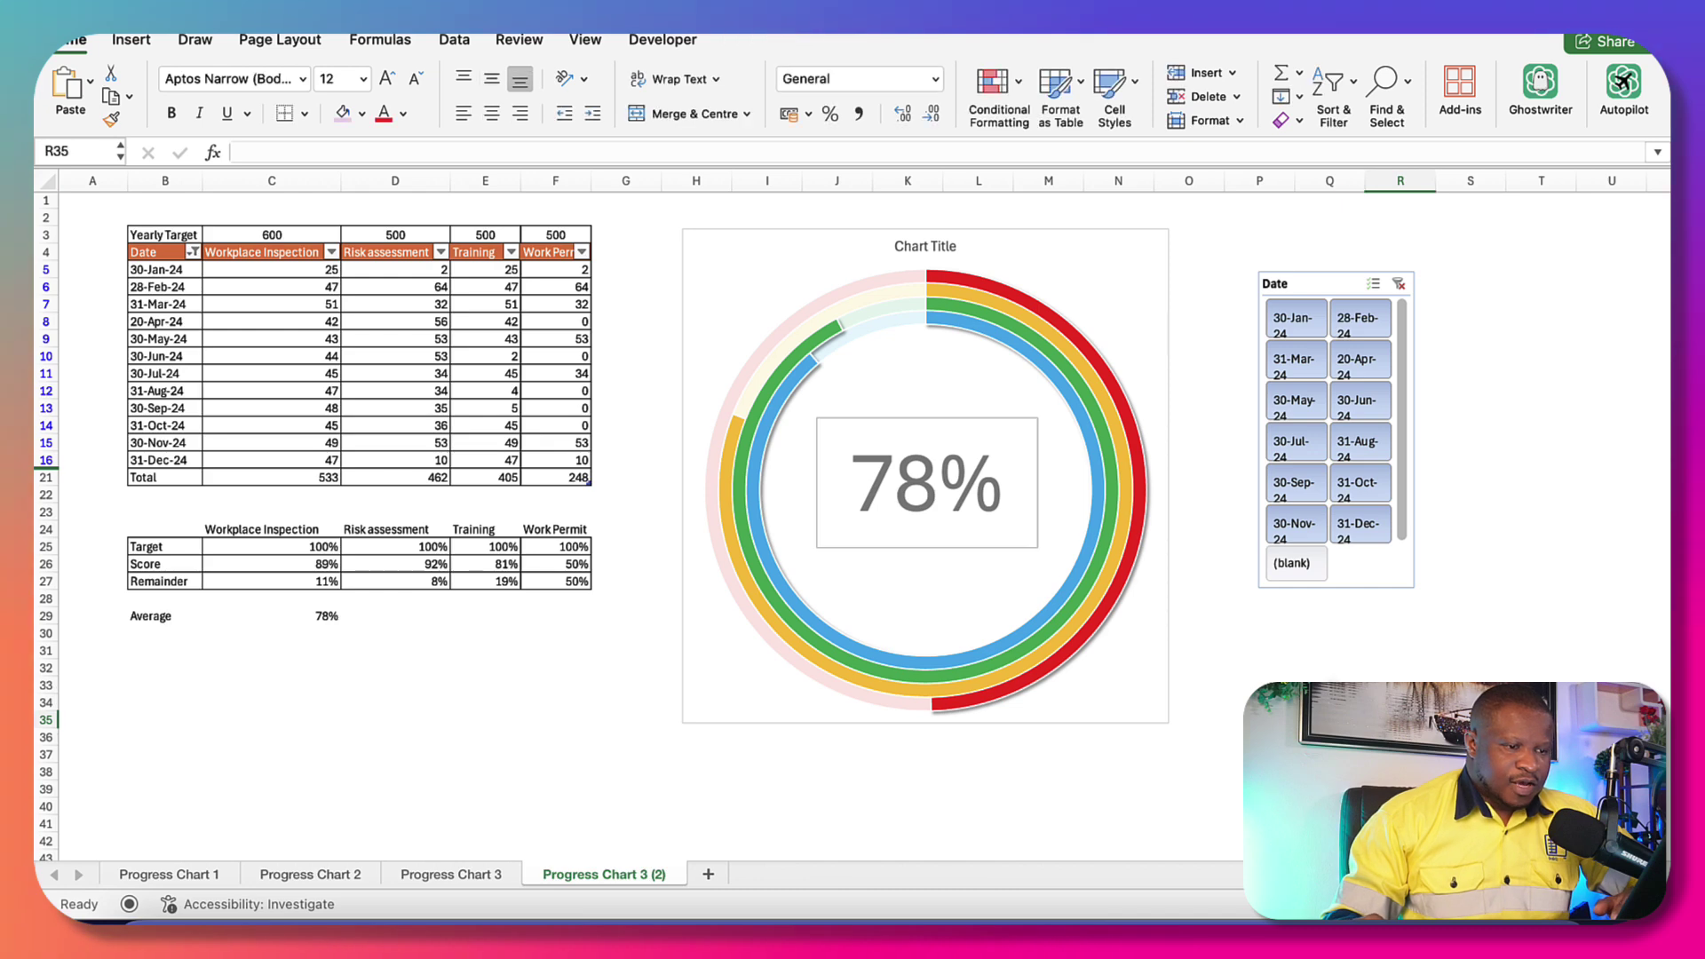
Remove the outline from the average text box in the doughnut's centre
click(904, 551)
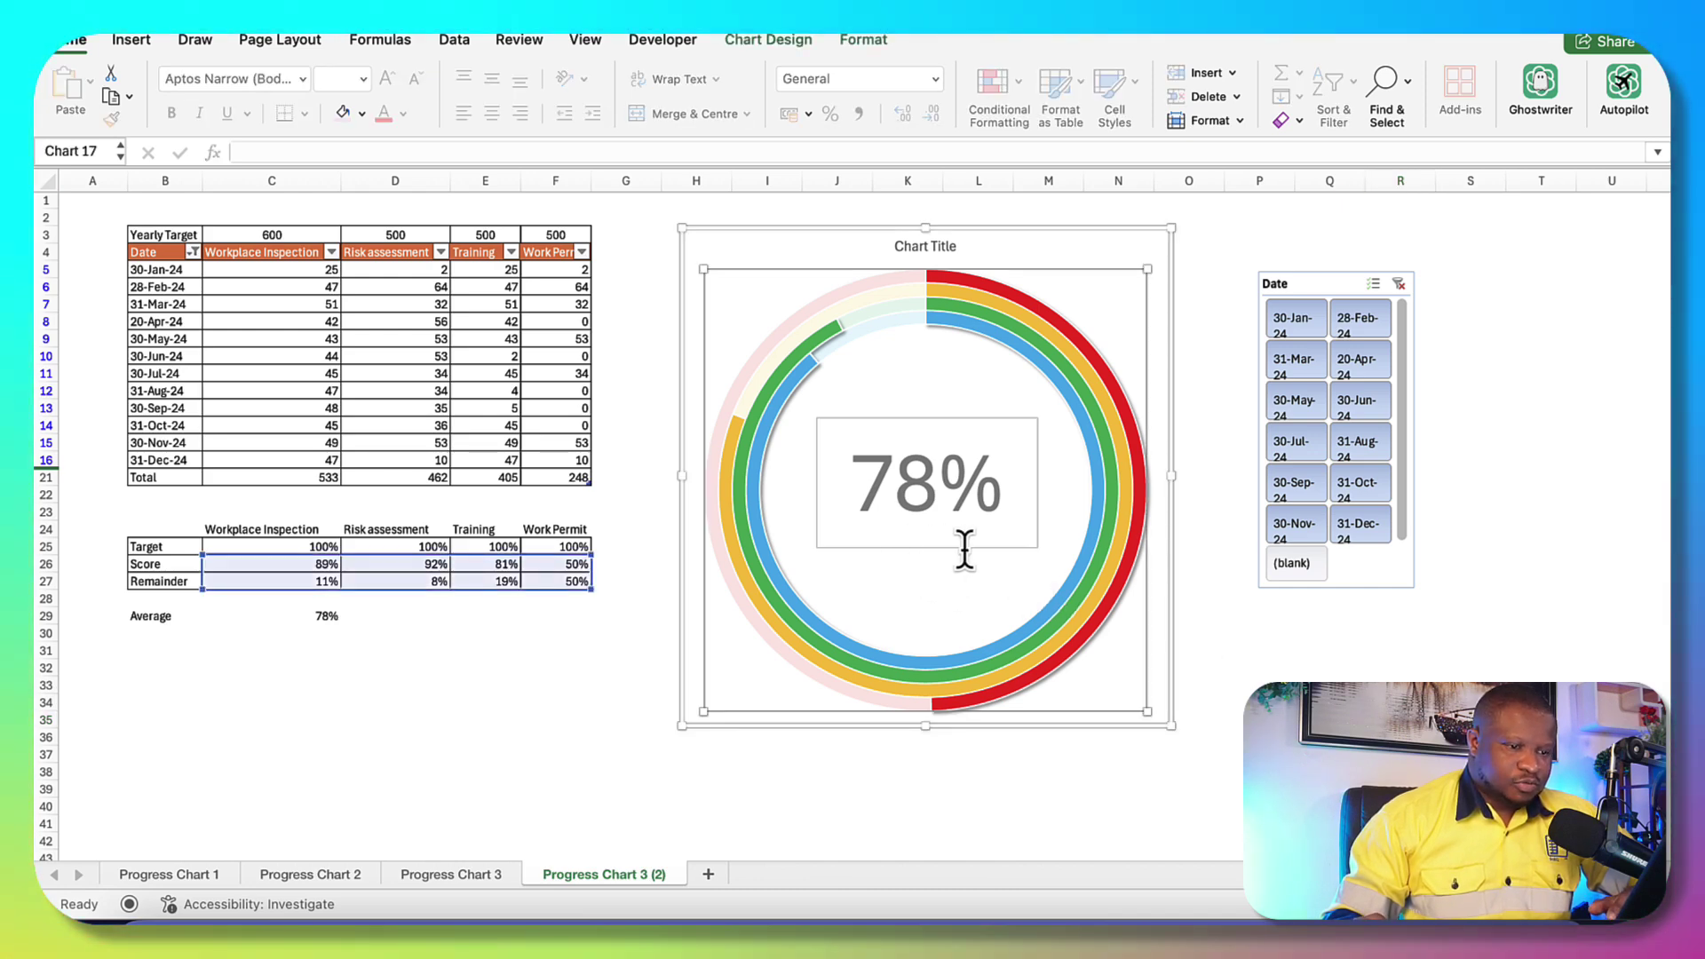
click(998, 419)
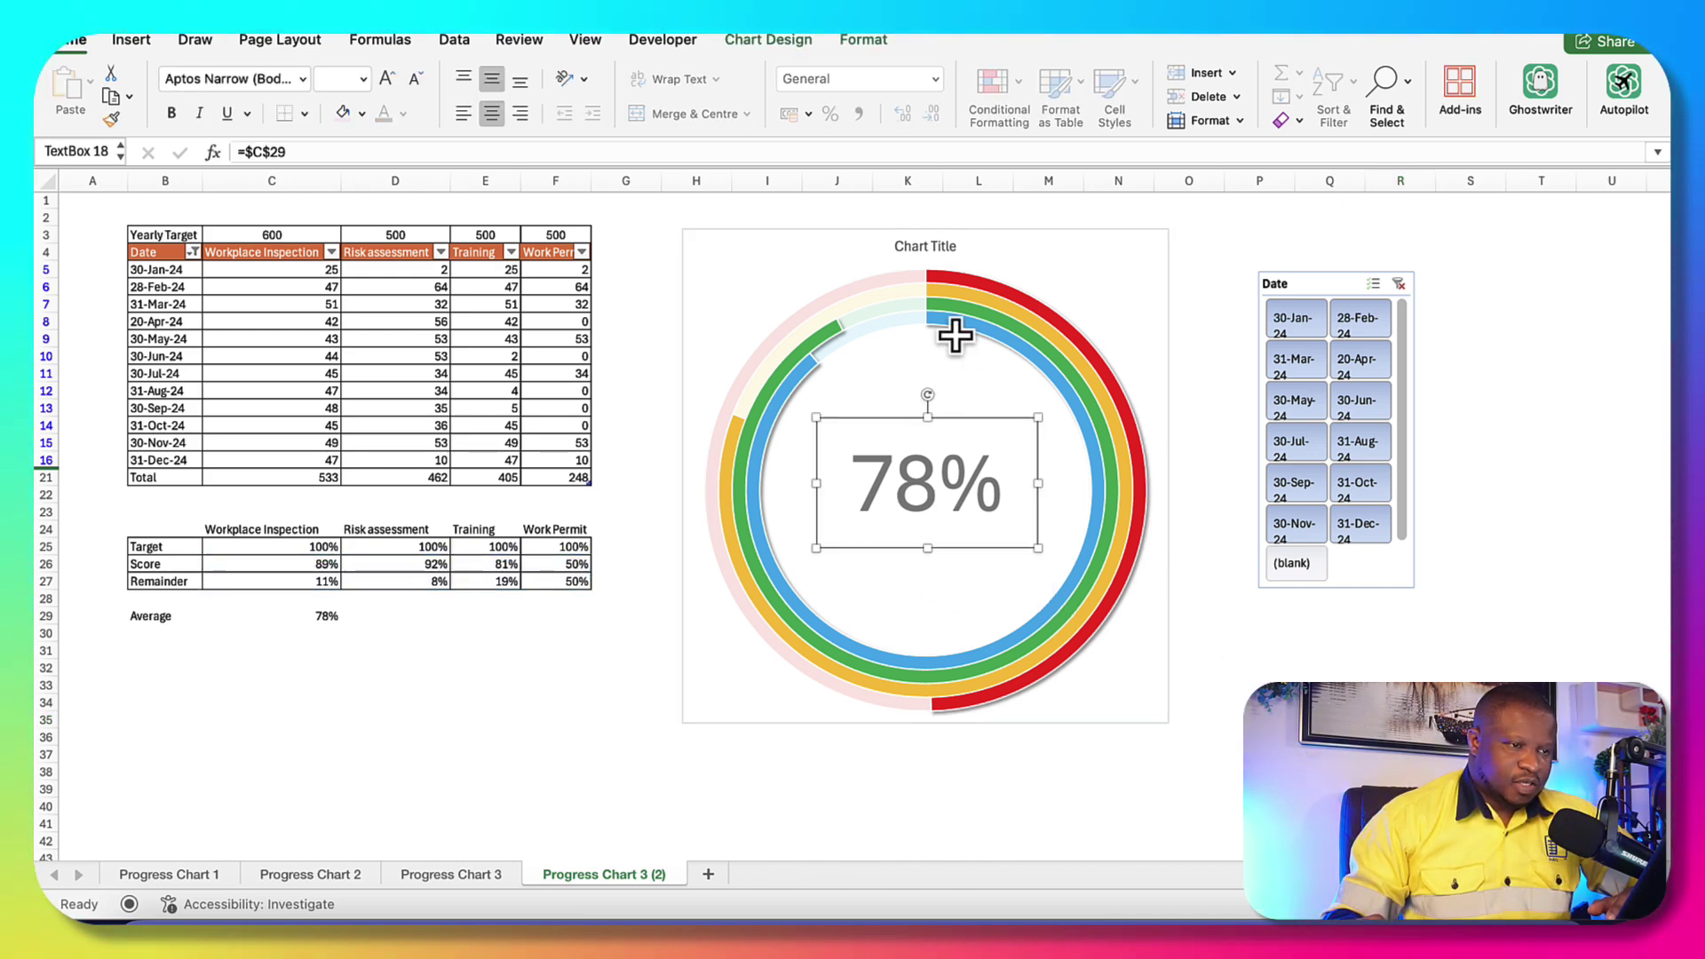
click(808, 37)
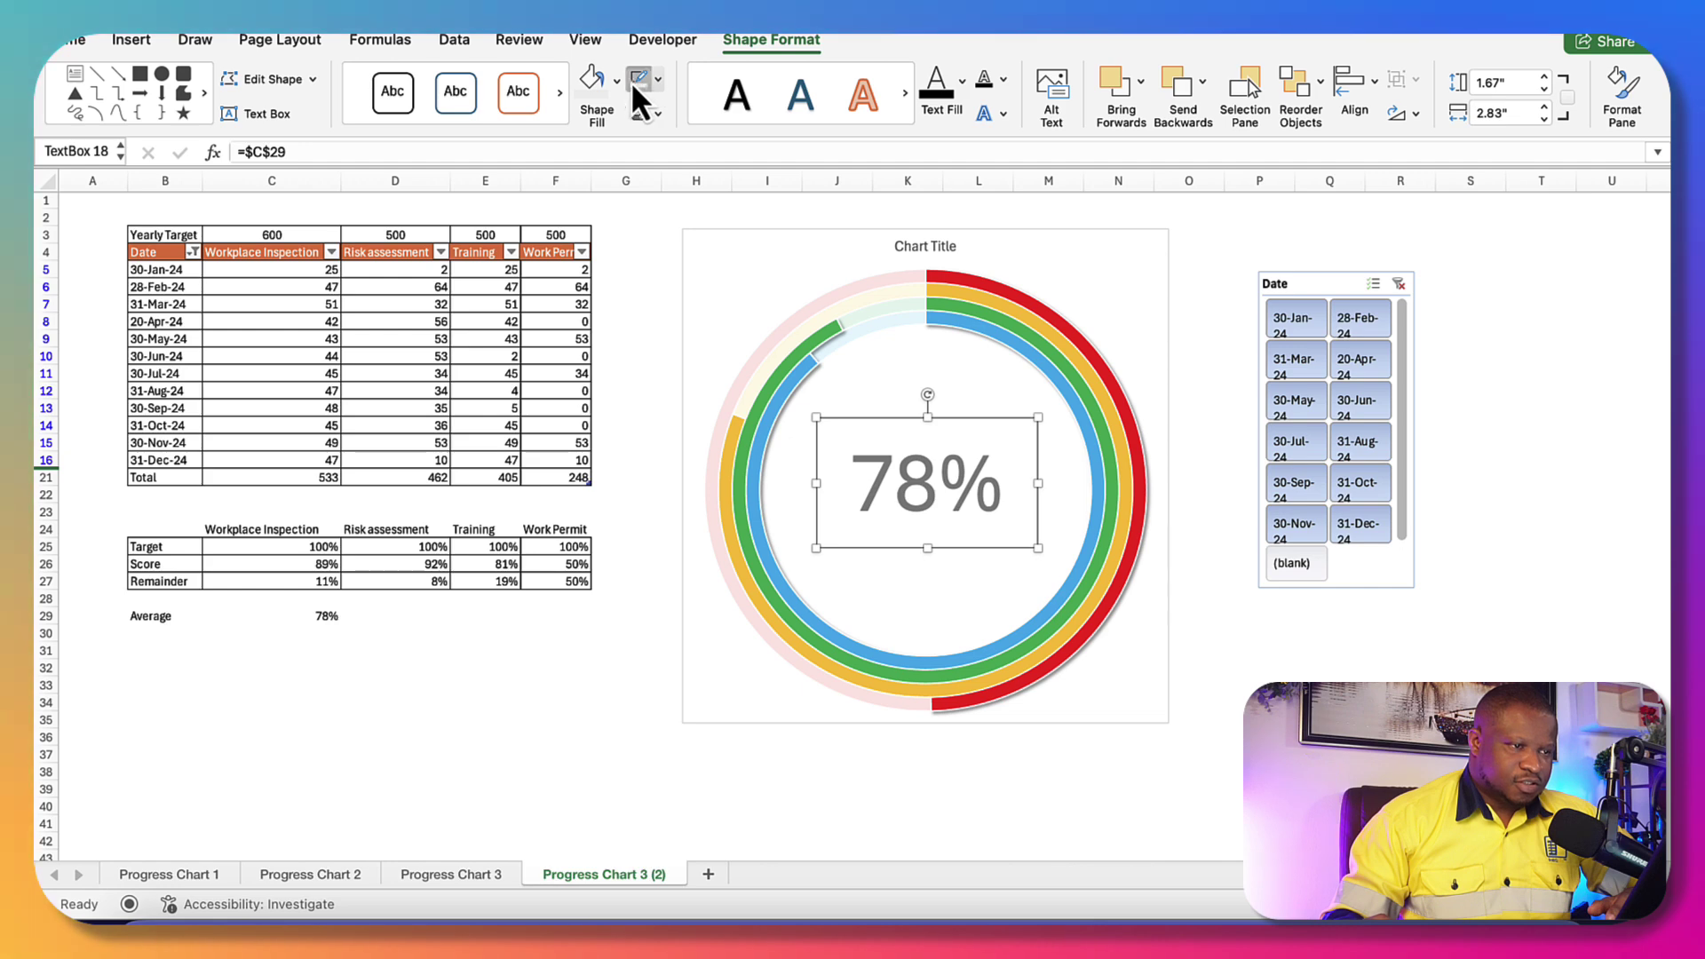
key(Escape)
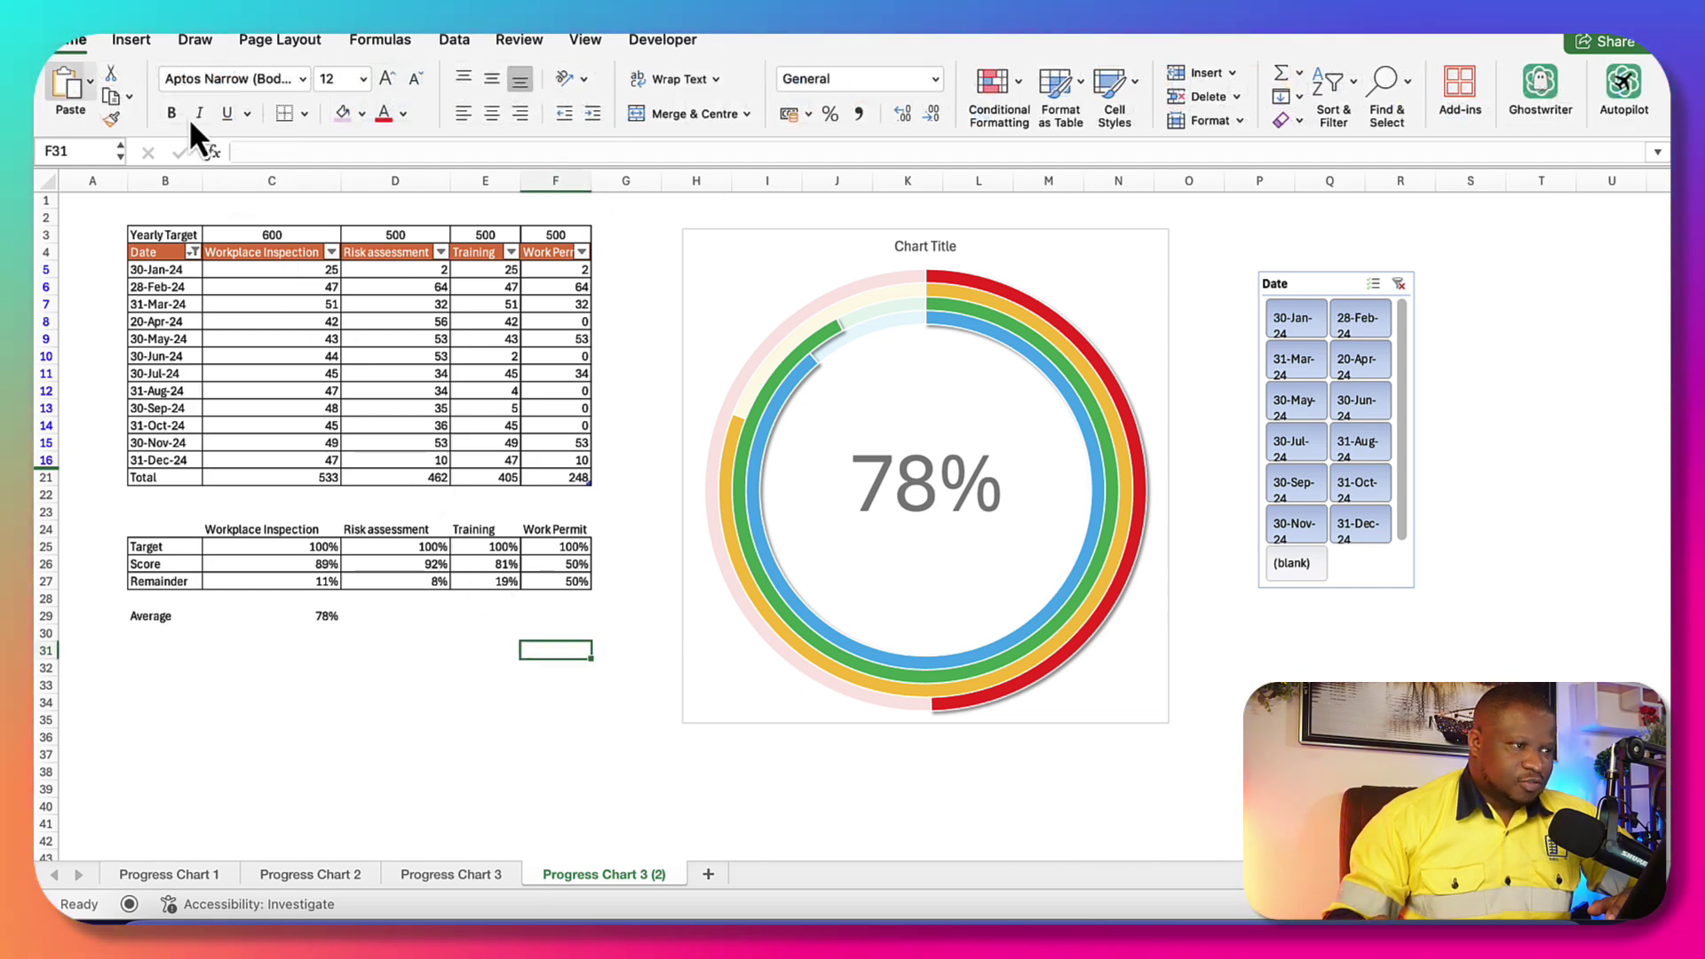
Insert a small text box over the rings' upper-left part and link it to the Workplace Inspection heading in C24
click(133, 38)
click(1196, 84)
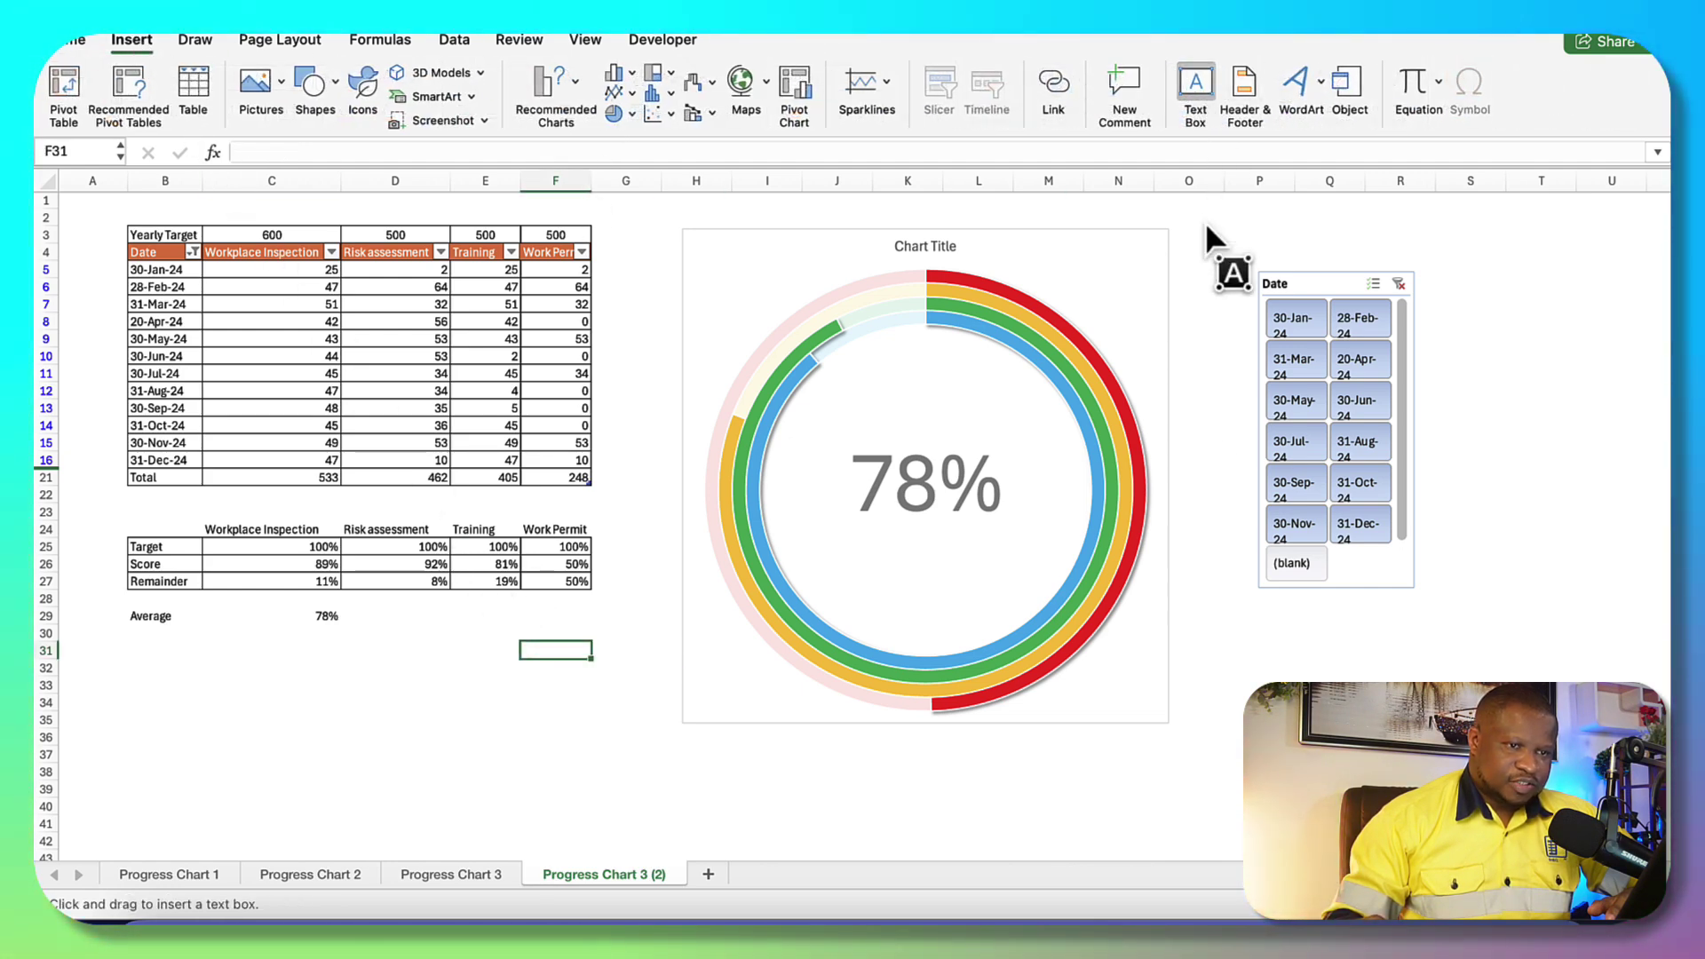
mouse_move(1217, 704)
mouse_down()
mouse_move(1397, 731)
mouse_move(802, 326)
mouse_move(757, 337)
mouse_move(745, 404)
mouse_move(750, 350)
mouse_move(768, 350)
mouse_up()
click(391, 152)
text(=)
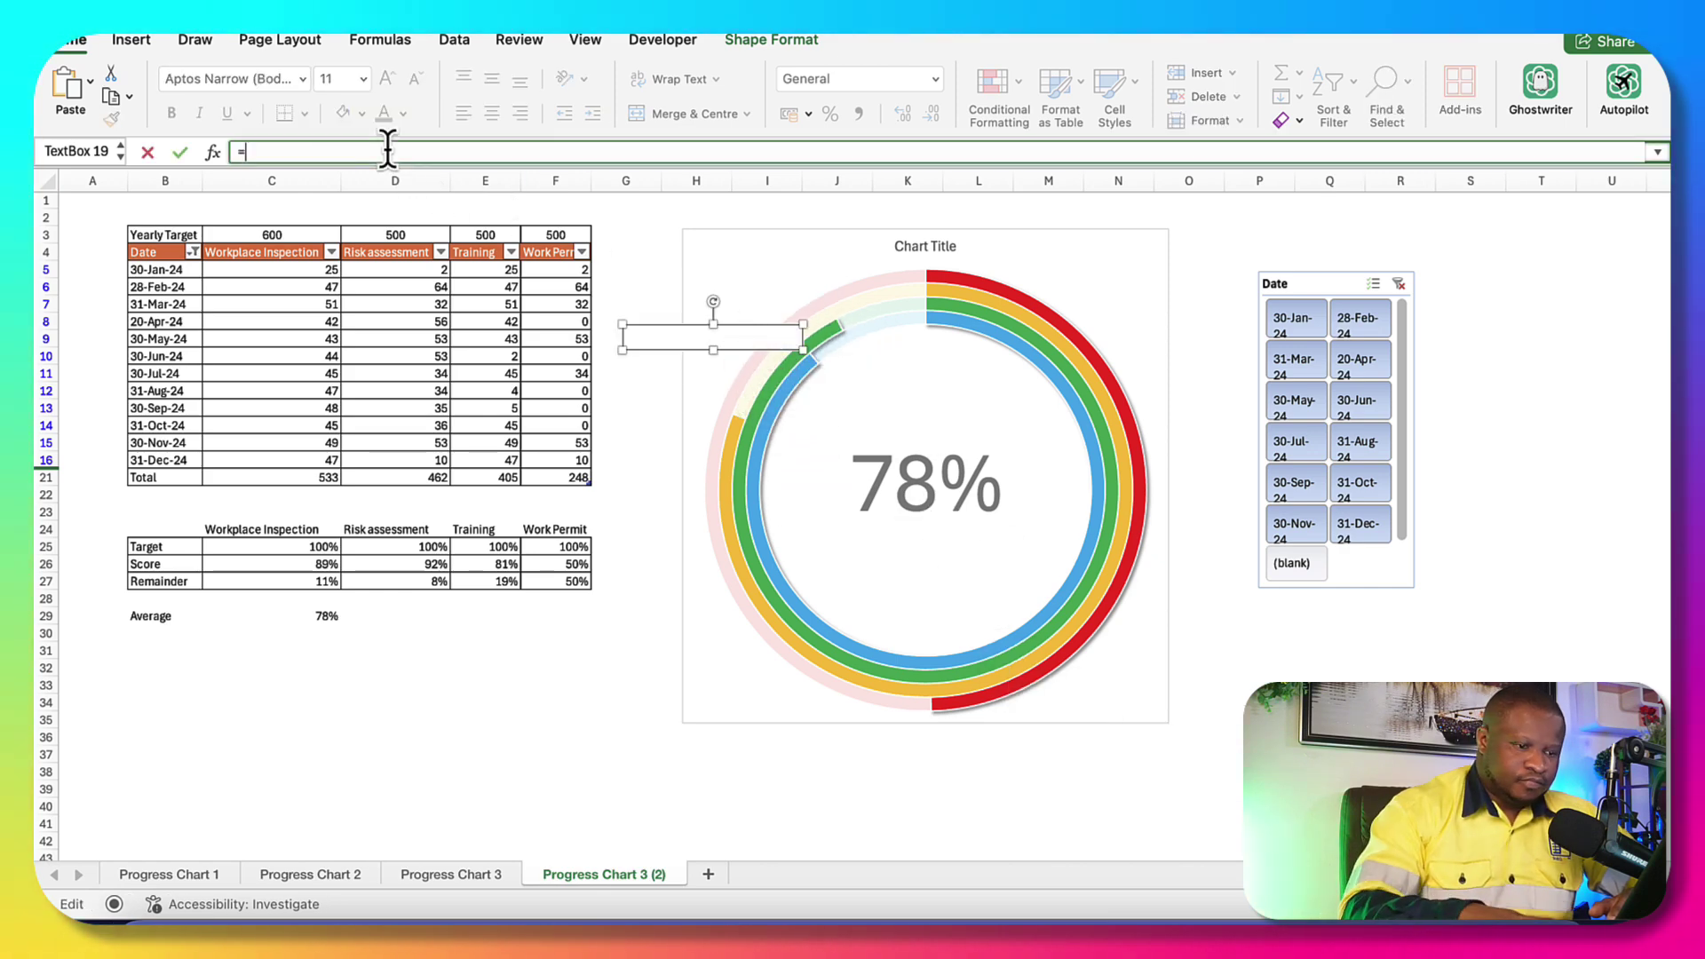
click(294, 533)
key(Return)
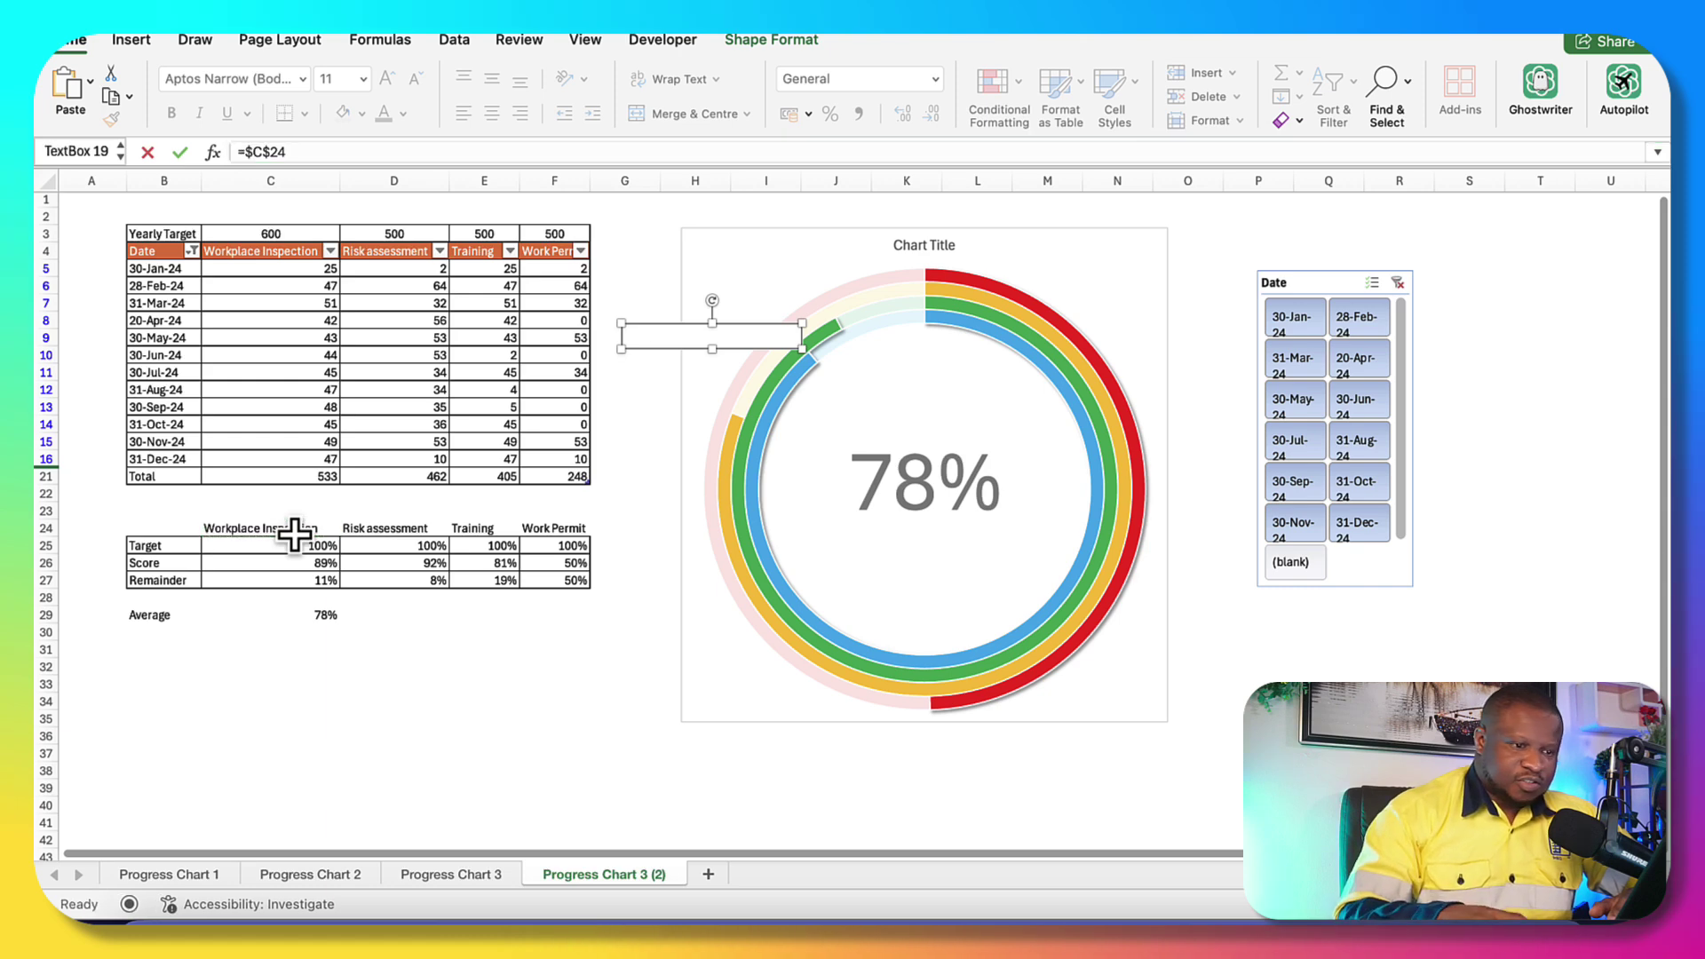
scroll(687, 365, left, 1)
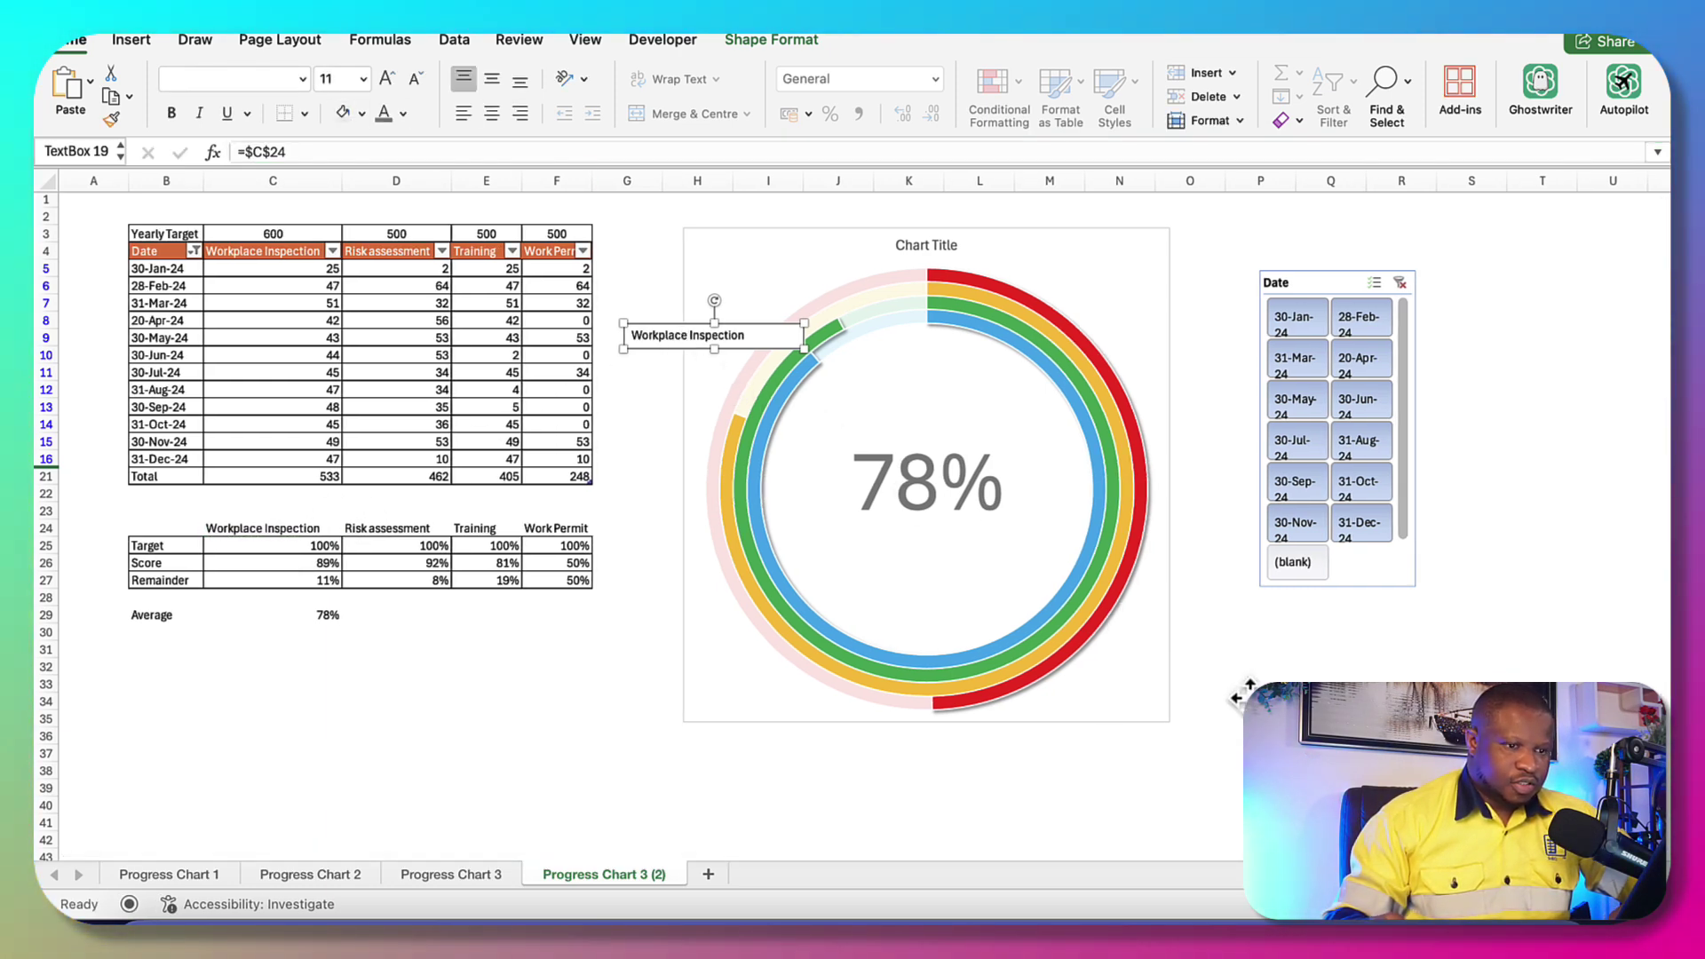
Duplicate the Workplace Inspection label, place the copy just above it and link it to the Risk assessment heading in D24
key(super+d)
drag(706, 342, 704, 315)
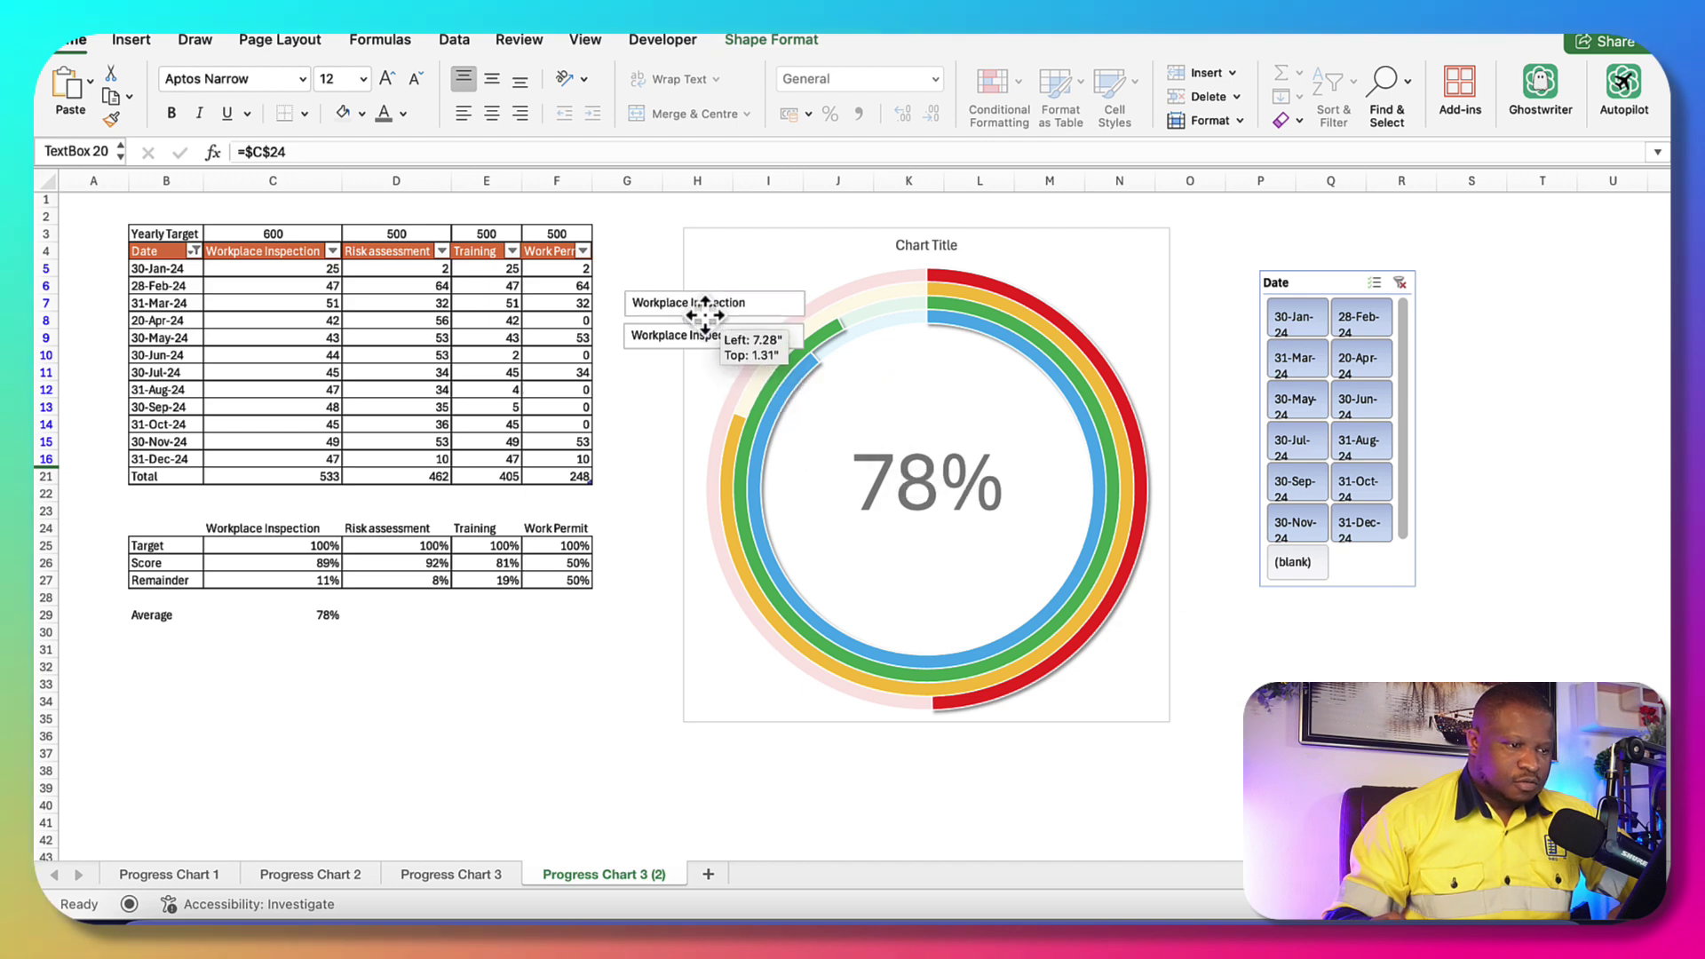
click(309, 152)
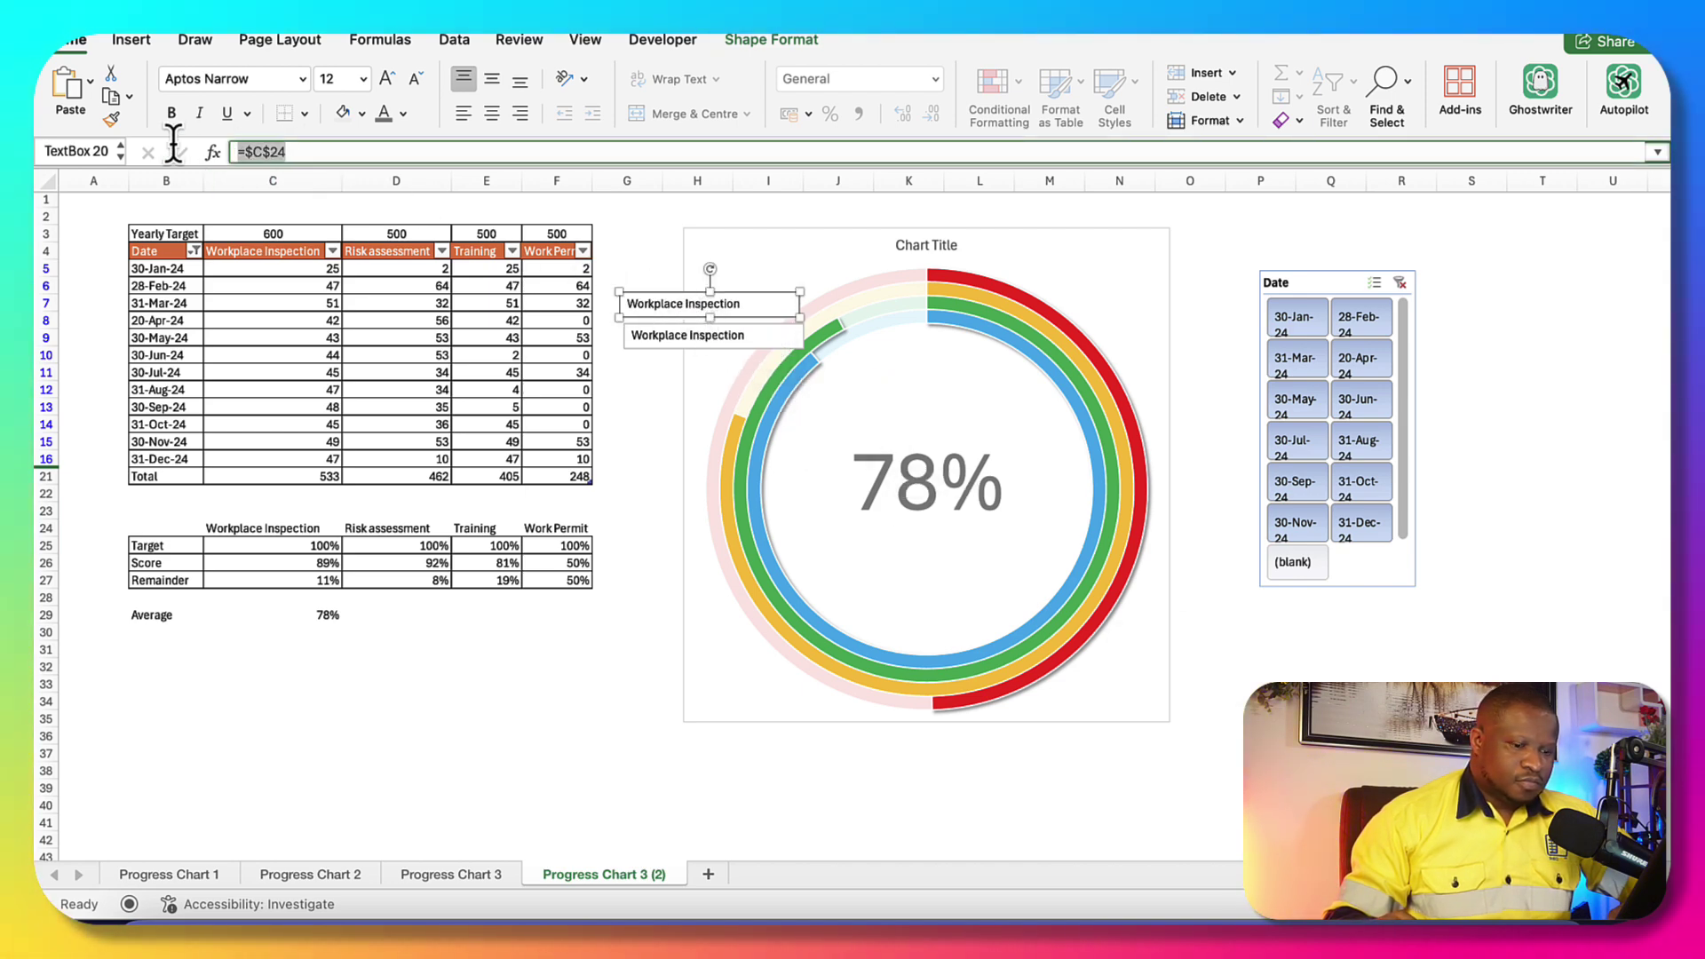
text(=)
key(Return)
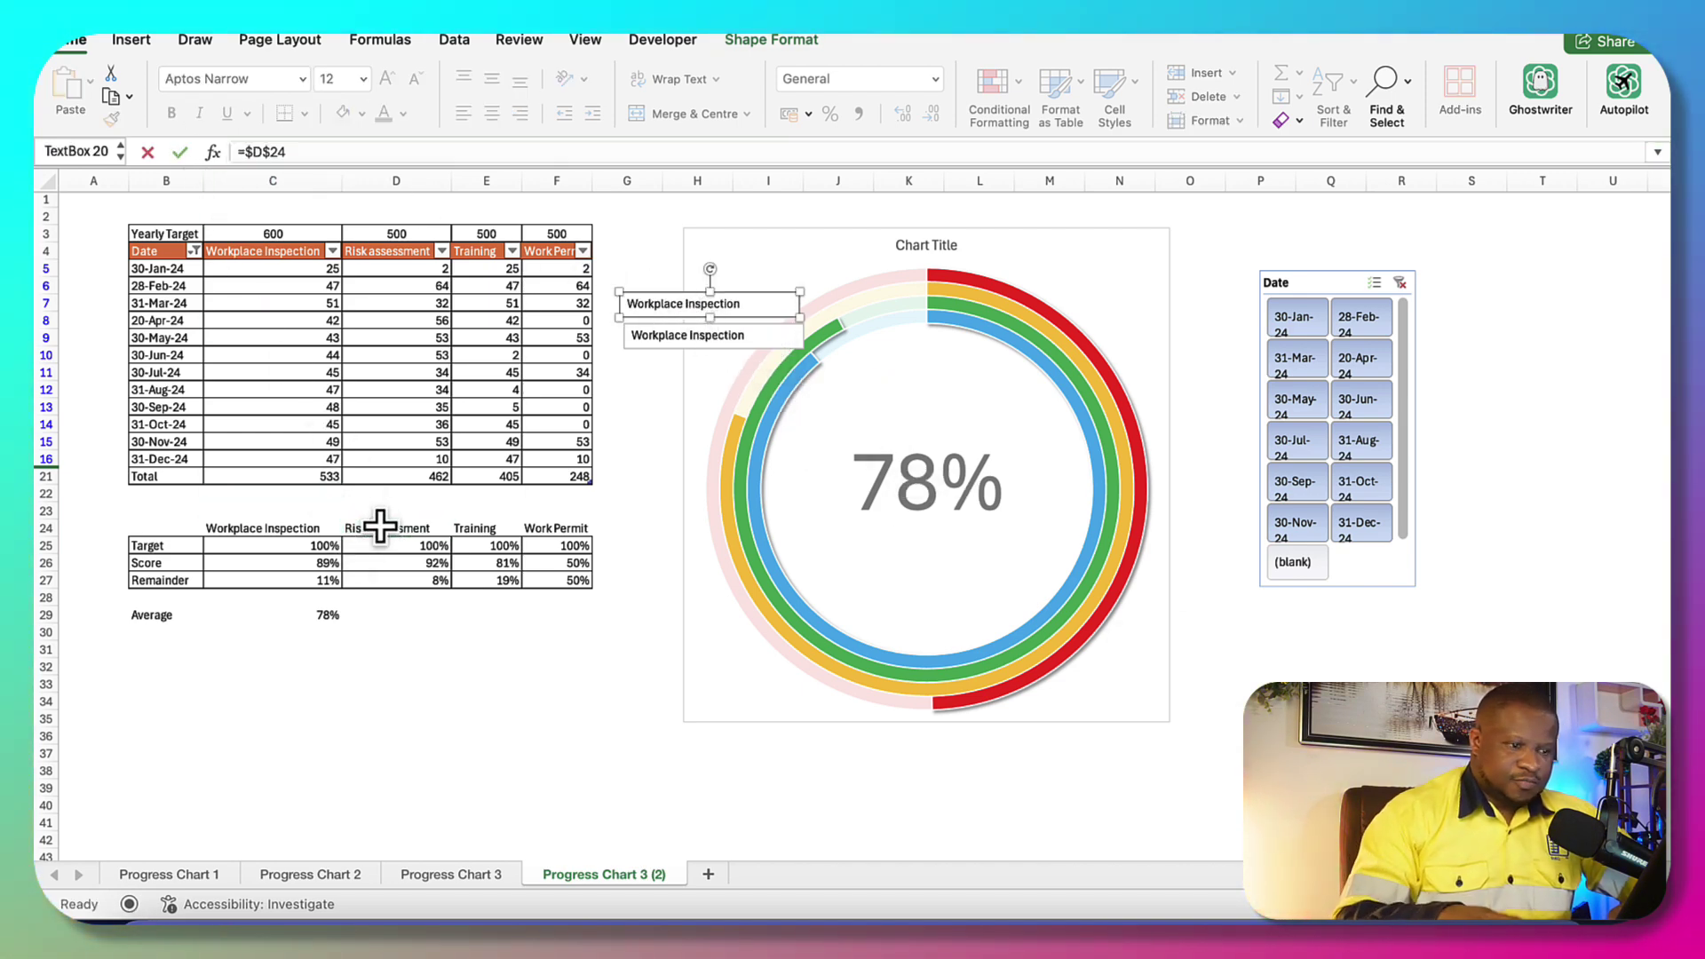
click(1401, 718)
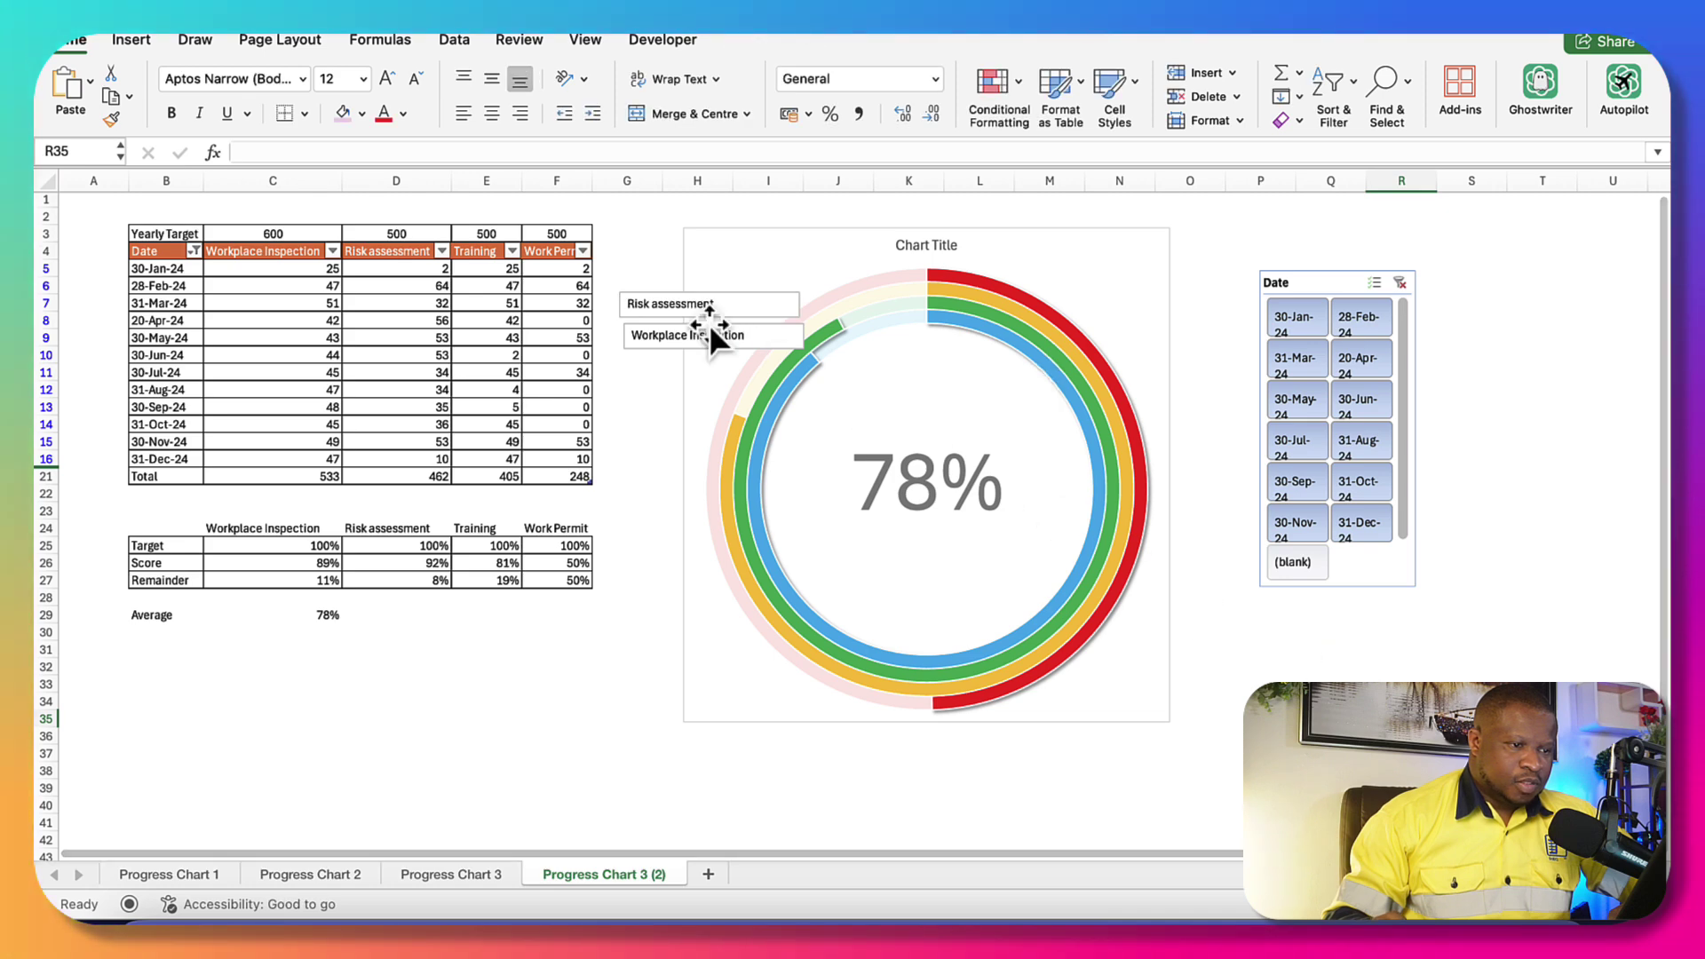
Copy the Risk assessment label, place the copy just above it and link it to the Training heading in E24
click(702, 319)
click(657, 312)
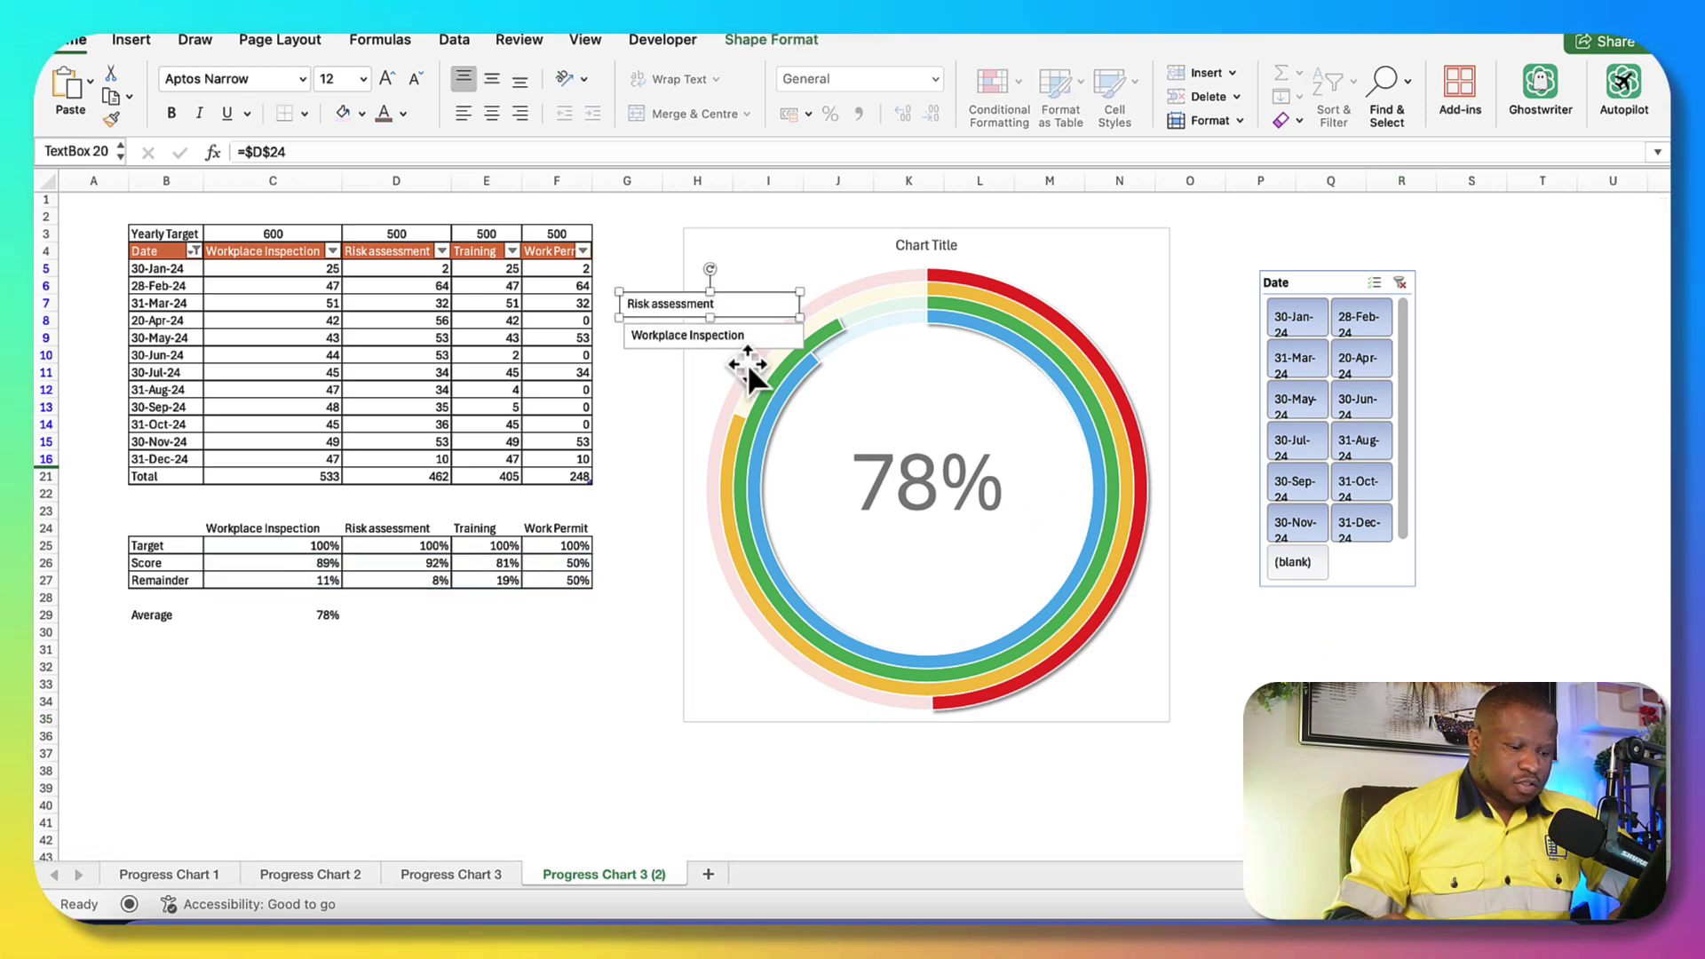
key(super+v)
drag(1228, 622, 749, 286)
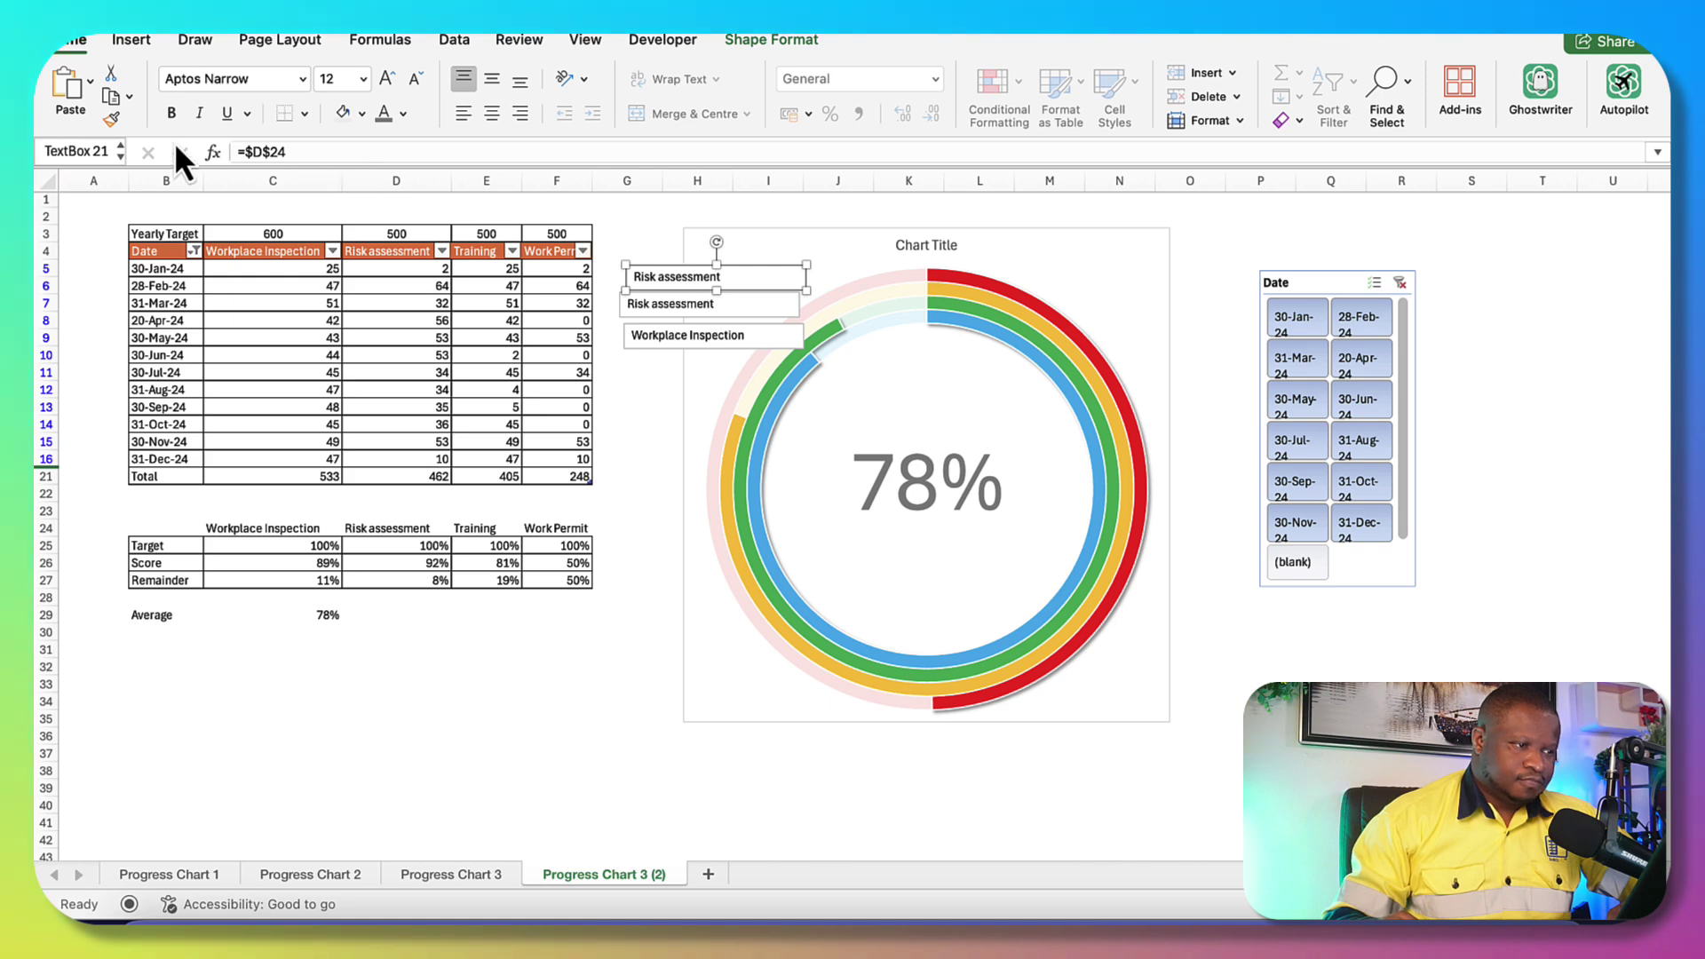
text(=)
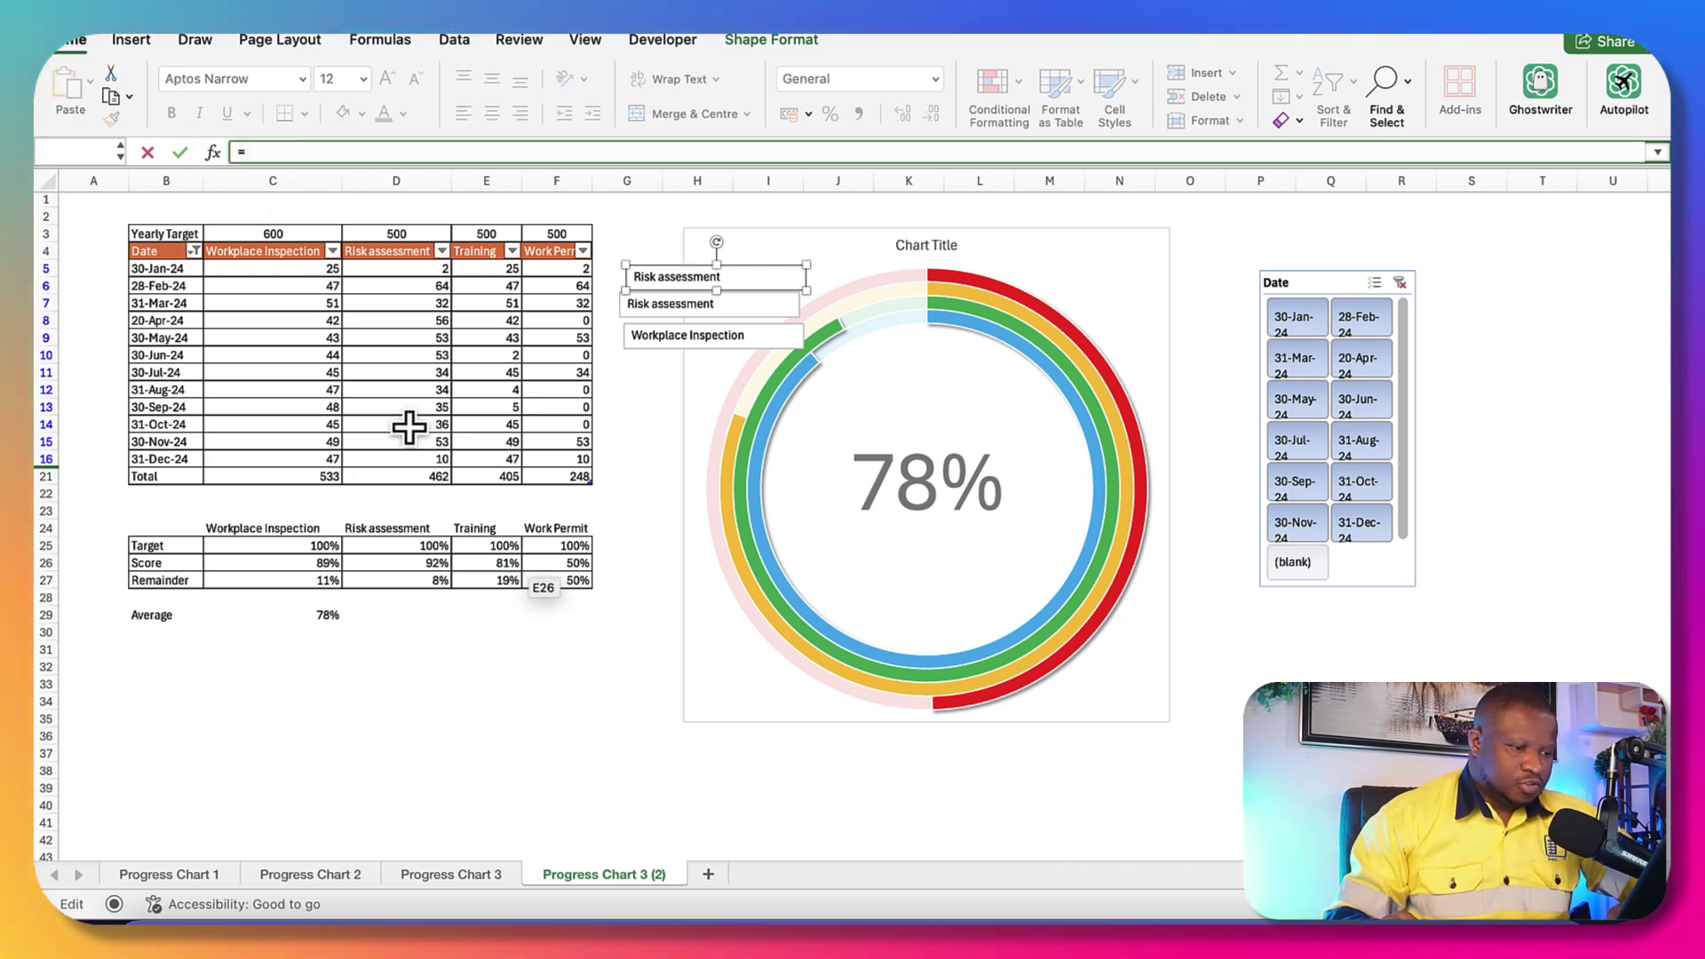
click(486, 527)
key(Return)
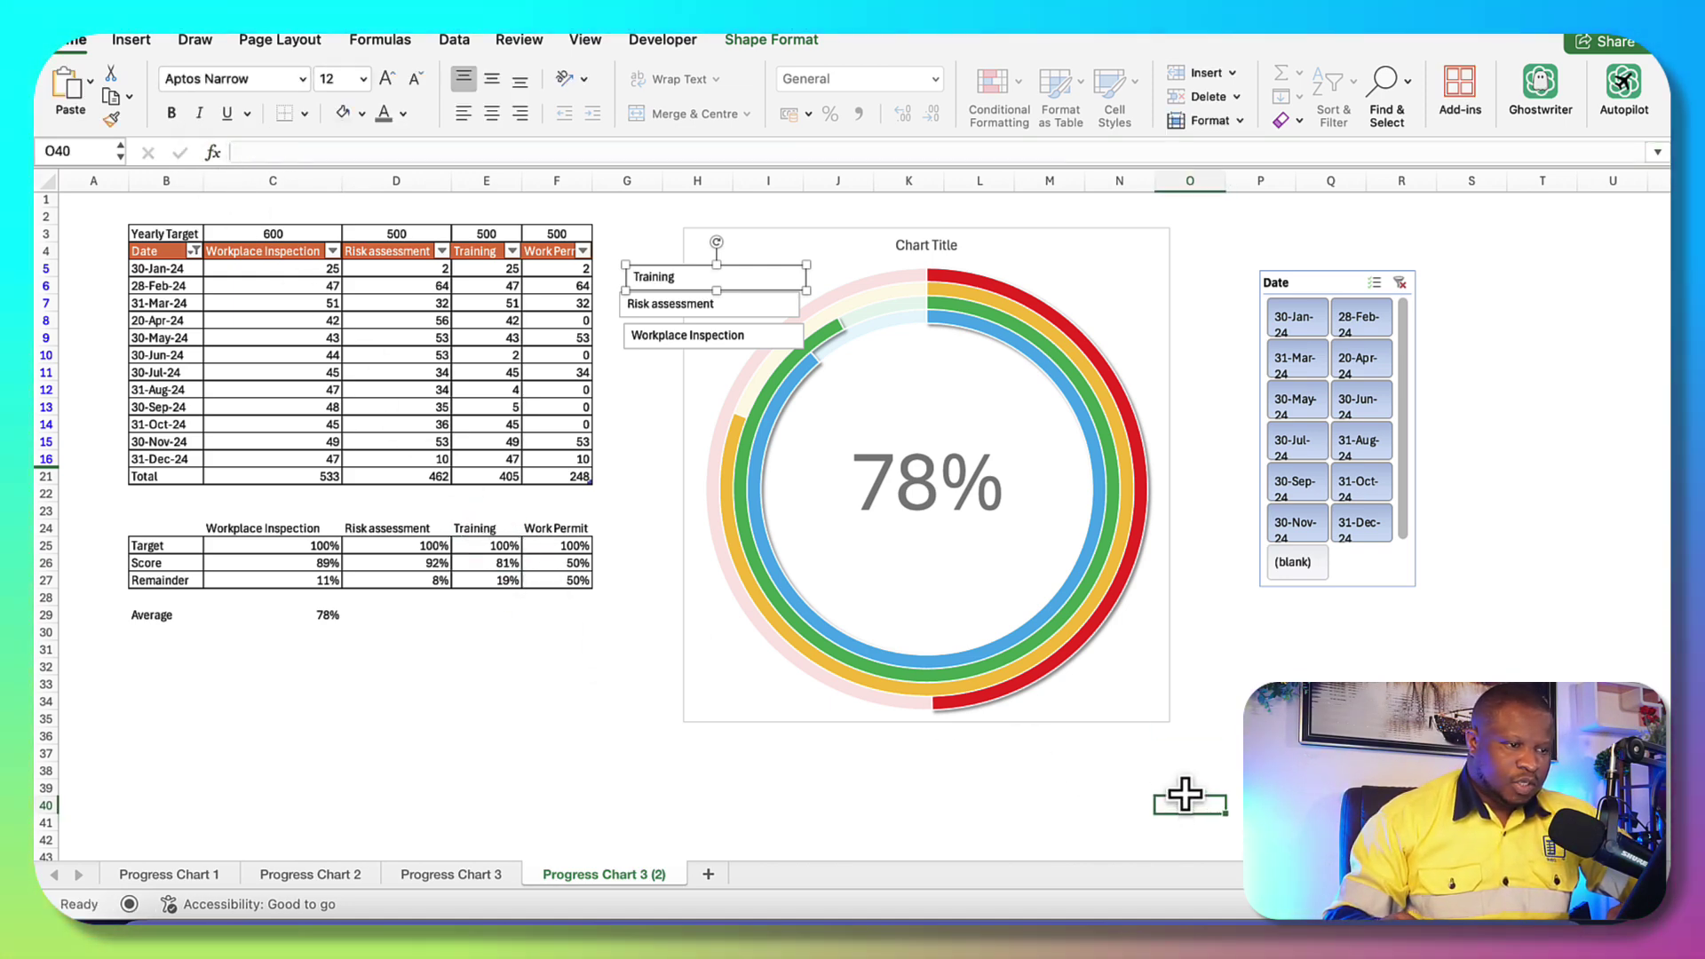
Paste another copy of the Training label, place it just above the original and link it to the Work Permit heading in F24
click(1250, 637)
key(super+v)
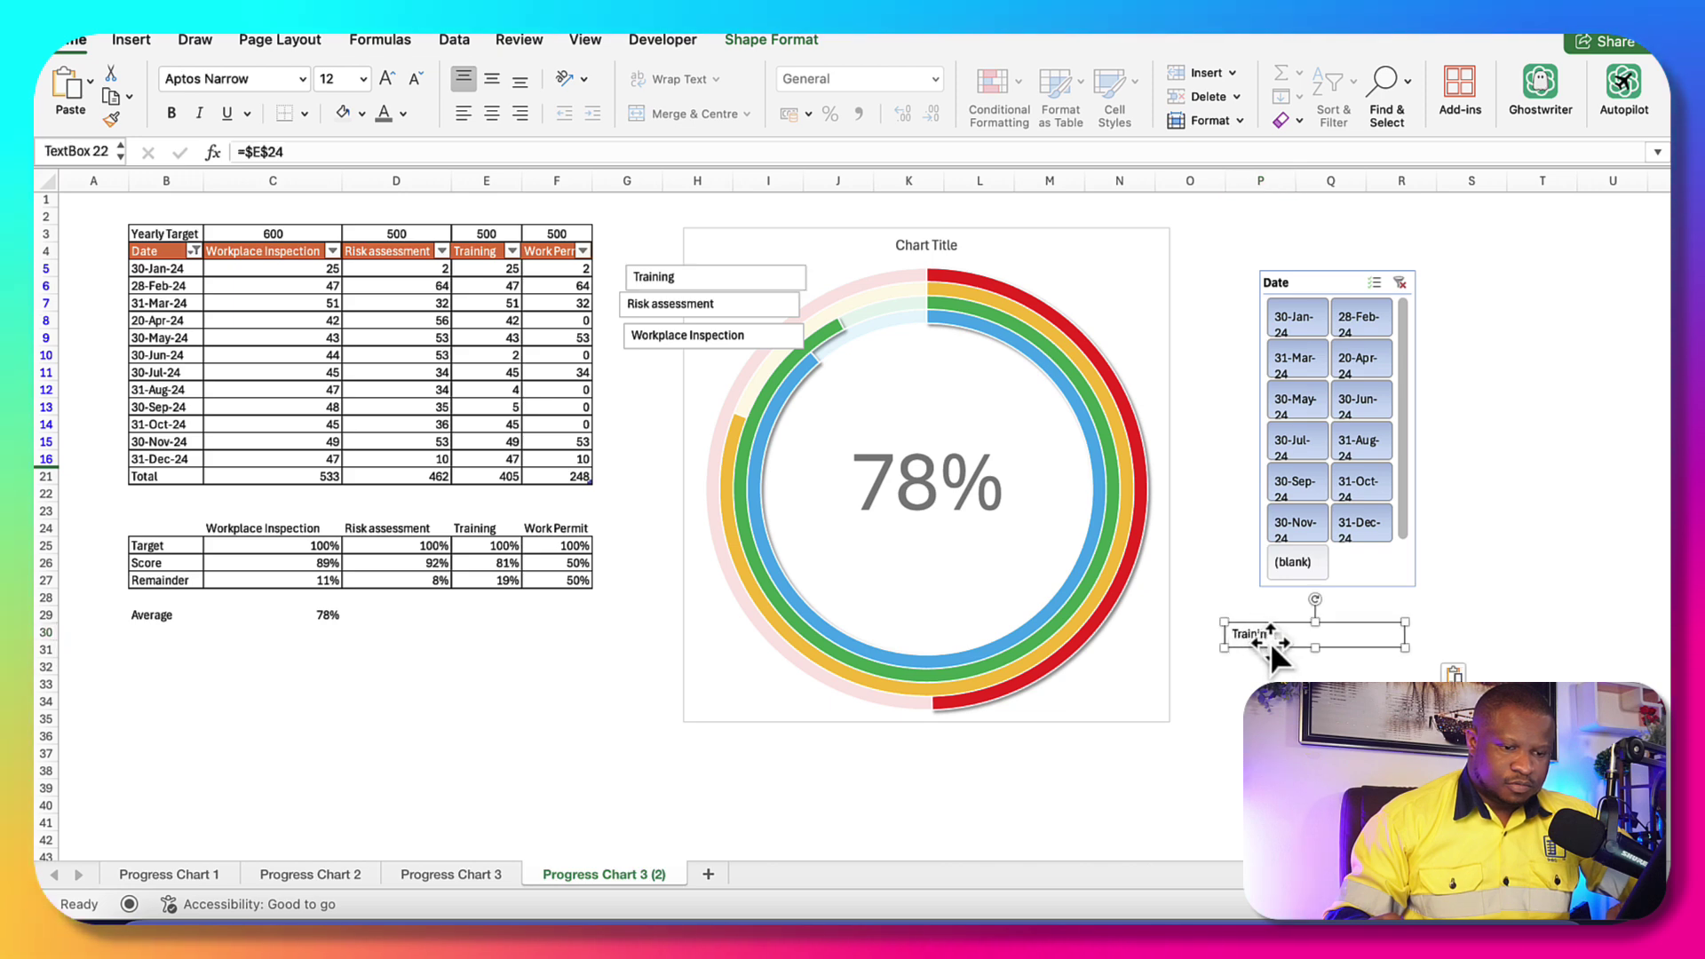
drag(1276, 647, 688, 258)
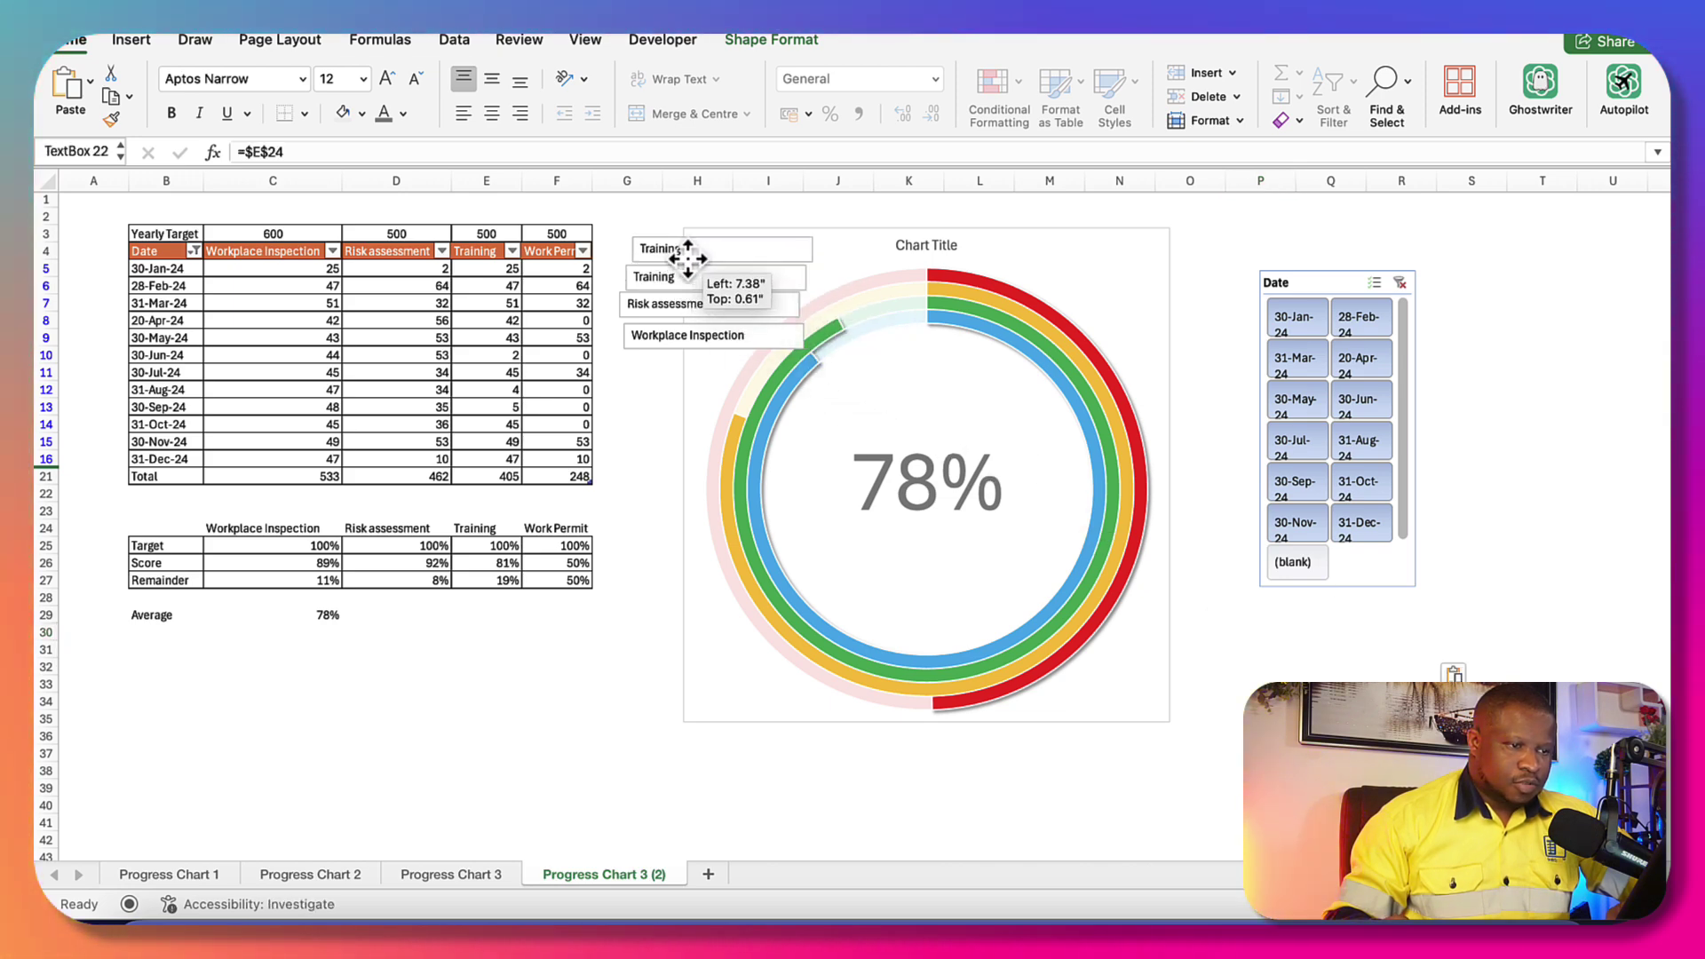
click(392, 150)
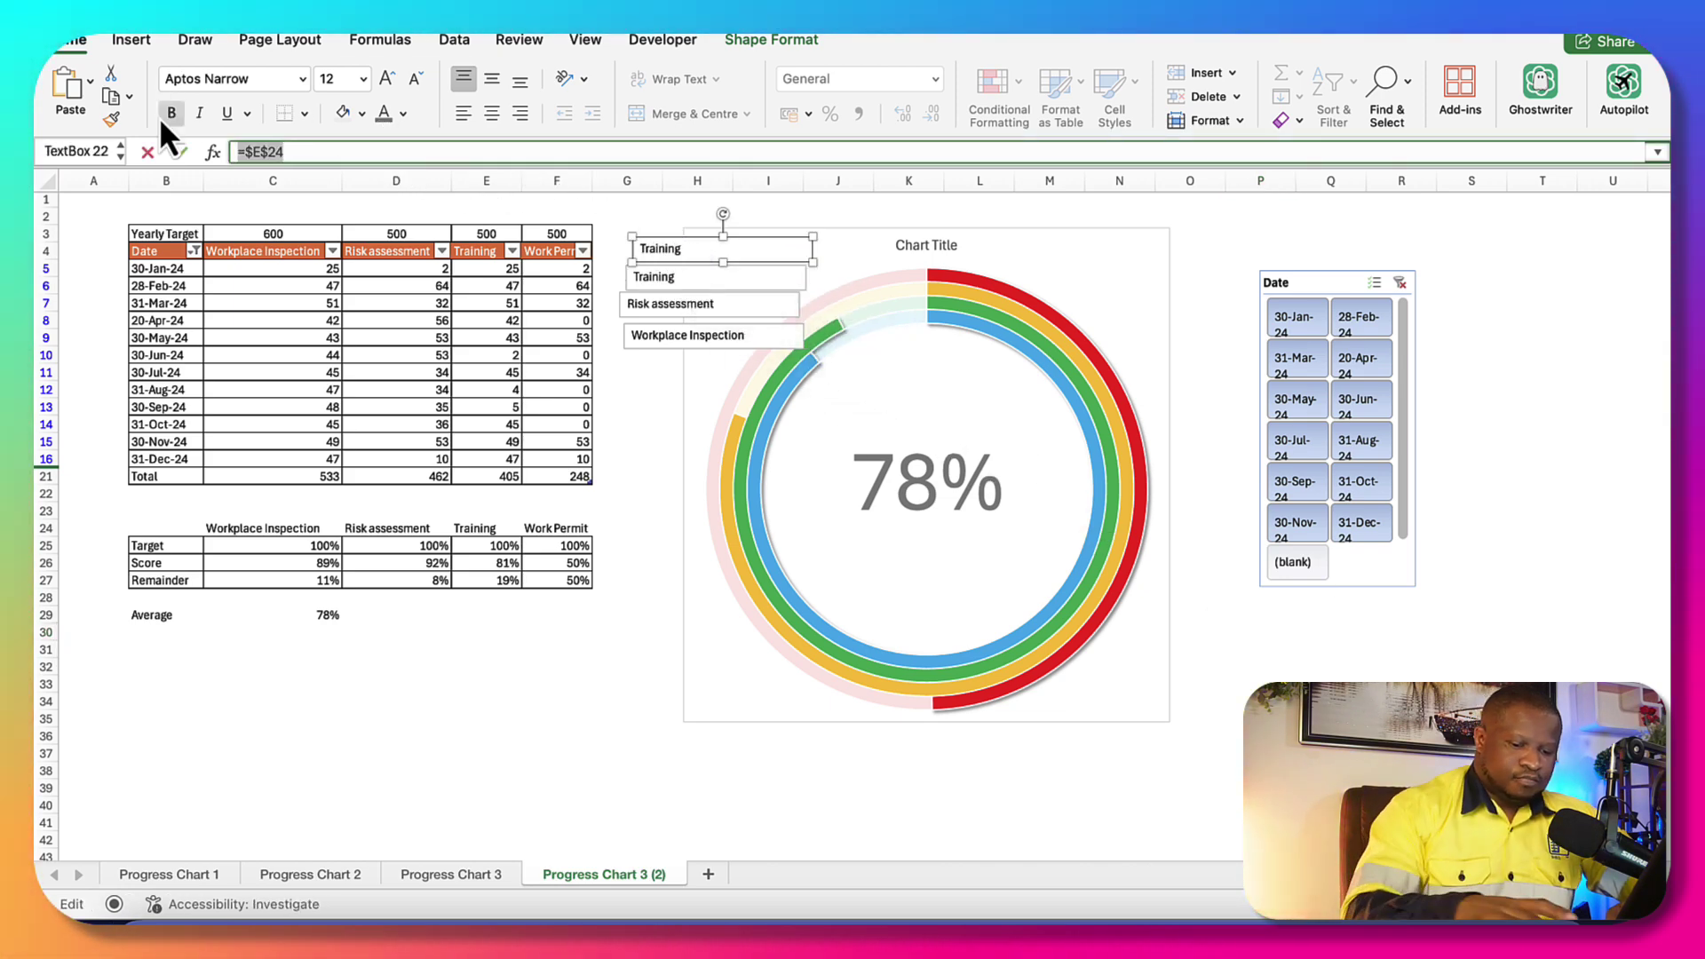
key(BackSpace)
key(BackSpace)
key(BackSpace)
key(BackSpace)
key(BackSpace)
click(544, 529)
key(Return)
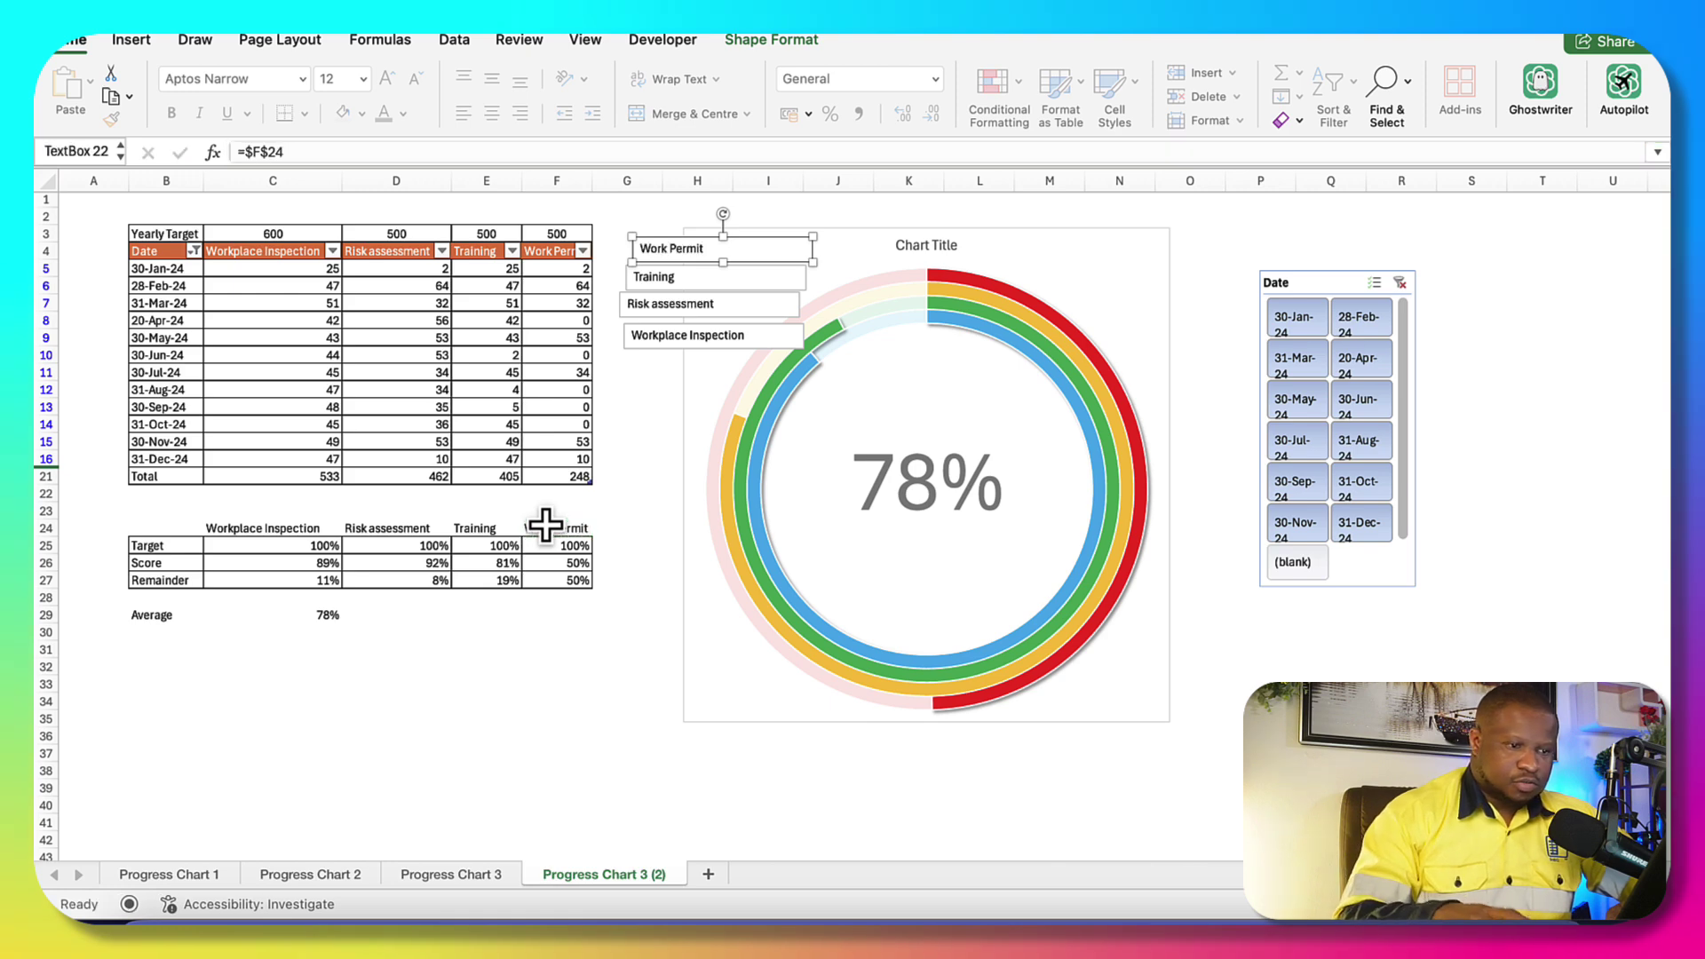
click(1401, 788)
Centre the Workplace Inspection label's text both horizontally and vertically within its box
click(747, 338)
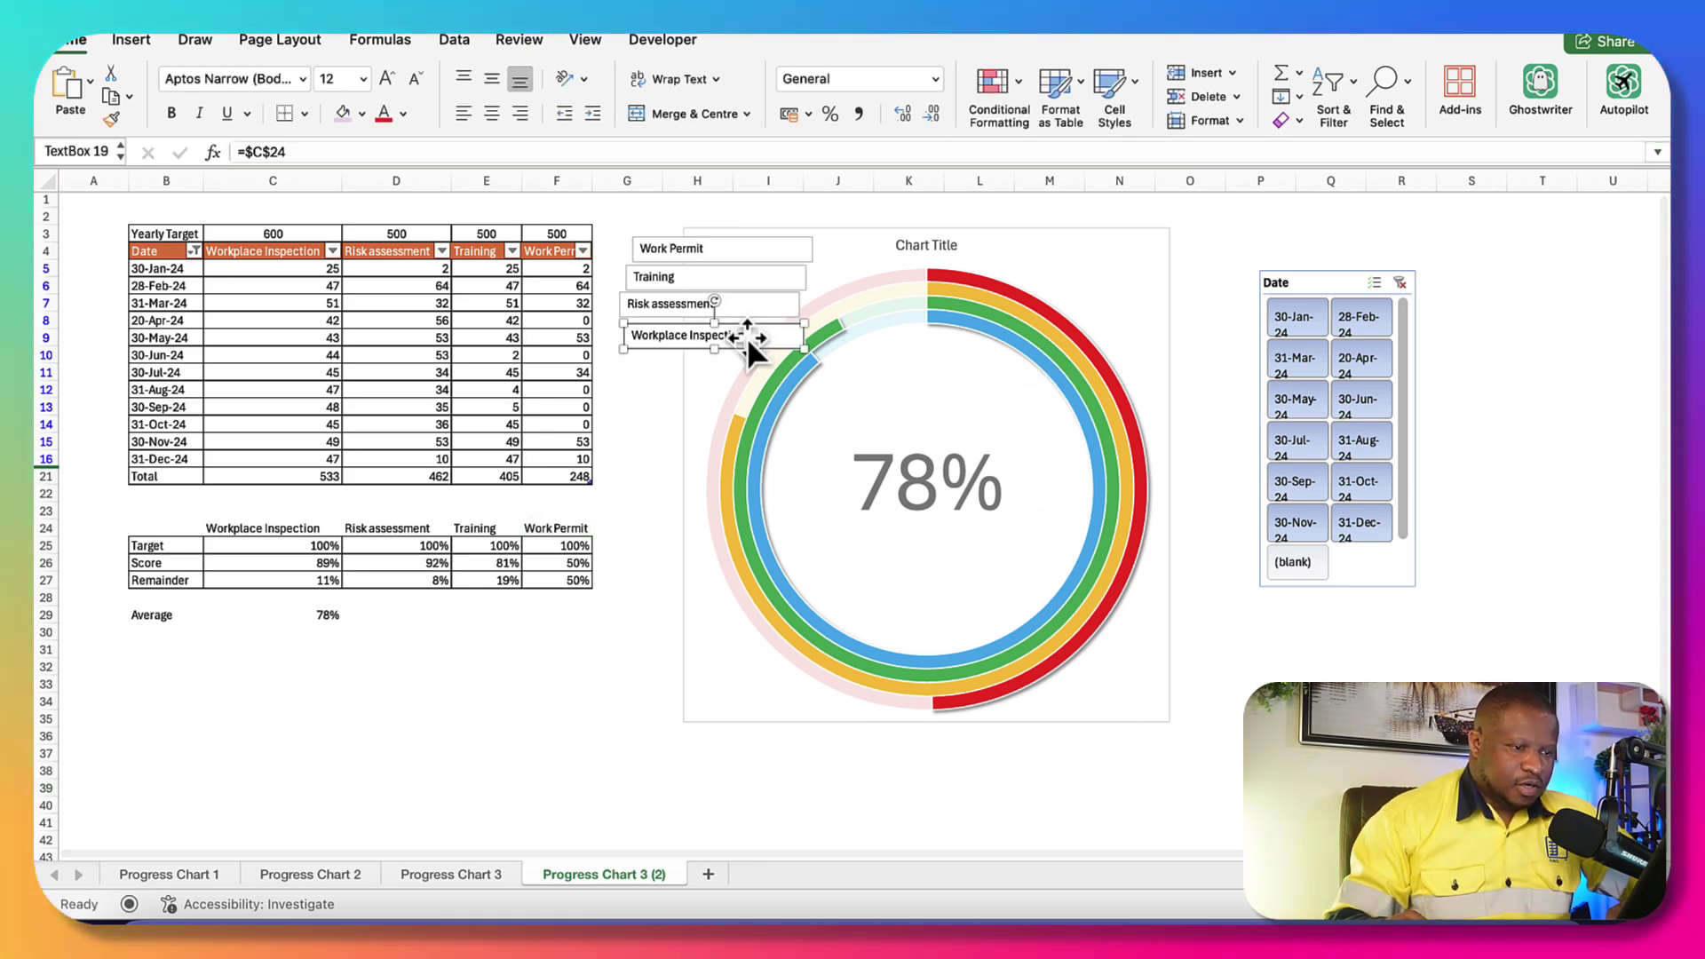
click(482, 82)
click(497, 115)
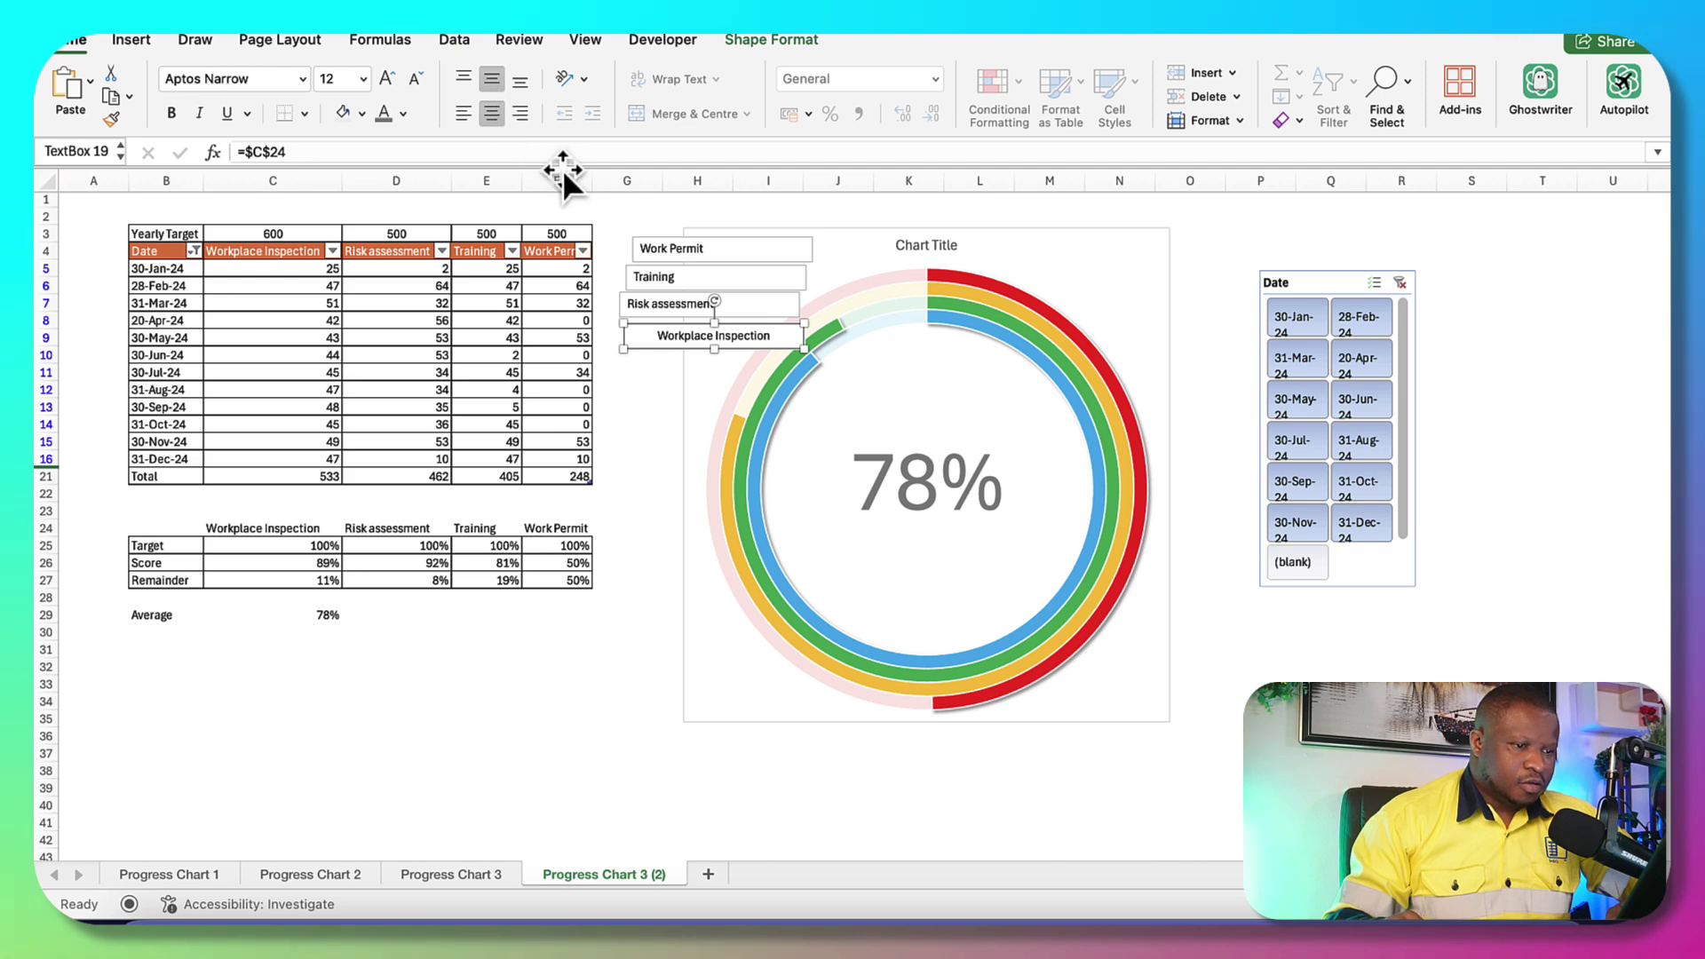
click(803, 375)
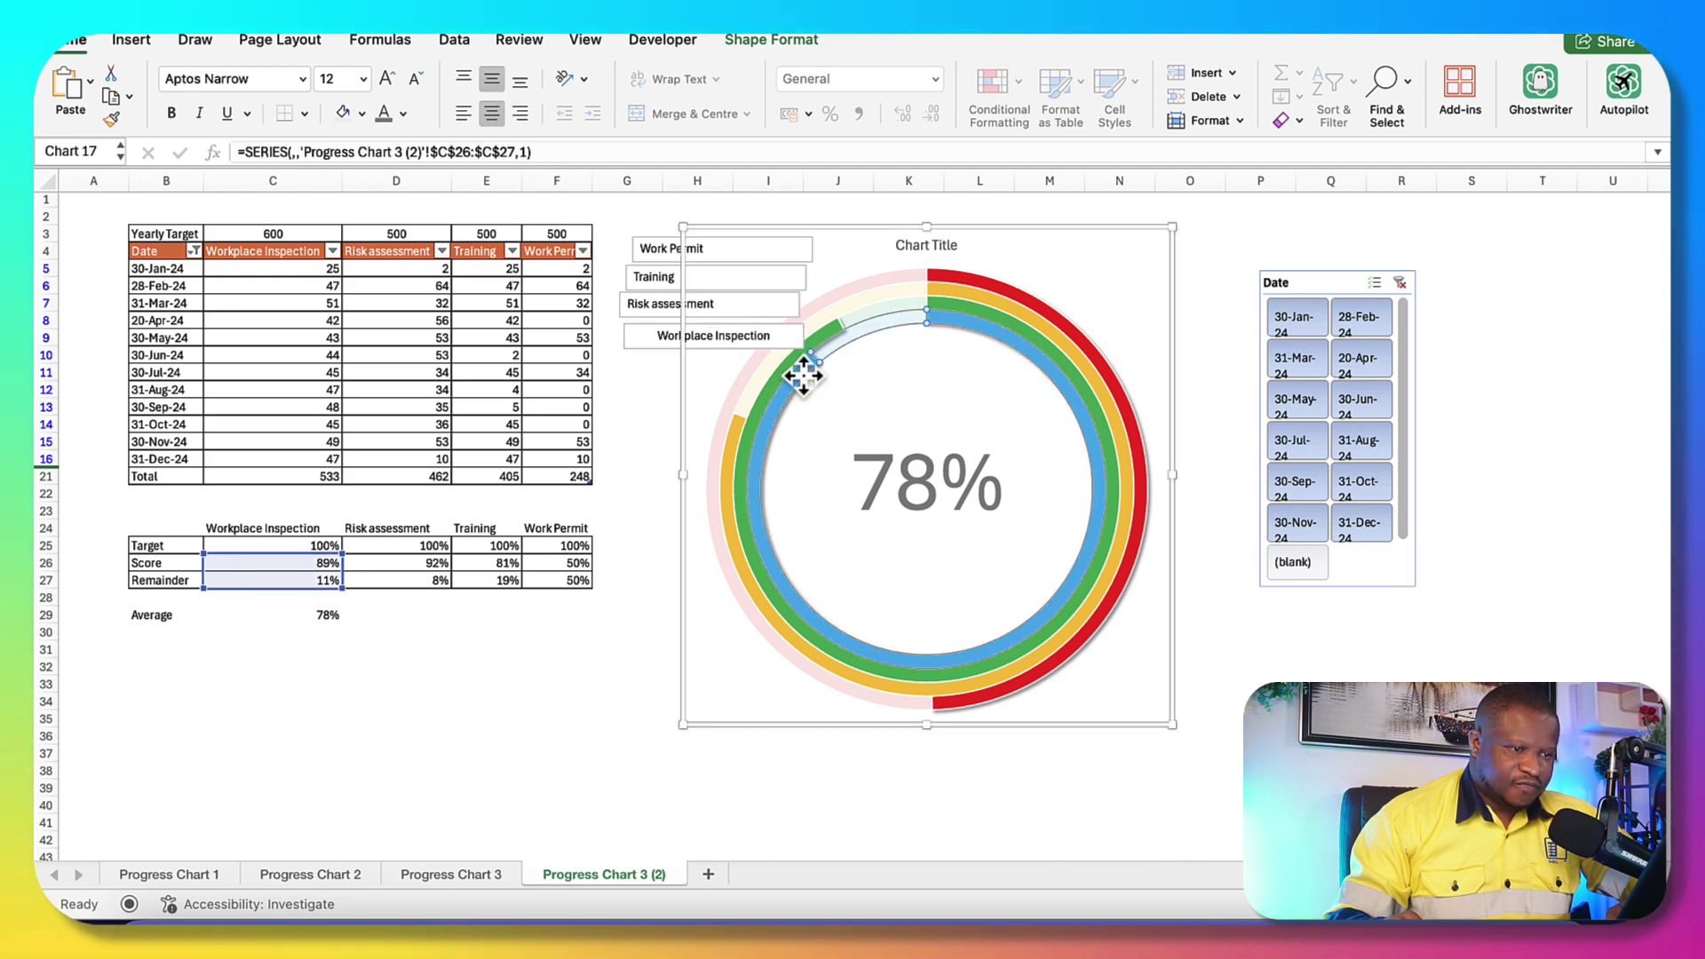
Colour the Workplace Inspection label's text blue to match its ring and remove the box's fill and outline
click(660, 346)
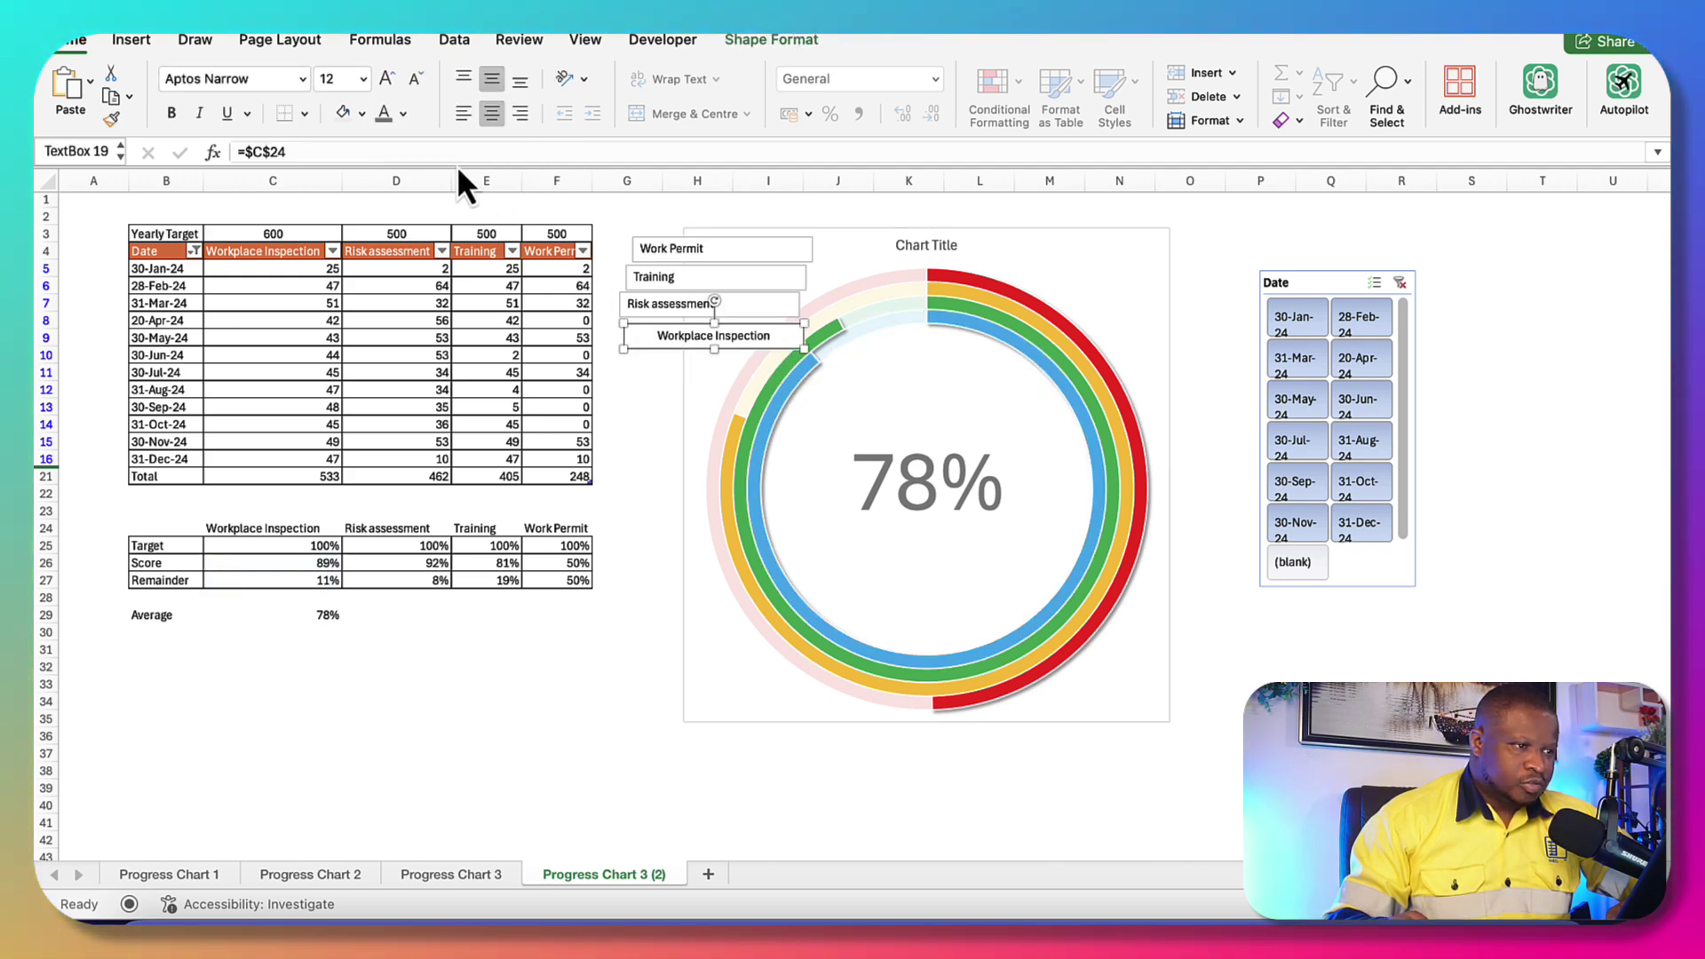
click(402, 114)
click(507, 358)
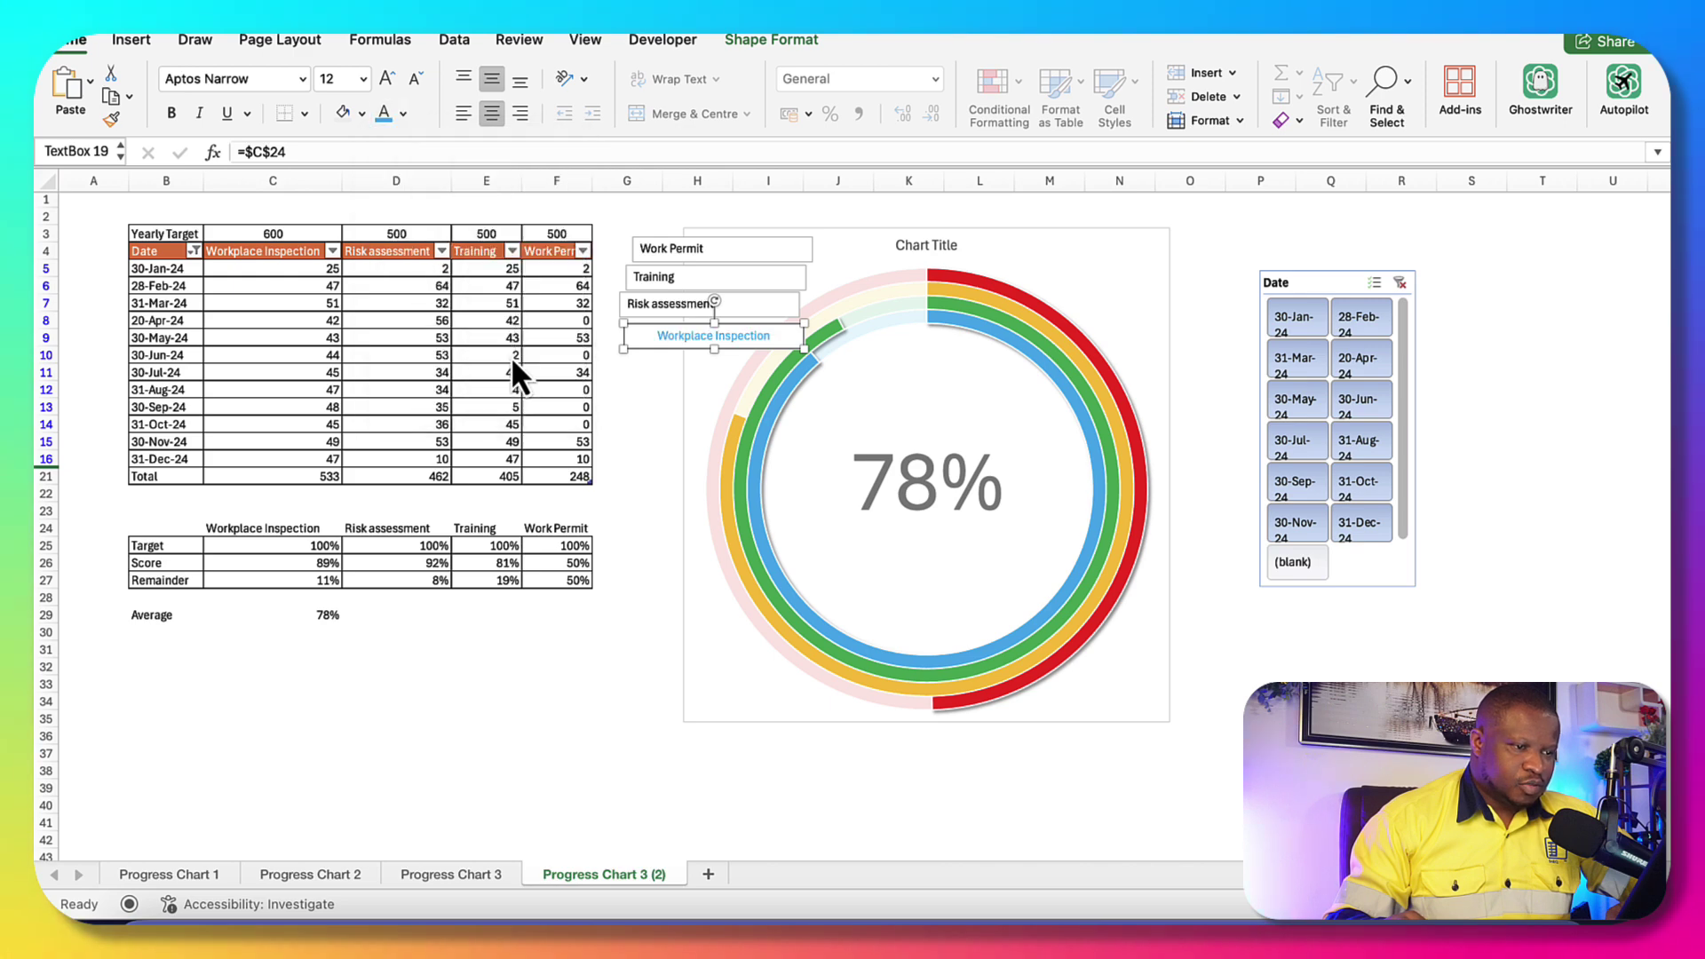
click(787, 39)
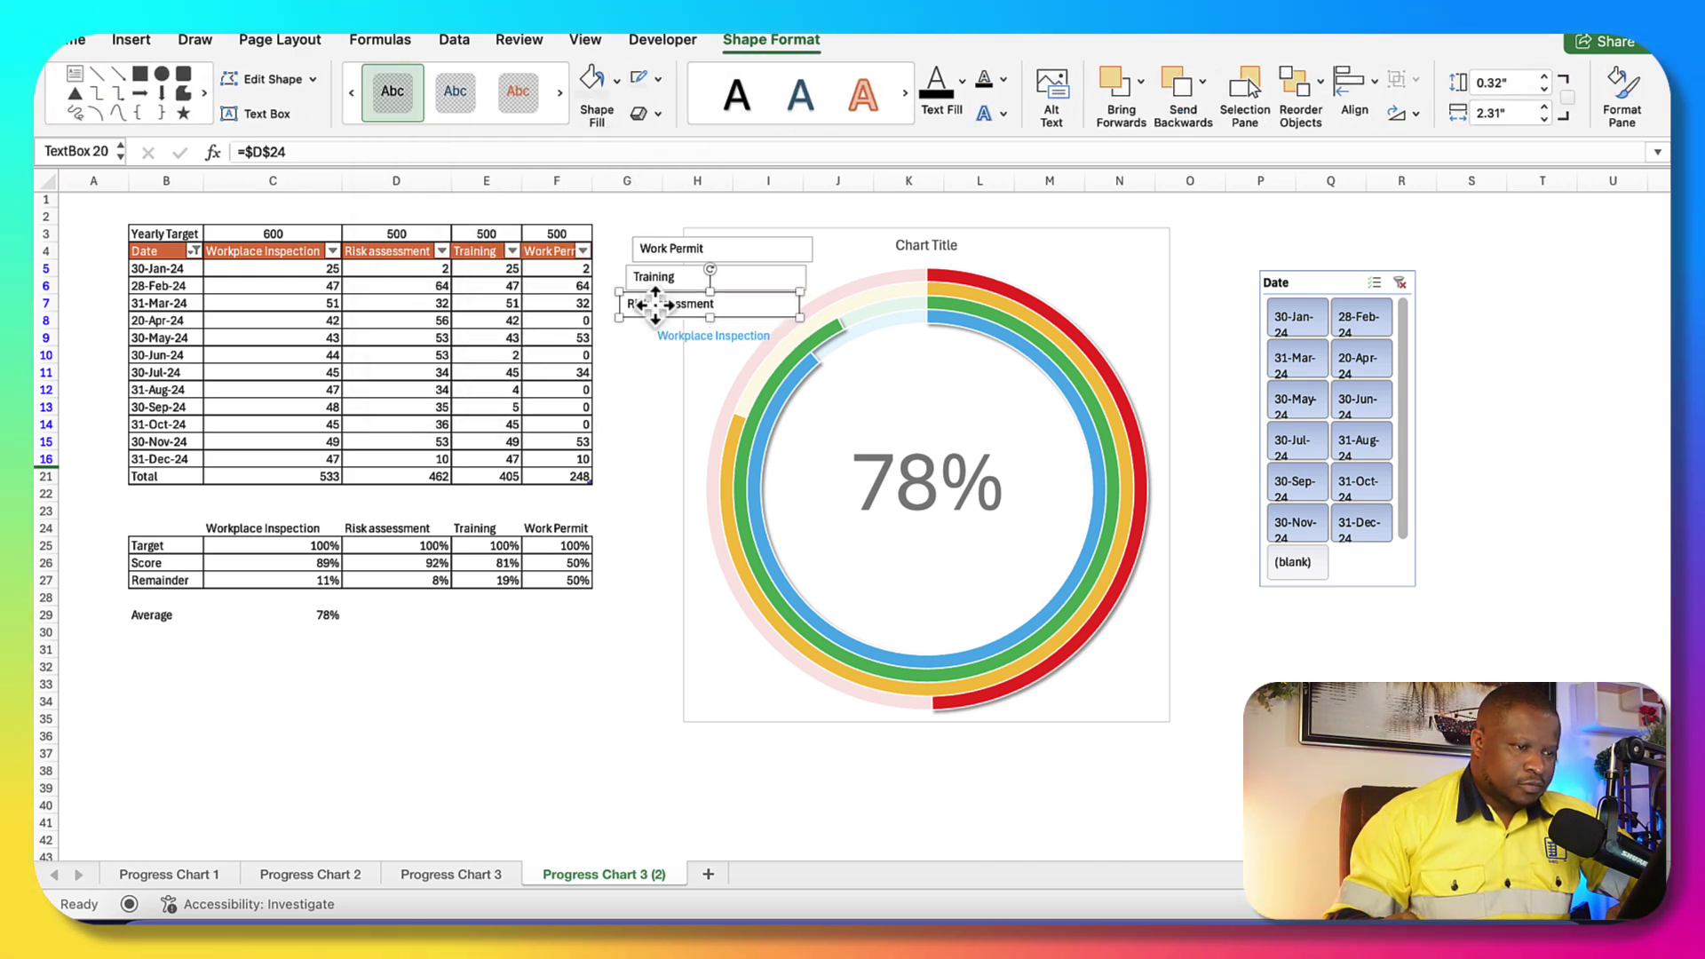
Give the Risk assessment label green text centred in both directions, with no fill or outline on its box
click(67, 39)
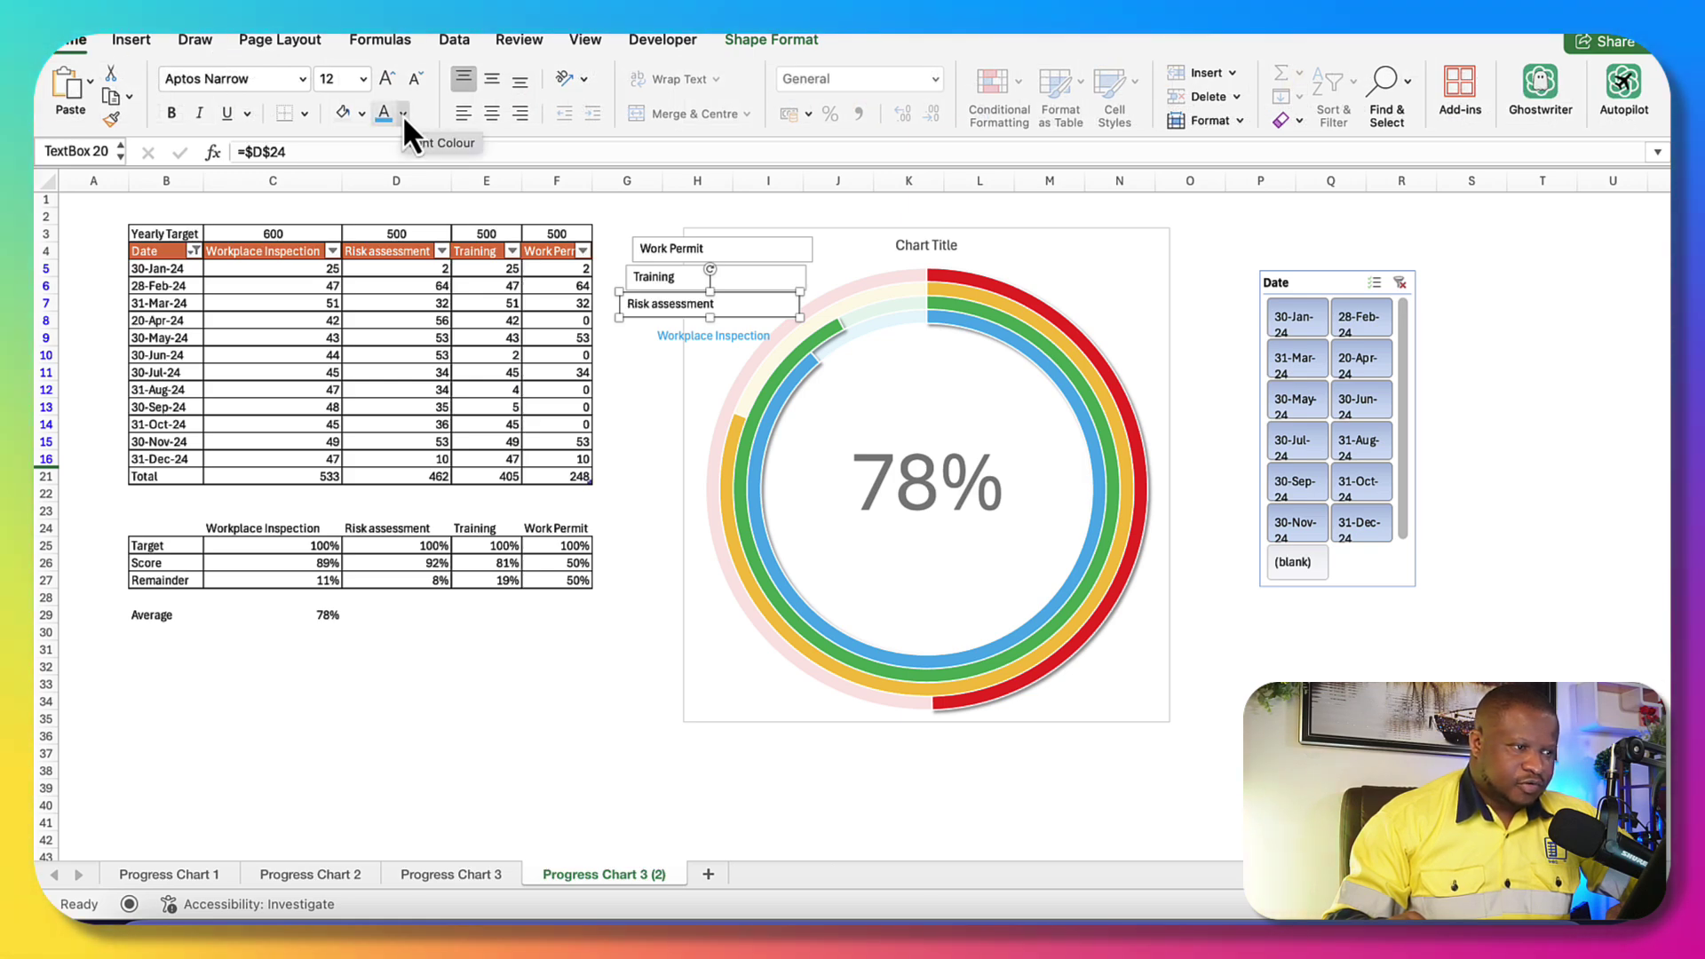
click(403, 114)
click(487, 357)
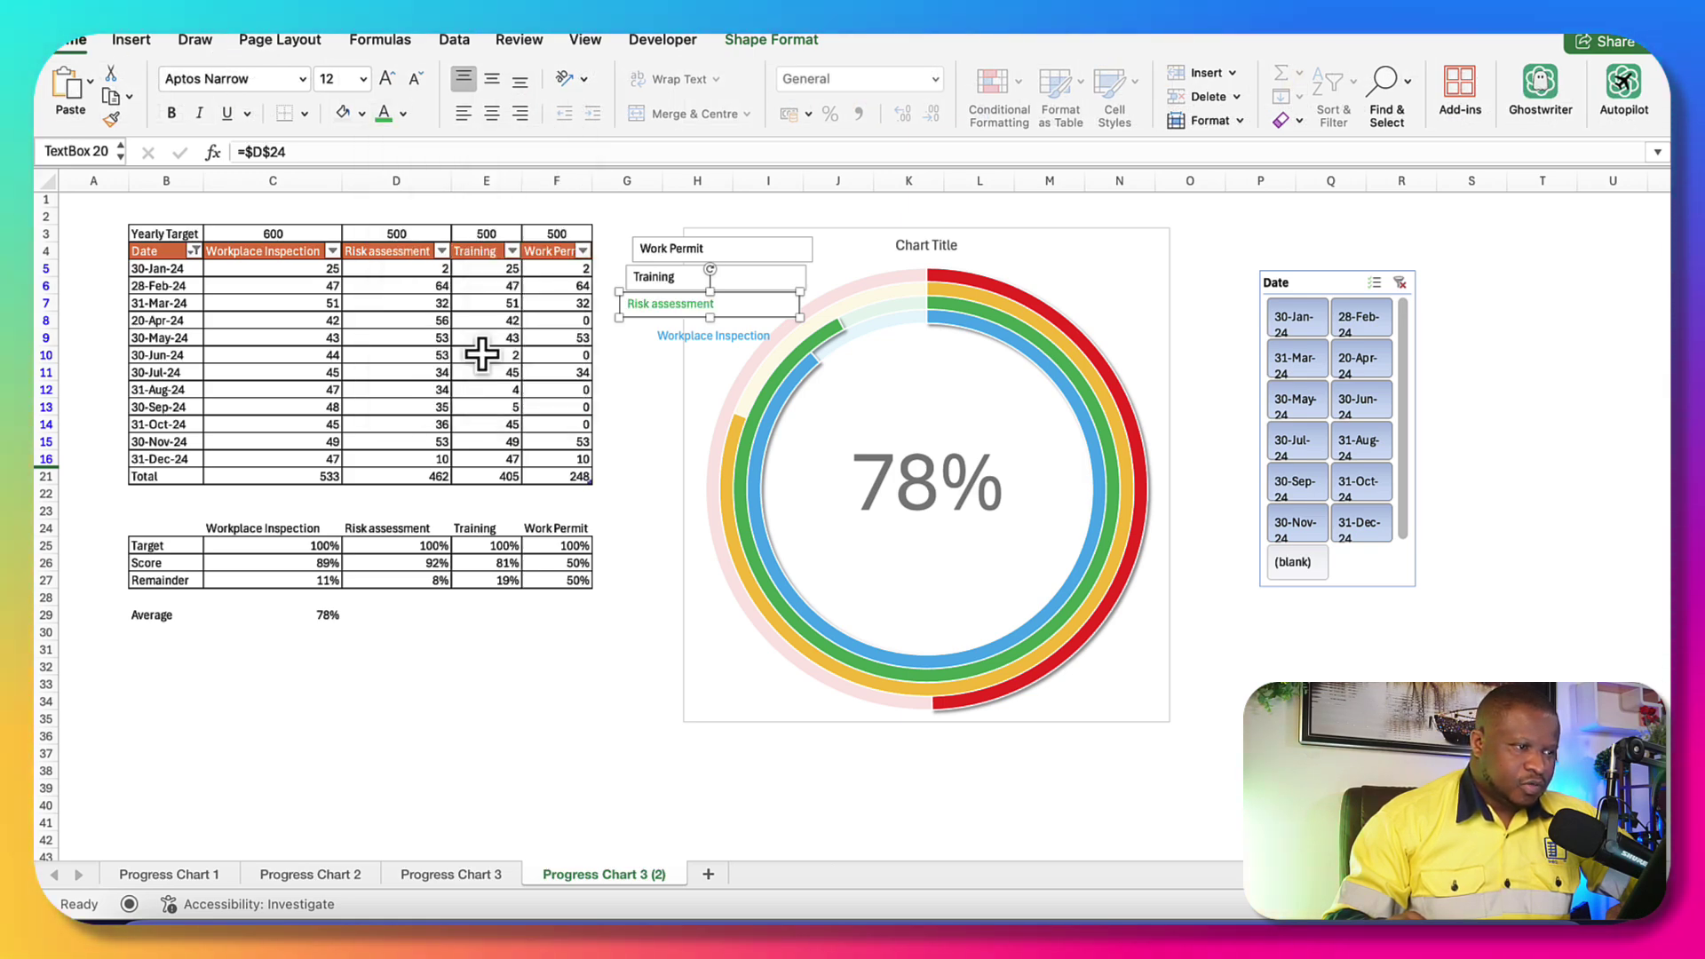
click(491, 79)
click(491, 113)
click(799, 43)
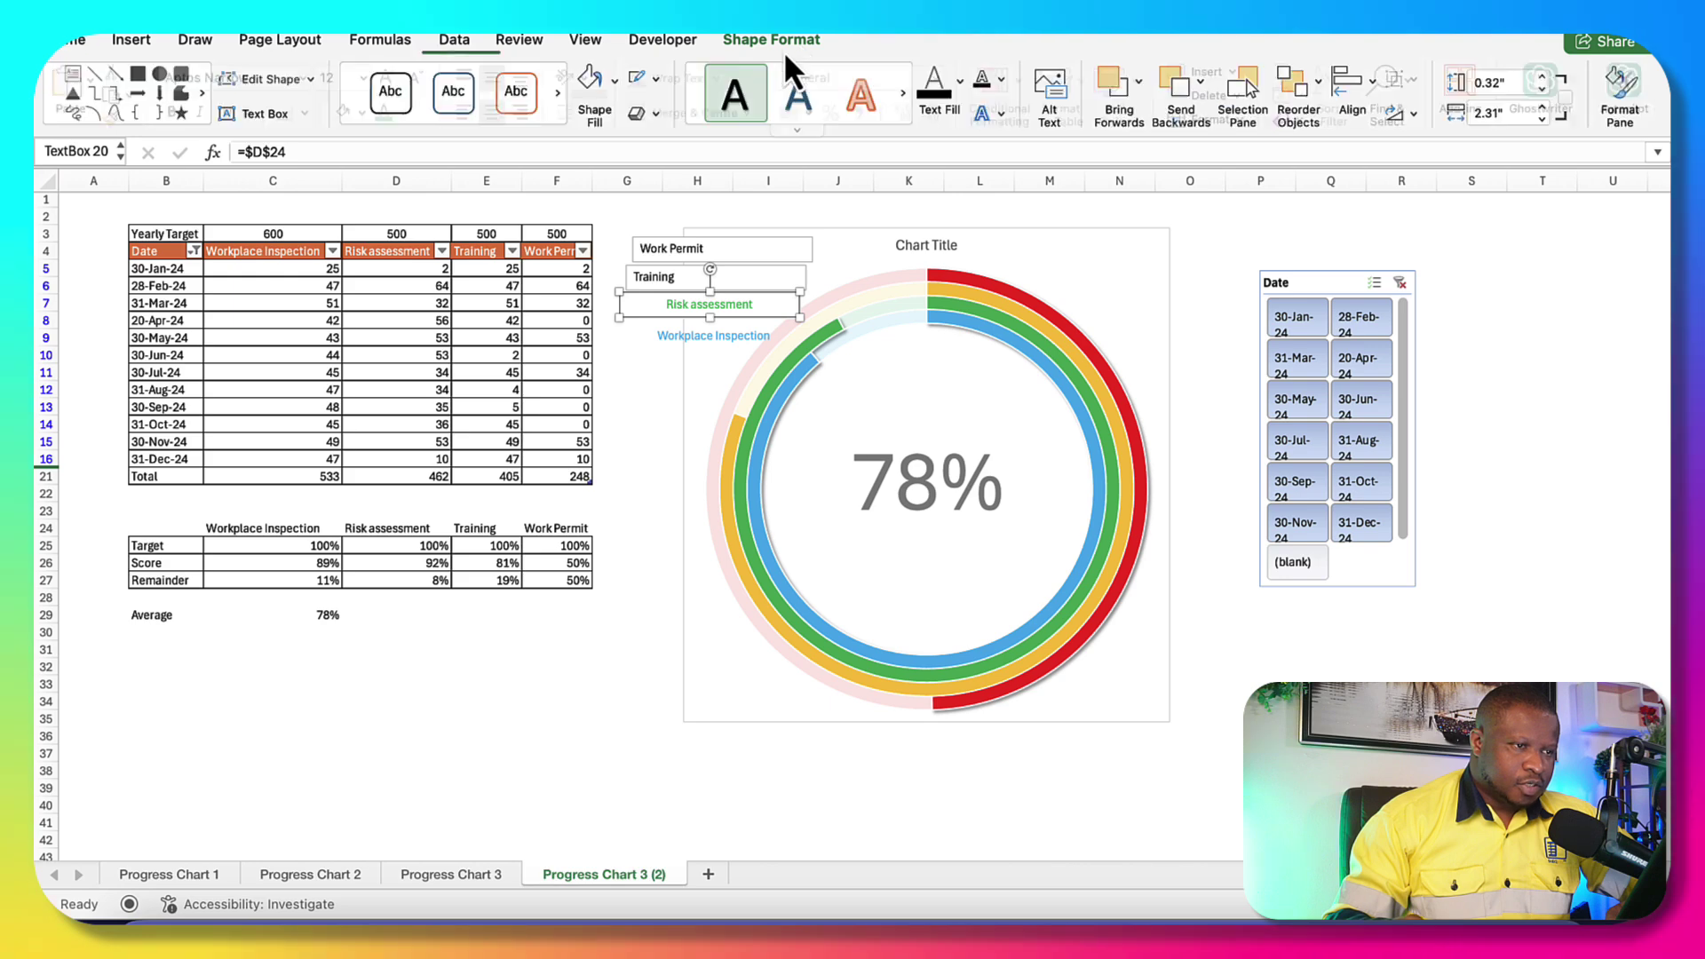
click(594, 99)
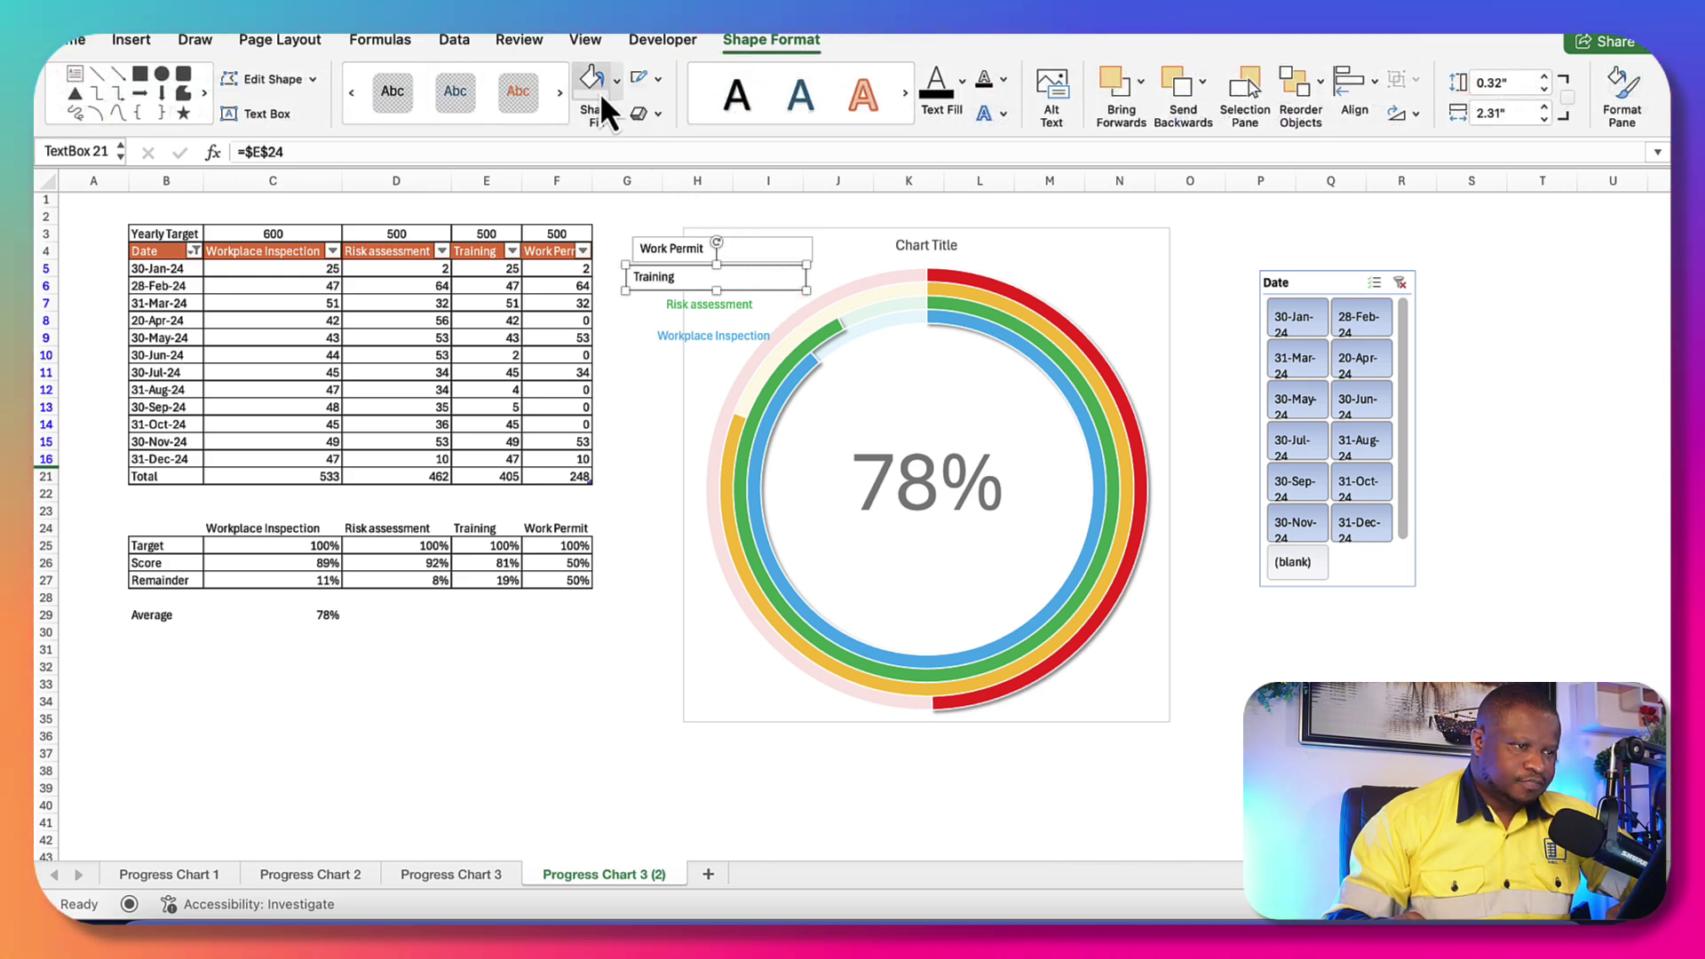
Remove the Training label's fill and colour its text gold to match its ring
click(658, 80)
click(582, 76)
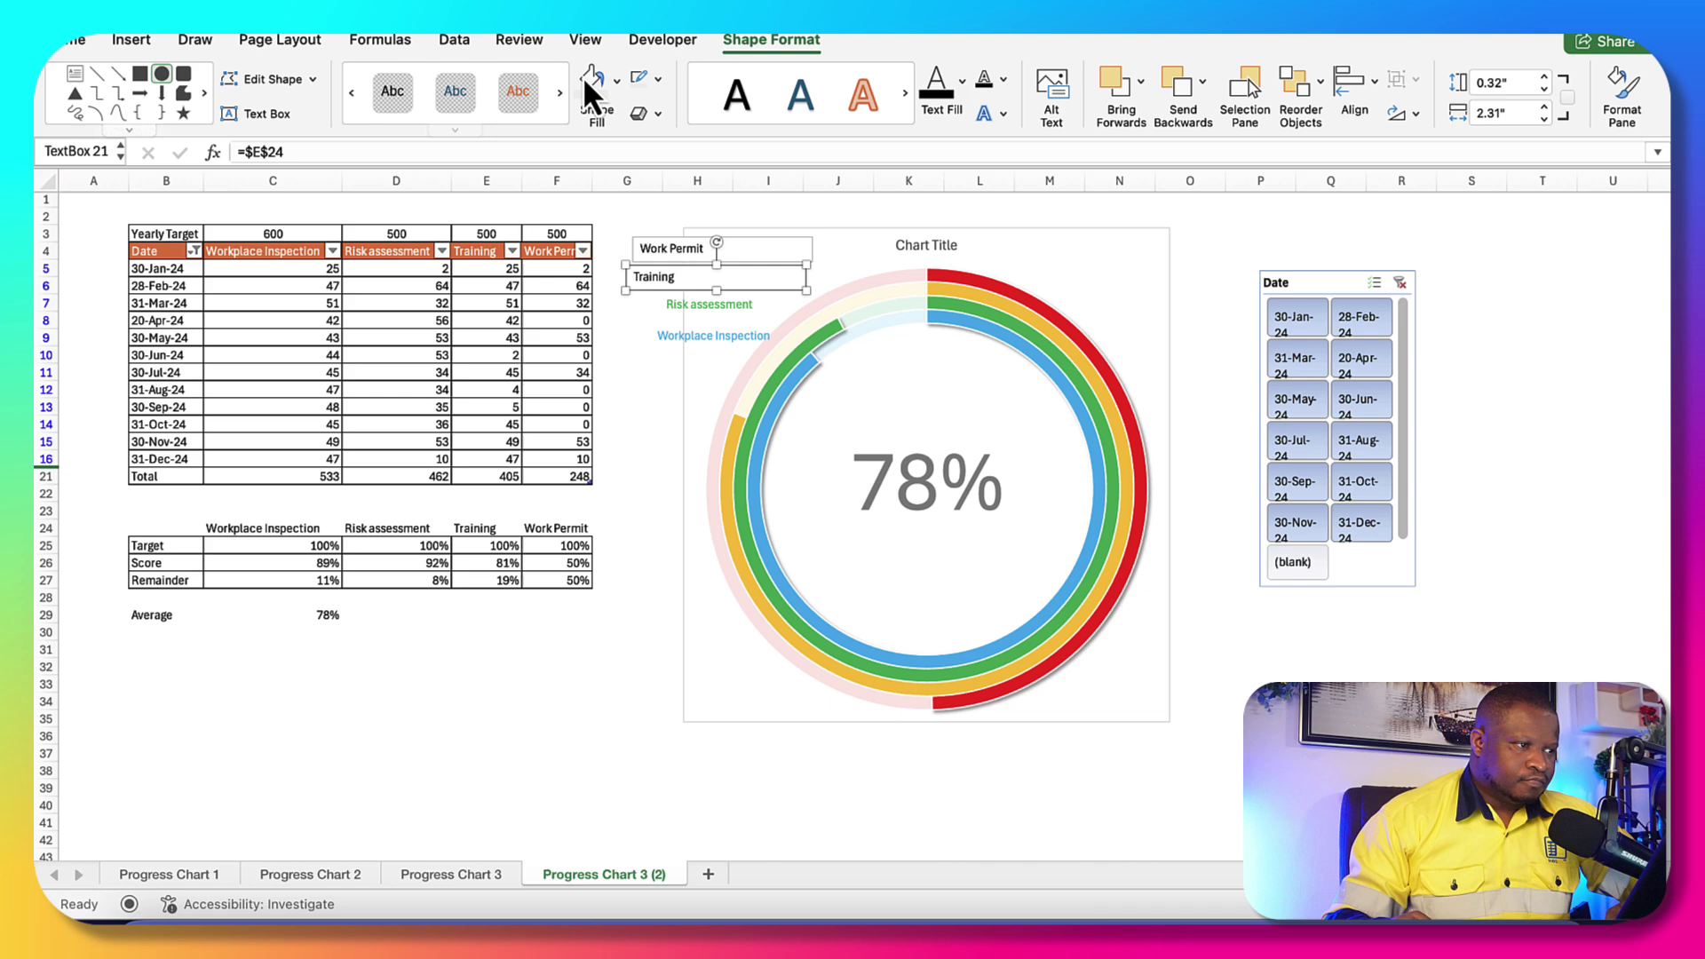
click(87, 45)
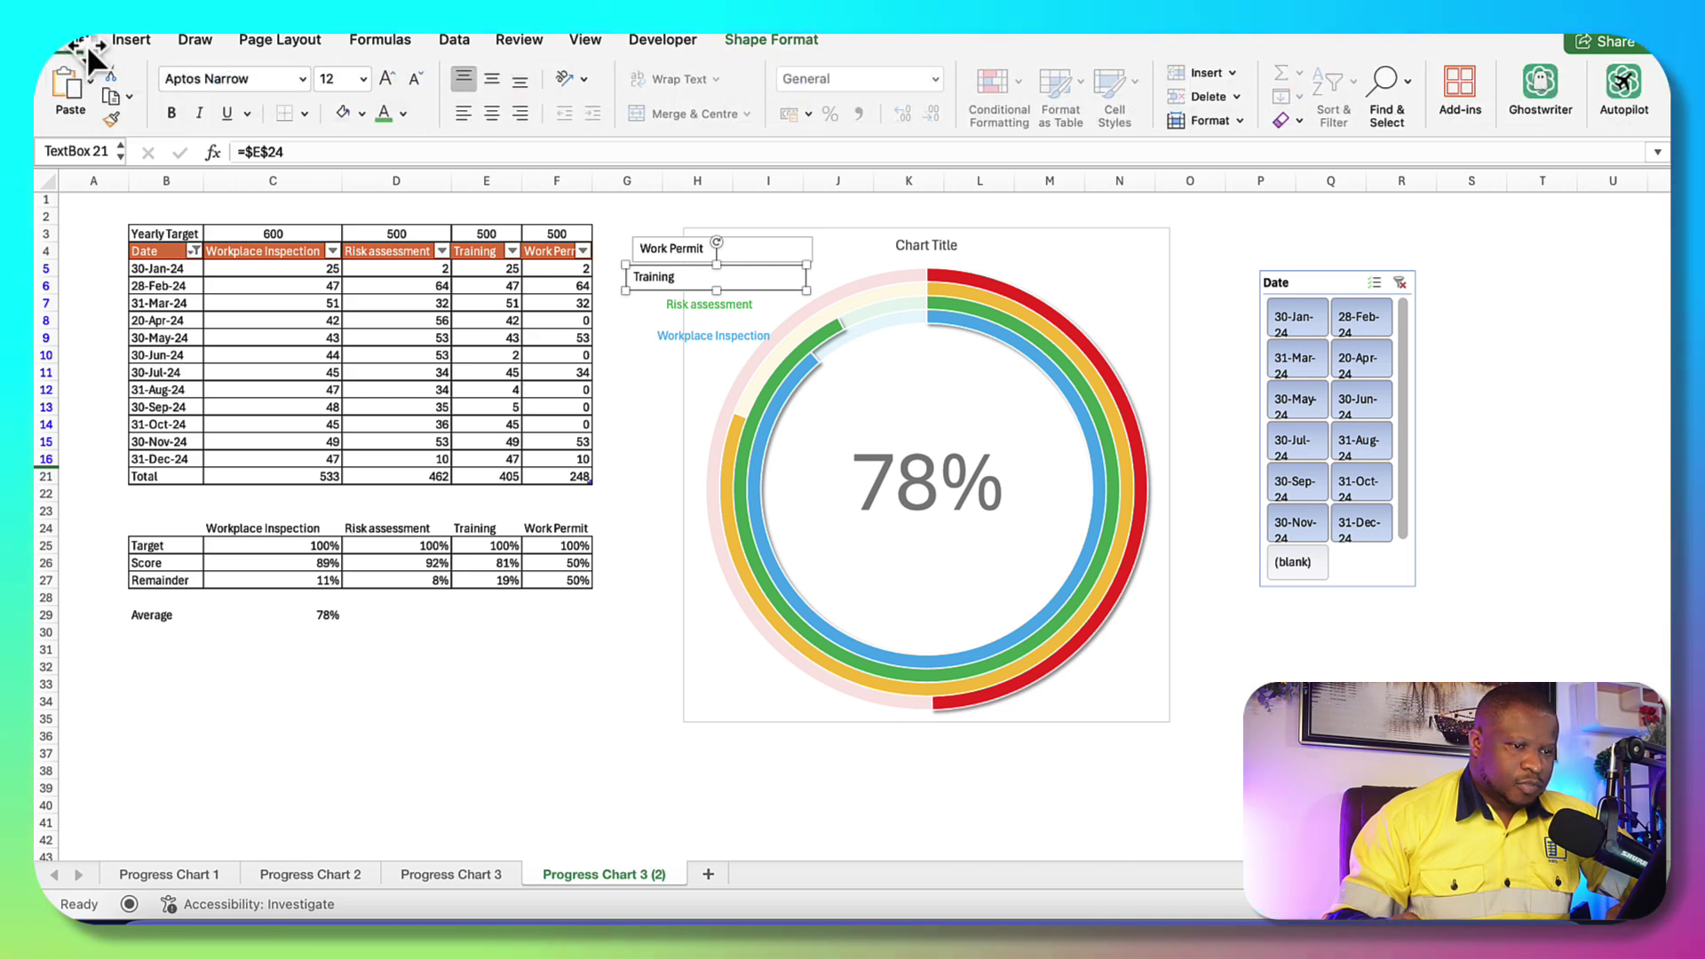
click(404, 114)
click(433, 359)
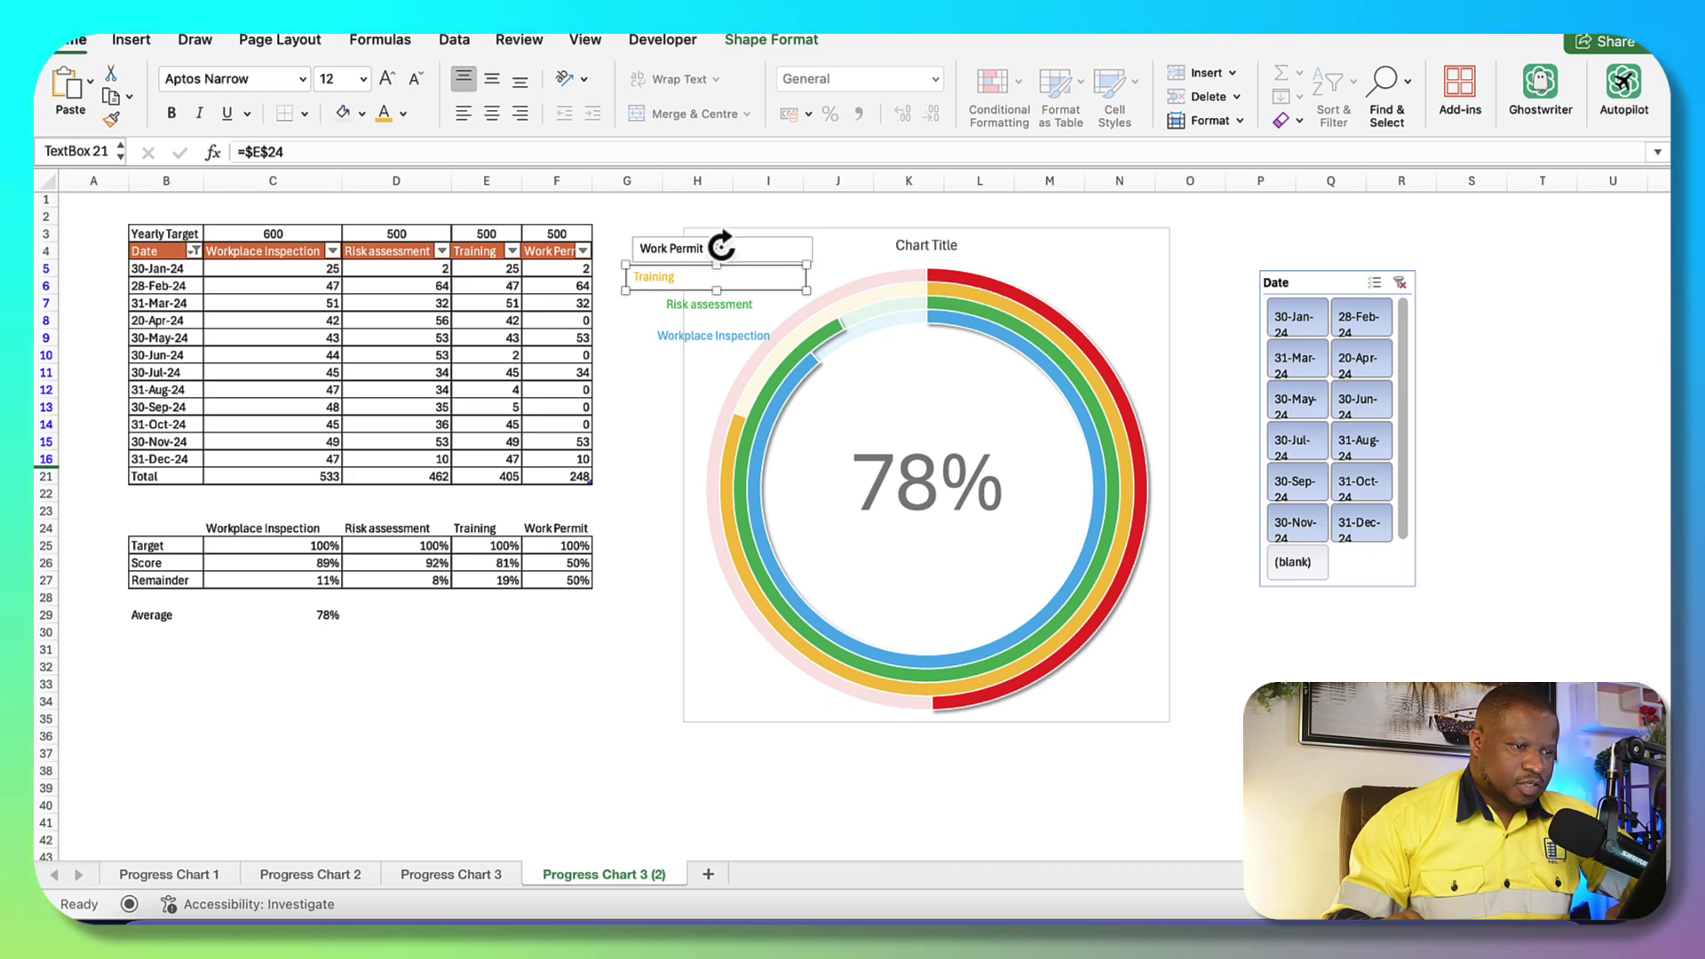
Remove the Work Permit label's fill and outline and colour its text red to match the outer ring
click(760, 49)
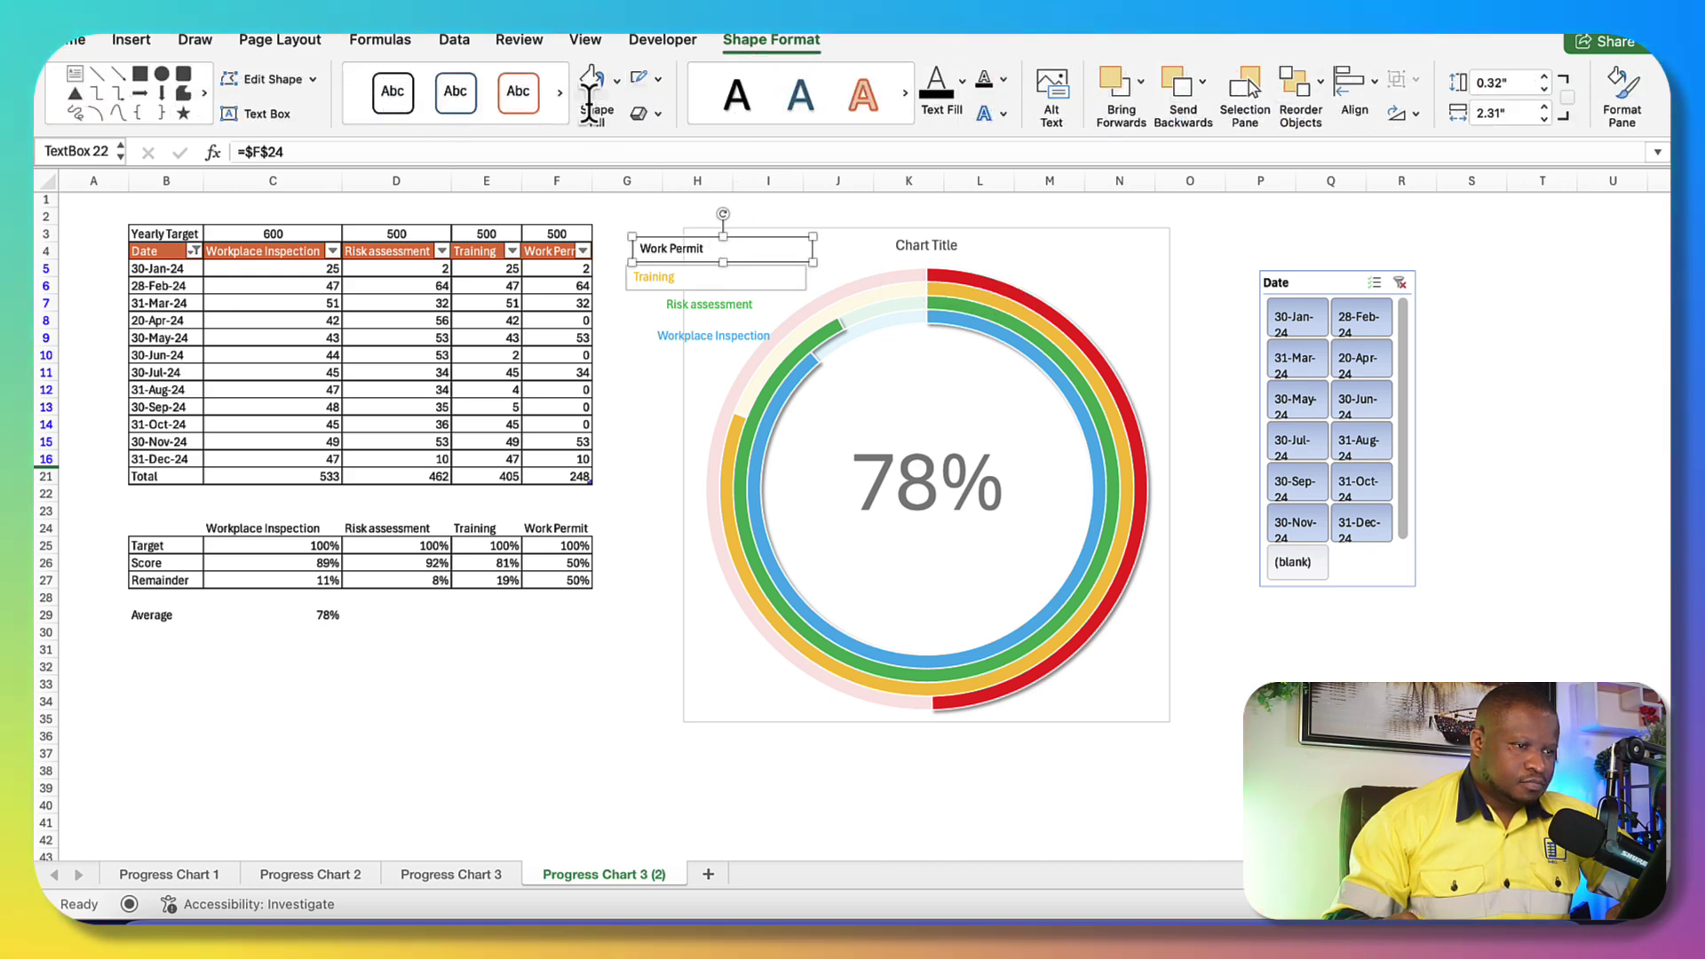
click(67, 38)
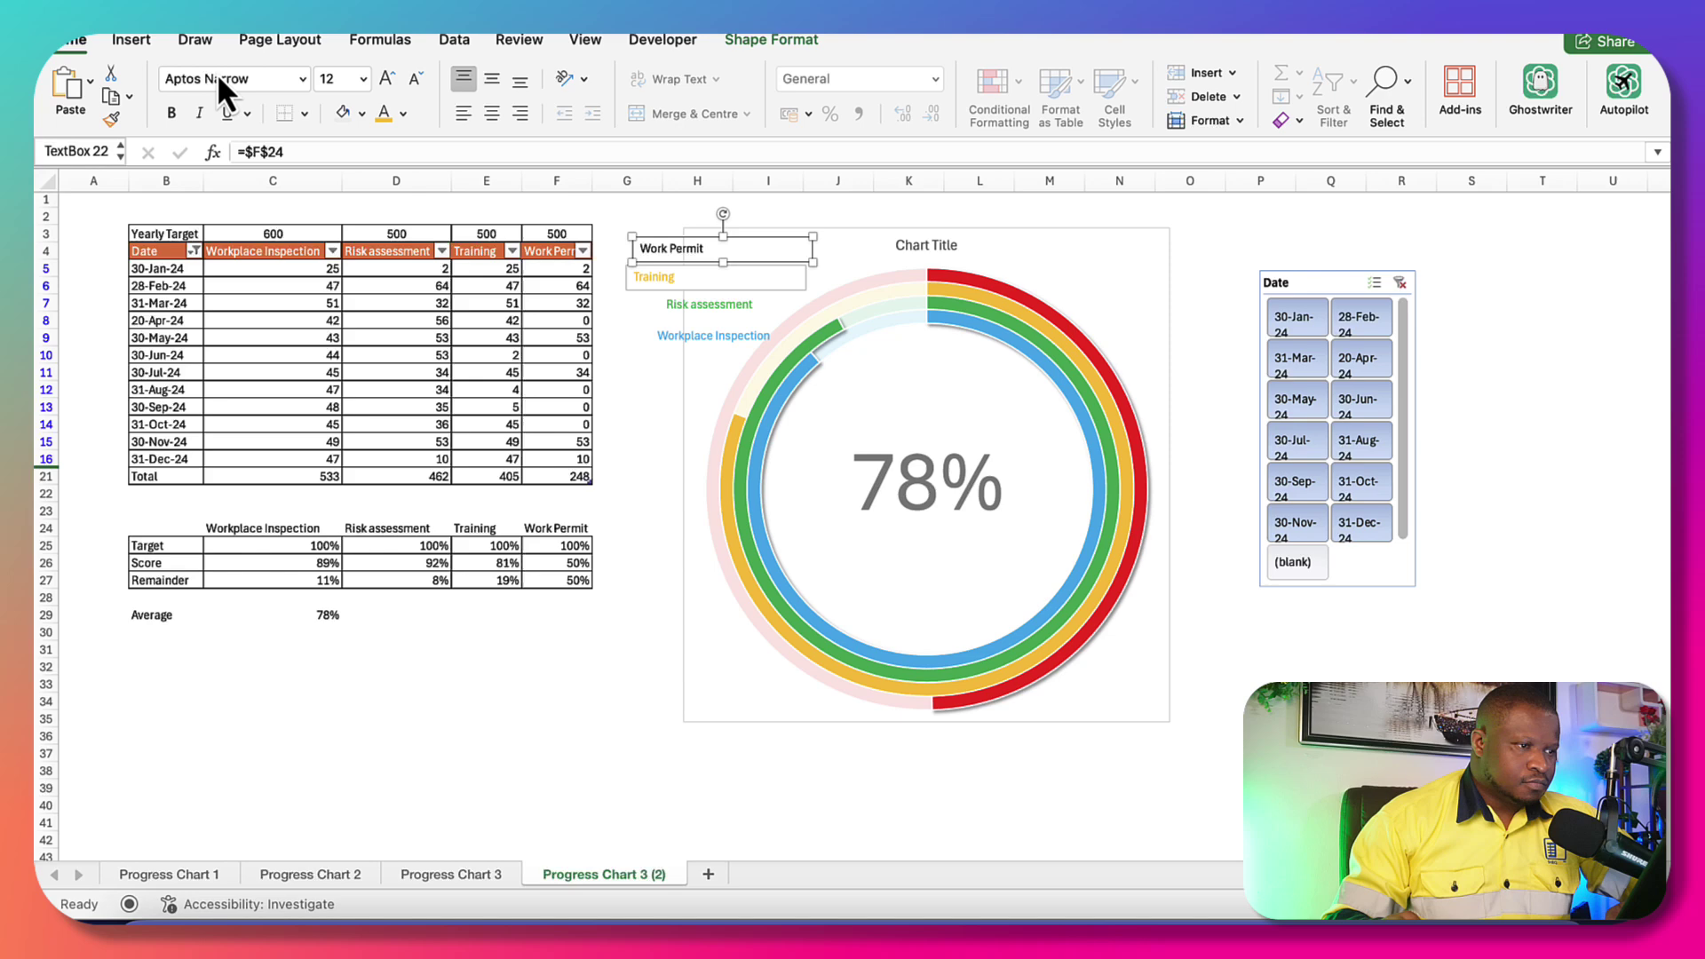
click(404, 113)
click(408, 360)
click(529, 703)
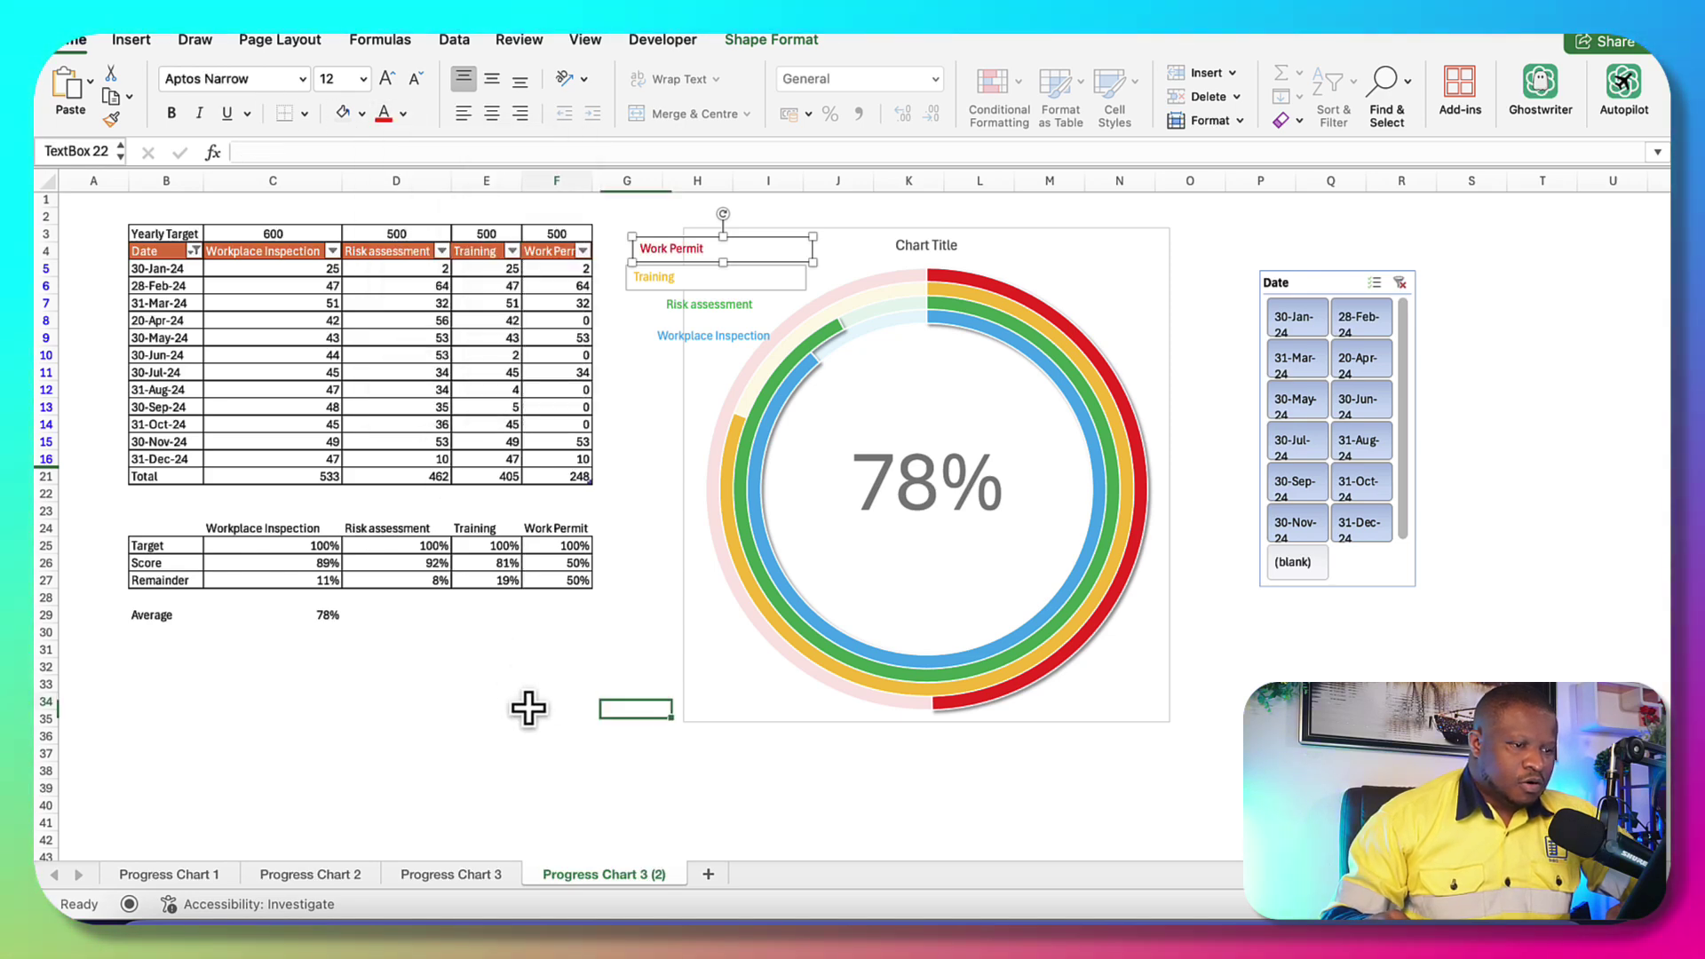
Select all four category labels and align their boxes on a common vertical centre line
click(802, 41)
shift+click(671, 250)
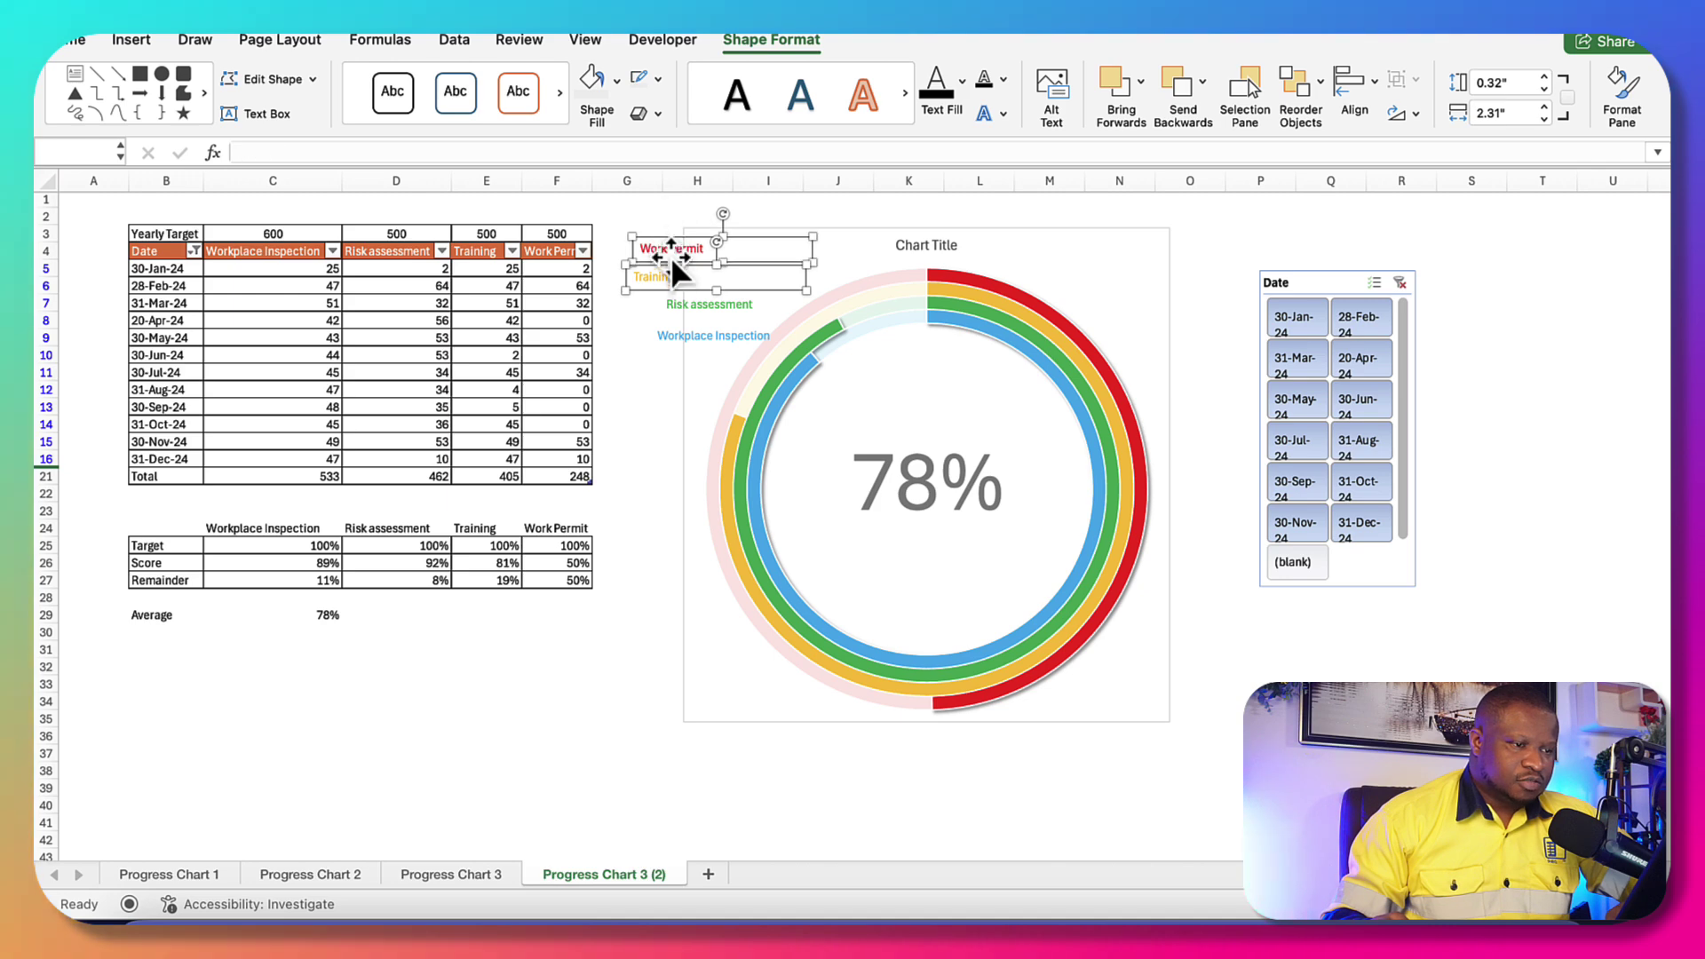
shift+click(680, 305)
shift+click(673, 341)
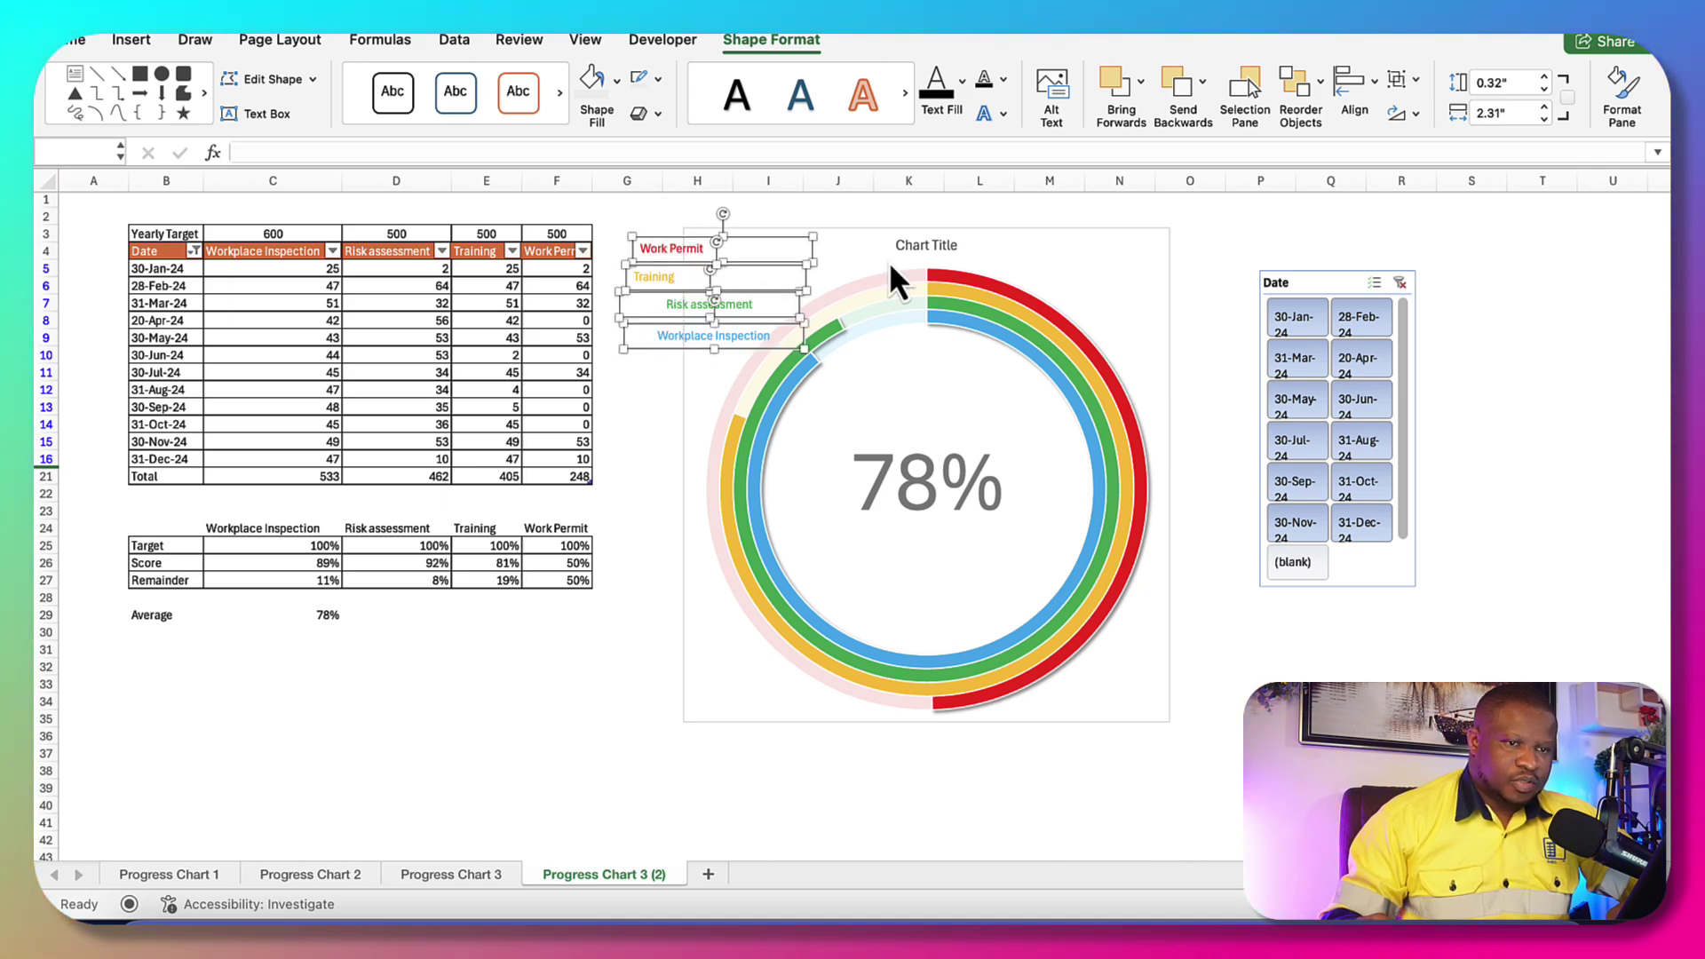
click(1358, 84)
click(1404, 169)
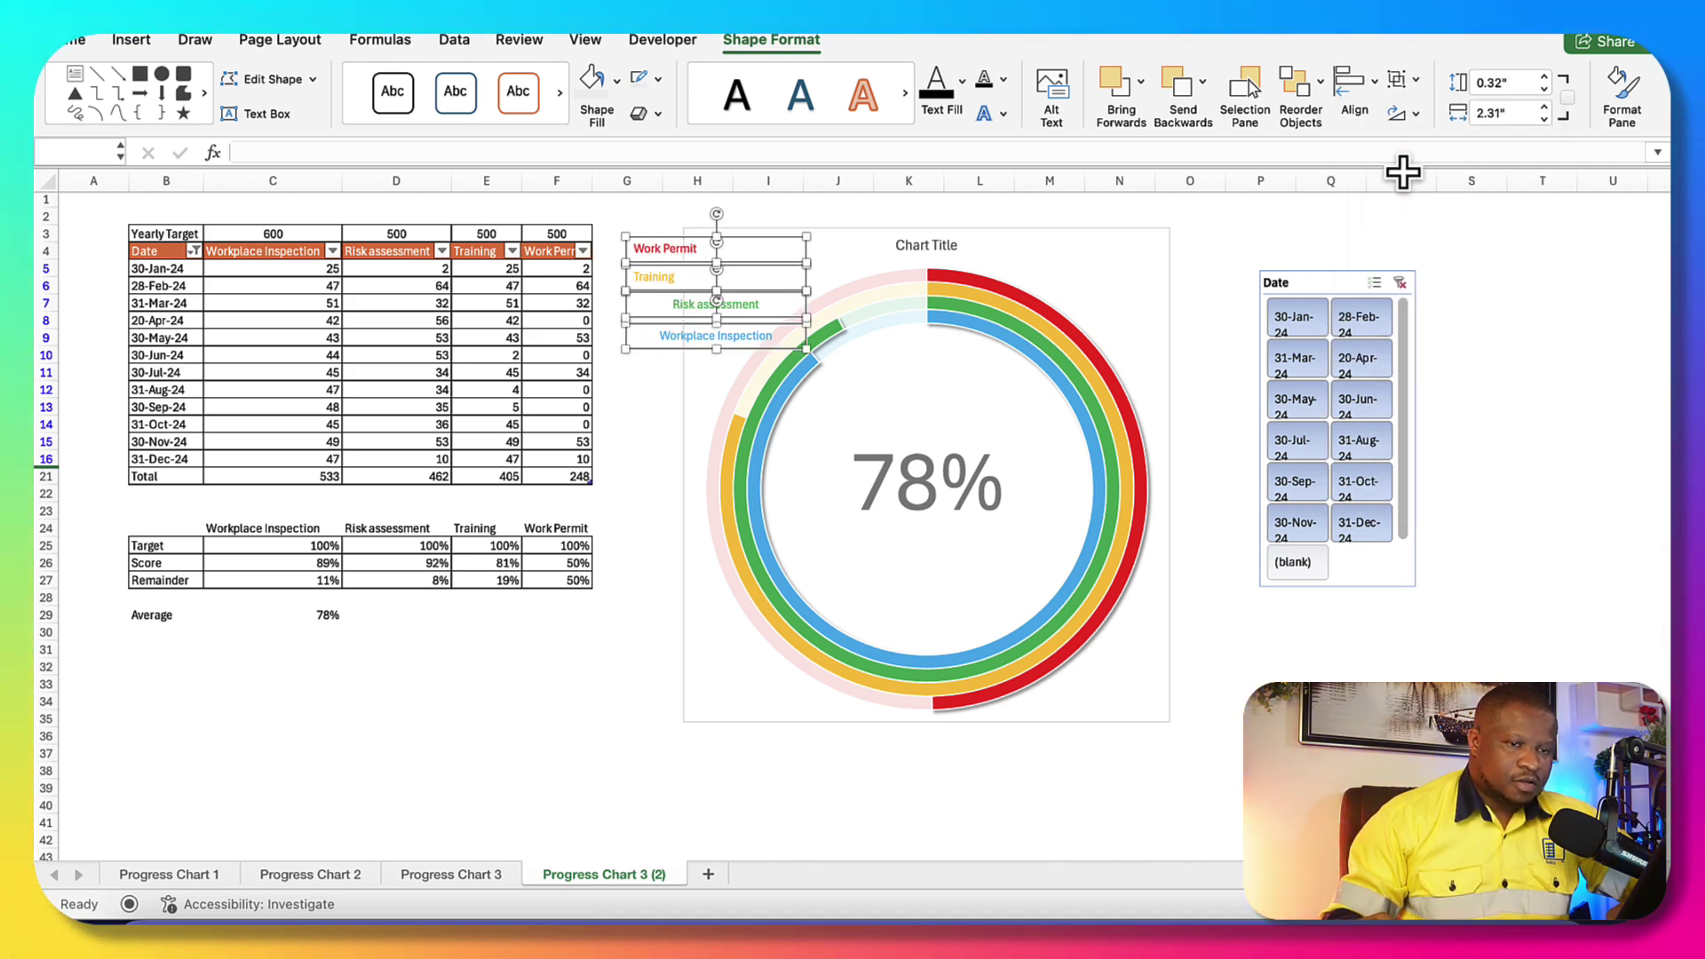
Left-align the text in all four category labels and shift the labels together slightly to the right
click(80, 40)
click(487, 116)
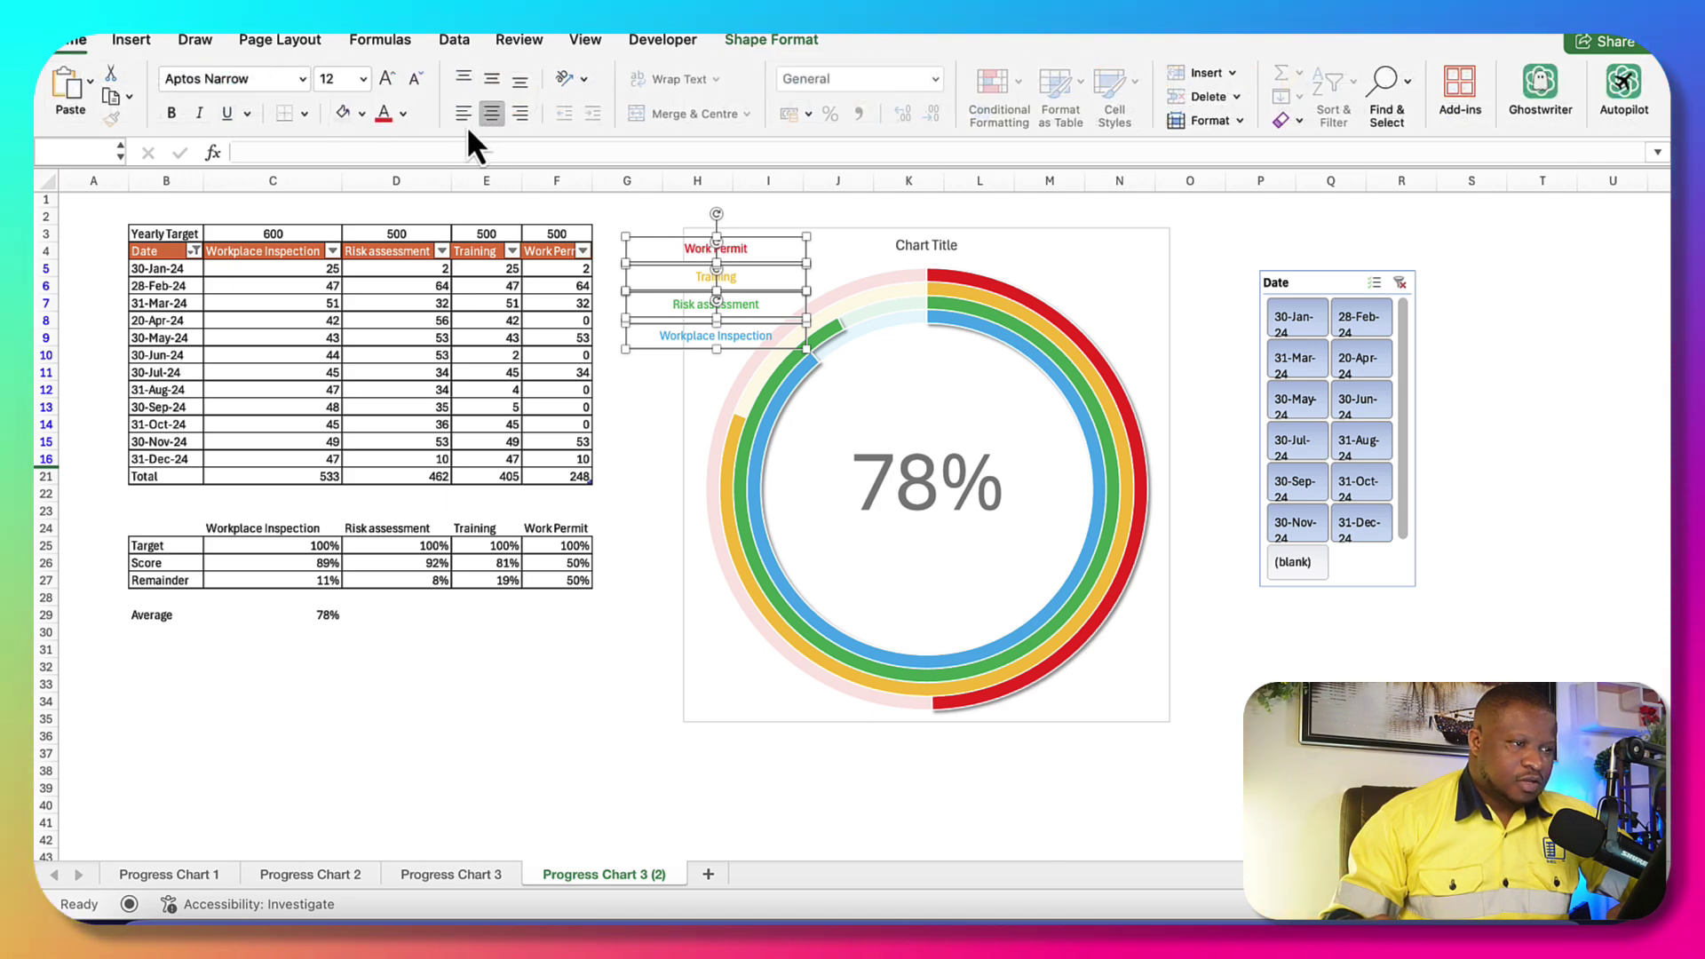
click(465, 115)
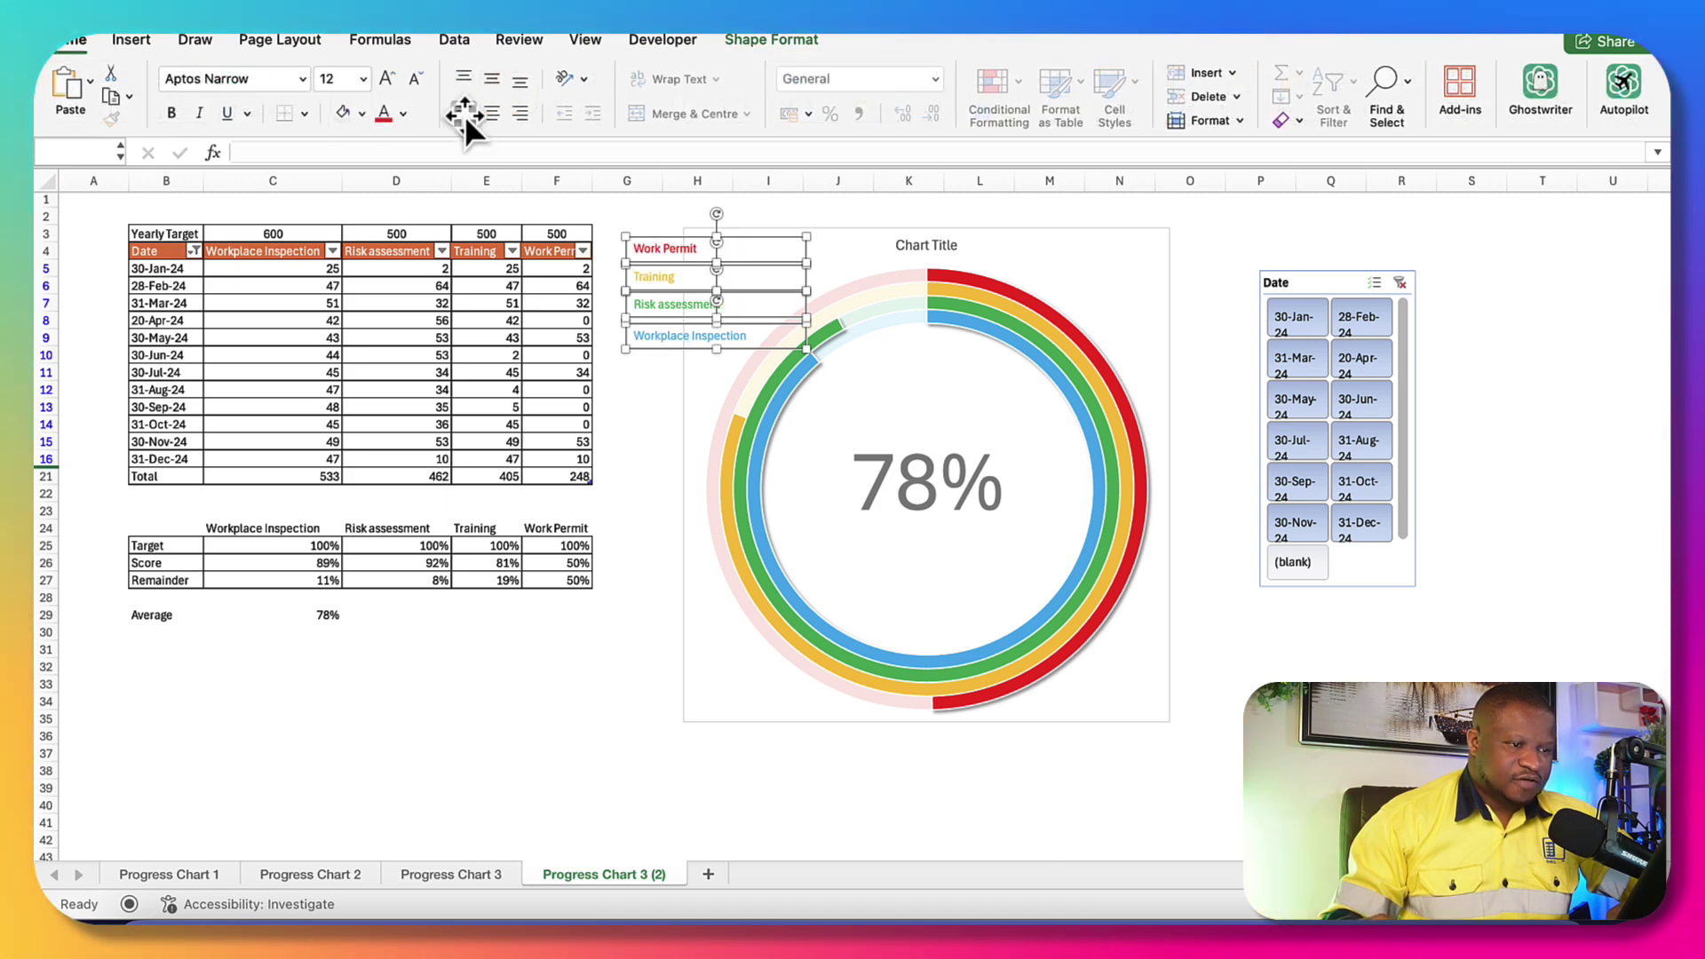
drag(768, 352, 781, 352)
click(1306, 601)
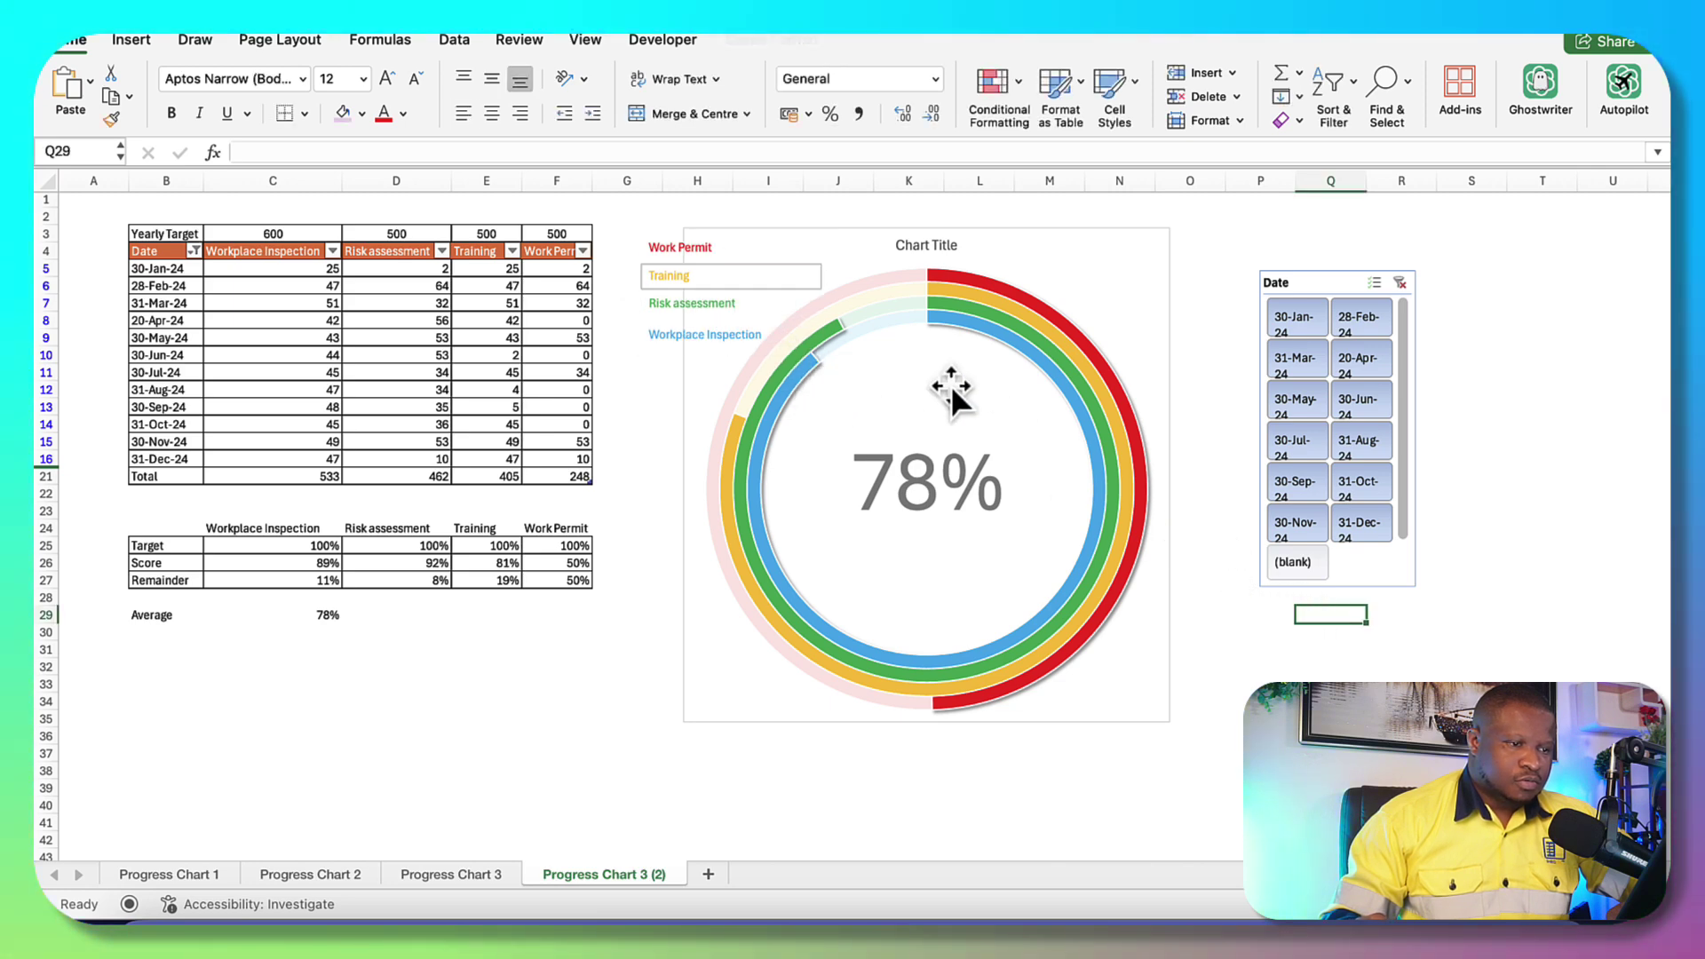
Remove the outline from the Training label's text box
click(792, 285)
click(675, 40)
click(744, 45)
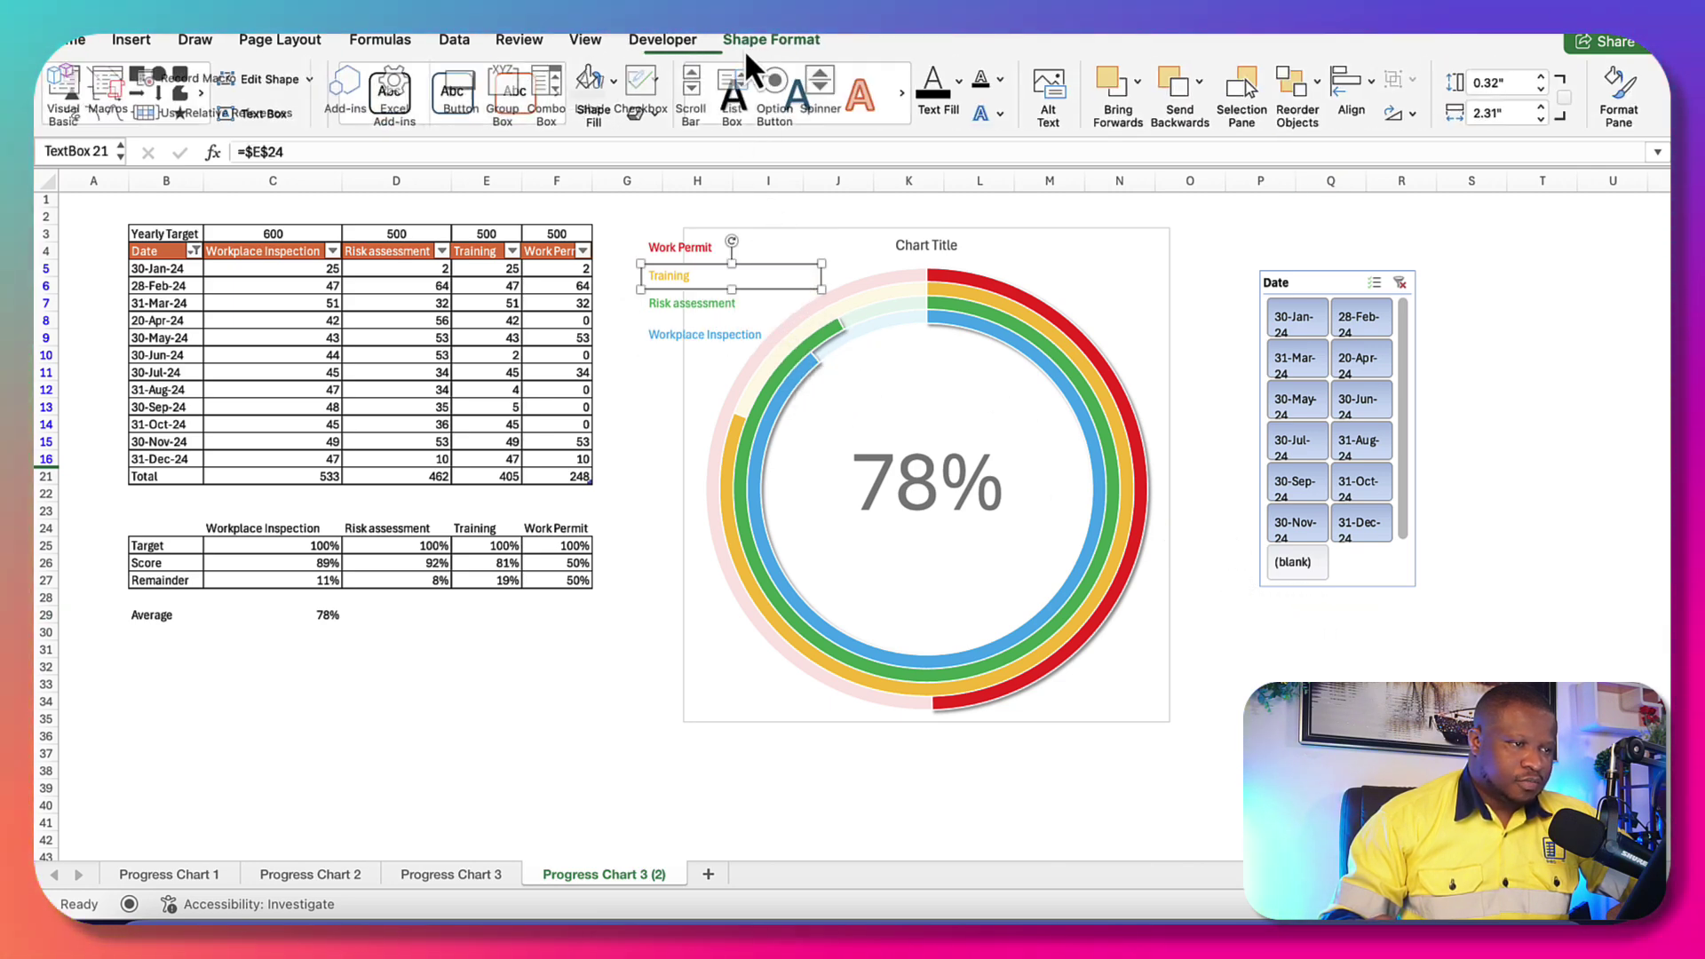
click(1330, 719)
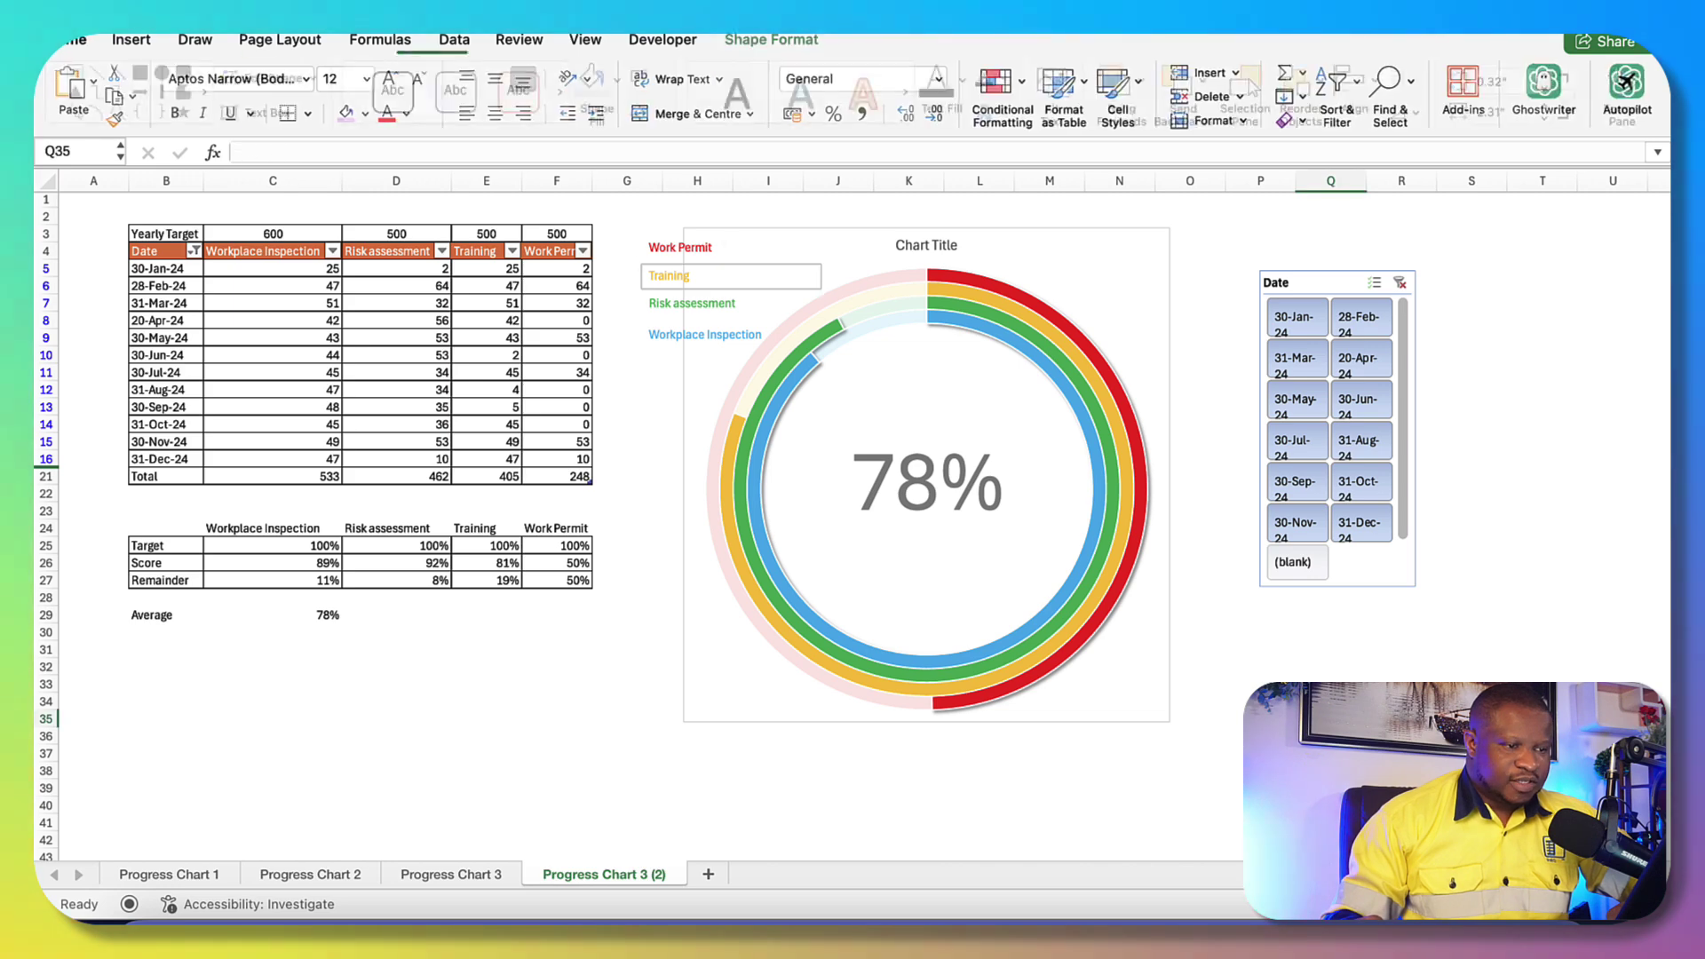
click(770, 42)
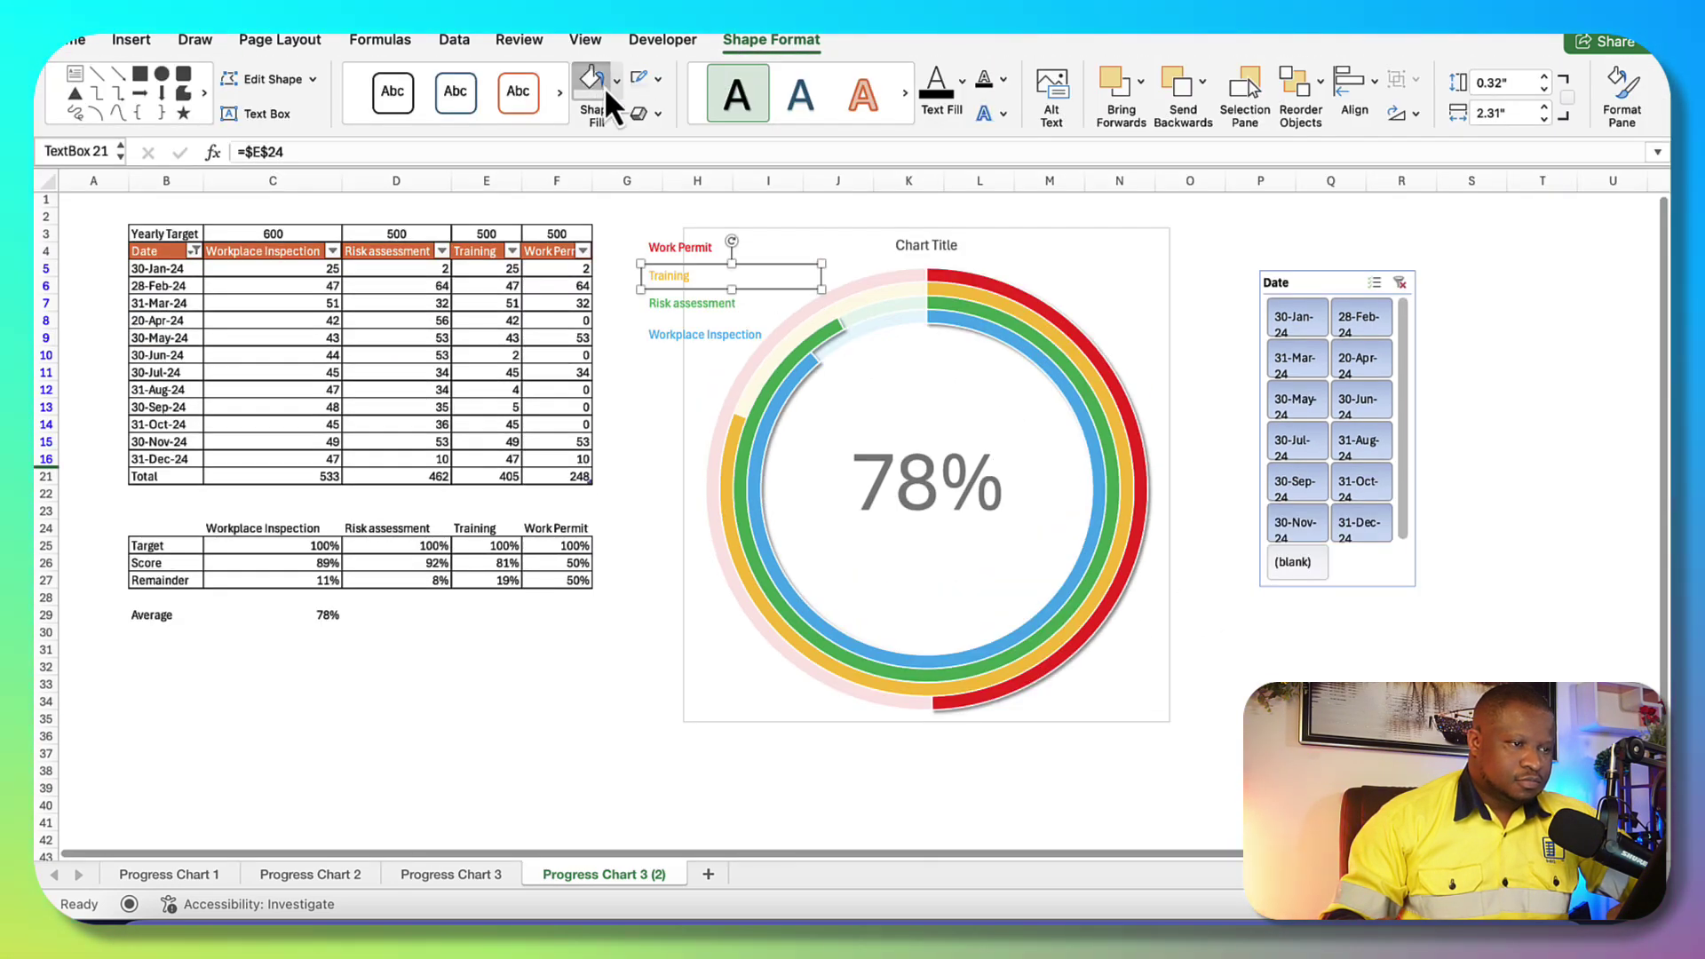
click(1401, 753)
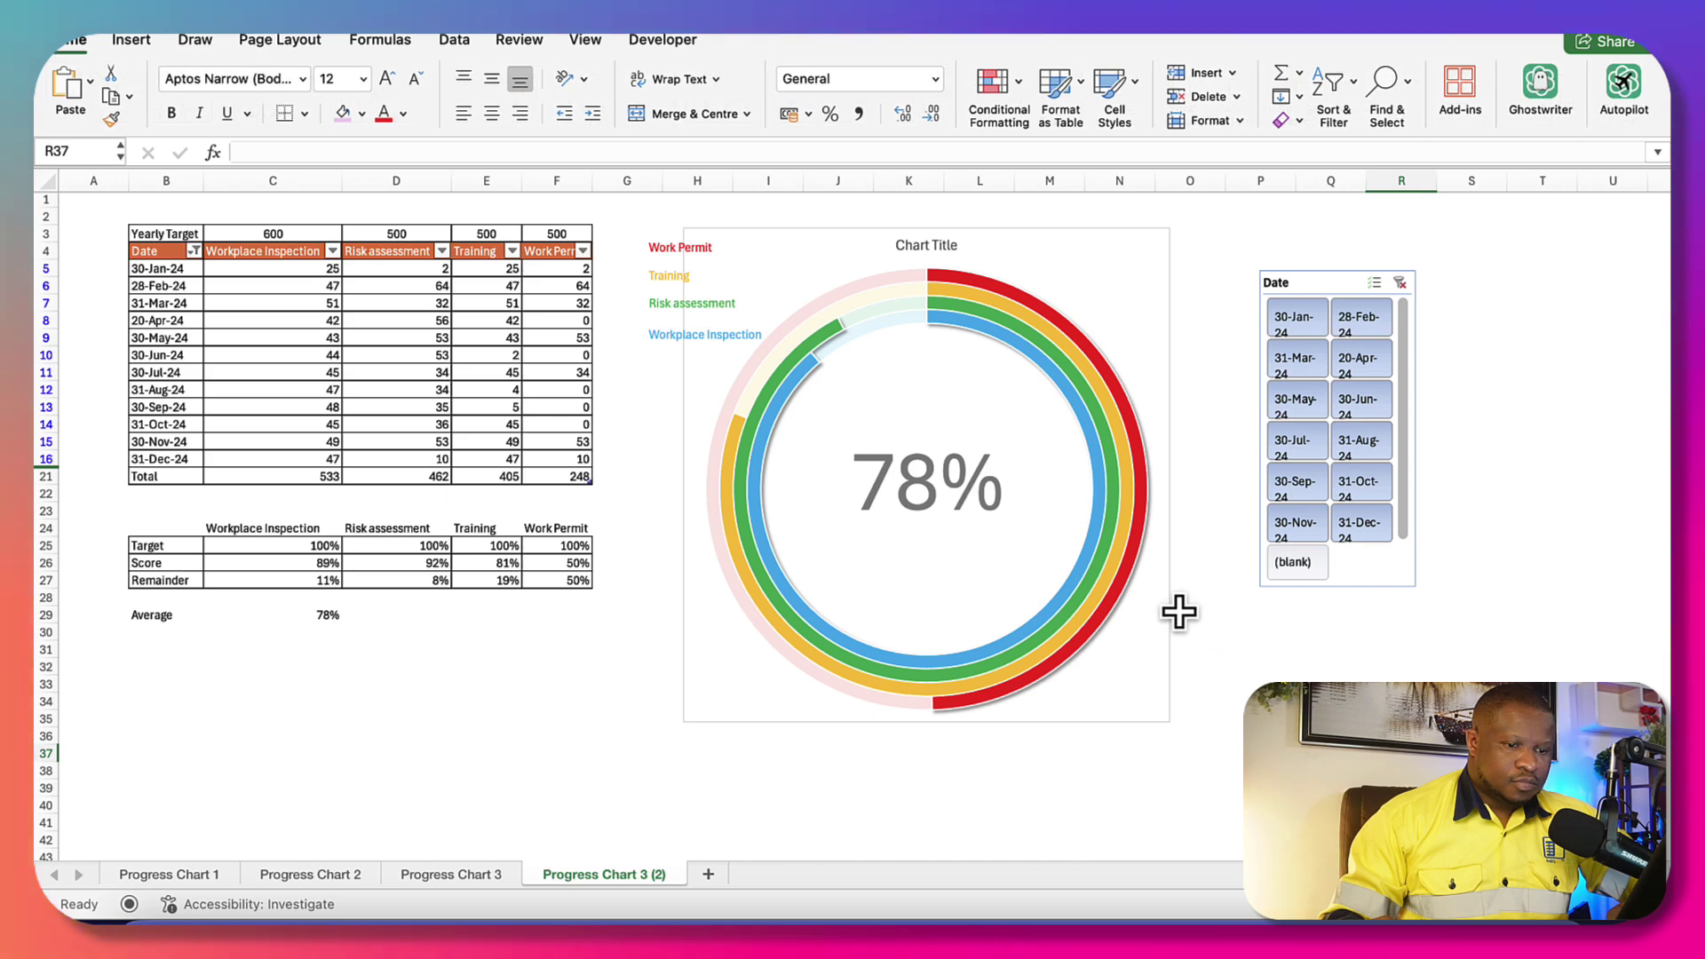
Remove the border around the four-ring doughnut's chart area
click(1167, 611)
click(873, 41)
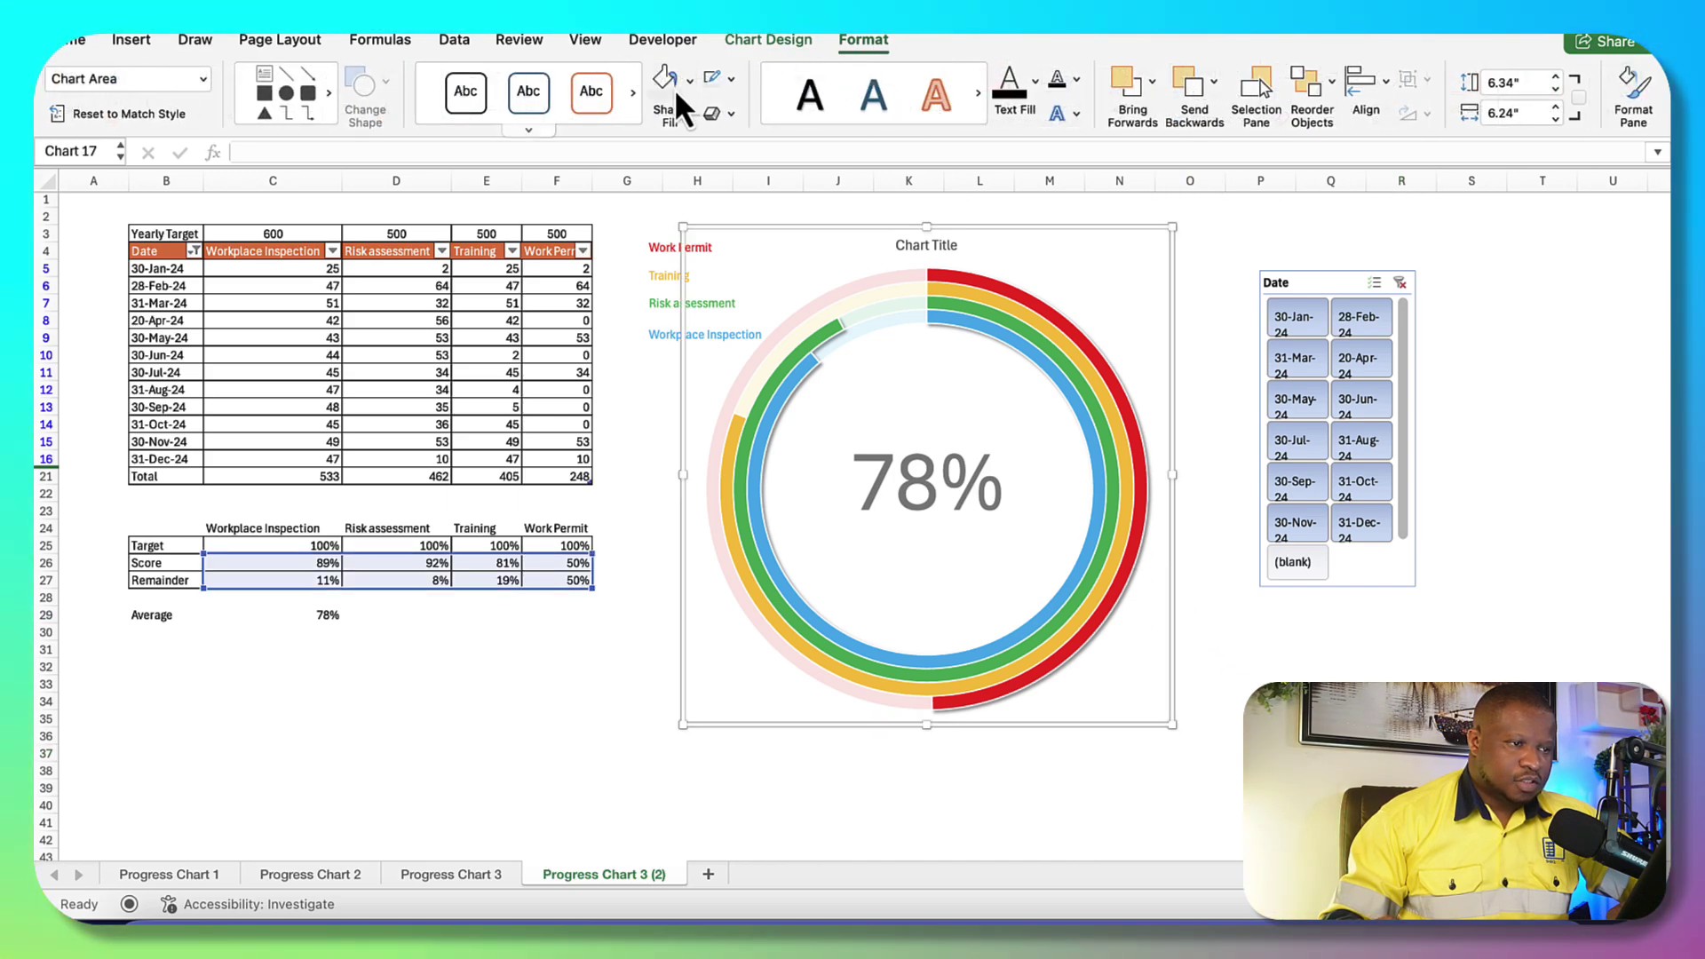
click(1330, 718)
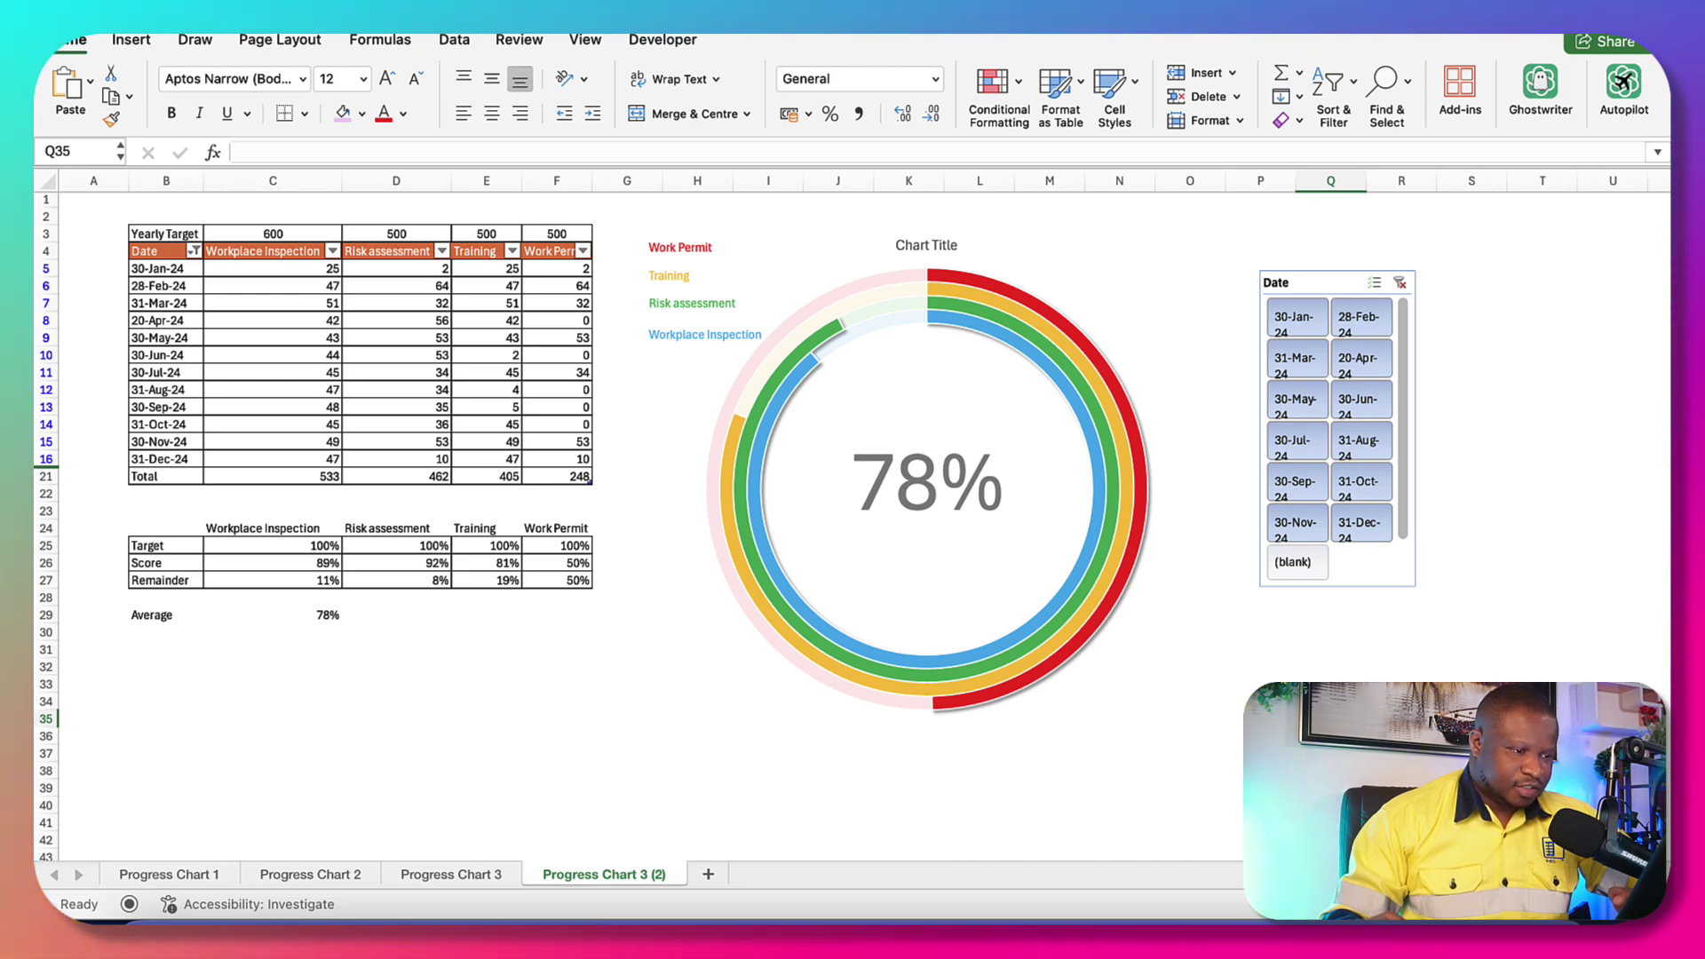
Insert a small text box and duplicate it to place one empty value box beside each of the four category labels
click(132, 41)
click(1193, 84)
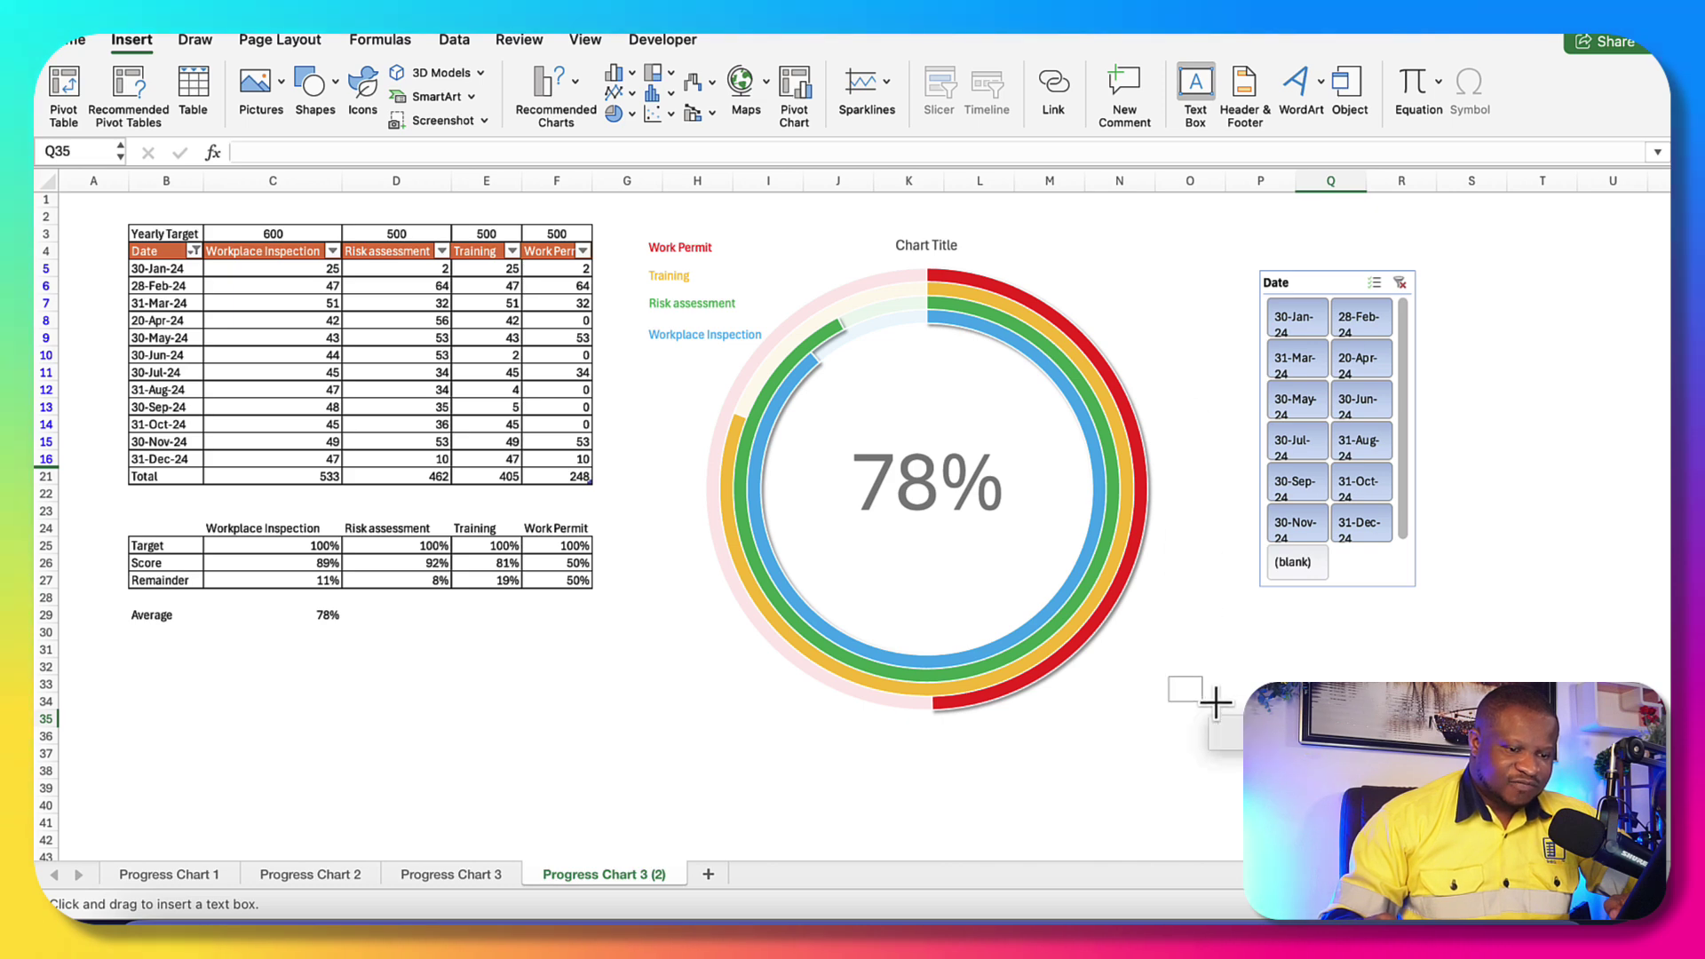
drag(1232, 710, 1234, 708)
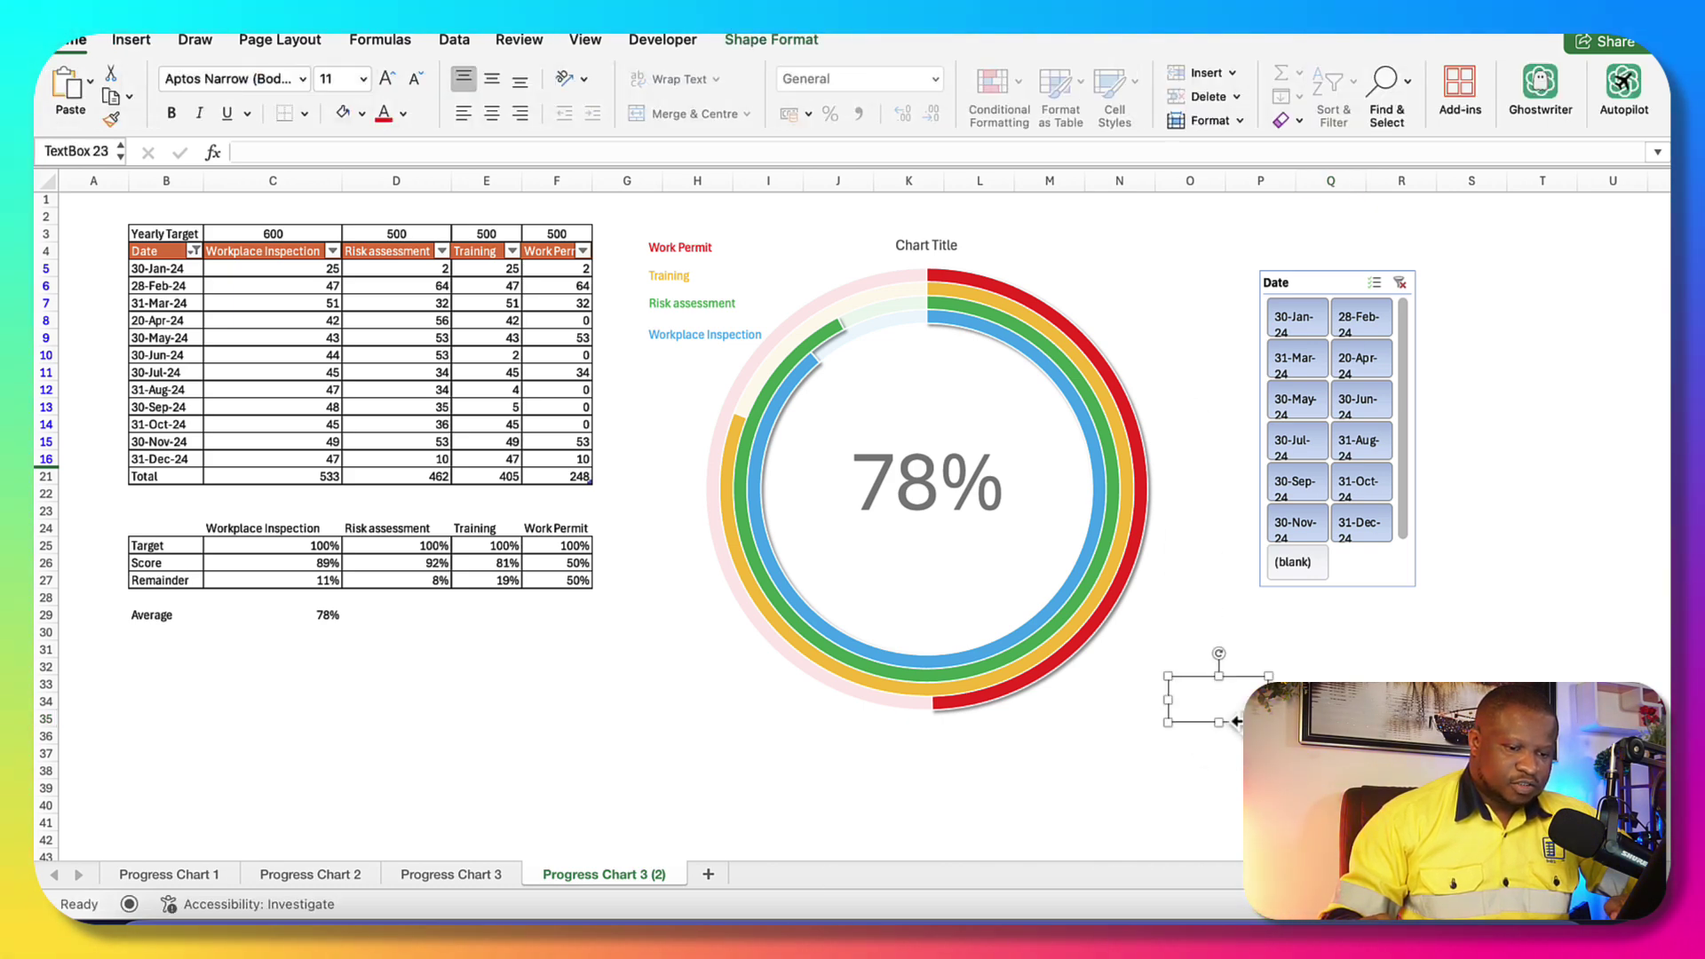
drag(1234, 717, 830, 339)
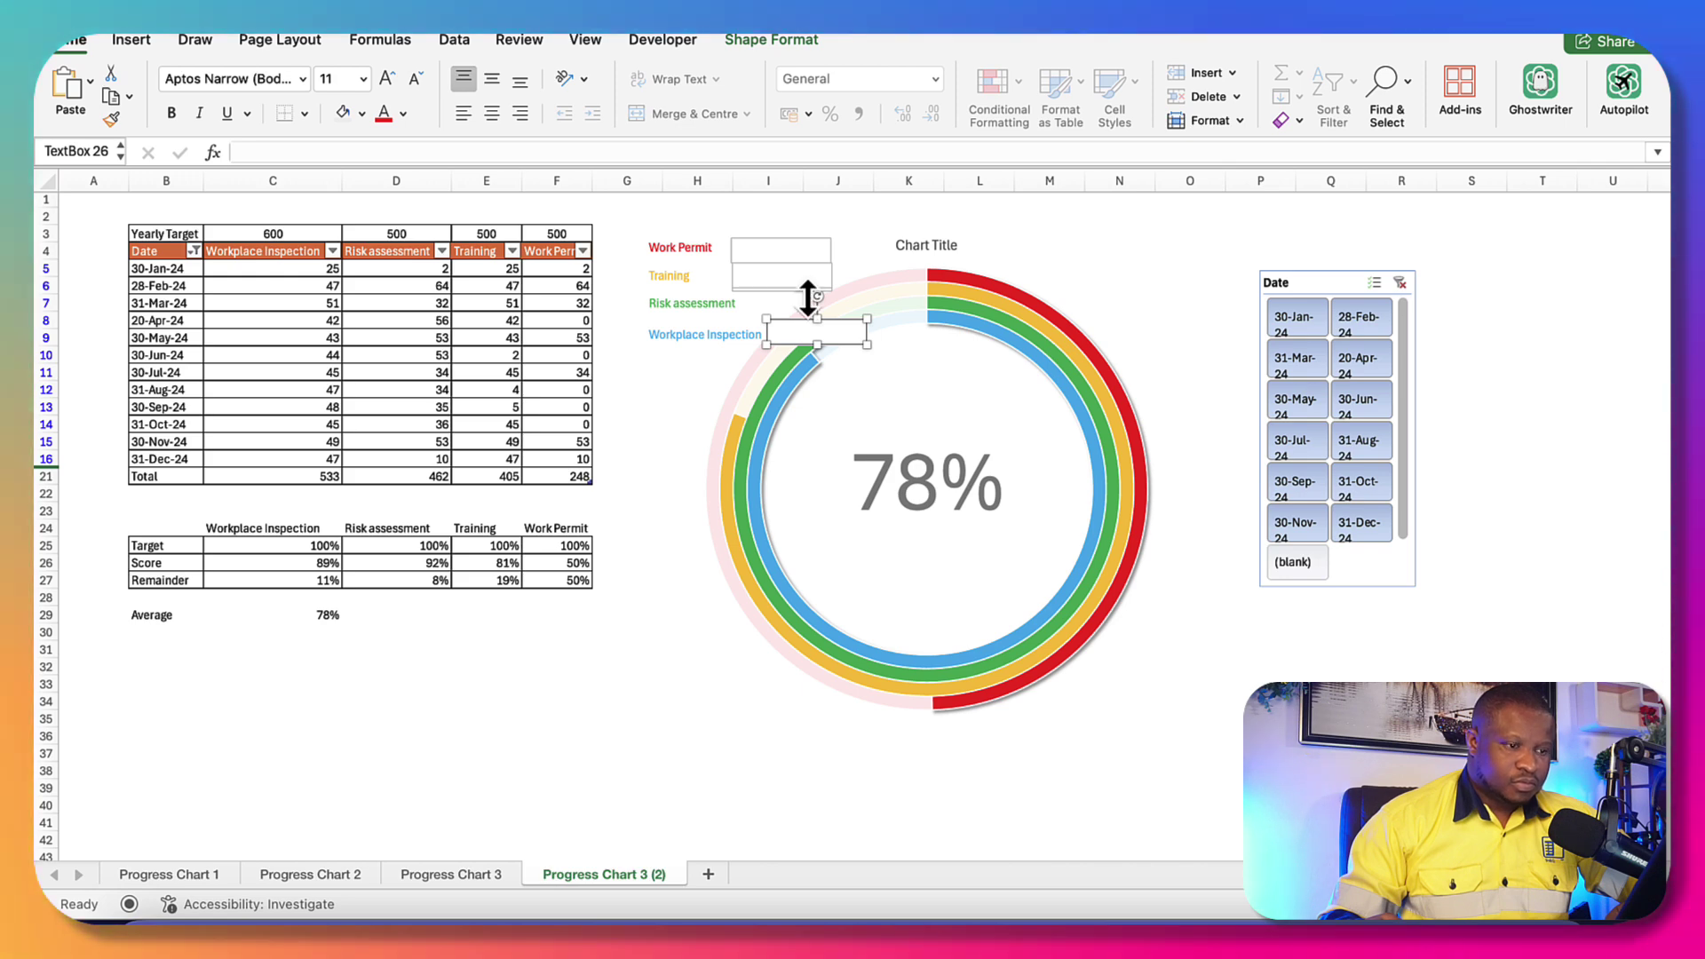
key(super+d)
drag(815, 364, 768, 314)
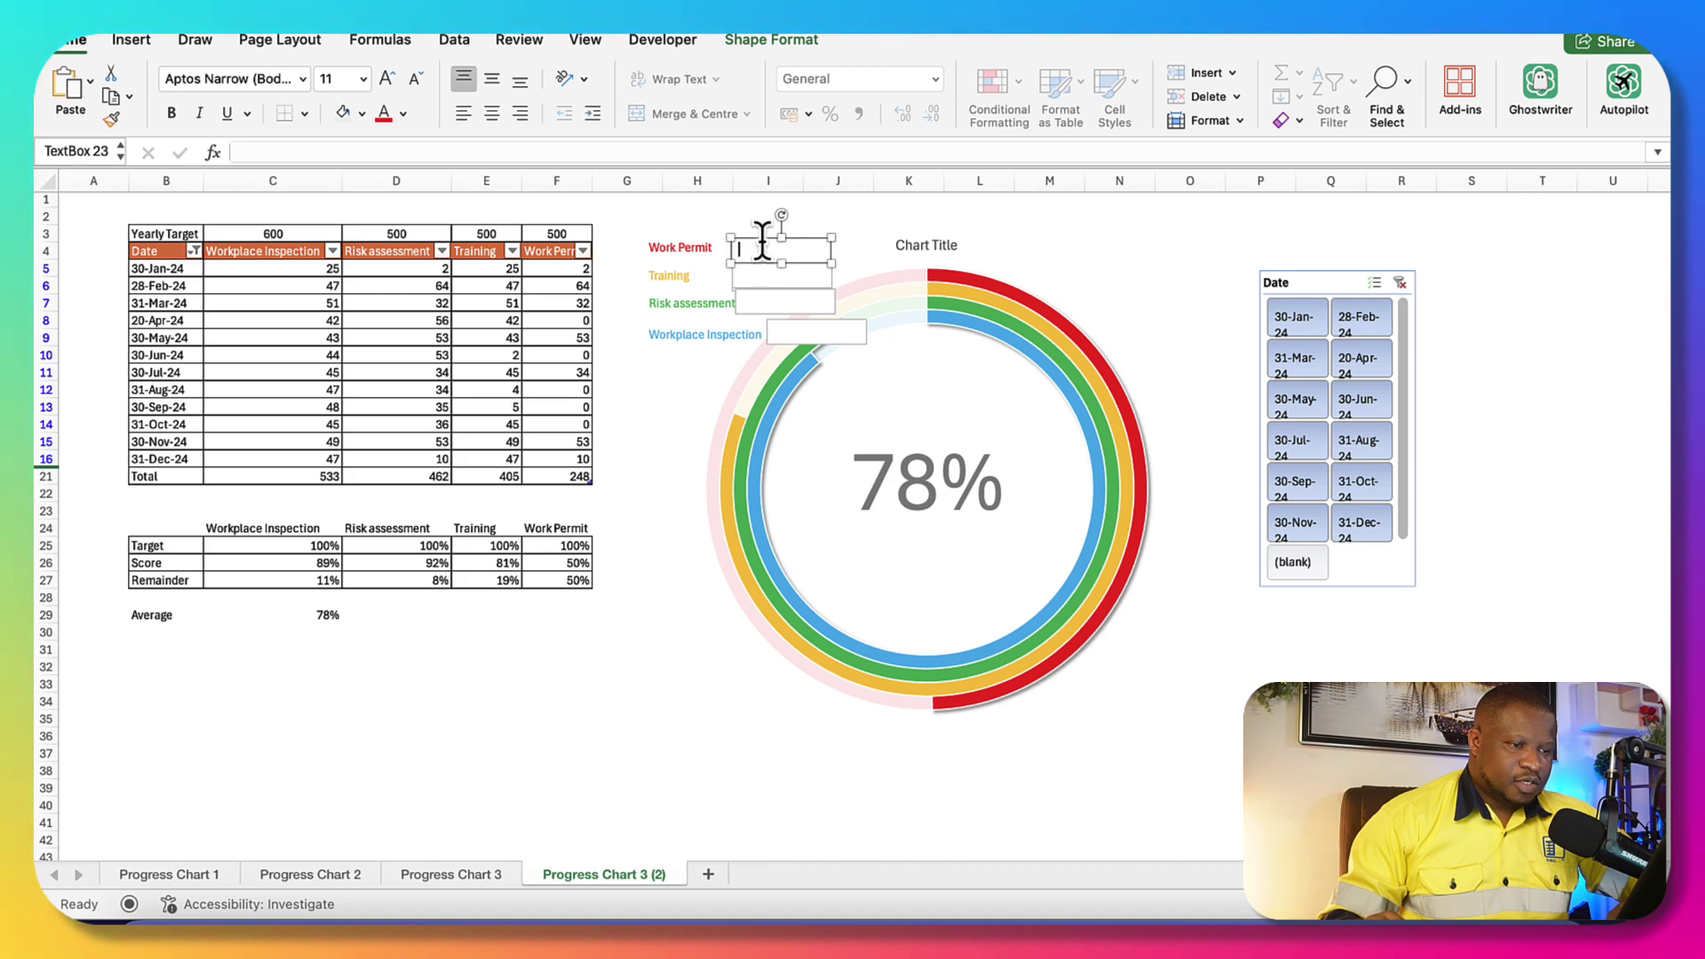
Link the Work Permit value box to that category's score in cell F26
click(392, 151)
text(=)
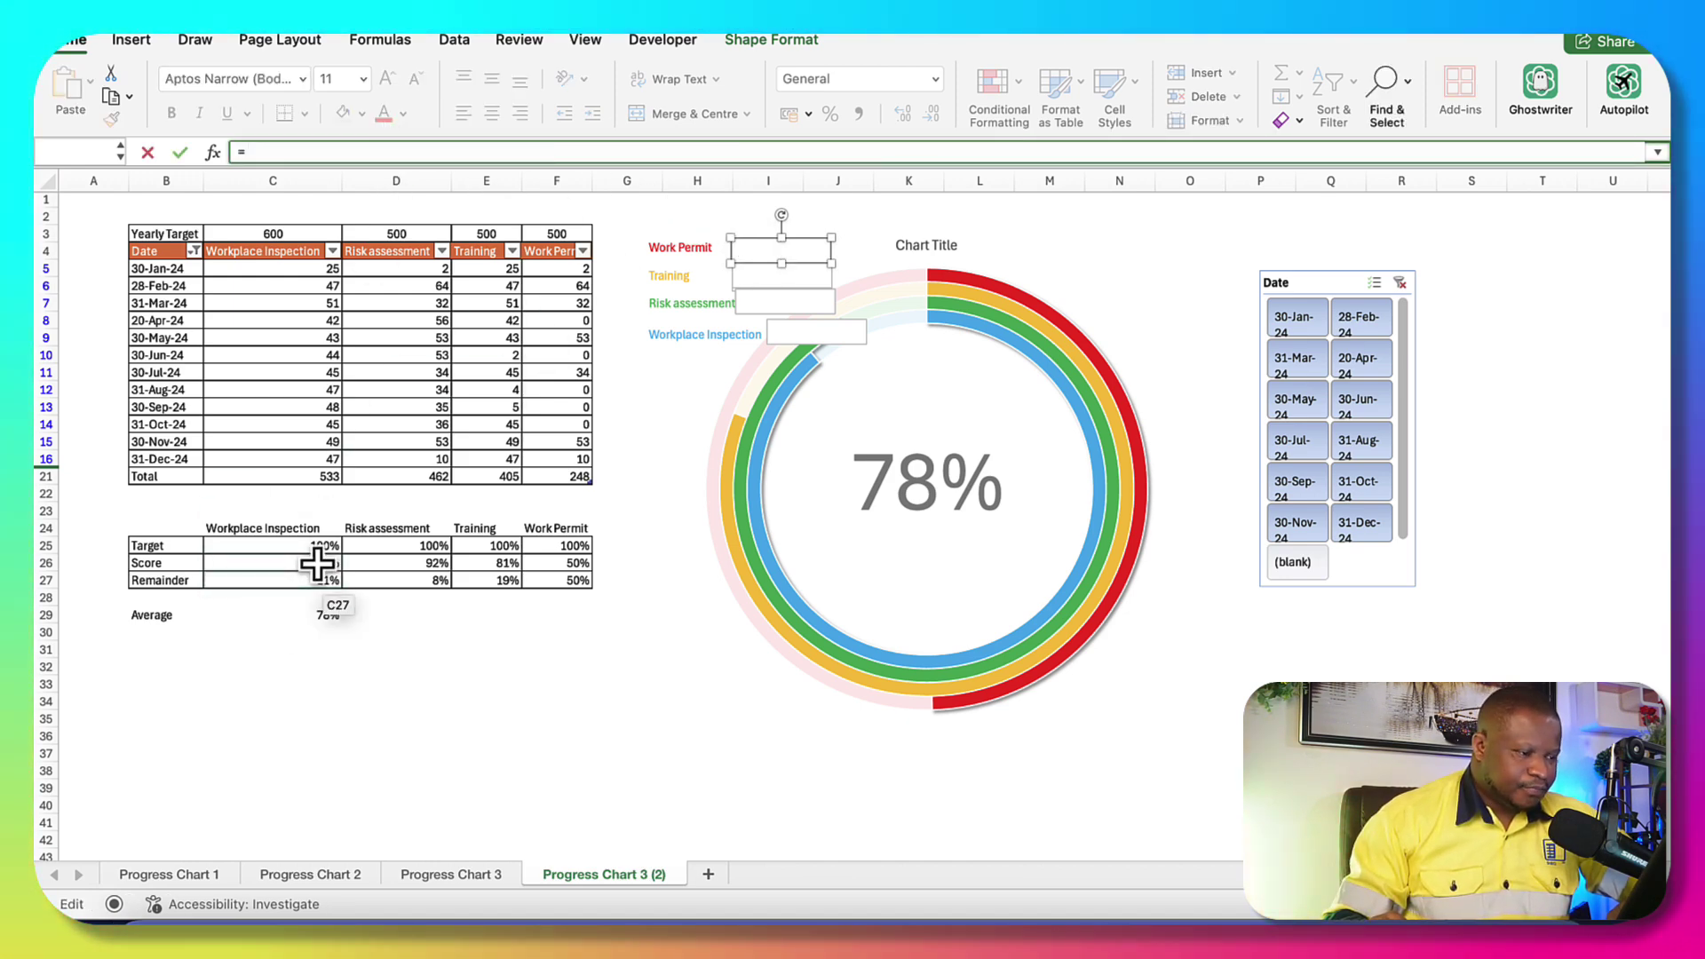
key(Up)
key(Up)
key(Up)
key(Right)
key(Right)
key(Right)
click(556, 568)
key(Return)
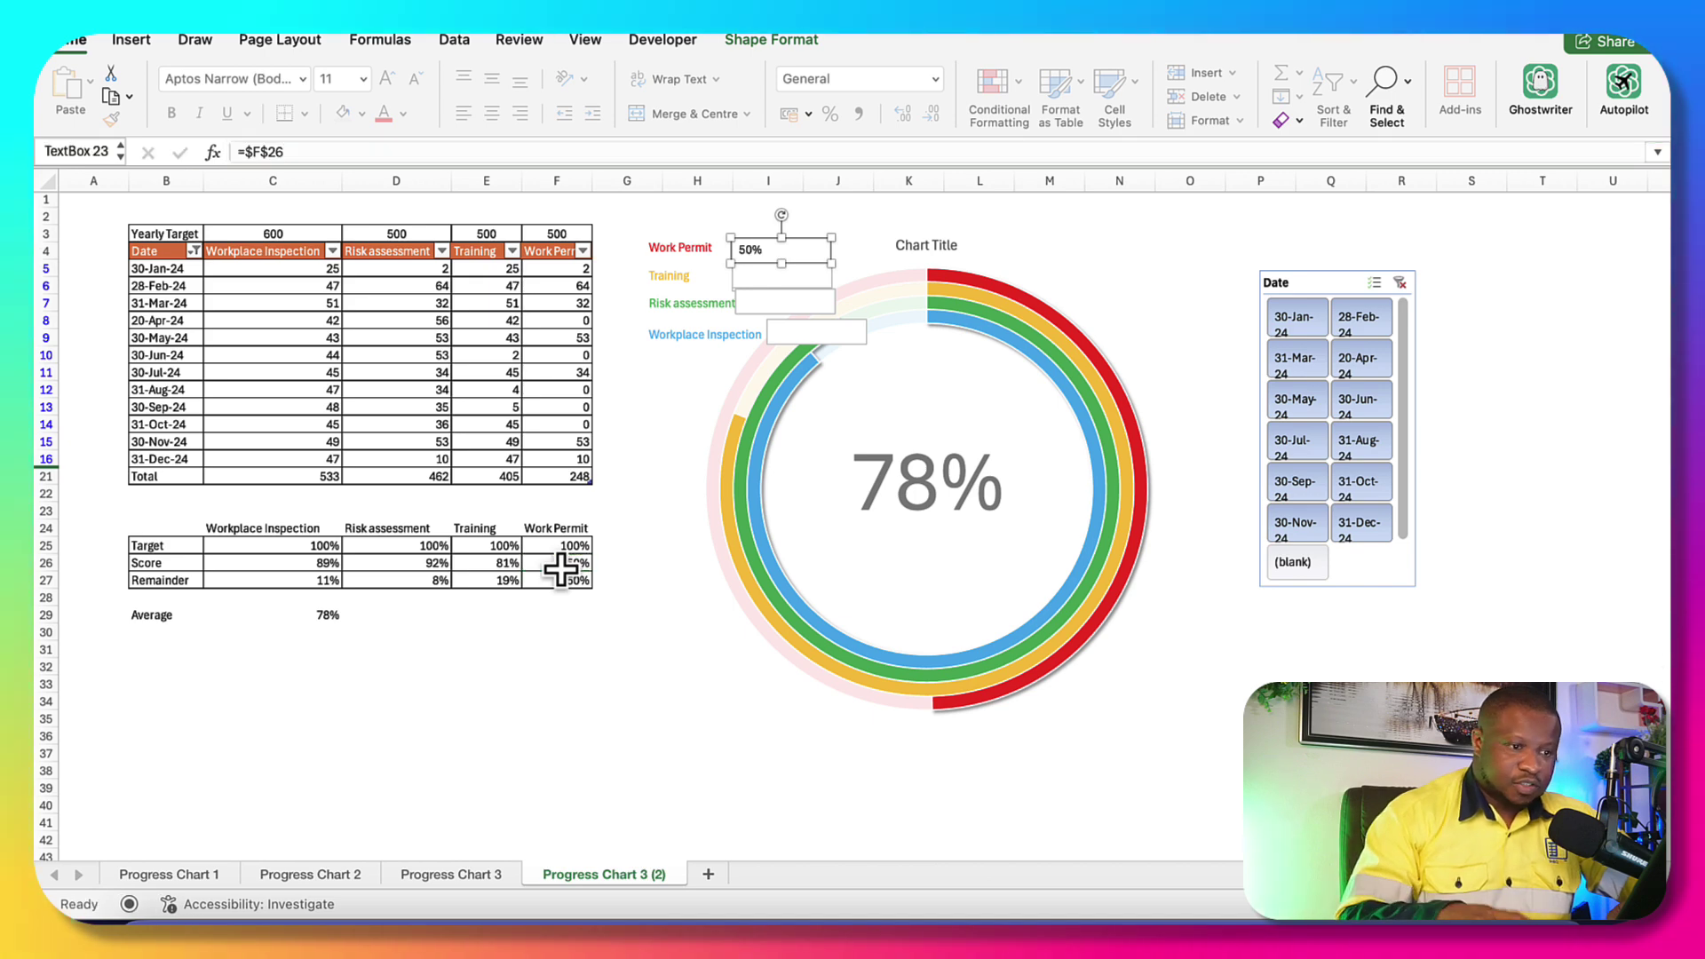
Link the Training value box to that category's score in cell E26
click(835, 279)
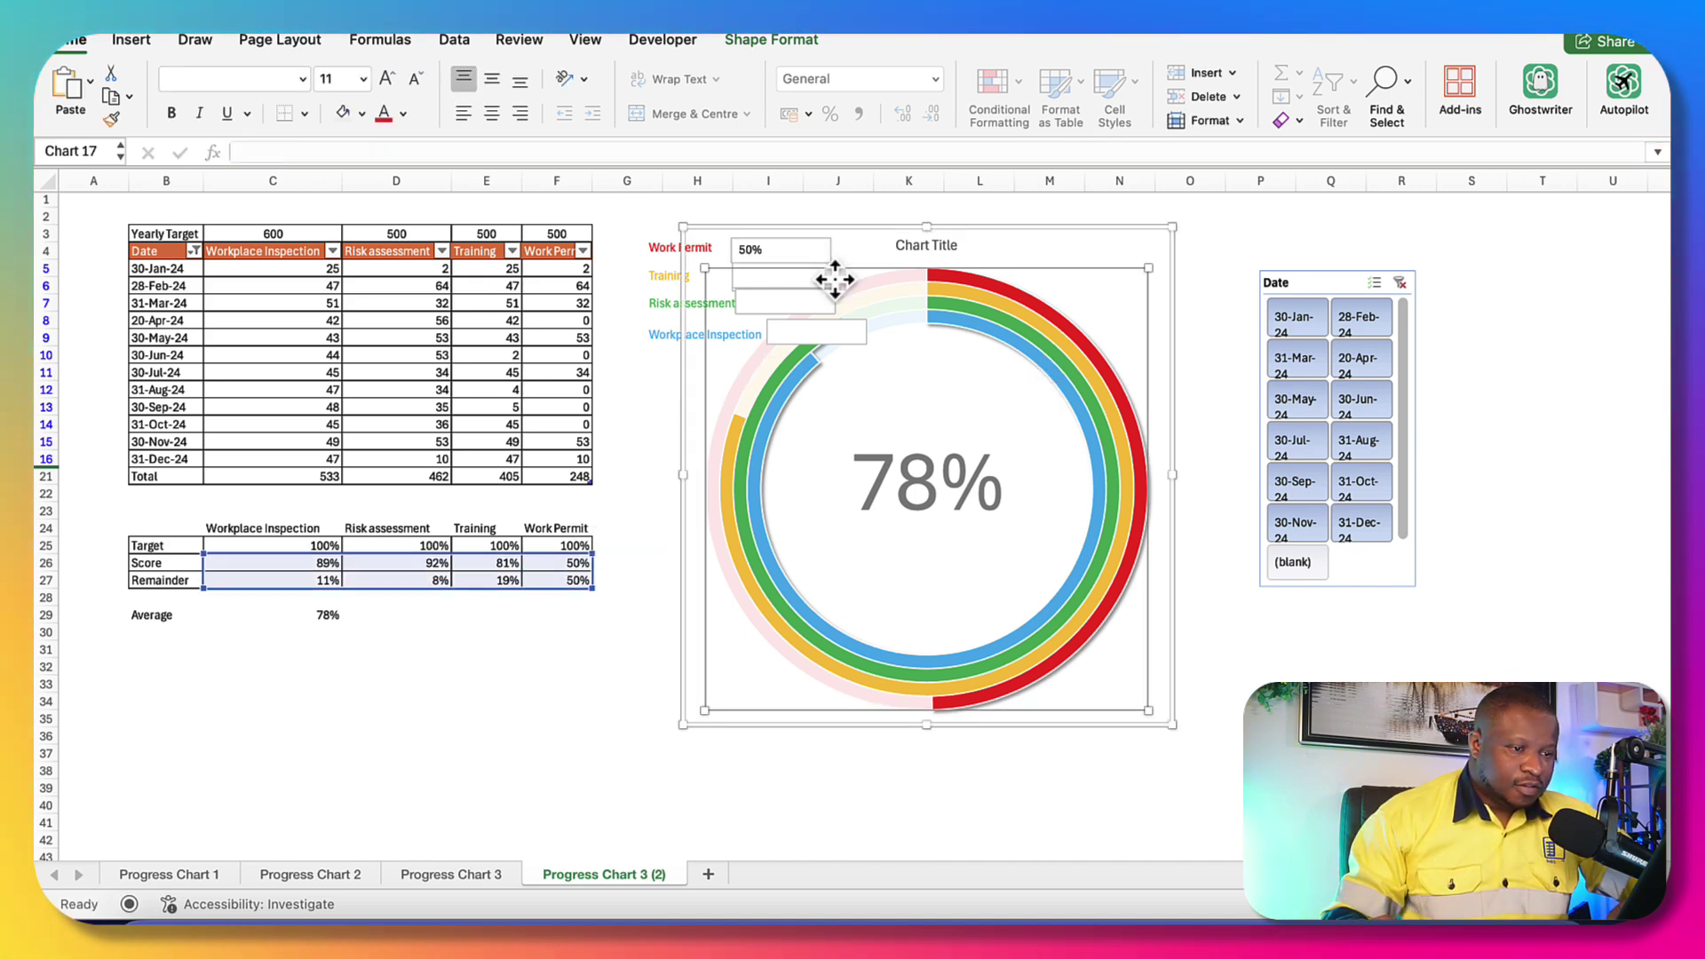
key(Escape)
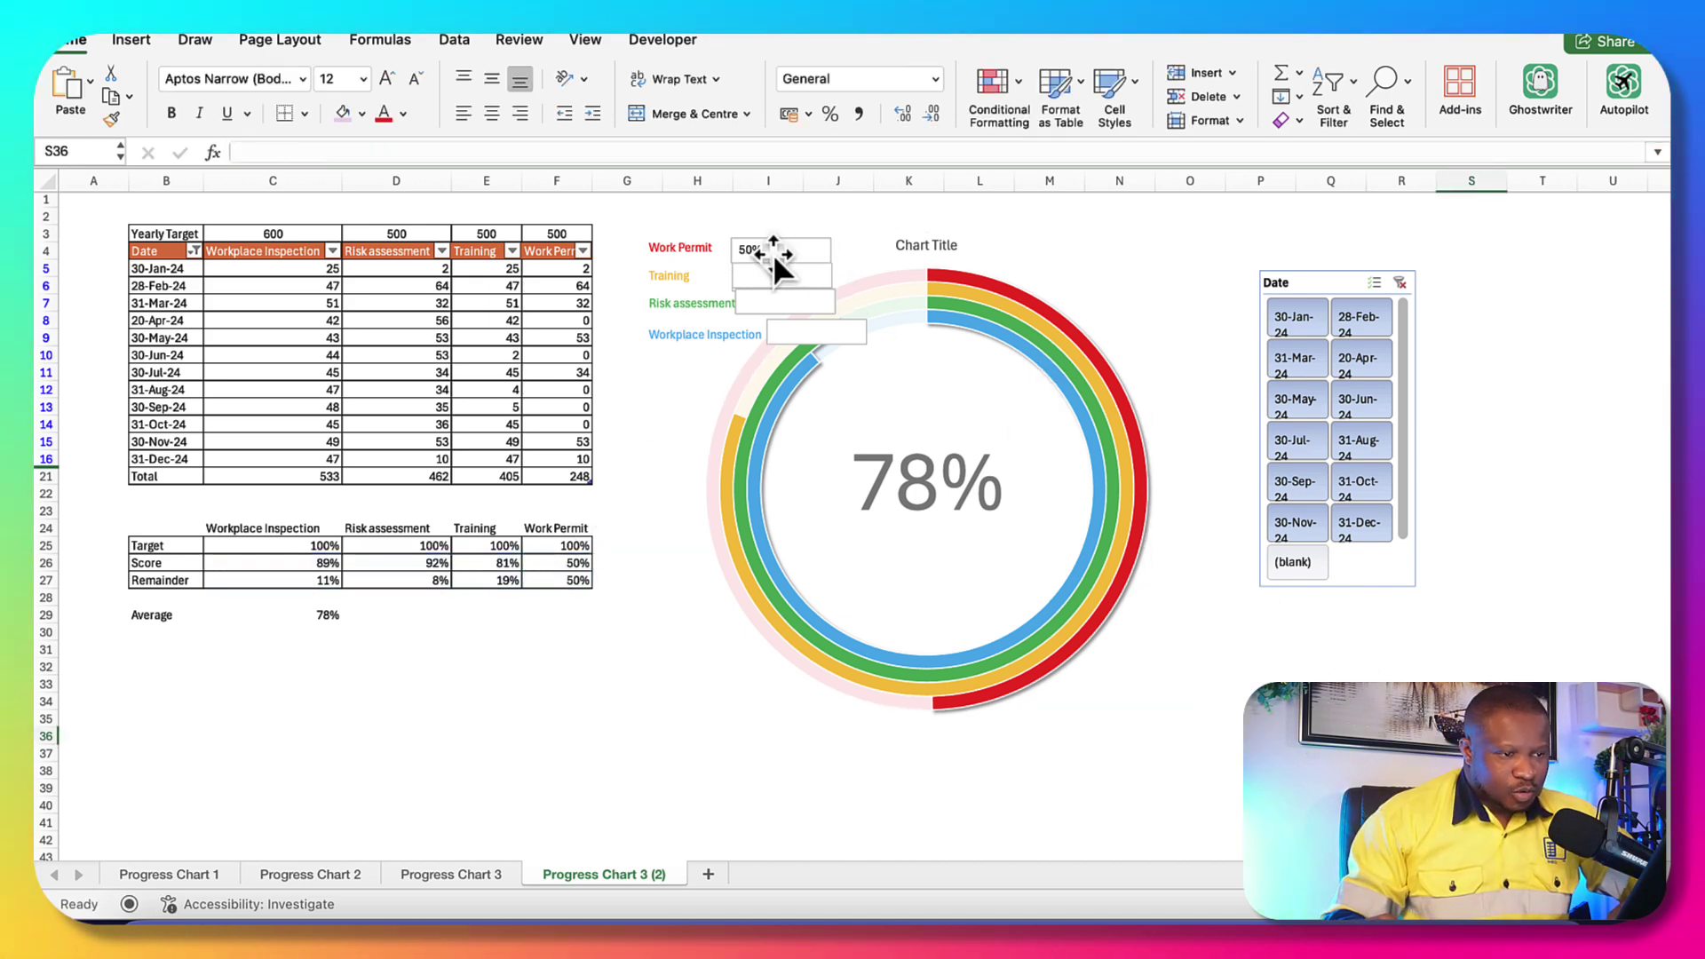
click(773, 257)
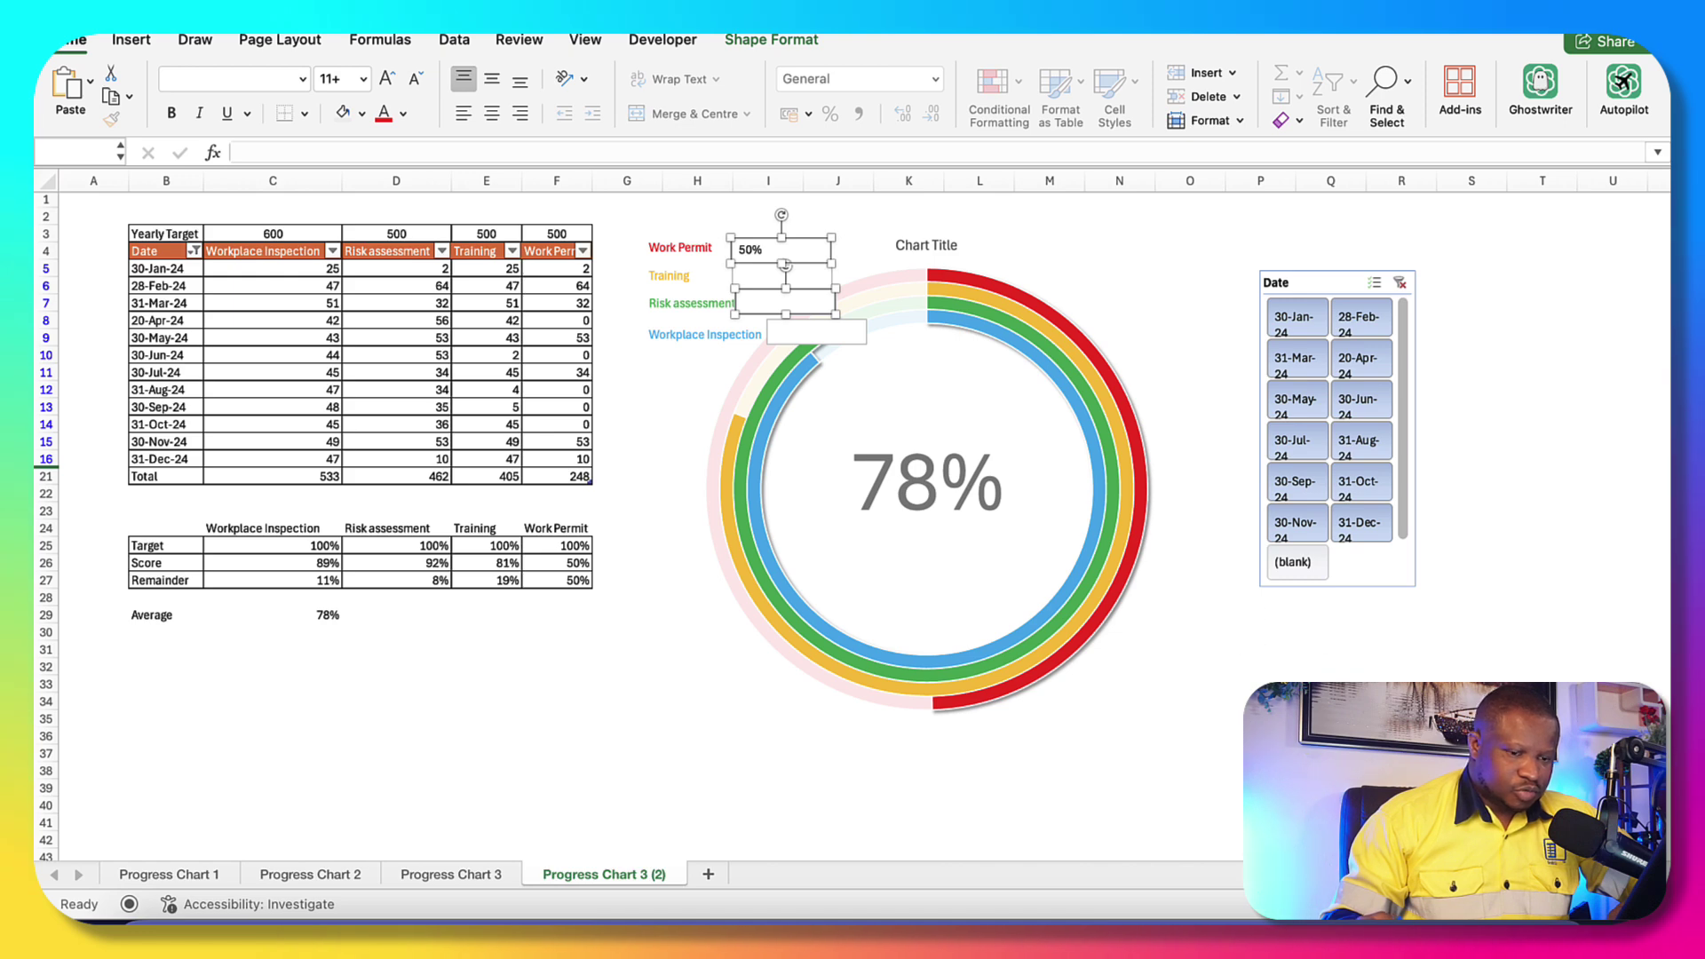
key(Escape)
click(803, 275)
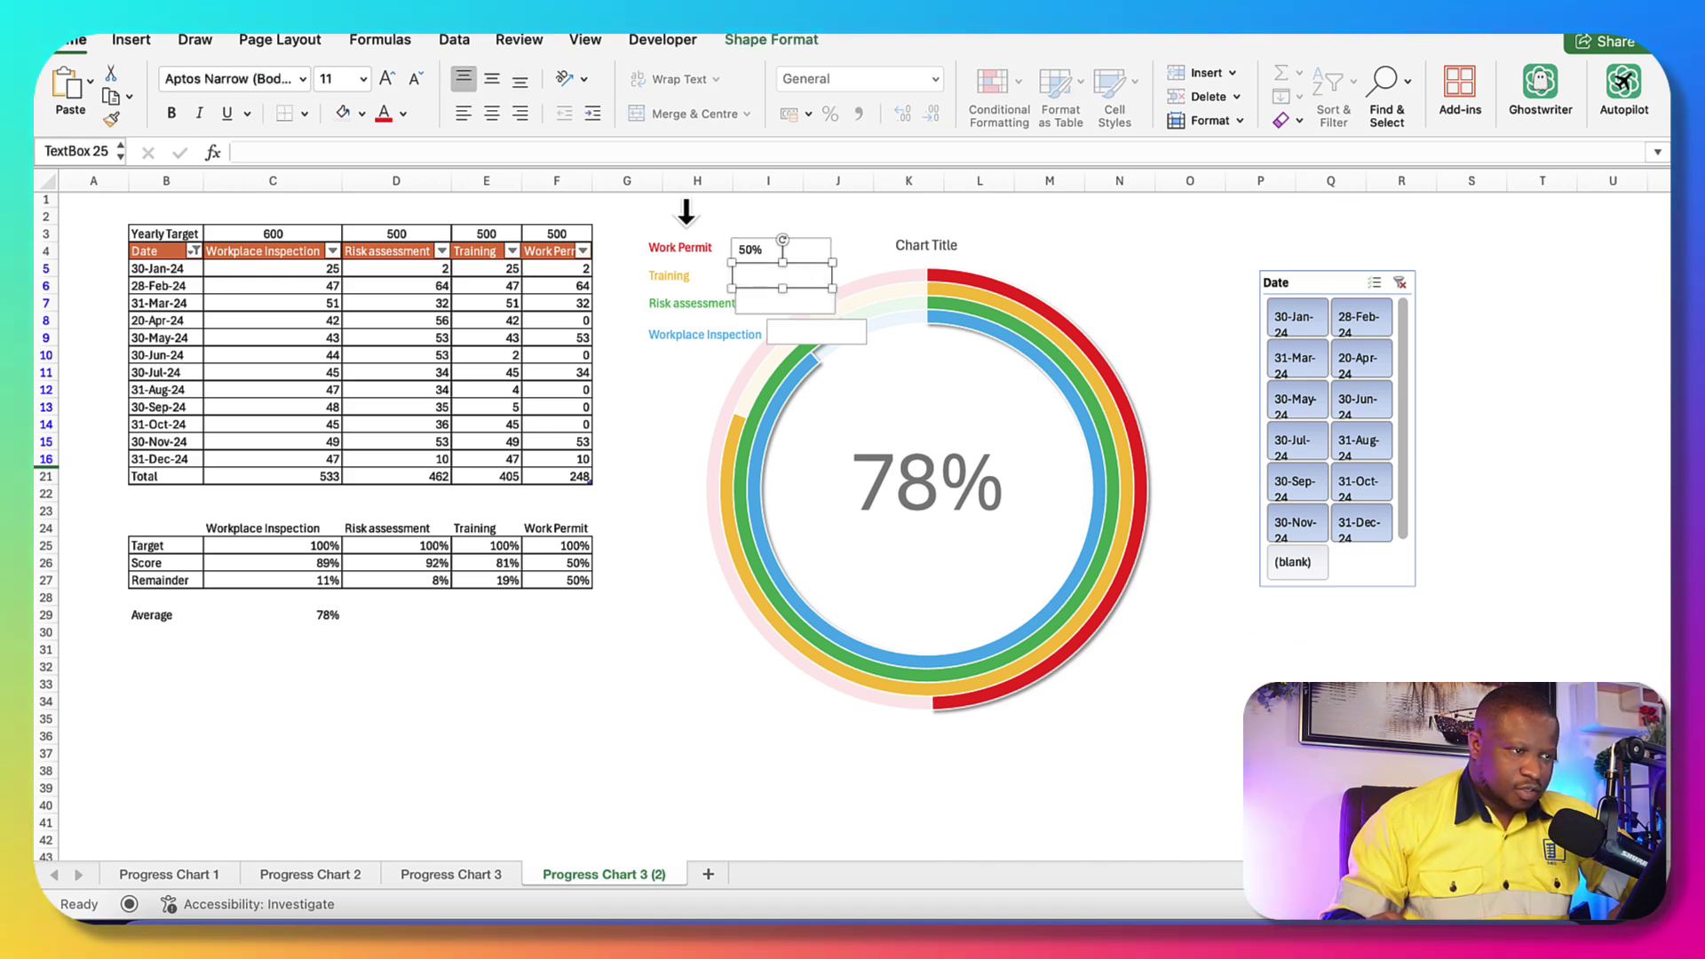
click(502, 151)
text(=)
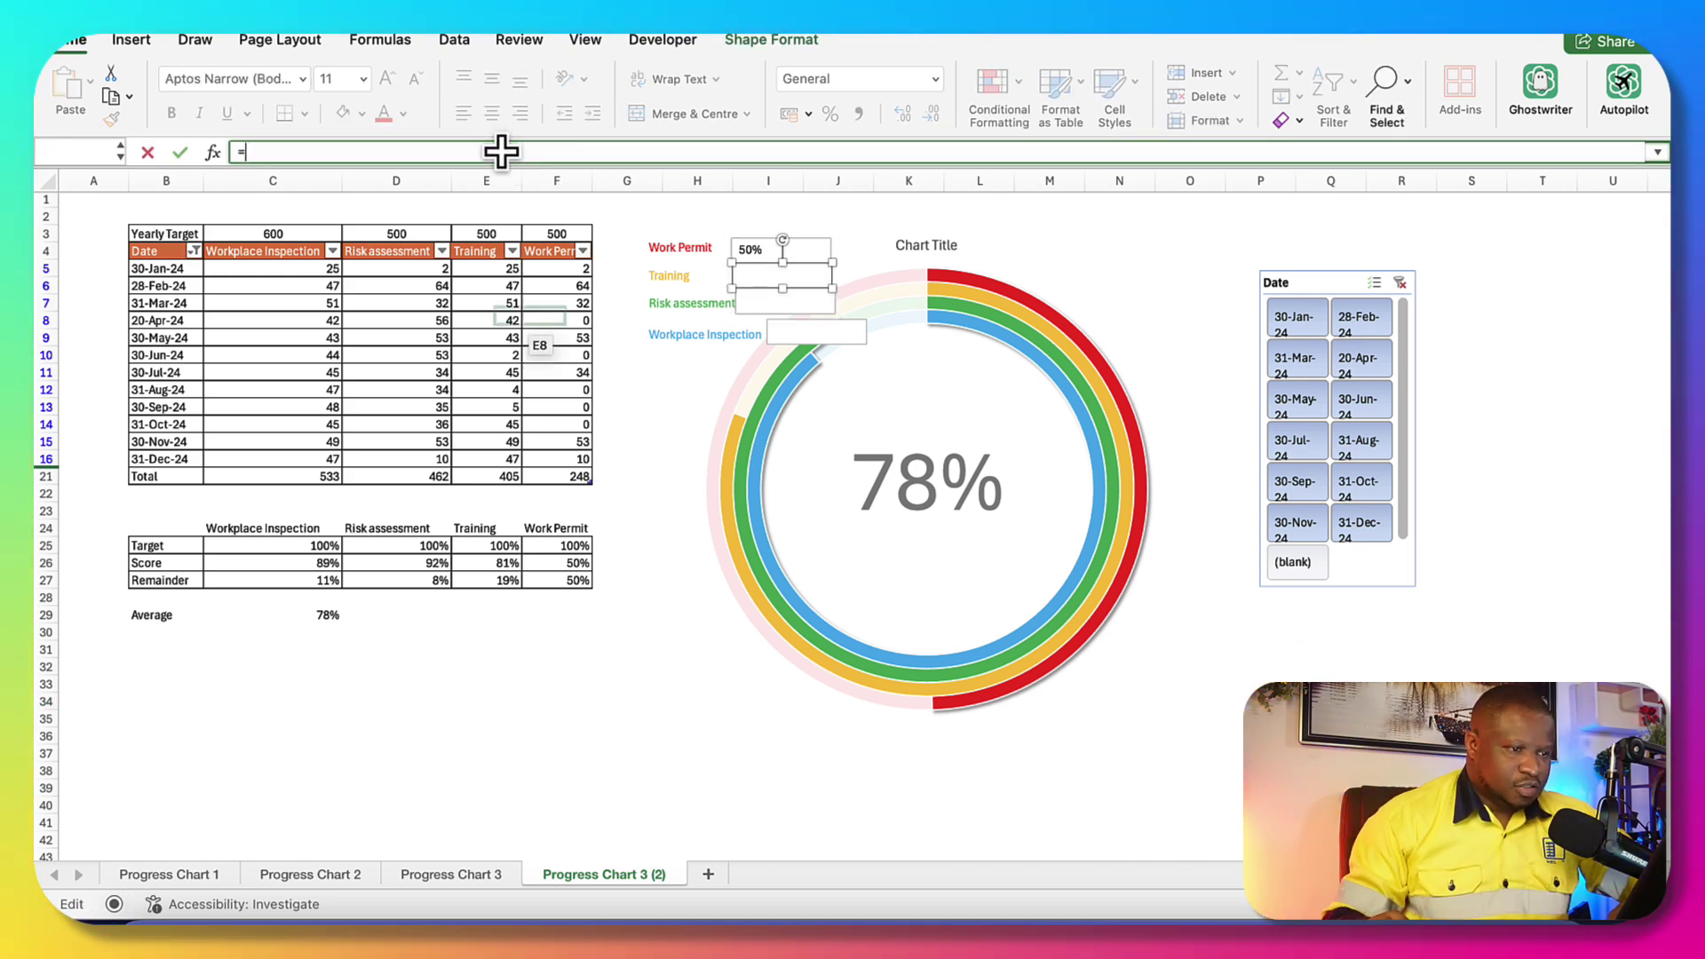
key(Return)
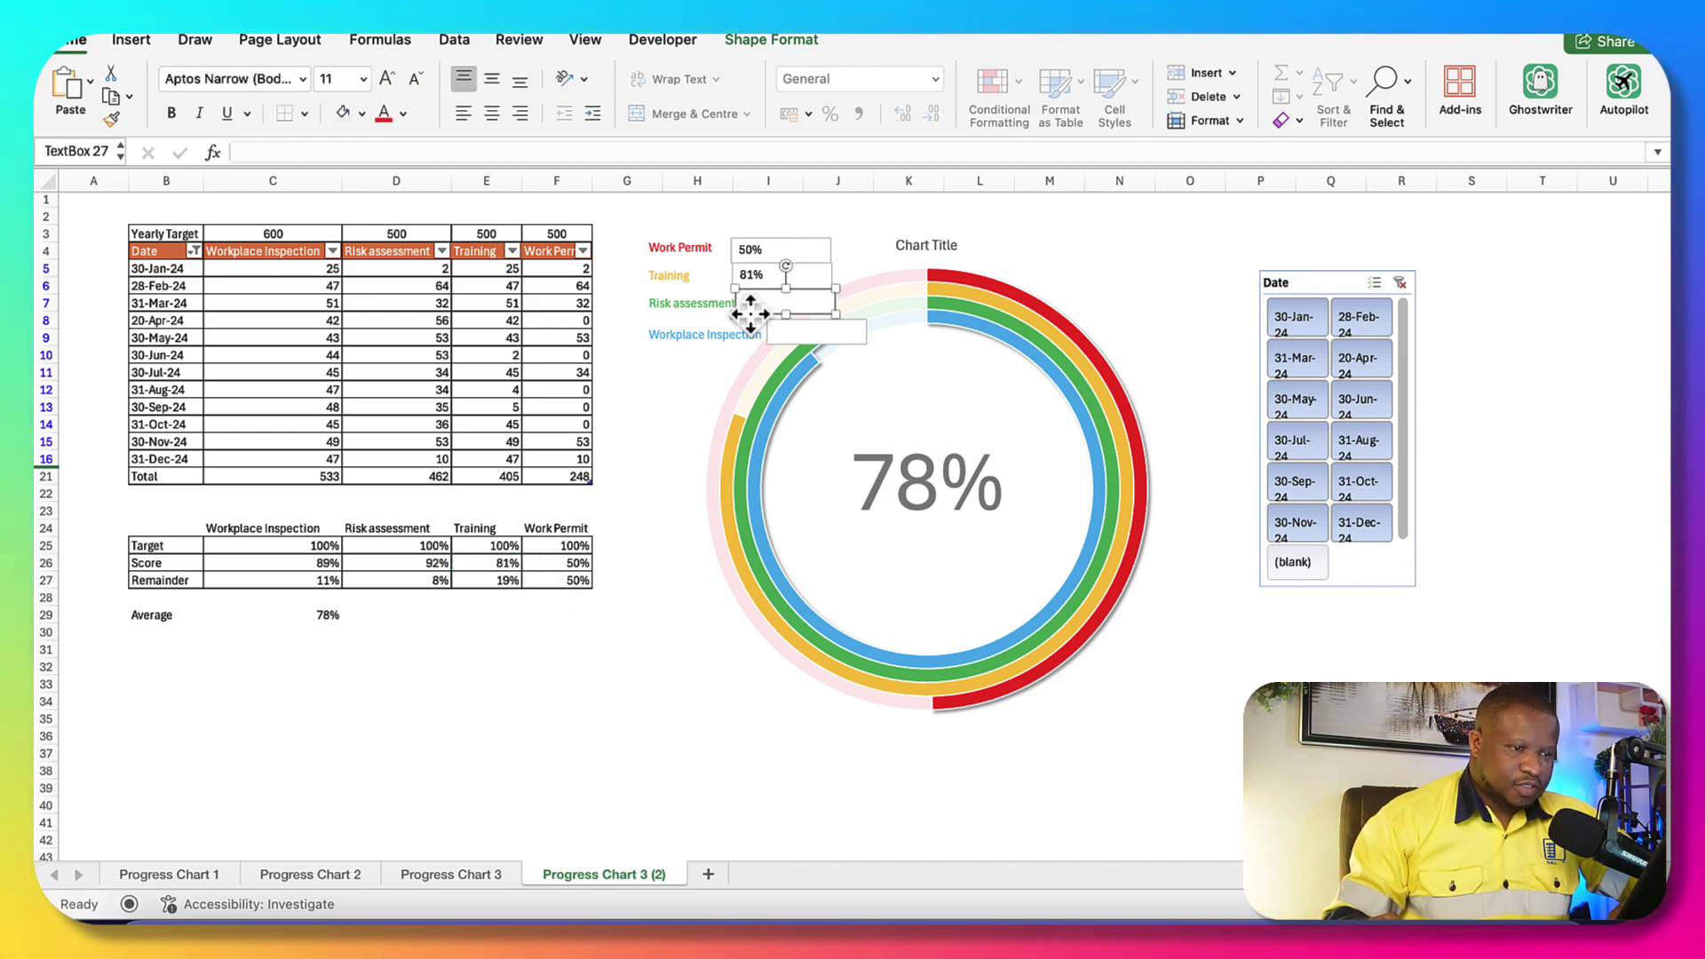
Link the Risk assessment value box to cell D26 and the Workplace Inspection value box to cell C26
click(280, 151)
text(=)
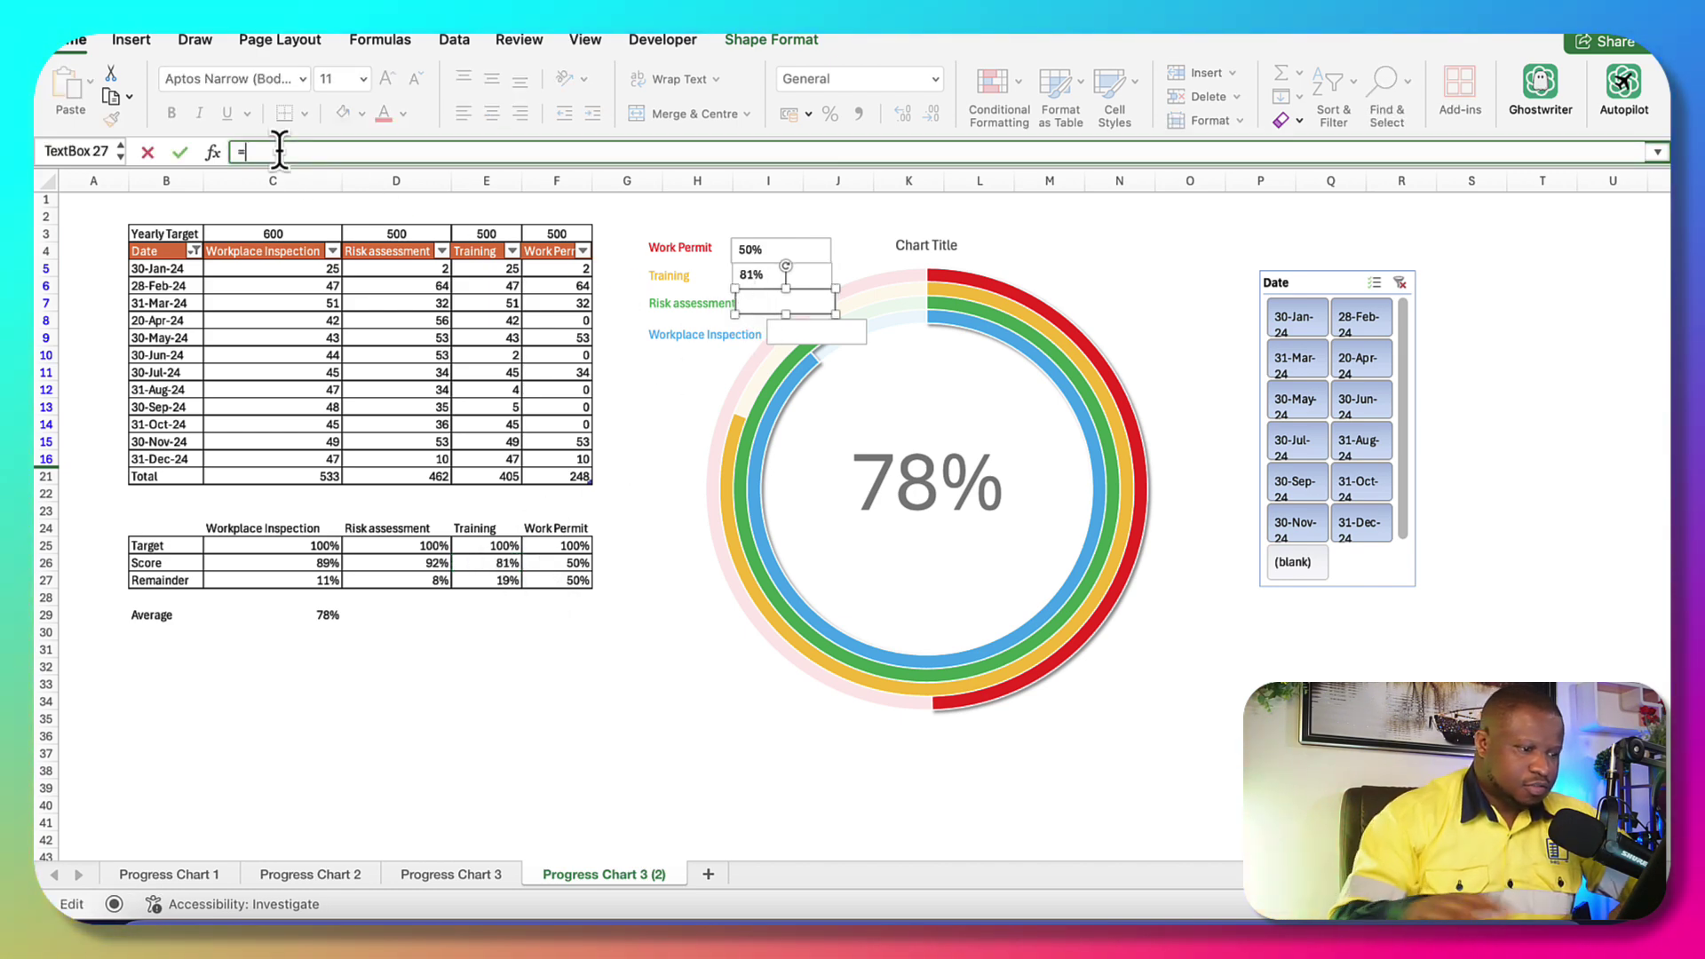
click(404, 562)
key(Return)
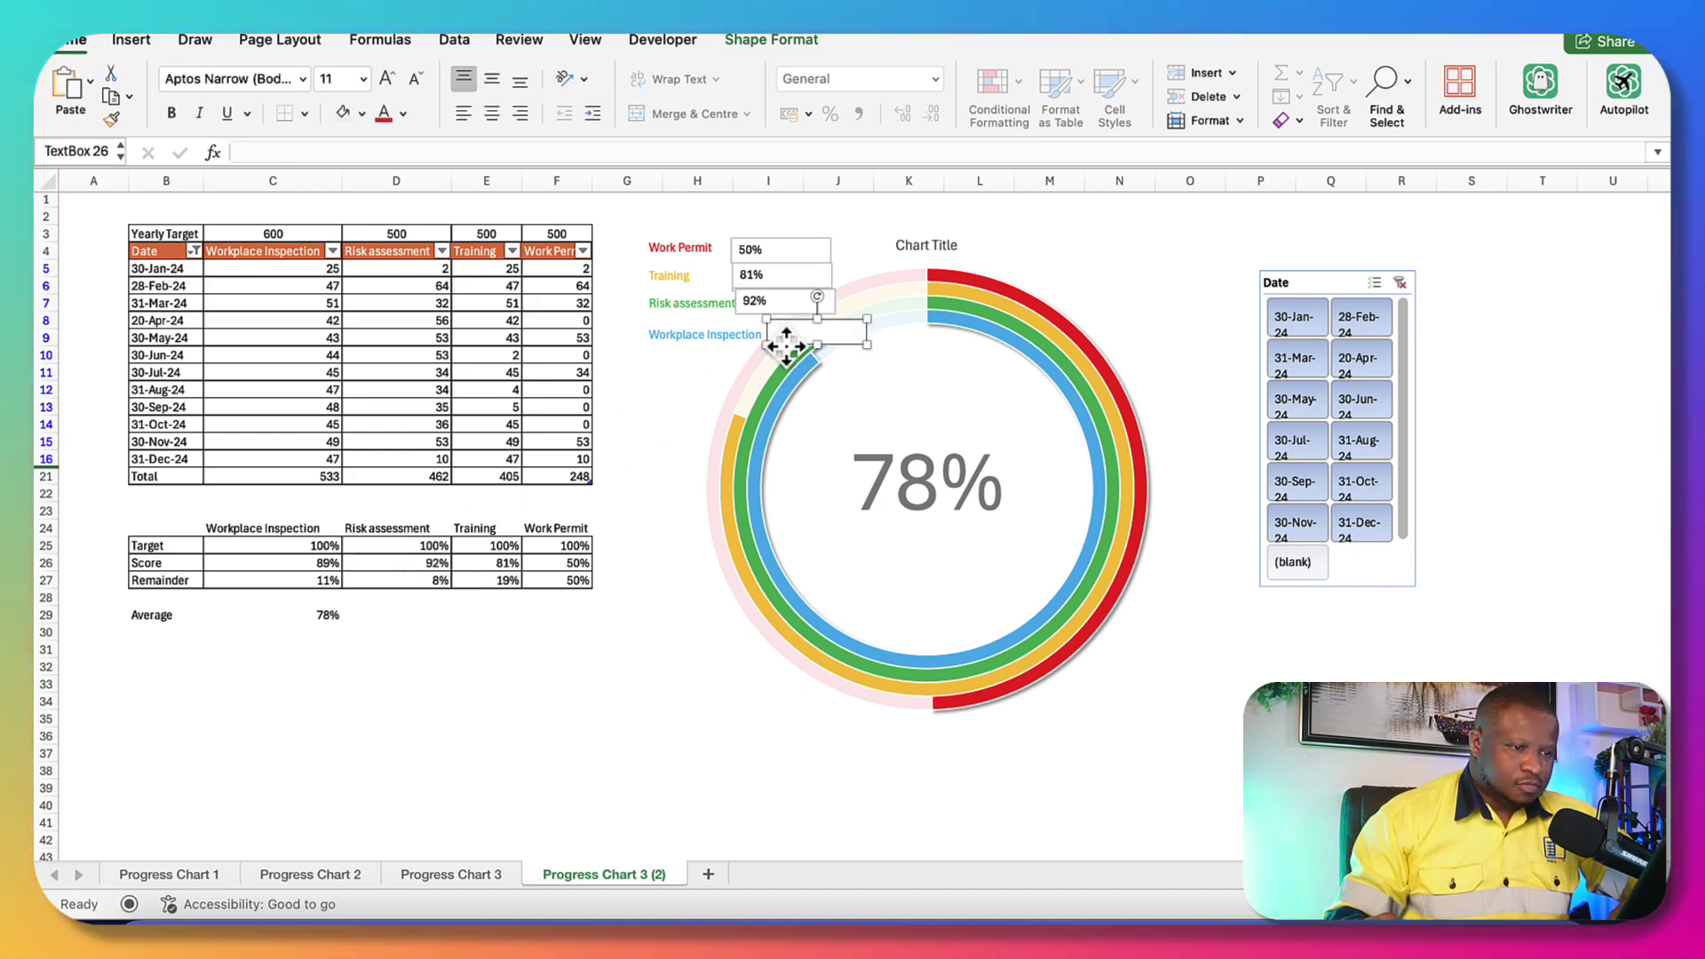
click(364, 151)
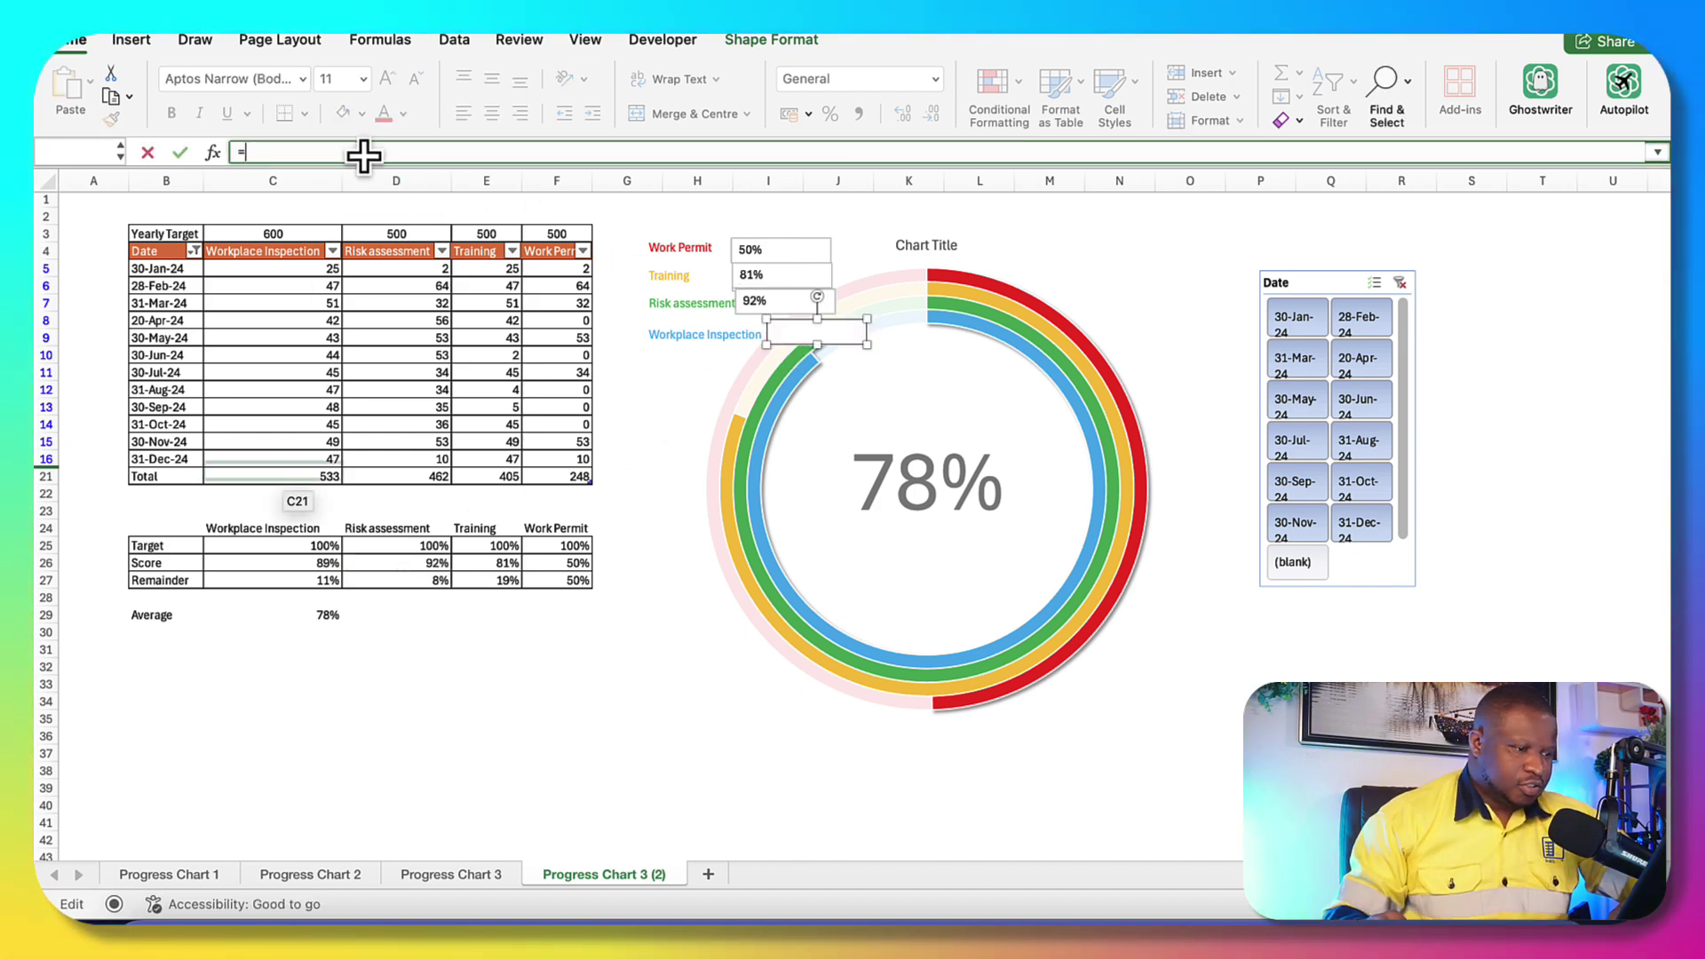
click(324, 561)
key(Return)
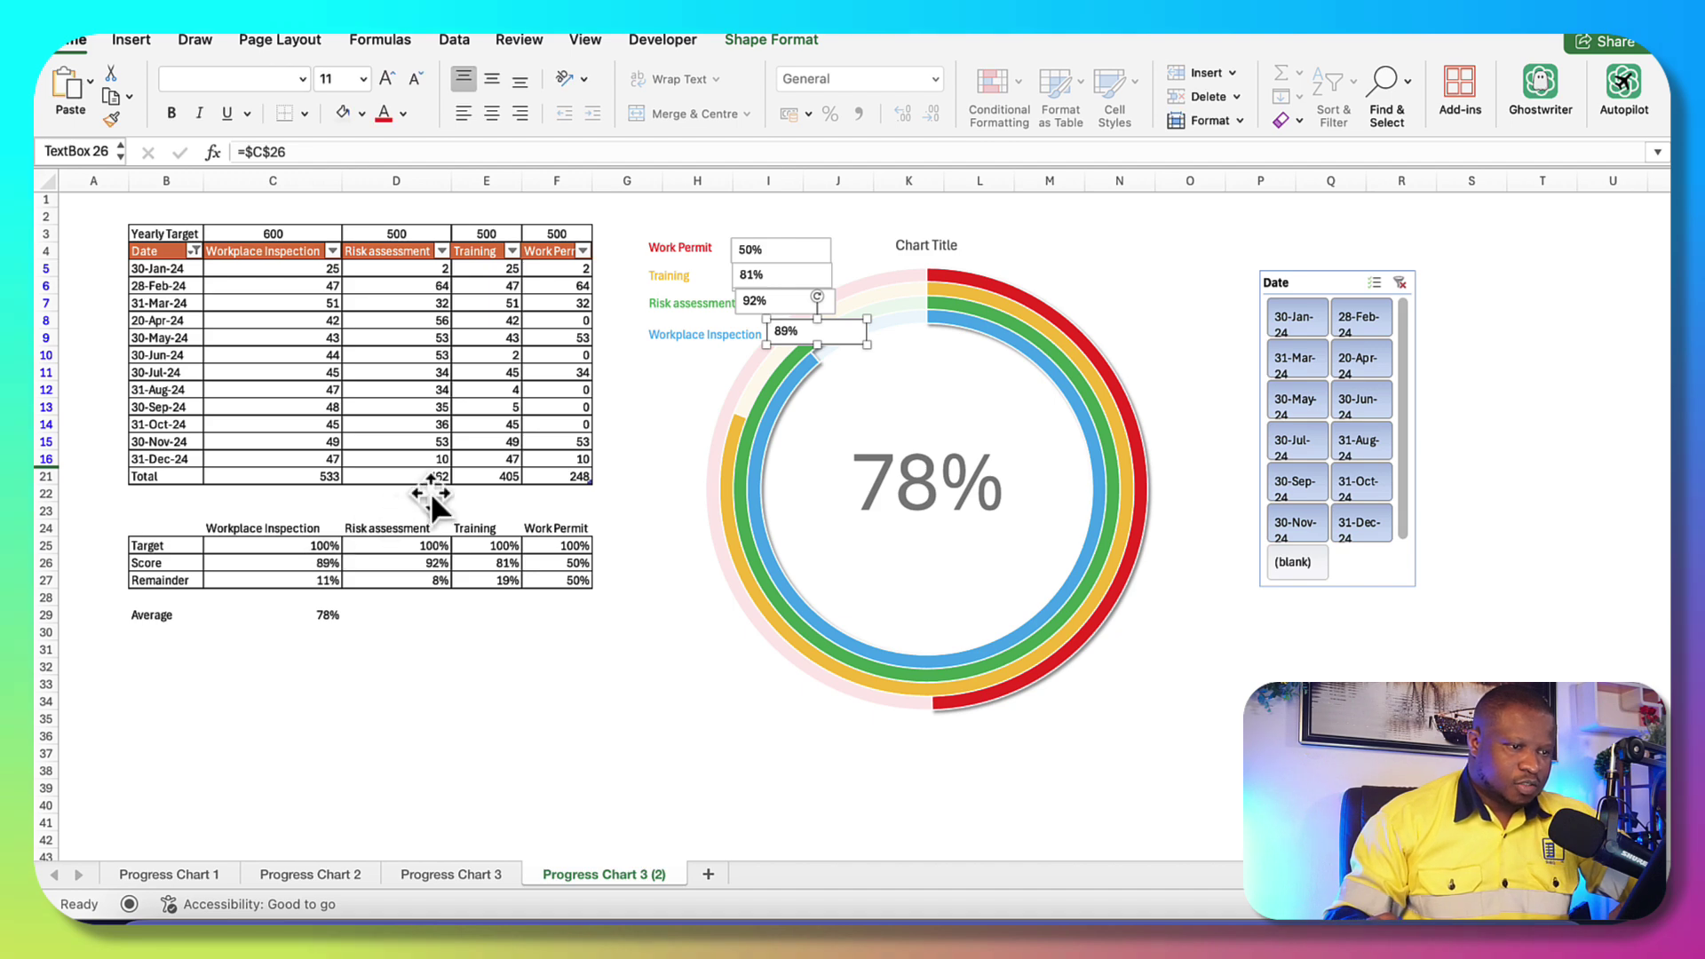
Select all four value boxes and align them on a common vertical centre line
shift+click(790, 275)
shift+click(781, 301)
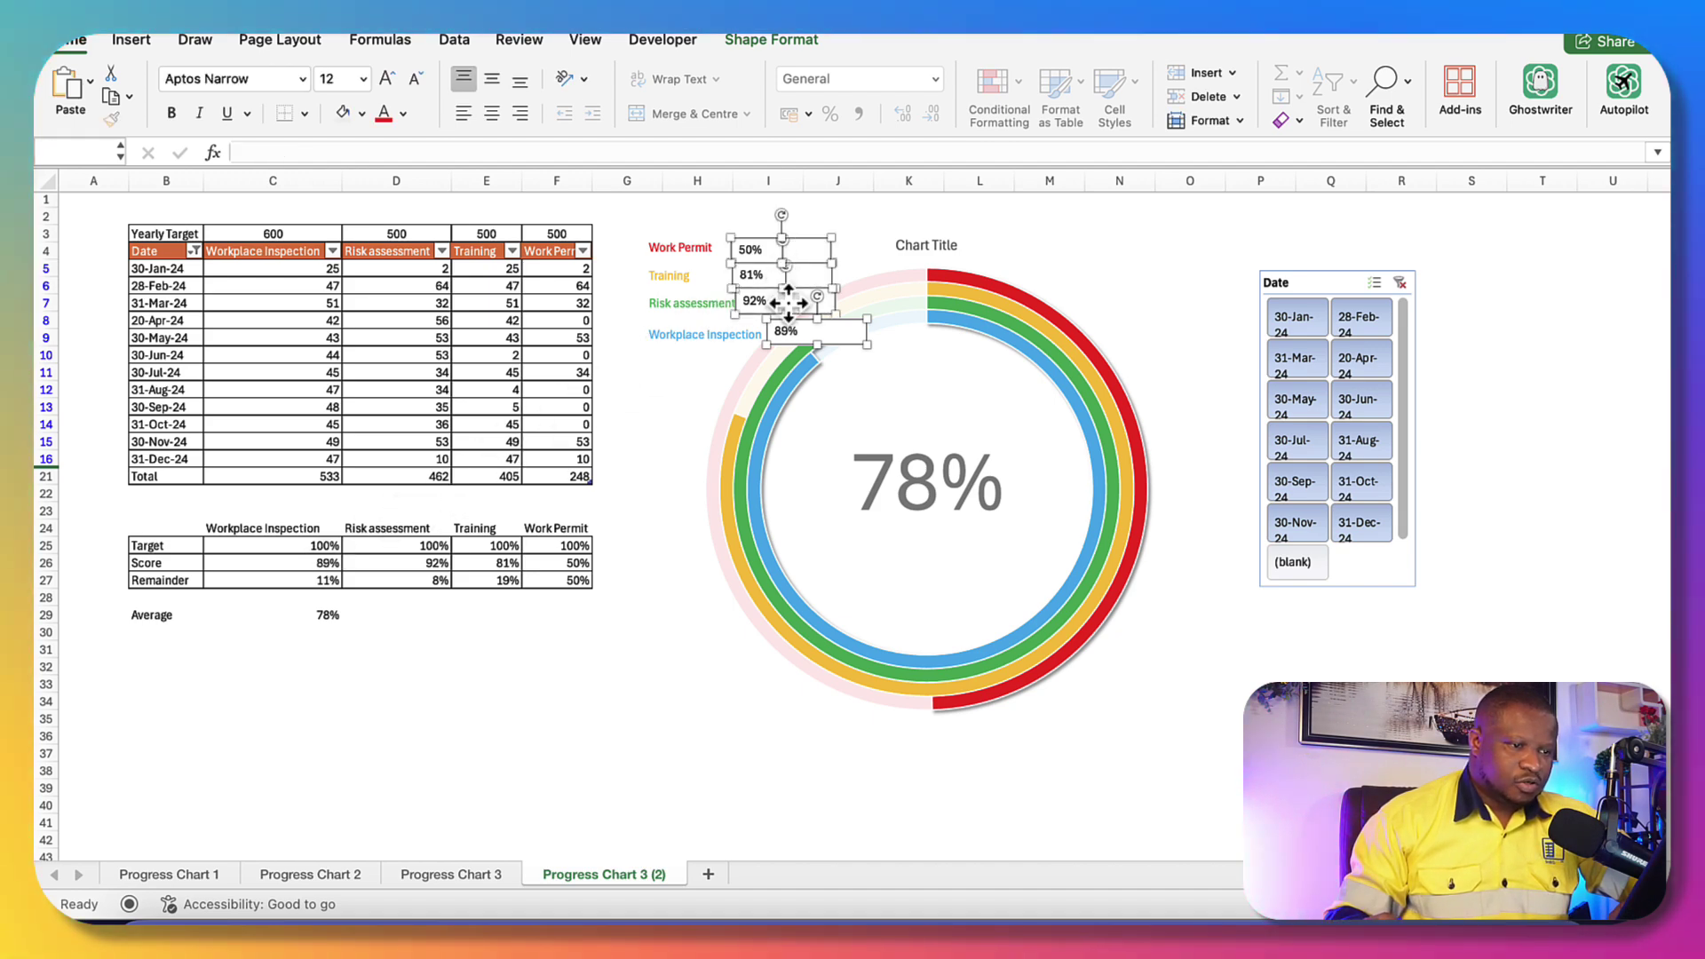
click(780, 46)
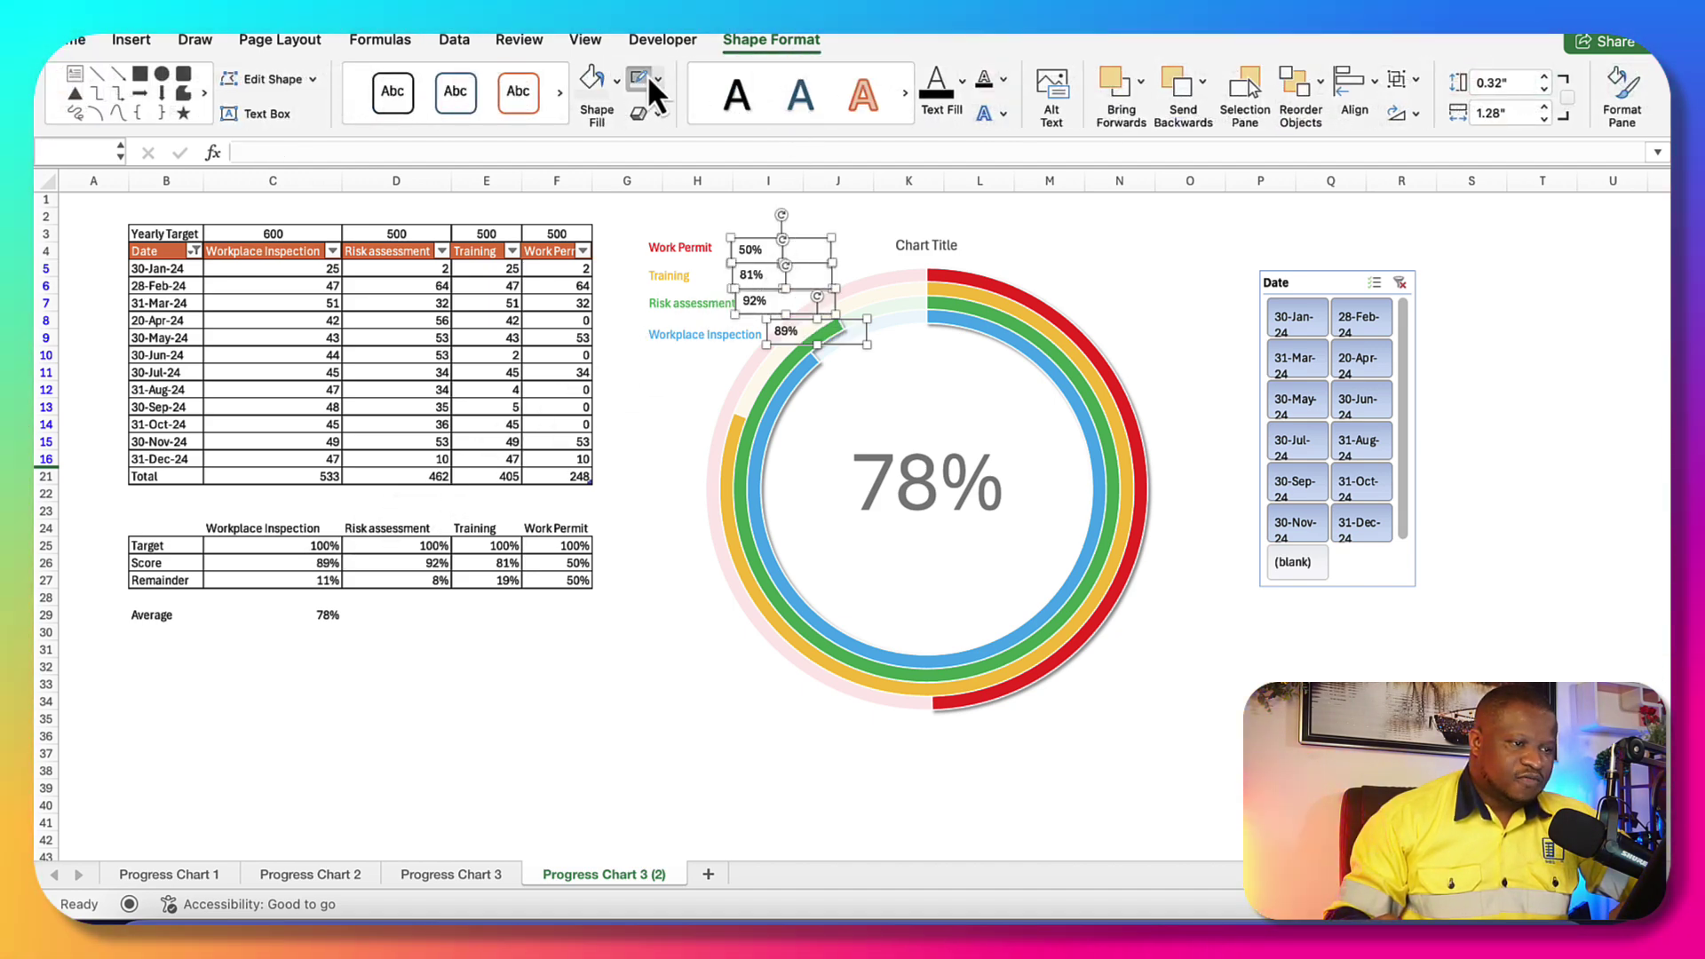
click(1360, 84)
click(1395, 164)
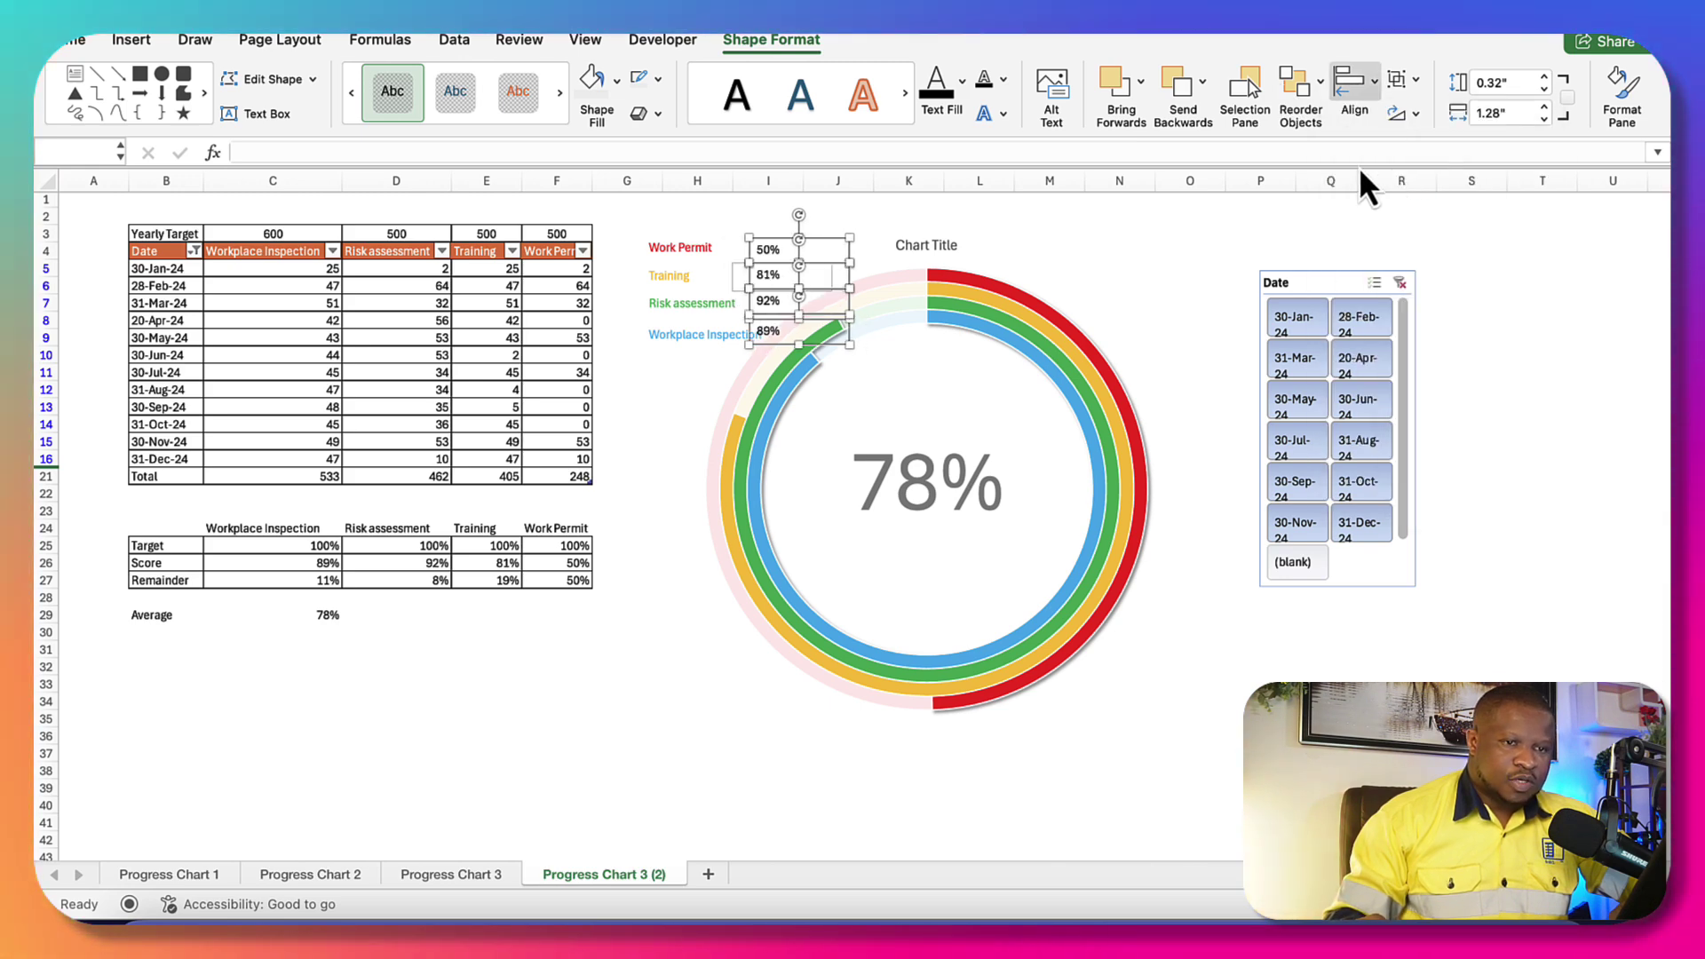
Shift the four value boxes together slightly to the right and delete the stray empty text box behind them
click(51, 42)
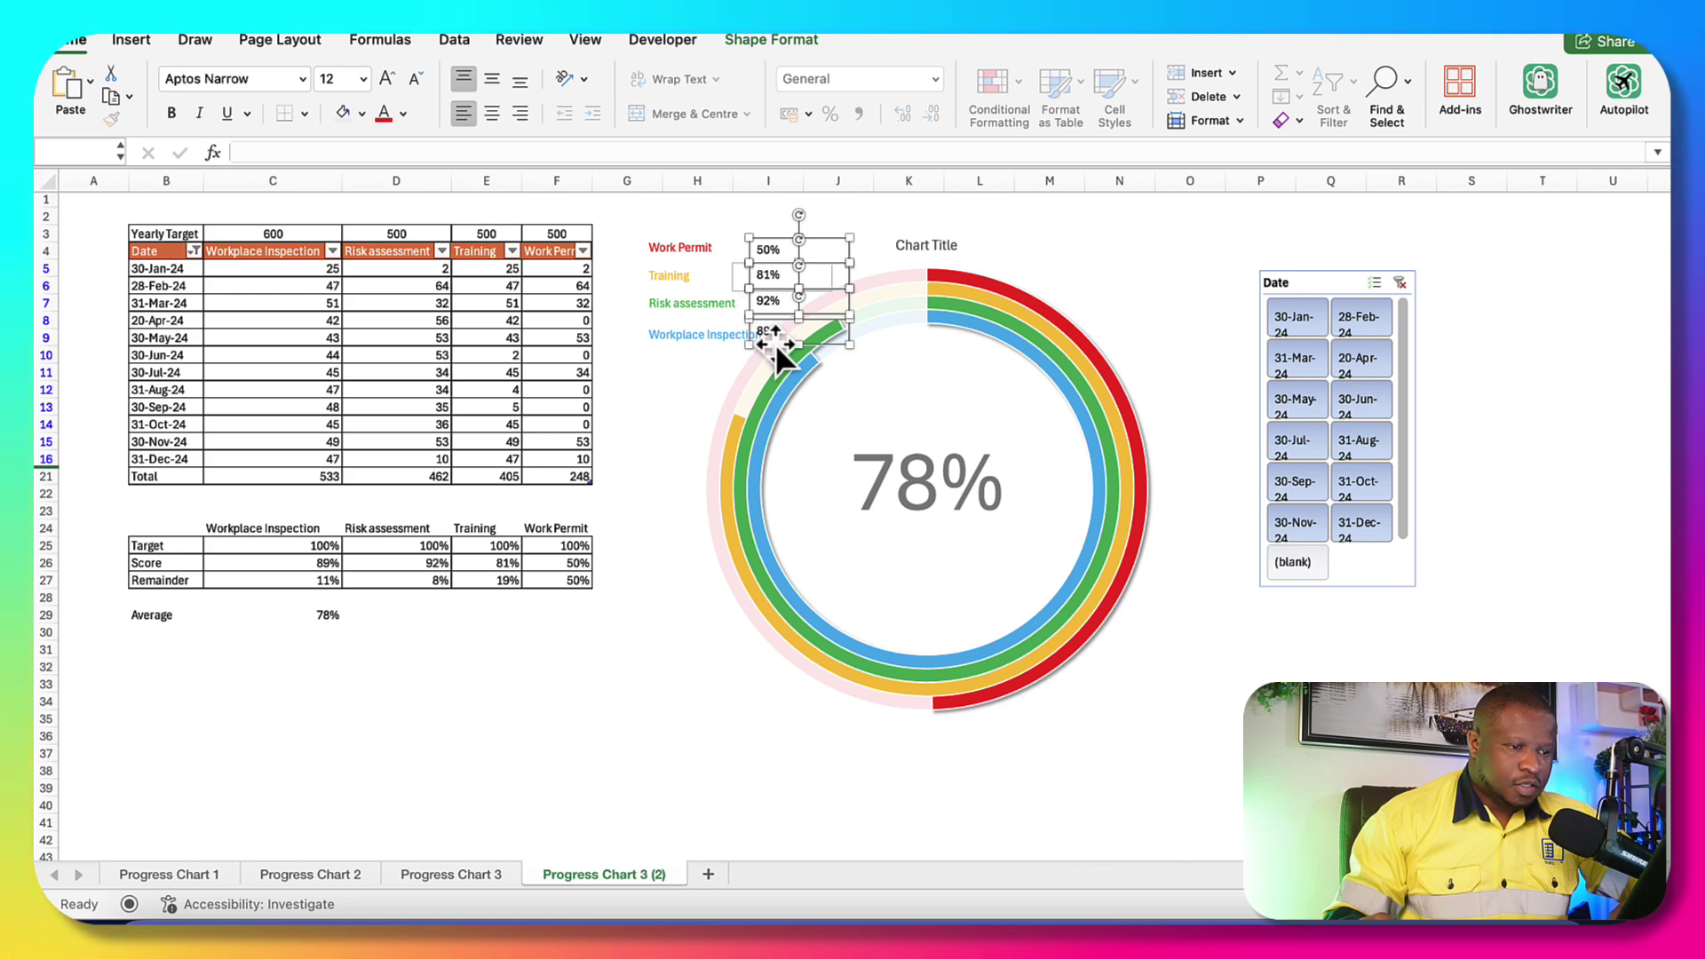
drag(776, 344, 785, 344)
click(721, 275)
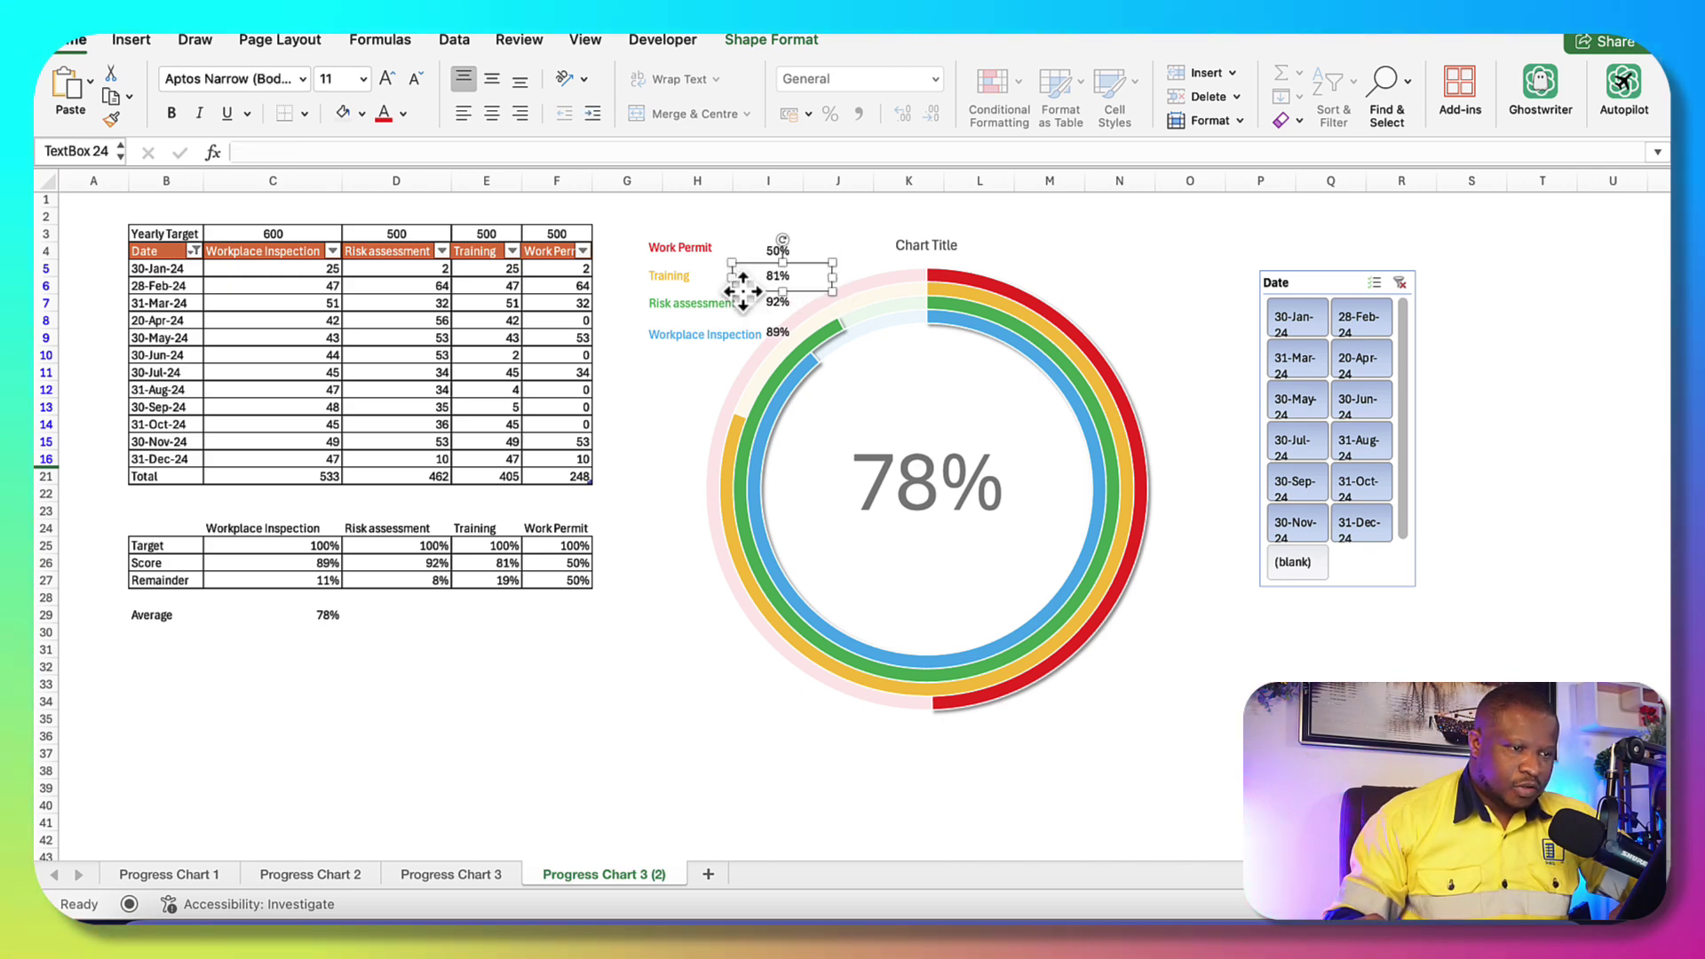
key(Escape)
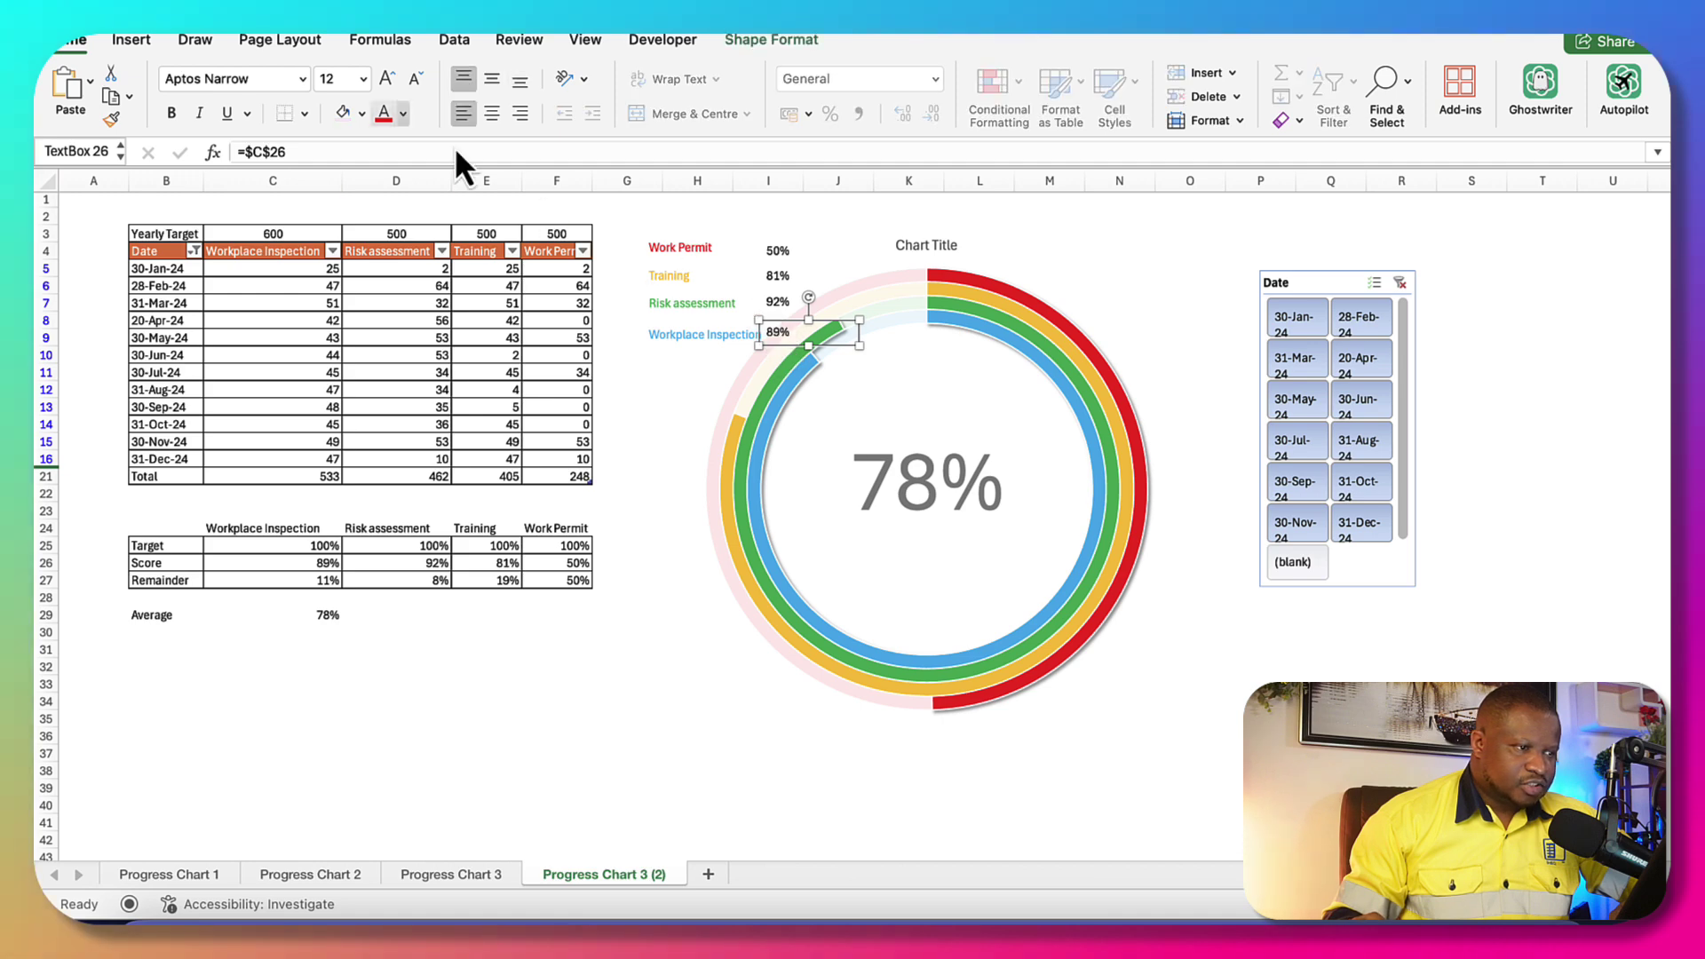
Colour the Workplace Inspection value light blue and the Risk assessment value green to match their labels
click(403, 114)
click(507, 358)
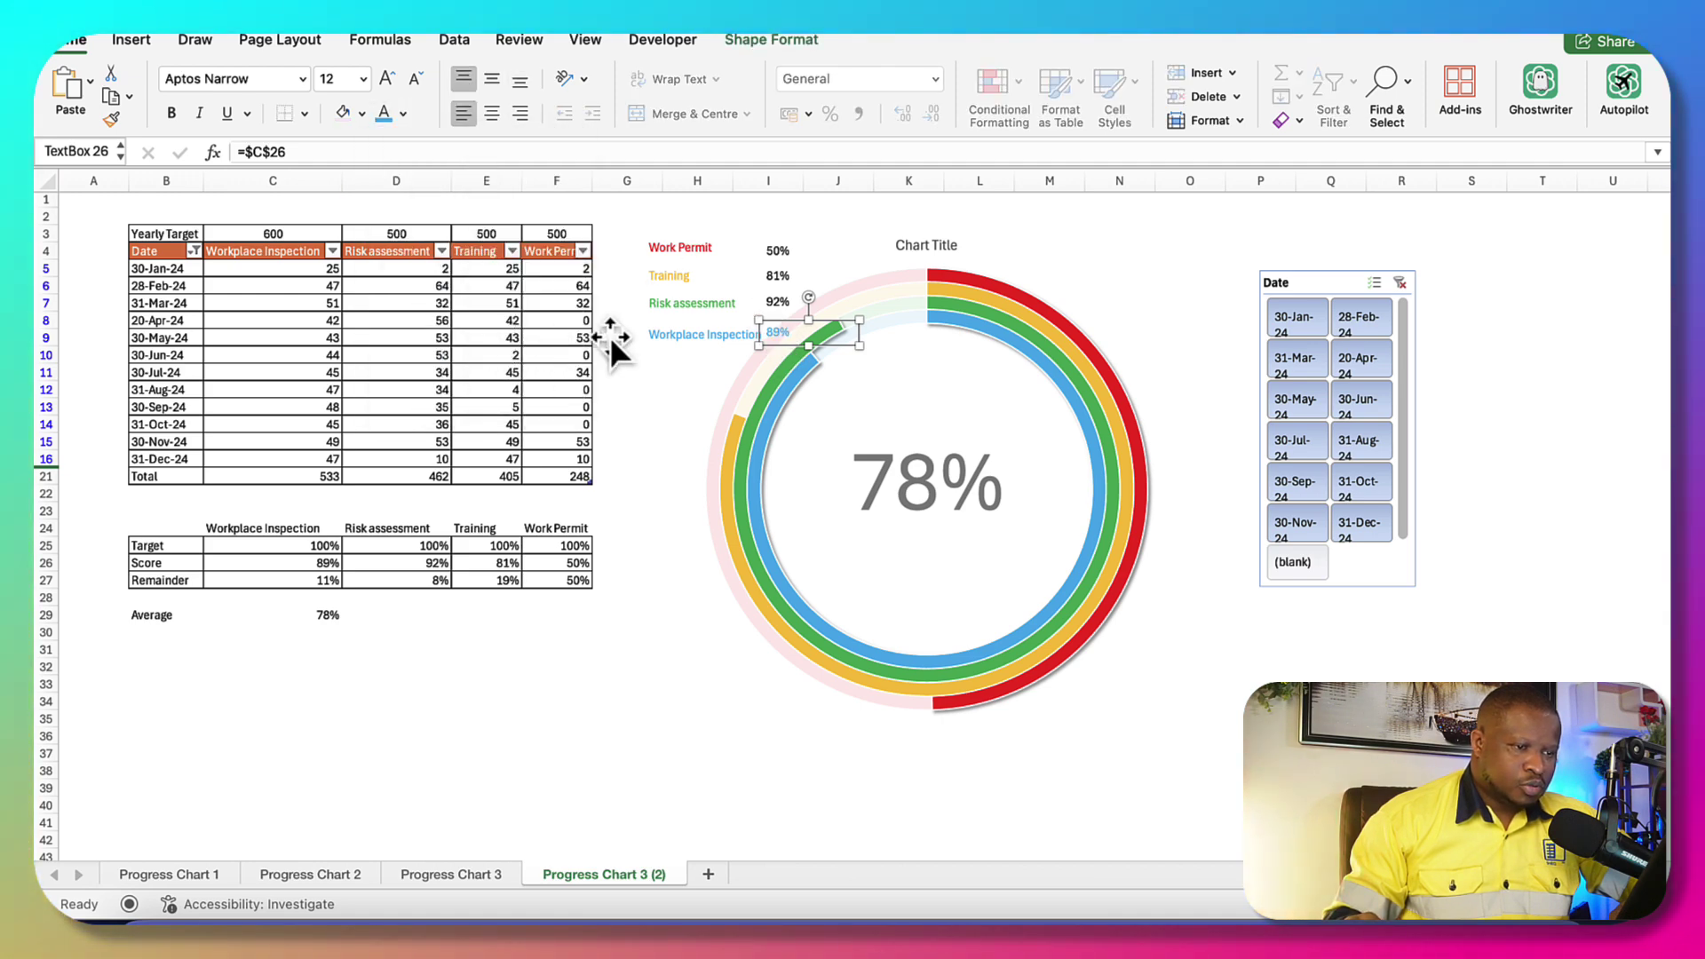
click(780, 302)
click(407, 121)
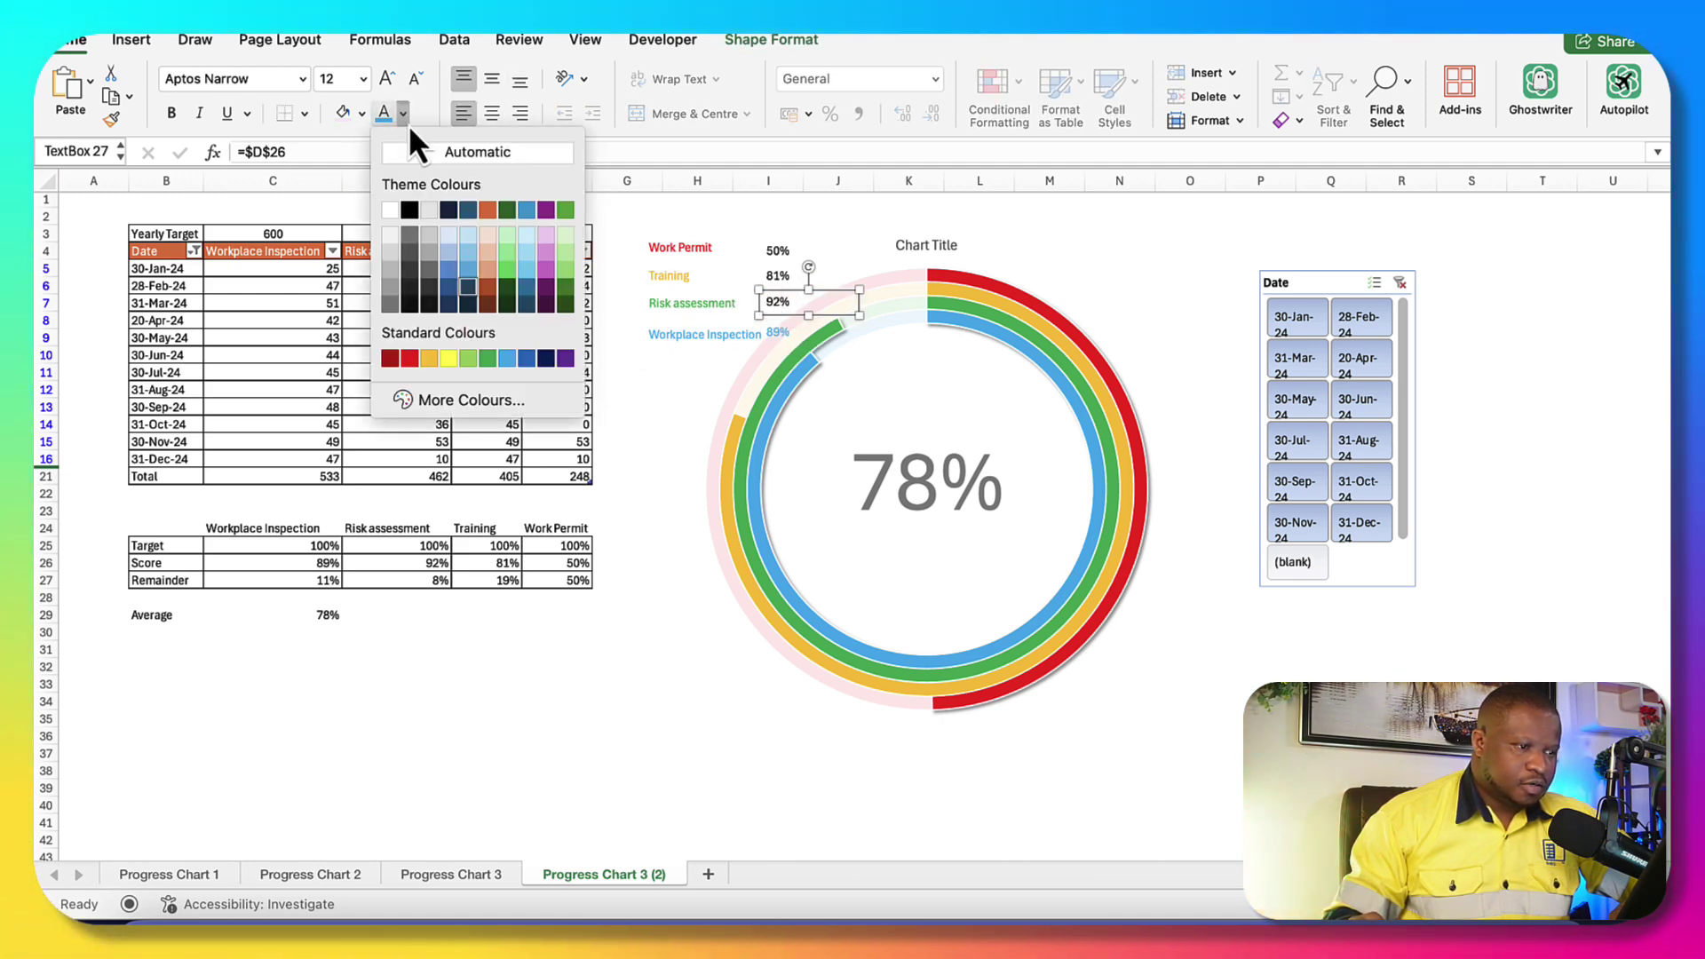
click(486, 363)
Colour the Training value orange-yellow and the Work Permit value red to match their labels
click(784, 280)
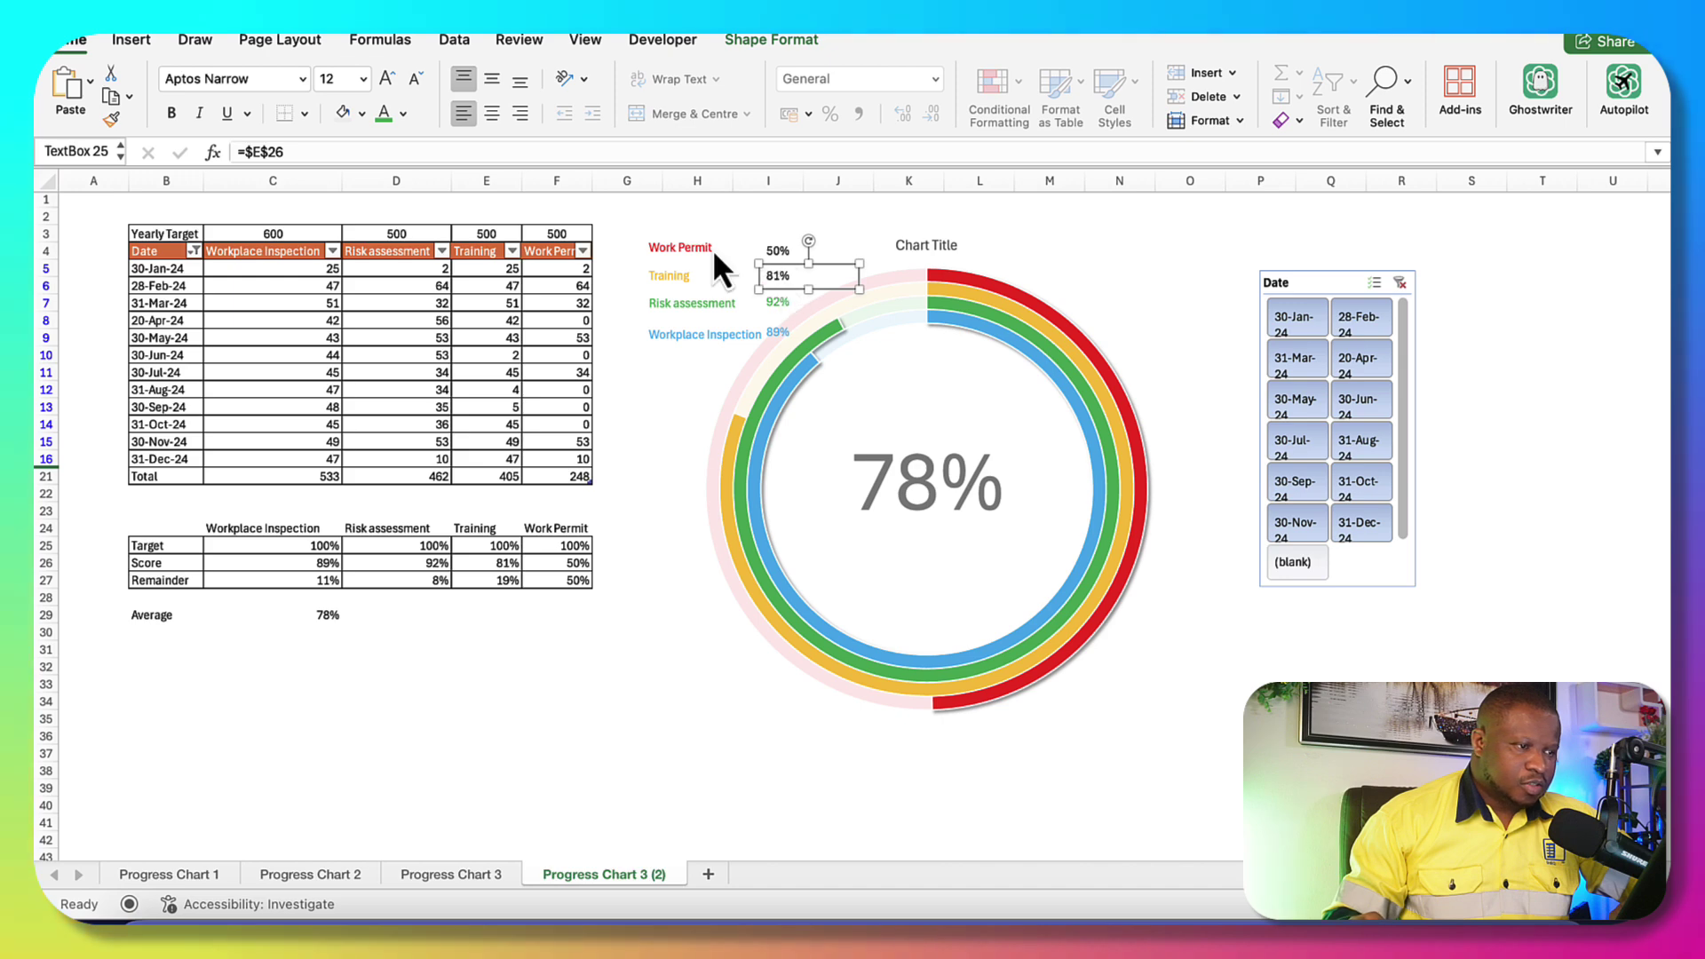
click(403, 114)
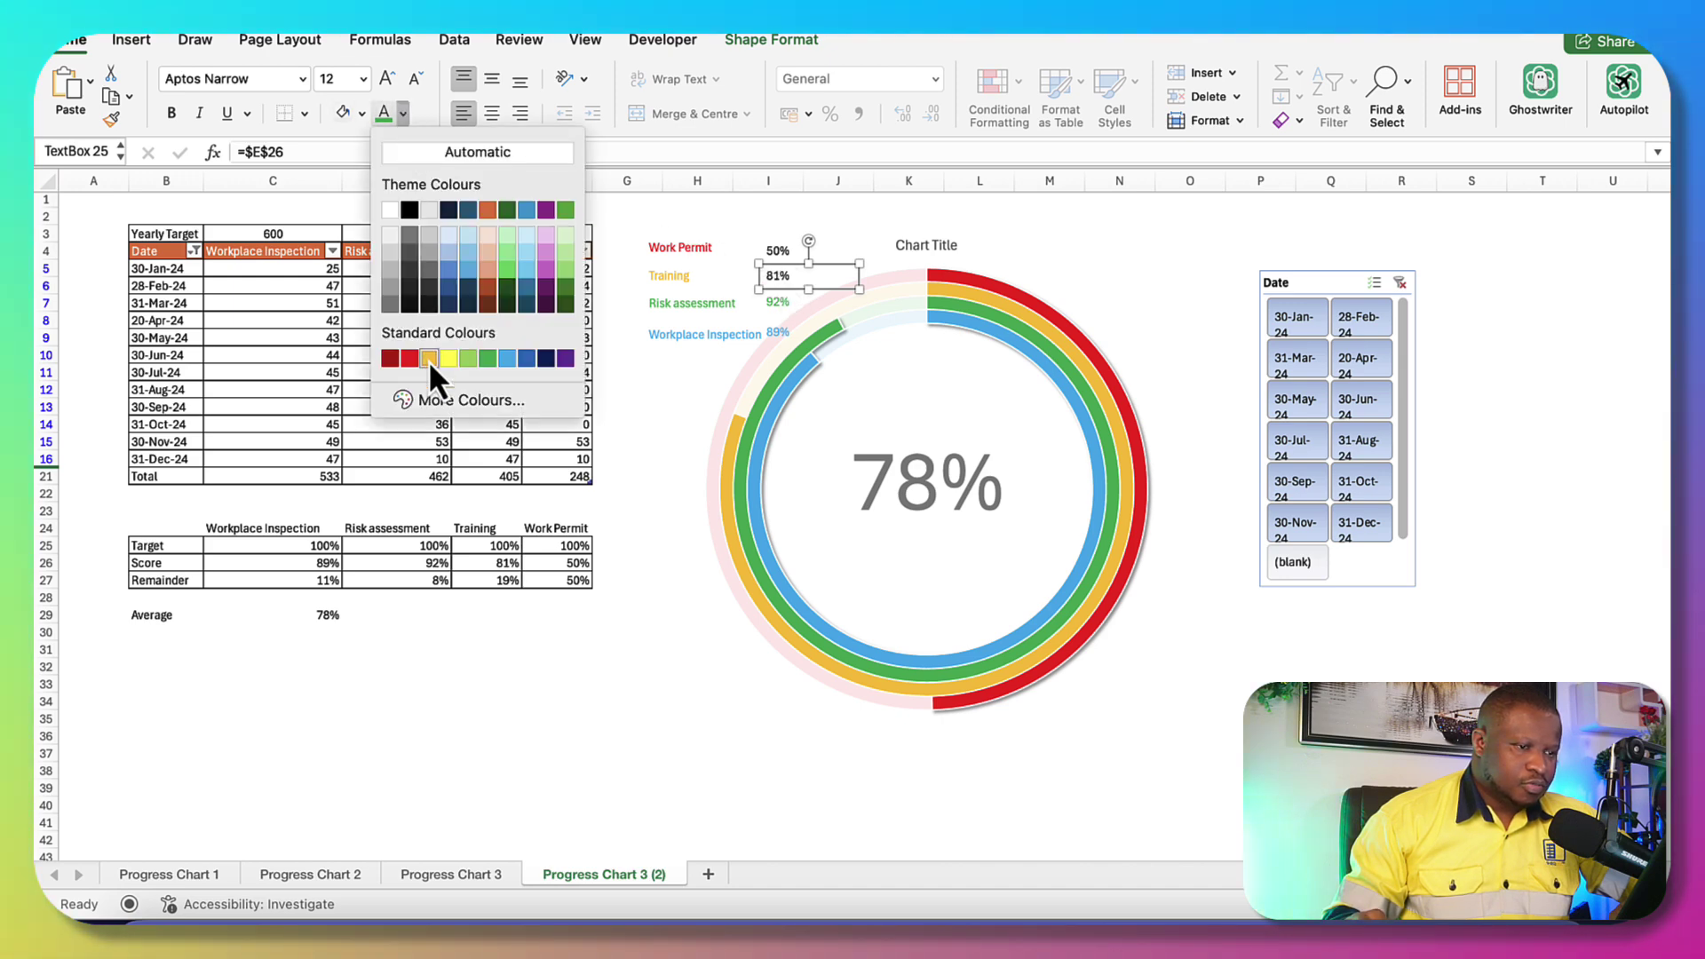
click(428, 360)
click(773, 250)
click(409, 121)
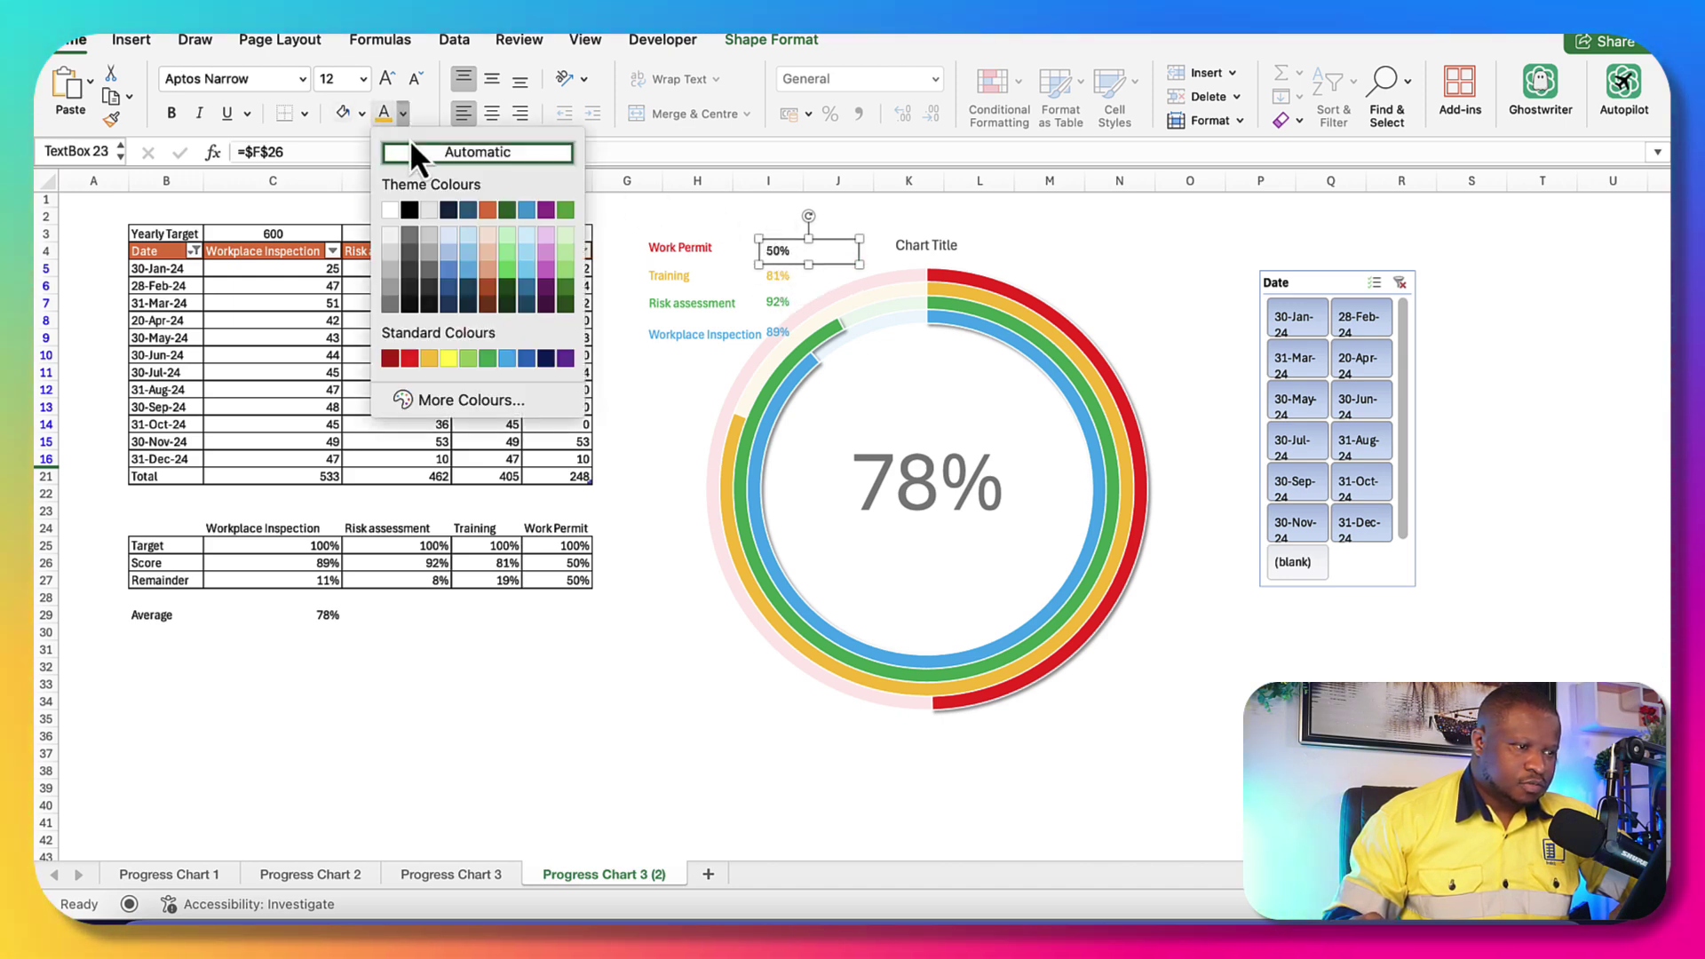
click(410, 359)
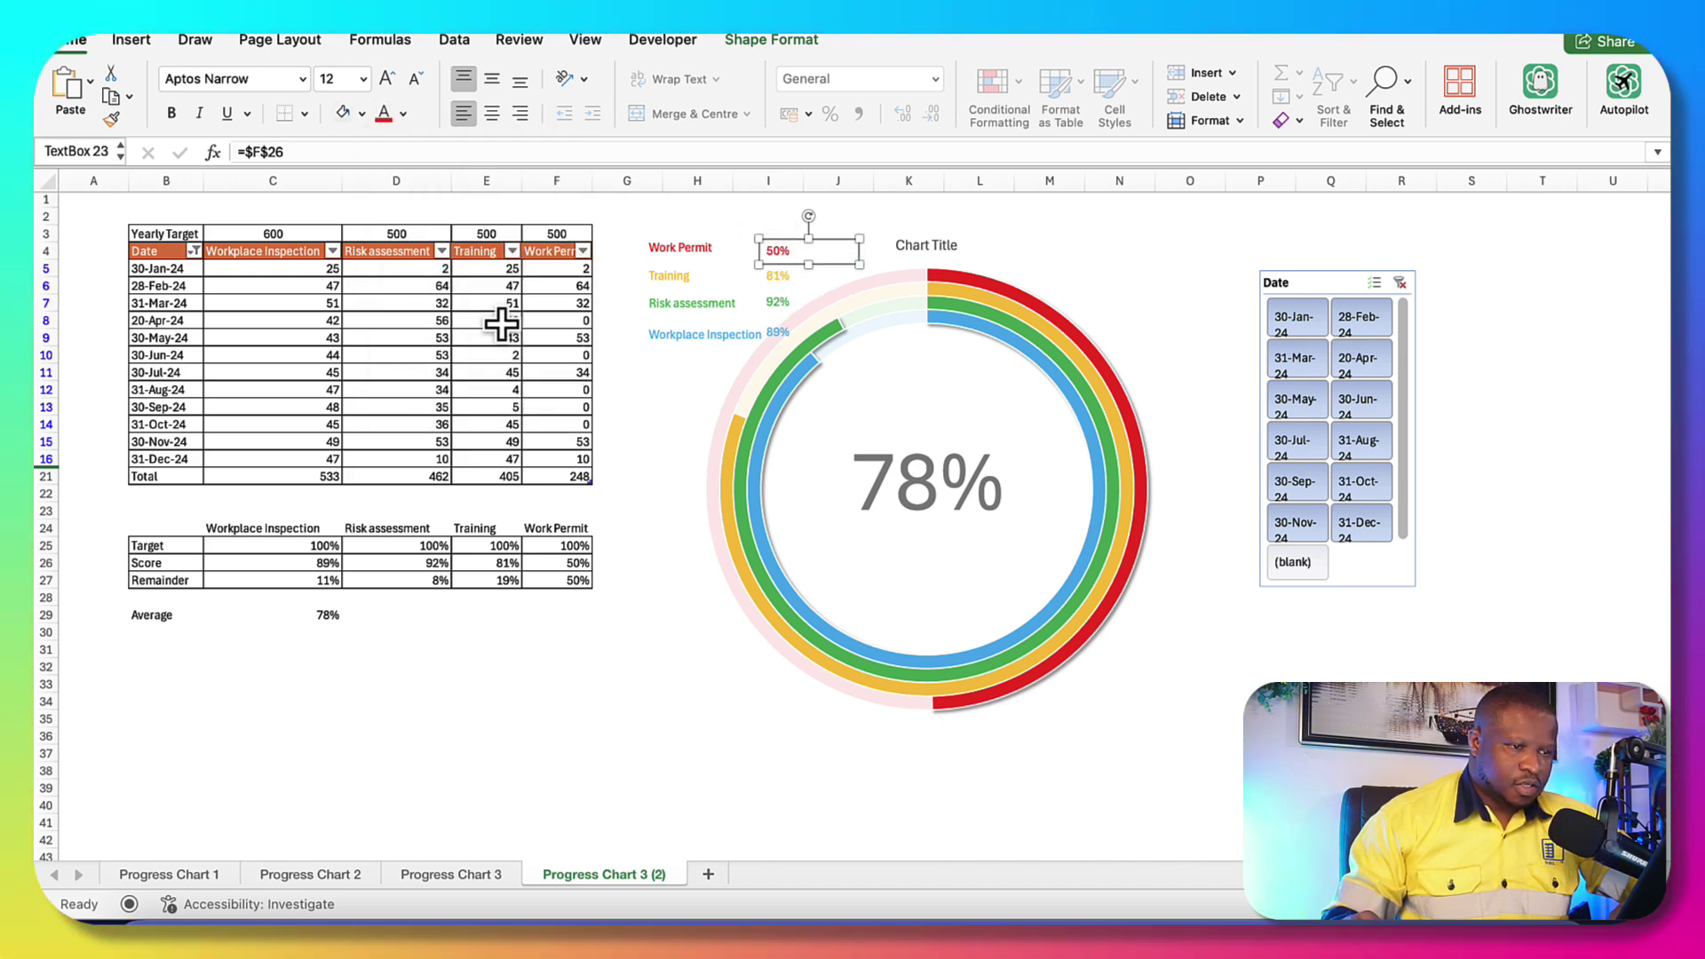
Select all four category labels with their four value boxes and group them into one object
shift+click(691, 274)
click(1172, 578)
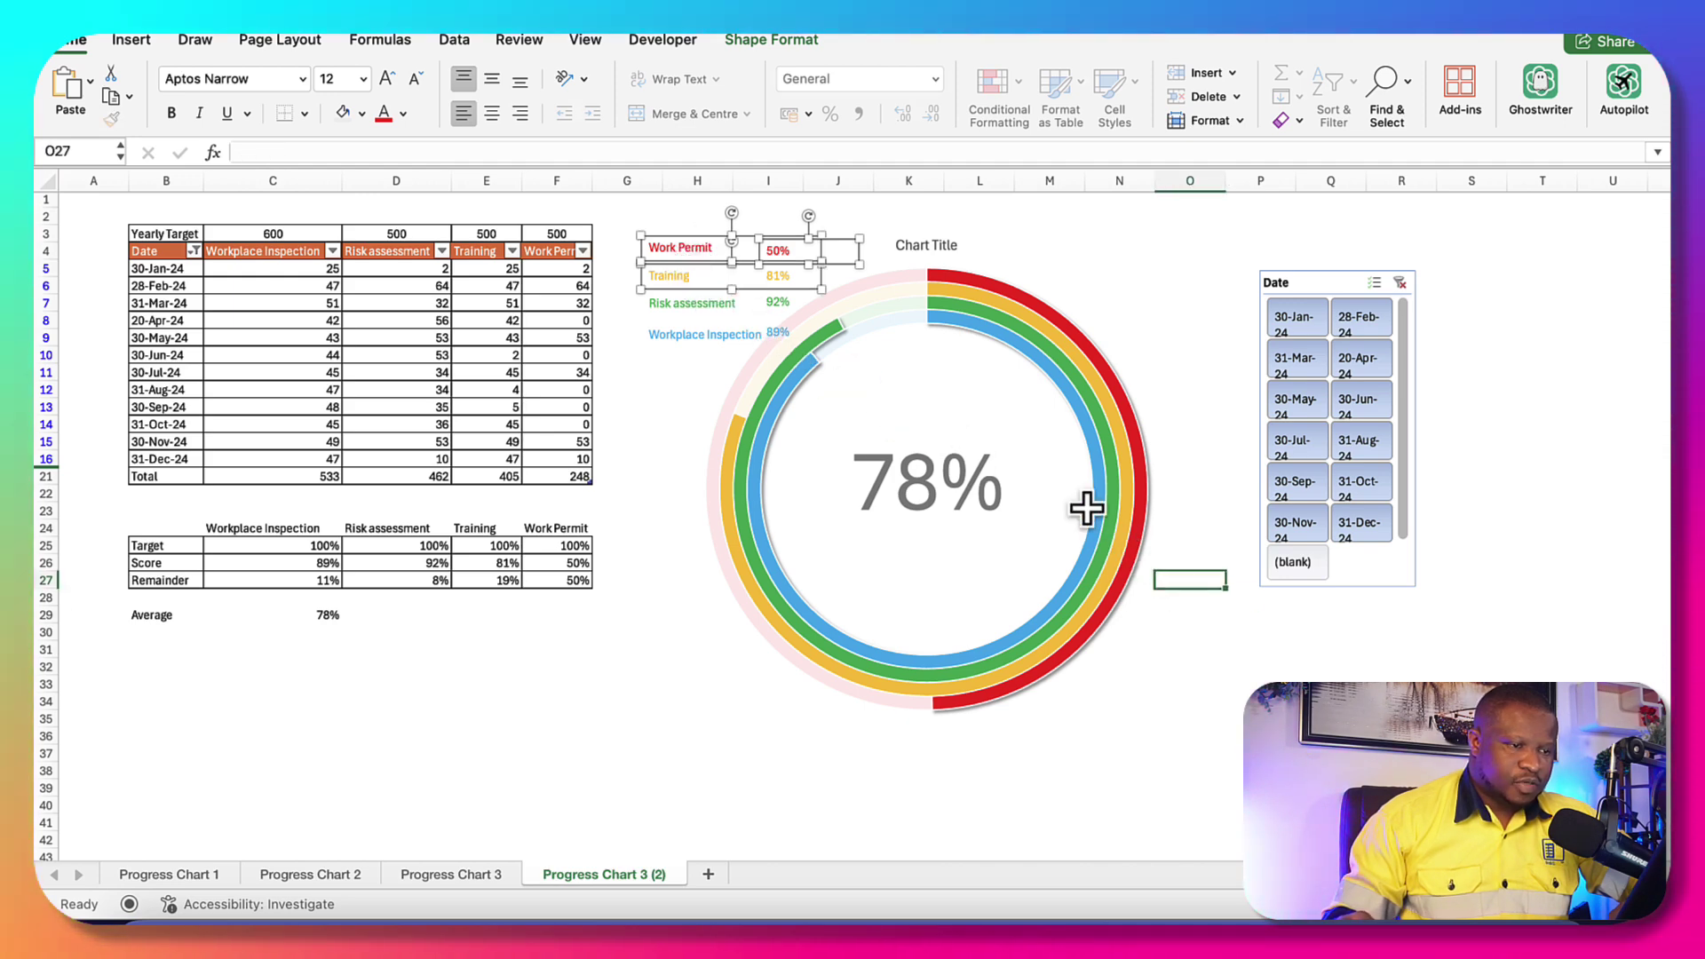
click(778, 249)
shift+click(700, 252)
shift+click(680, 275)
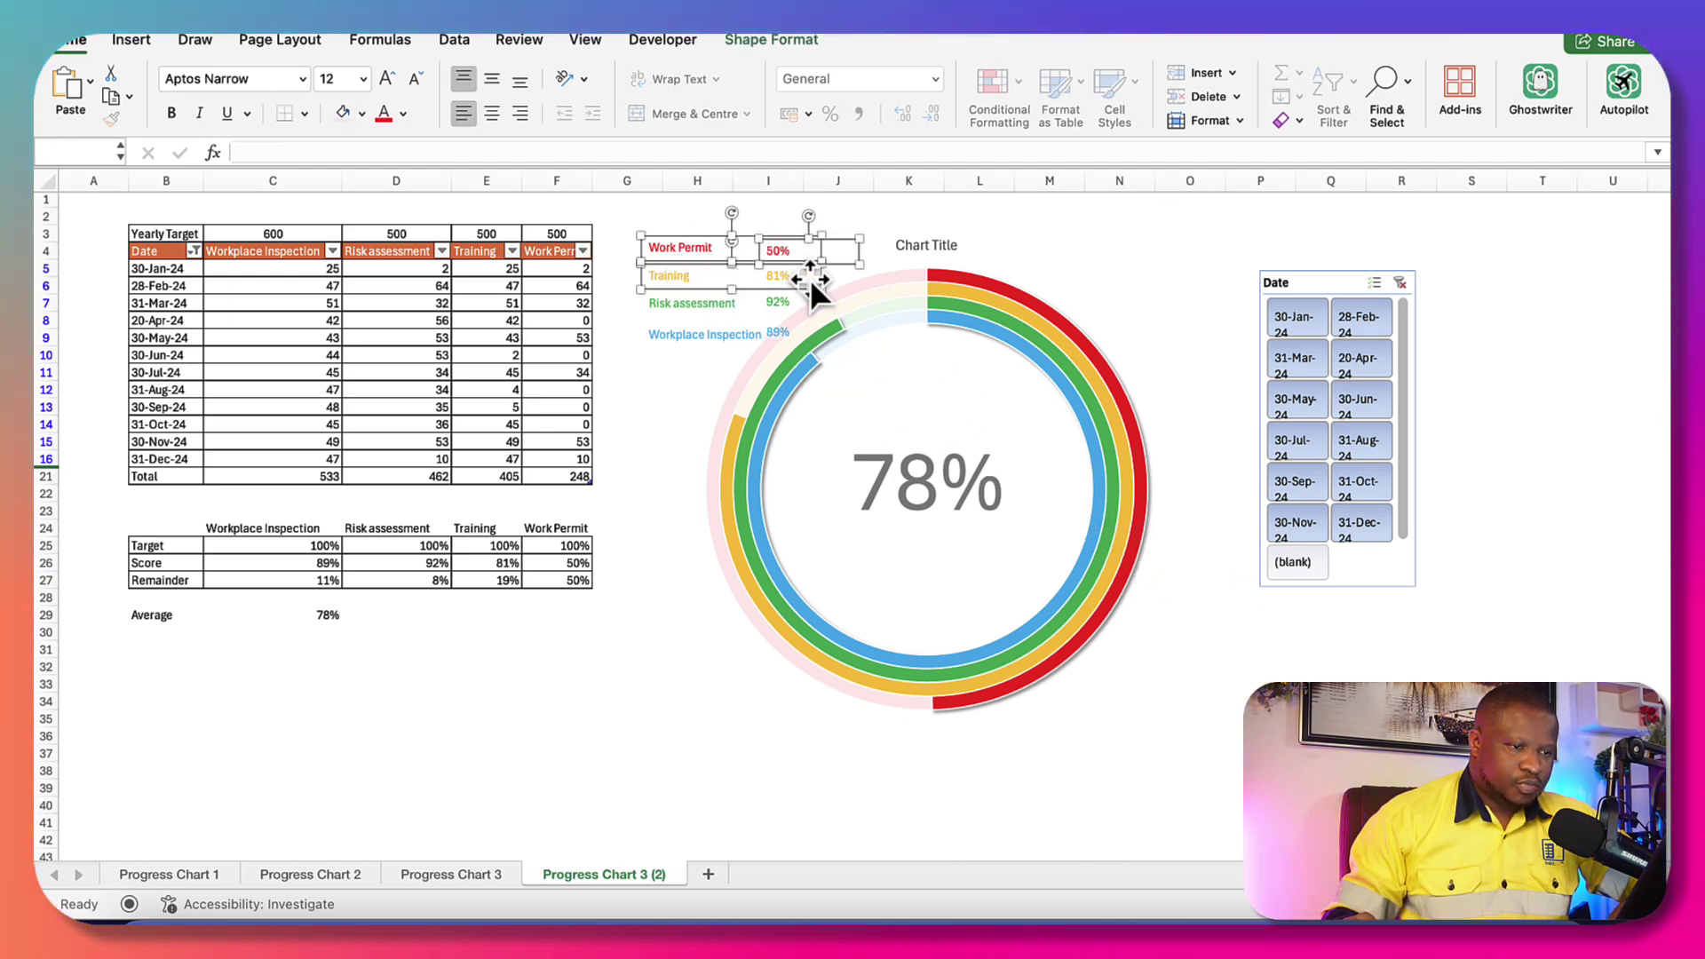
shift+click(810, 279)
shift+click(690, 300)
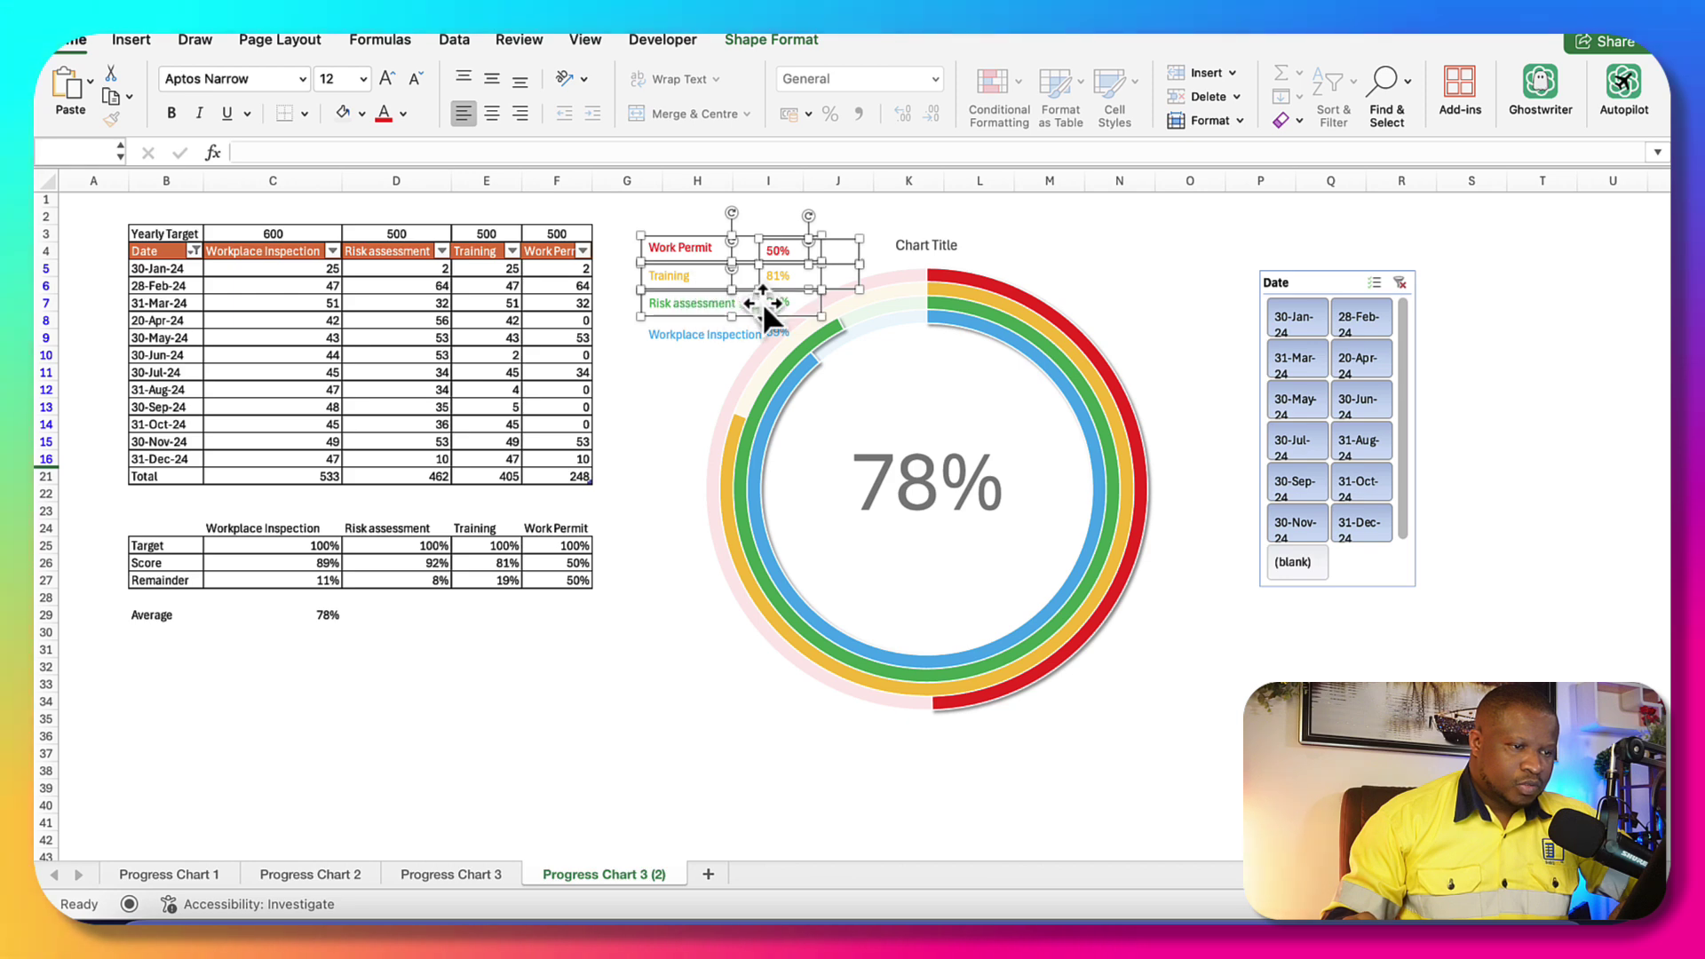
shift+click(769, 306)
shift+click(694, 333)
shift+click(778, 332)
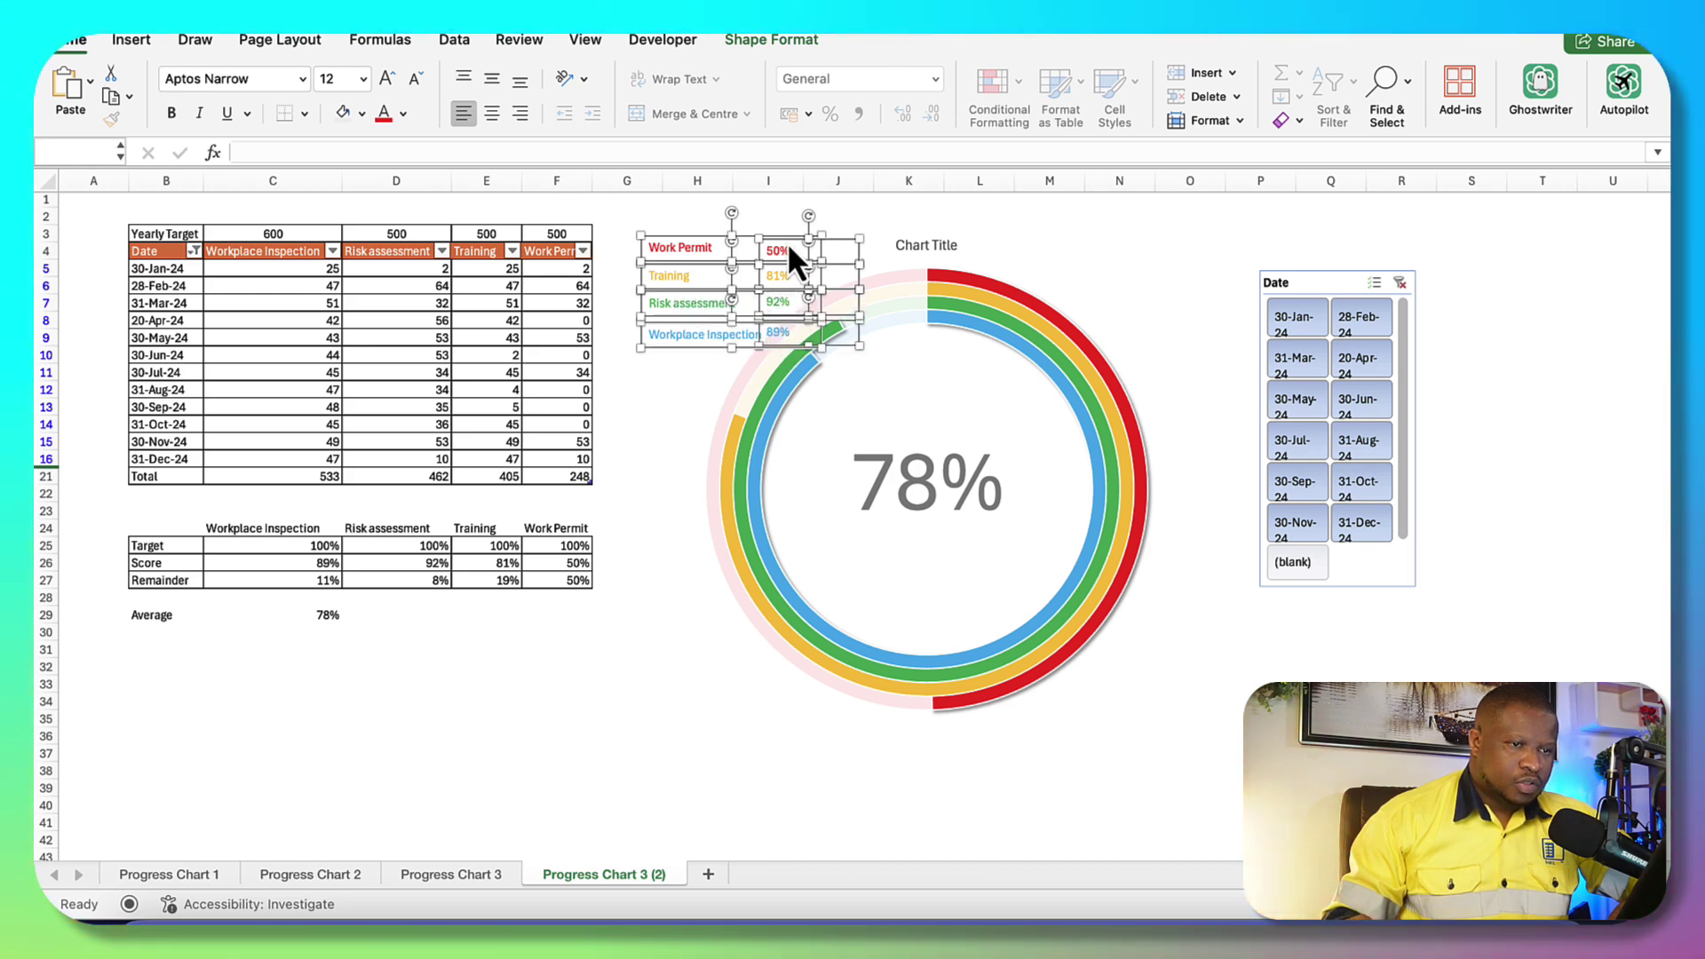
click(783, 46)
click(1411, 84)
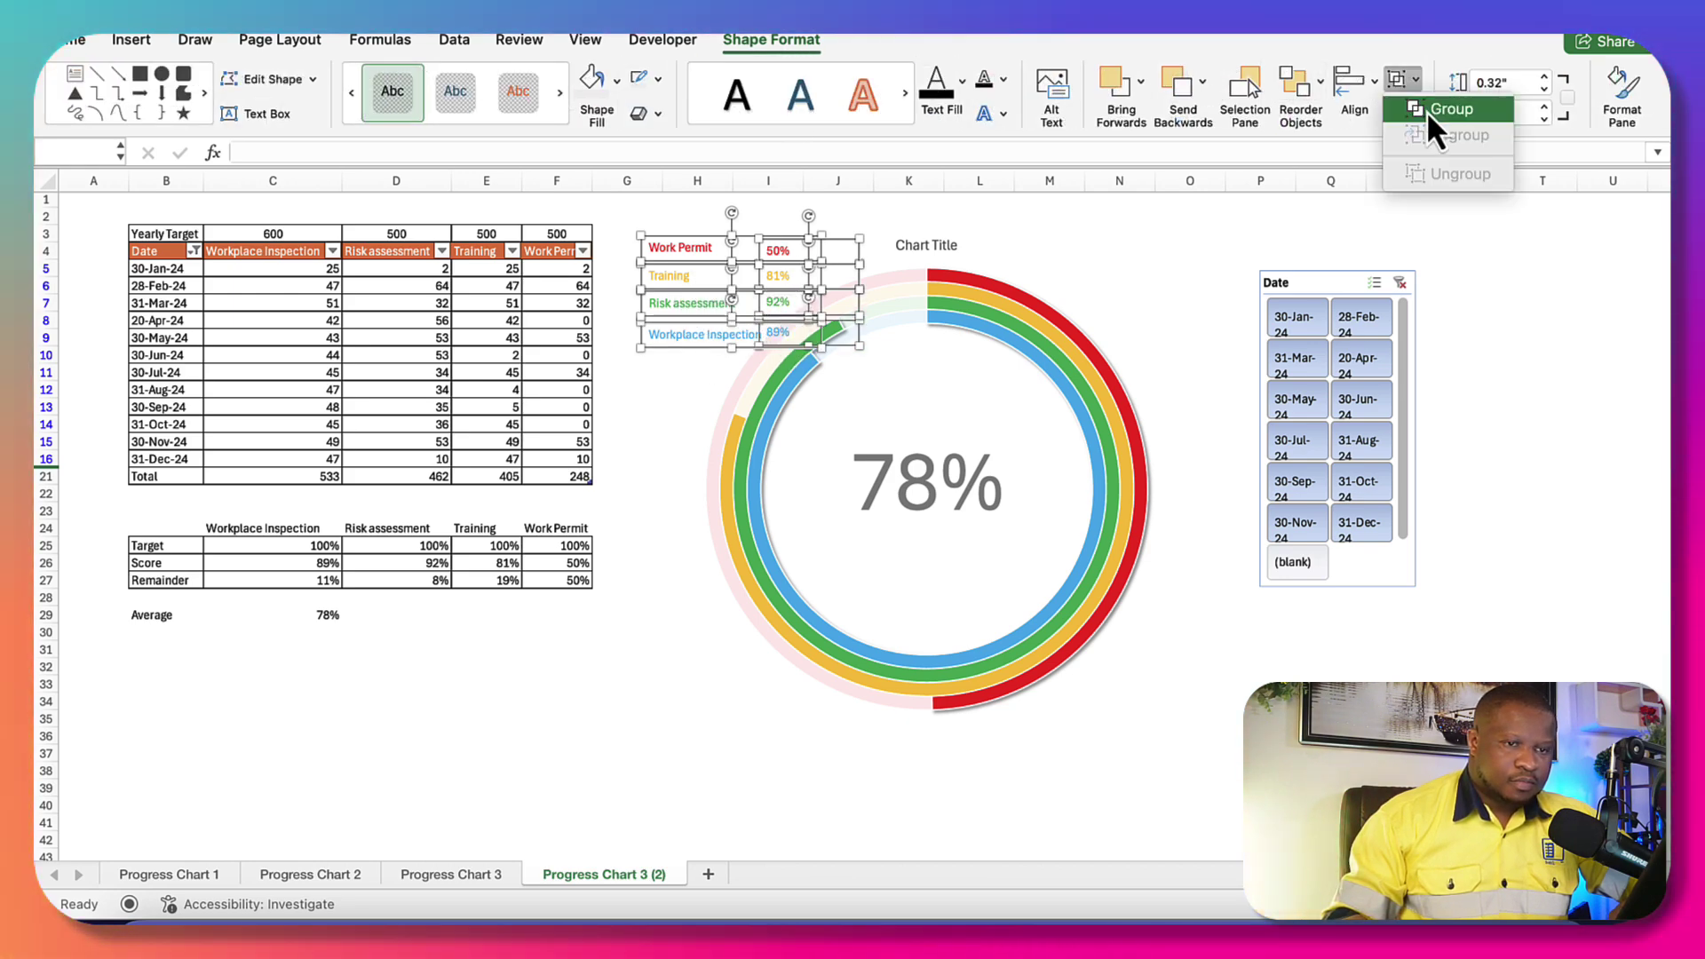
click(1426, 110)
Group the label-and-value group with the central average text box and the four-ring doughnut chart
shift+click(987, 494)
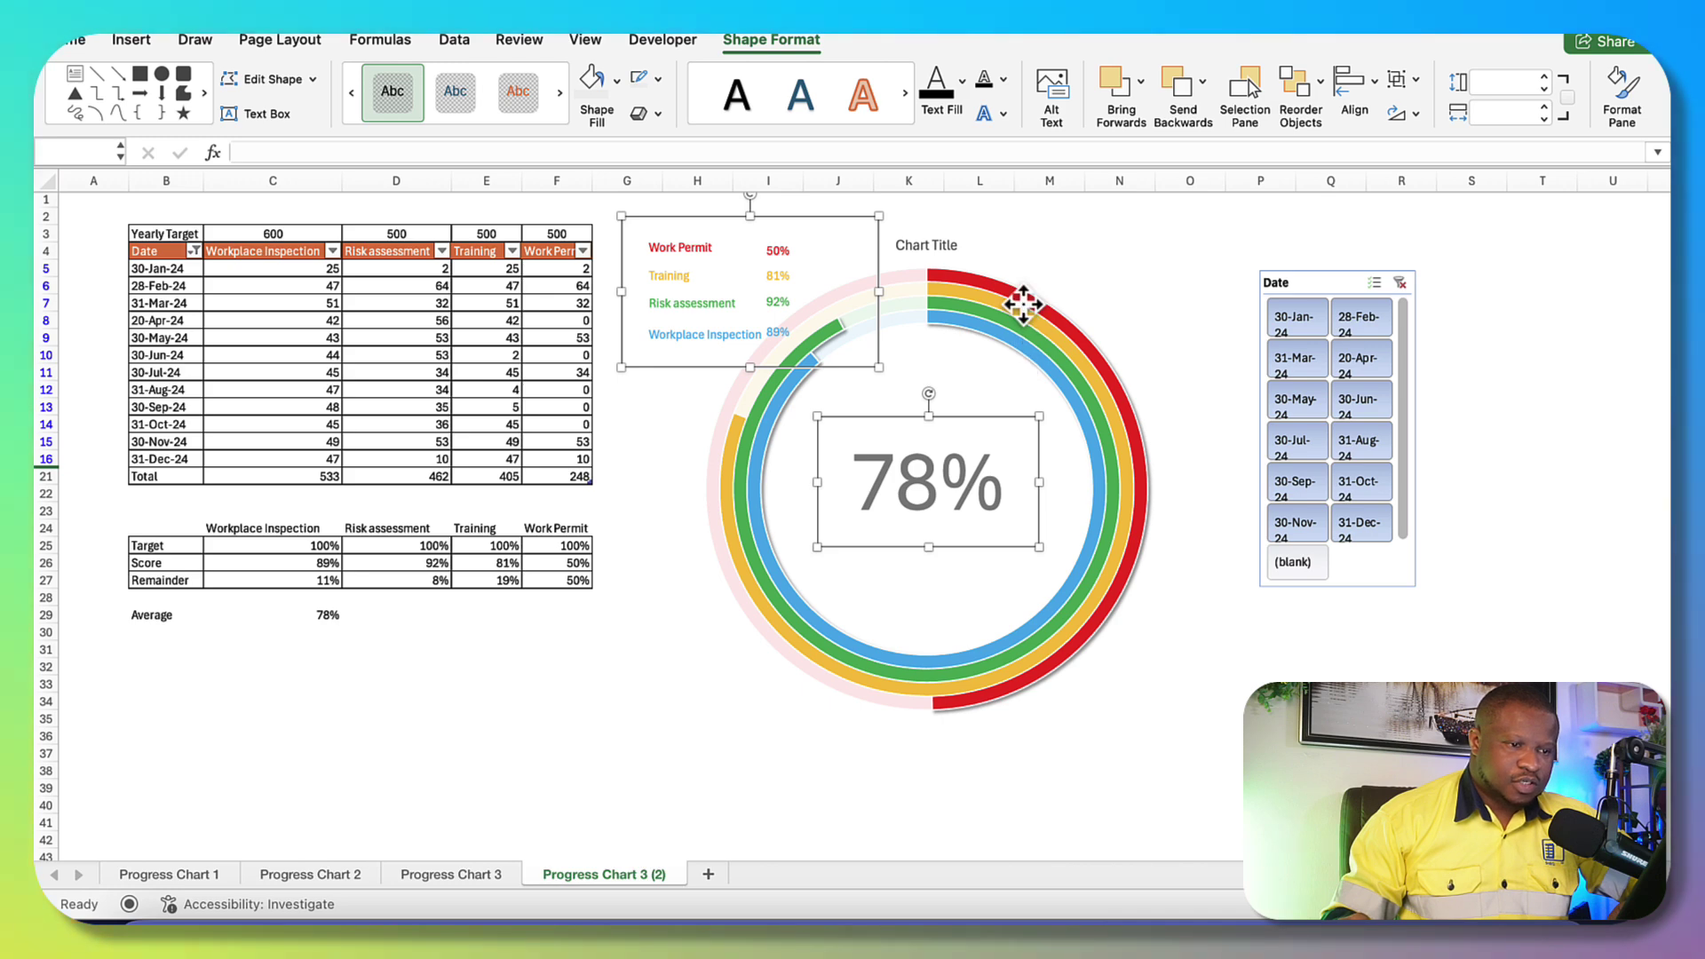
shift+click(1153, 236)
click(1416, 84)
click(1430, 114)
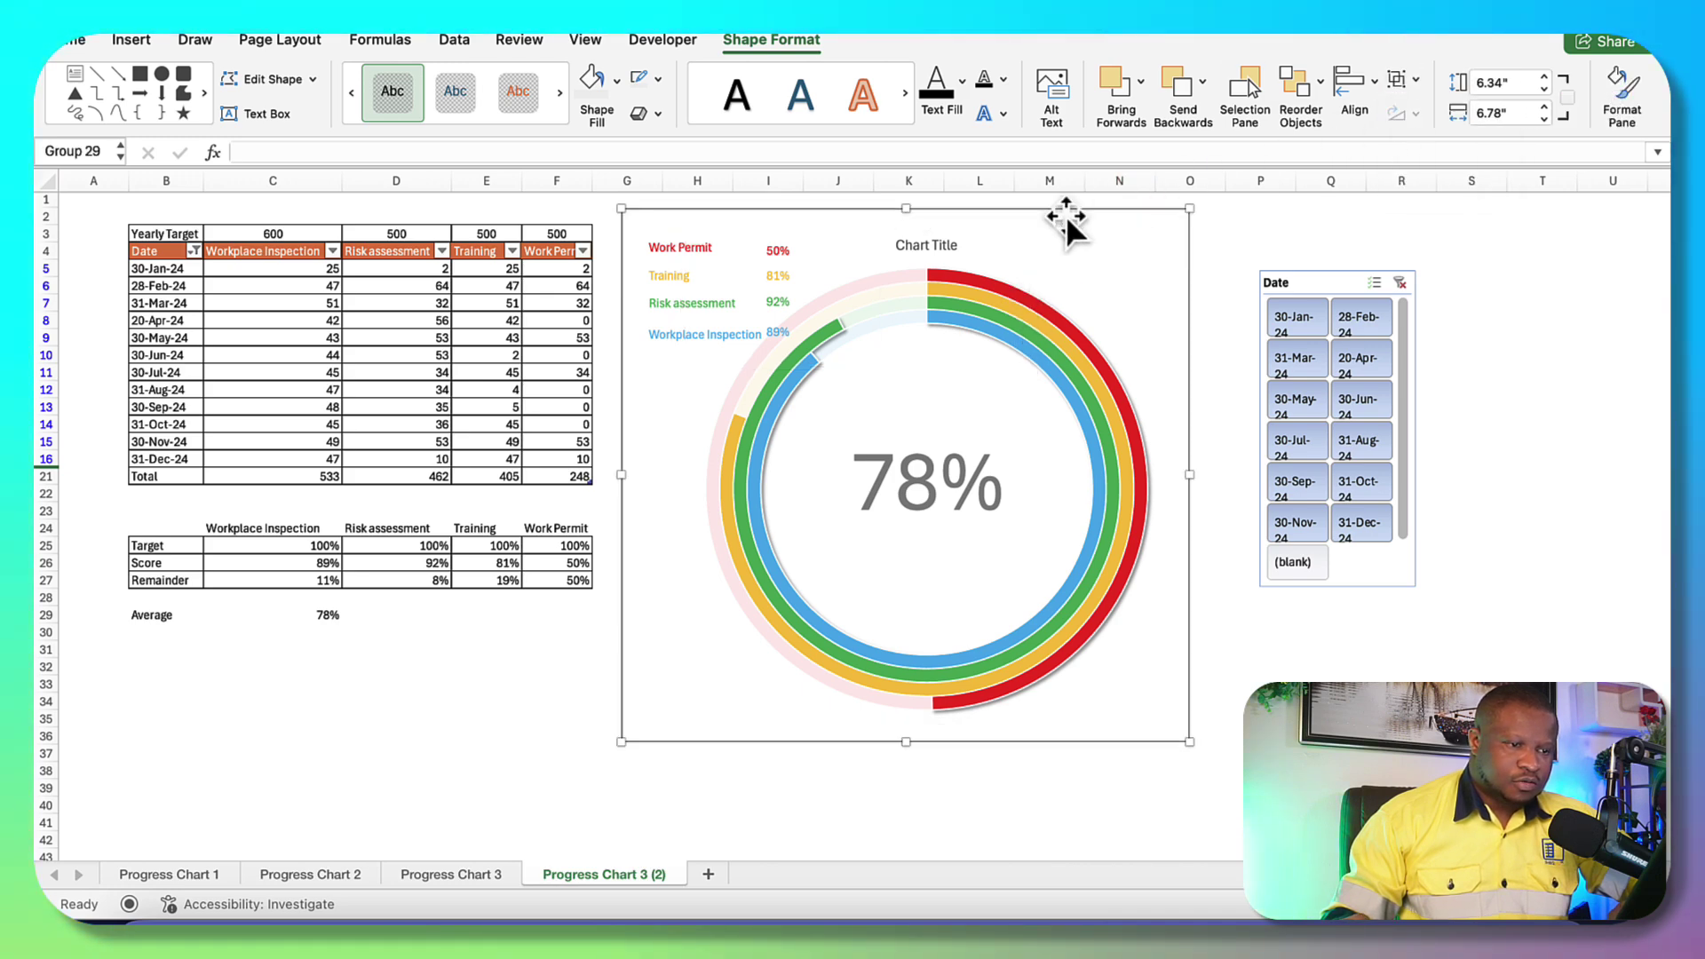
Delete the chart title from the four-ring doughnut chart
click(925, 247)
key(Delete)
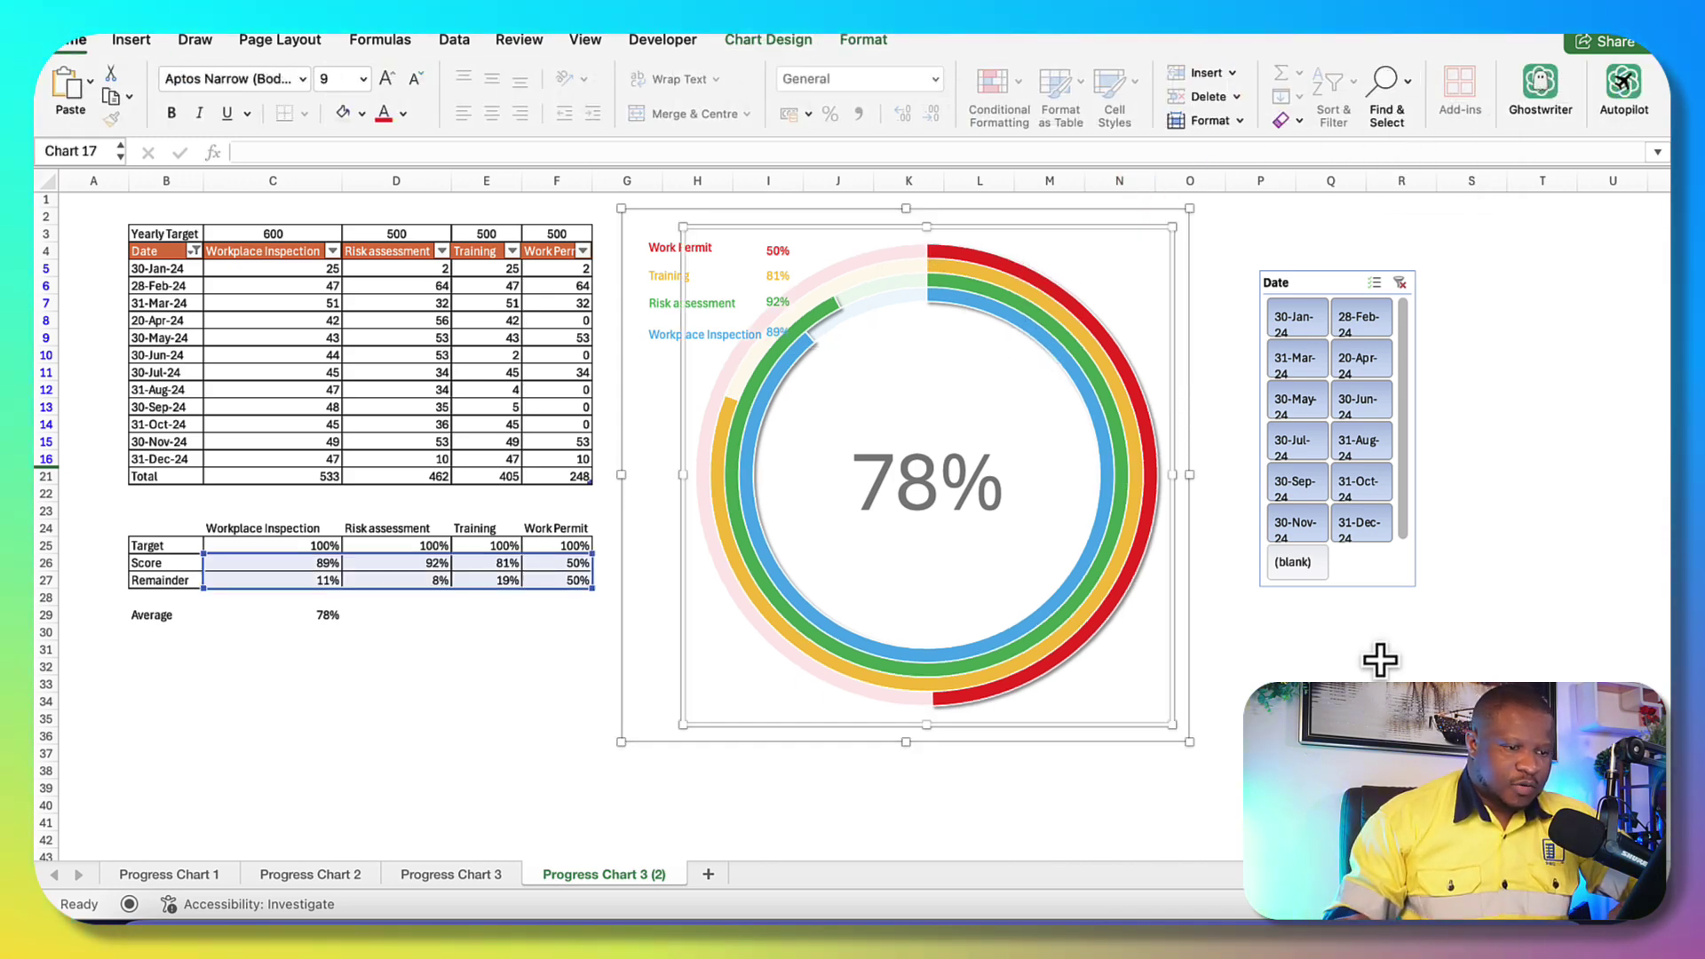
click(1390, 701)
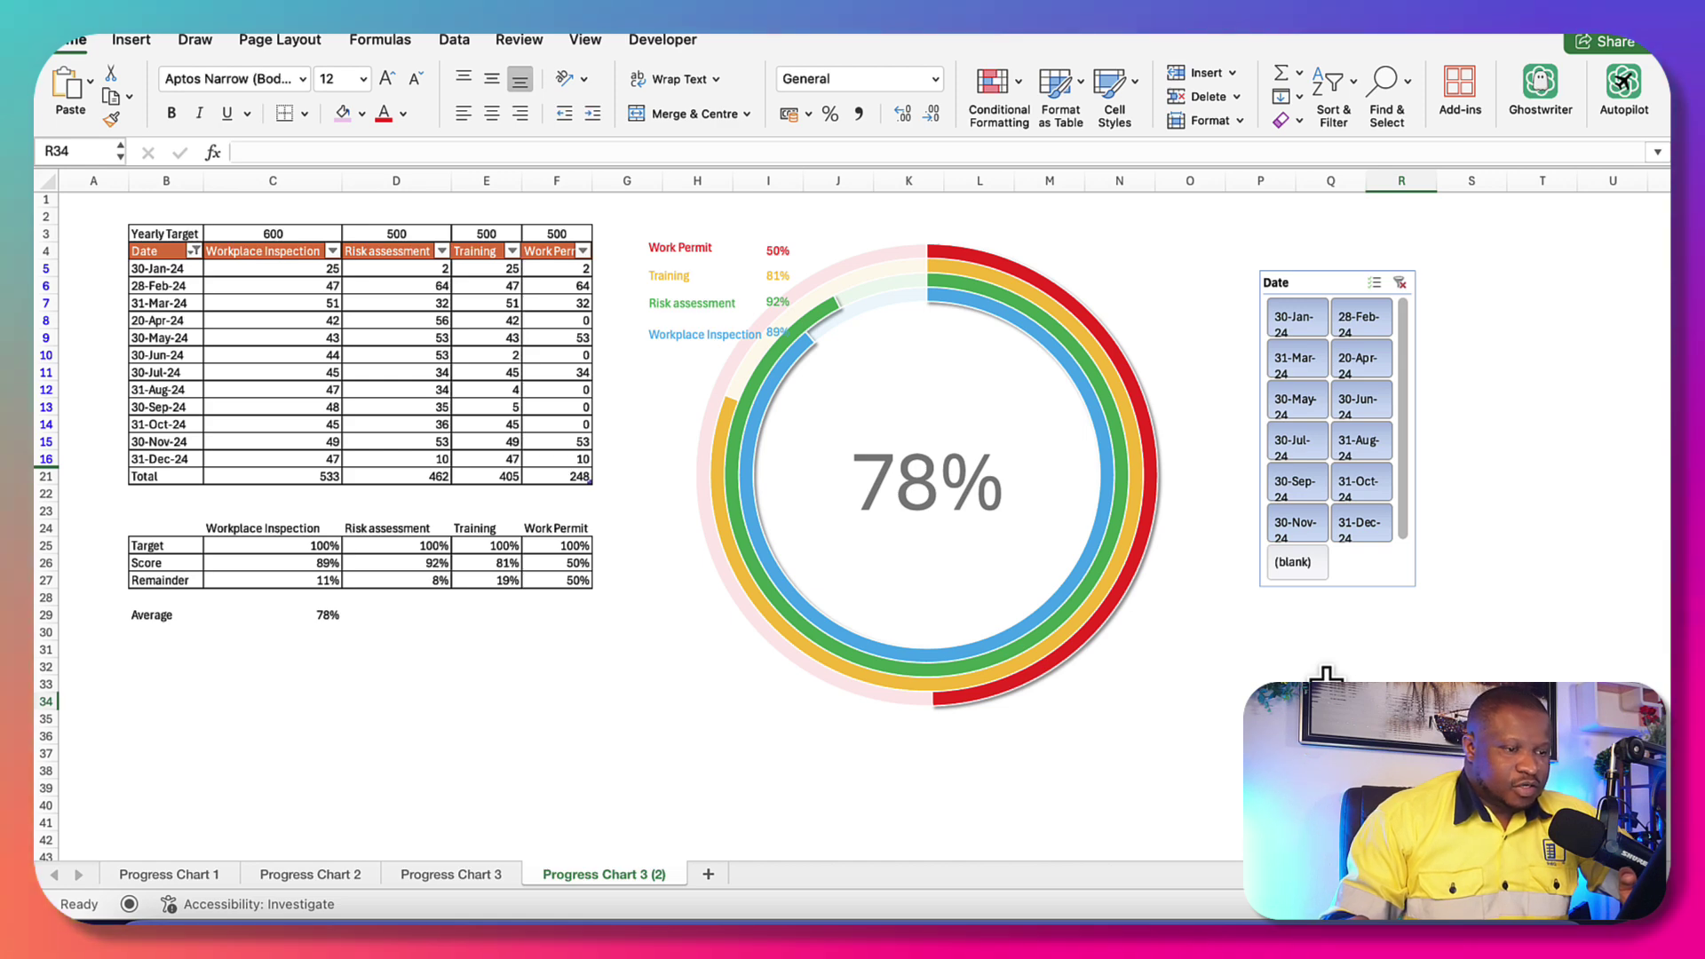
Filter the table to 30-Jan-24 with the date slicer, and undo the filter
click(1312, 322)
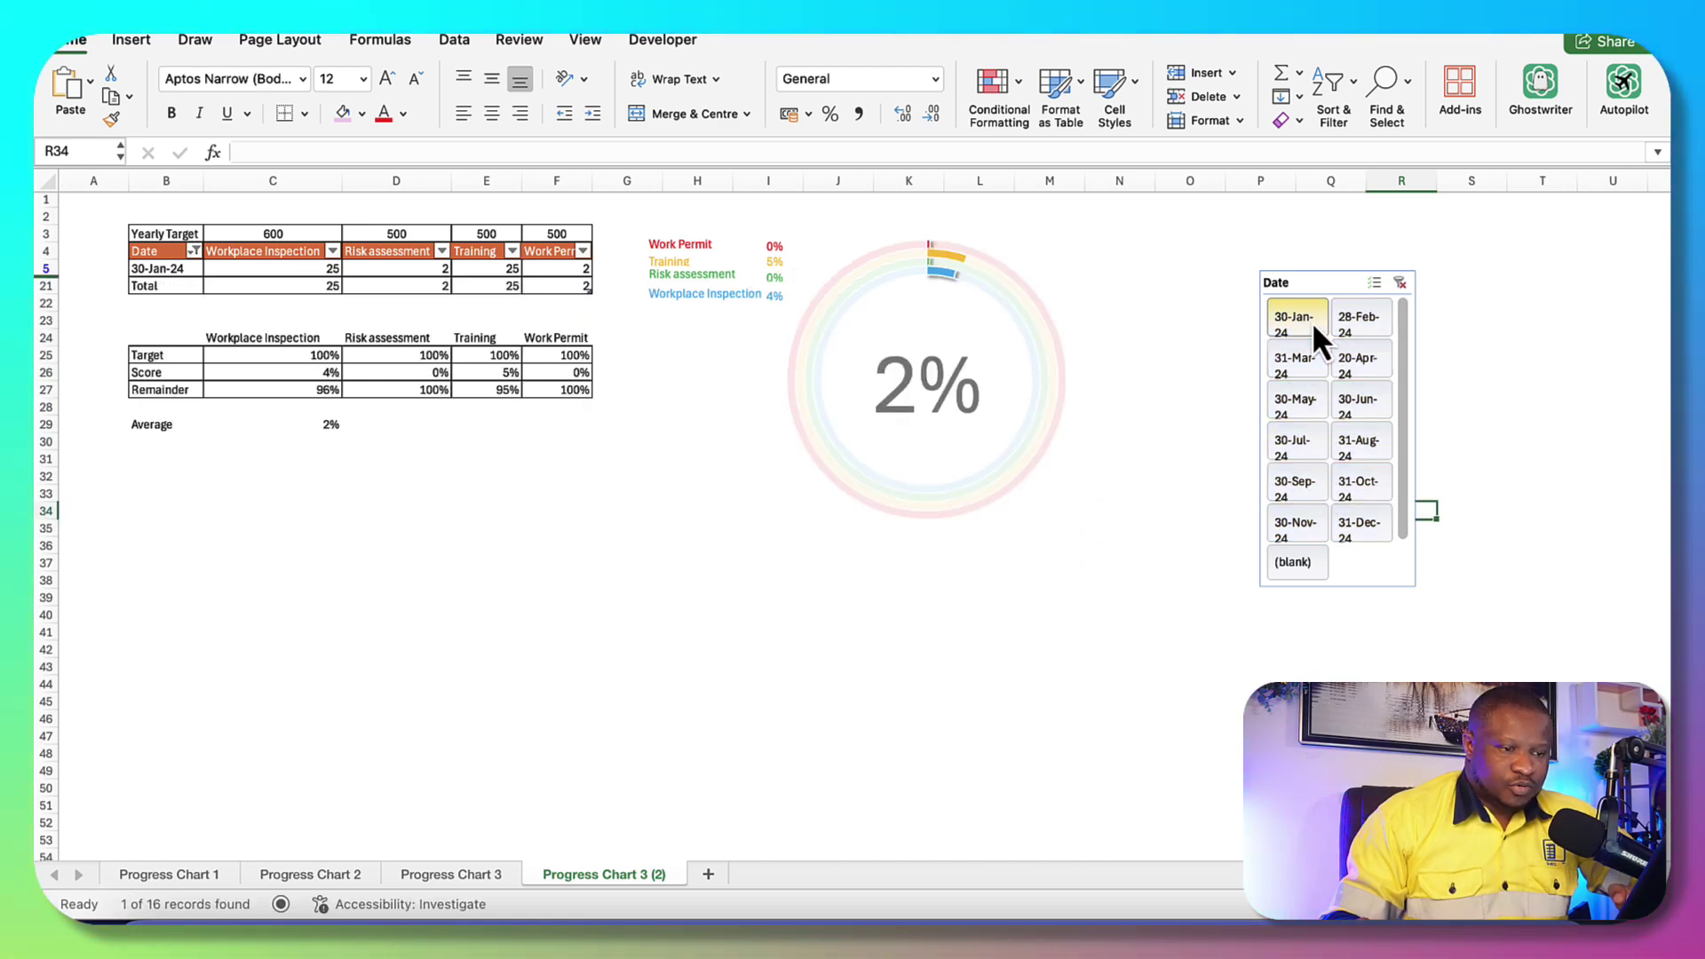
click(1089, 730)
key(super+z)
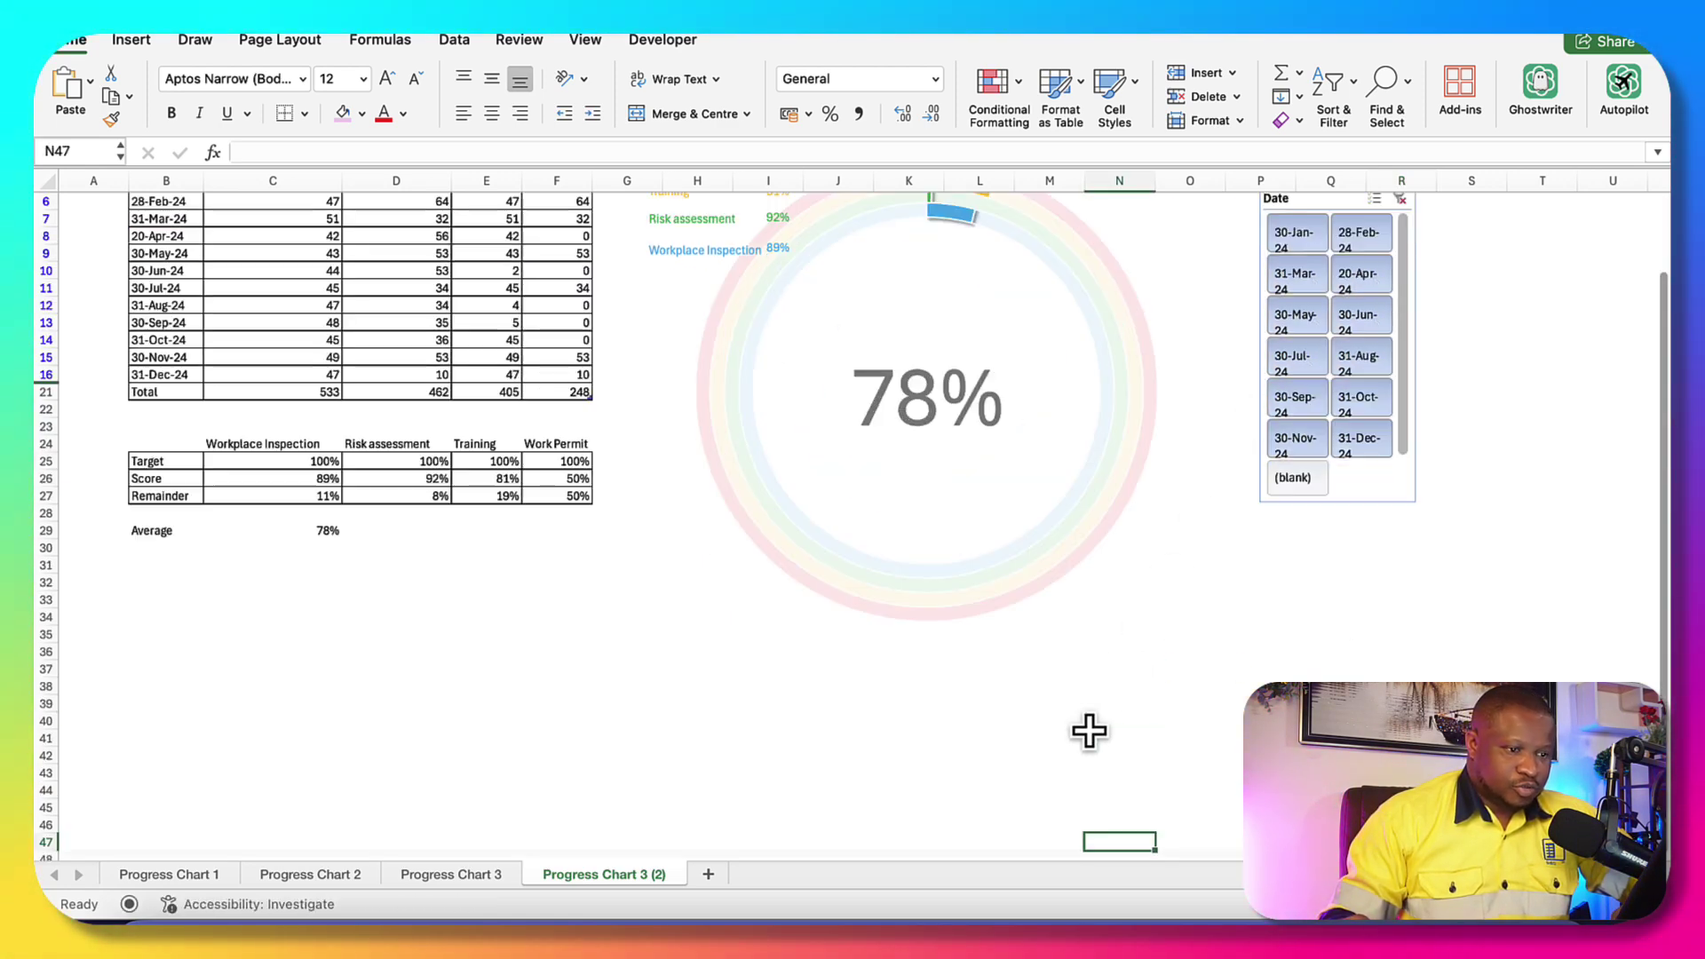
Set the grouped four-ring chart's properties to Don't move or size with cells
click(1076, 612)
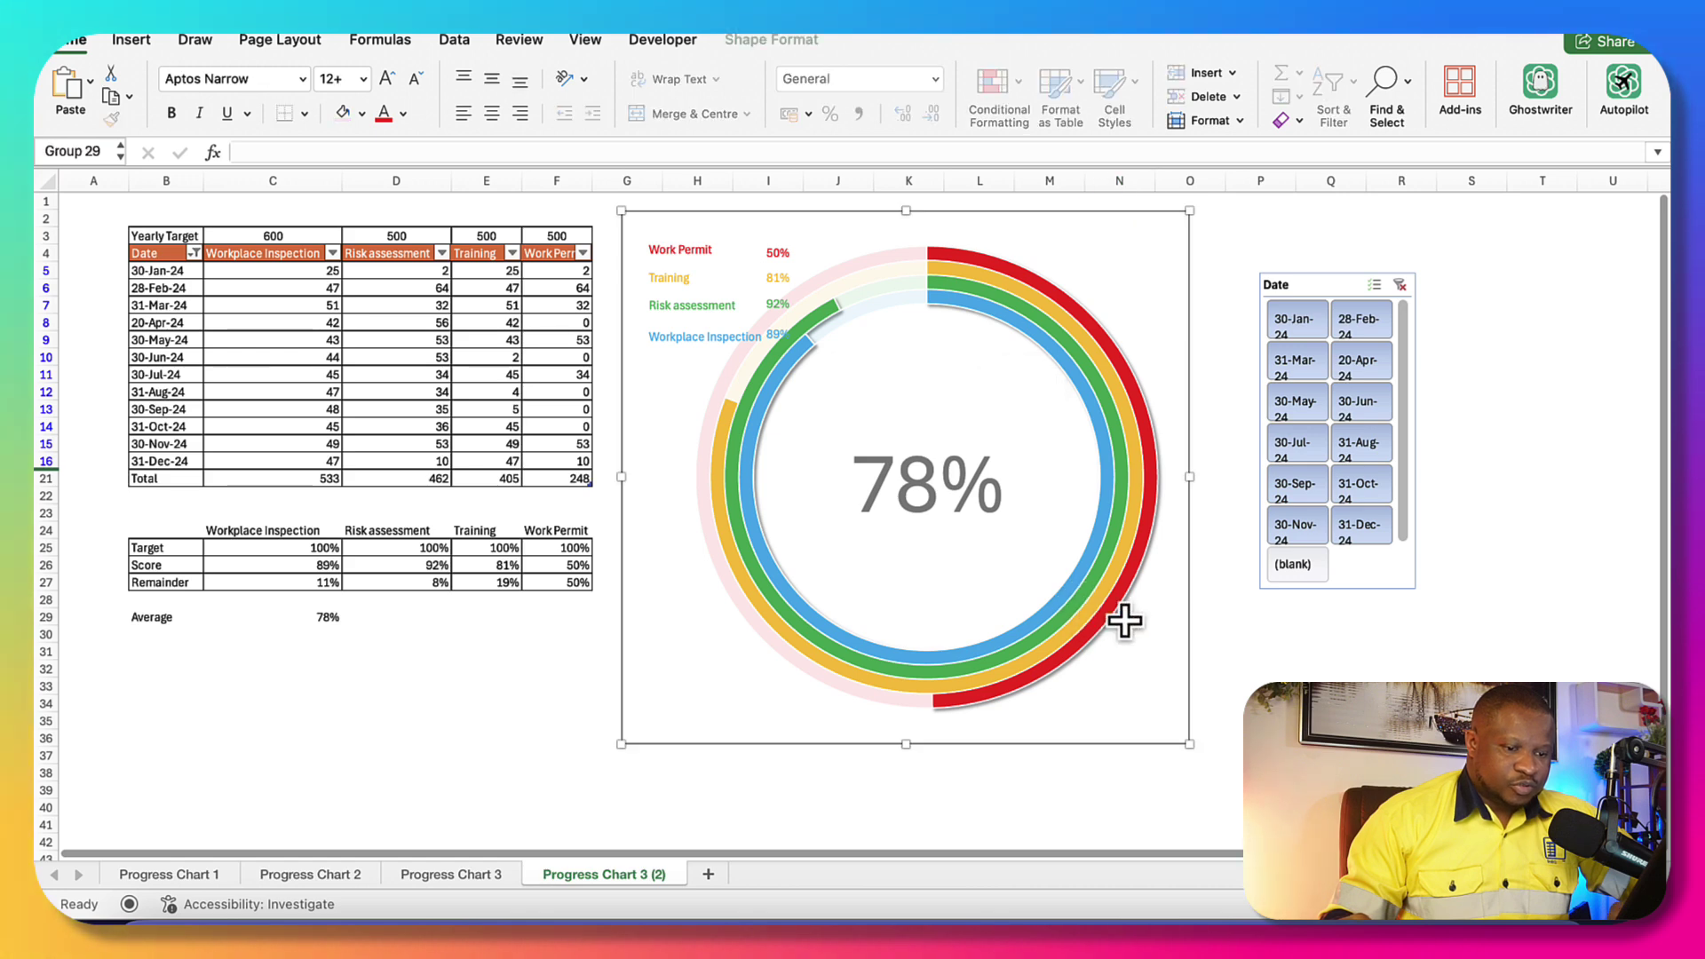
right_click(1191, 654)
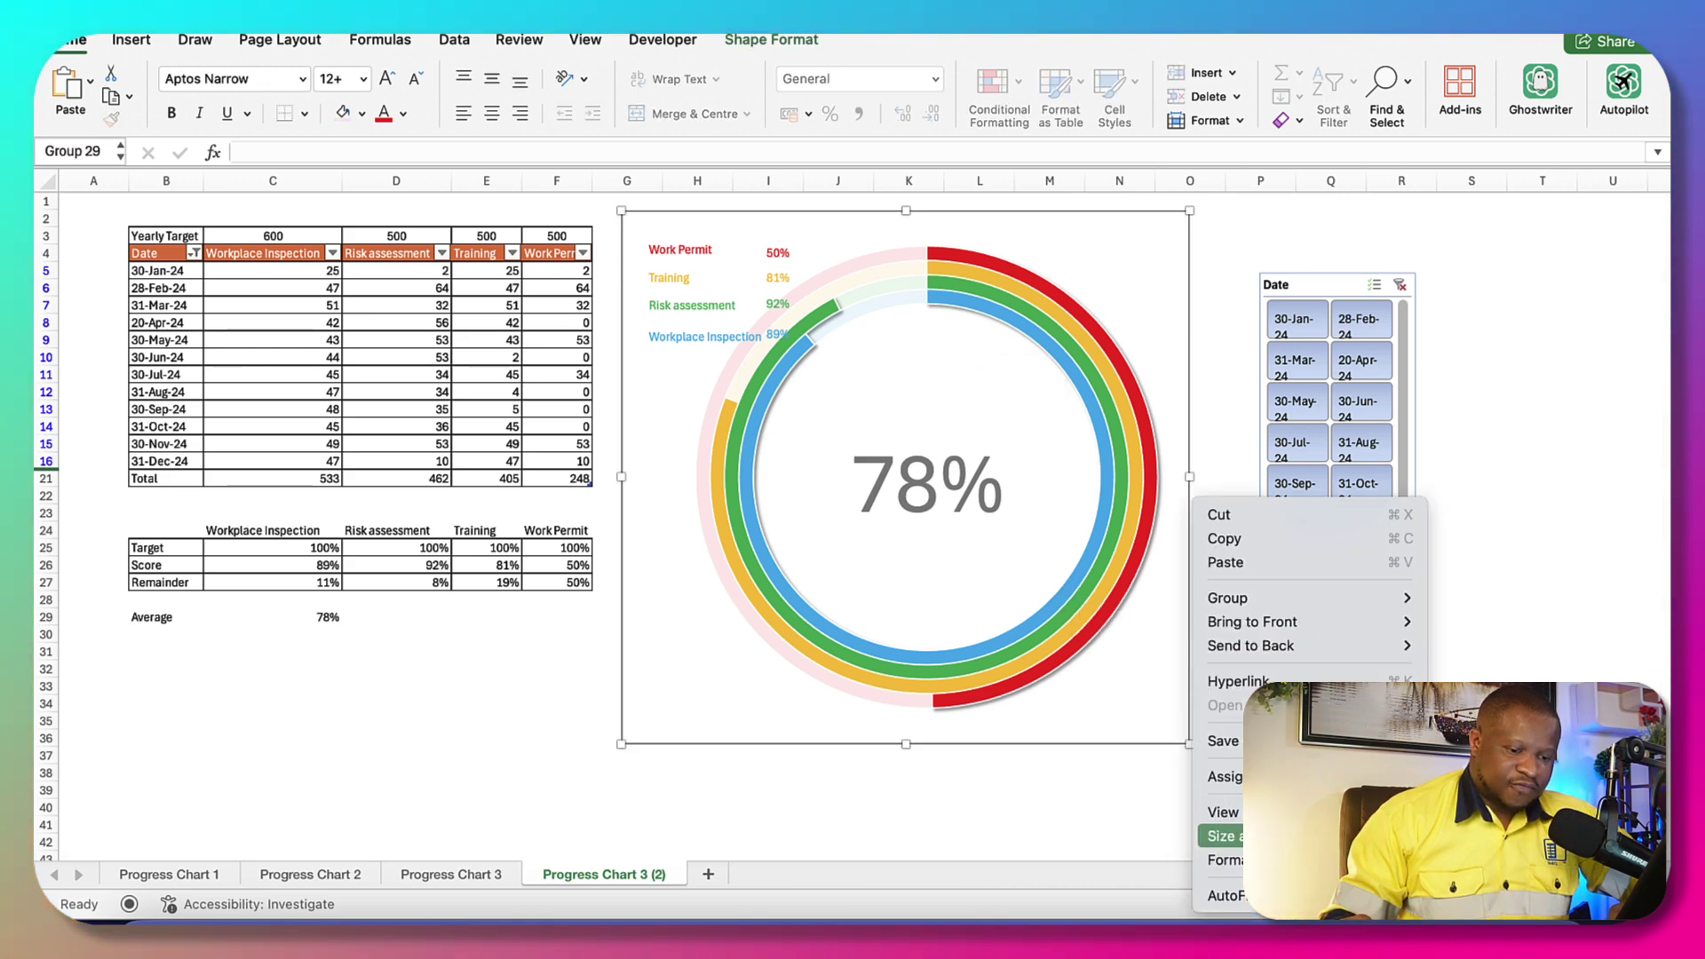
click(1224, 836)
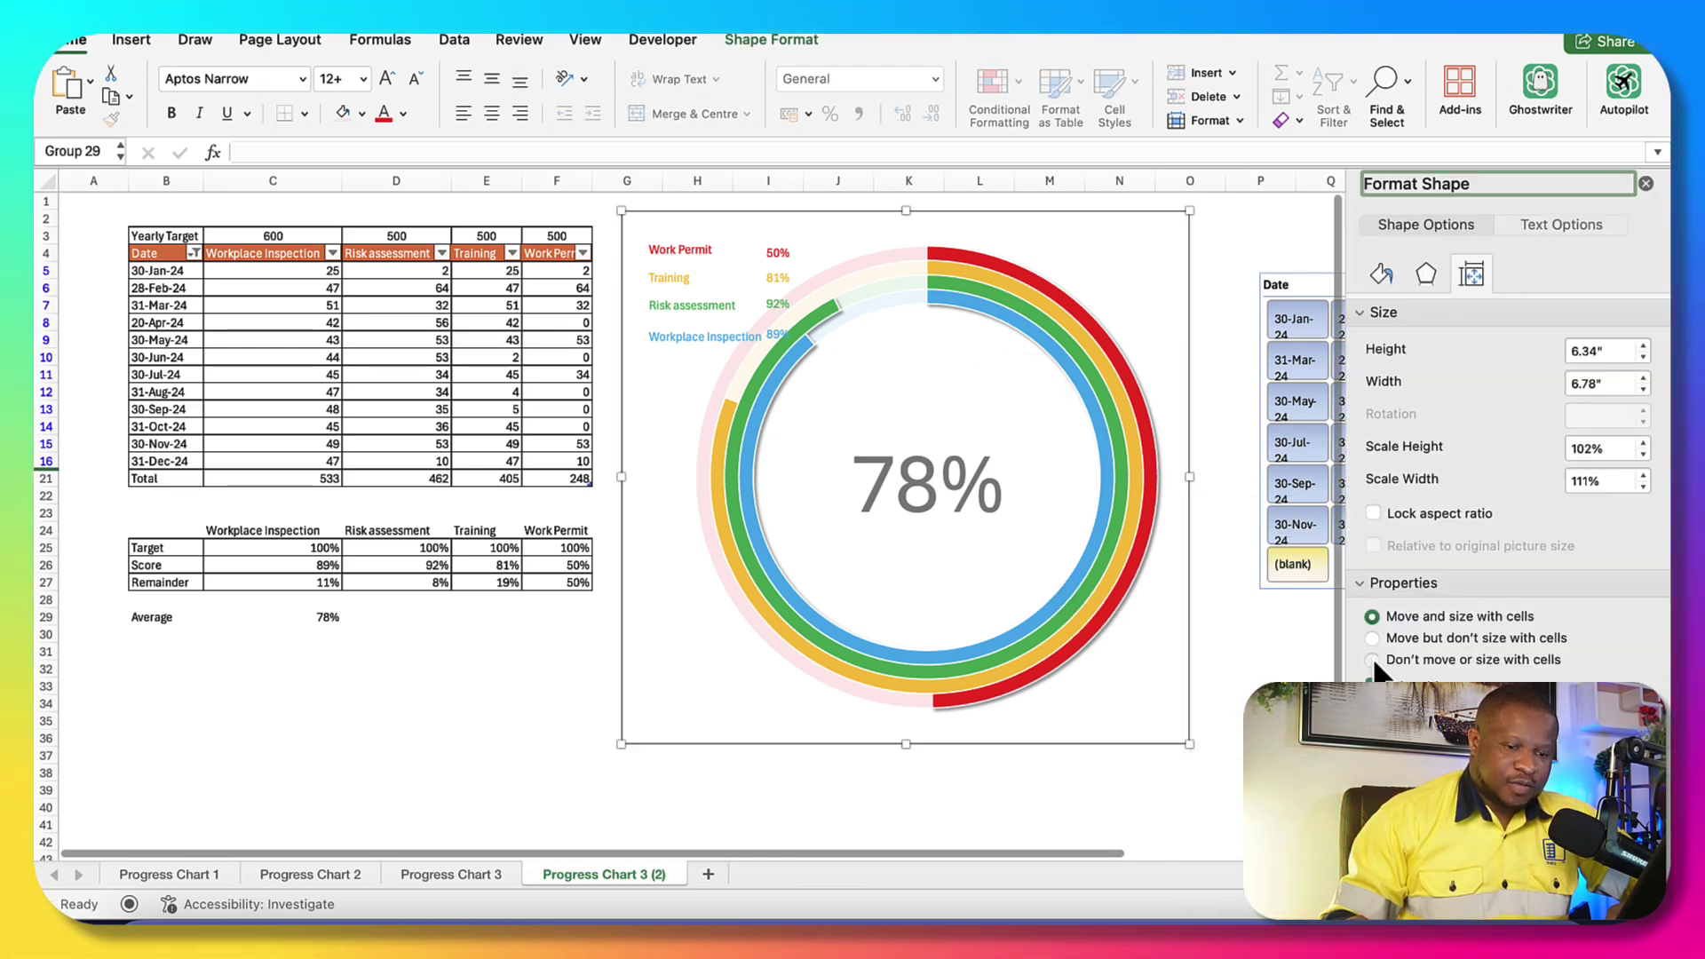
click(1372, 659)
click(1423, 649)
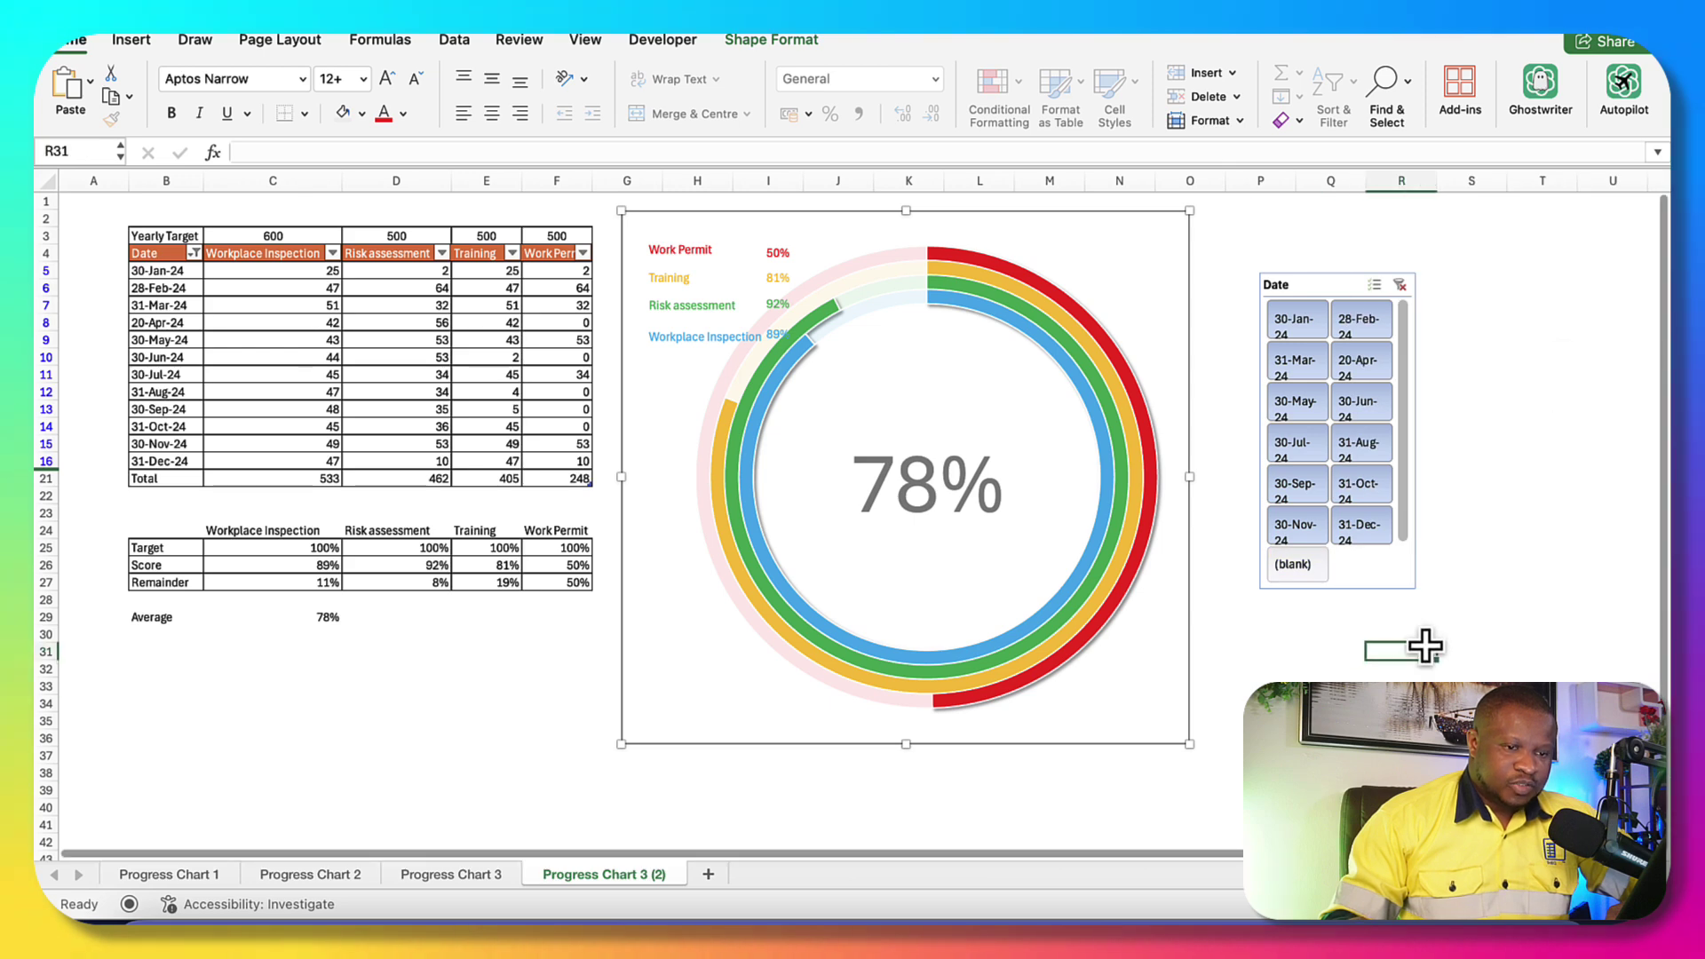
Check the grouped chart's response to several slicer date ranges, ending with the full range 30-Jan-24 to 31-Dec-24
click(1292, 317)
drag(1292, 317, 1296, 429)
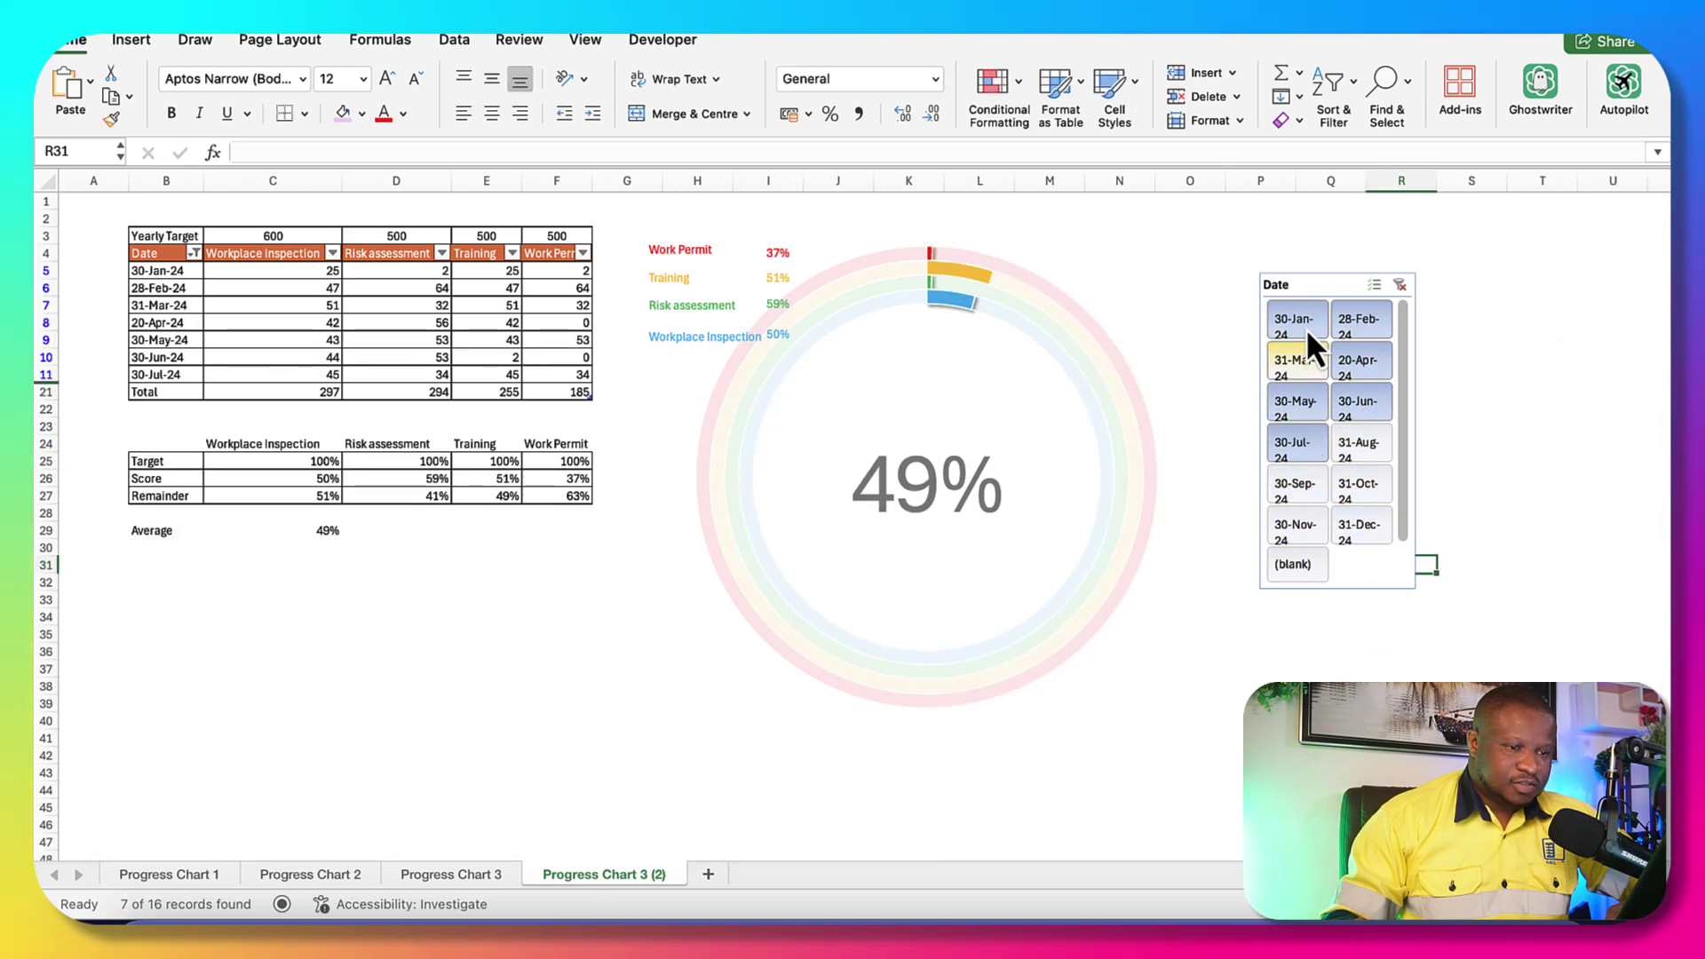
drag(1305, 327, 1336, 403)
drag(1306, 335, 1363, 502)
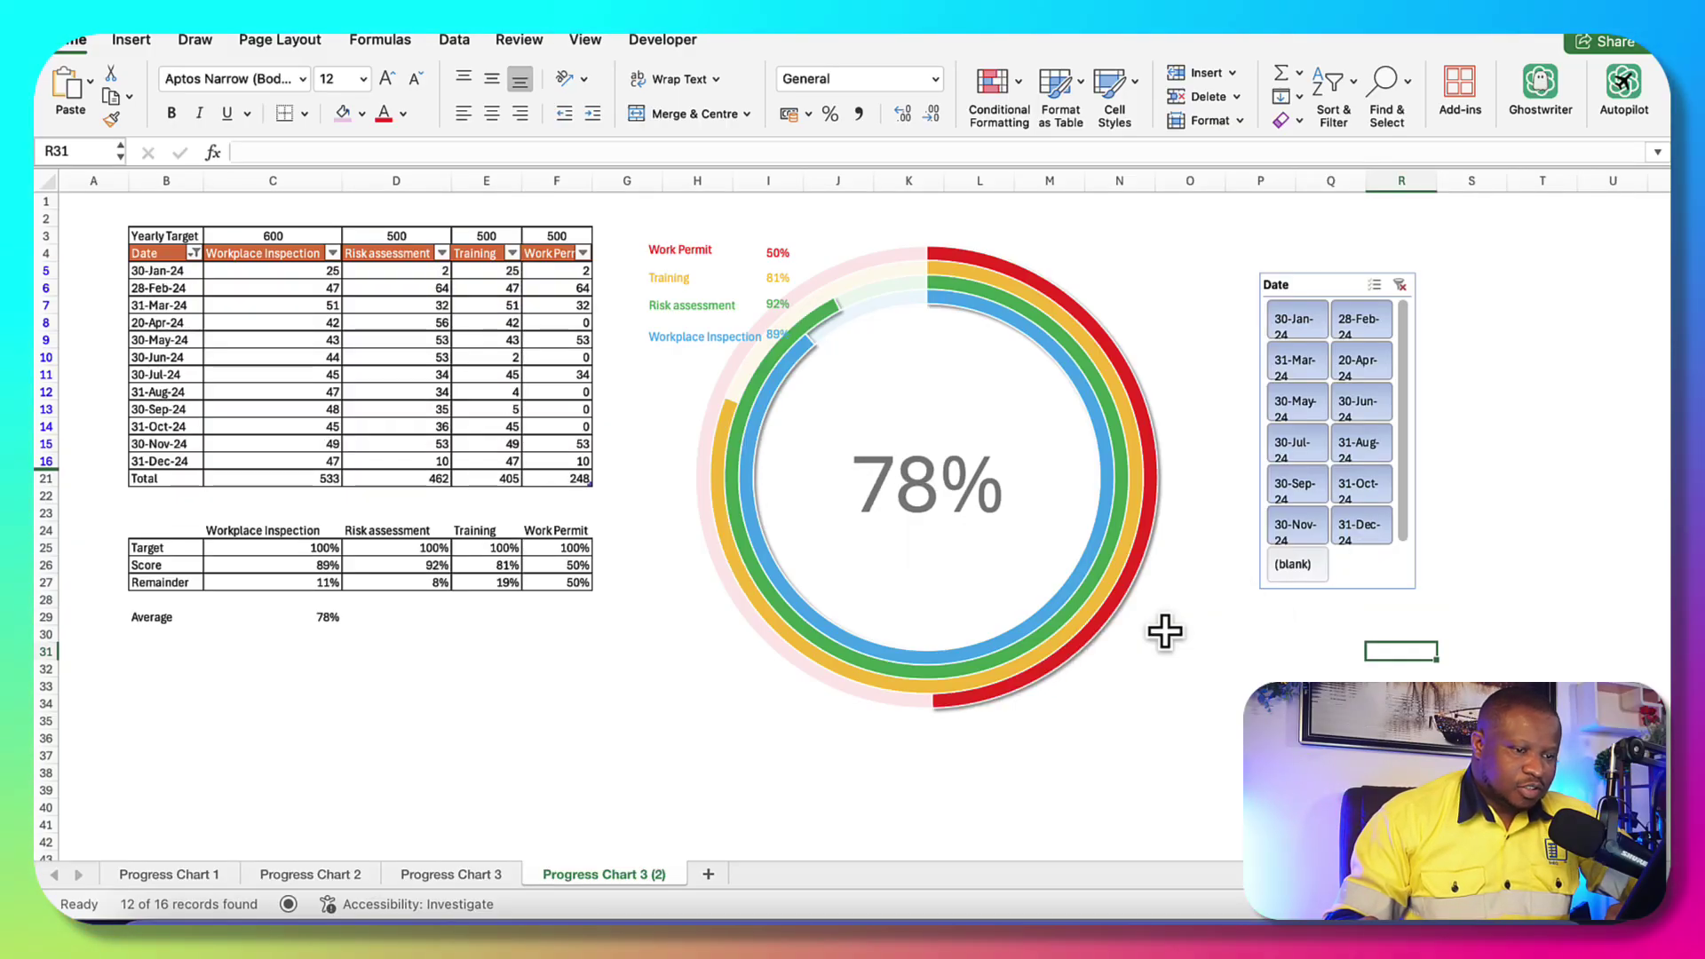
Set the Doughnut Hole Size of the four-ring chart to 50% to thicken the rings
click(1106, 599)
right_click(1106, 604)
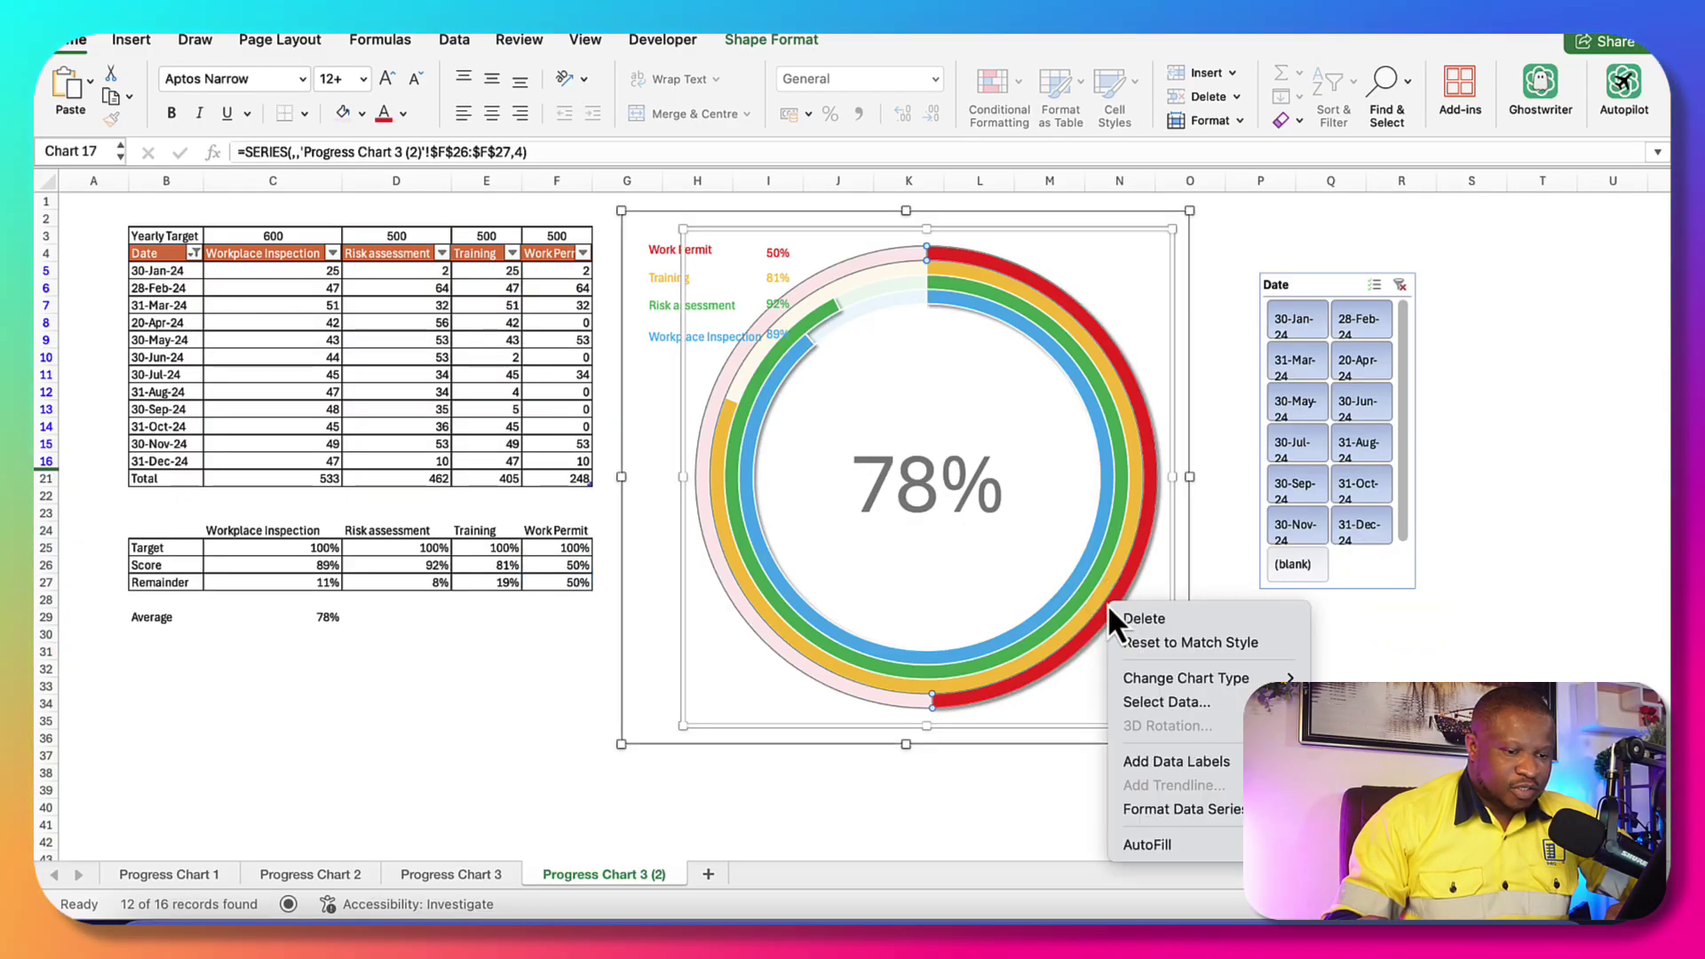
click(1169, 809)
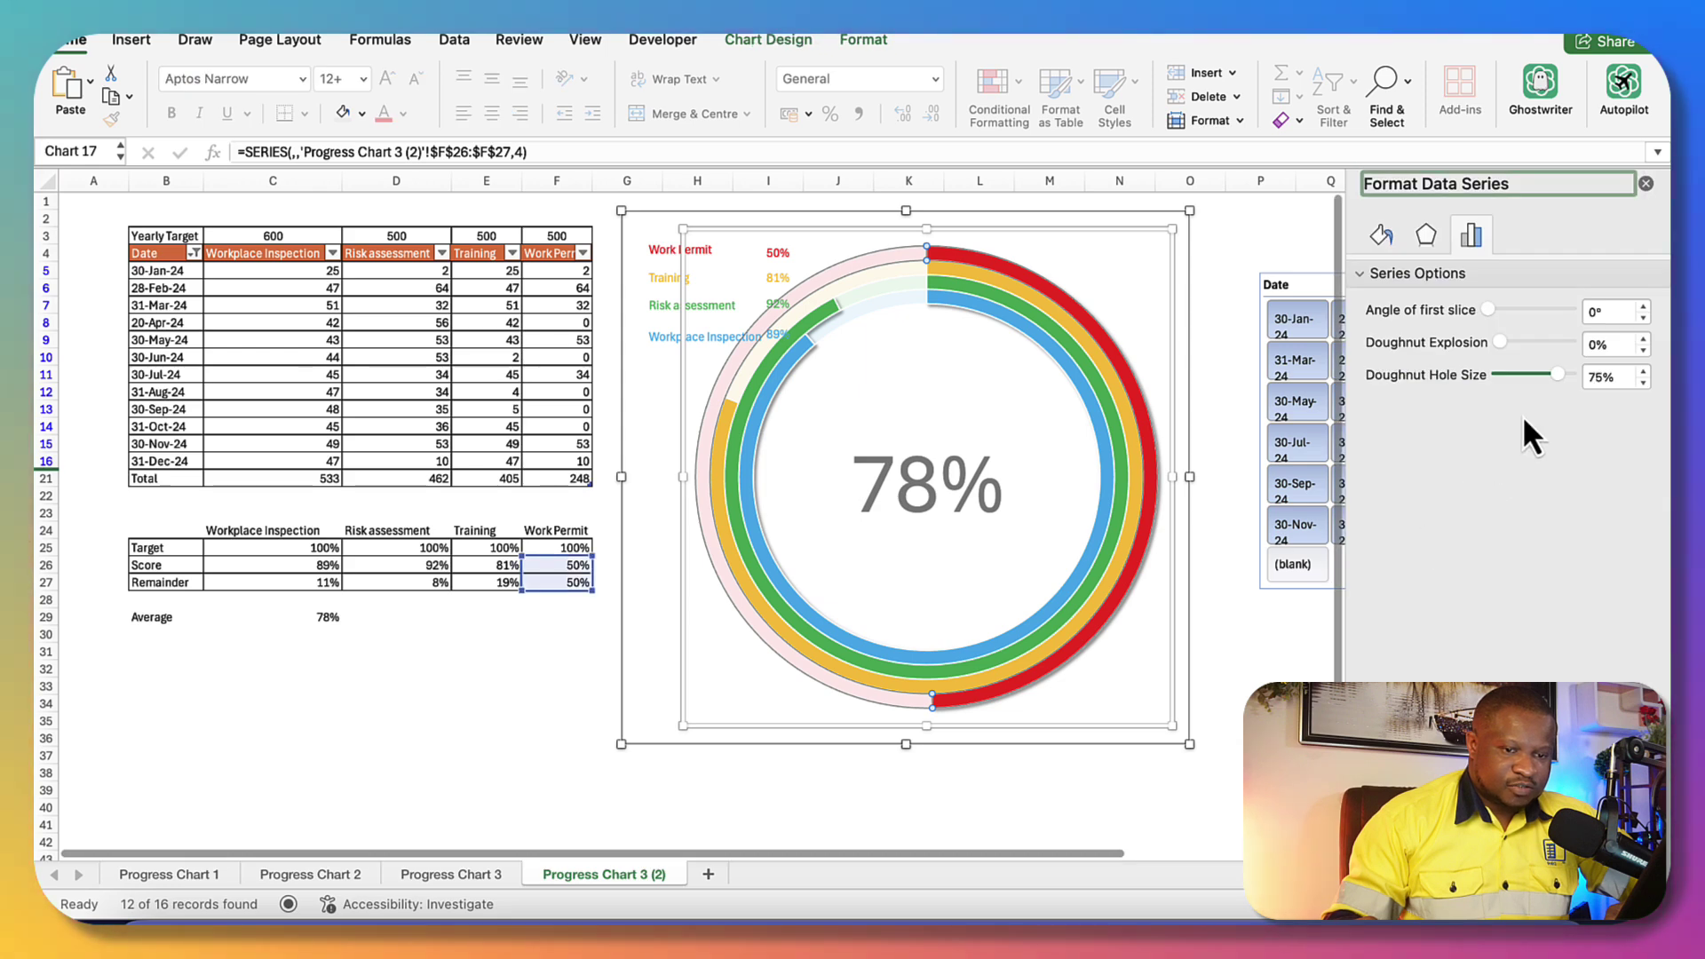
drag(1560, 374, 1545, 374)
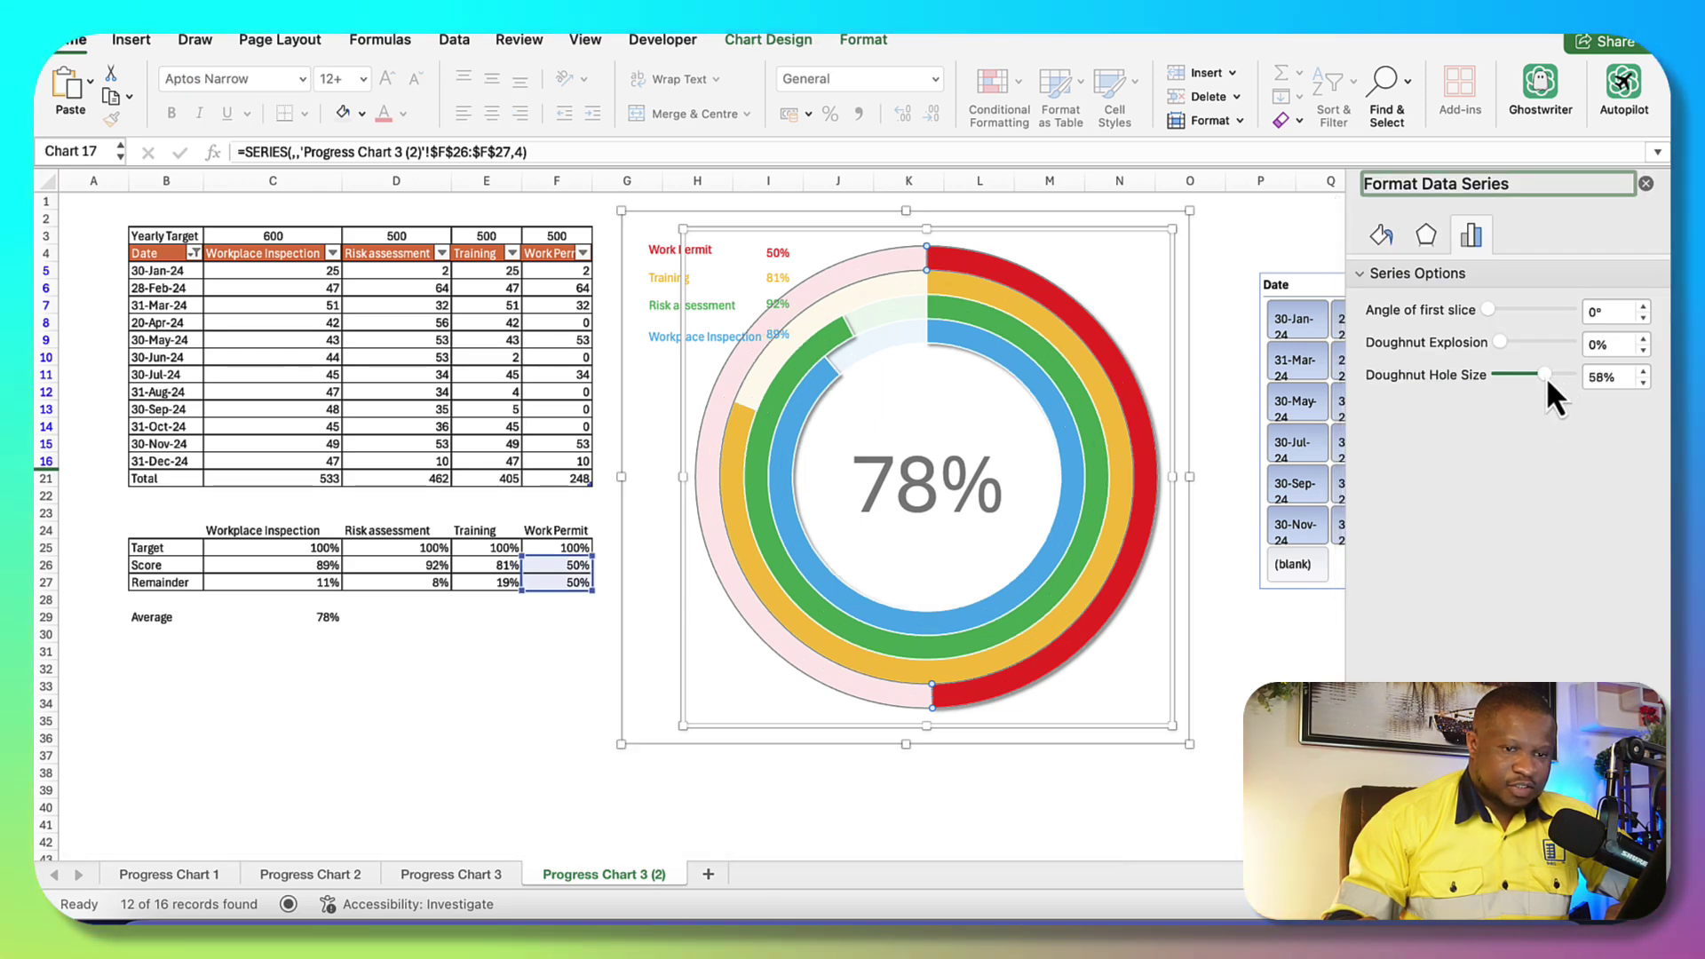
click(1642, 371)
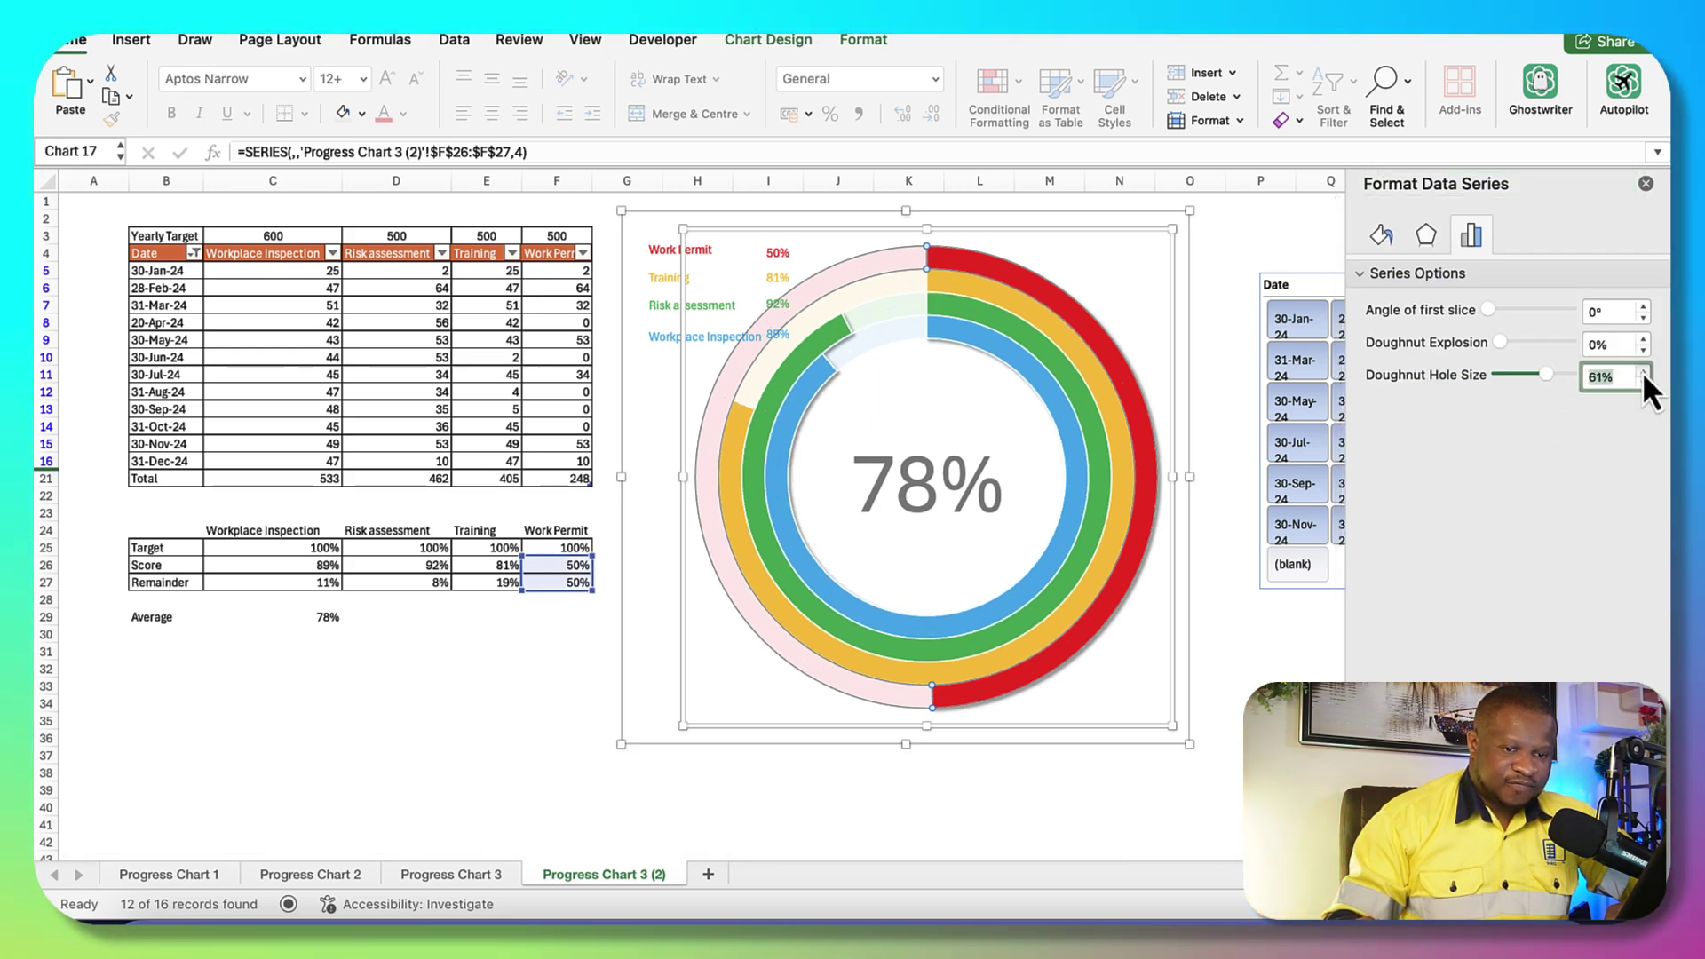
click(1643, 371)
click(1642, 371)
click(1642, 384)
click(1641, 383)
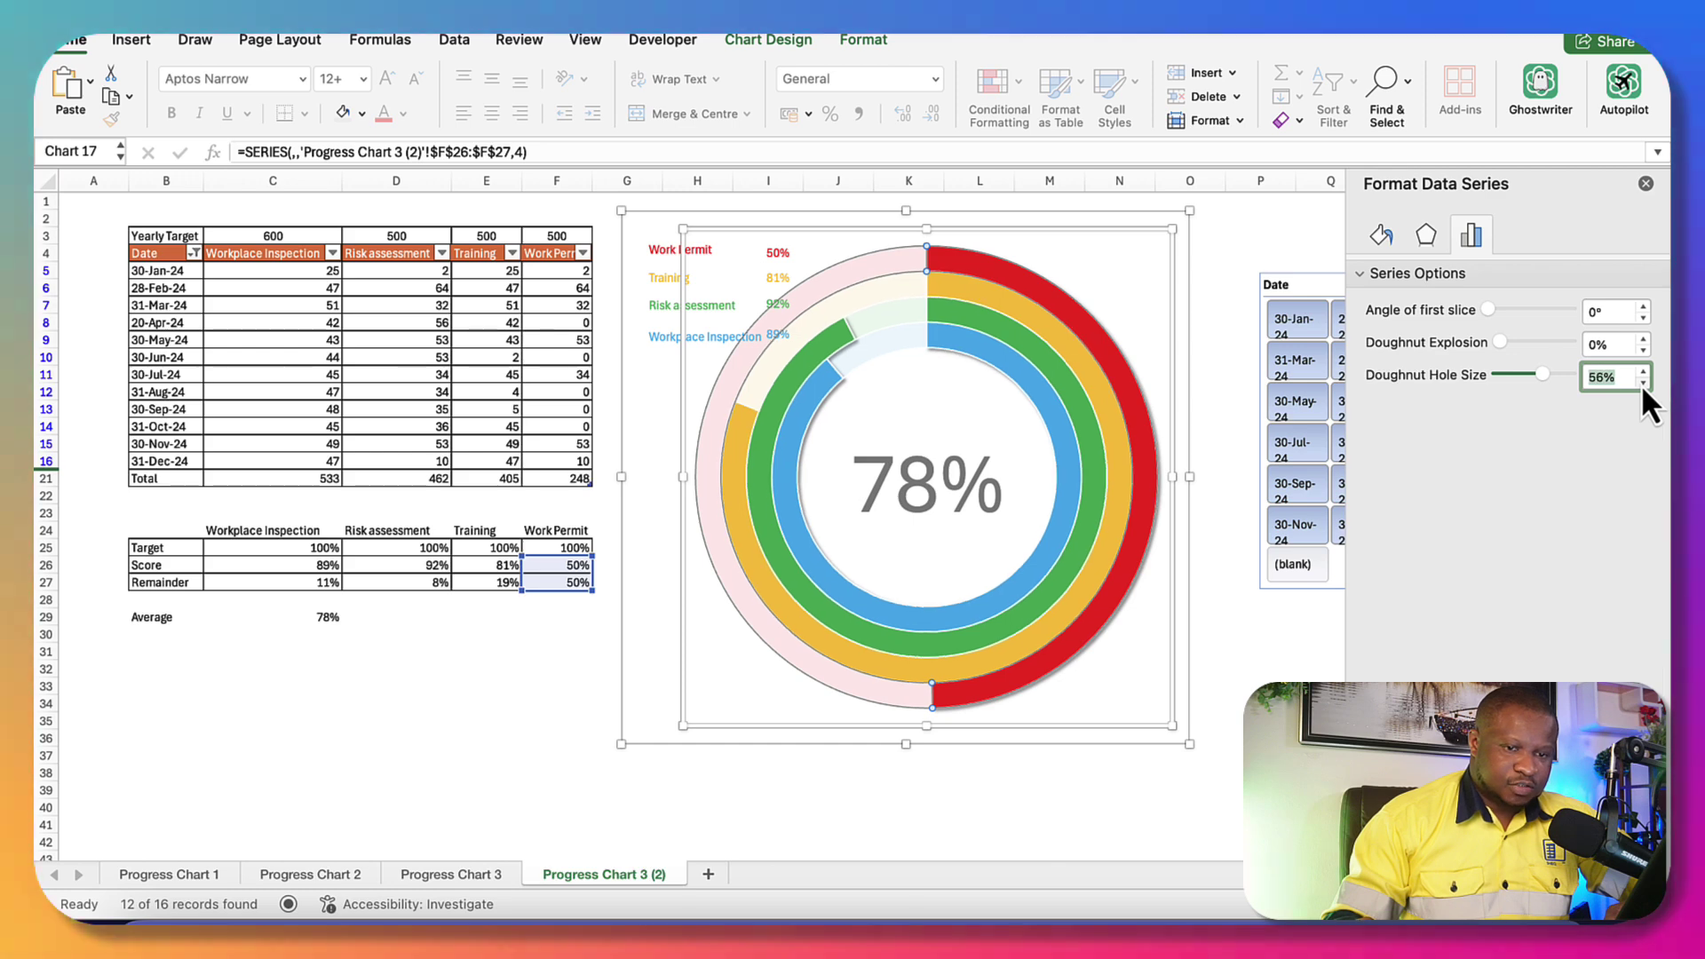
click(1641, 384)
click(1642, 383)
click(1642, 383)
click(1642, 383)
click(1642, 384)
click(1642, 384)
click(1642, 383)
click(1642, 383)
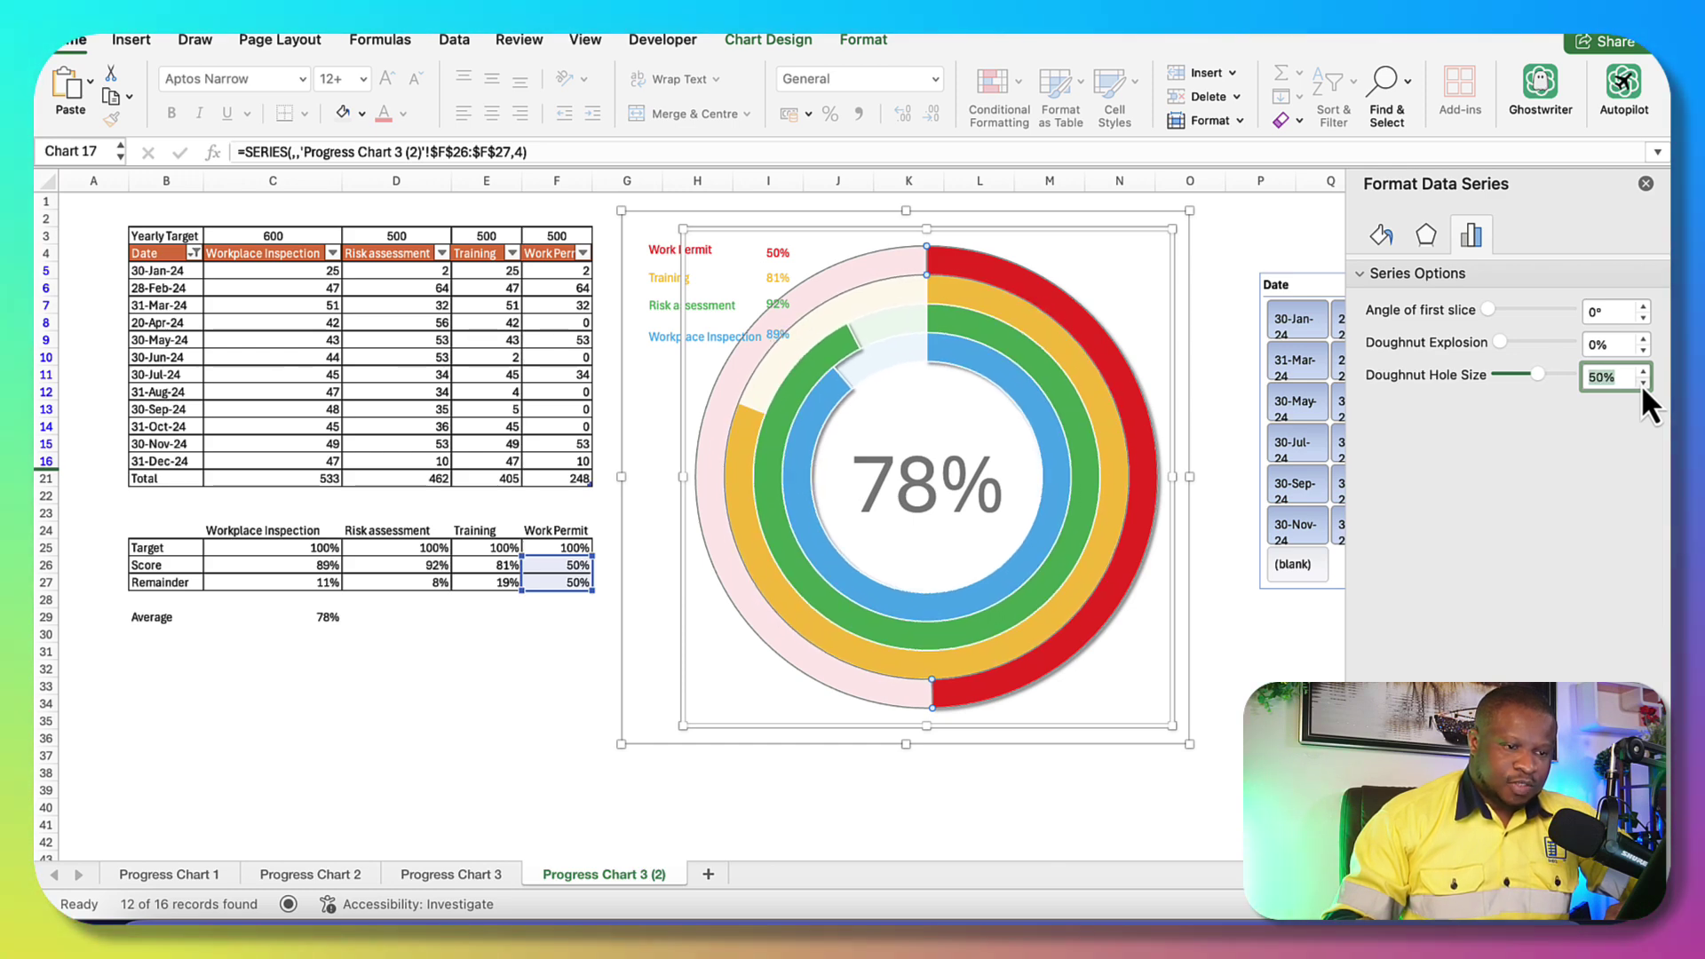
click(1645, 184)
click(1471, 634)
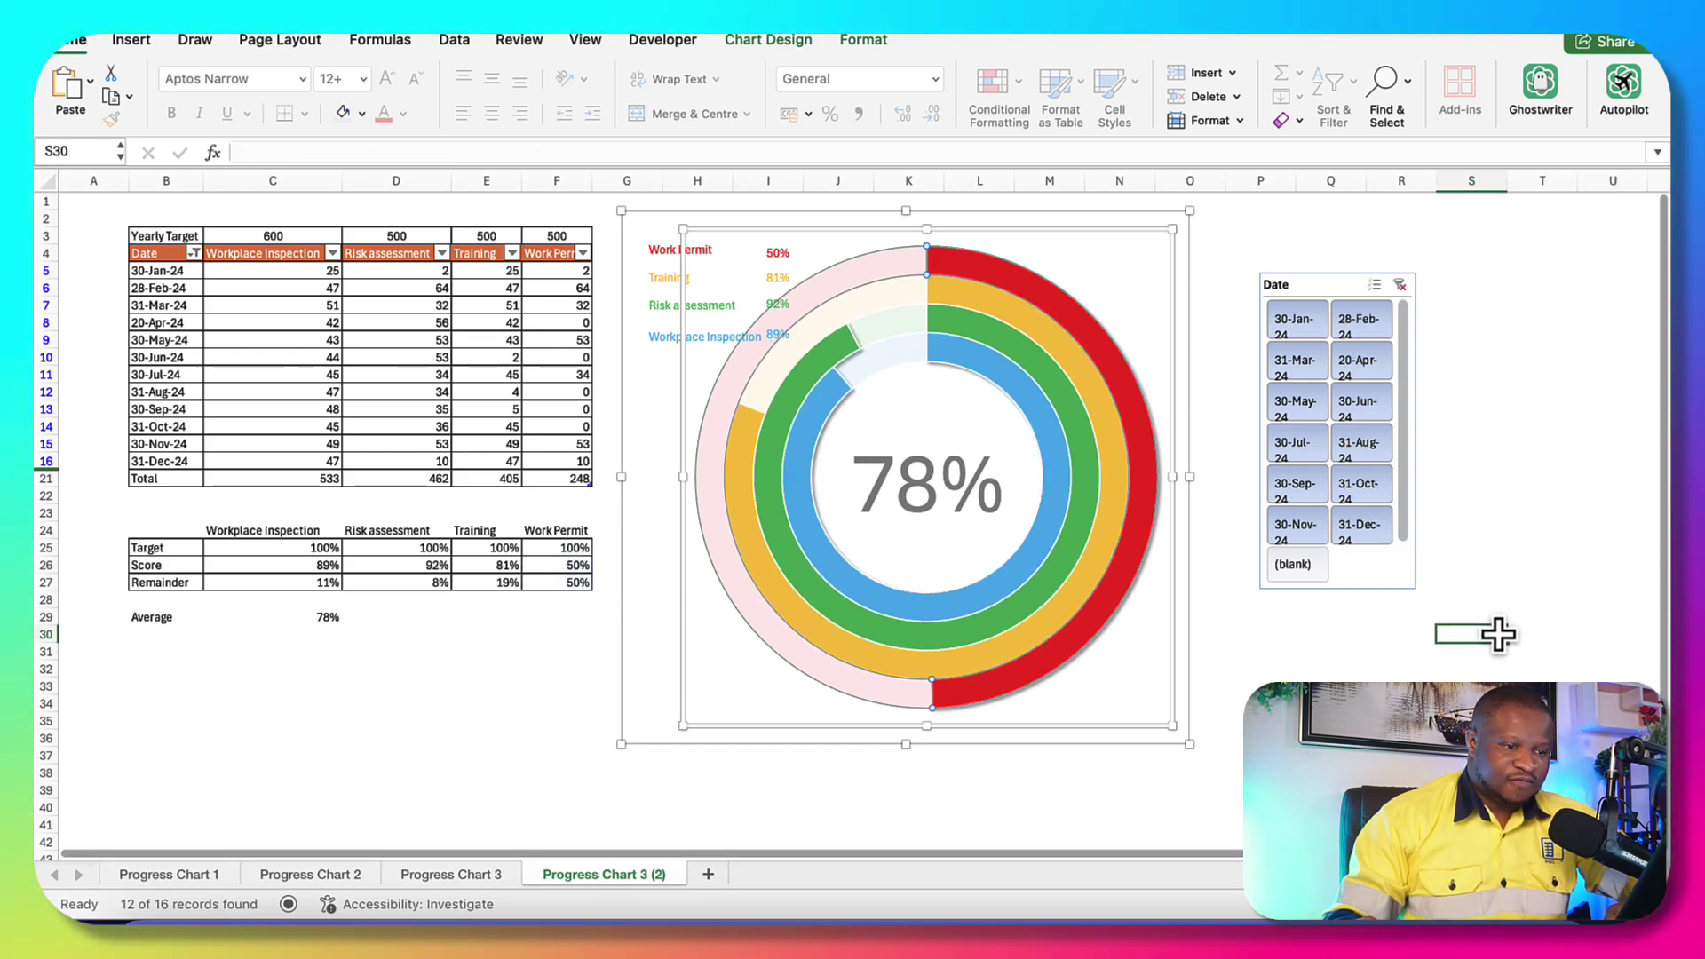
Test the thickened rings by filtering to 30-Jan-24 and several longer date ranges, ending with all months through 31-Dec-24
click(1296, 325)
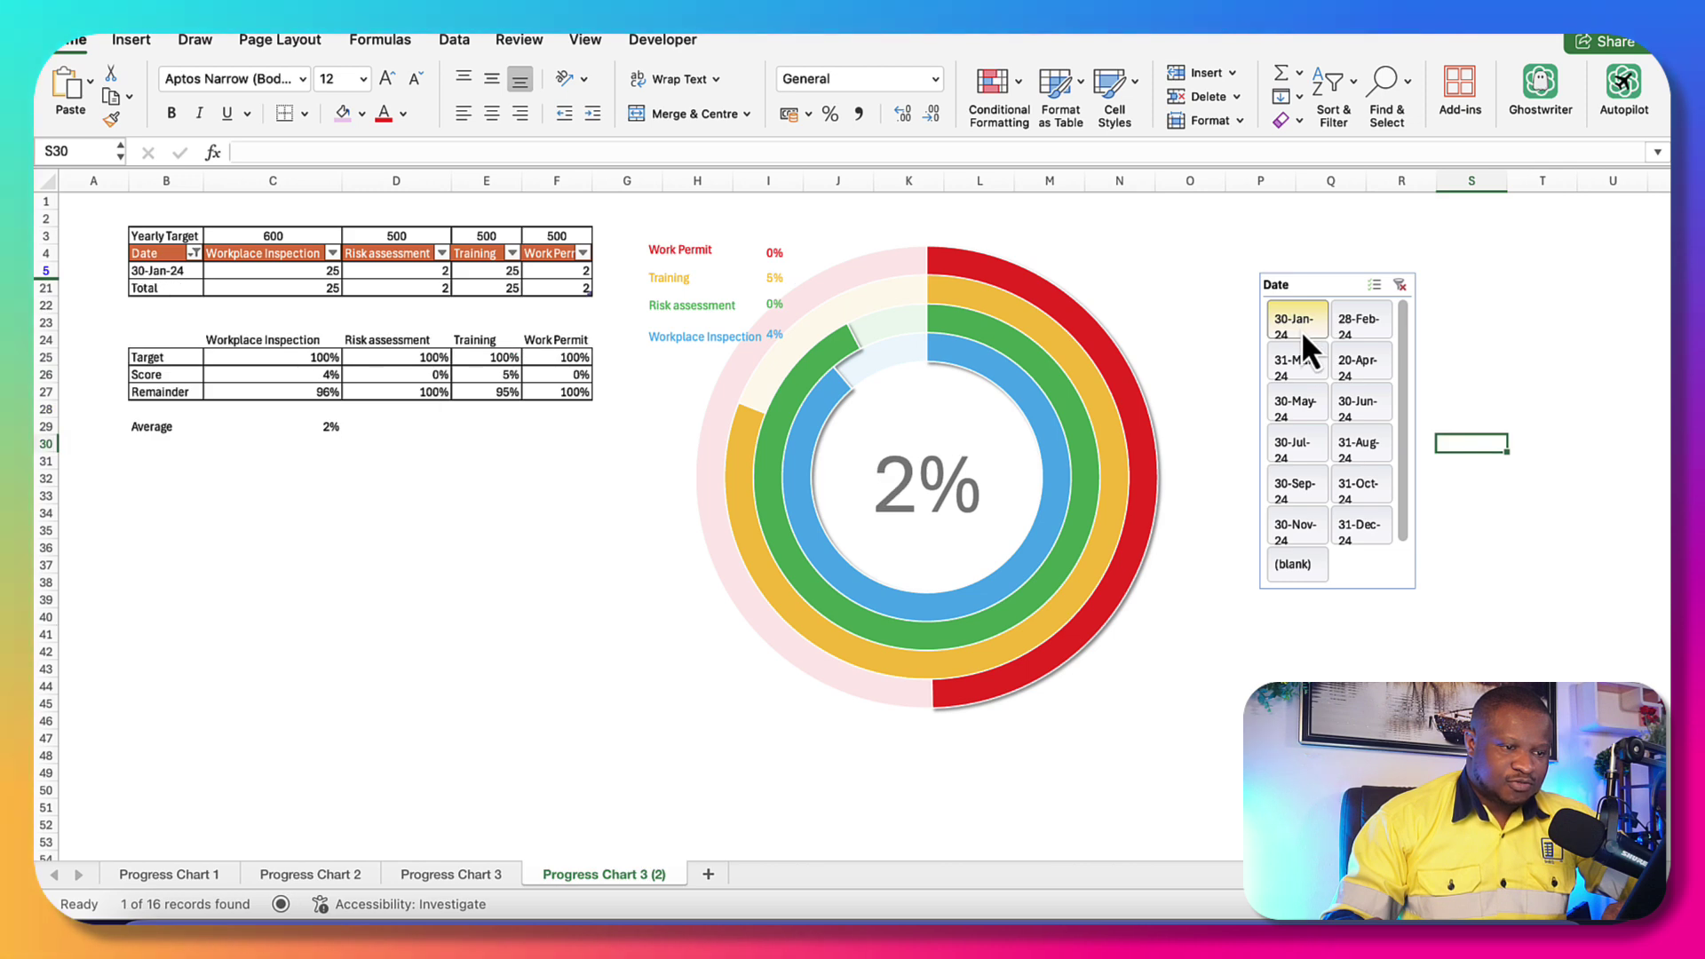
shift+click(1303, 359)
shift+click(1316, 395)
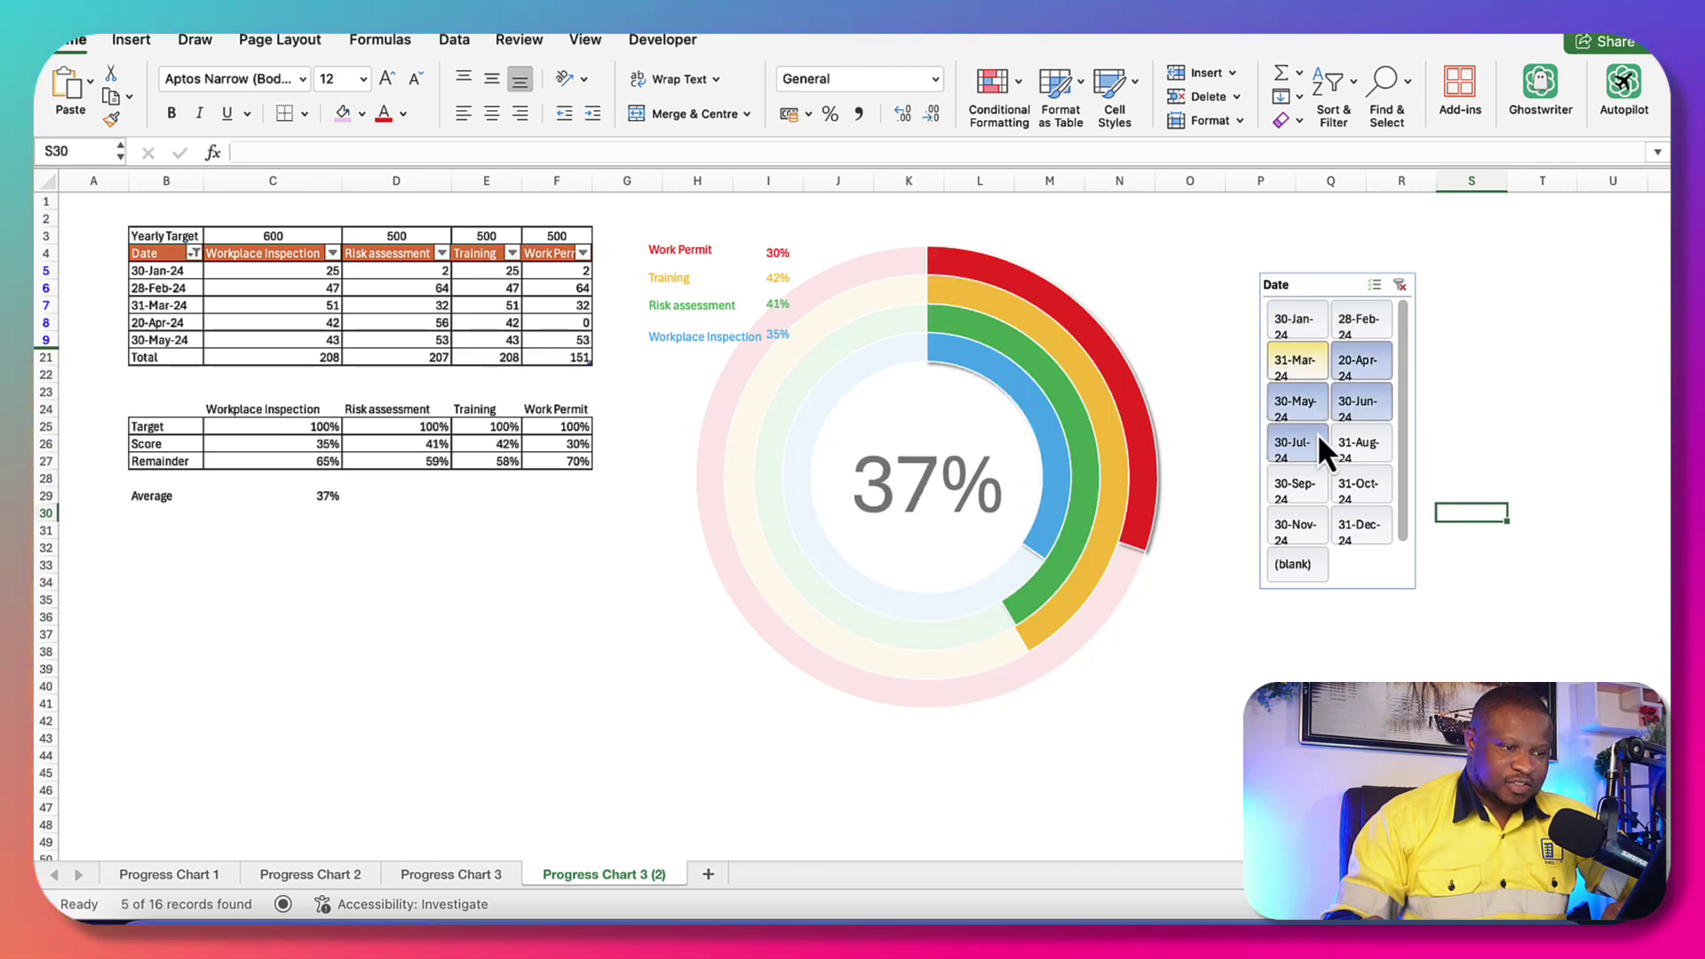
click(1308, 369)
shift+click(1345, 493)
click(1309, 328)
shift+click(1356, 522)
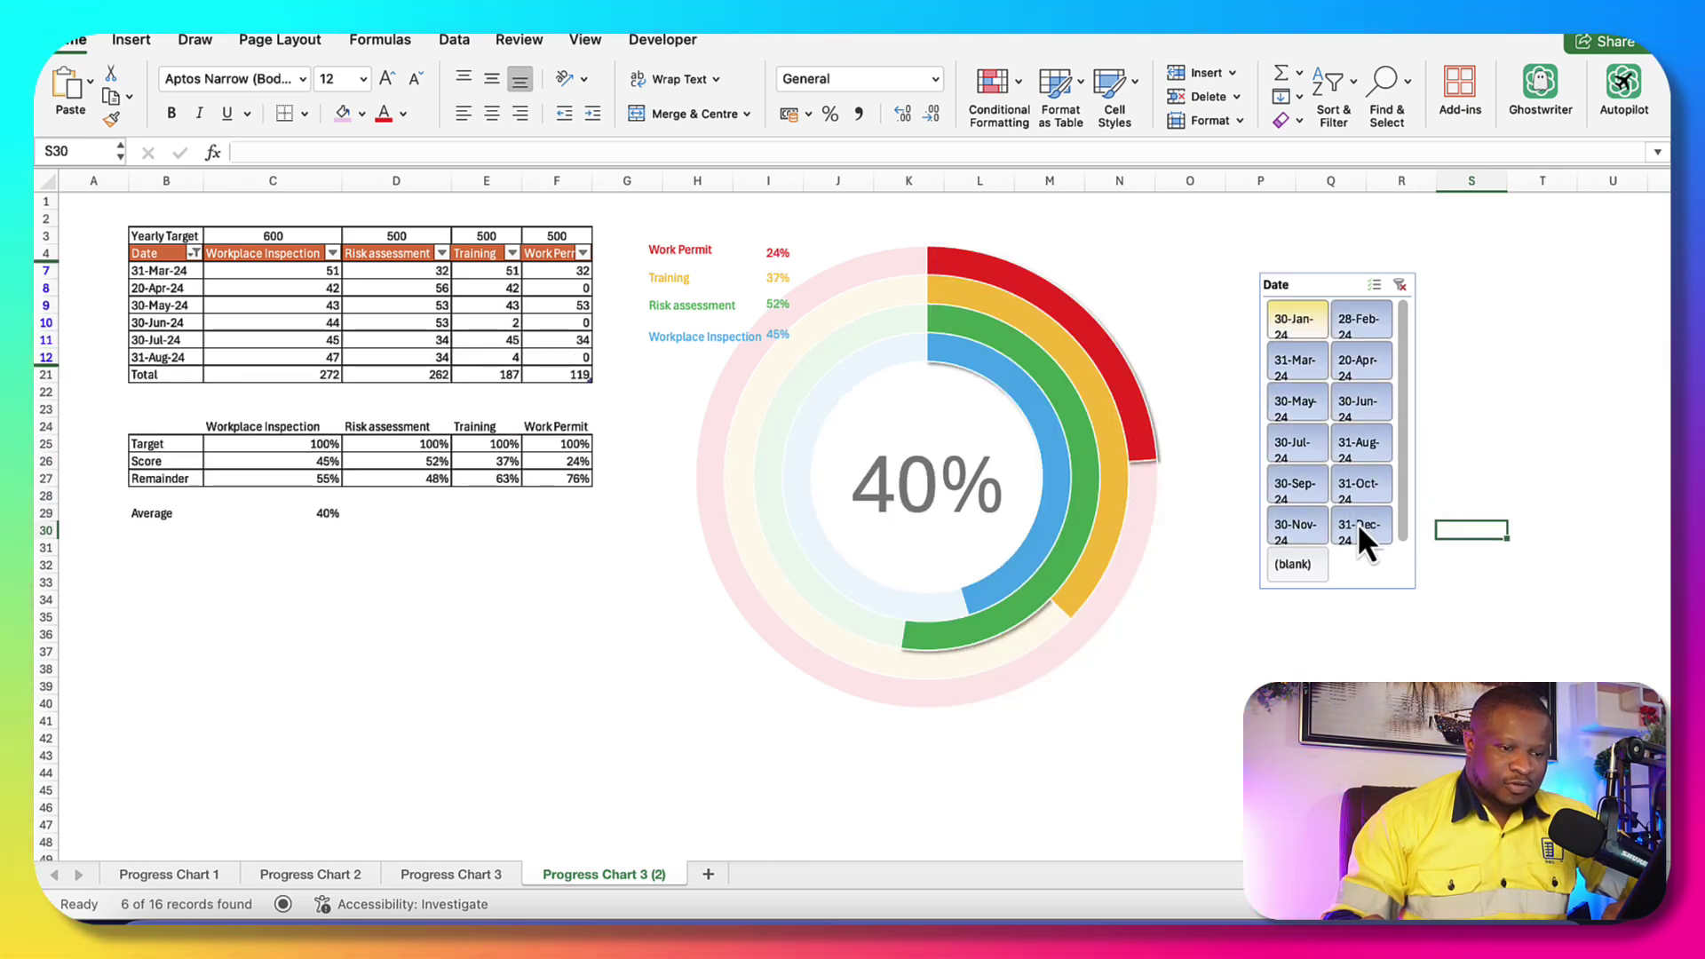
drag(1308, 338, 1378, 519)
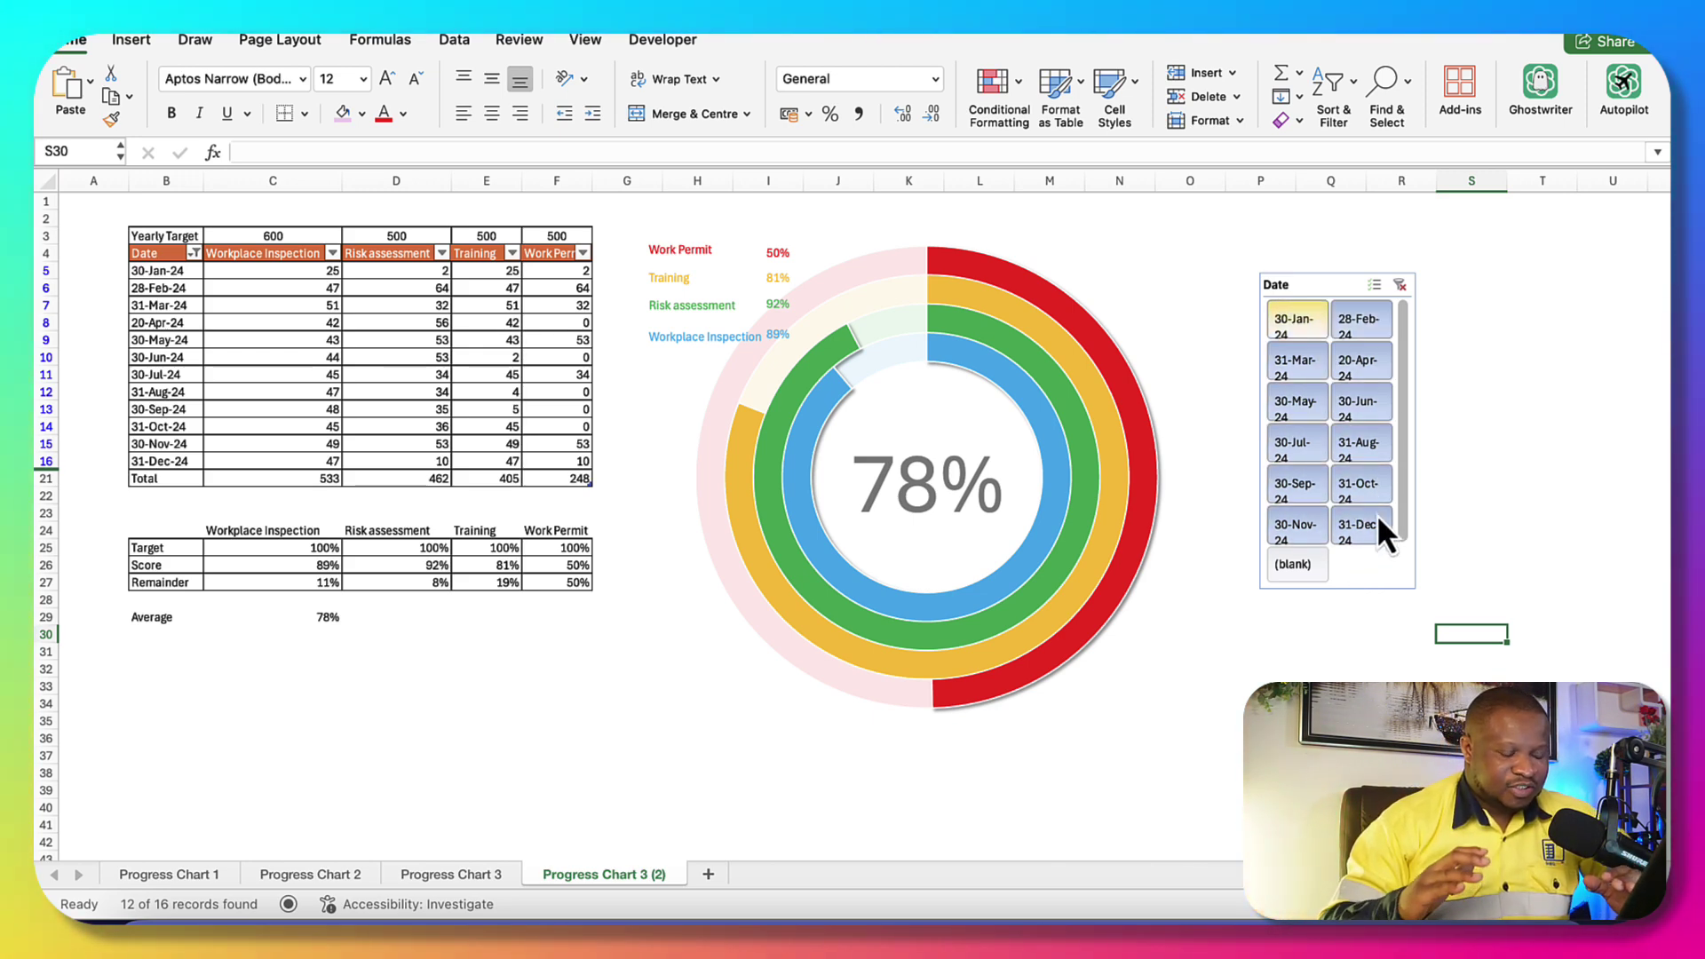
drag(1378, 519, 1378, 519)
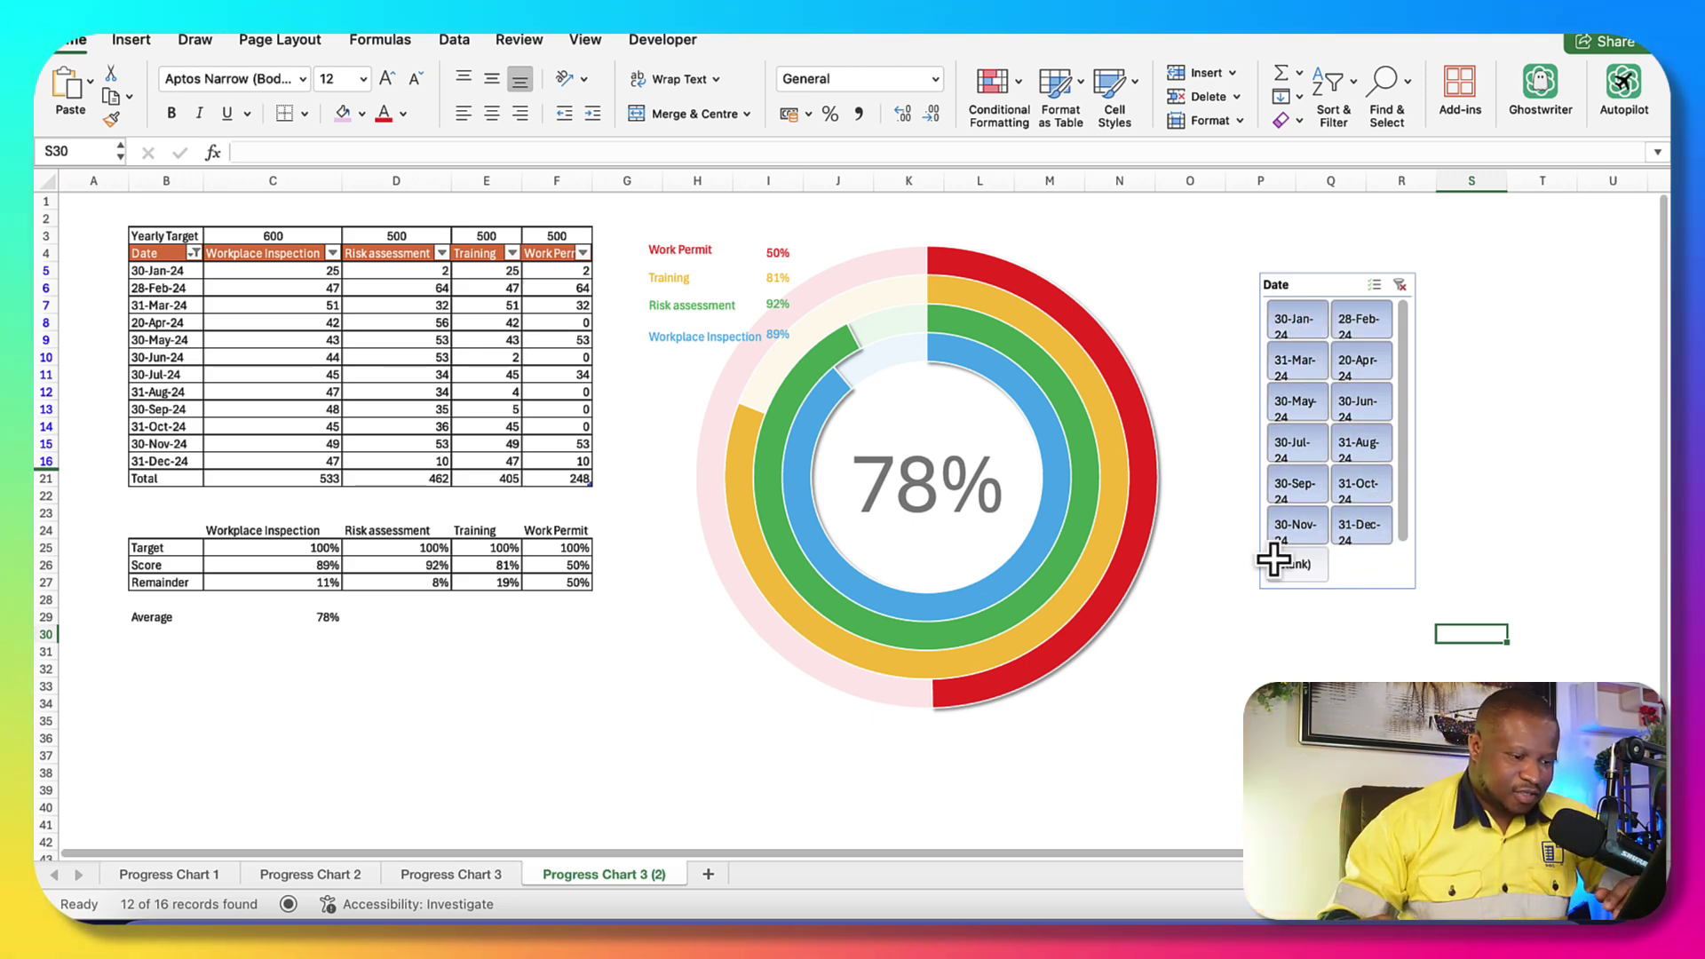
Rename the Progress Chart 3 (2) sheet as Progress Chart 4
double_click(581, 874)
drag(645, 875, 700, 875)
text(4)
click(835, 823)
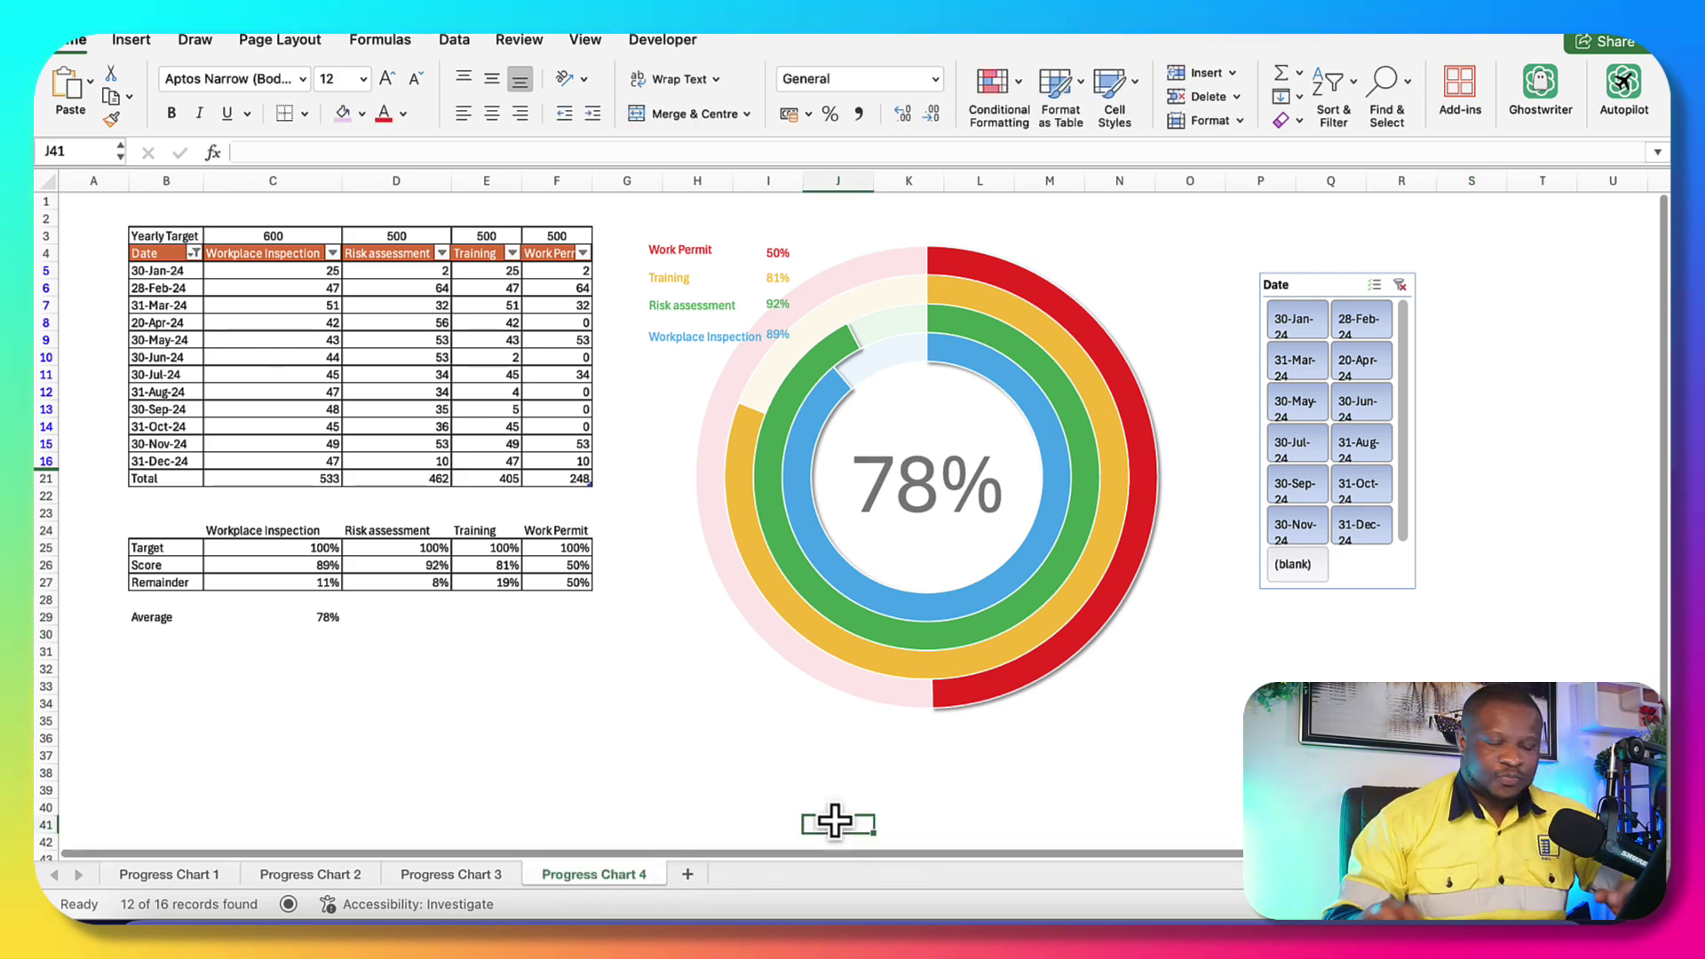